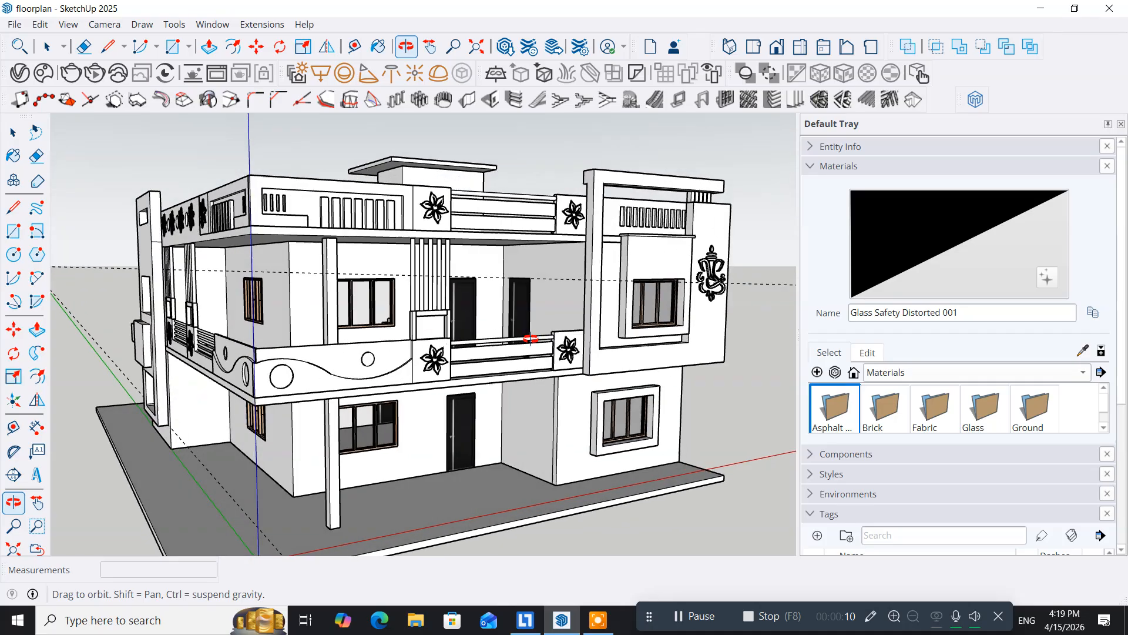
key(space)
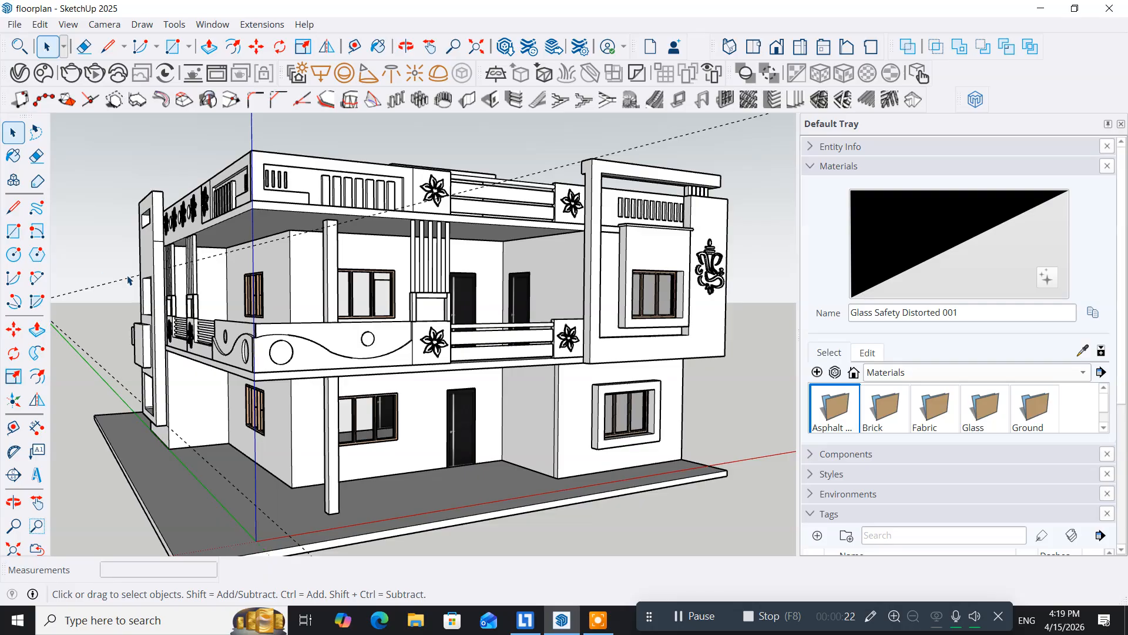
key(o)
drag(518, 366, 494, 360)
key(space)
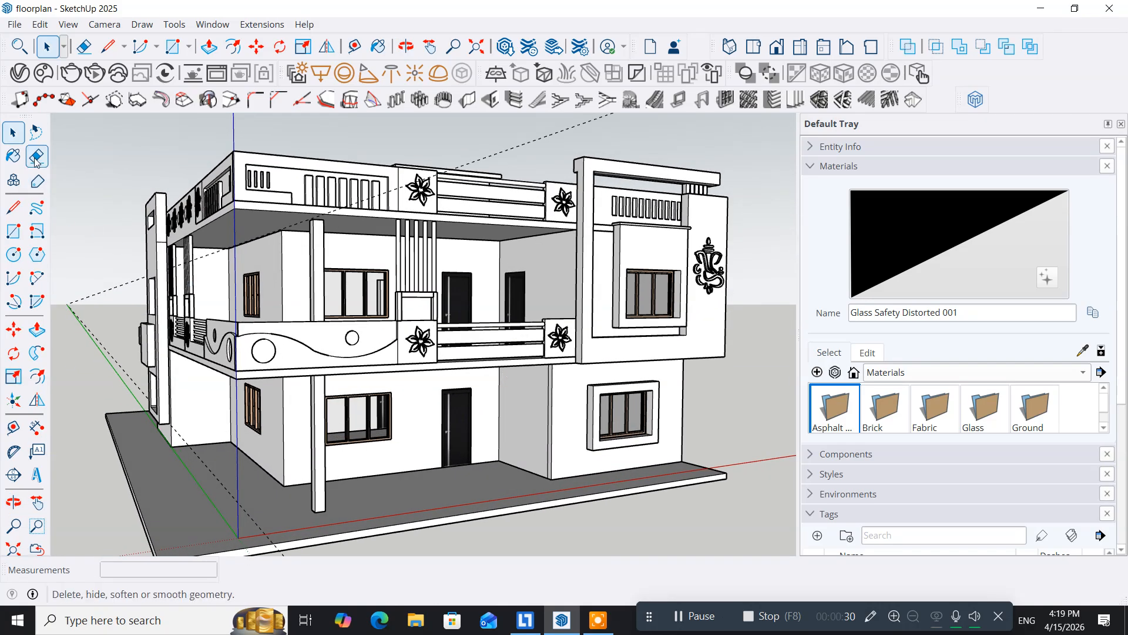
Create a new V-Ray Generic material and rename it "windows frame"
click(24, 75)
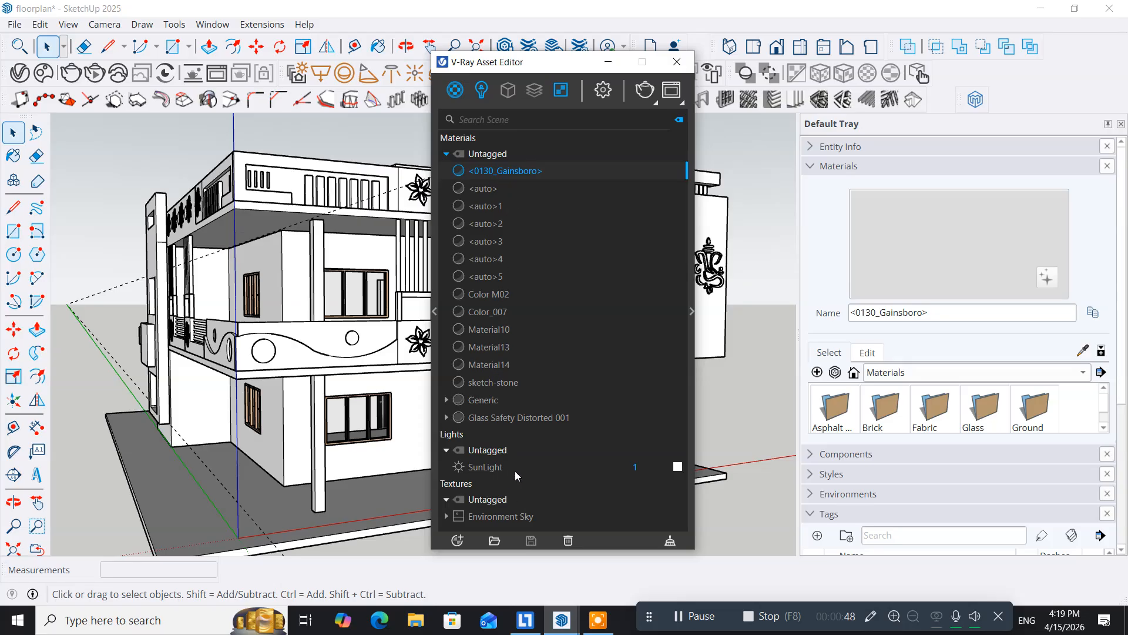
click(455, 91)
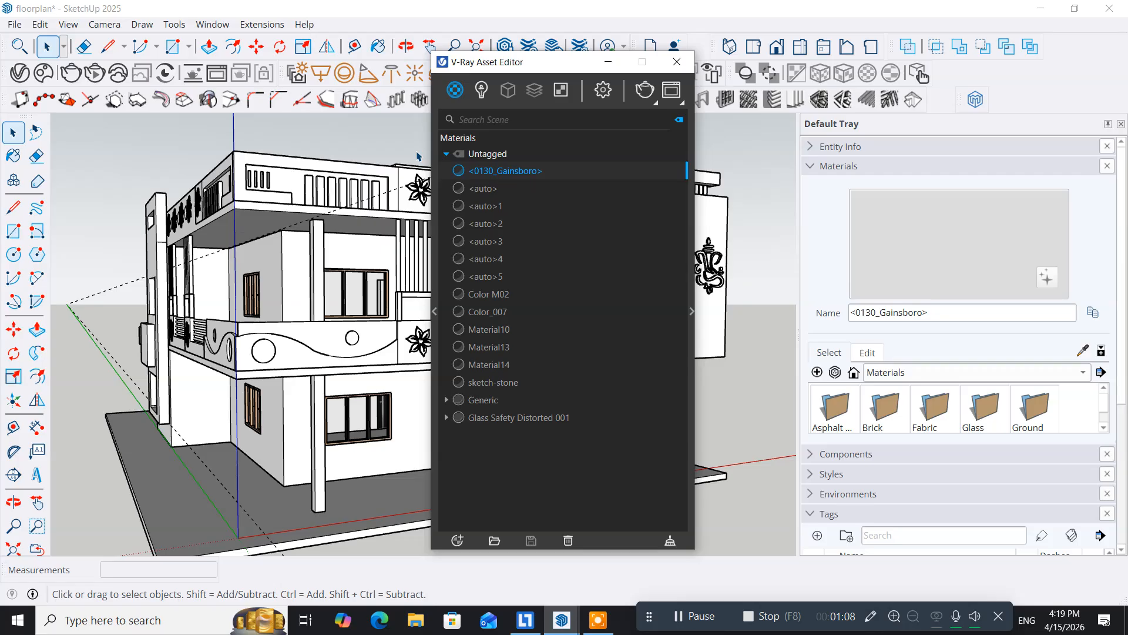
right_click(457, 89)
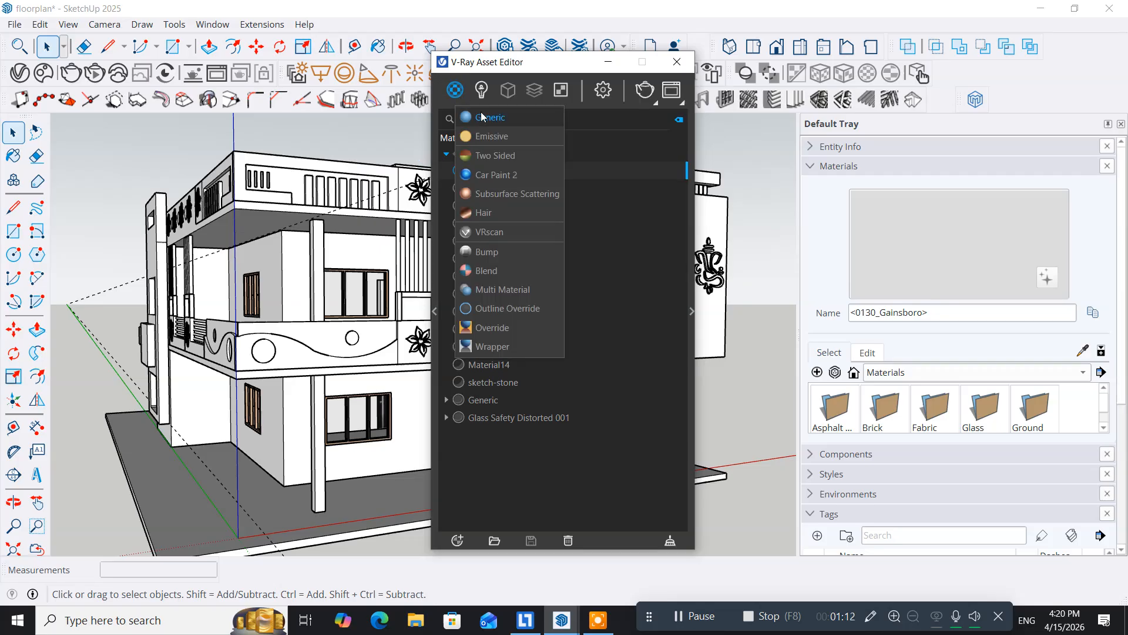
click(482, 118)
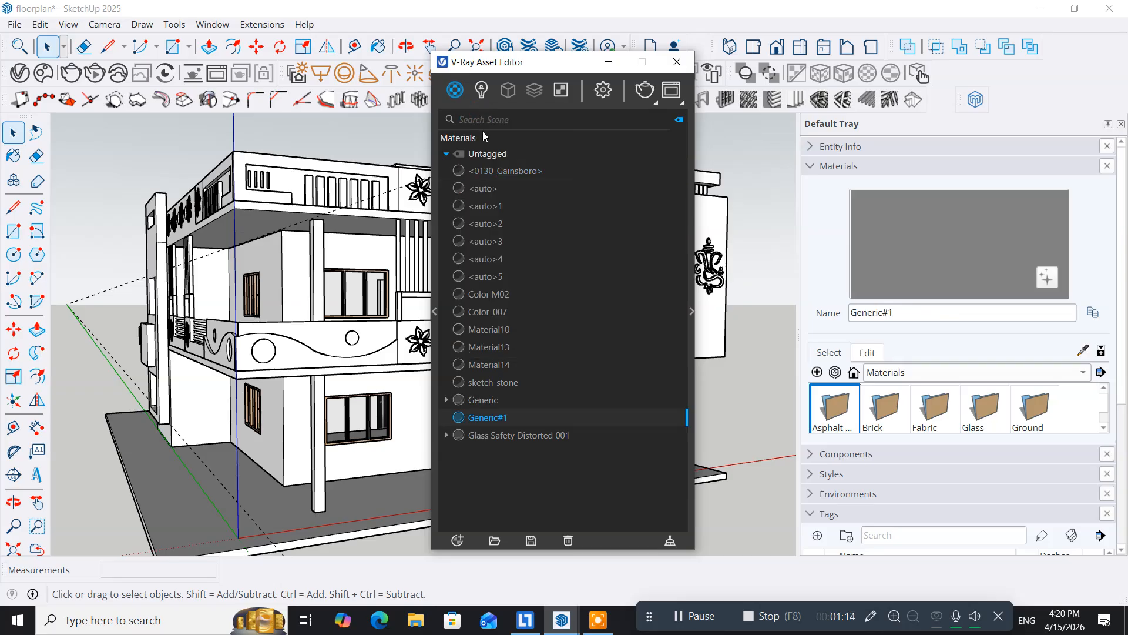
right_click(482, 418)
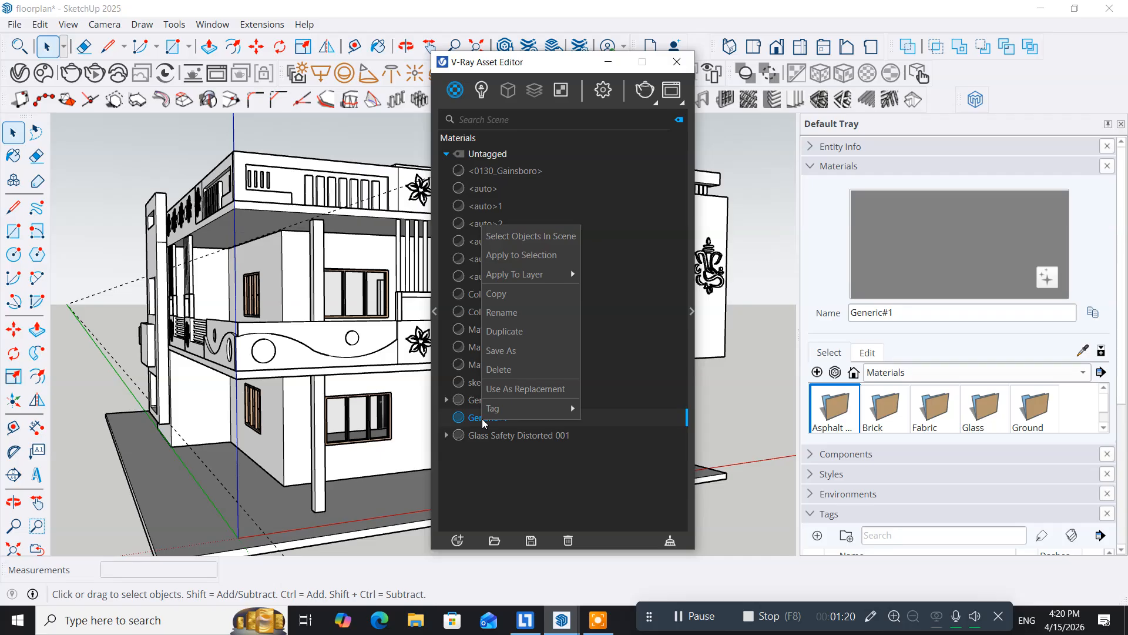
click(509, 313)
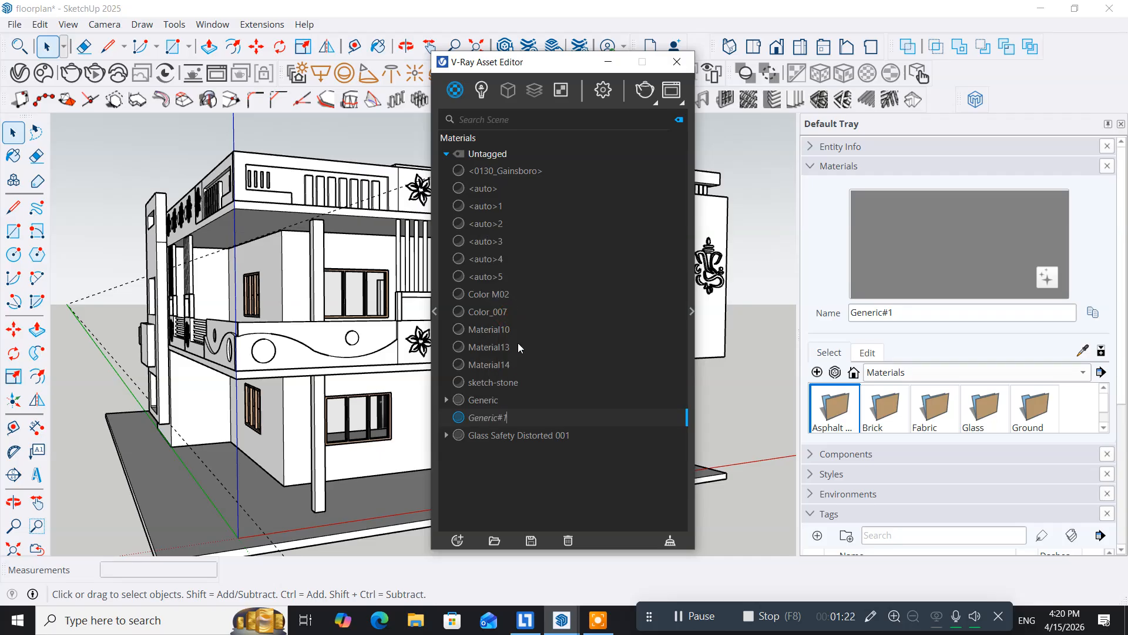
key(ctrl+a)
text(windows frame)
key(Return)
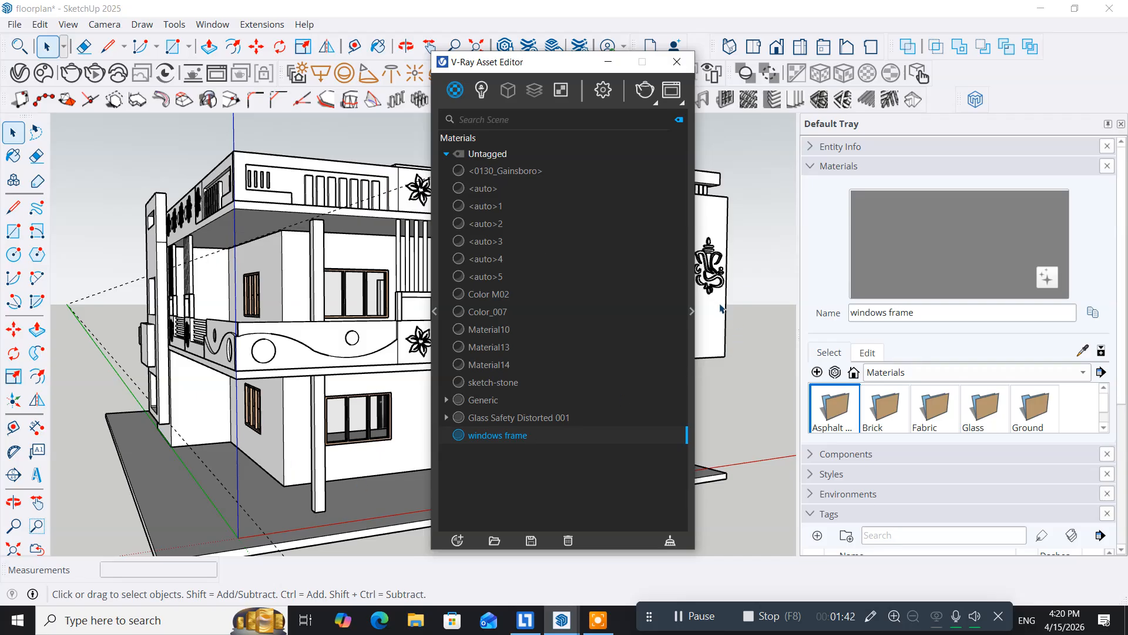
Set the windows frame material's diffuse colour to dark brown, R 0.257, G 0.149, B 0.149, and close the asset editor
click(691, 312)
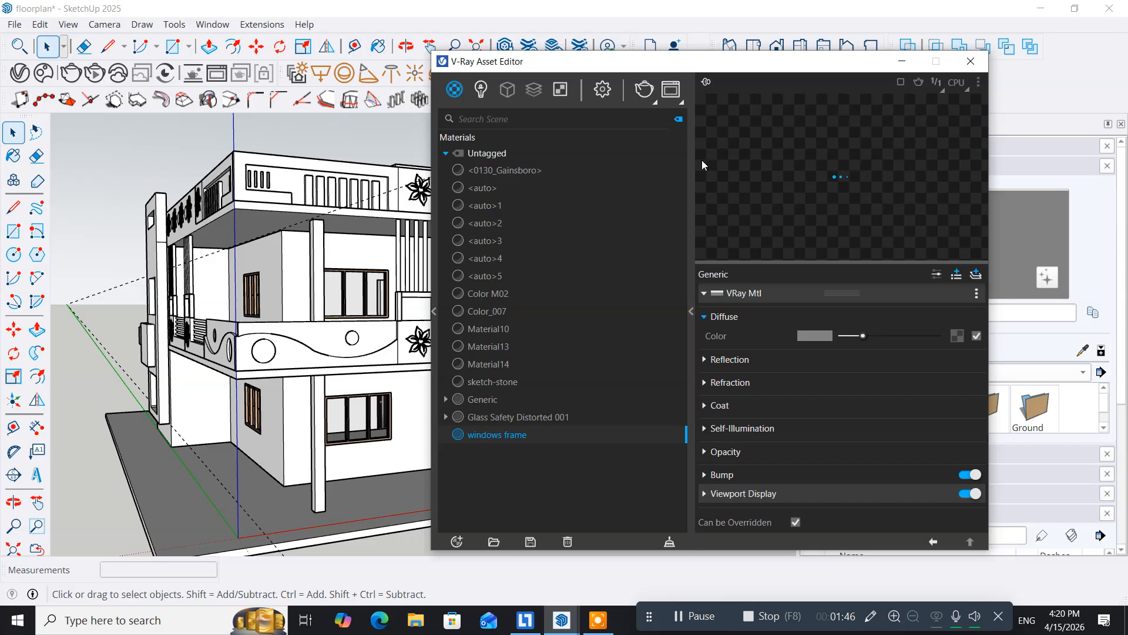
drag(581, 64, 313, 51)
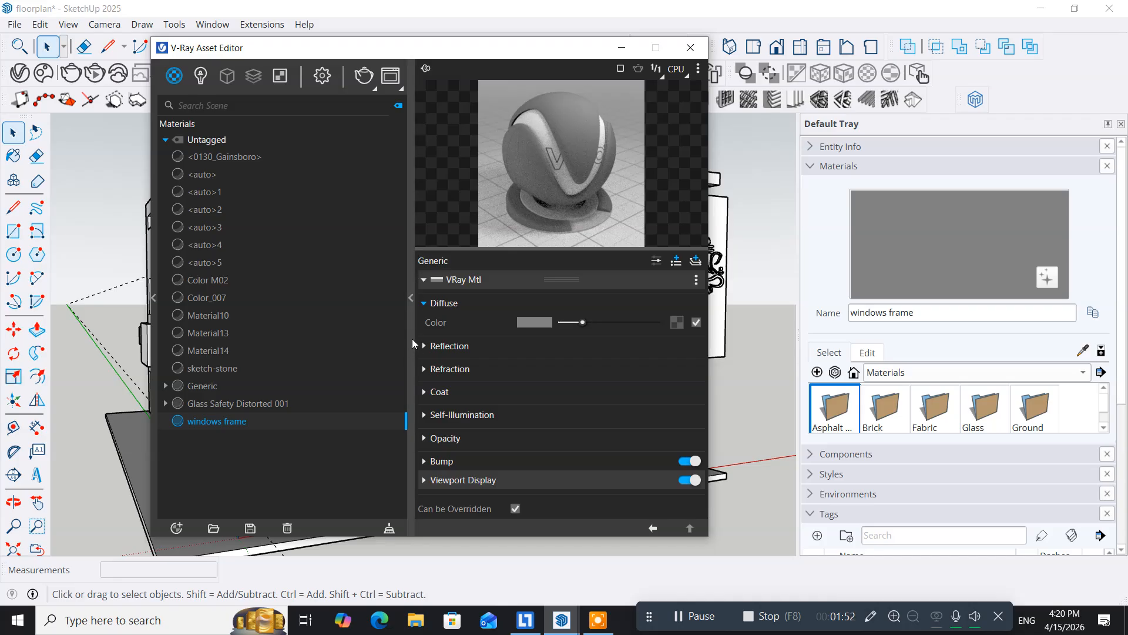
click(523, 323)
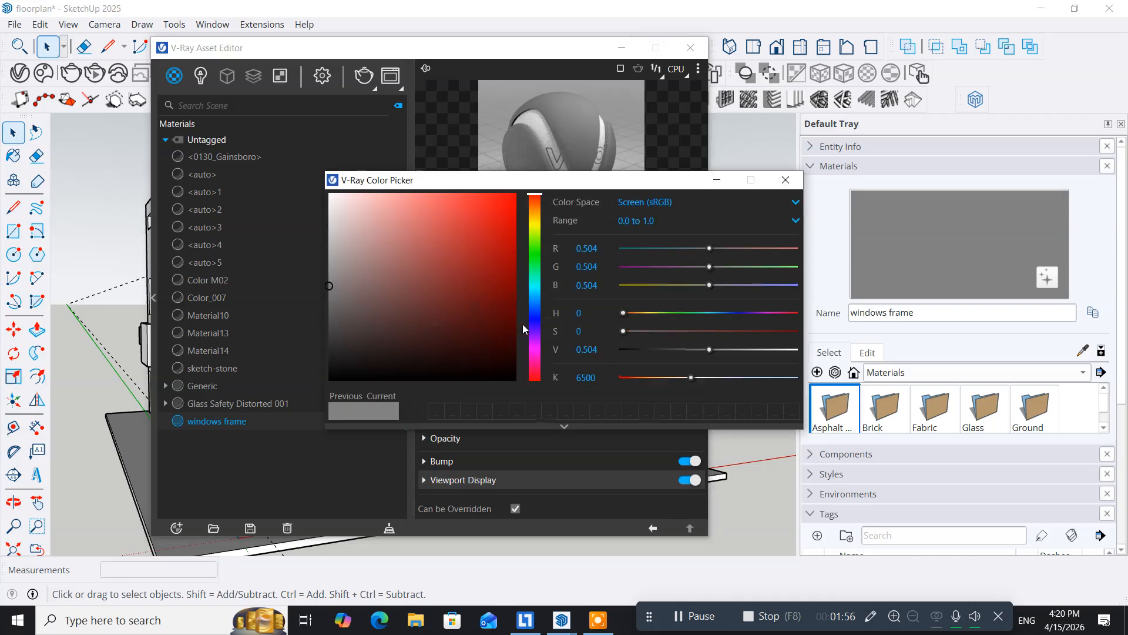
click(484, 316)
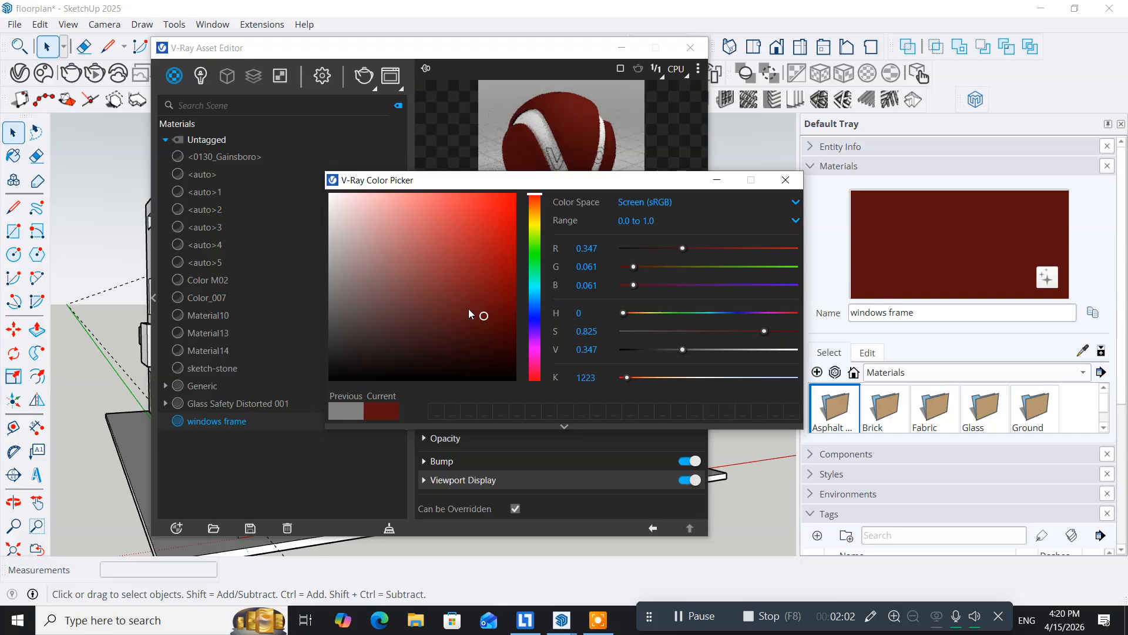
click(421, 316)
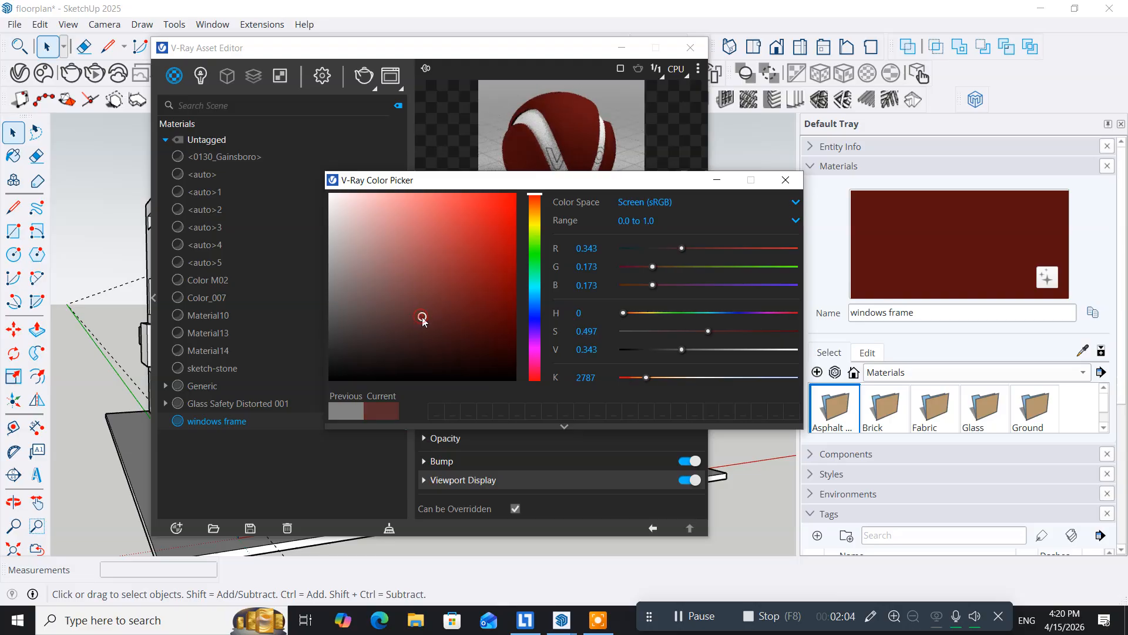
click(409, 333)
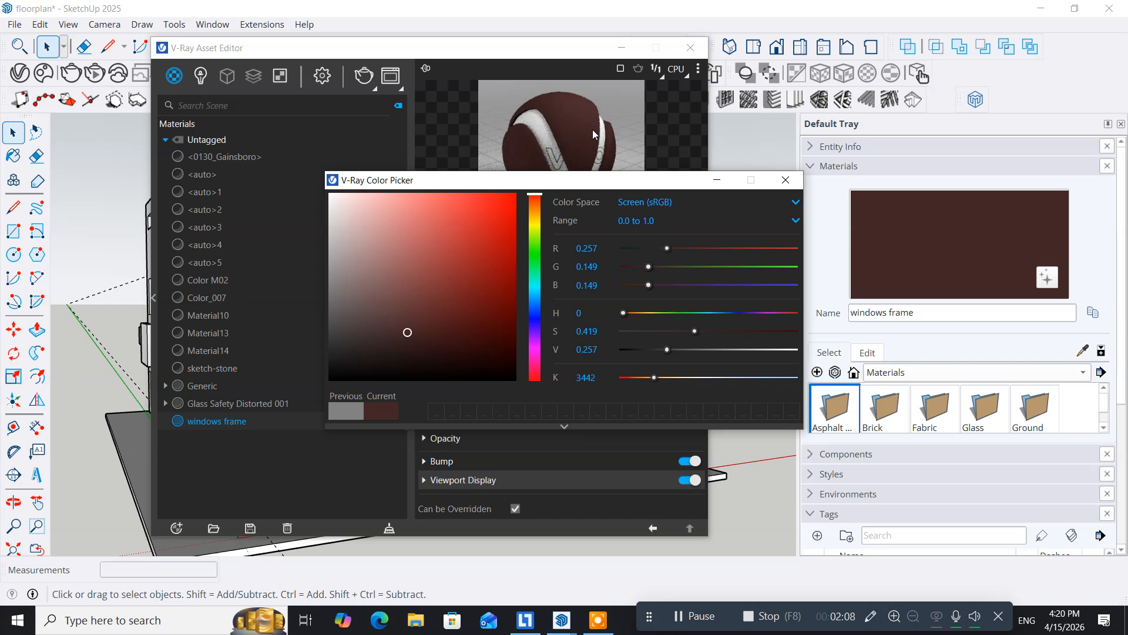
click(794, 178)
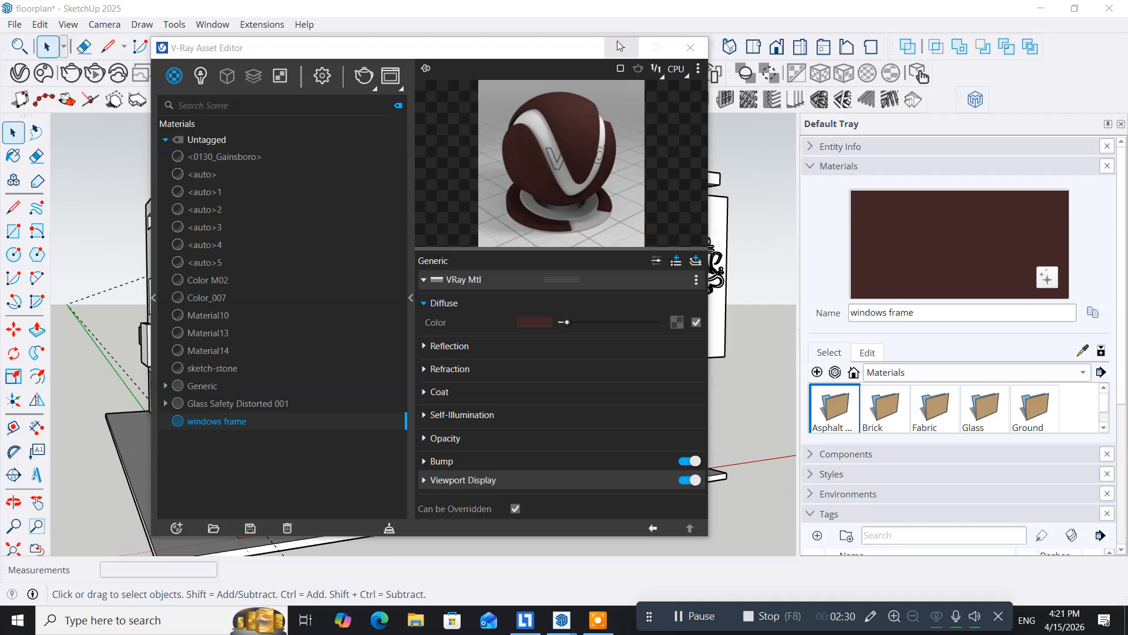
click(690, 47)
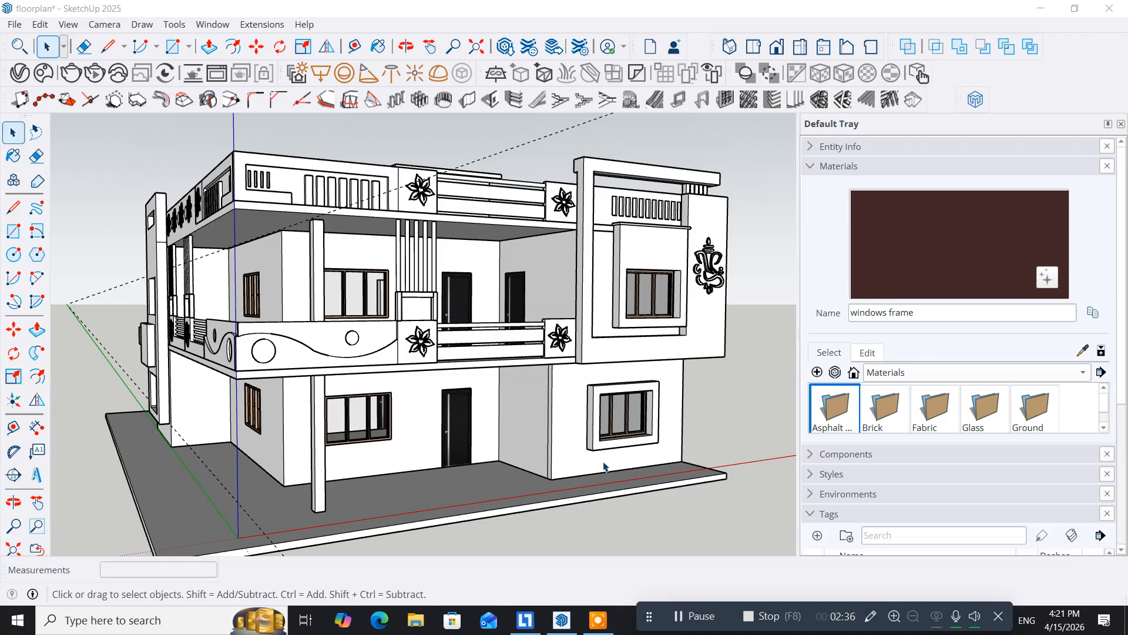
Paint the raised surround of the ground-floor front window with the windows frame material
scroll(622, 448, up, 2)
scroll(621, 448, up, 4)
middle_drag(616, 448, 547, 458)
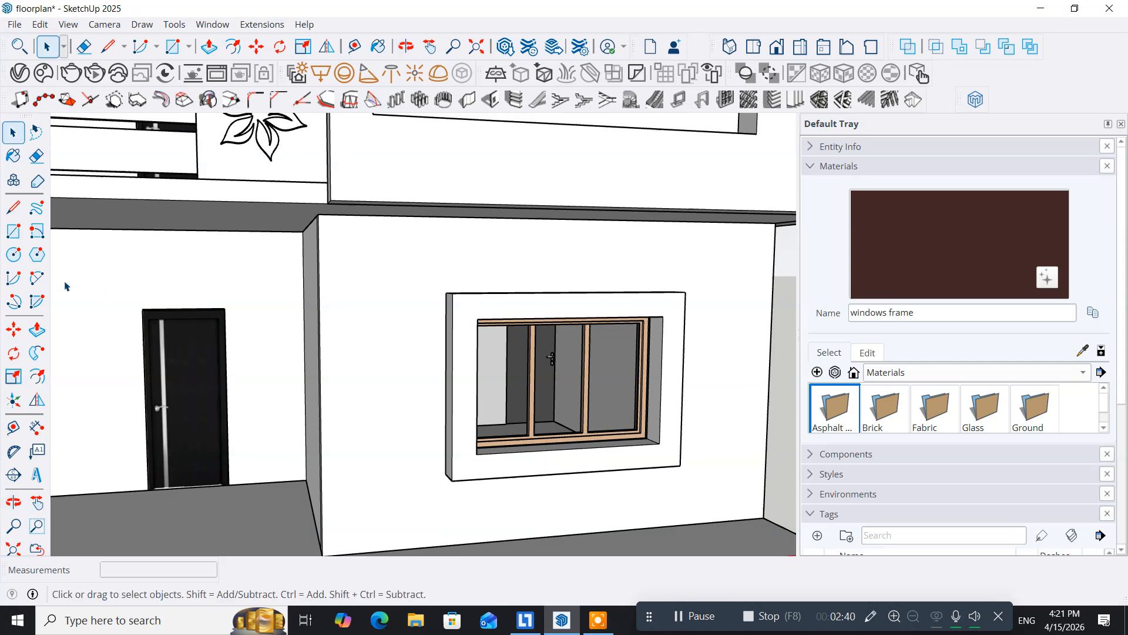
click(13, 158)
click(484, 301)
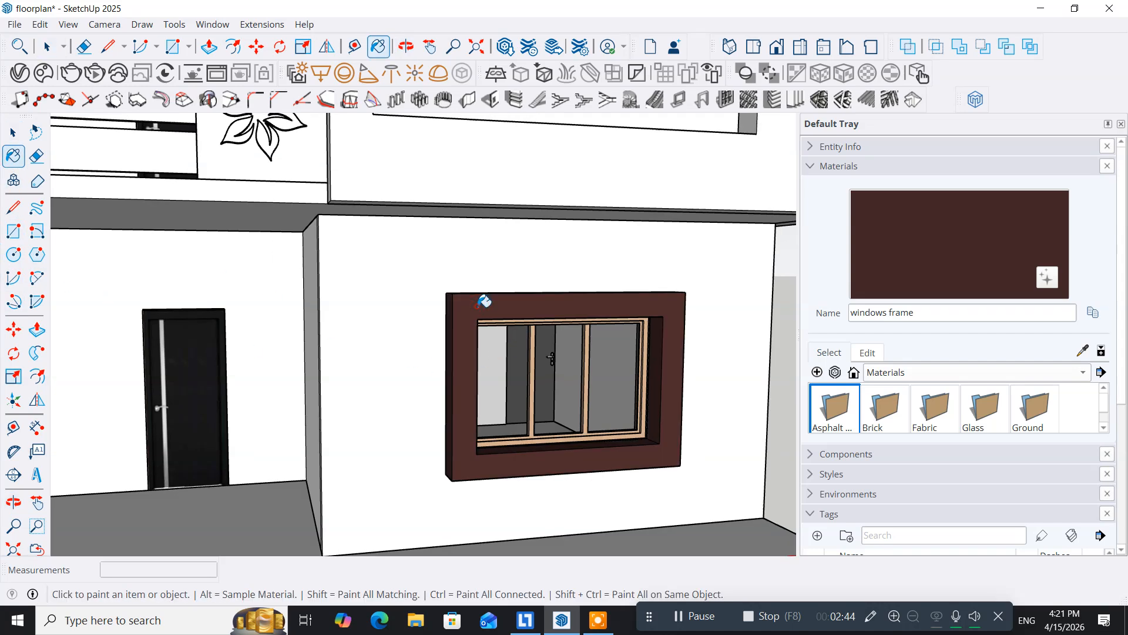
Paint the large projecting frame around the upper-floor front window with the windows frame material
middle_drag(504, 361, 547, 415)
scroll(494, 419, down, 2)
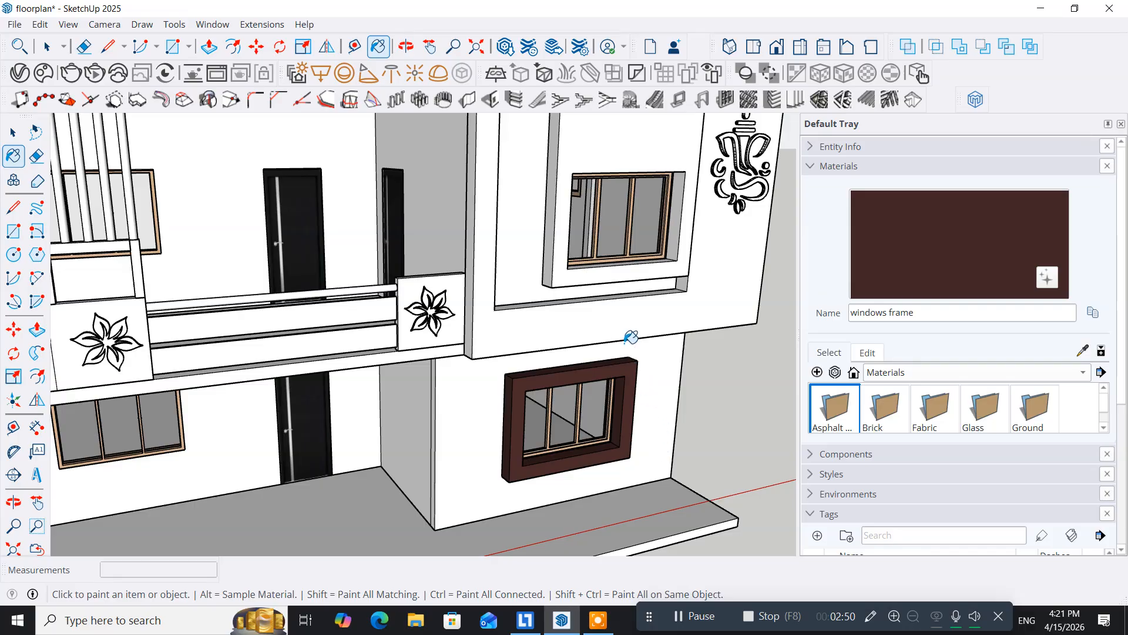
click(633, 322)
Examine the painted frame and the remaining elevation parts from all sides of the house
scroll(635, 323, down, 5)
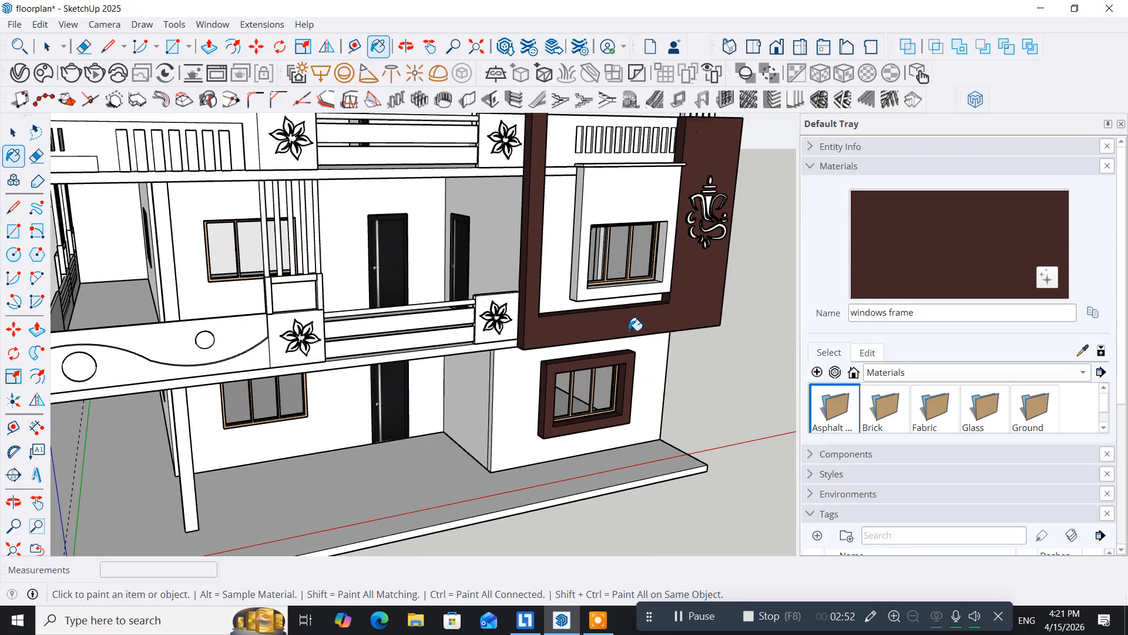
mouse_move(704, 365)
middle_down()
mouse_move(595, 388)
mouse_move(158, 358)
mouse_move(294, 356)
middle_up()
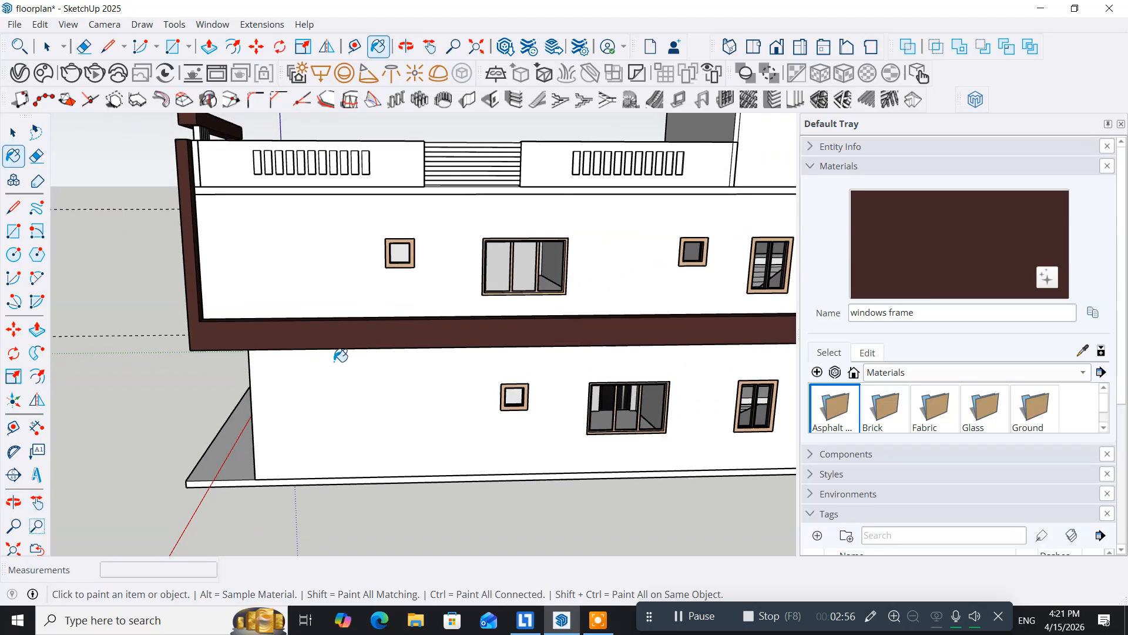
mouse_move(649, 389)
middle_down()
mouse_move(609, 398)
mouse_move(460, 368)
mouse_move(200, 367)
middle_up()
mouse_move(646, 370)
middle_down()
mouse_move(302, 403)
mouse_move(106, 388)
middle_up()
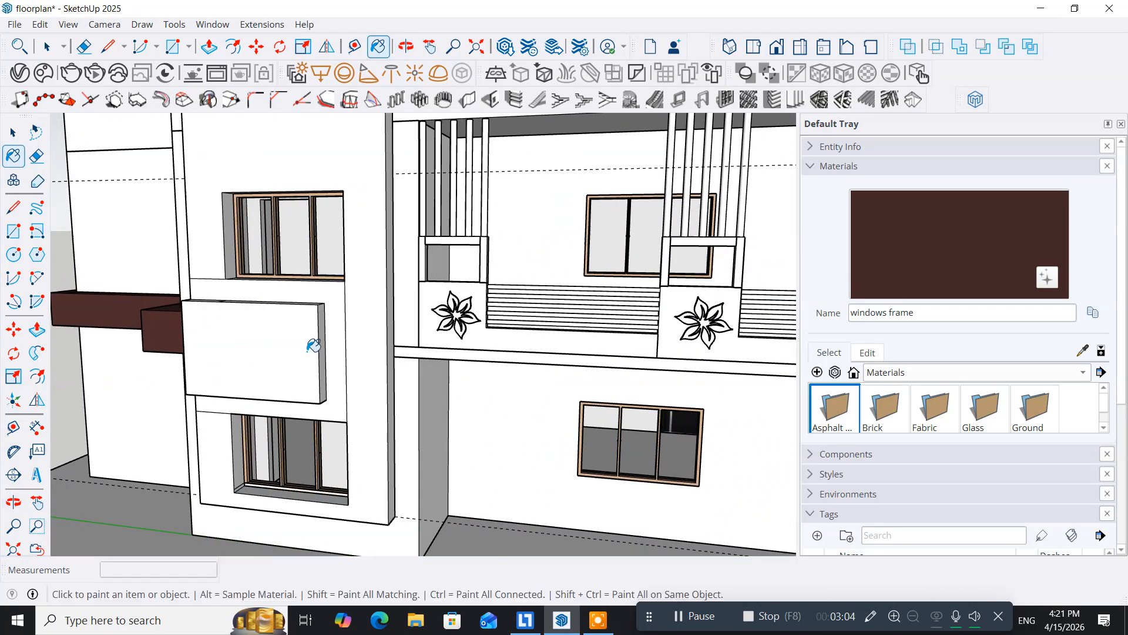
scroll(424, 324, down, 5)
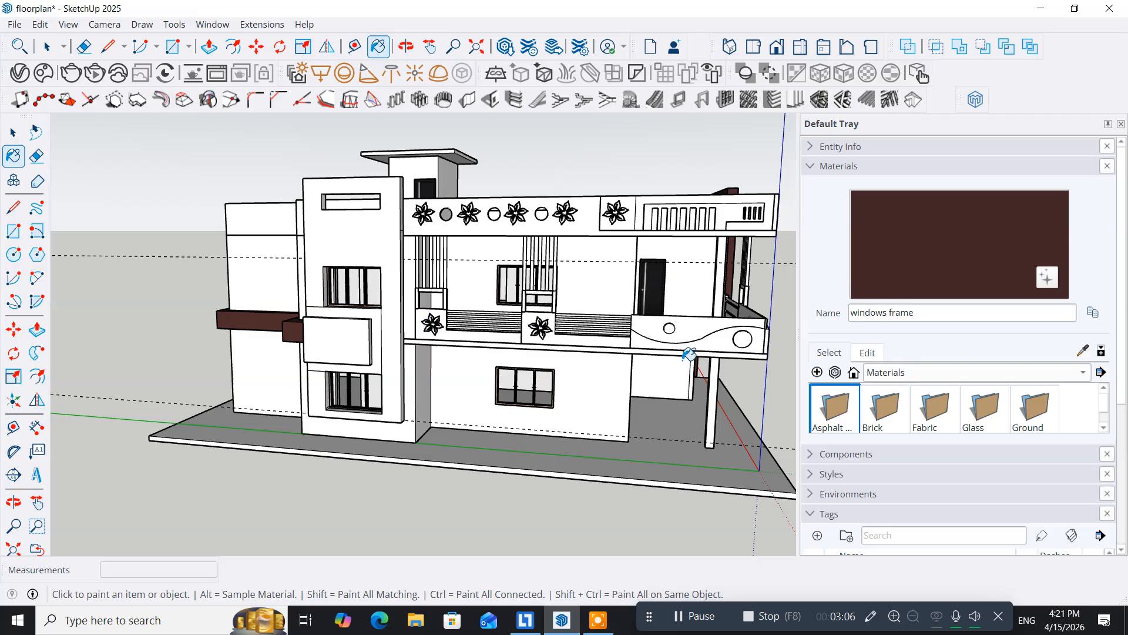
mouse_move(697, 353)
middle_down()
mouse_move(528, 358)
mouse_move(400, 320)
mouse_move(269, 385)
mouse_move(395, 370)
middle_up()
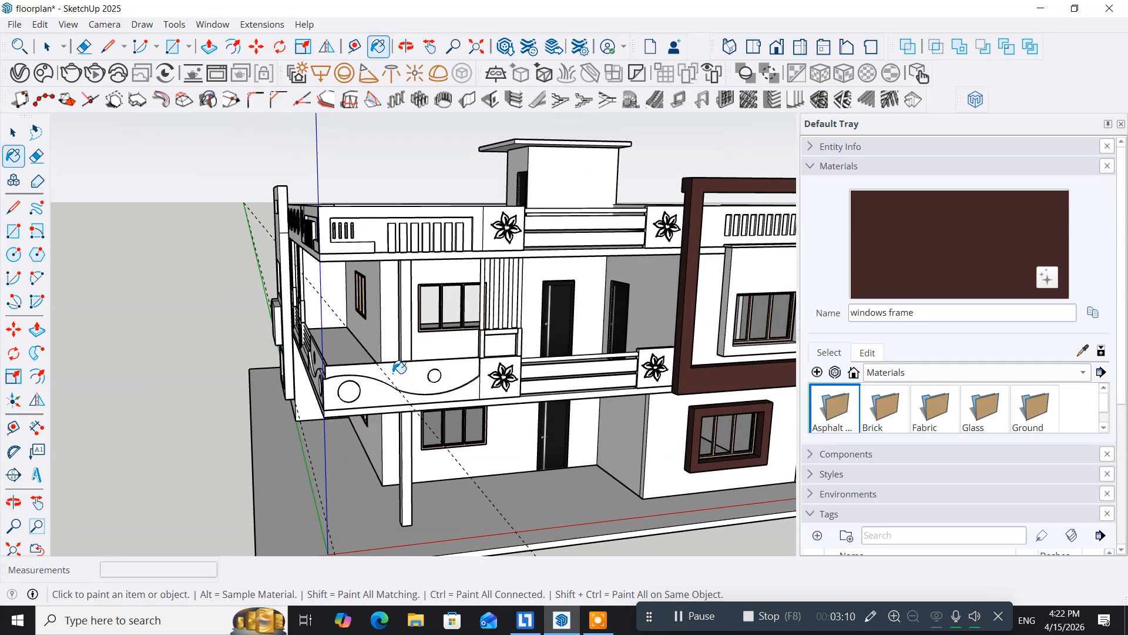
middle_drag(632, 386, 503, 359)
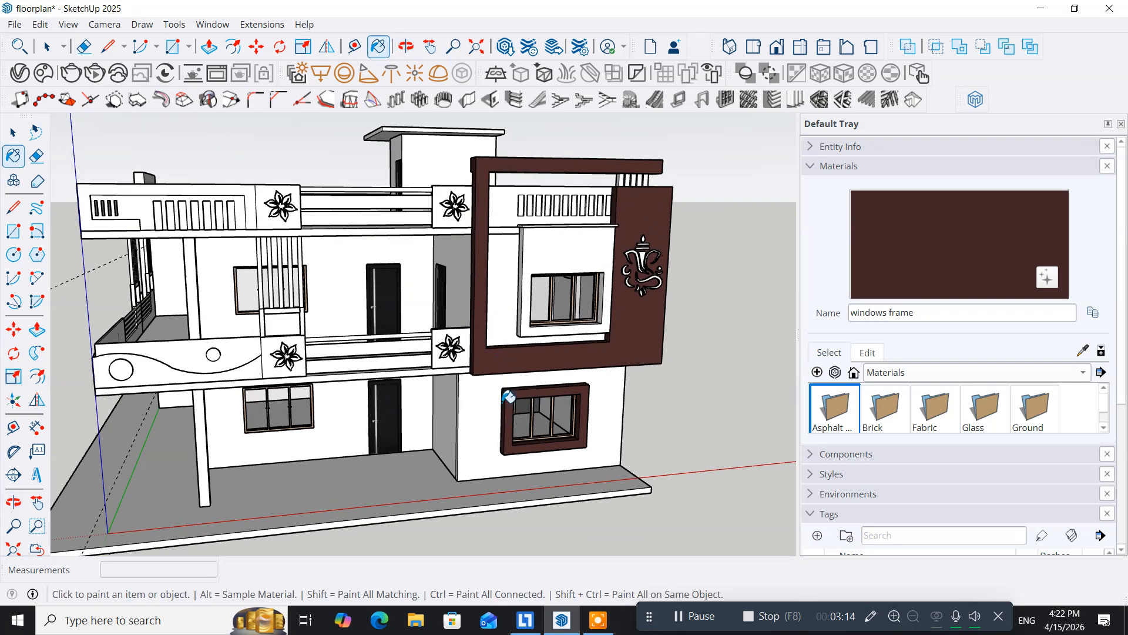
scroll(530, 330, up, 4)
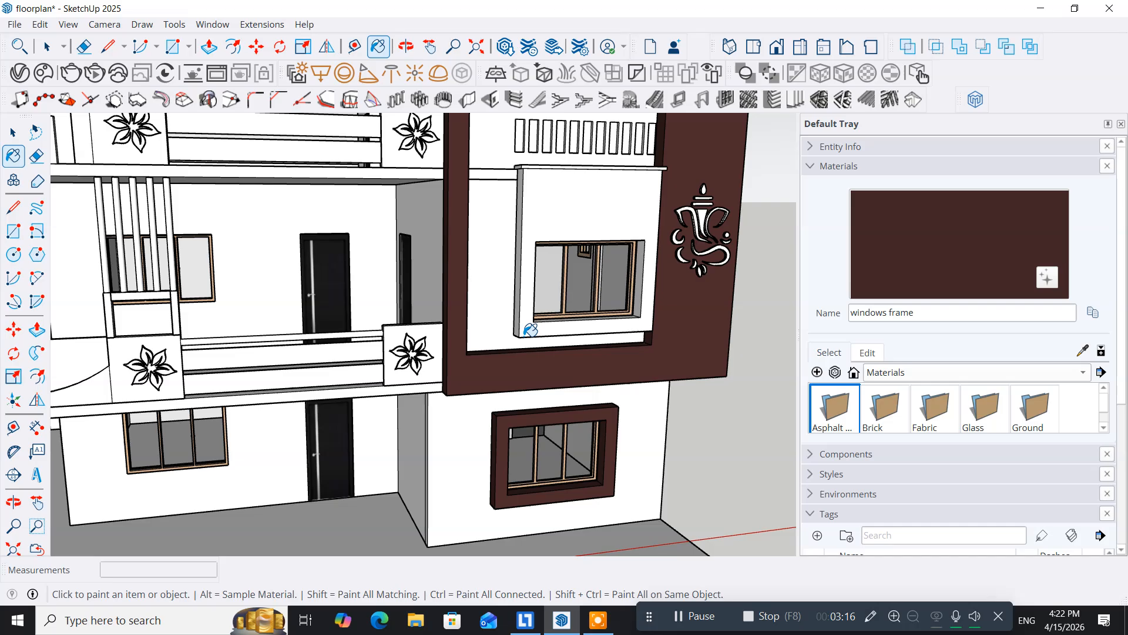
Create another V-Ray Generic material and rename it "elevationparts"
click(20, 73)
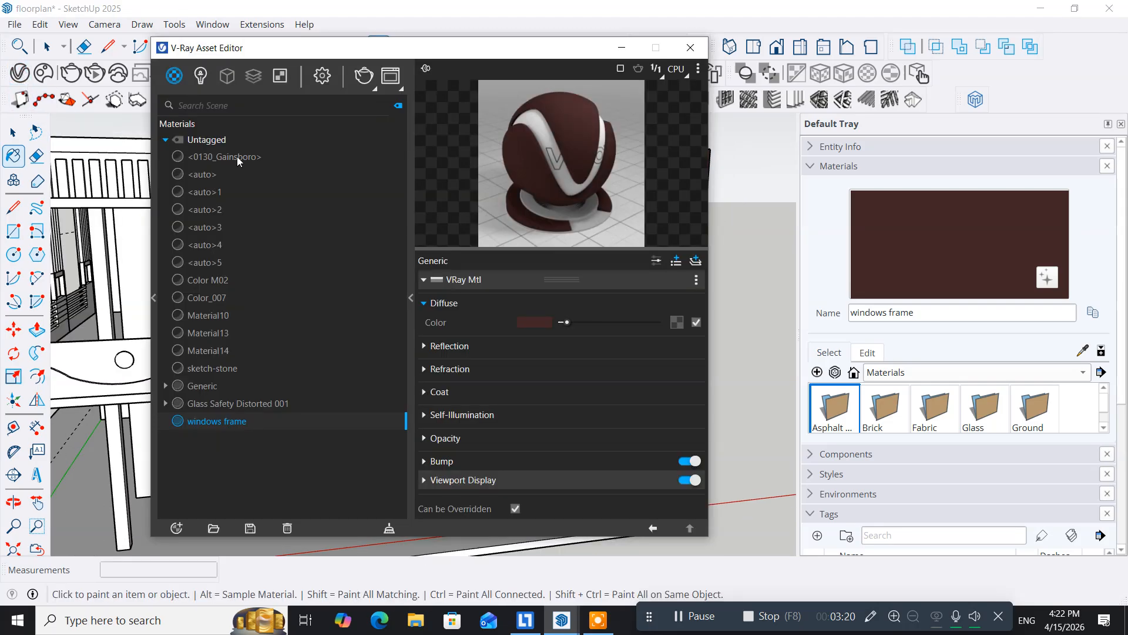
right_click(173, 76)
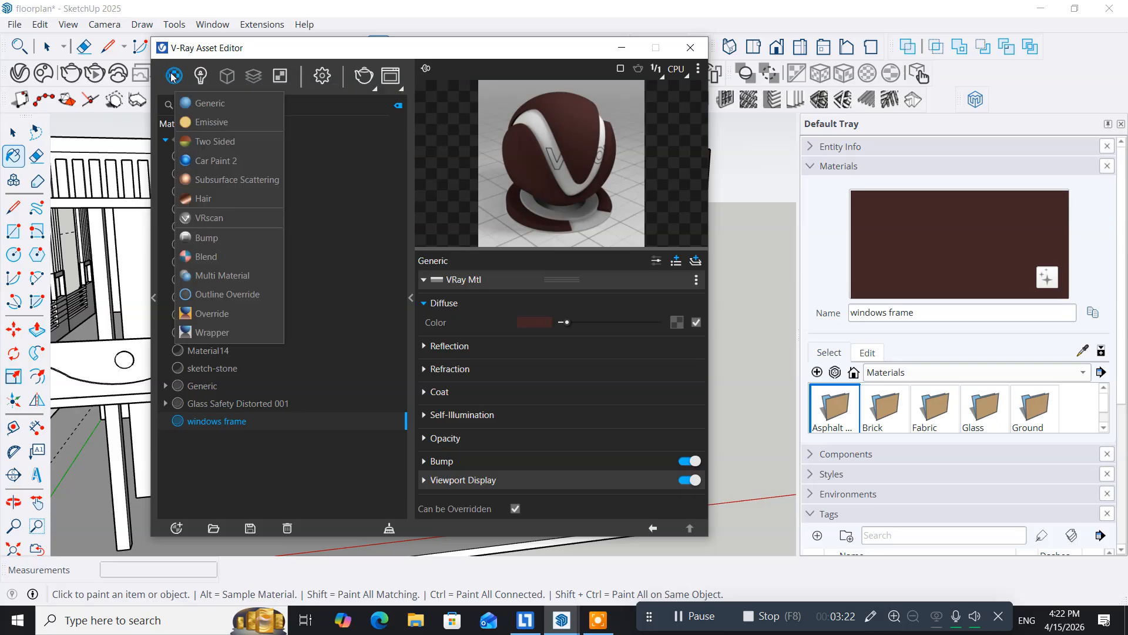
click(209, 107)
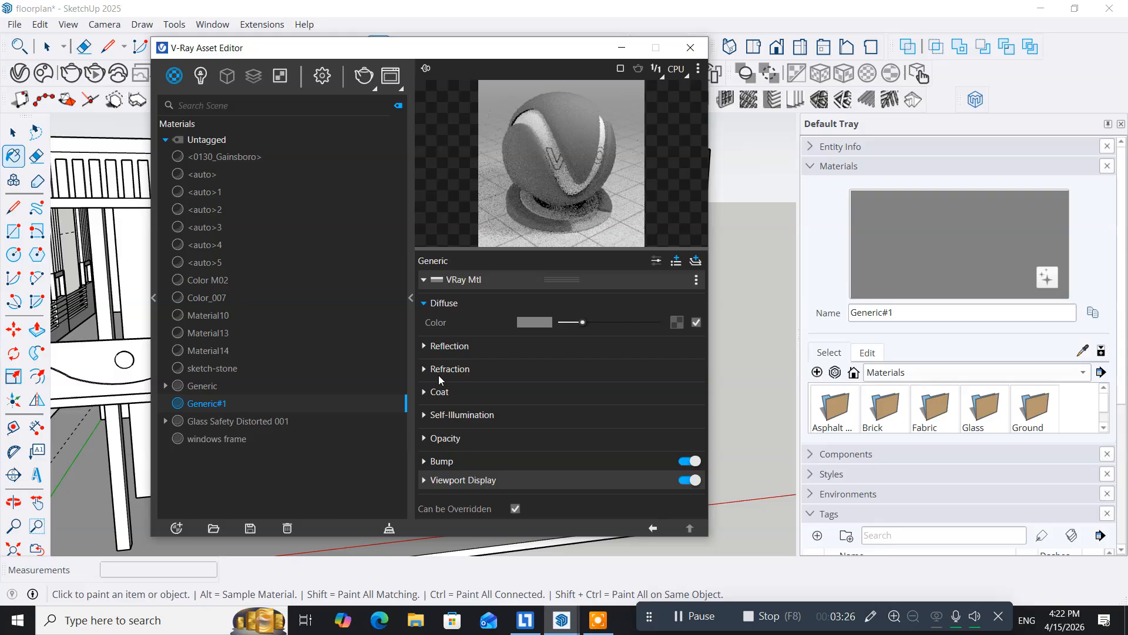
right_click(219, 402)
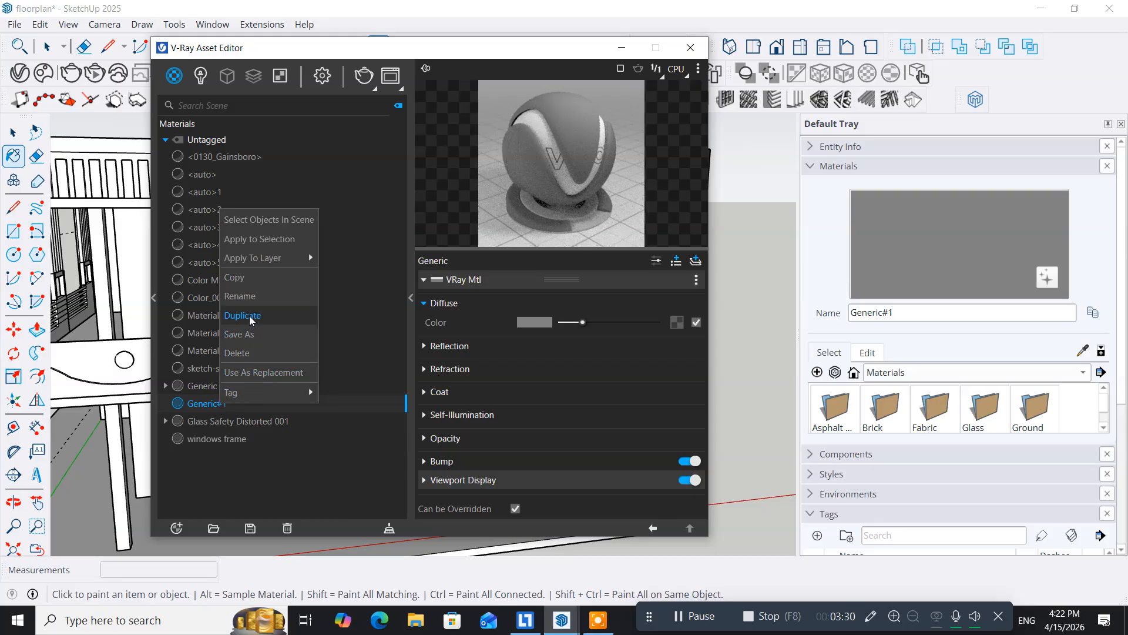
click(254, 296)
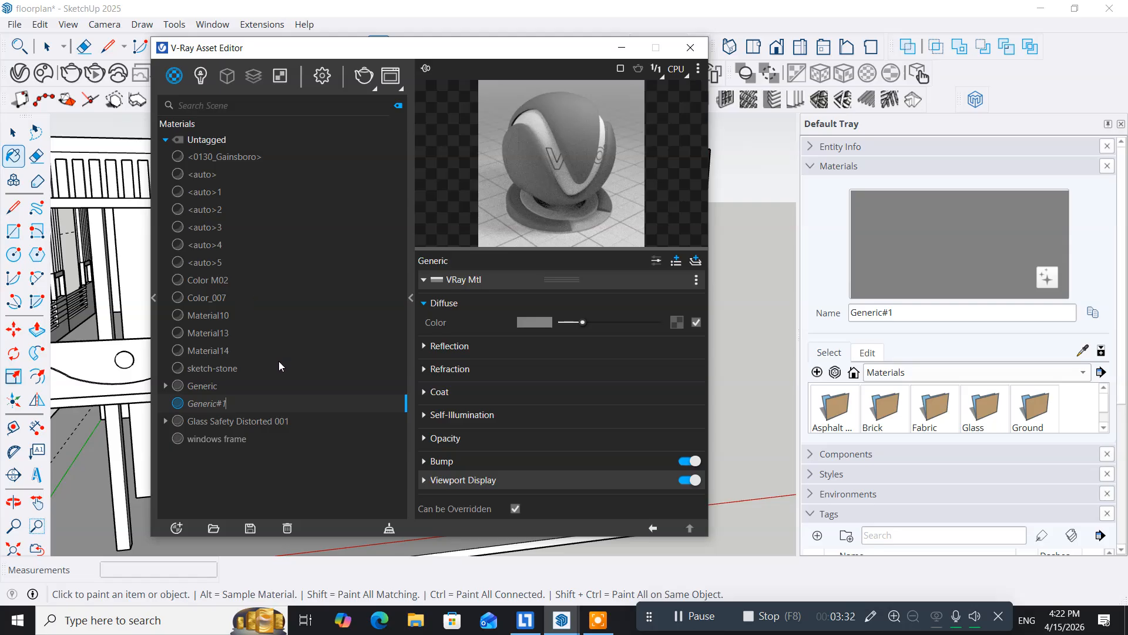
drag(248, 403, 128, 401)
key(Return)
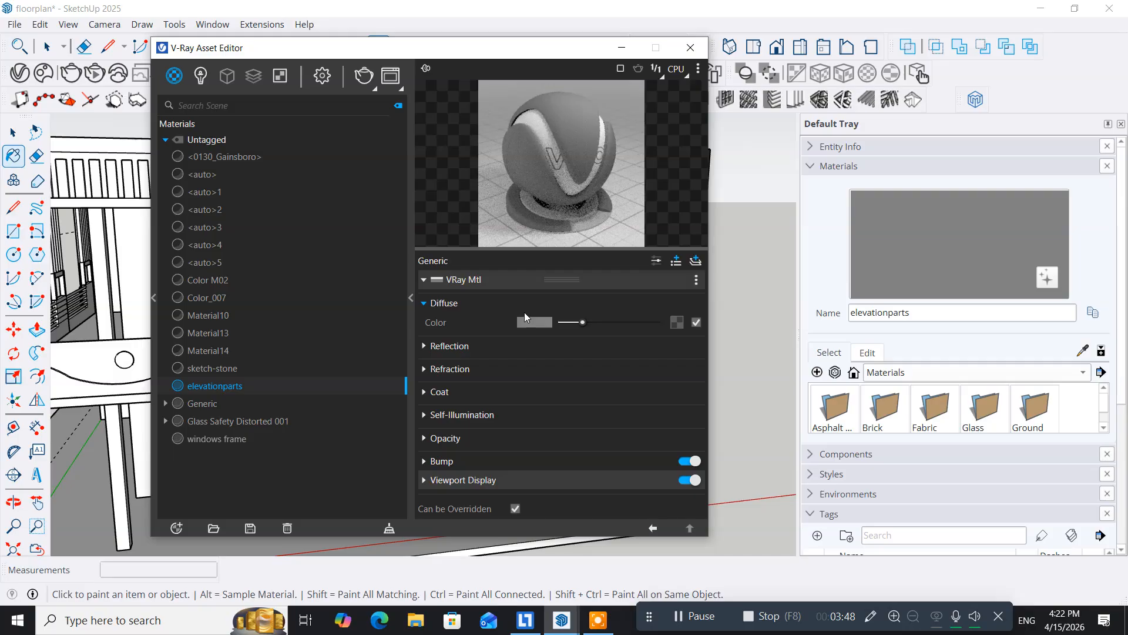
Set the elevationparts material's diffuse colour to a muted red with RGB 0.632, 0.417, 0.417
click(529, 320)
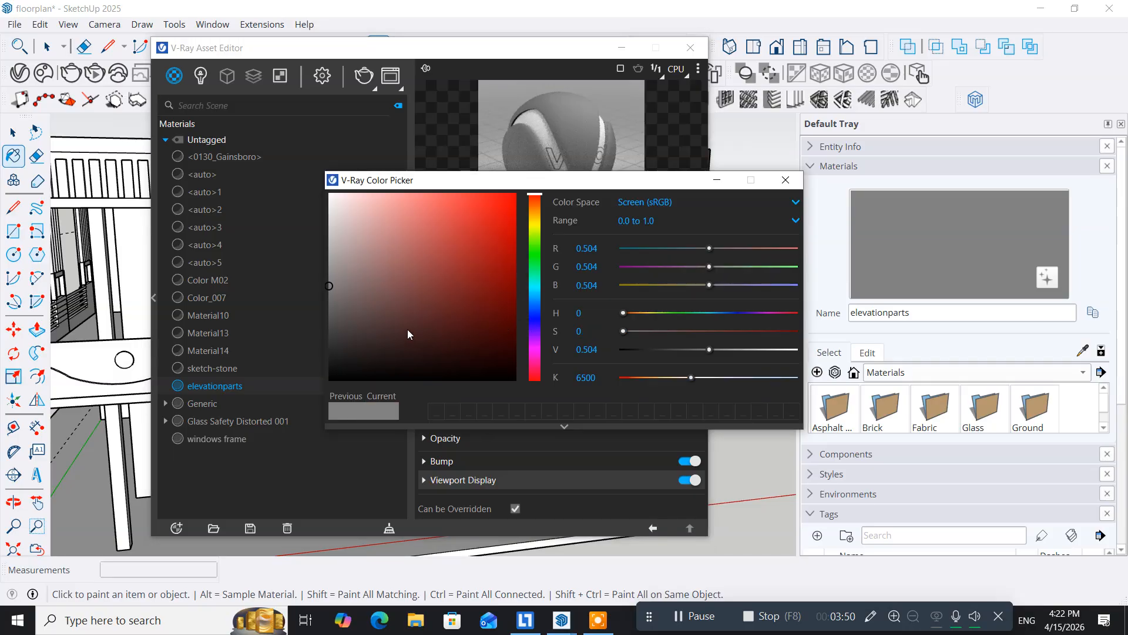
click(400, 303)
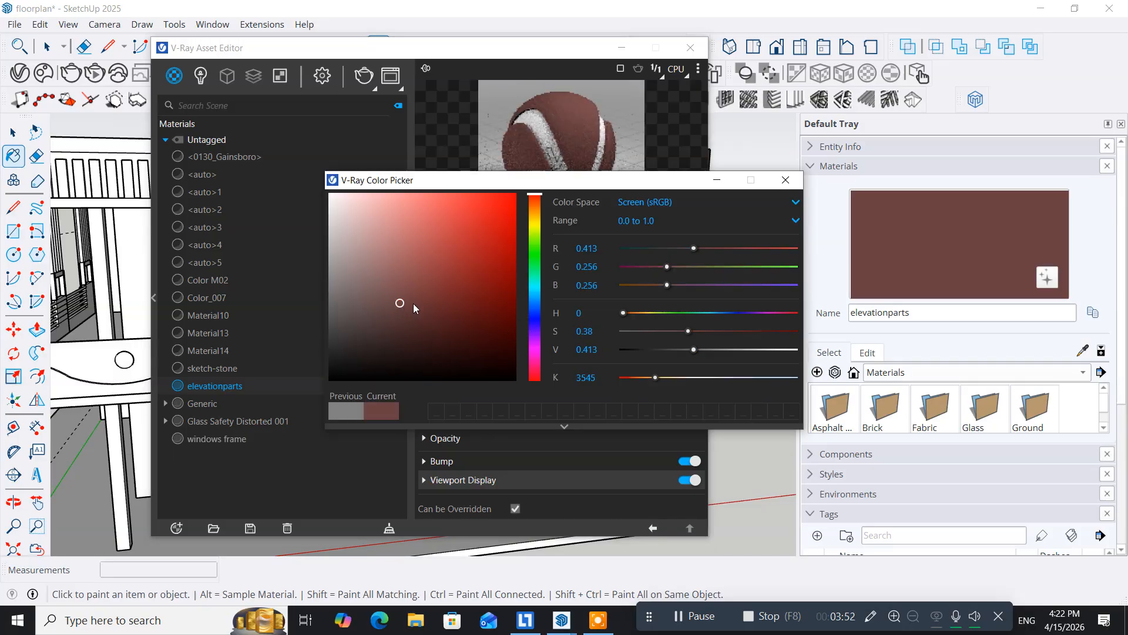
click(399, 284)
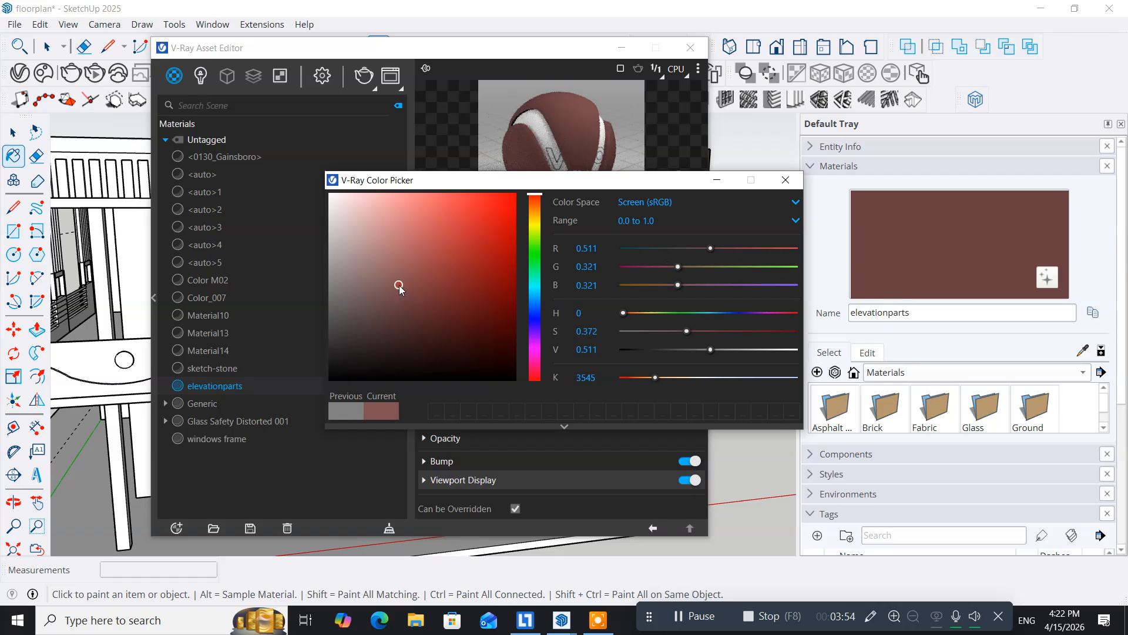
click(397, 277)
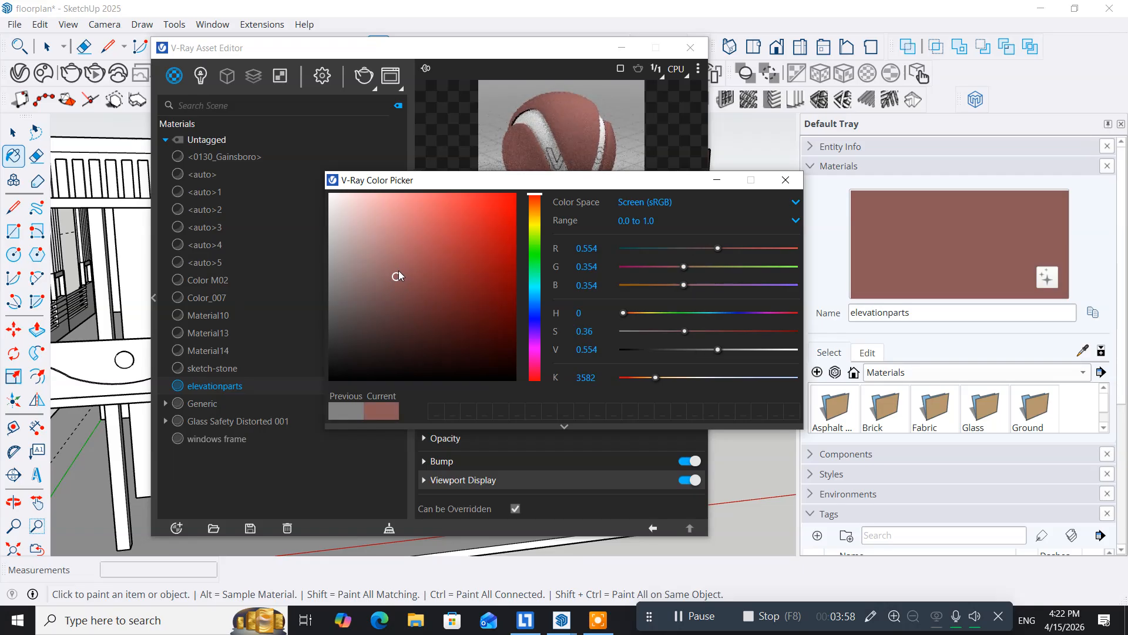
click(392, 262)
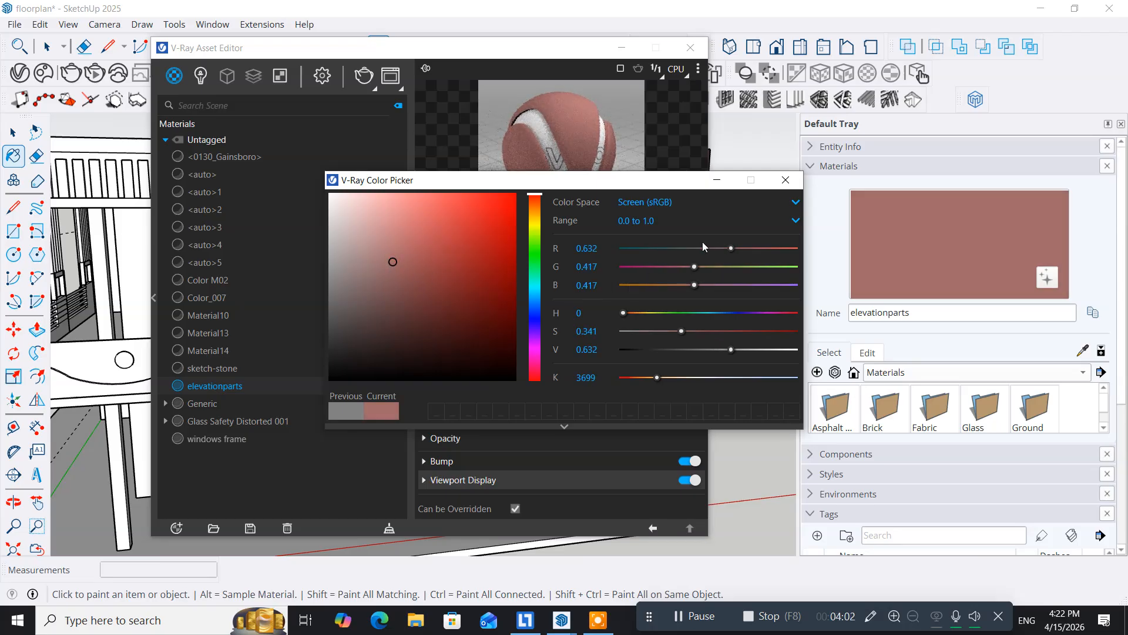
click(786, 180)
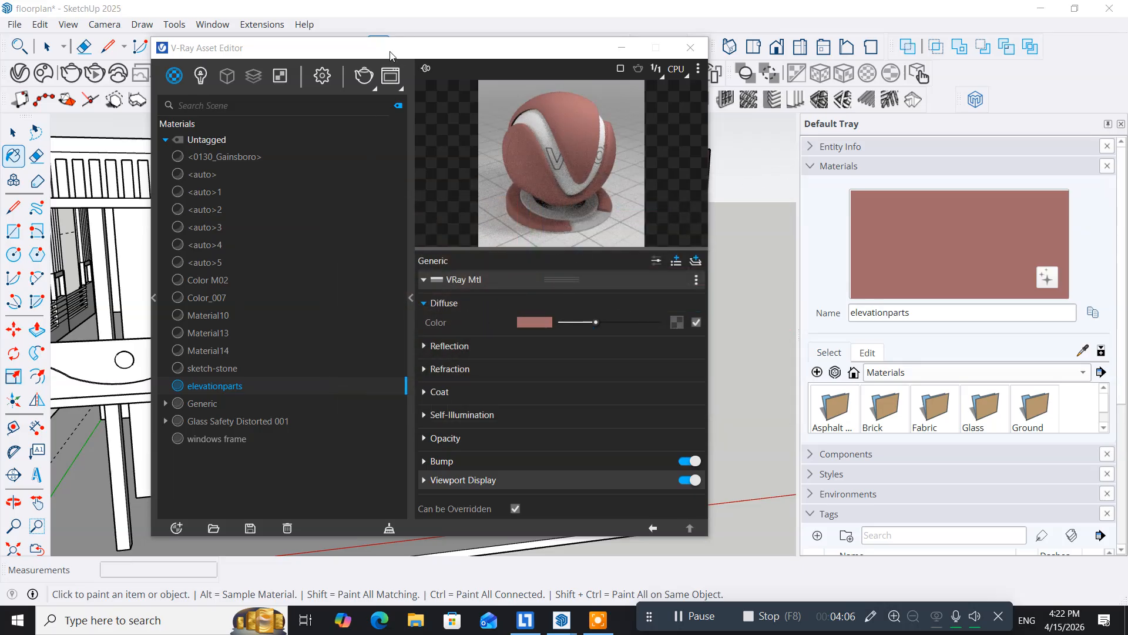
Close the asset editor and paint the panel around the upper-floor front window, inside the dark frame, with the elevationparts material
click(691, 54)
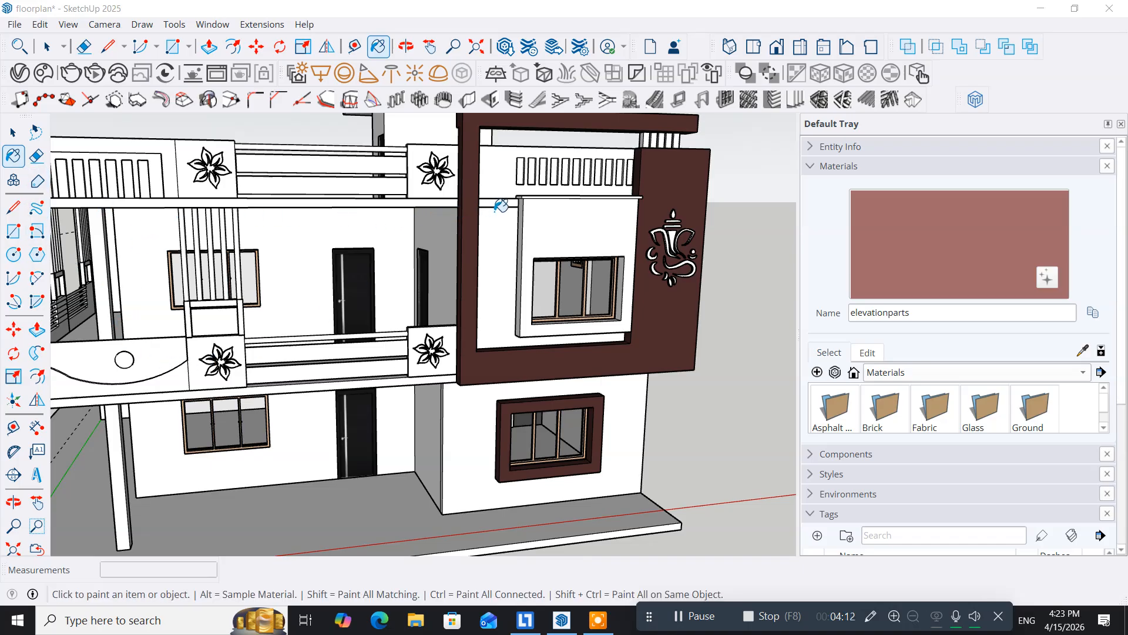
click(582, 231)
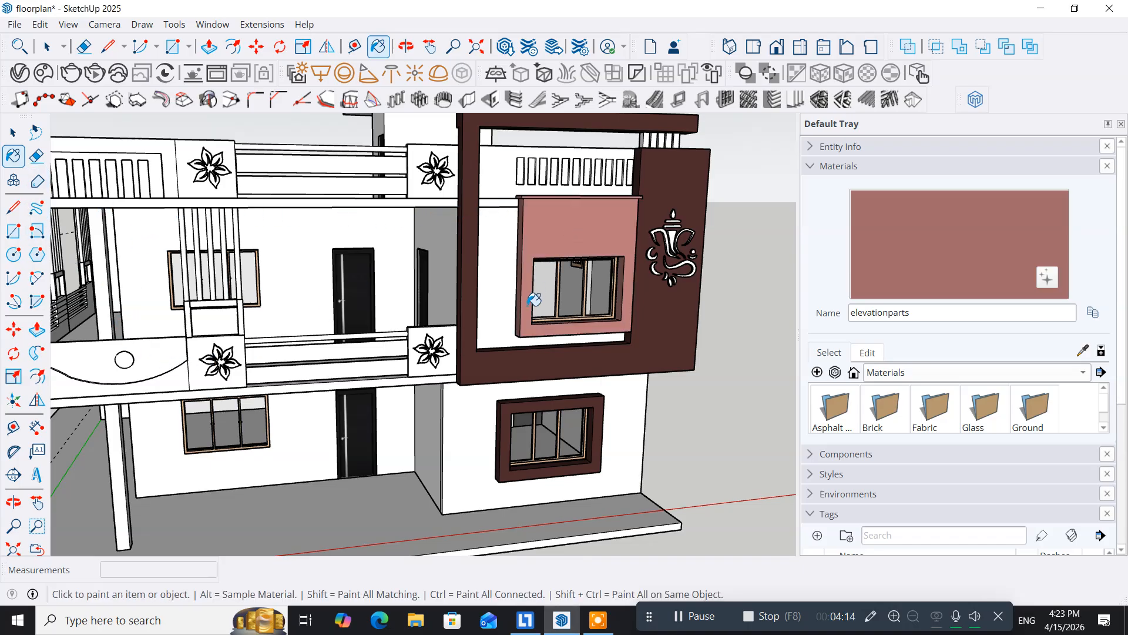
Try painting the whole curved front balcony parapet with the elevationparts material, and undo that paint
mouse_move(533, 302)
middle_down()
mouse_move(577, 324)
mouse_move(530, 312)
mouse_move(555, 308)
mouse_move(587, 267)
mouse_move(645, 283)
middle_up()
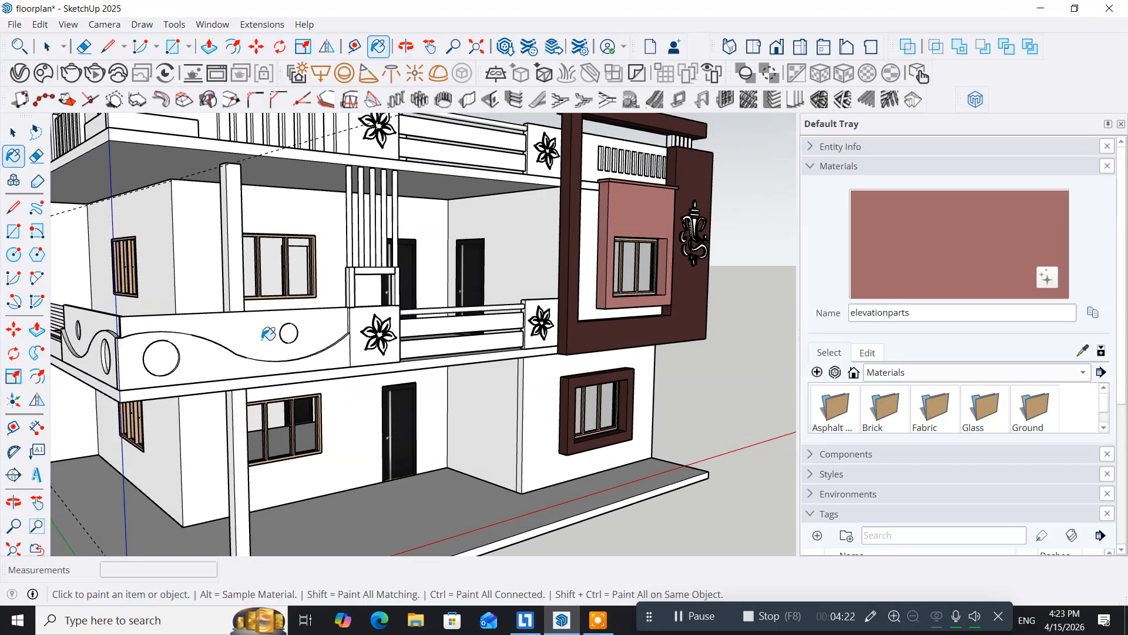
click(223, 361)
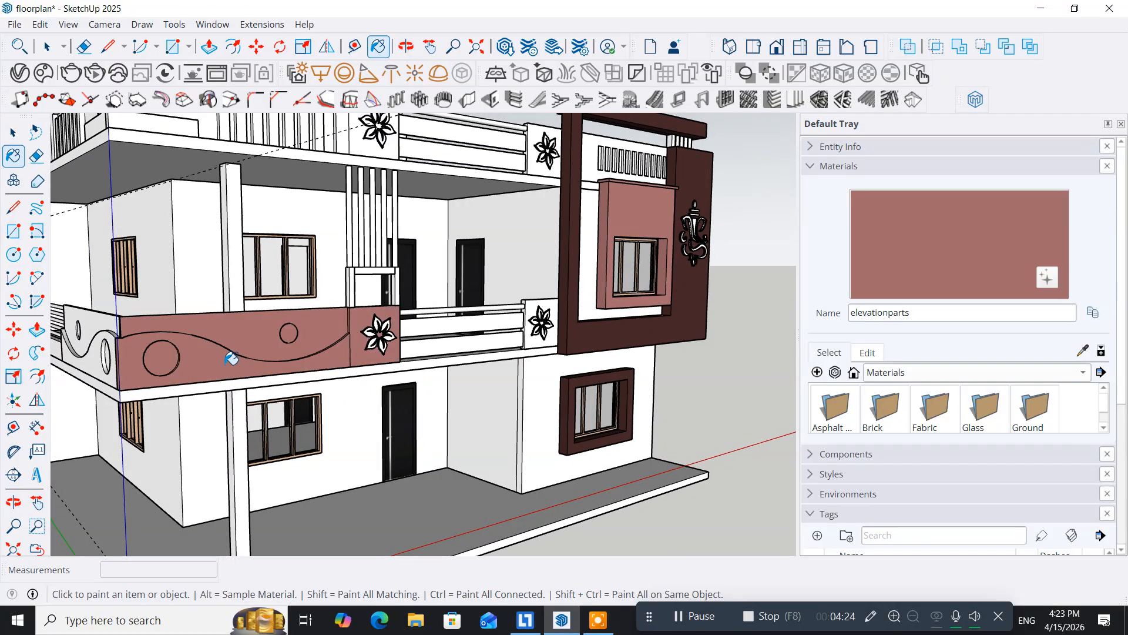
key(ctrl+z)
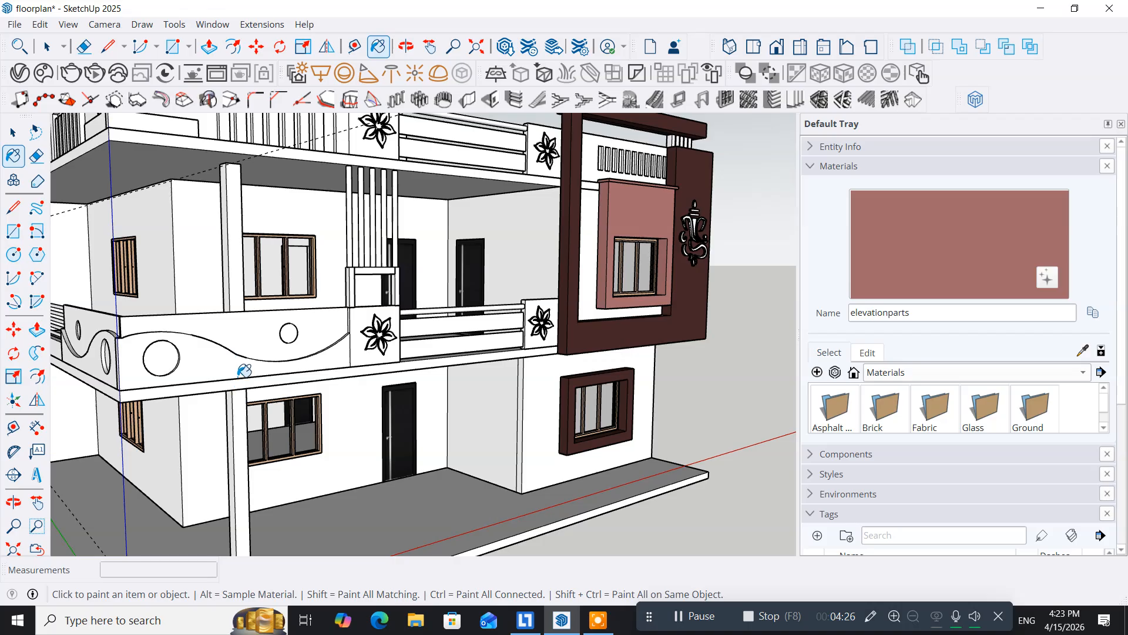
Open the curved front balcony parapet group for editing
scroll(250, 359, up, 4)
click(20, 138)
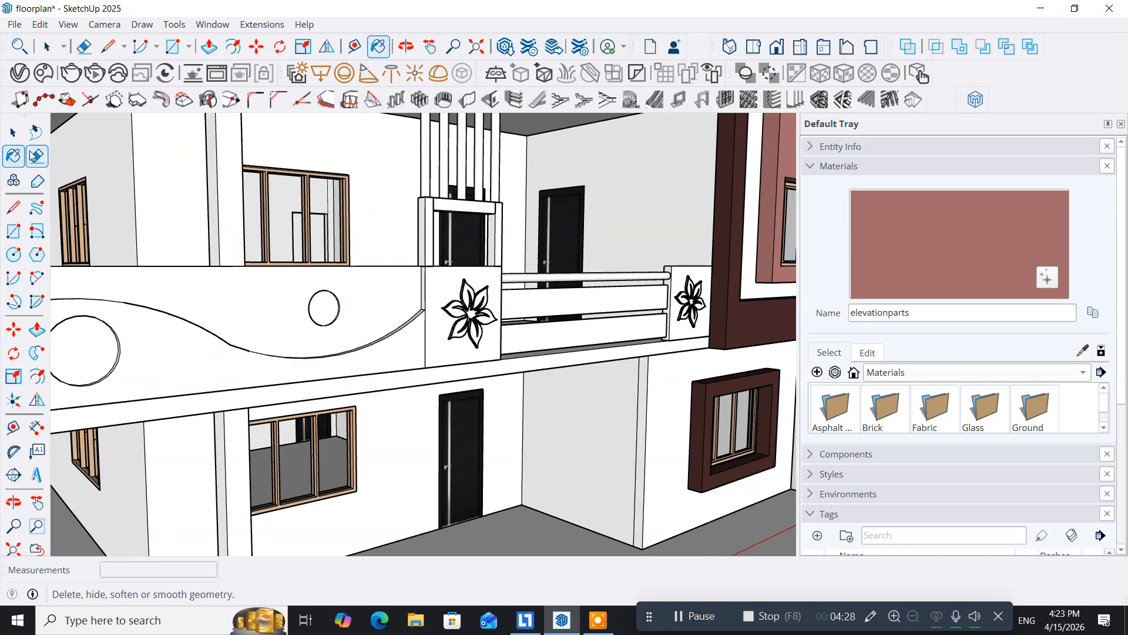
middle_drag(215, 389, 391, 332)
click(365, 306)
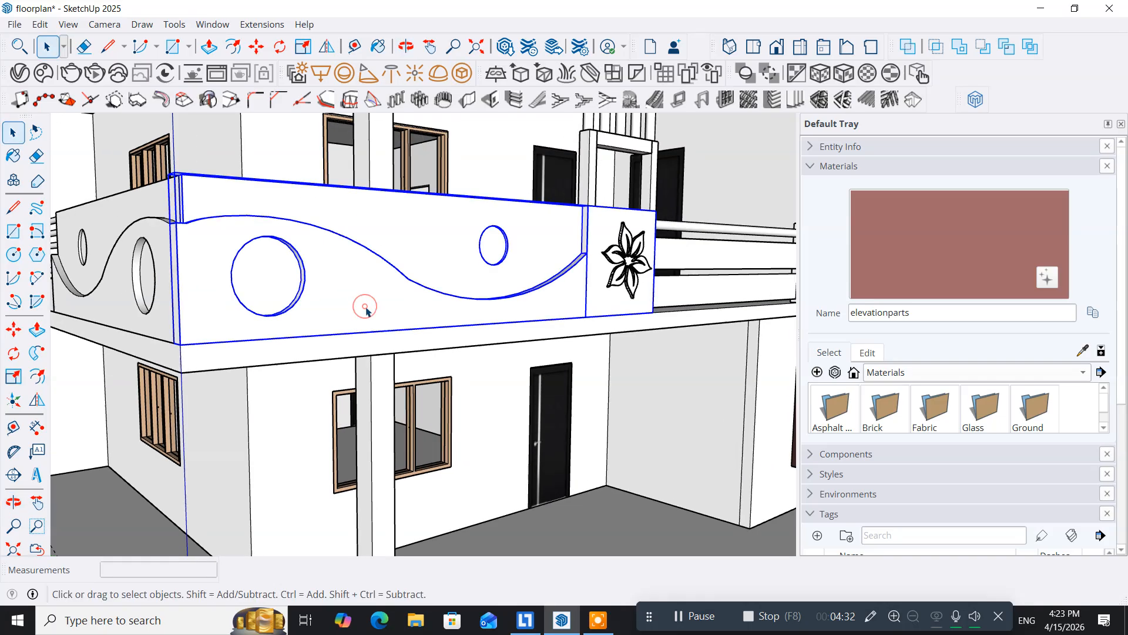
double_click(364, 307)
middle_drag(366, 312, 347, 352)
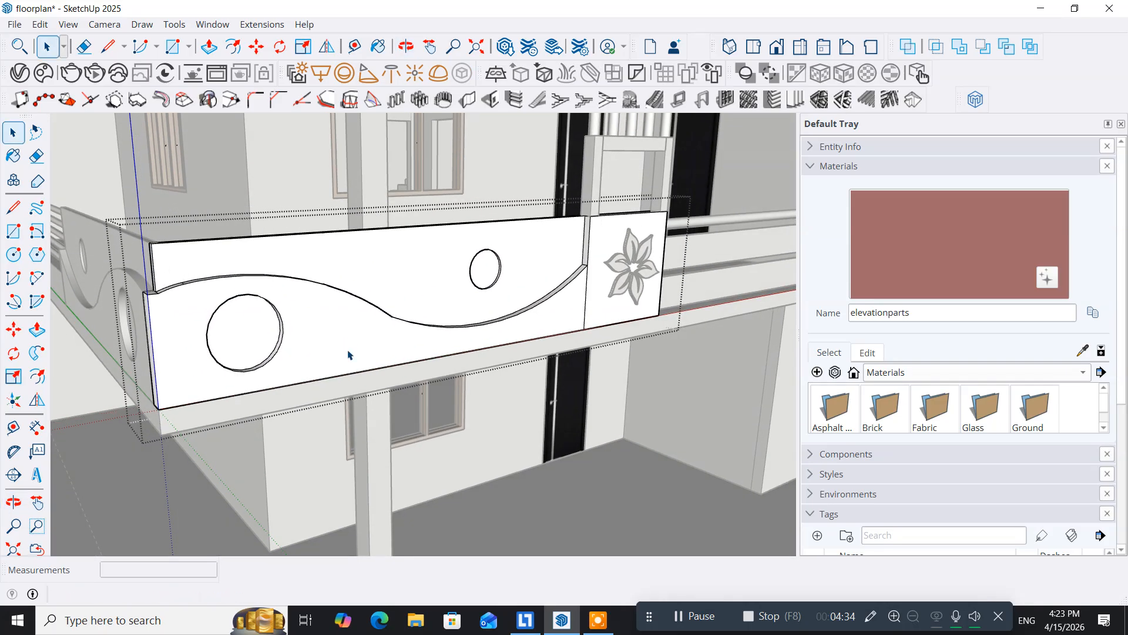
Paint only the lower wave-shaped face of the front balcony parapet with the elevationparts material
click(348, 353)
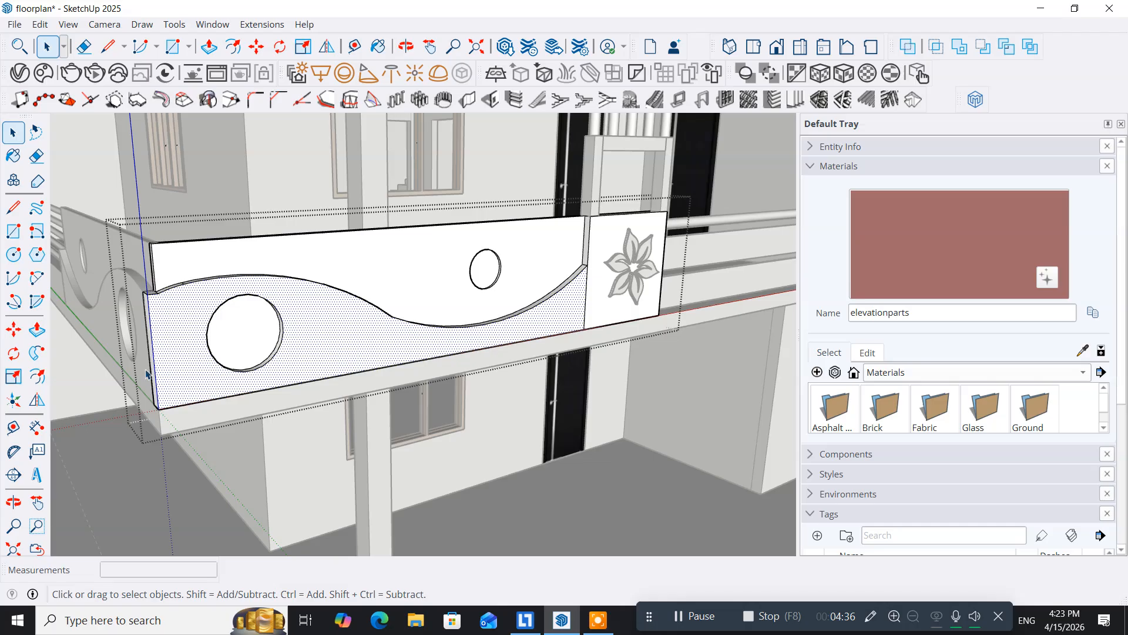
double_click(308, 318)
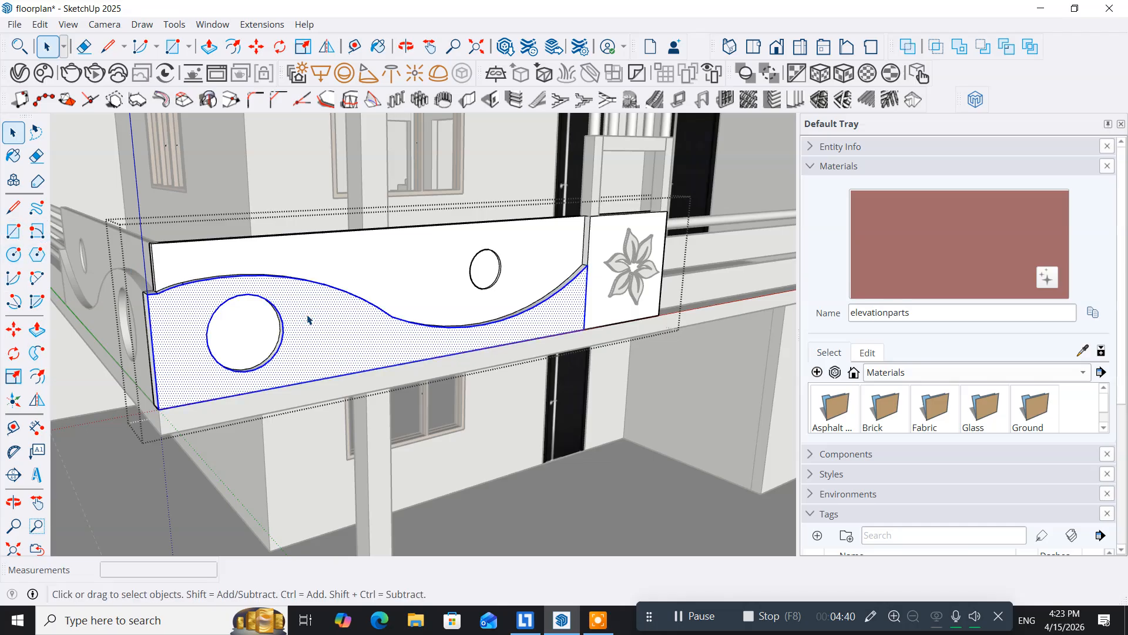
click(327, 350)
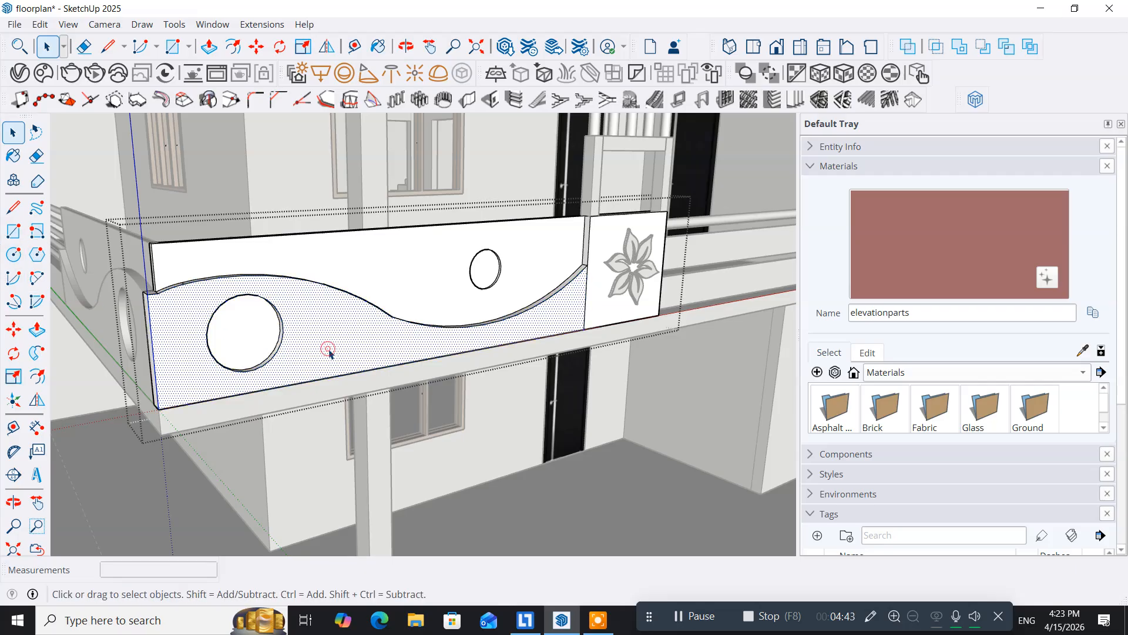
click(184, 257)
click(181, 307)
click(12, 156)
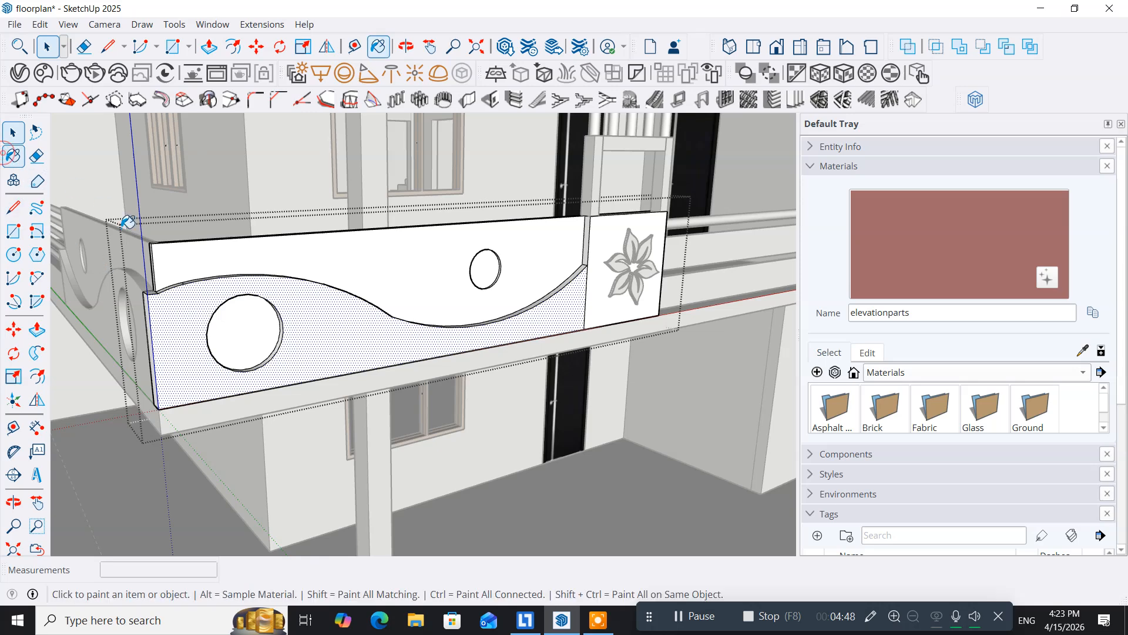
click(204, 286)
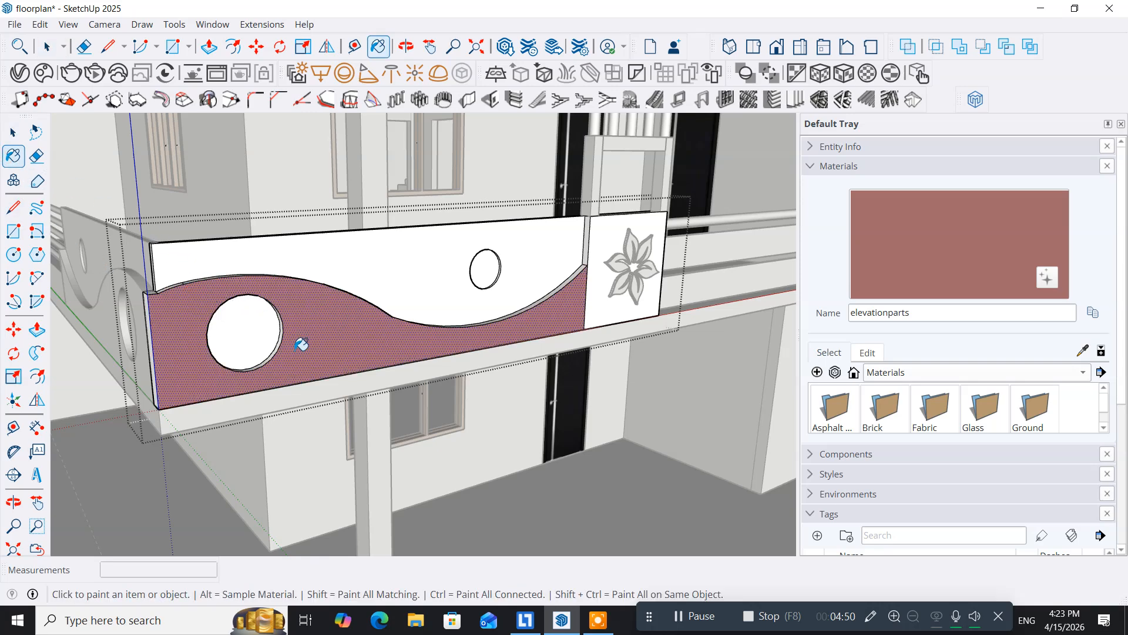
Paint the inner rim of the large circular opening in the front parapet with the elevationparts material
scroll(274, 353, up, 5)
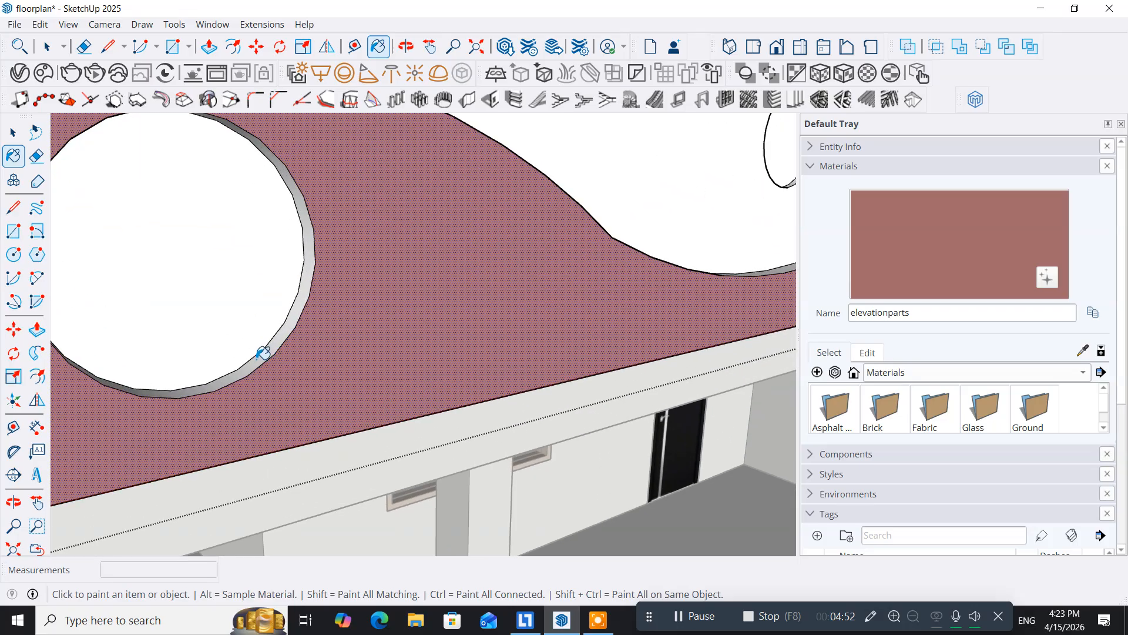
click(263, 354)
scroll(389, 319, down, 4)
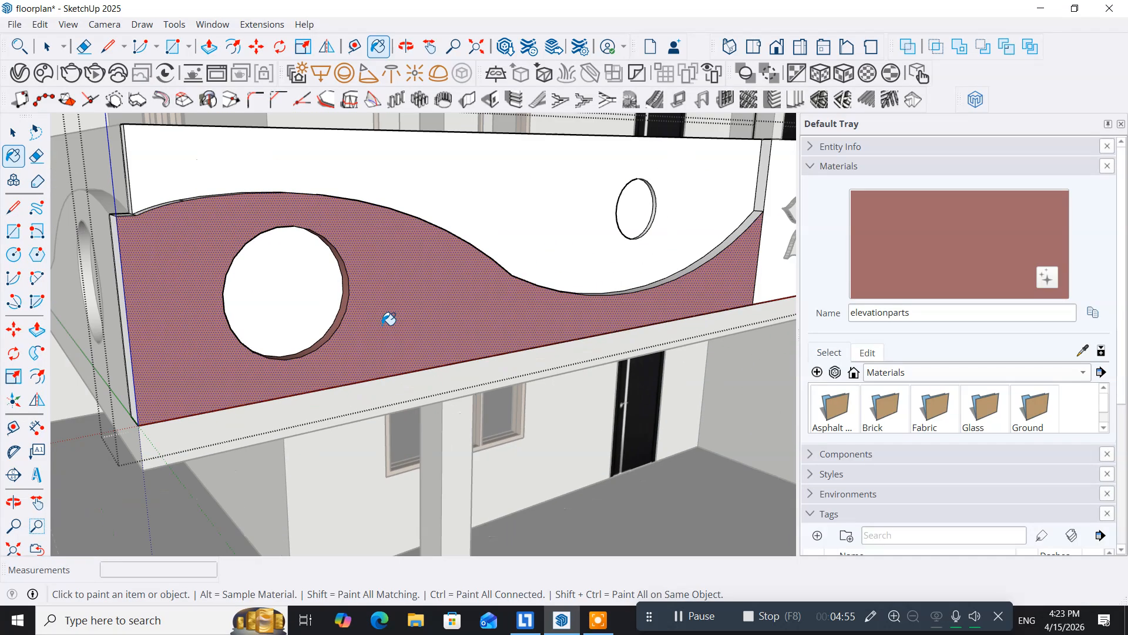
Paint all segments of the front parapet's wavy top edge with the elevationparts material and leave the parapet group
middle_drag(398, 308, 370, 414)
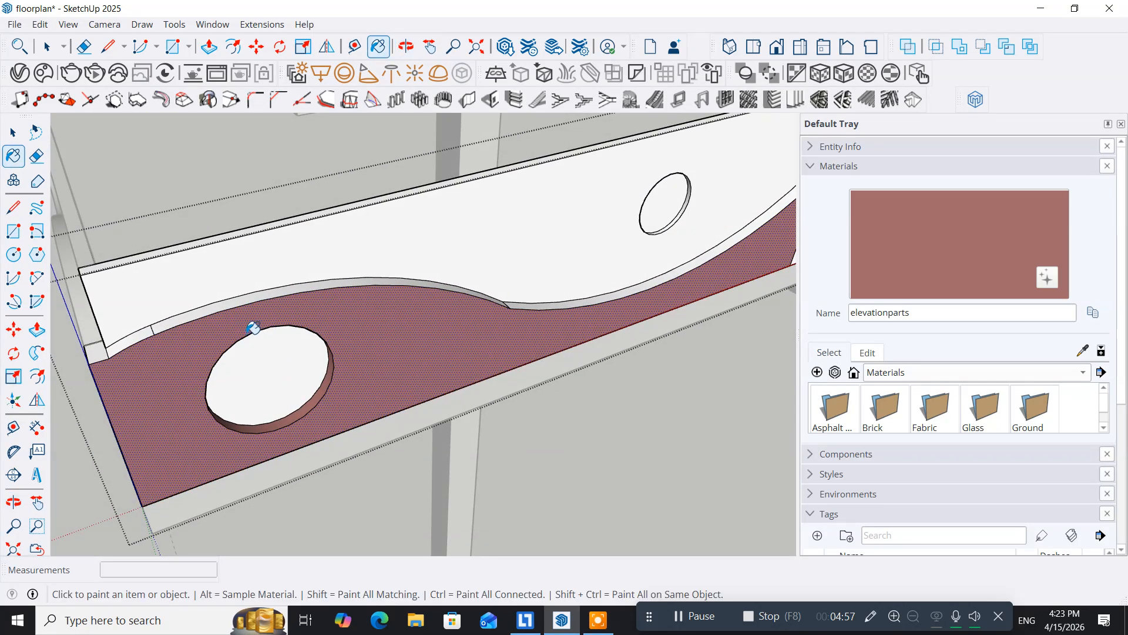
click(195, 311)
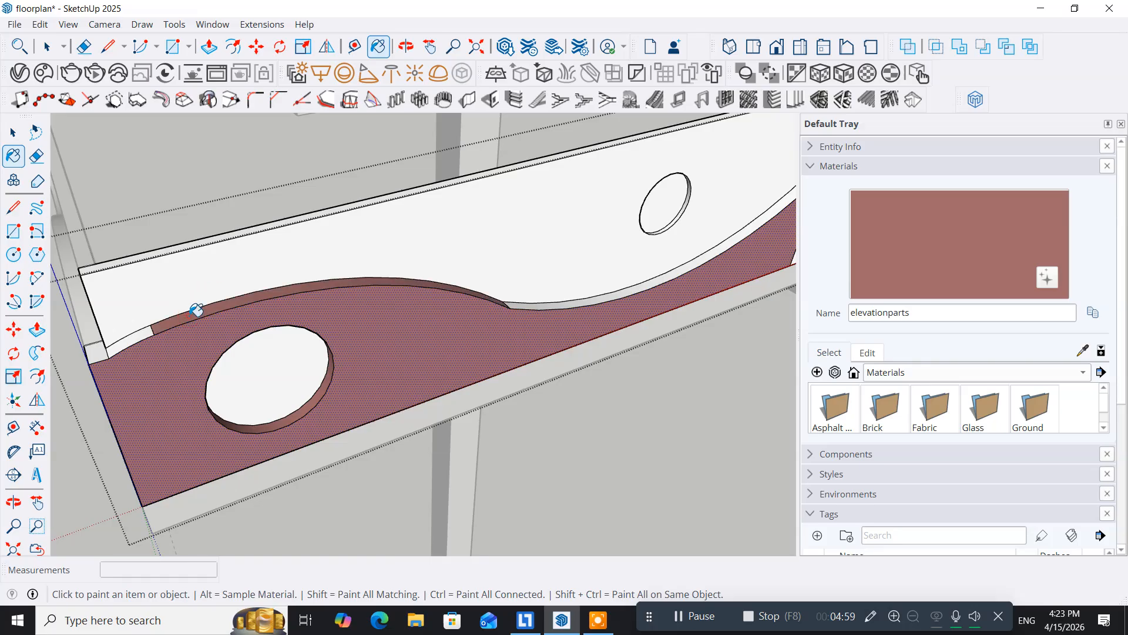
click(557, 303)
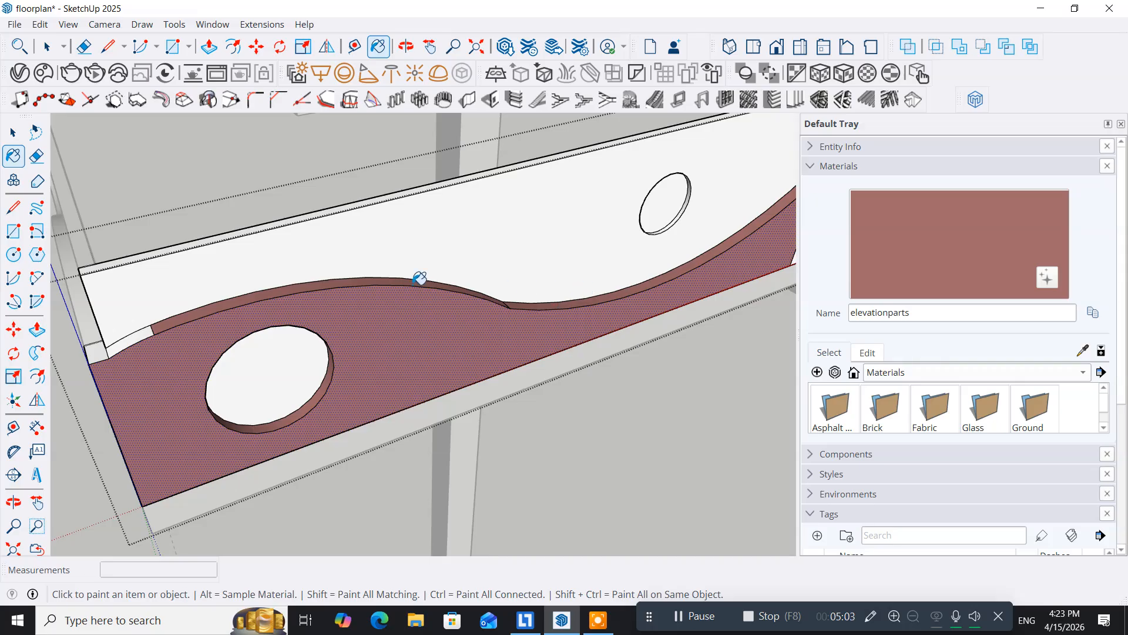
click(139, 331)
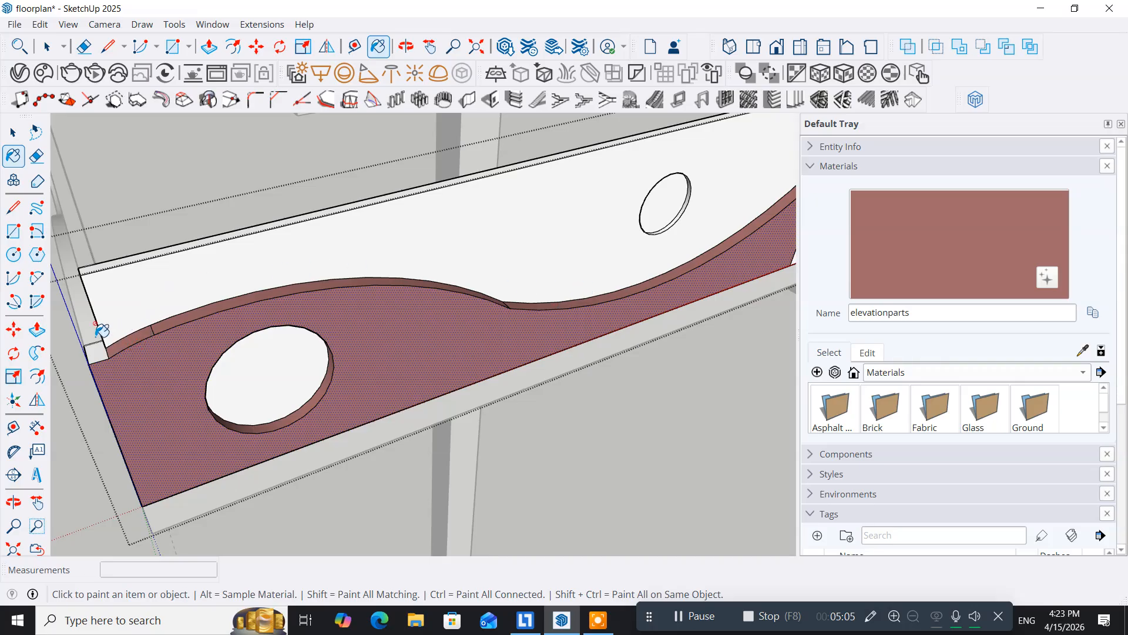
scroll(274, 364, down, 4)
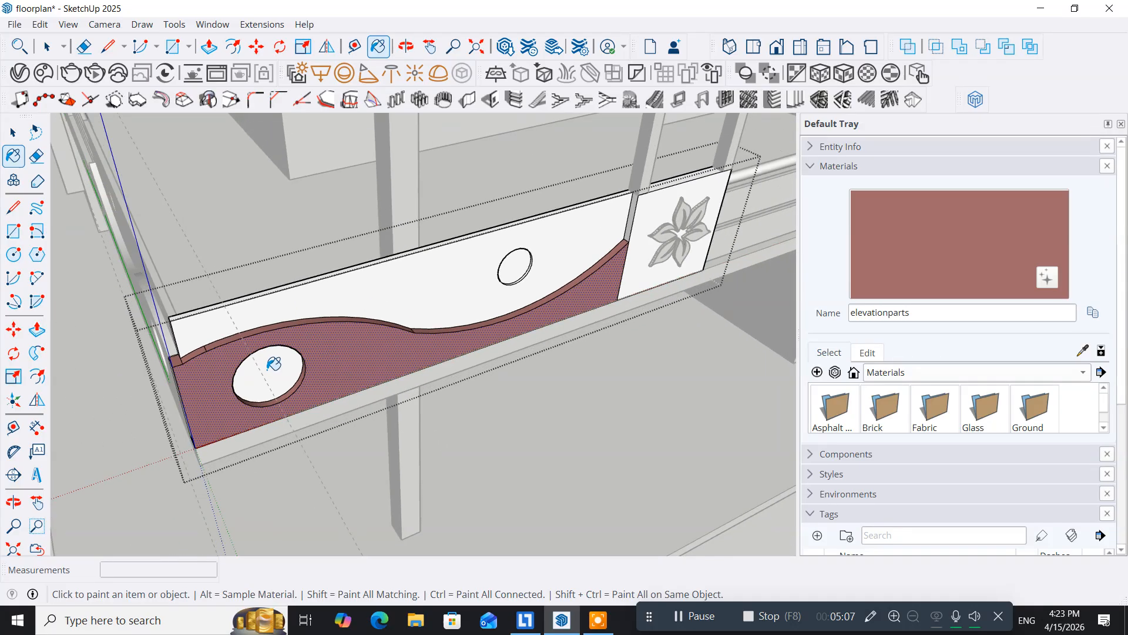
middle_drag(292, 431, 346, 315)
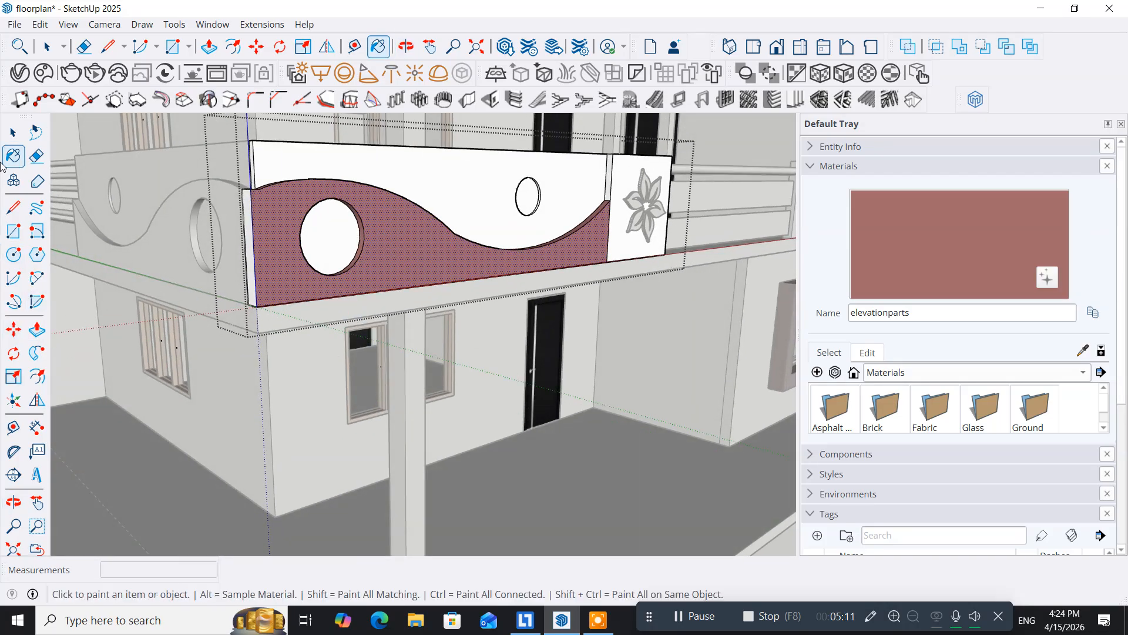
click(13, 132)
click(77, 322)
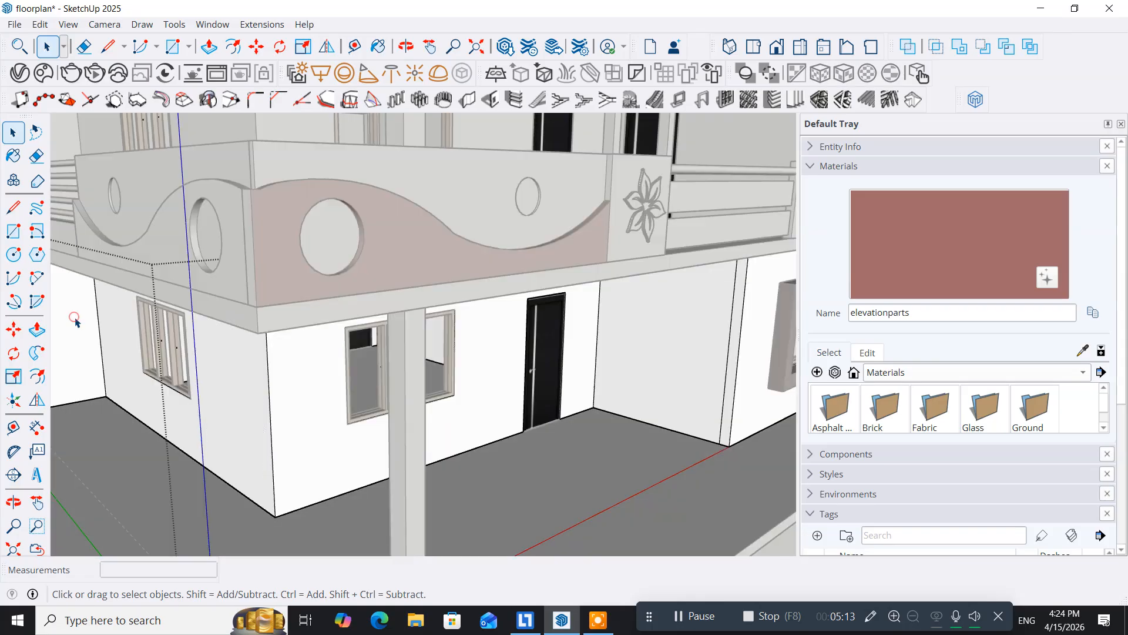
Open the adjoining side balcony parapet group and paint its lower wave-shaped face with the elevationparts material
middle_drag(111, 336, 208, 441)
middle_drag(365, 251, 238, 389)
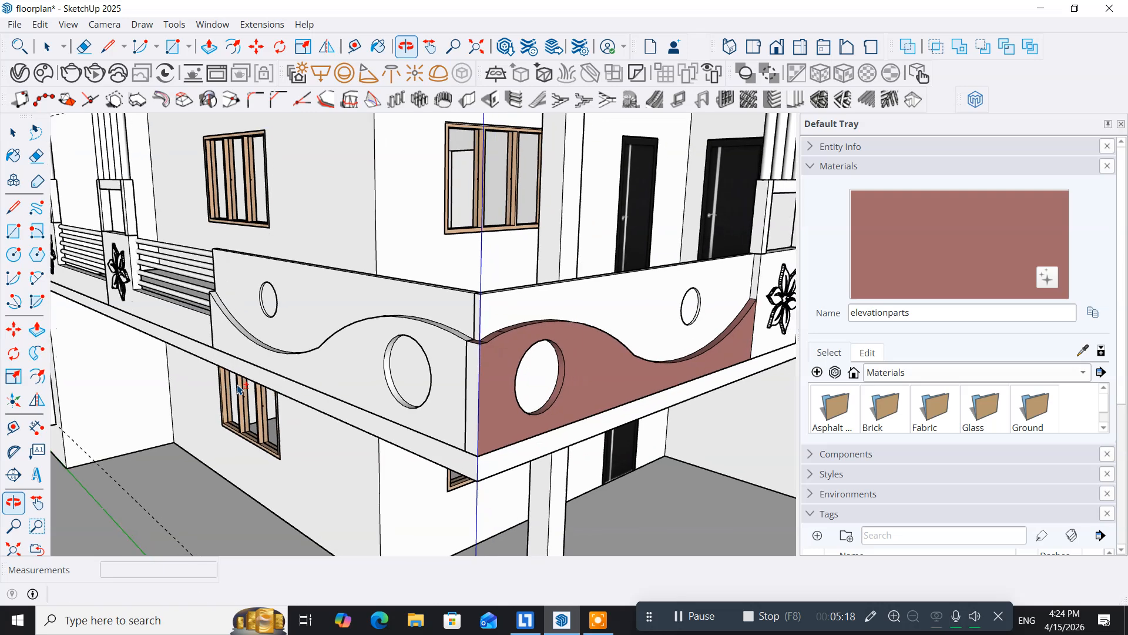
click(348, 375)
double_click(348, 375)
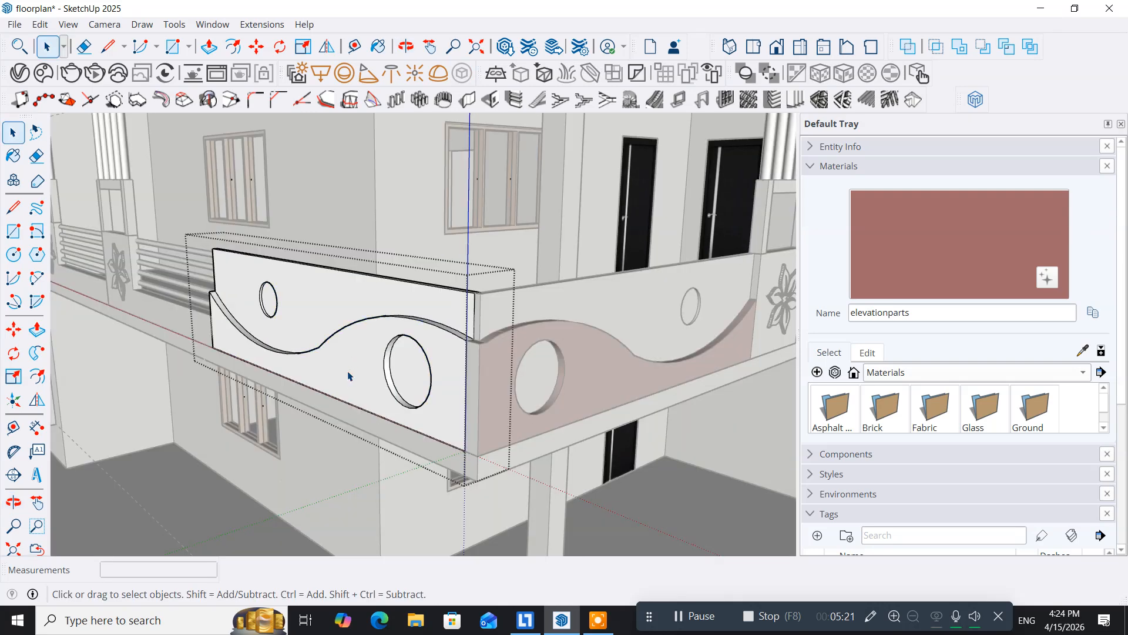
middle_drag(348, 374, 391, 372)
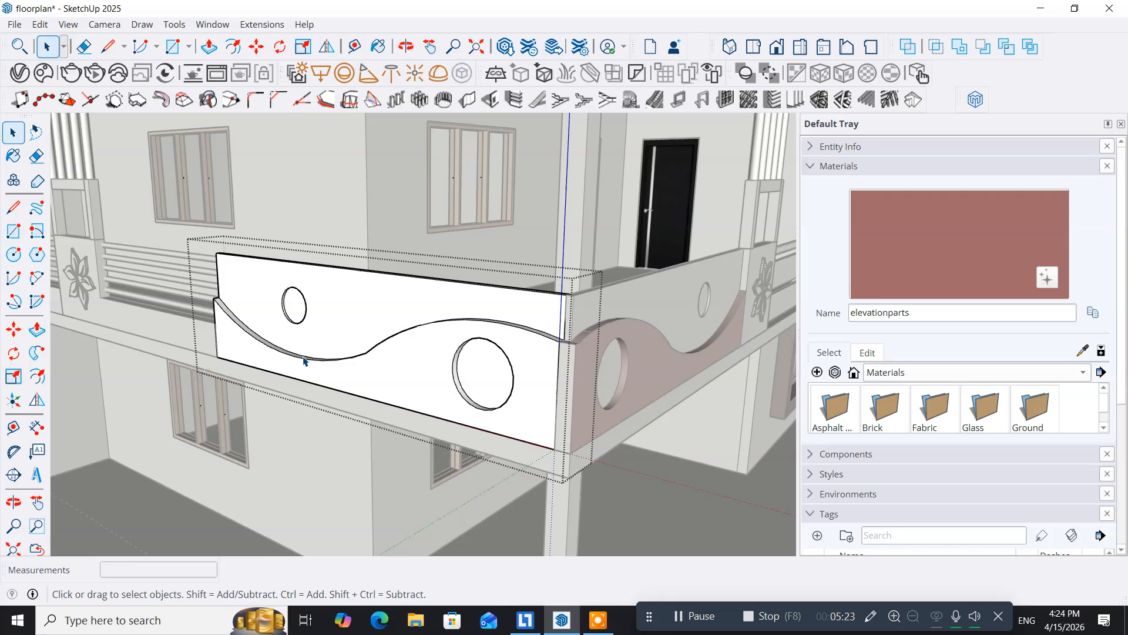
click(13, 155)
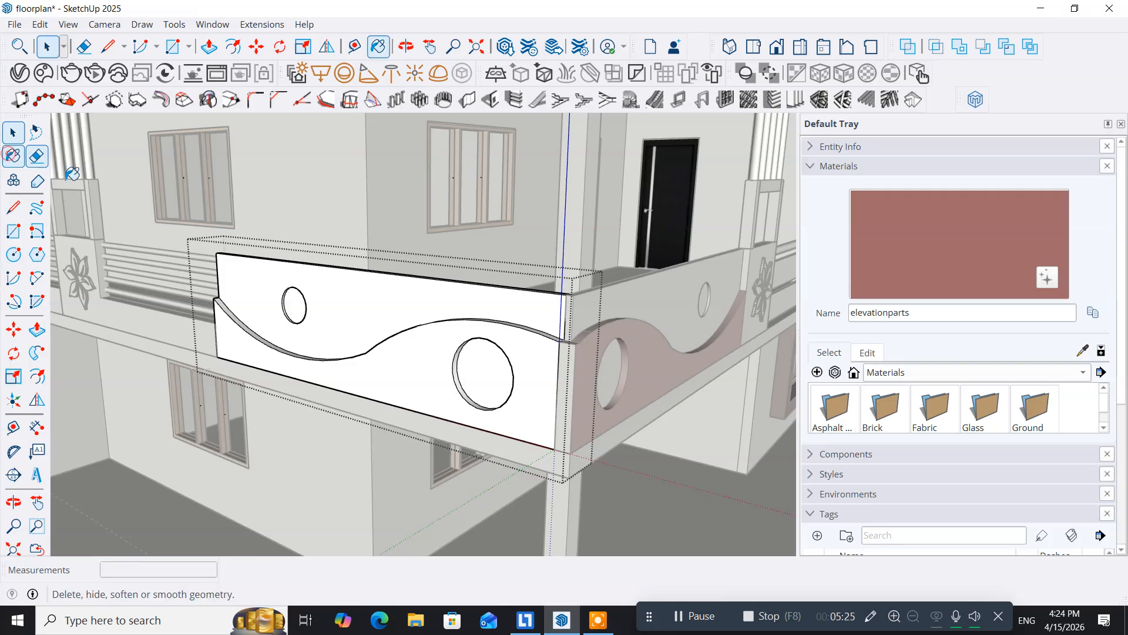
click(410, 381)
Paint the inner rim of the large circular opening in the side parapet with the elevationparts material
scroll(511, 395, up, 3)
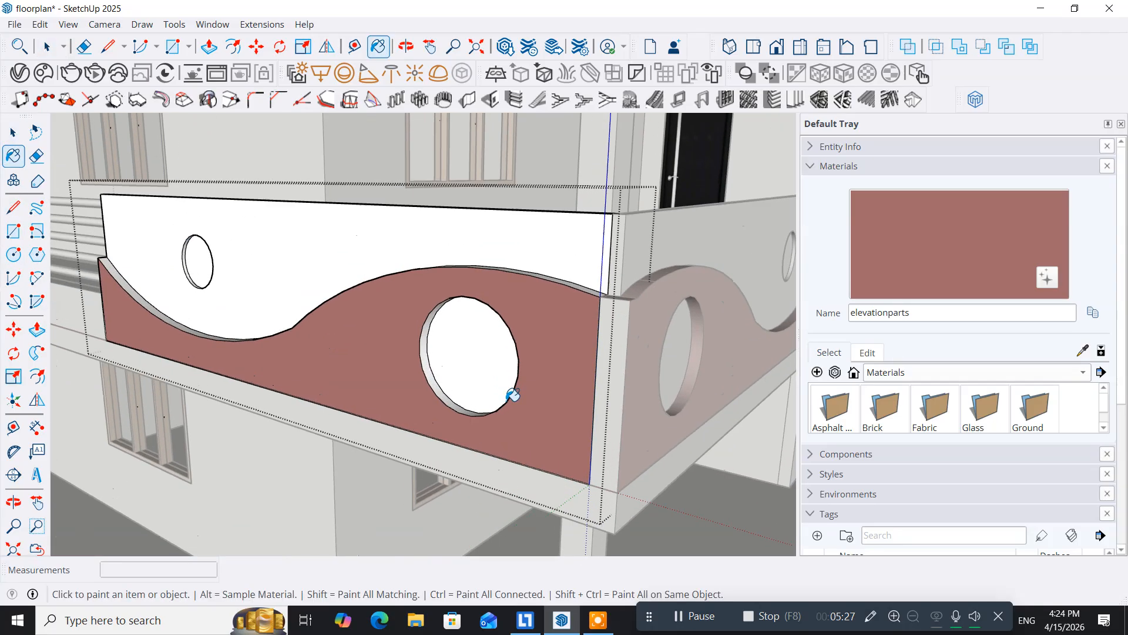
scroll(453, 375, up, 2)
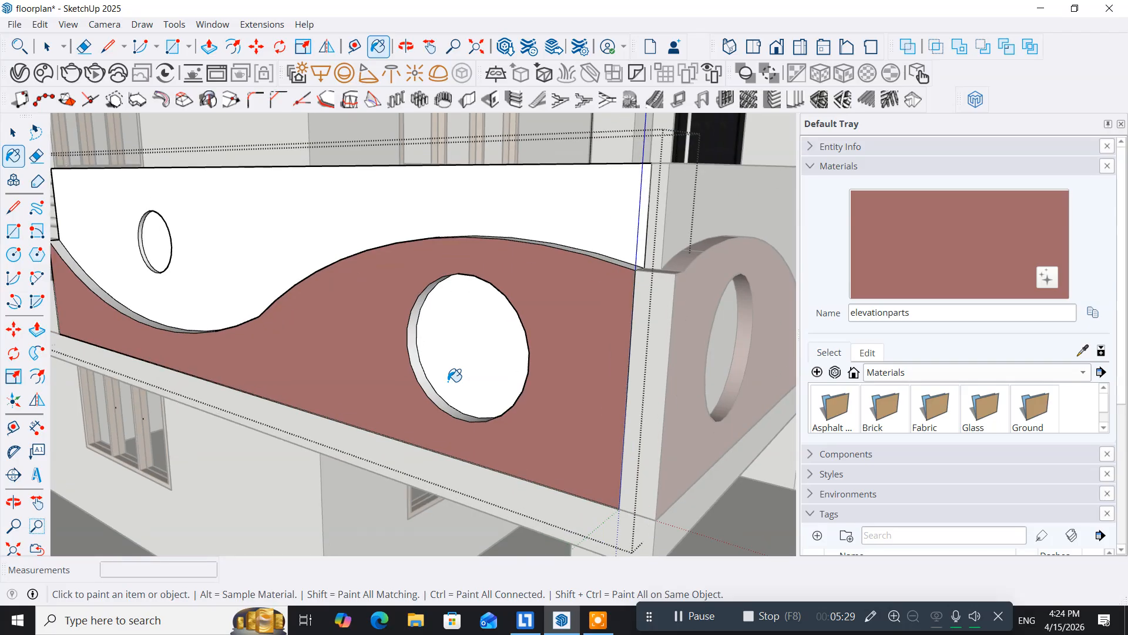
click(416, 369)
middle_drag(423, 327, 384, 436)
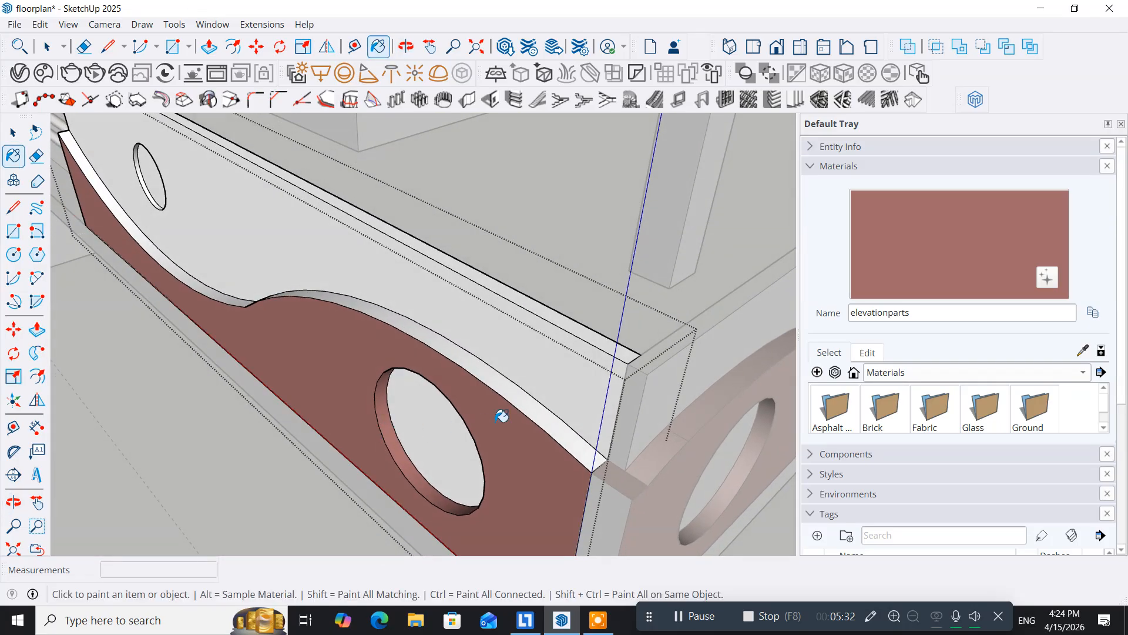
Paint the wavy top edge of the side balcony parapet with the elevationparts material and leave the parapet group
click(553, 420)
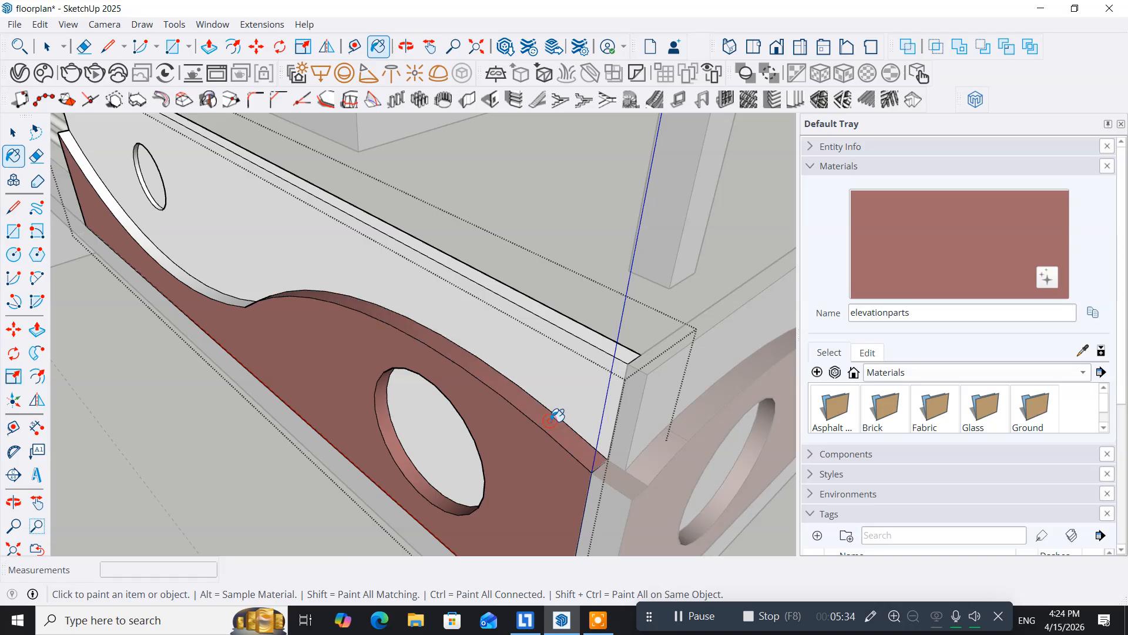
click(186, 266)
scroll(221, 282, down, 5)
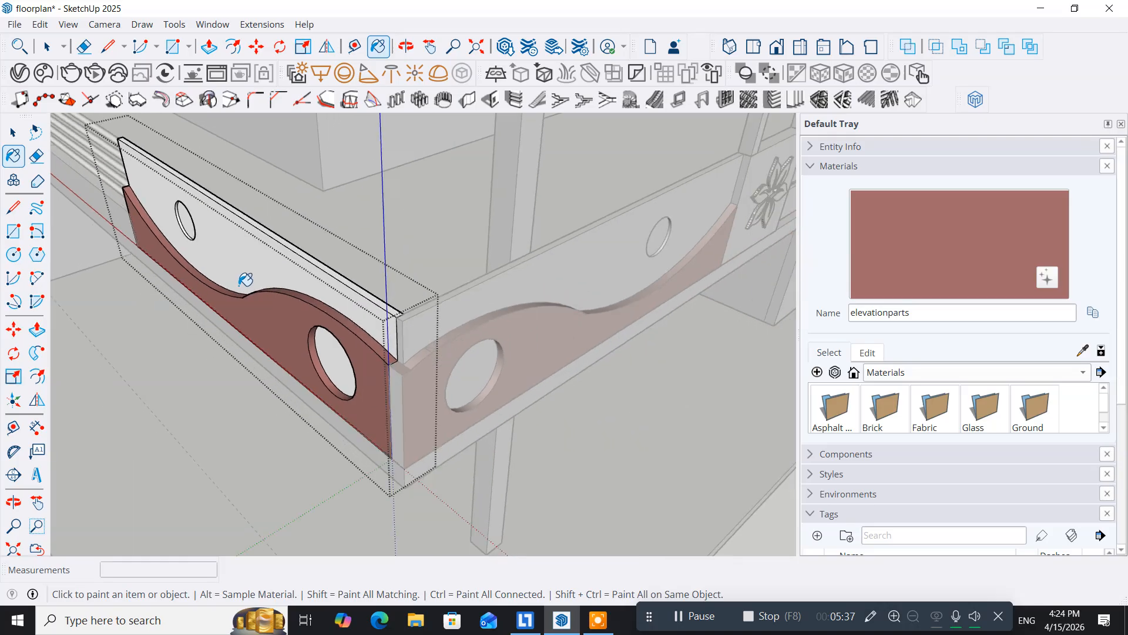
middle_drag(259, 419, 312, 360)
key(o)
drag(196, 314, 408, 362)
key(b)
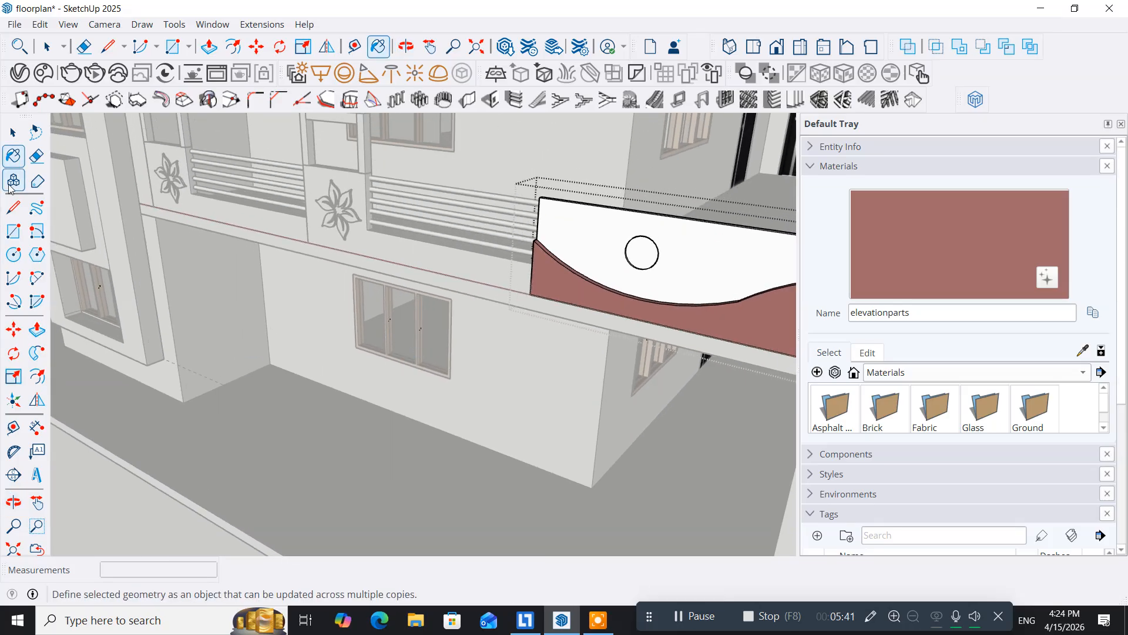
click(12, 132)
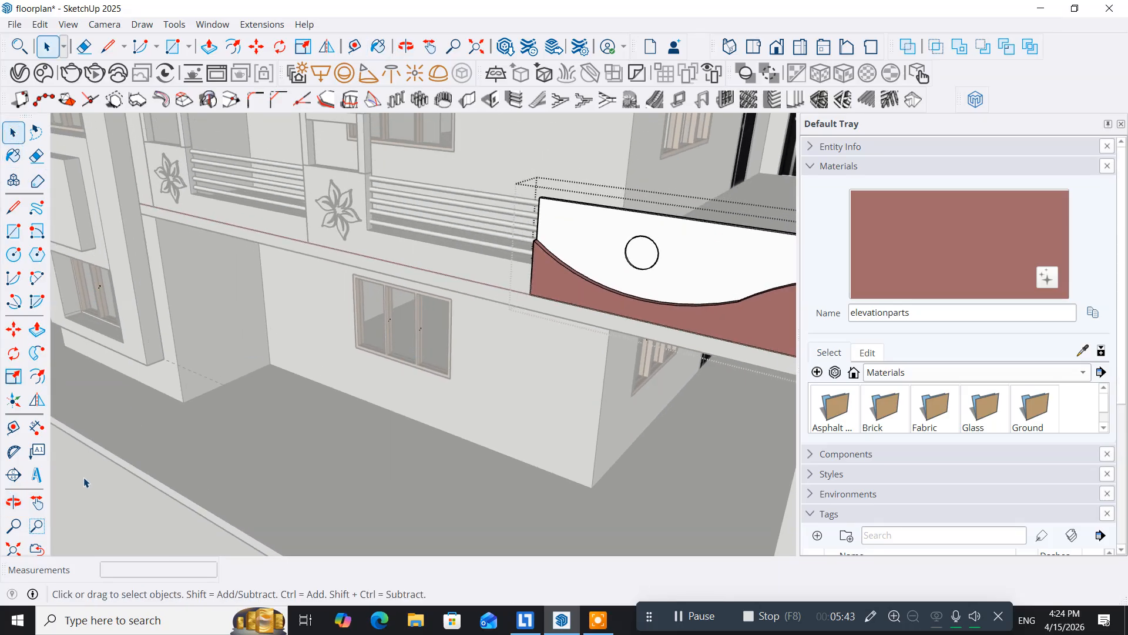
click(87, 481)
Open the front roof parapet group at the corner and paint its frame face around the slatted recess with the elevationparts material
scroll(436, 368, down, 5)
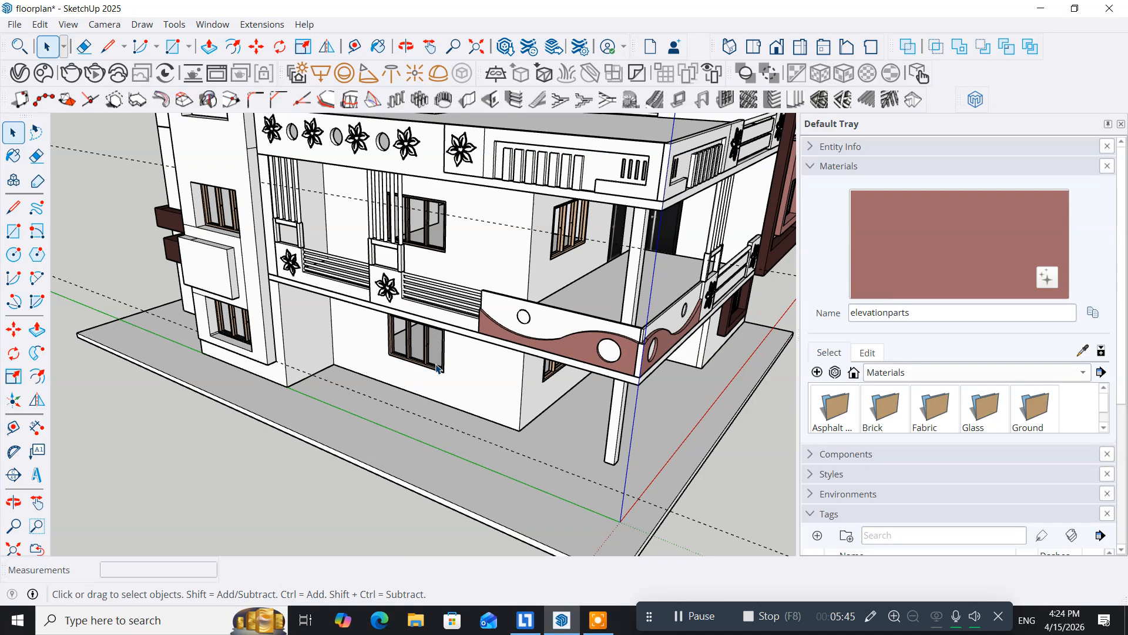
middle_drag(527, 378, 334, 346)
shift+middle_drag(507, 317, 379, 429)
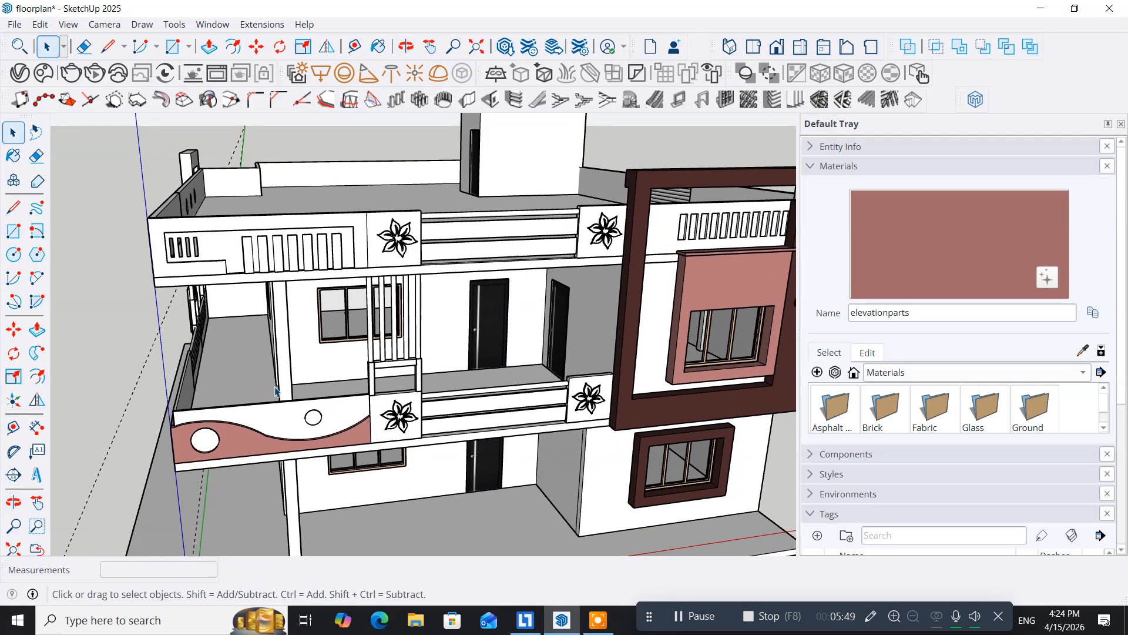
middle_drag(263, 375, 348, 361)
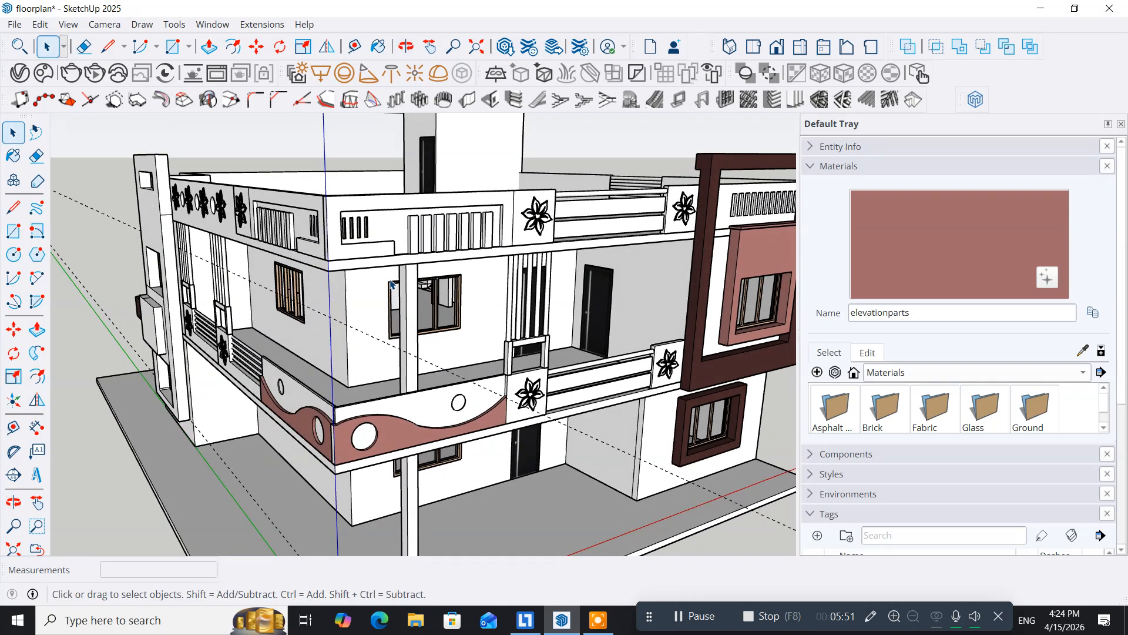
scroll(390, 284, up, 3)
scroll(390, 283, up, 1)
middle_drag(390, 284, 358, 363)
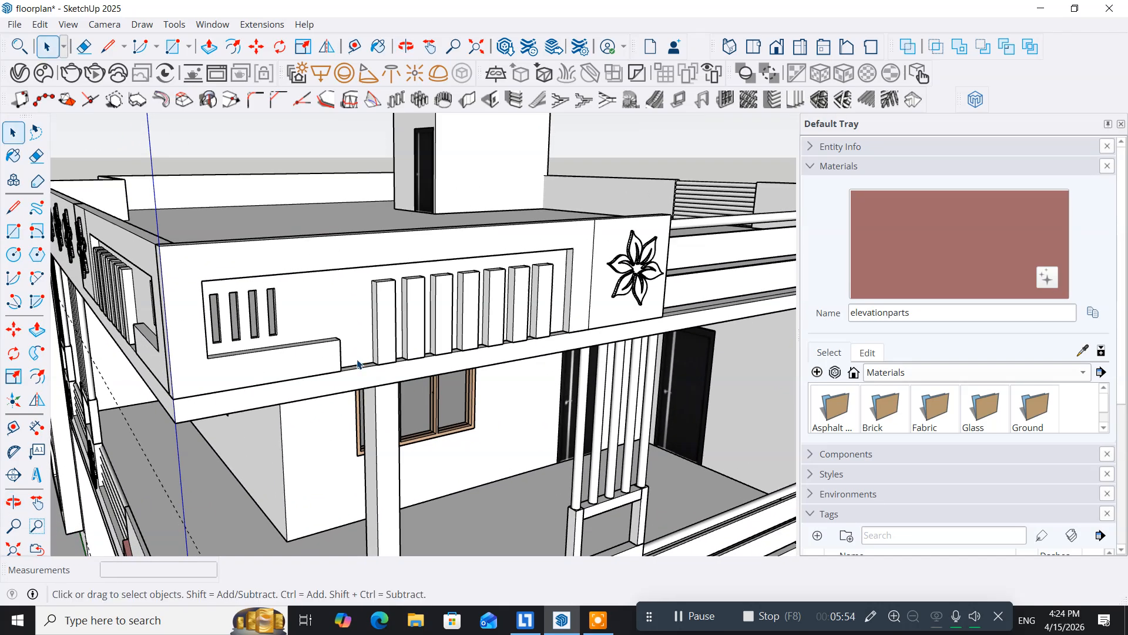
click(255, 262)
double_click(255, 262)
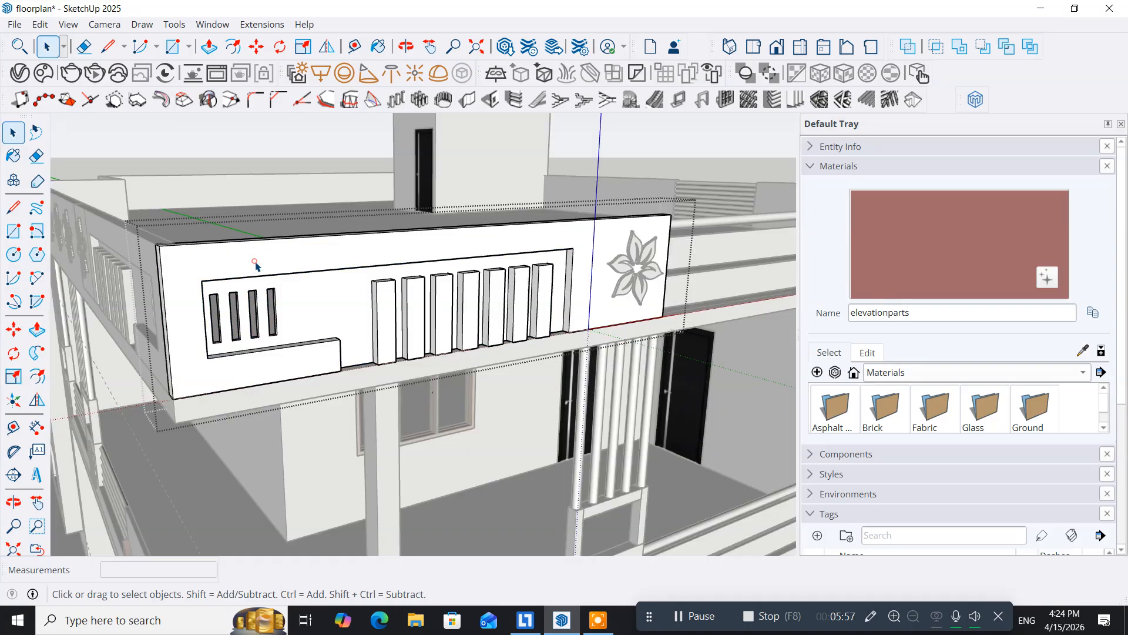
click(13, 155)
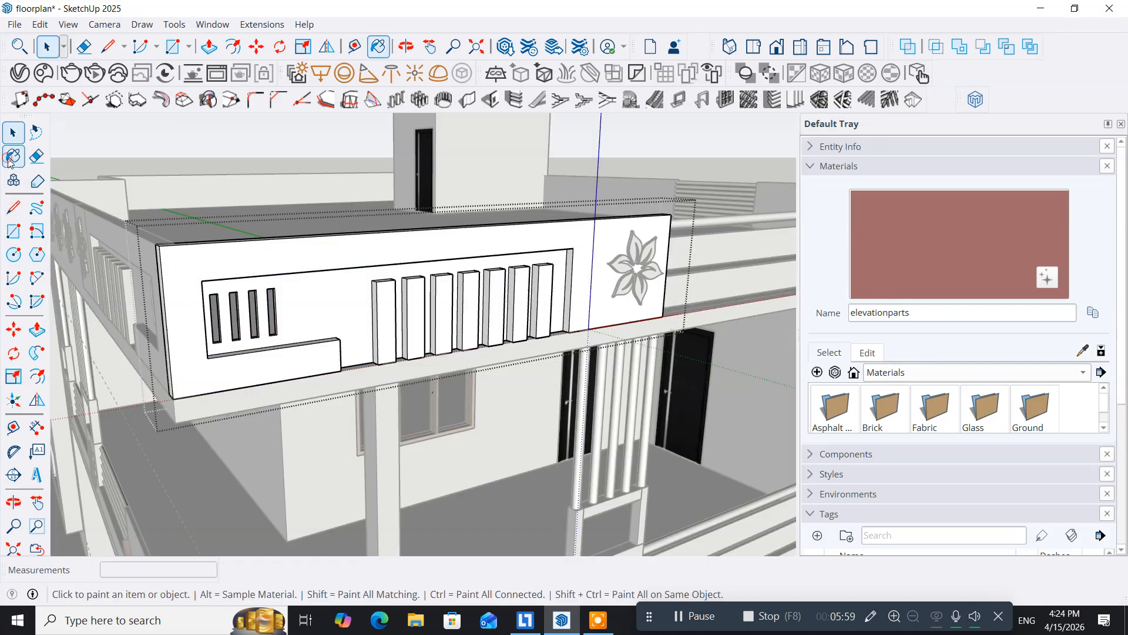
click(189, 257)
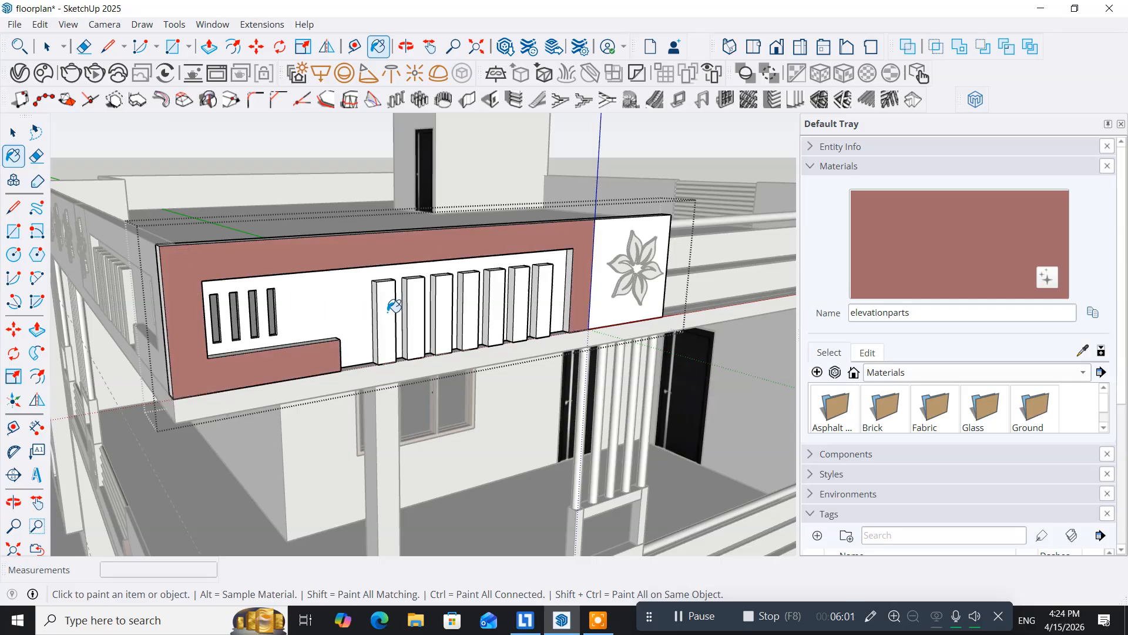
Paint the front roof recess's inner side near the small slots and the low ledge's top and end faces with elevationparts
scroll(384, 321, up, 4)
mouse_move(383, 321)
middle_down()
mouse_move(327, 338)
mouse_move(131, 340)
middle_up()
mouse_move(106, 276)
middle_down()
mouse_move(194, 289)
mouse_move(164, 244)
middle_up()
scroll(166, 239, up, 5)
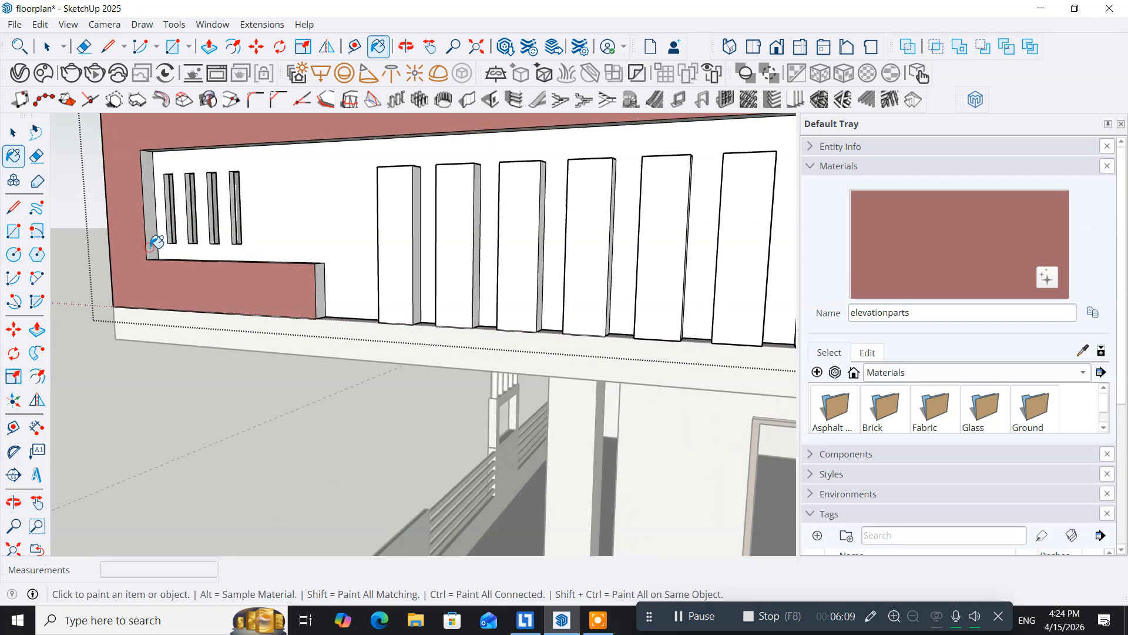
click(154, 244)
mouse_move(290, 256)
middle_down()
mouse_move(269, 360)
mouse_move(276, 374)
middle_up()
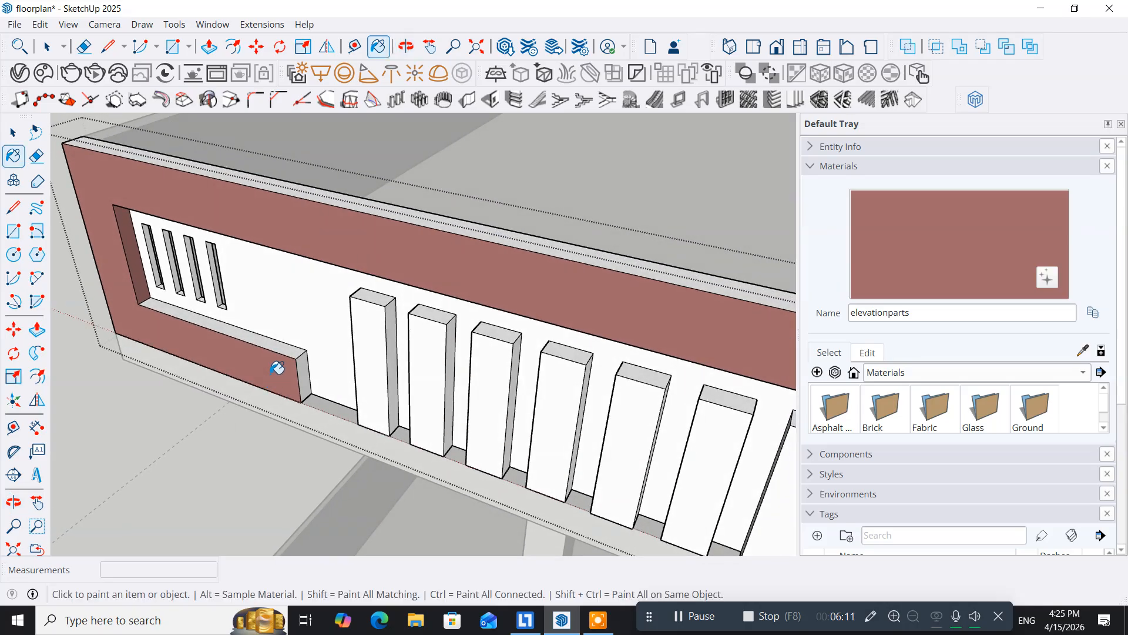
click(273, 338)
middle_drag(345, 424, 293, 305)
click(284, 312)
Paint the front roof recess's upper underside and the inner side nearest the flower panel with elevationparts, and leave the group
middle_drag(337, 335, 350, 224)
mouse_move(357, 184)
middle_down()
mouse_move(330, 307)
mouse_move(340, 251)
middle_up()
click(332, 200)
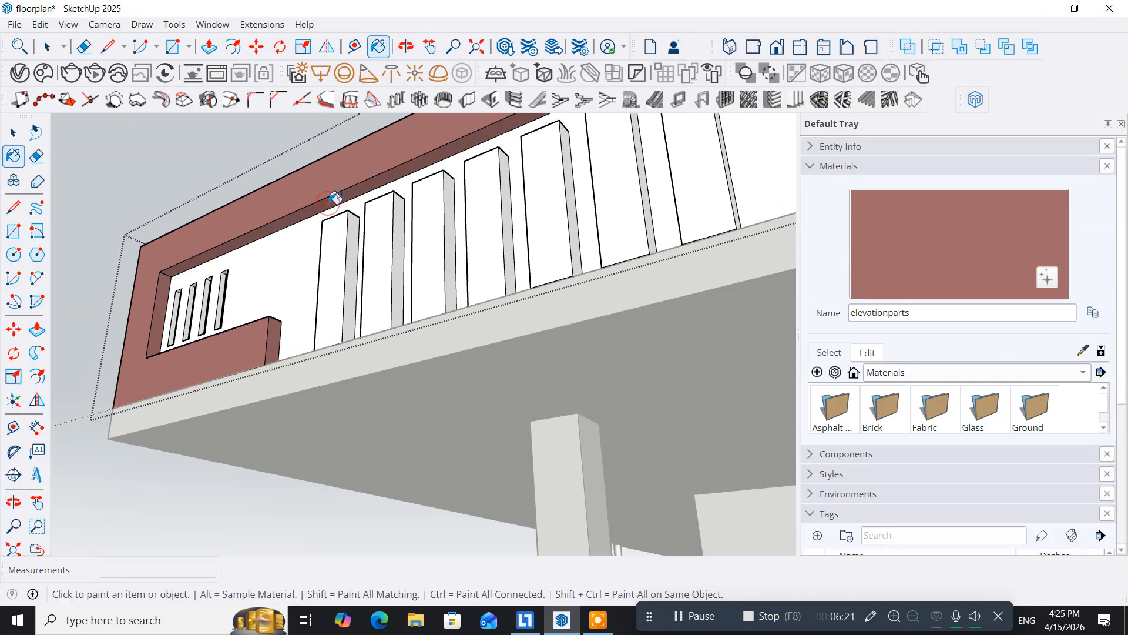
middle_drag(425, 301, 501, 395)
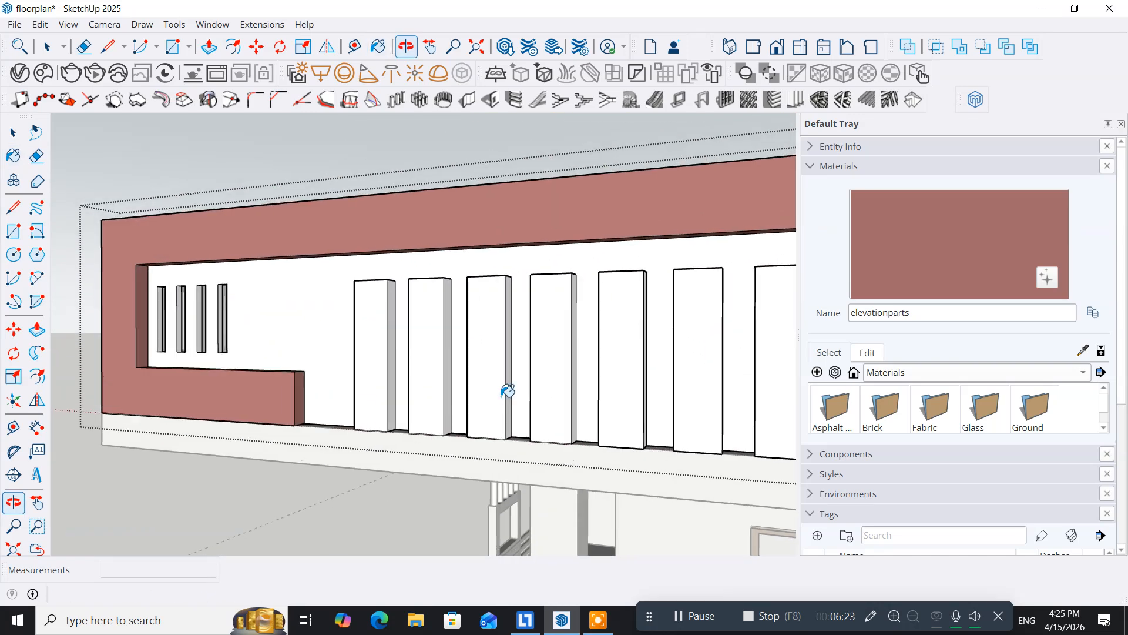
mouse_move(559, 353)
middle_down()
mouse_move(327, 320)
mouse_move(559, 395)
mouse_move(650, 395)
middle_up()
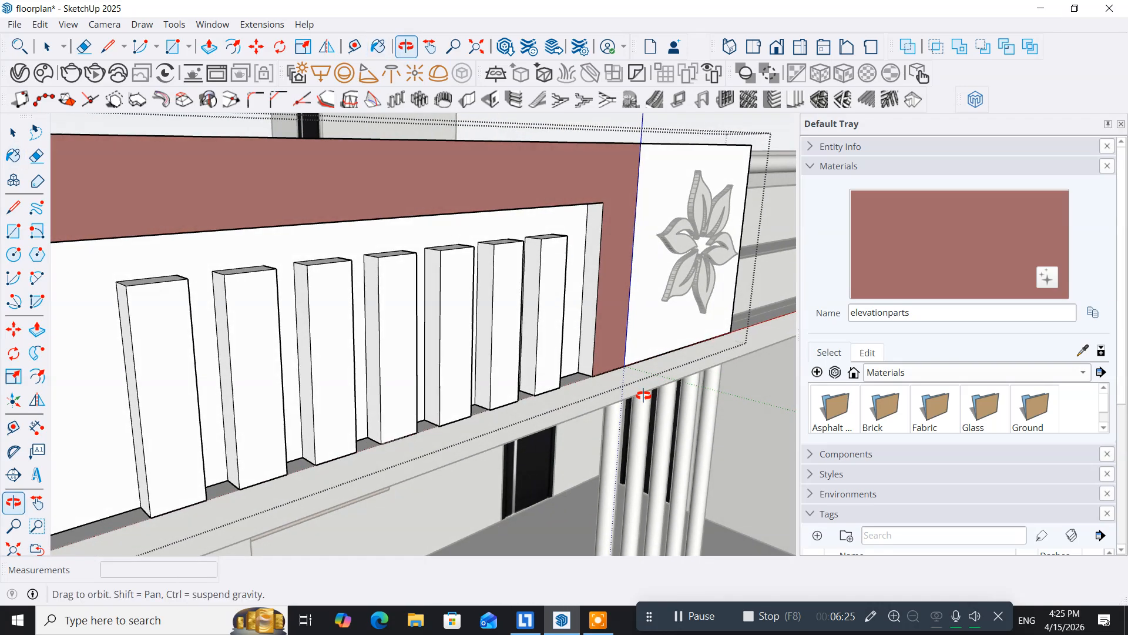
click(589, 331)
scroll(611, 356, down, 5)
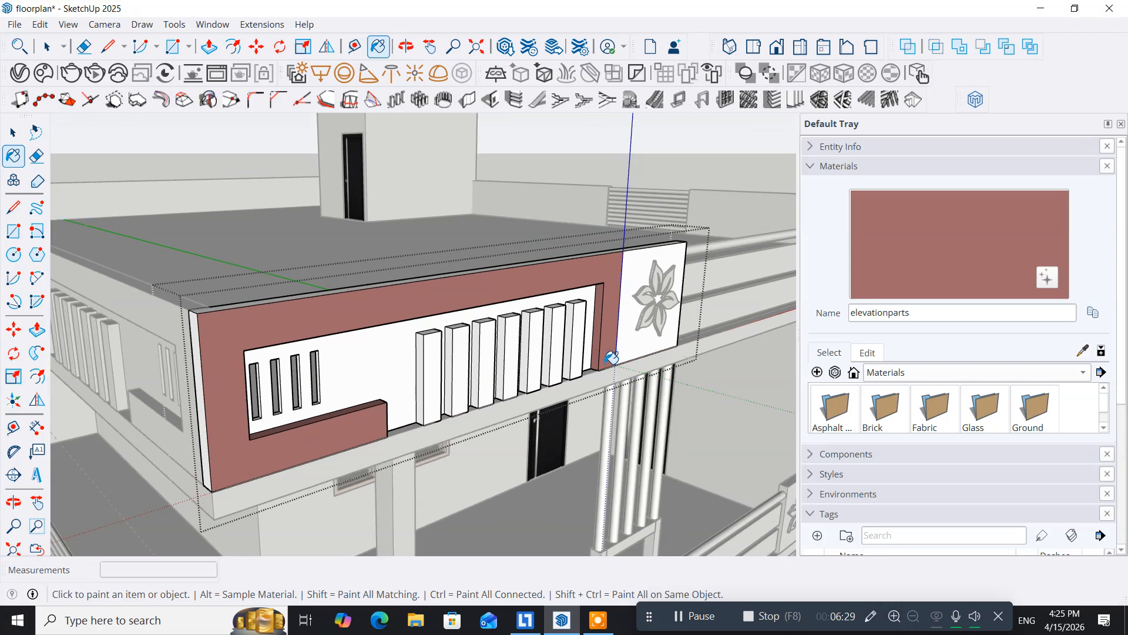
middle_drag(547, 430, 449, 405)
middle_drag(417, 458, 462, 387)
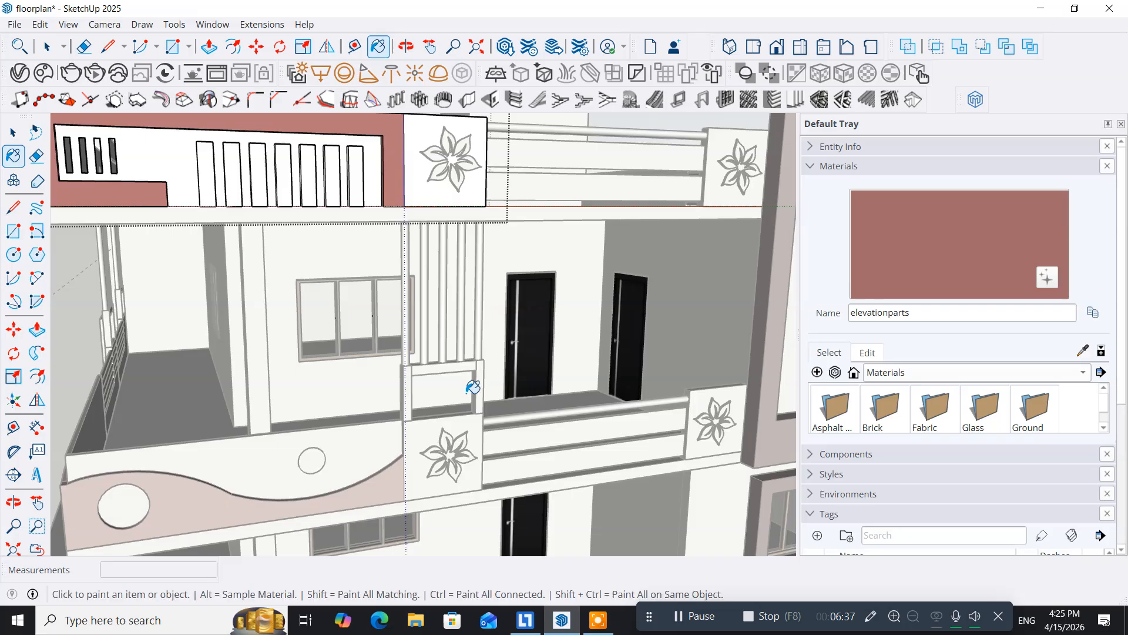
scroll(474, 387, down, 2)
middle_drag(290, 376, 413, 398)
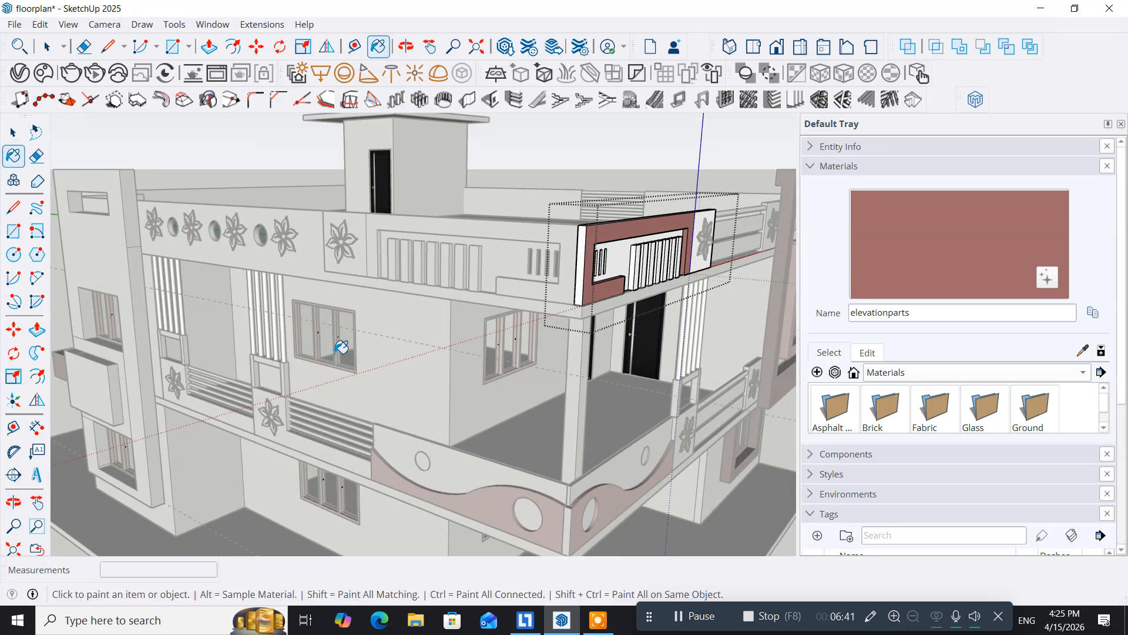
click(12, 135)
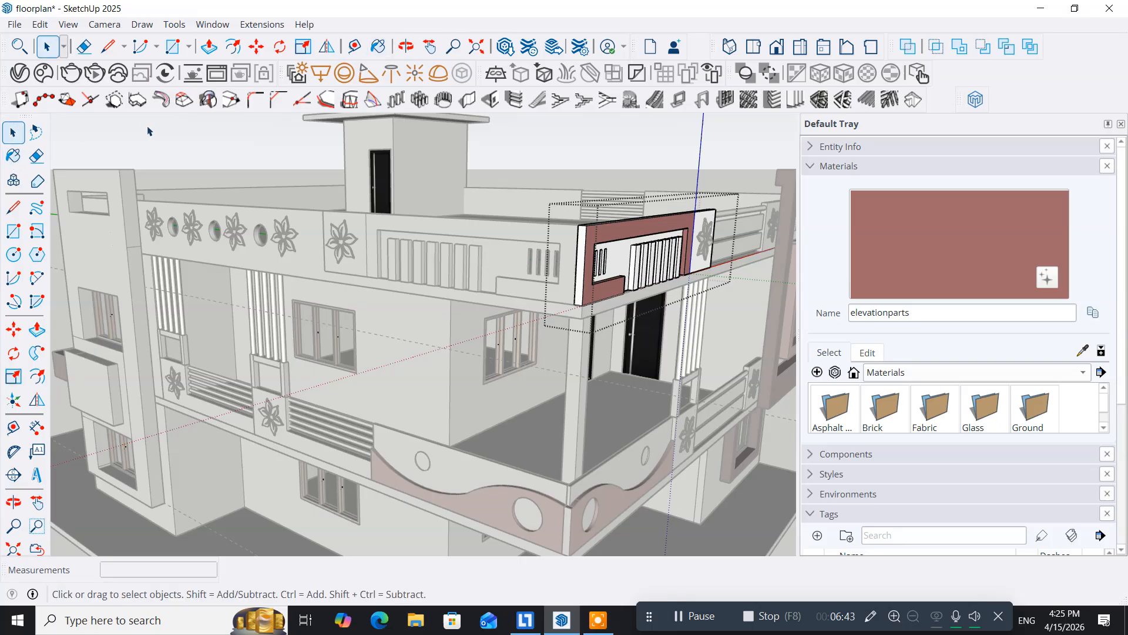
click(149, 128)
Open the adjoining side roof parapet group and paint its frame face with the elevationparts material
scroll(597, 299, up, 2)
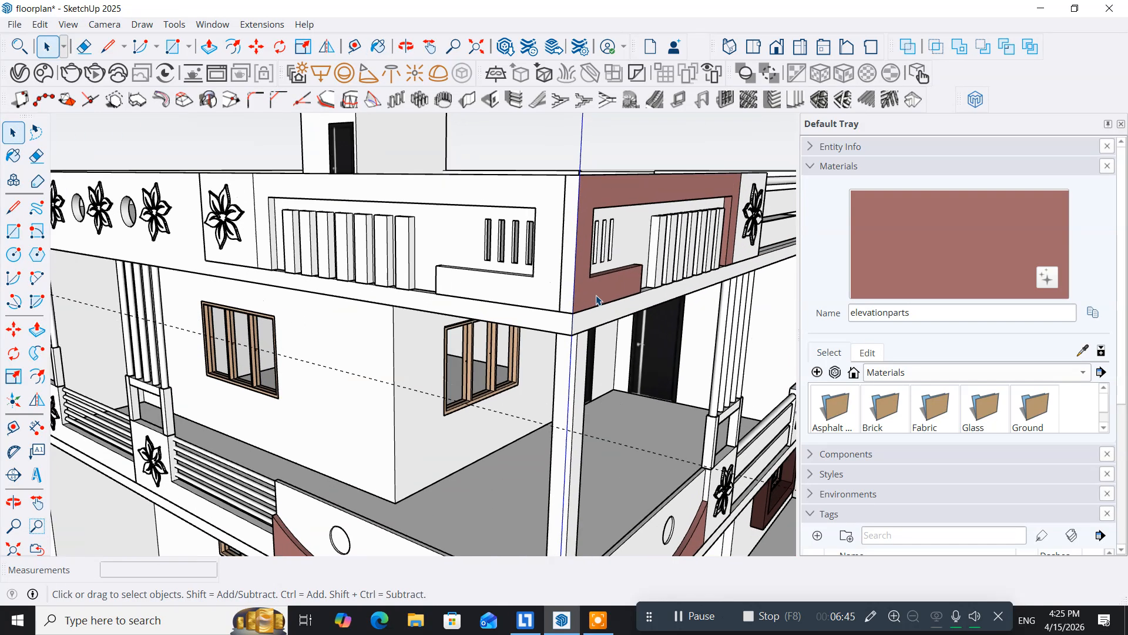
double_click(493, 297)
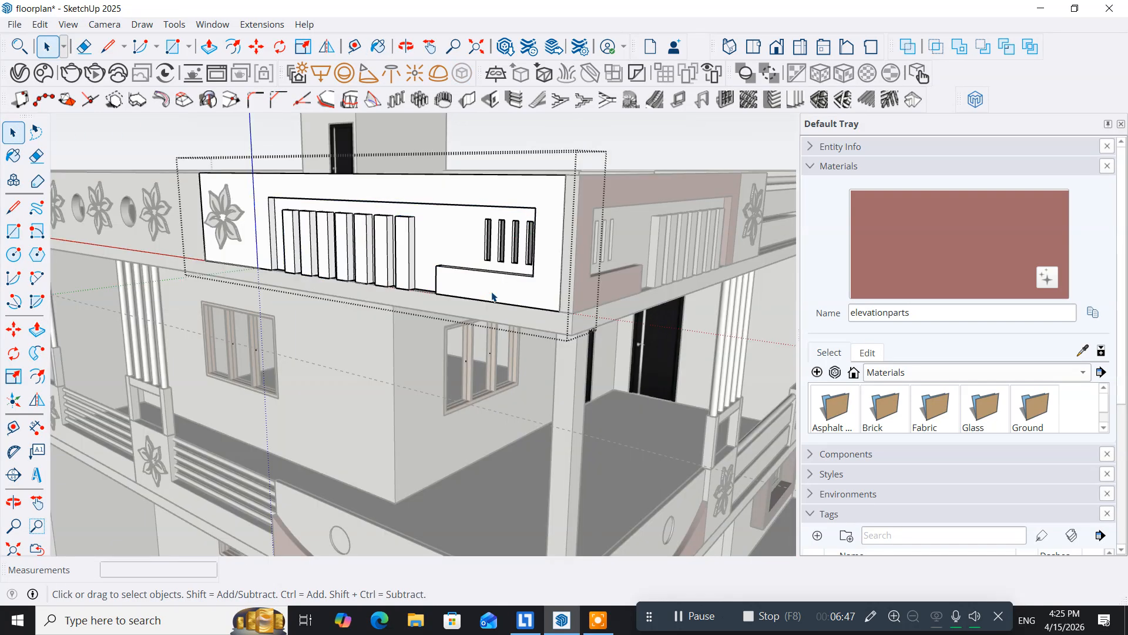
click(13, 156)
click(513, 274)
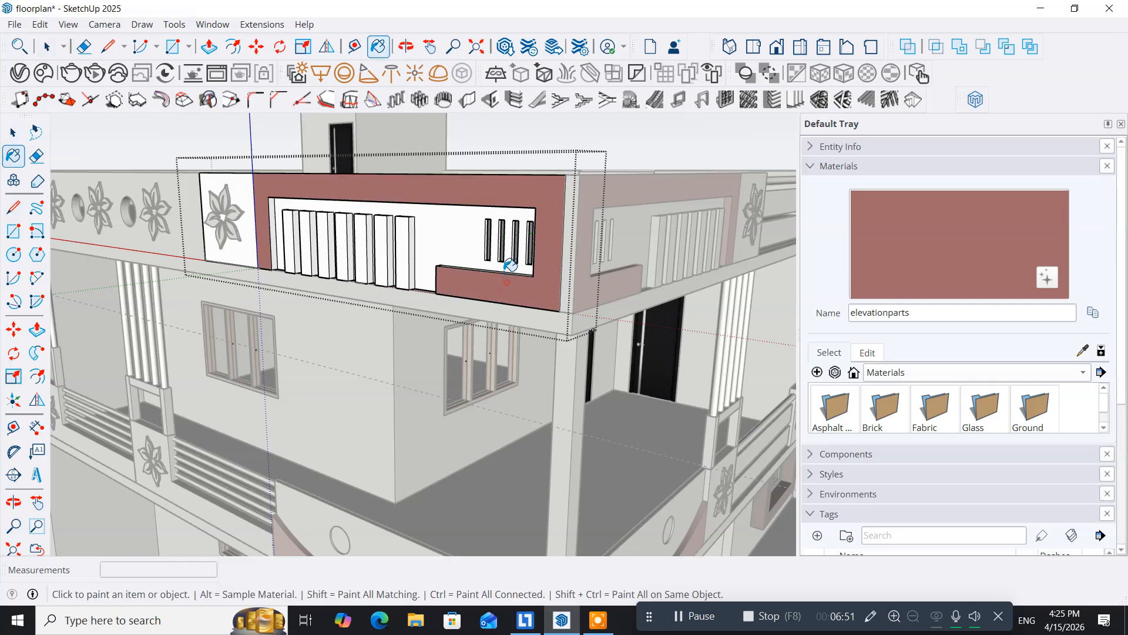
Paint the side roof recess's inner side nearest the flower panel and its upper underside with the elevationparts material
scroll(275, 230, up, 1)
scroll(276, 231, up, 2)
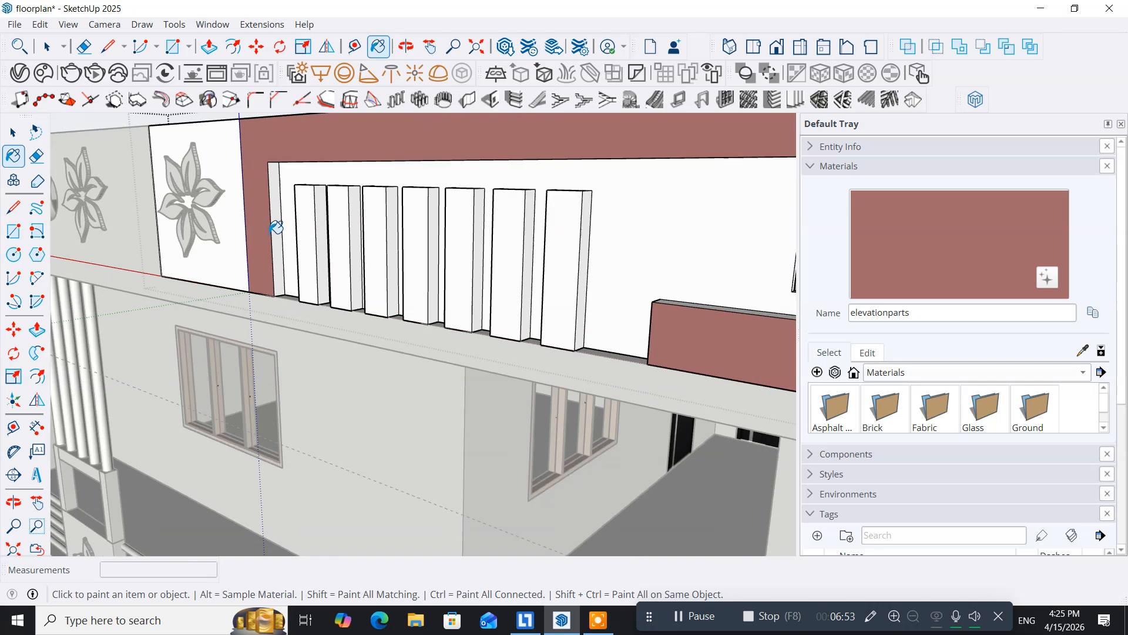
click(276, 229)
mouse_move(362, 286)
middle_down()
mouse_move(335, 239)
mouse_move(338, 196)
mouse_move(307, 189)
mouse_move(273, 329)
mouse_move(266, 284)
middle_up()
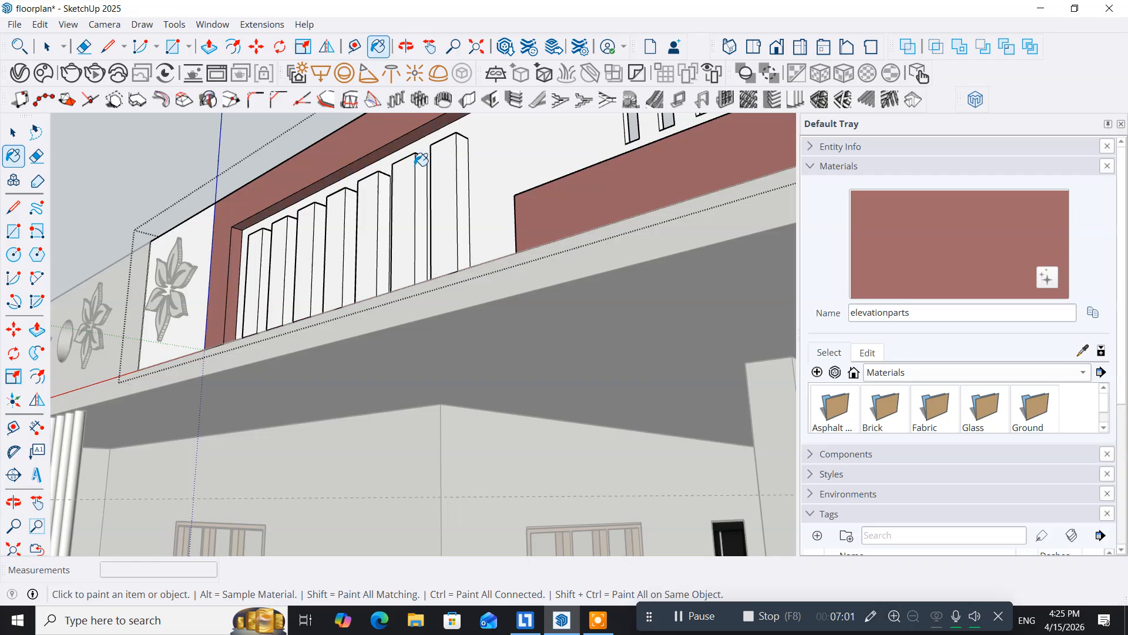
Paint the side roof recess's inner side near the small slots and the low ledge's top and end faces with elevationparts, then leave the group
mouse_move(471, 216)
middle_down()
mouse_move(467, 369)
mouse_move(473, 360)
mouse_move(319, 252)
mouse_move(309, 290)
mouse_move(438, 343)
mouse_move(659, 320)
middle_up()
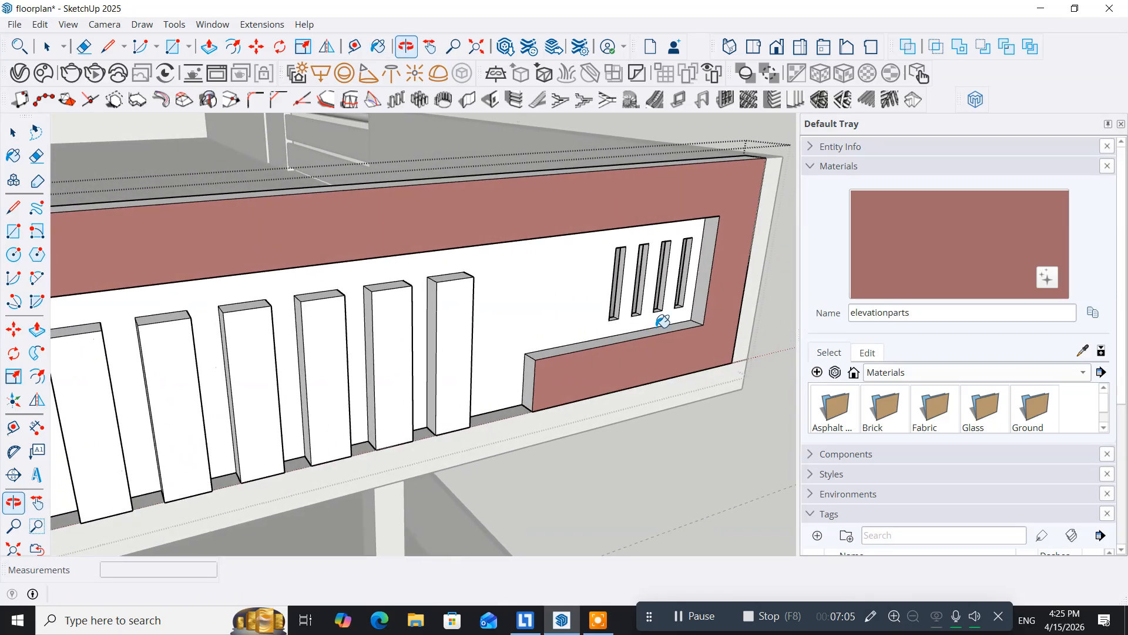
click(707, 275)
click(600, 339)
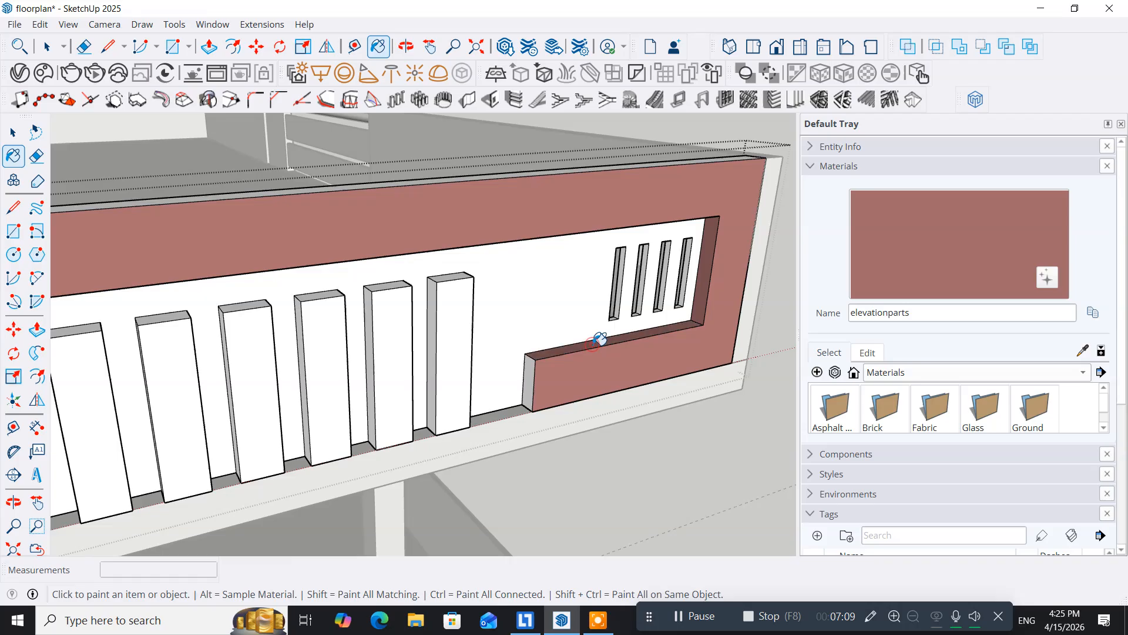
click(529, 375)
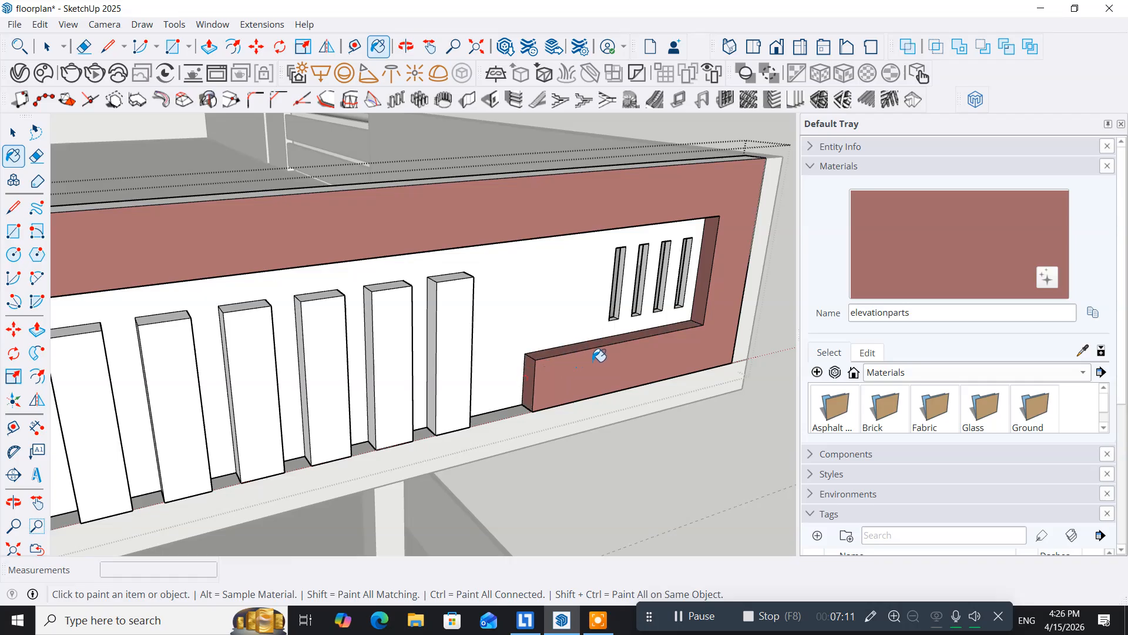
mouse_move(600, 364)
middle_down()
mouse_move(470, 411)
mouse_move(379, 404)
mouse_move(570, 333)
mouse_move(599, 335)
mouse_move(594, 352)
middle_up()
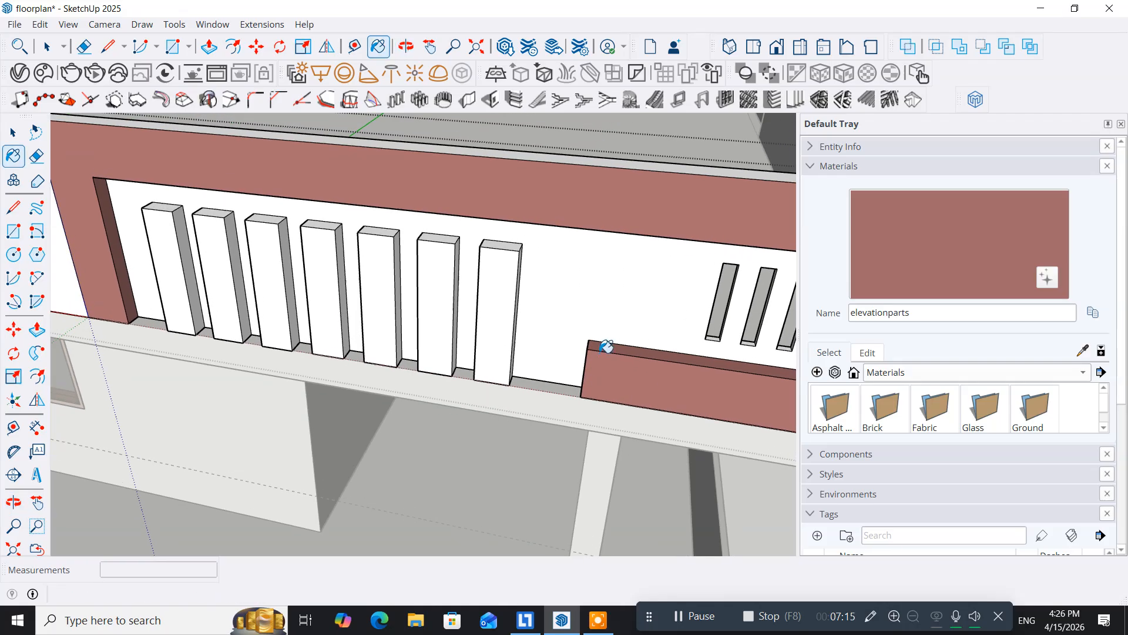
click(12, 138)
click(13, 136)
scroll(301, 259, down, 5)
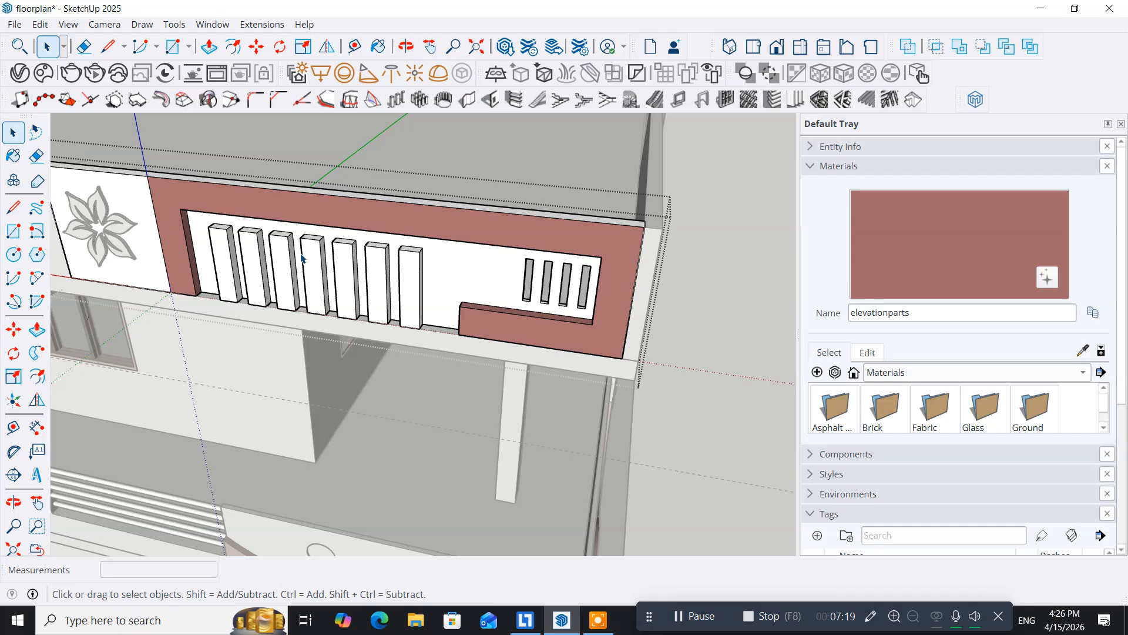
middle_drag(301, 259, 189, 238)
scroll(189, 238, down, 3)
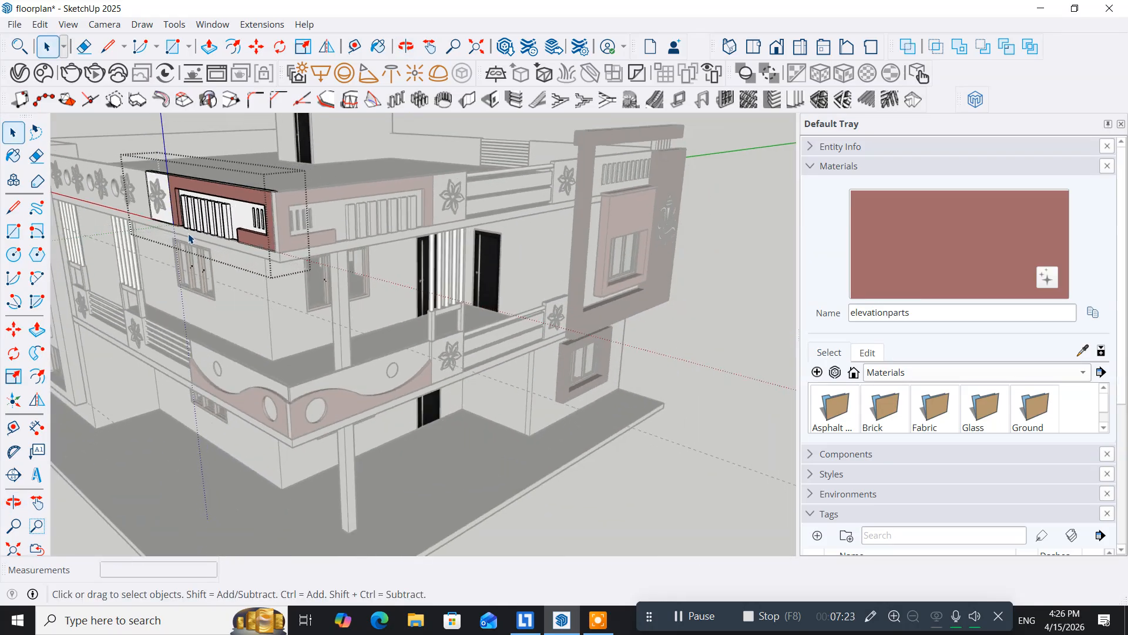
click(727, 467)
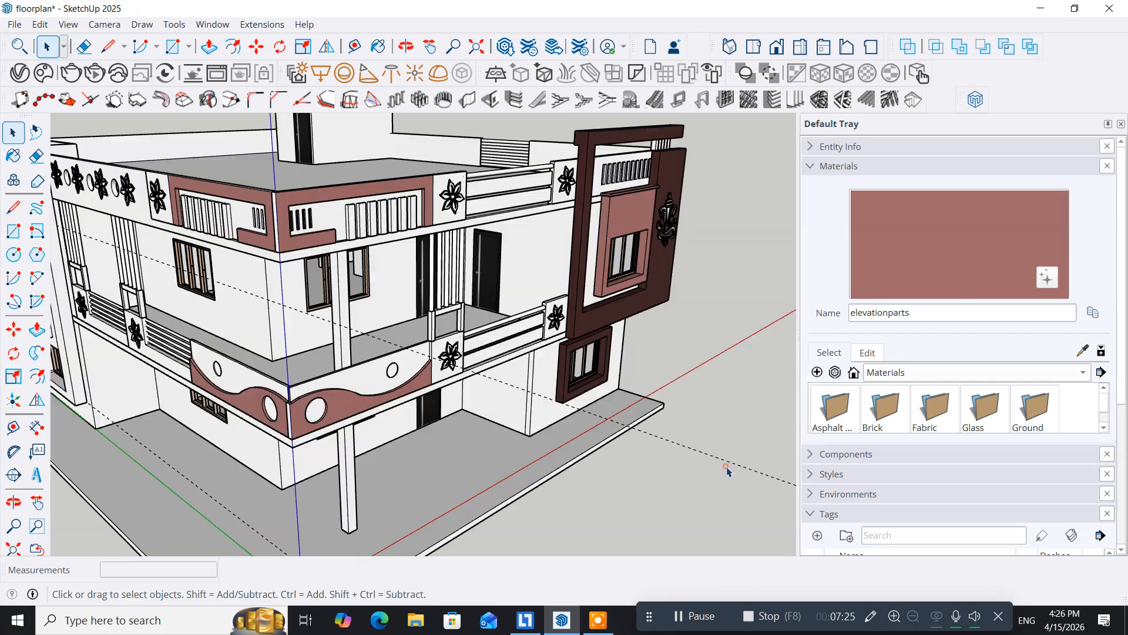
middle_drag(560, 500, 461, 415)
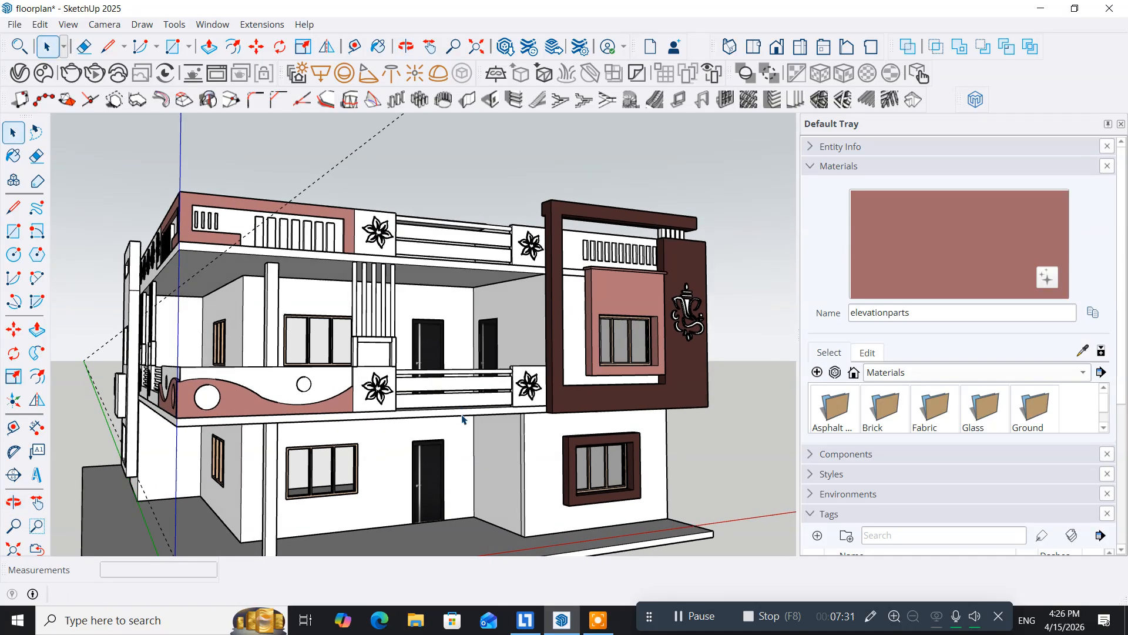
middle_drag(464, 511, 490, 449)
middle_drag(471, 410, 476, 467)
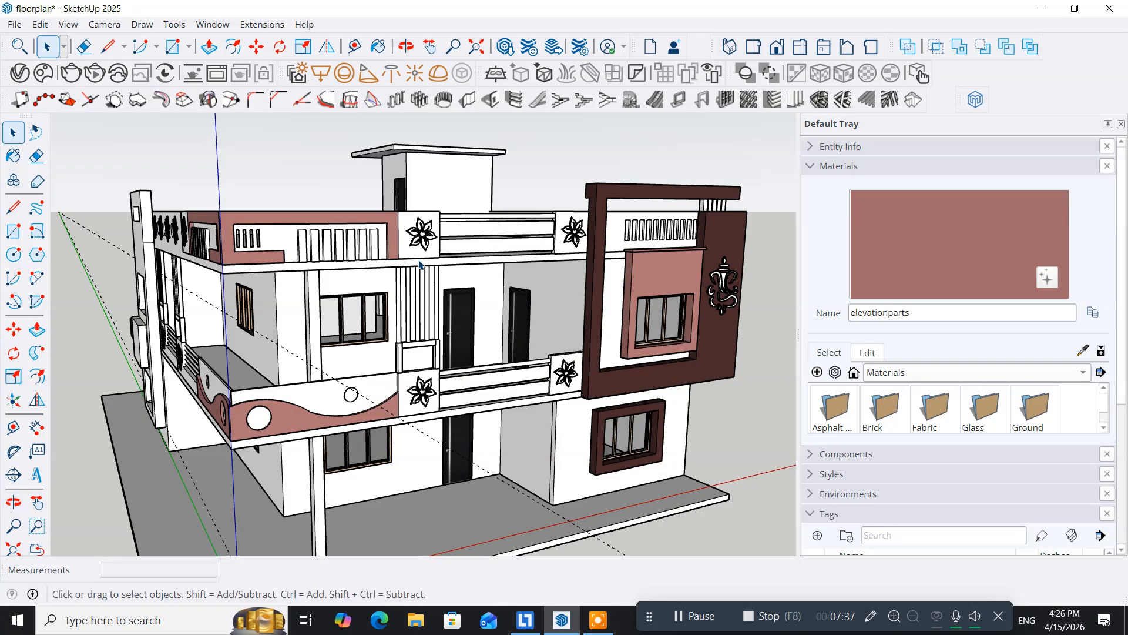
scroll(418, 253, up, 5)
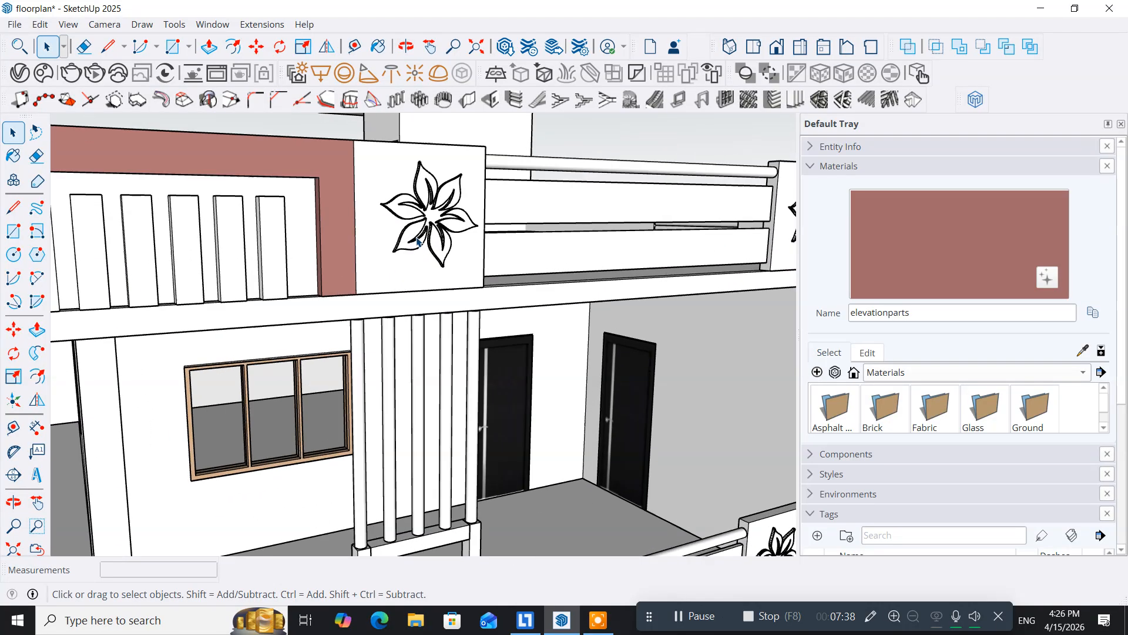
middle_drag(413, 249, 318, 245)
click(316, 221)
double_click(317, 221)
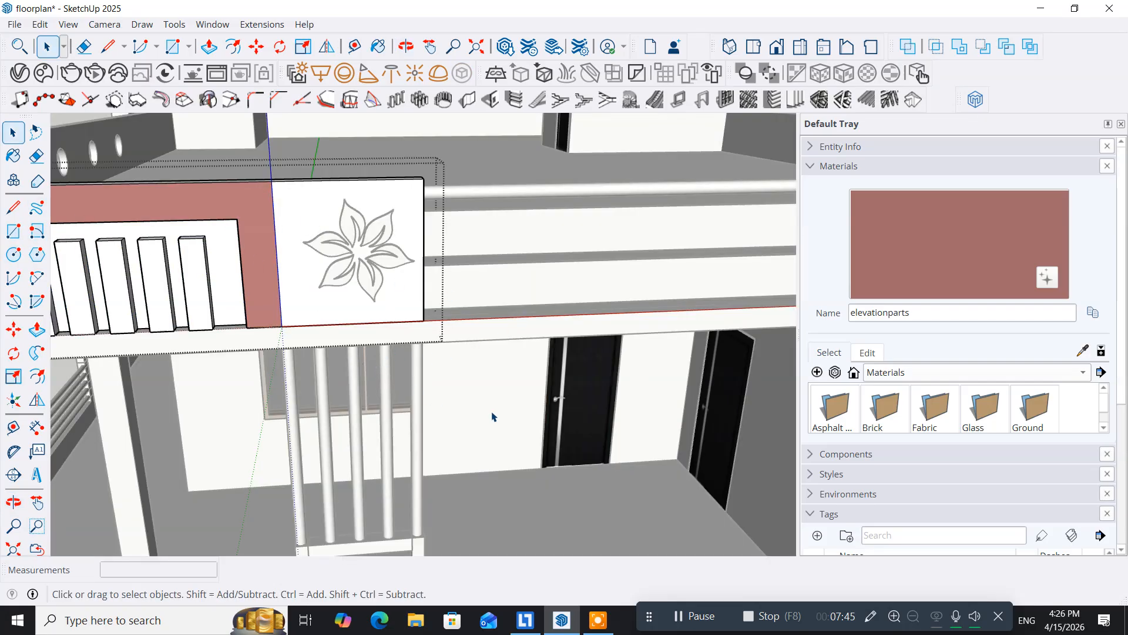
scroll(492, 416, down, 5)
middle_drag(653, 409, 551, 366)
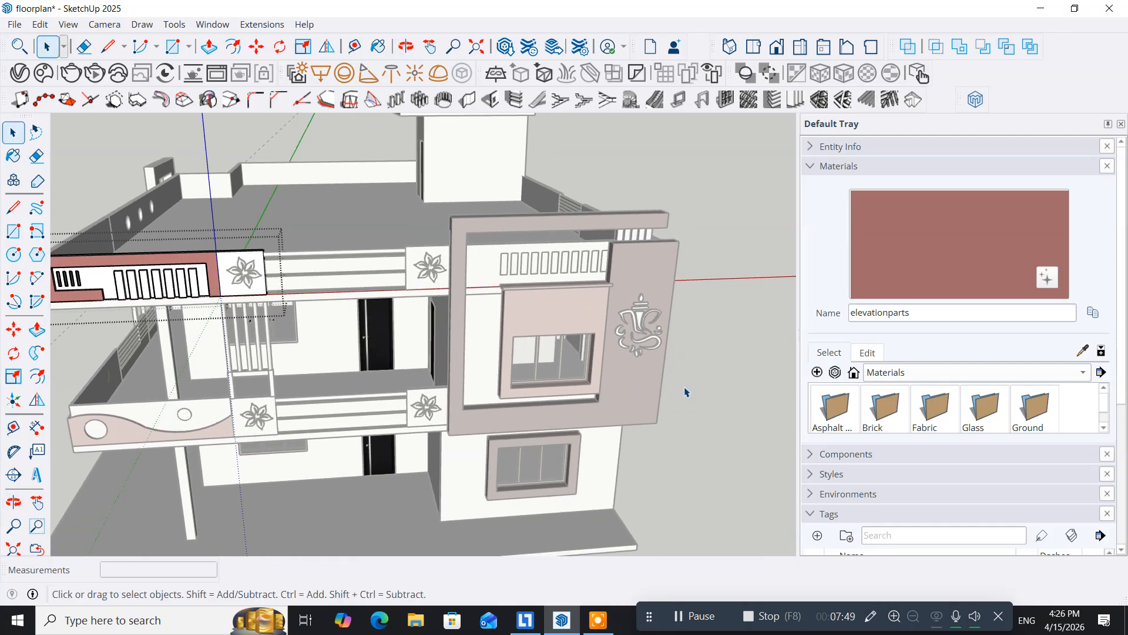
click(746, 377)
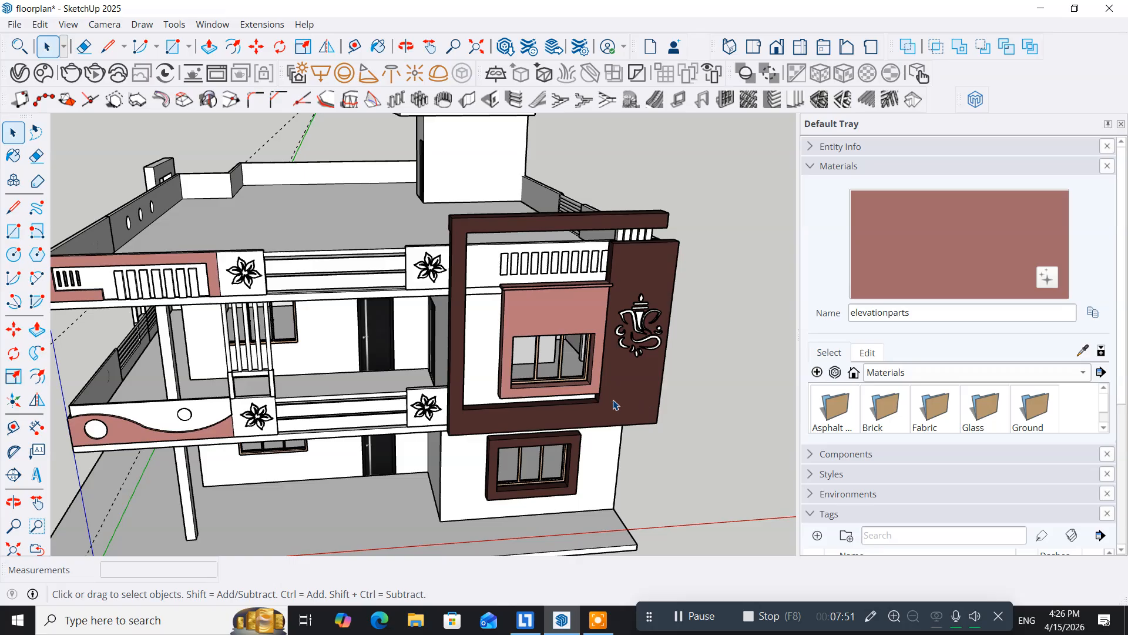
Sample the windows frame material from the Ganesha panel and paint the face behind the roof parapet's corner flower with it
click(13, 155)
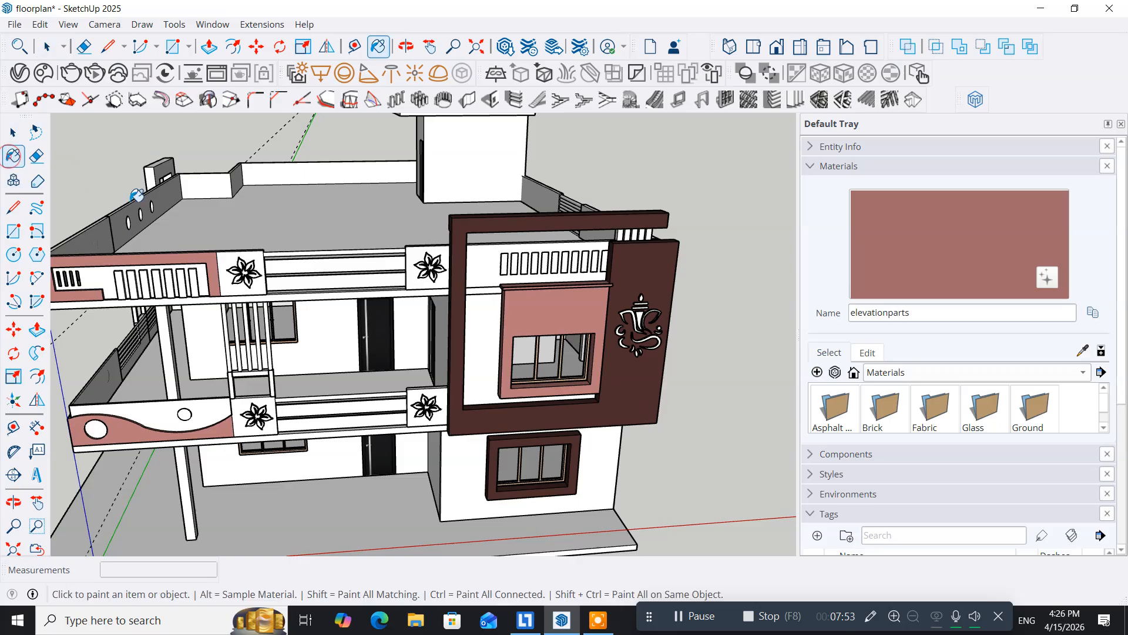
key(alt)
alt+click(631, 385)
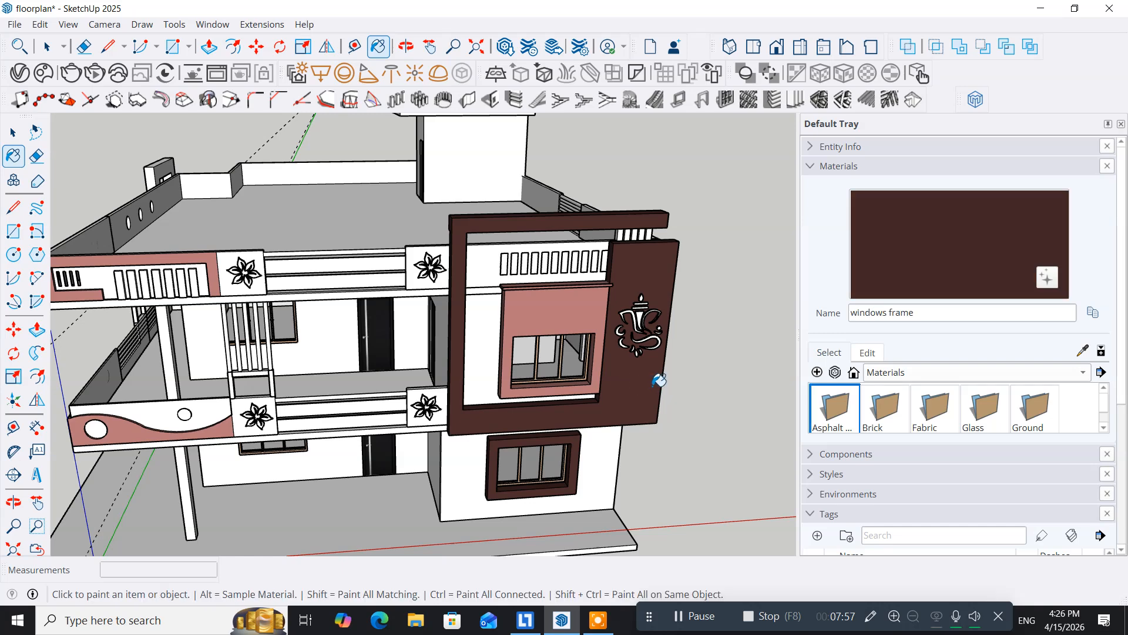
middle_drag(288, 385, 382, 361)
scroll(379, 256, up, 3)
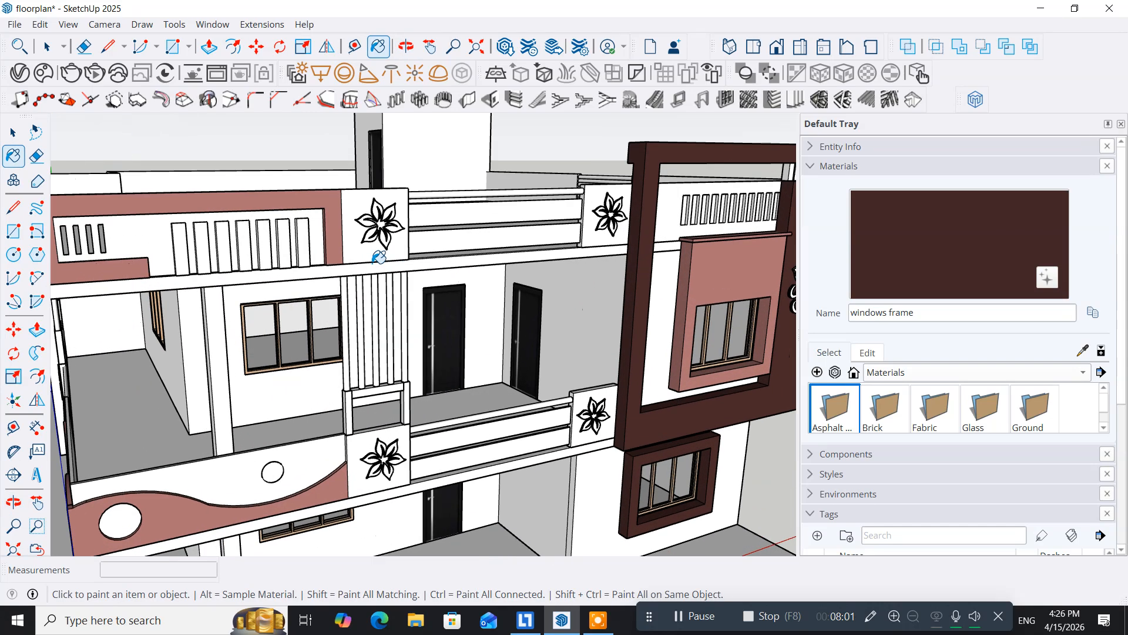
mouse_move(507, 379)
middle_down()
mouse_move(359, 350)
mouse_move(360, 374)
middle_up()
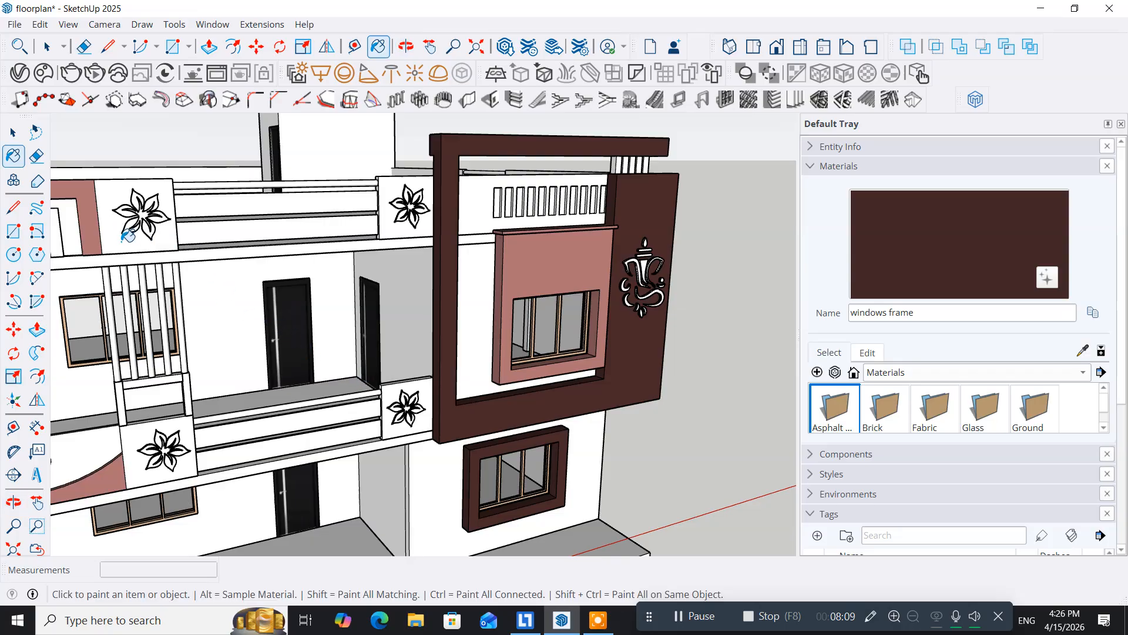
scroll(126, 234, up, 3)
click(11, 132)
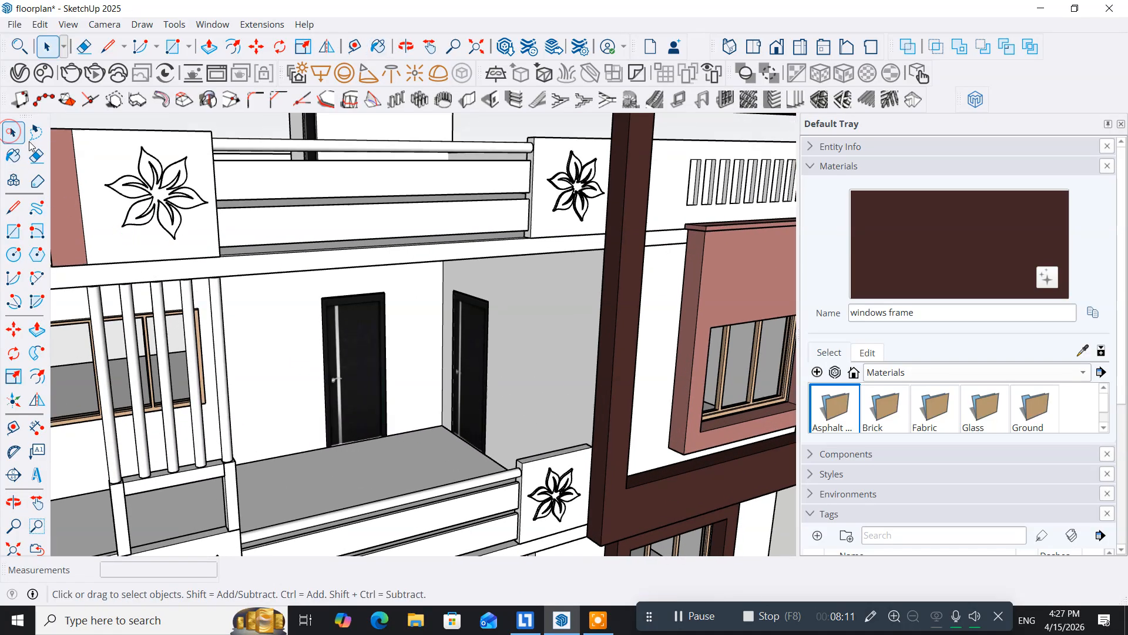
double_click(108, 243)
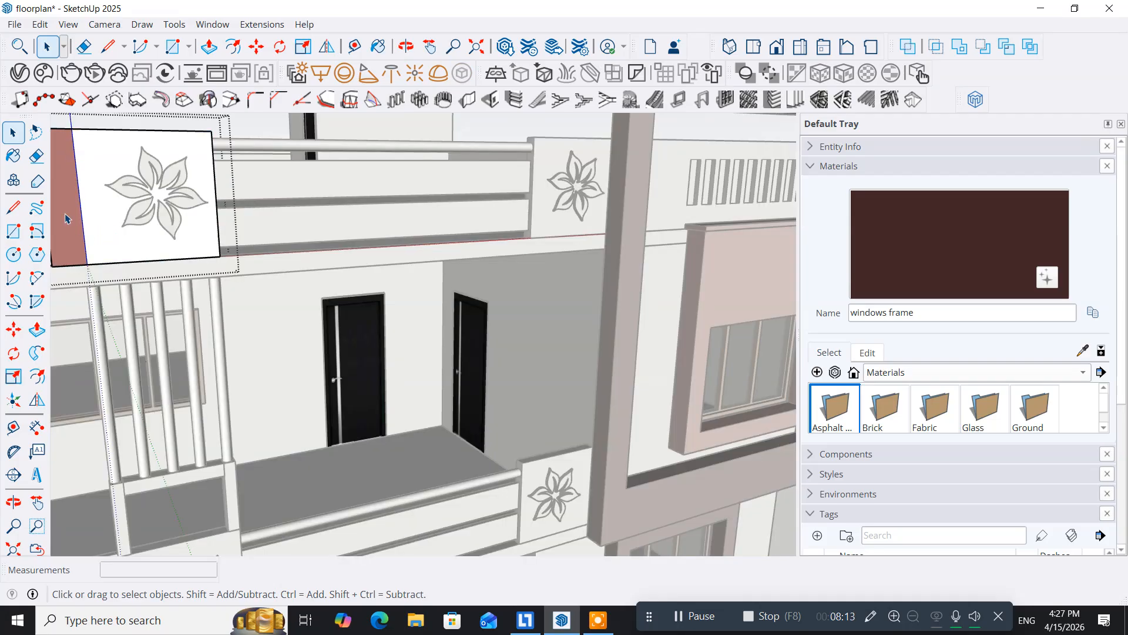
click(11, 157)
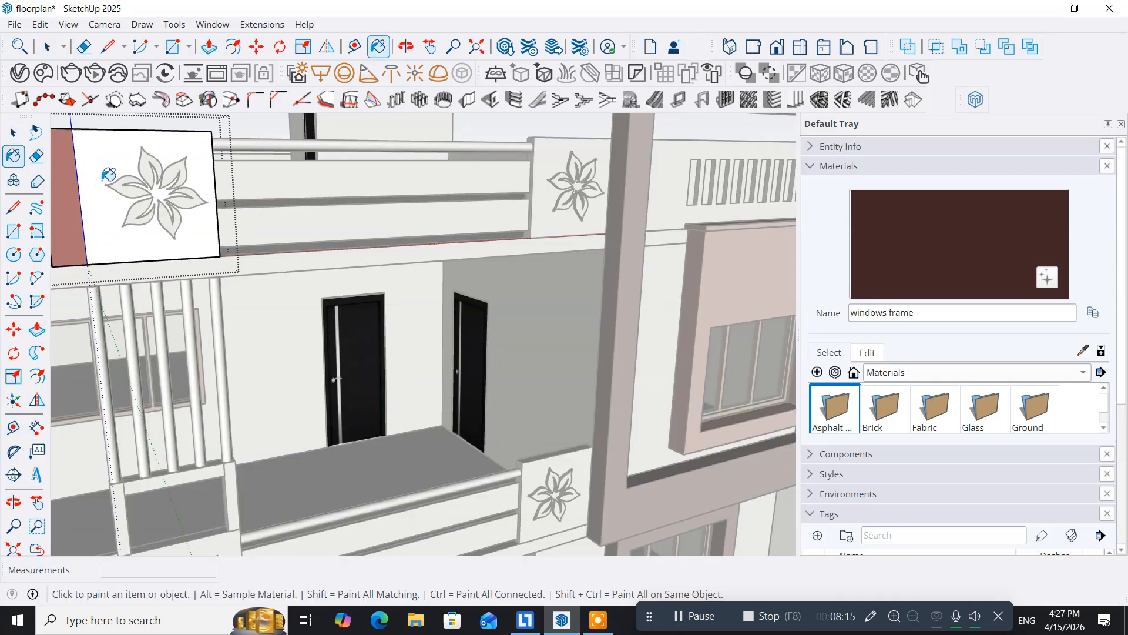
click(101, 179)
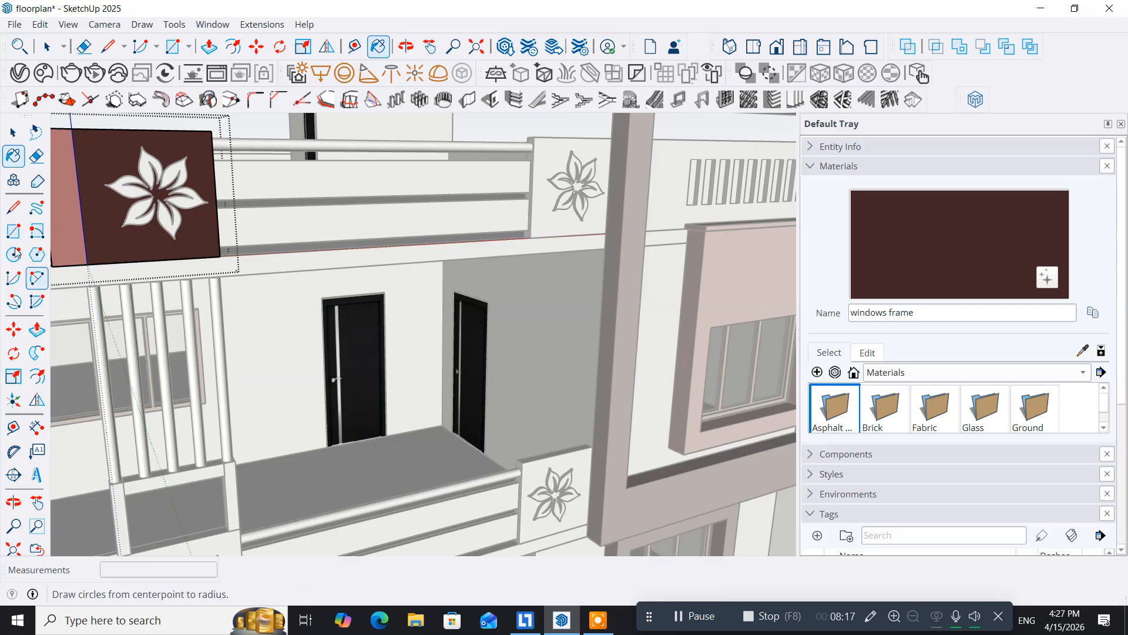
Open the balcony parapet group below and paint its corner flower panel's front face with the windows frame material
click(19, 141)
middle_drag(289, 421, 323, 266)
scroll(216, 314, up, 2)
double_click(215, 312)
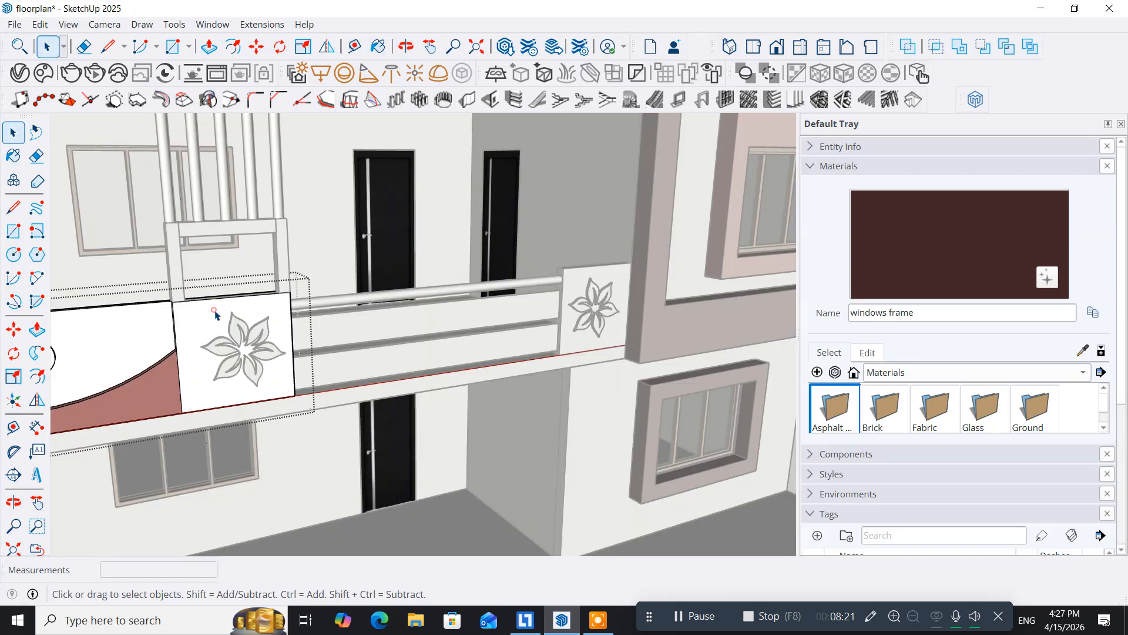
click(13, 156)
click(199, 315)
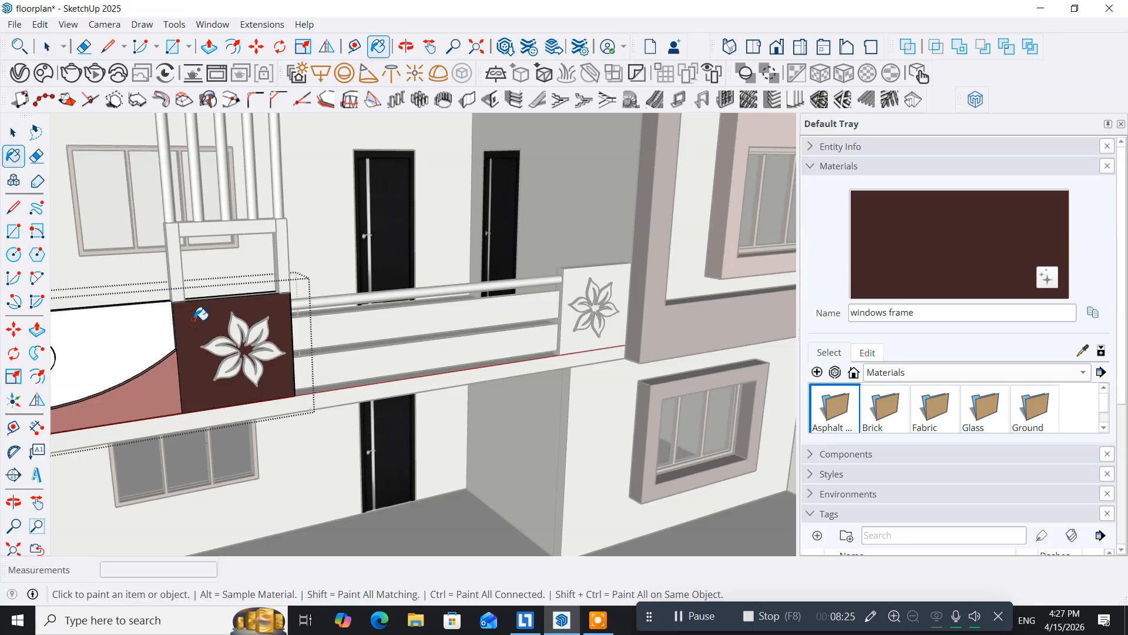
mouse_move(225, 359)
middle_down()
mouse_move(284, 308)
mouse_move(350, 355)
middle_up()
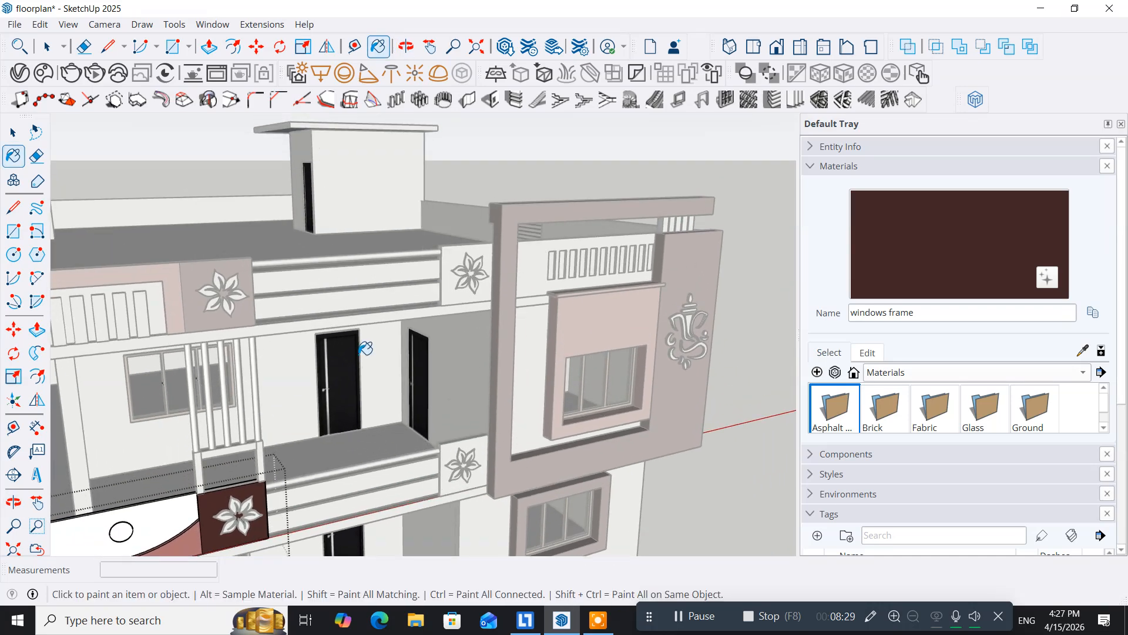
click(13, 132)
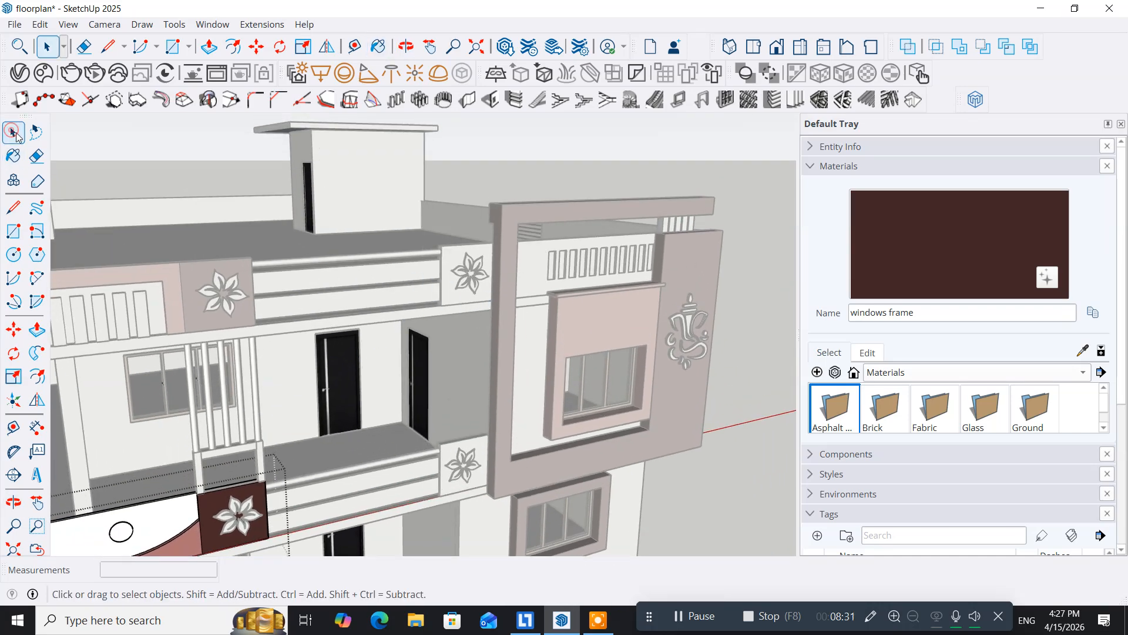
double_click(463, 292)
scroll(463, 292, up, 3)
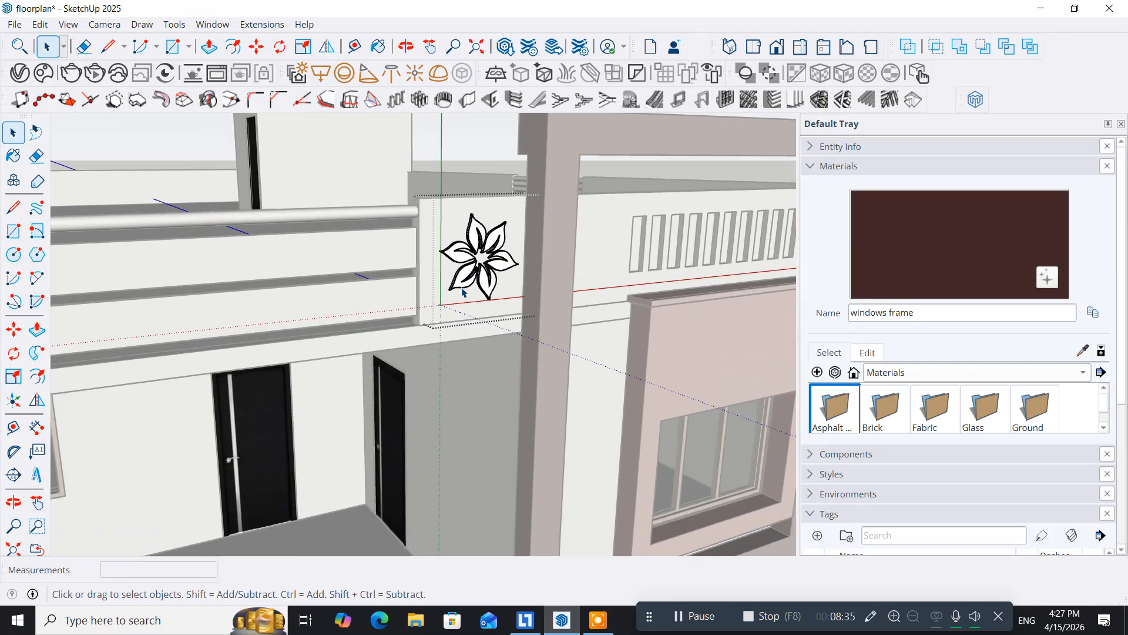
scroll(300, 305, down, 5)
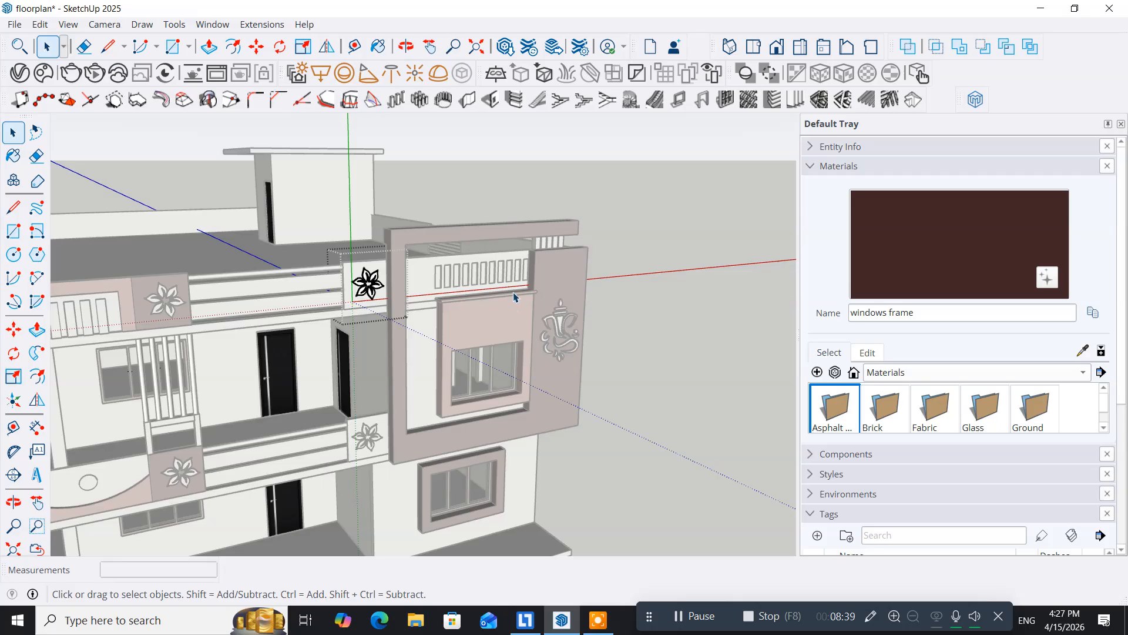
click(681, 330)
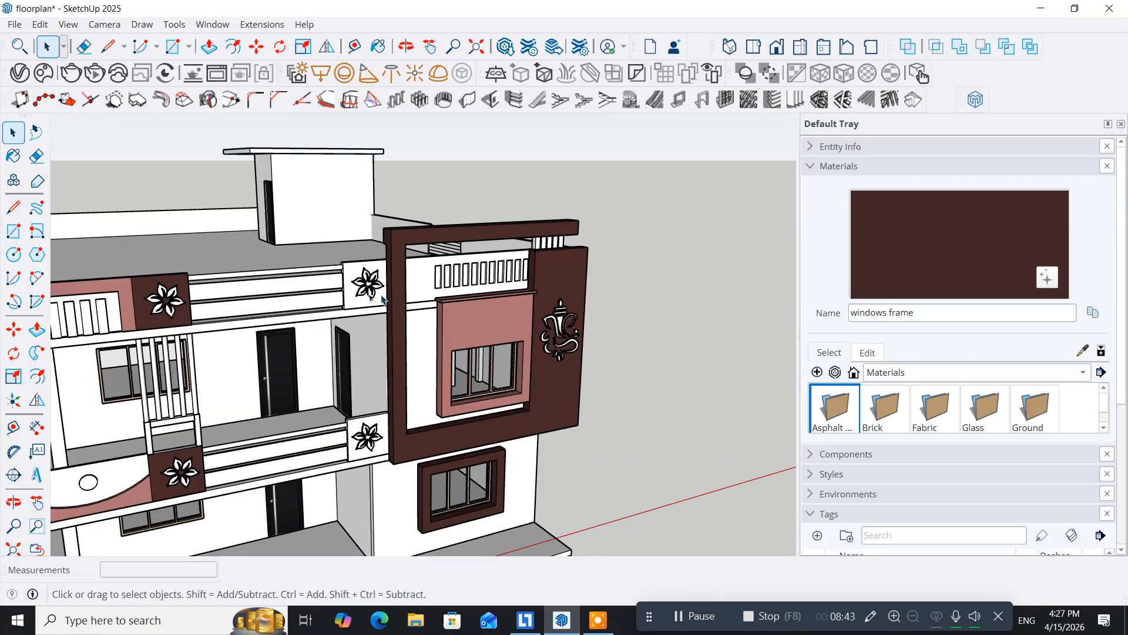
double_click(359, 306)
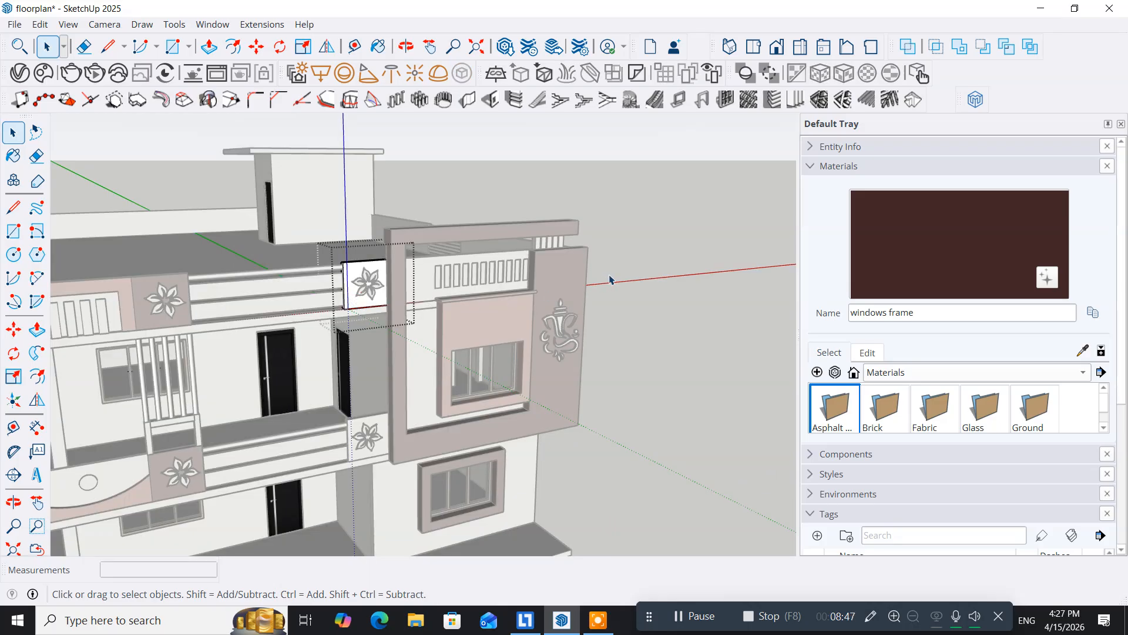
click(627, 266)
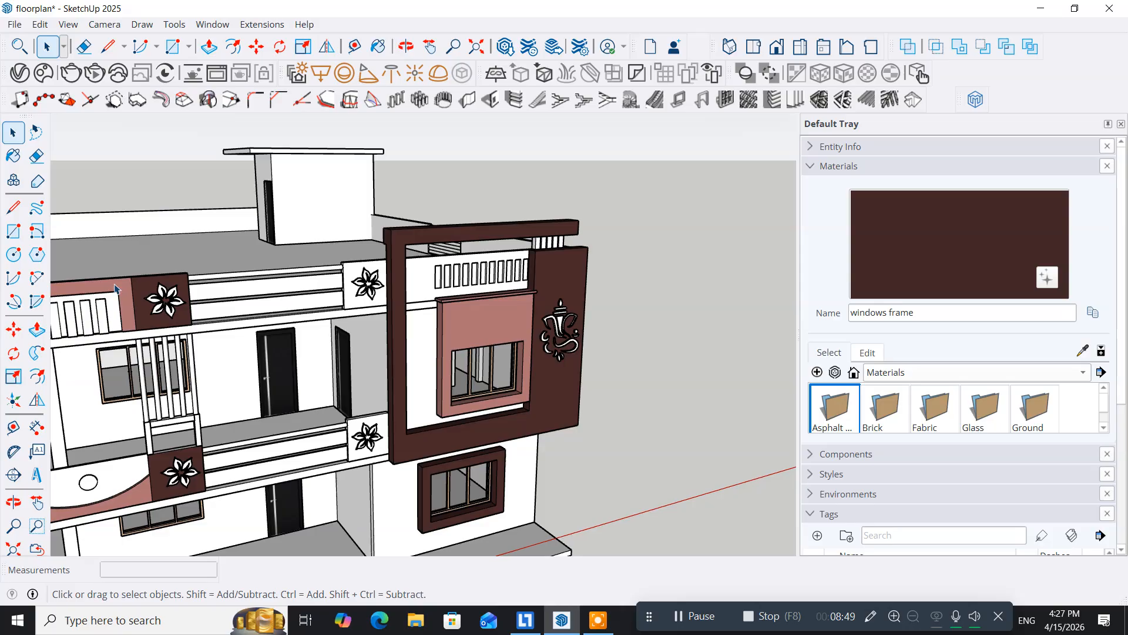
click(13, 161)
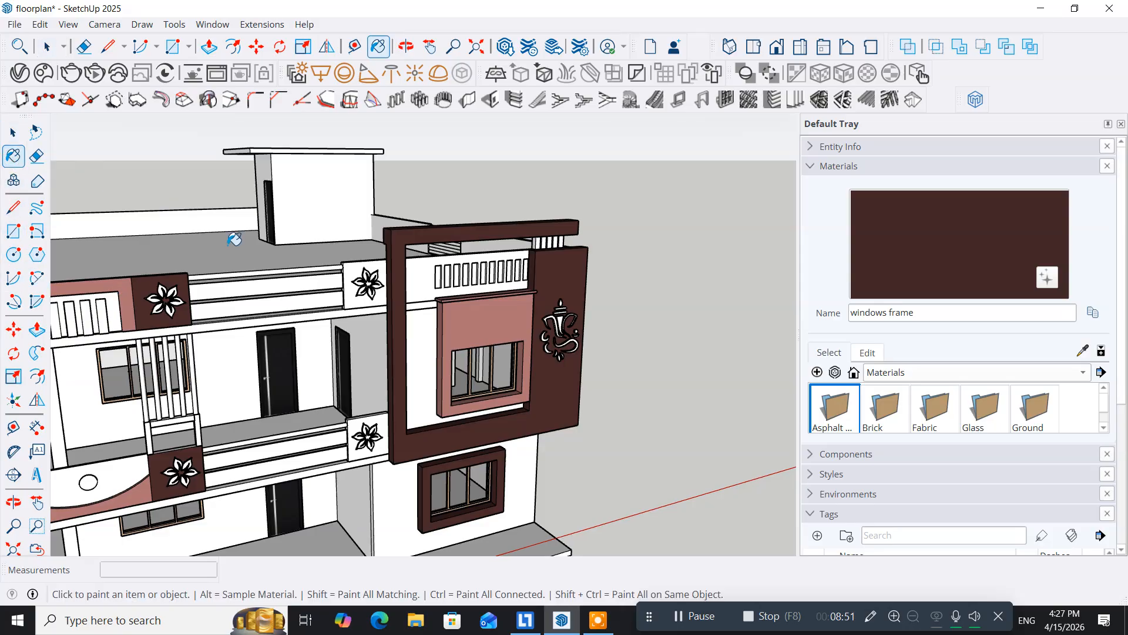
click(492, 320)
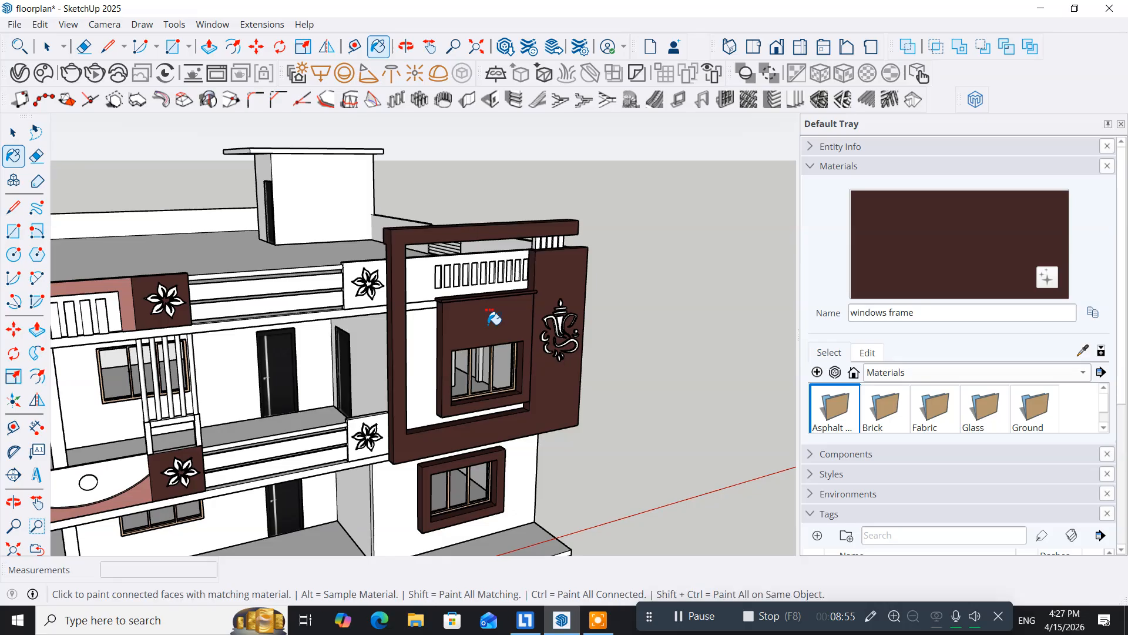
key(ctrl+z)
Sample elevationparts from the projecting window surround and paint the front face of the roof flower panel beside the large dark frame
key(alt)
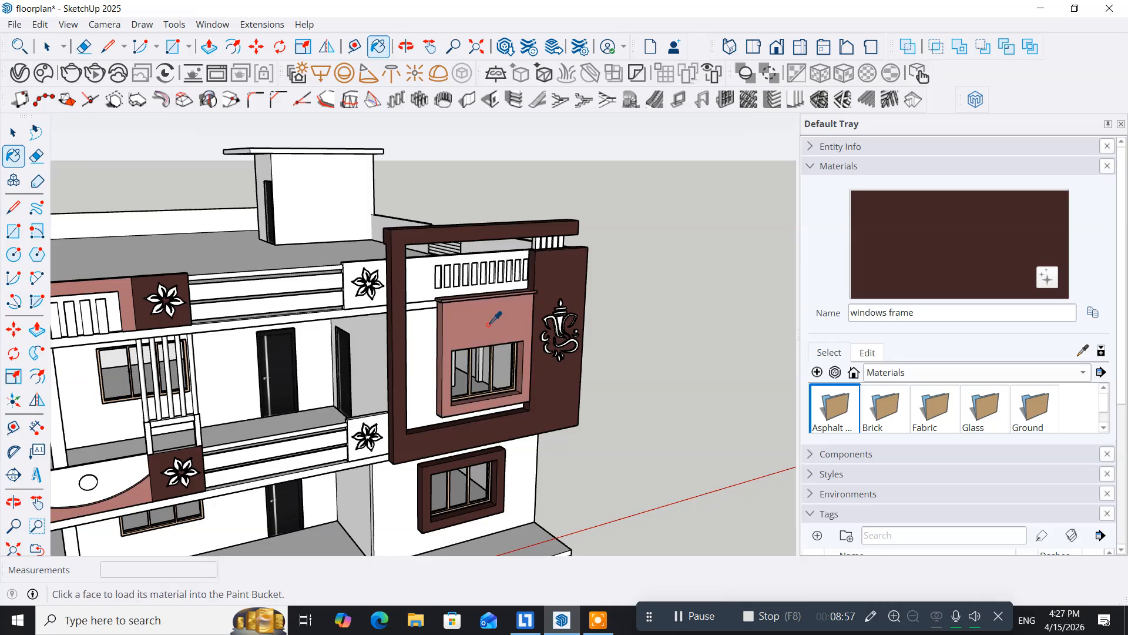
alt+click(487, 323)
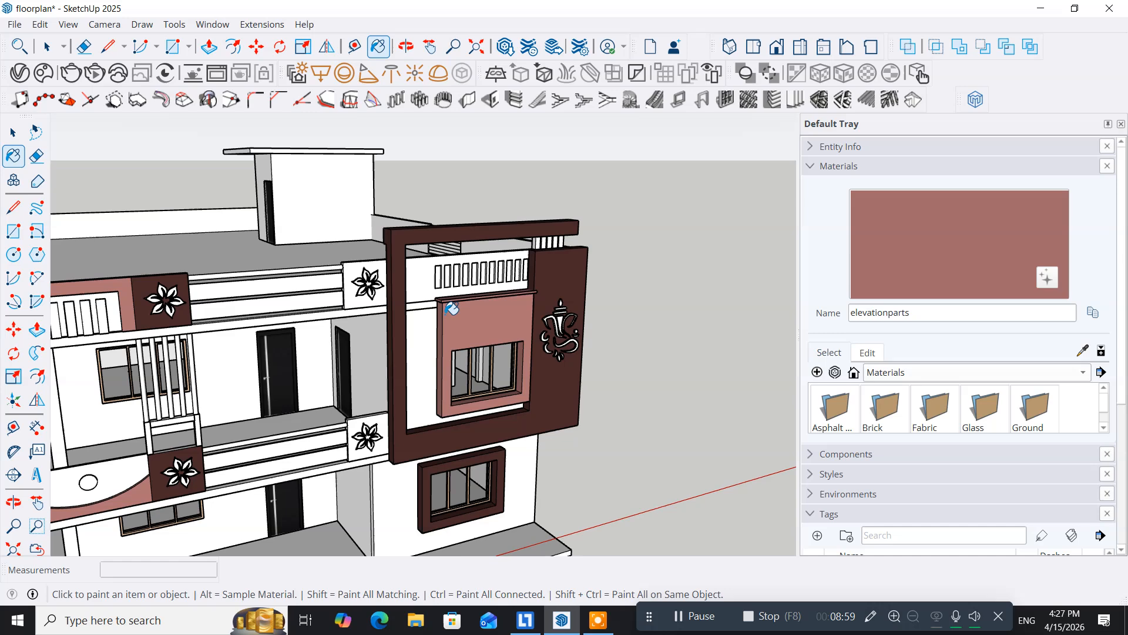
scroll(365, 302, up, 3)
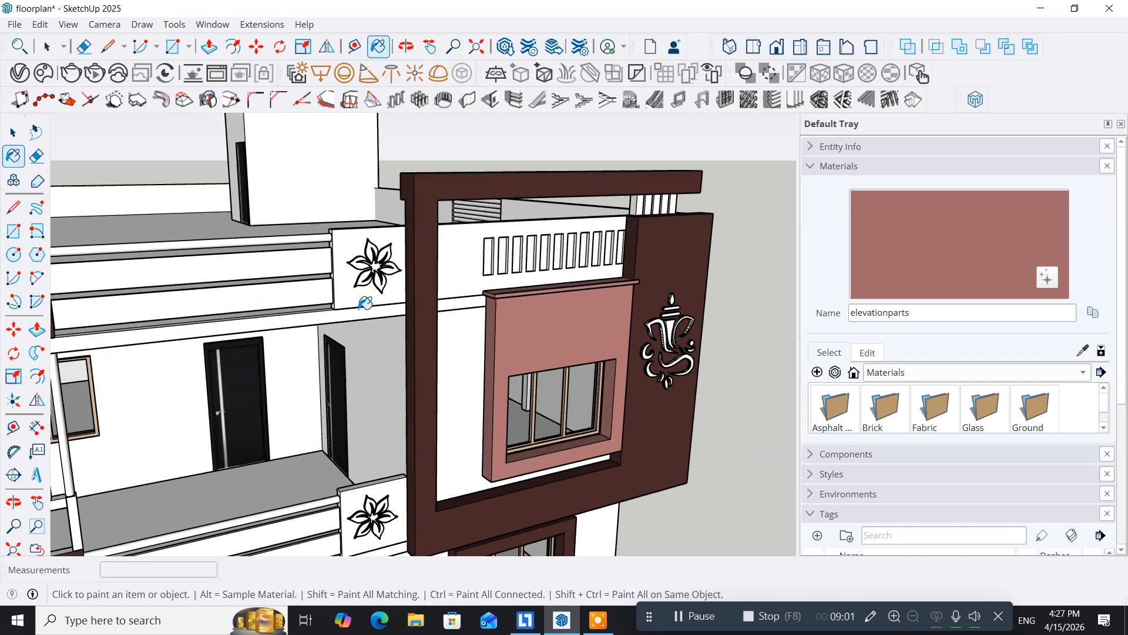
click(15, 136)
click(17, 140)
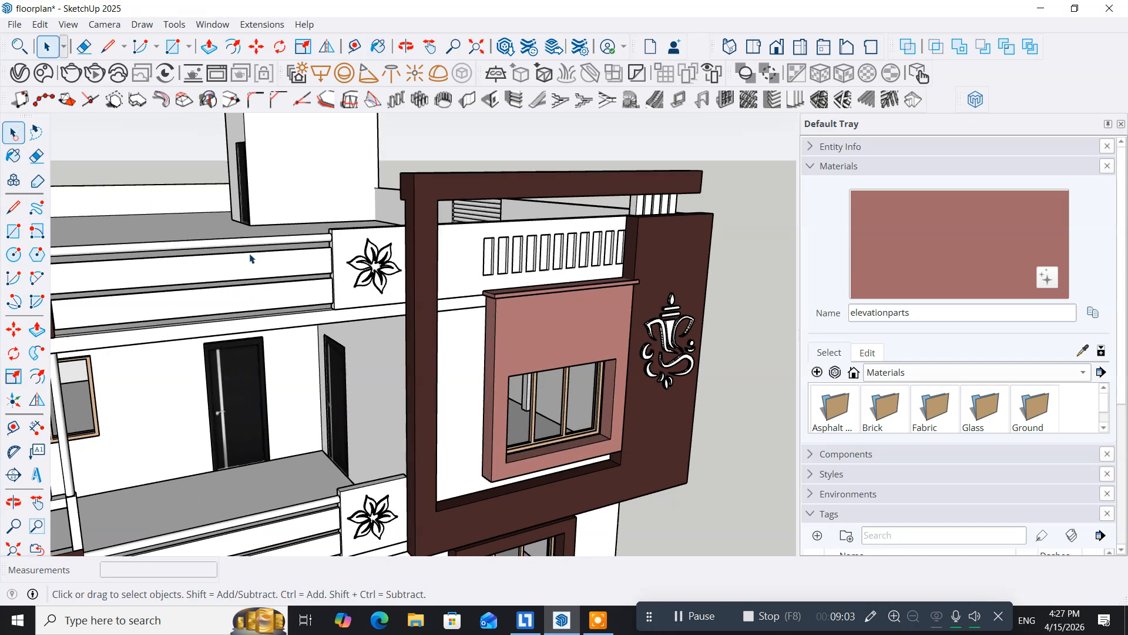
click(349, 279)
double_click(350, 289)
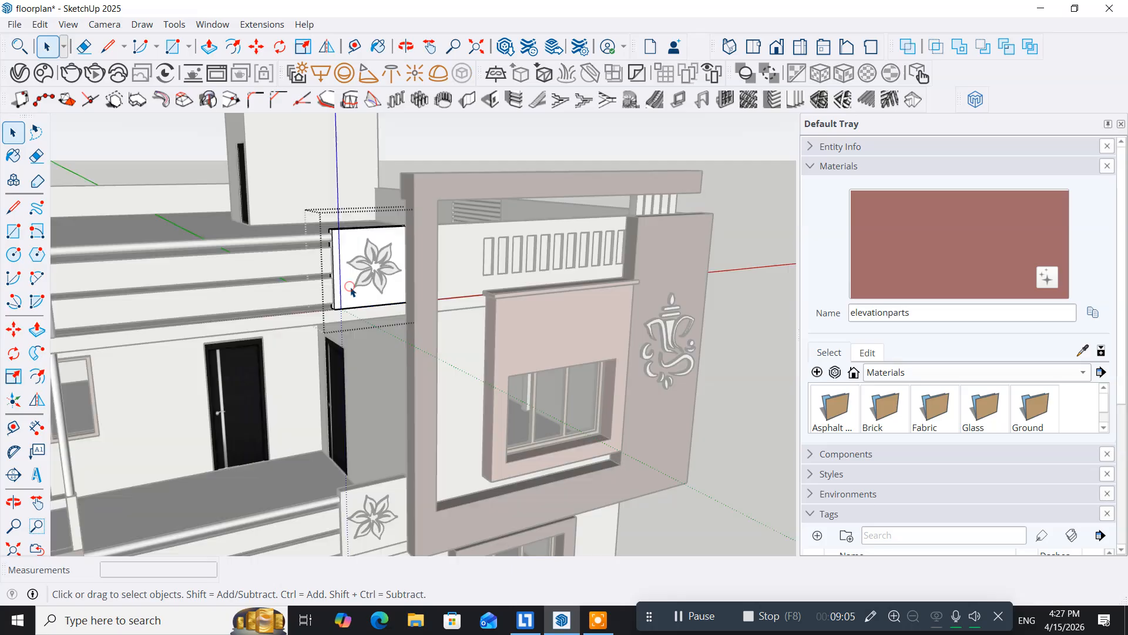
click(13, 155)
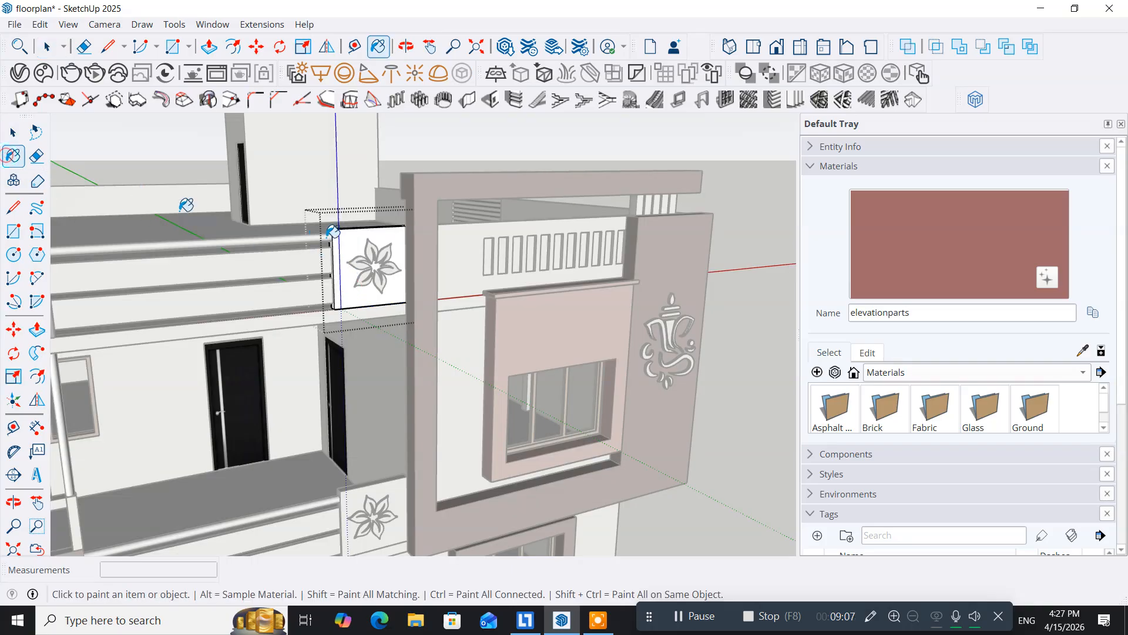
click(355, 242)
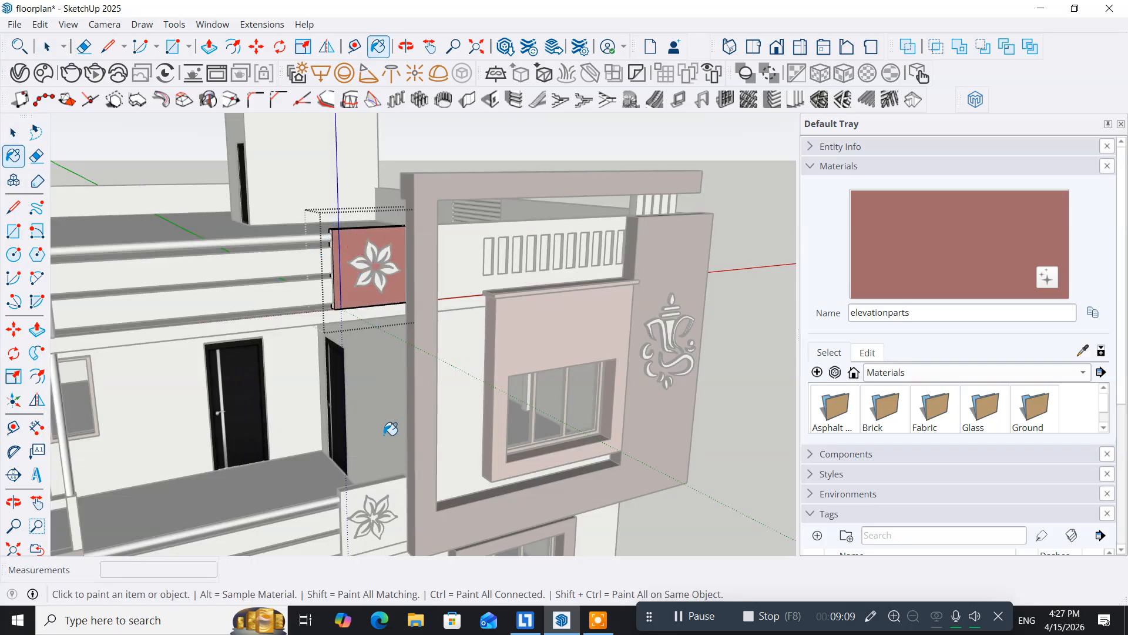
Open the balcony flower panel group beside the large dark frame and paint its front face with the elevationparts material
middle_drag(372, 456, 375, 266)
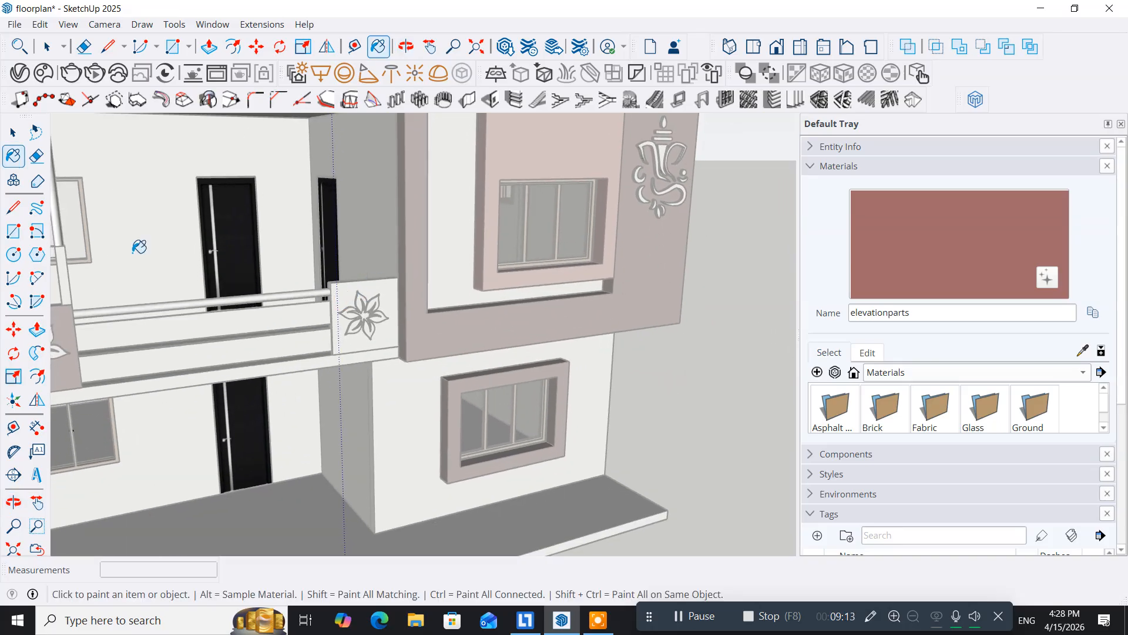
click(13, 132)
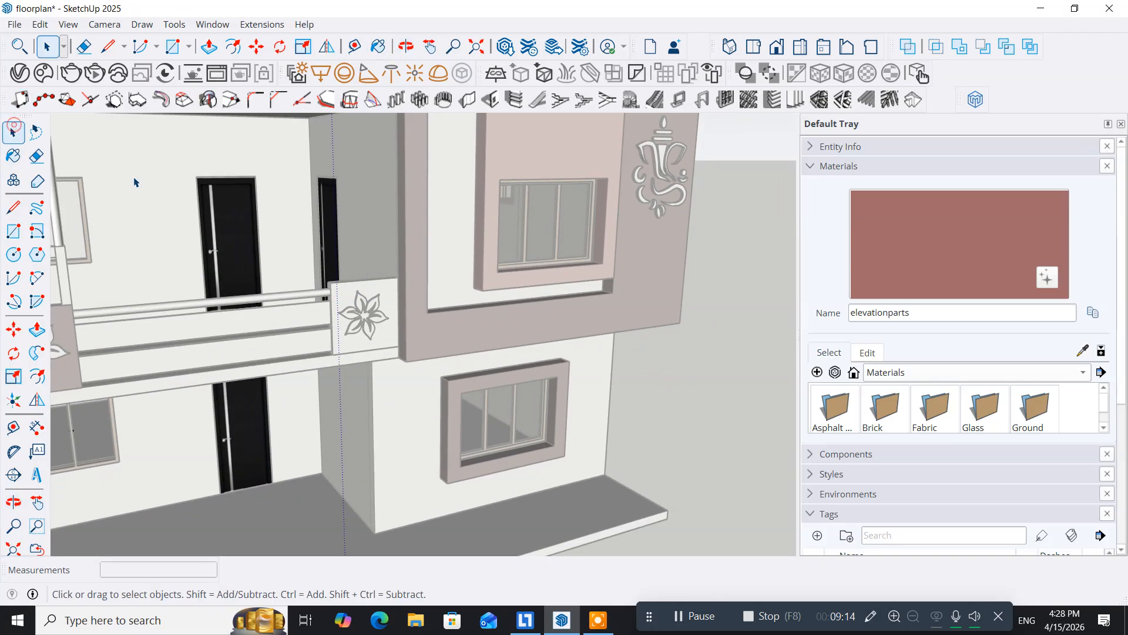
double_click(390, 296)
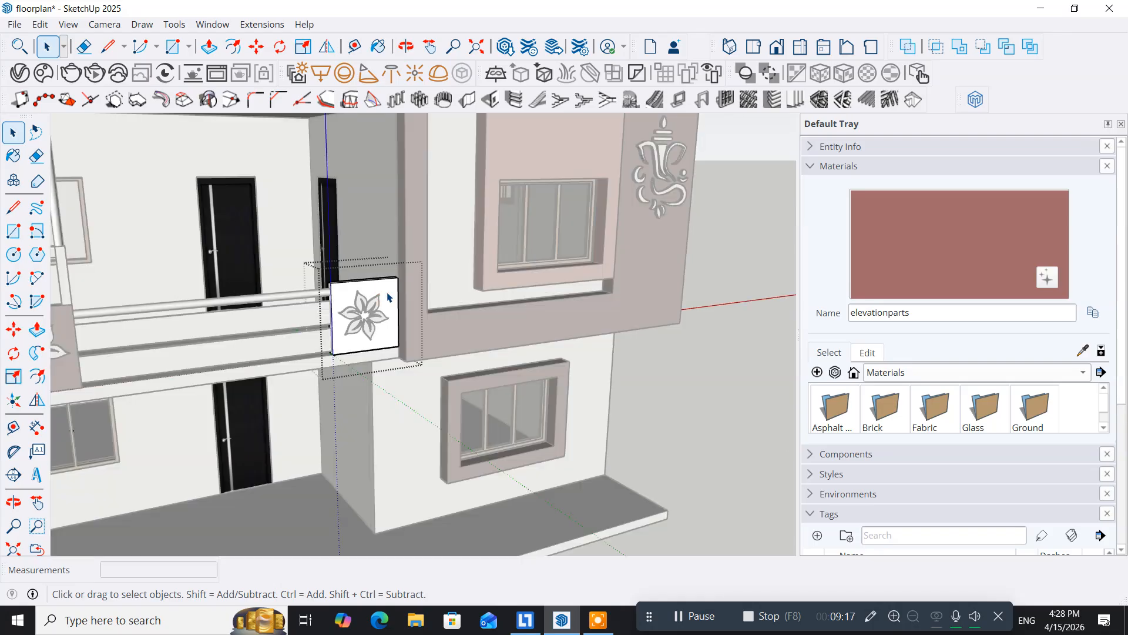
click(14, 156)
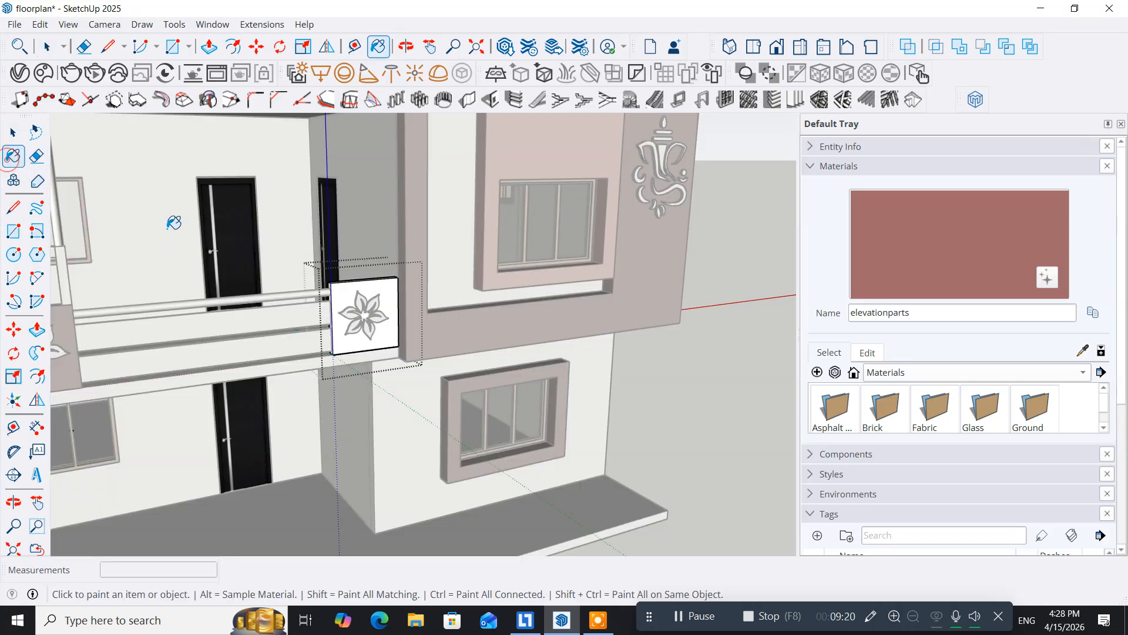
click(347, 291)
scroll(362, 293, up, 3)
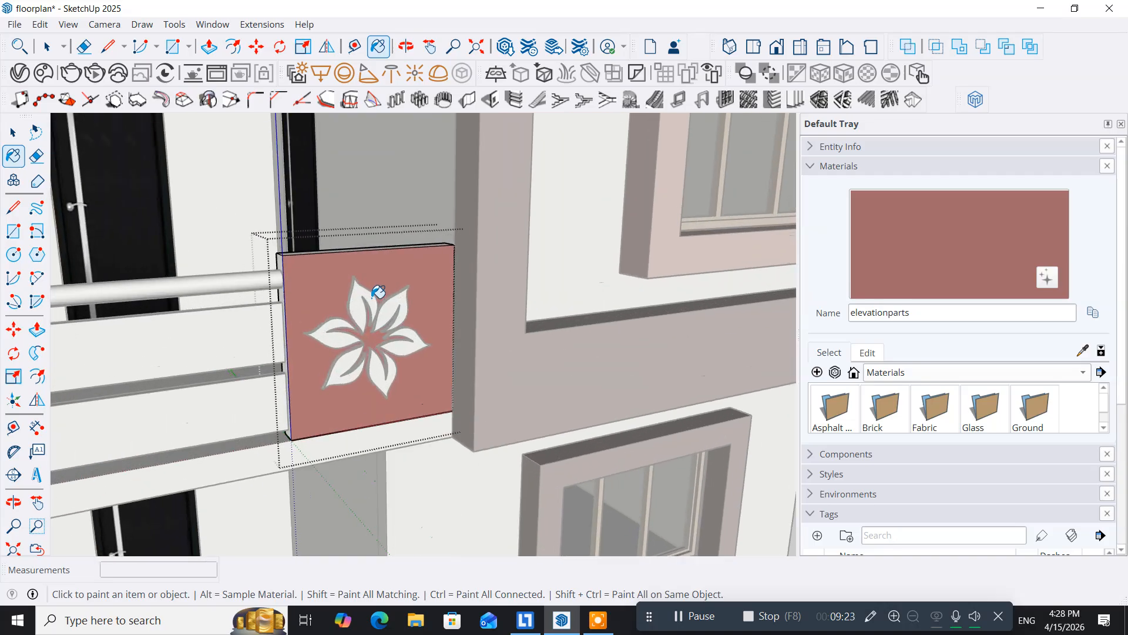
middle_drag(372, 289, 315, 318)
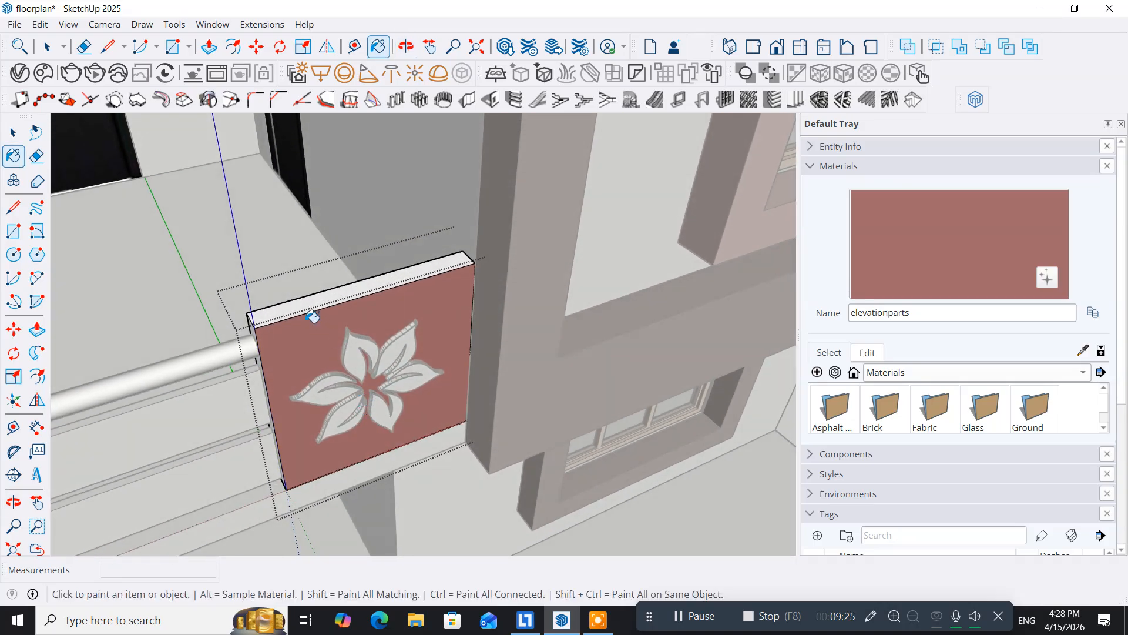
Paint the top, railing-side end and back faces of the balcony flower panel with the elevationparts material
click(292, 307)
middle_drag(303, 366, 451, 313)
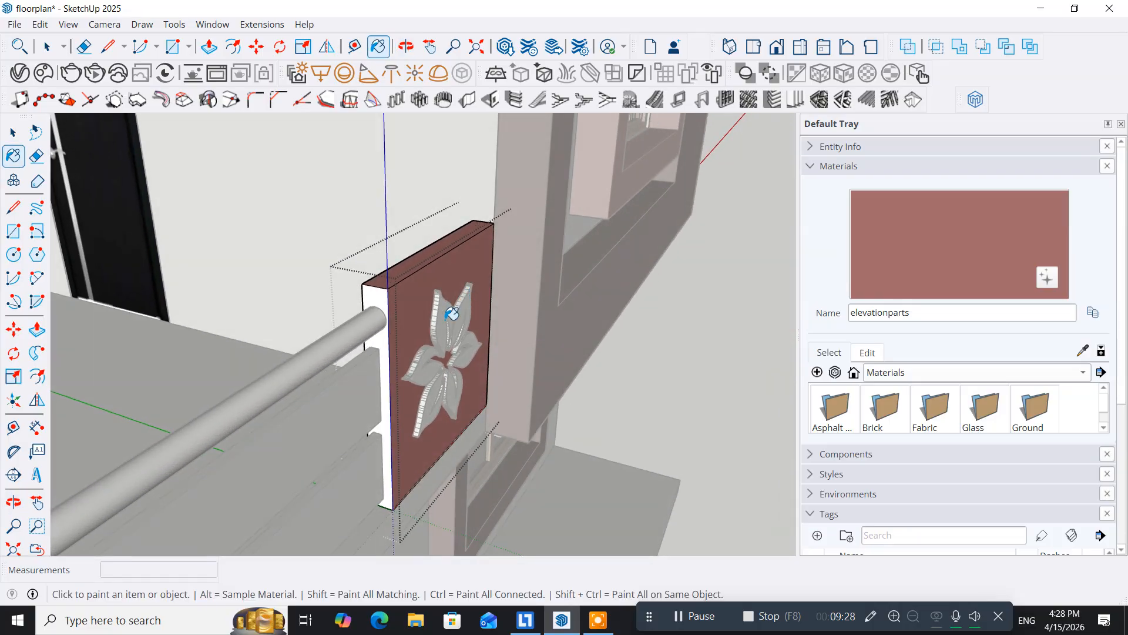
click(387, 340)
middle_drag(311, 341, 513, 363)
click(622, 331)
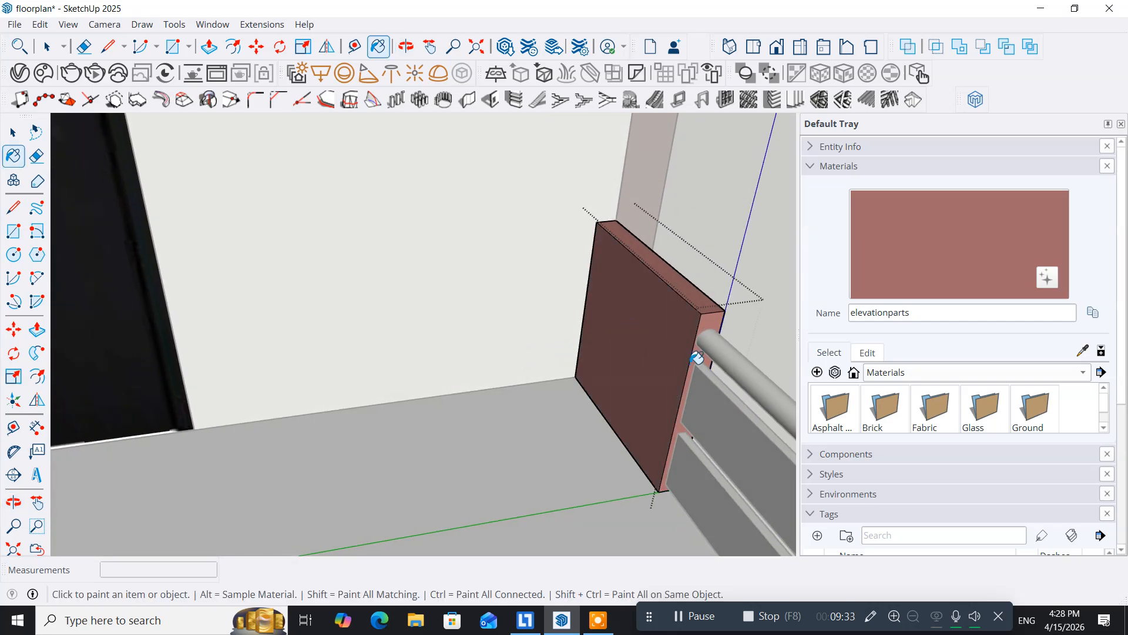
Open the roof flower panel group beside the large dark frame and paint its top face with the elevationparts material
middle_drag(735, 359, 459, 447)
scroll(291, 301, down, 5)
scroll(290, 301, down, 5)
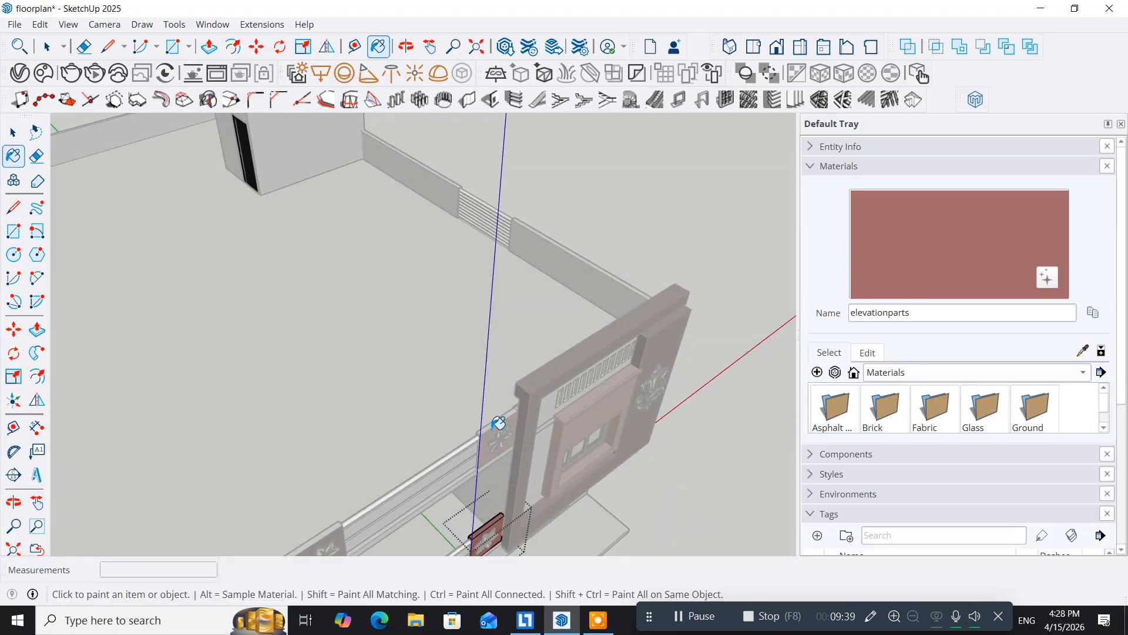
scroll(499, 421, up, 4)
scroll(498, 422, up, 3)
click(11, 137)
click(10, 137)
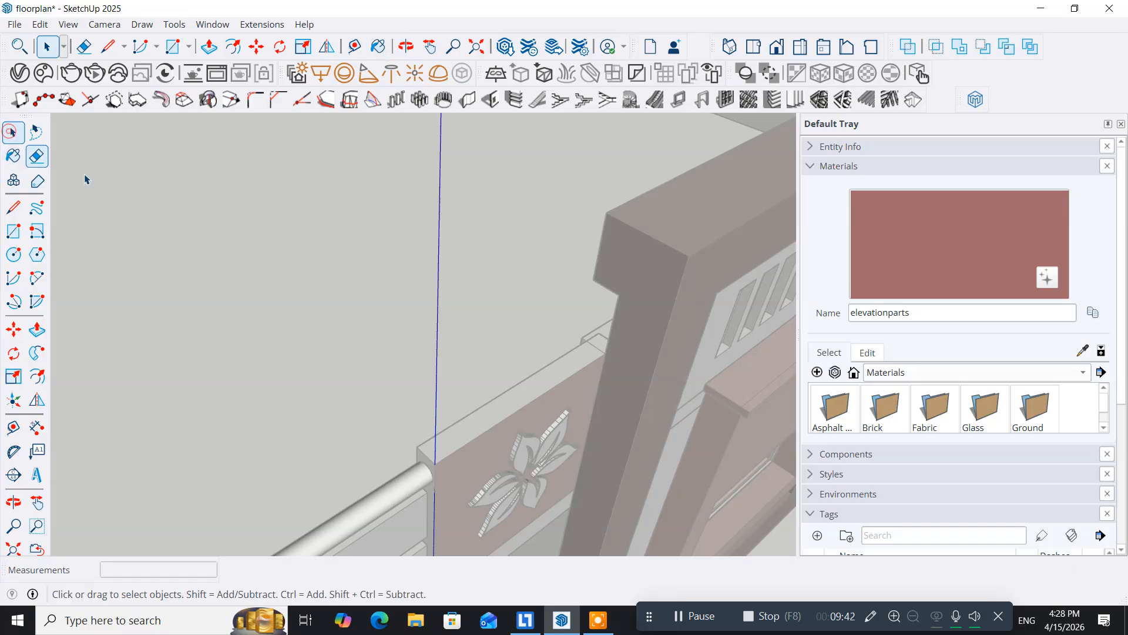
click(474, 466)
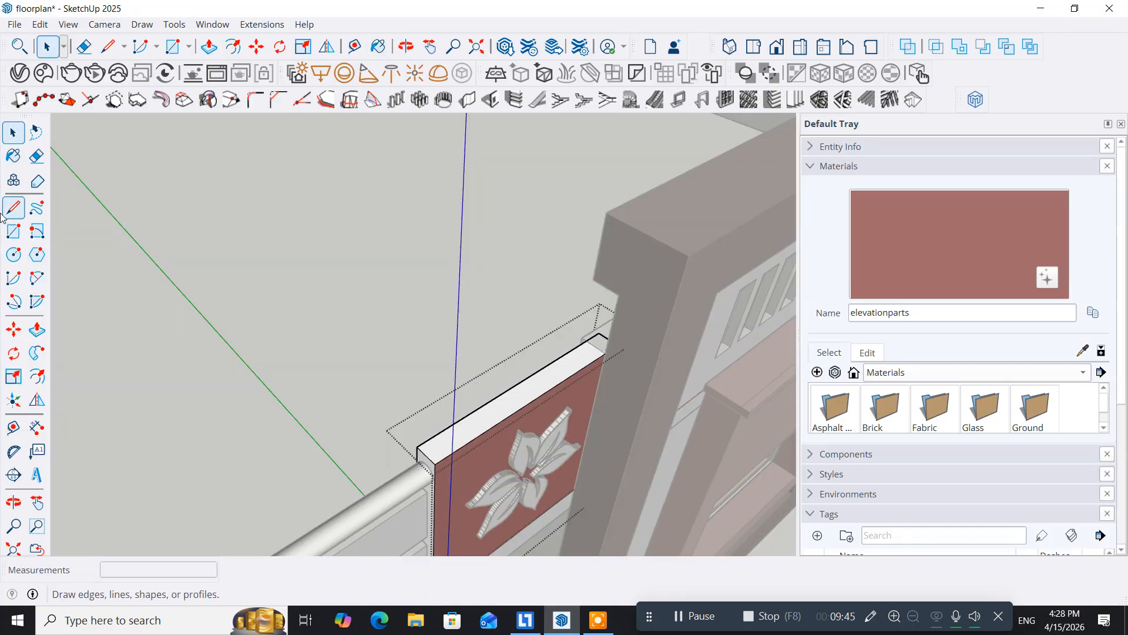
click(13, 156)
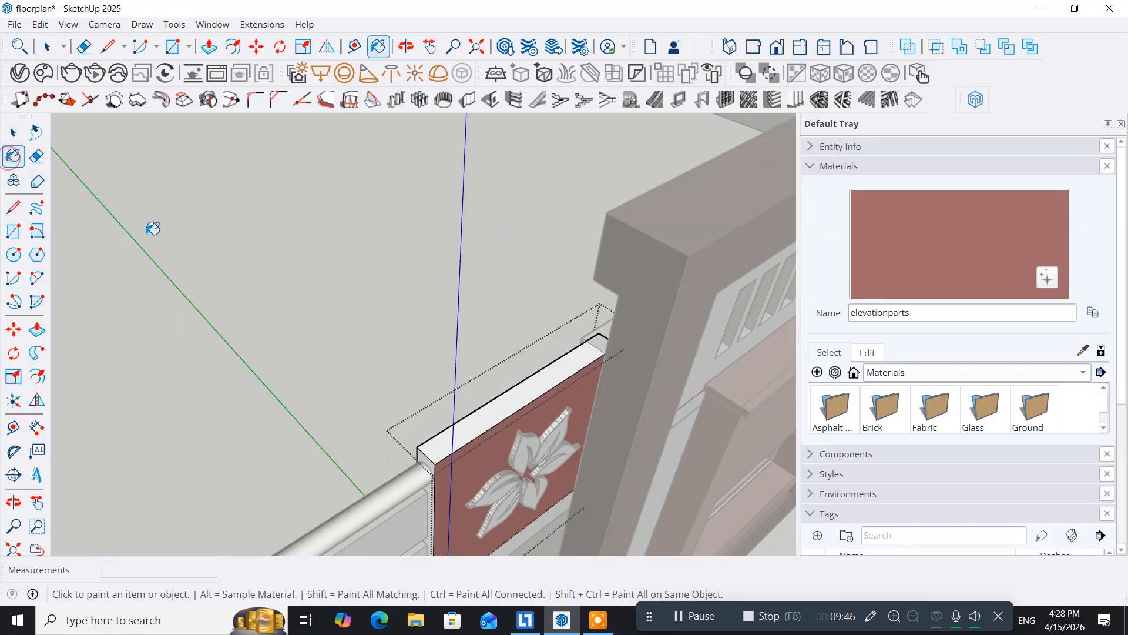
click(516, 395)
Paint the roof flower panel's back and railing-side end faces with elevationparts and close the group
mouse_move(401, 423)
middle_down()
mouse_move(478, 436)
mouse_move(667, 423)
mouse_move(693, 408)
mouse_move(464, 361)
mouse_move(459, 340)
middle_up()
click(689, 336)
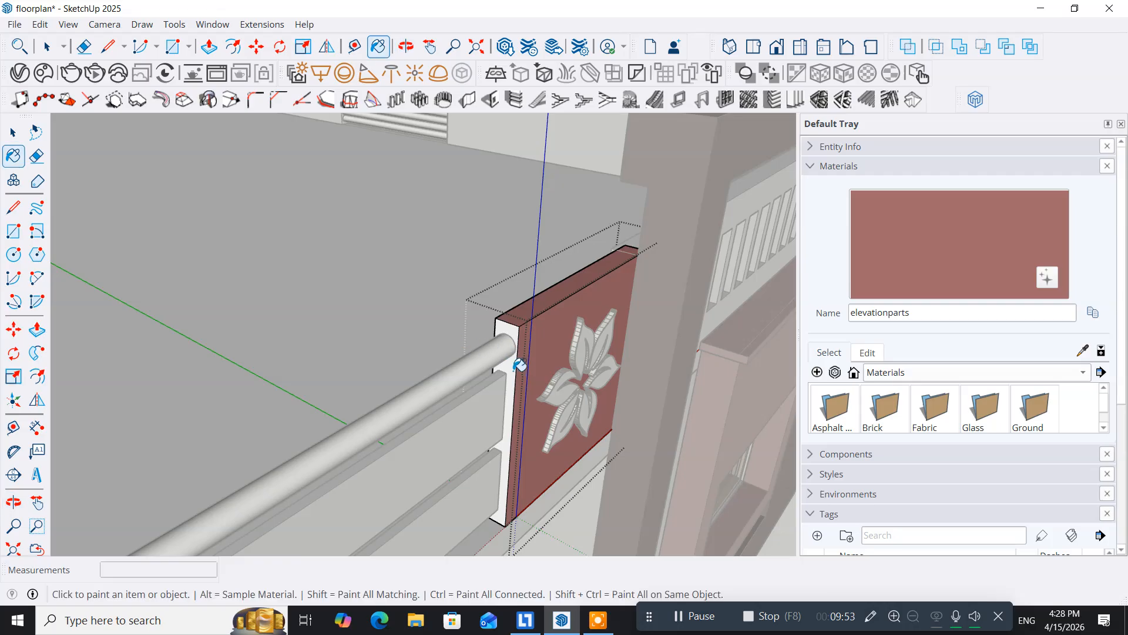
scroll(514, 361, up, 2)
click(512, 365)
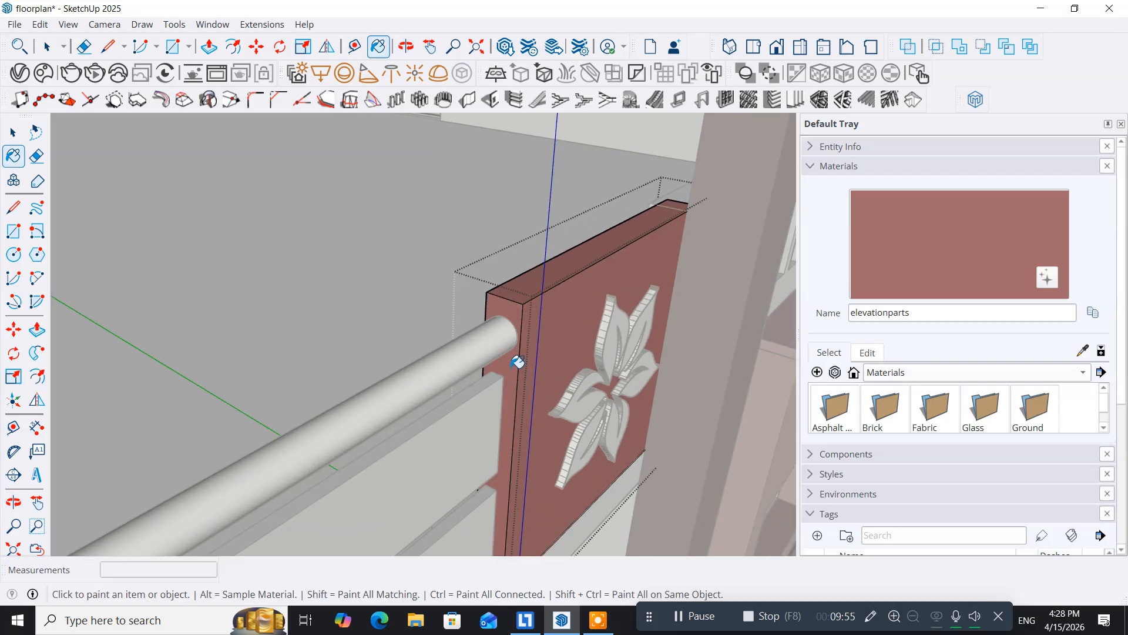
scroll(517, 361, down, 6)
middle_drag(508, 466, 81, 195)
click(7, 136)
click(7, 136)
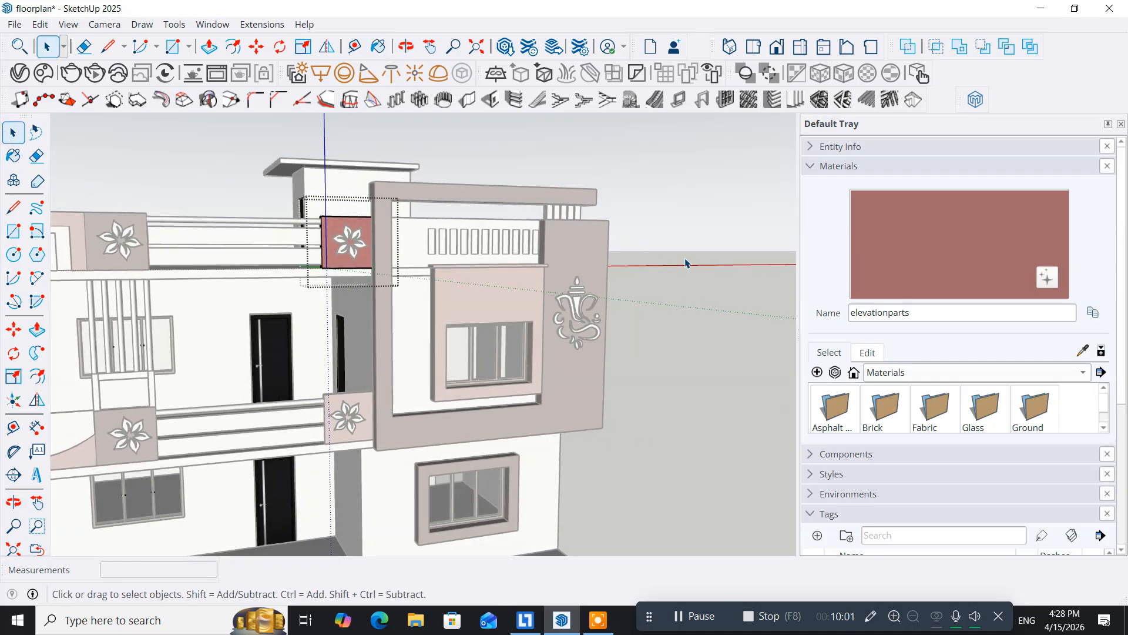
click(711, 267)
Open the slotted parapet wall group inside the large dark frame, above the projecting window
middle_drag(492, 388, 404, 410)
middle_drag(407, 362, 473, 411)
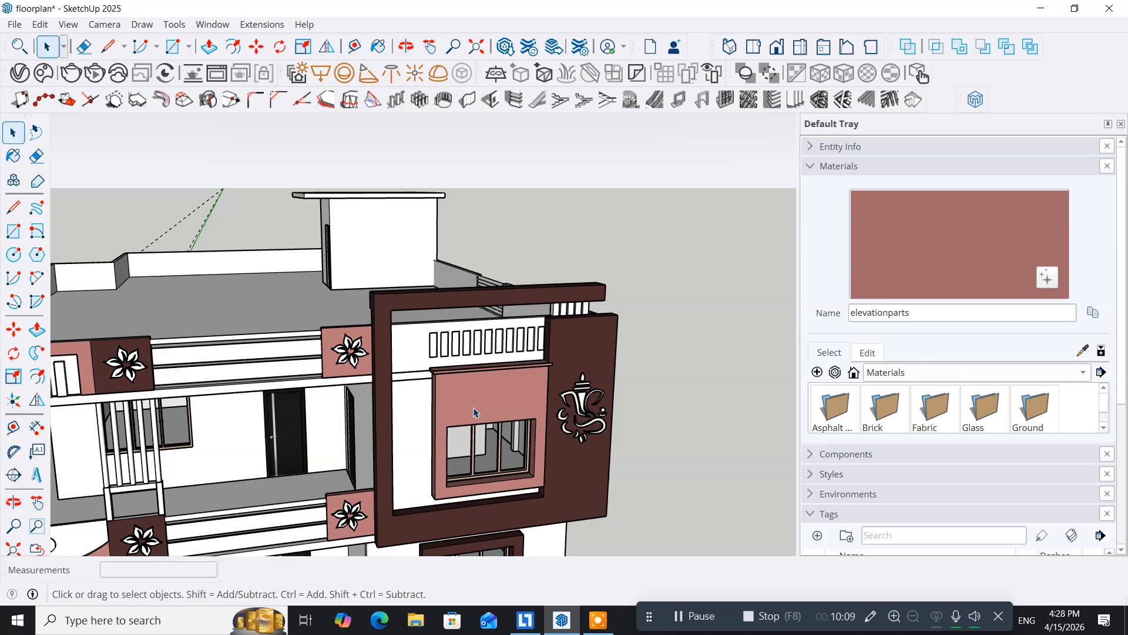
scroll(447, 359, up, 4)
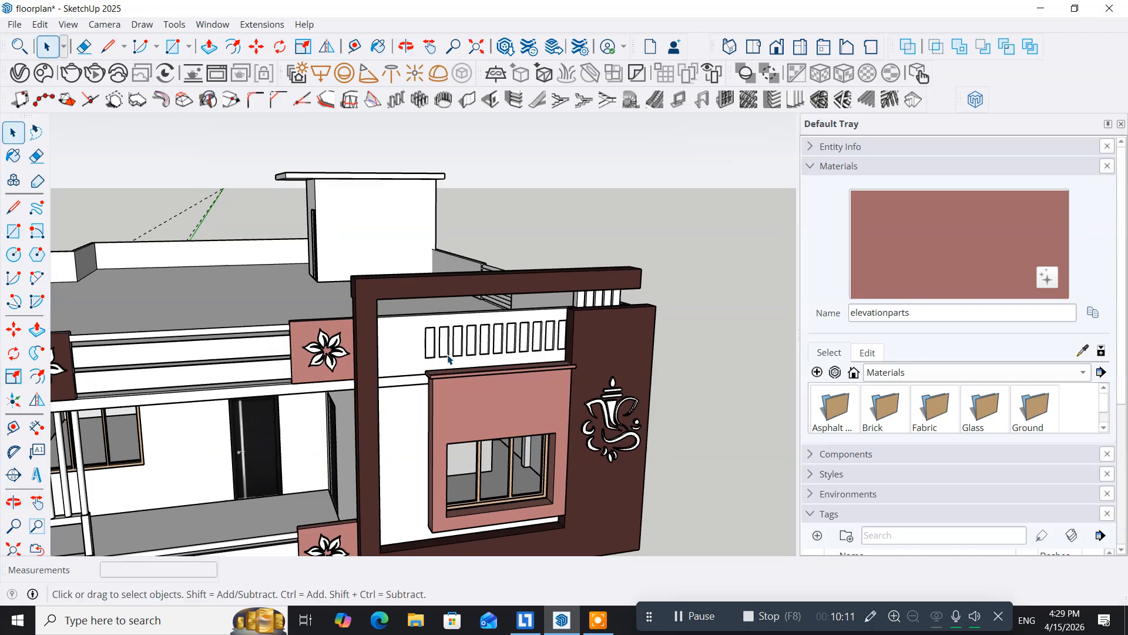
scroll(448, 359, up, 2)
middle_drag(447, 359, 282, 348)
click(290, 319)
scroll(320, 314, up, 2)
scroll(320, 318, up, 2)
double_click(274, 305)
middle_drag(305, 303, 191, 315)
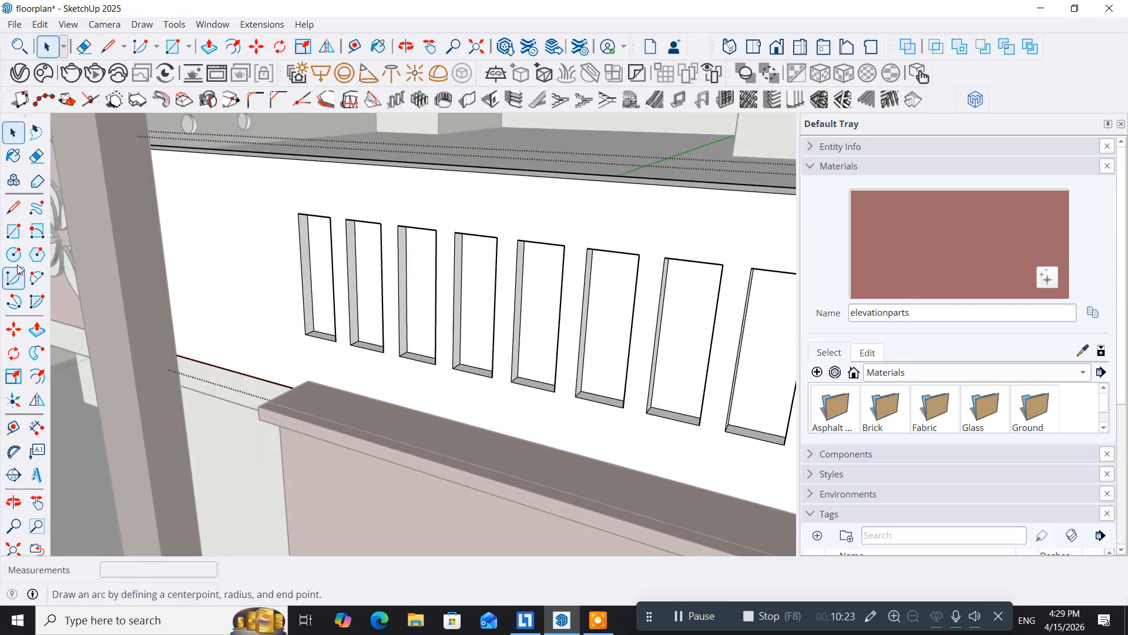
Paint the recessed back faces of all eleven parapet slots with the elevationparts material
click(15, 158)
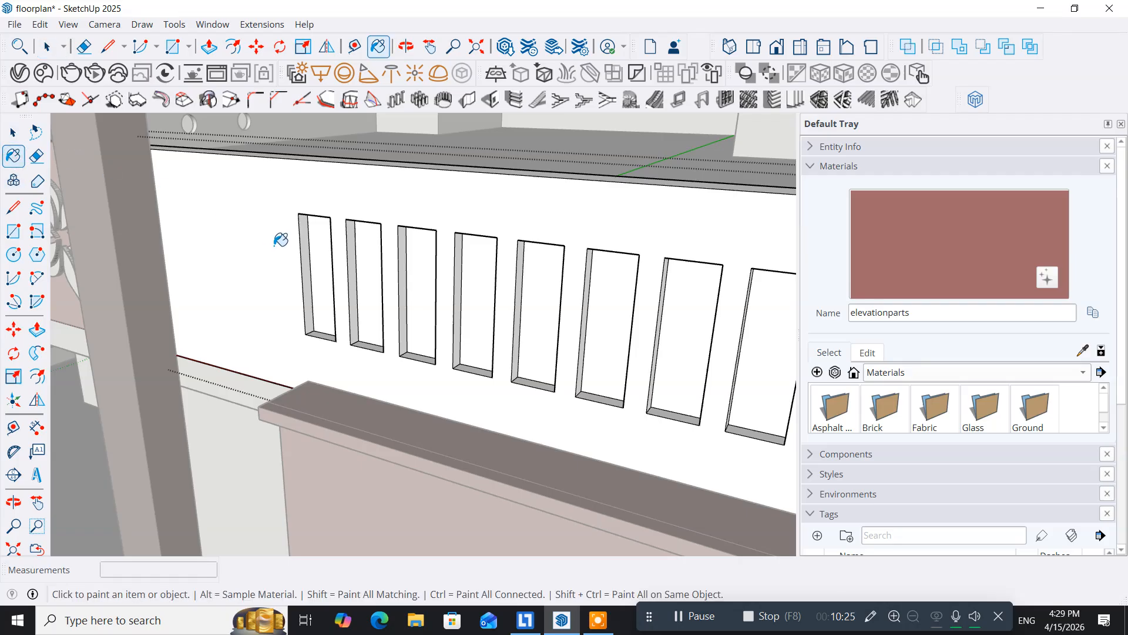
click(316, 262)
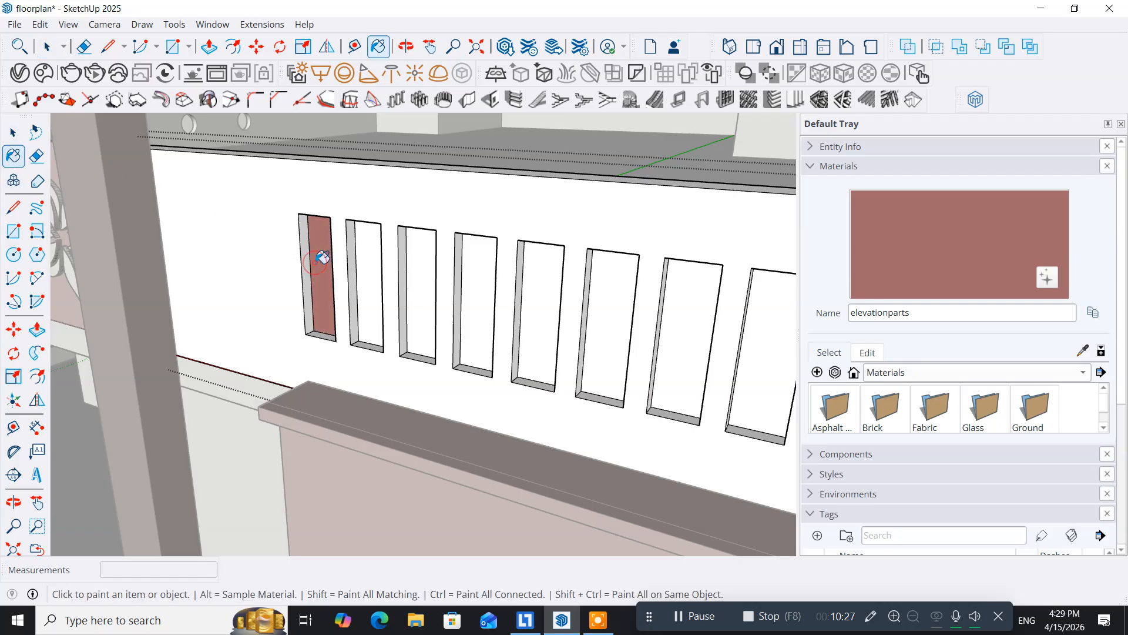
click(379, 282)
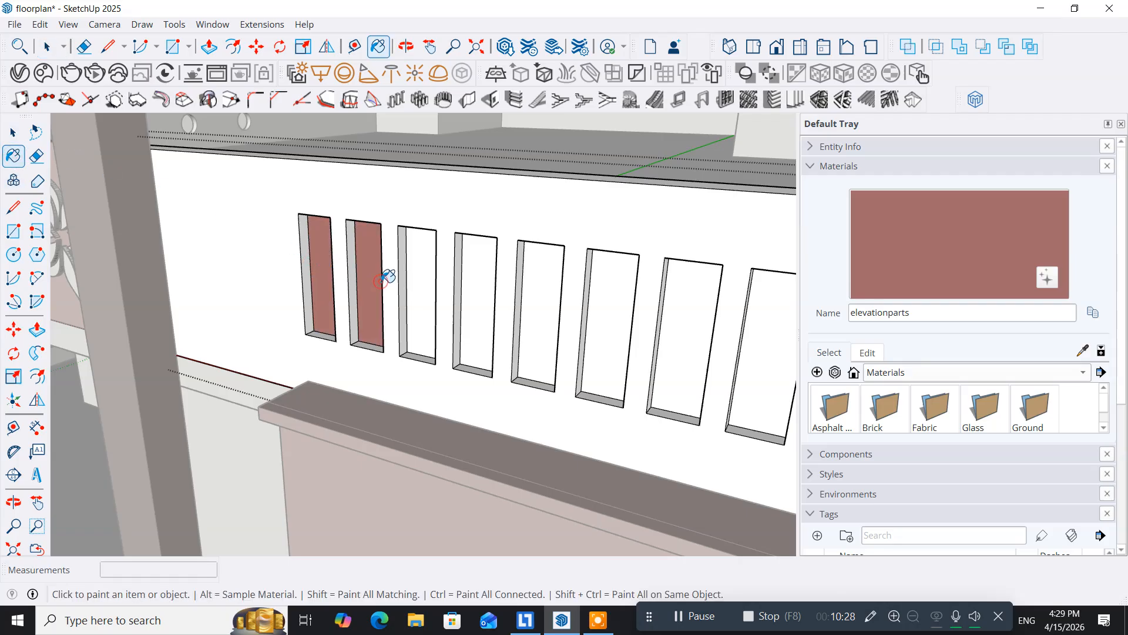
click(430, 288)
click(474, 296)
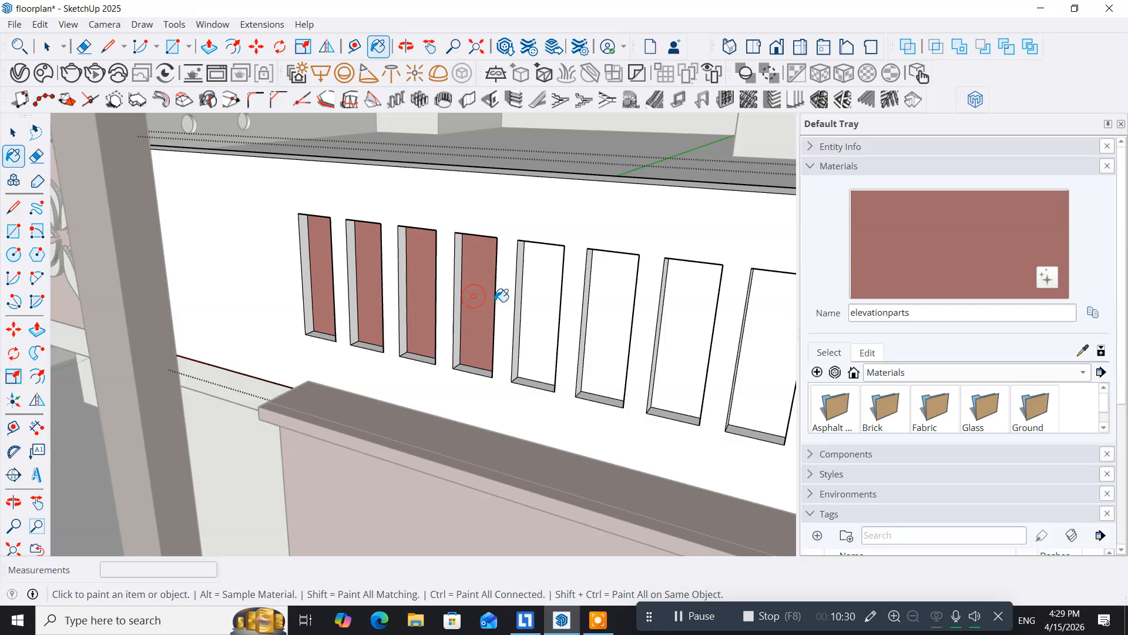
click(538, 293)
click(612, 300)
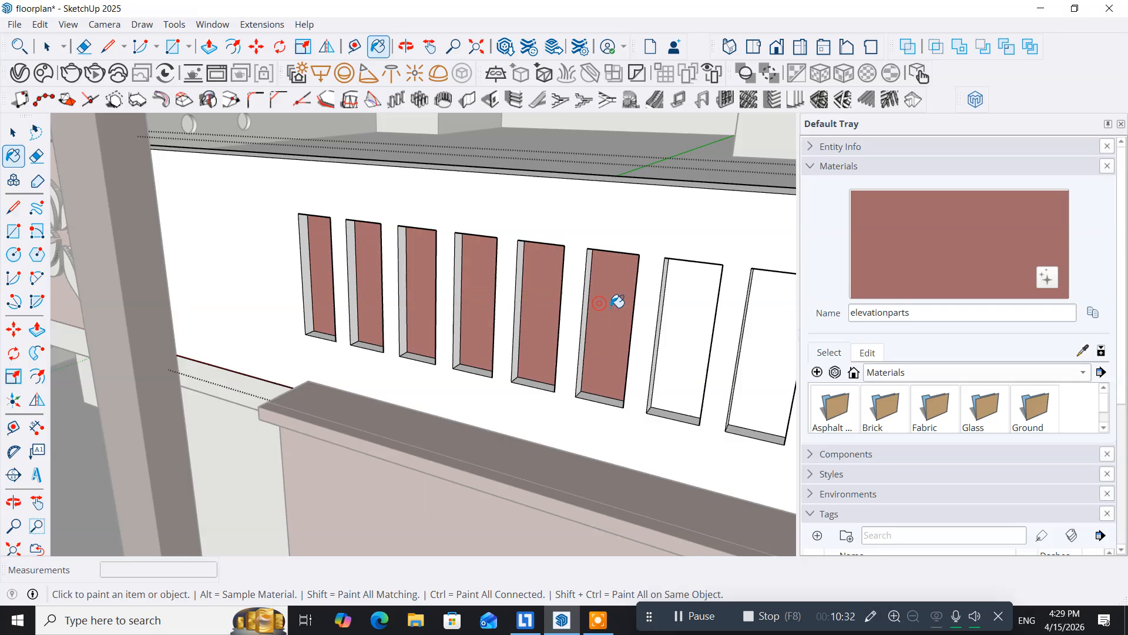
click(681, 308)
click(760, 331)
mouse_move(745, 355)
middle_down()
mouse_move(720, 373)
mouse_move(459, 252)
middle_up()
click(555, 254)
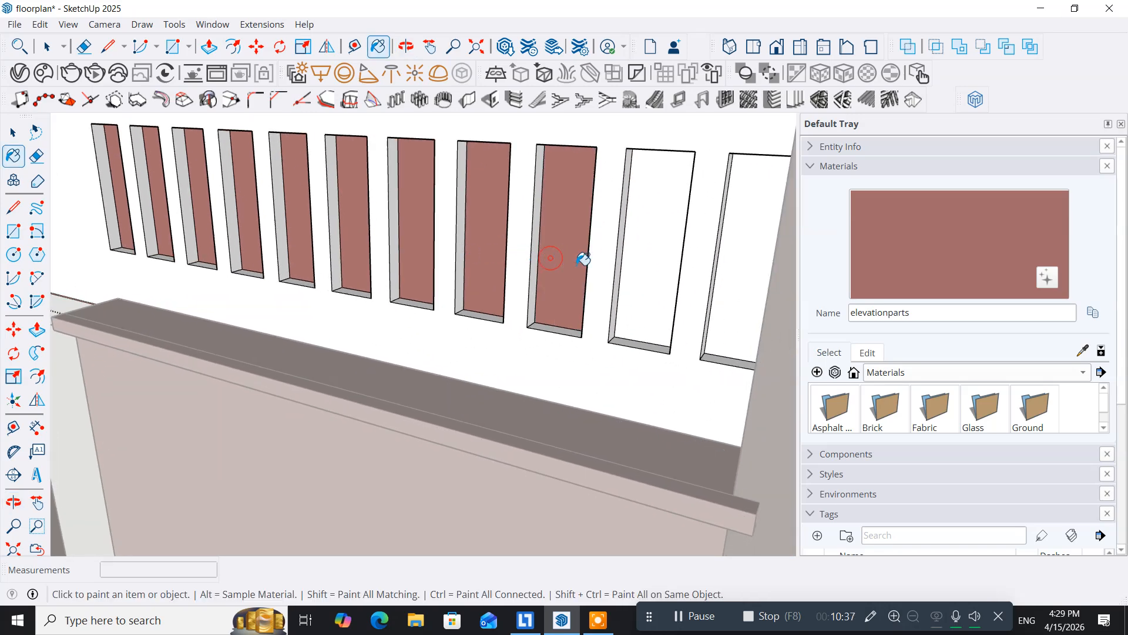
click(644, 265)
click(741, 272)
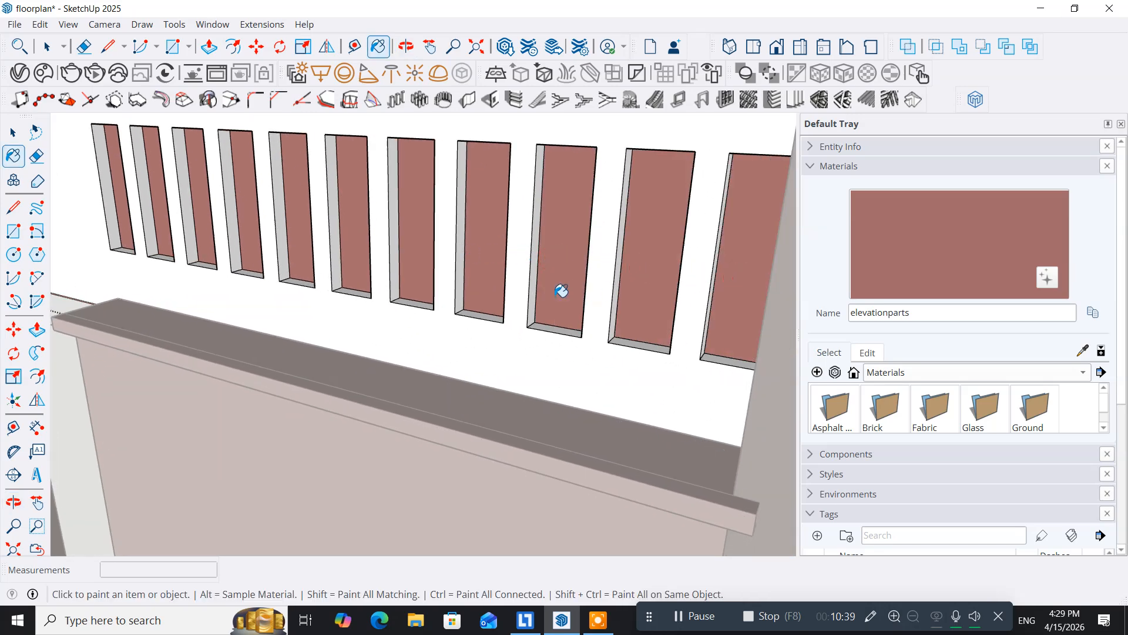
Paint the left inner side faces of the ten visible parapet slots with the elevationparts material
middle_drag(317, 250, 327, 272)
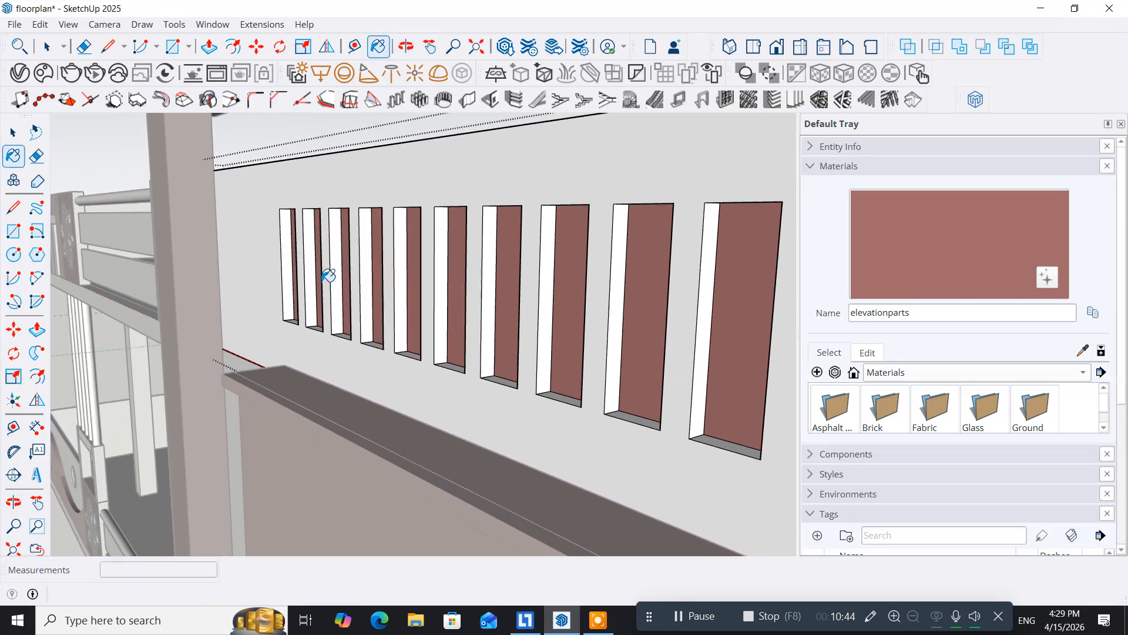
click(287, 252)
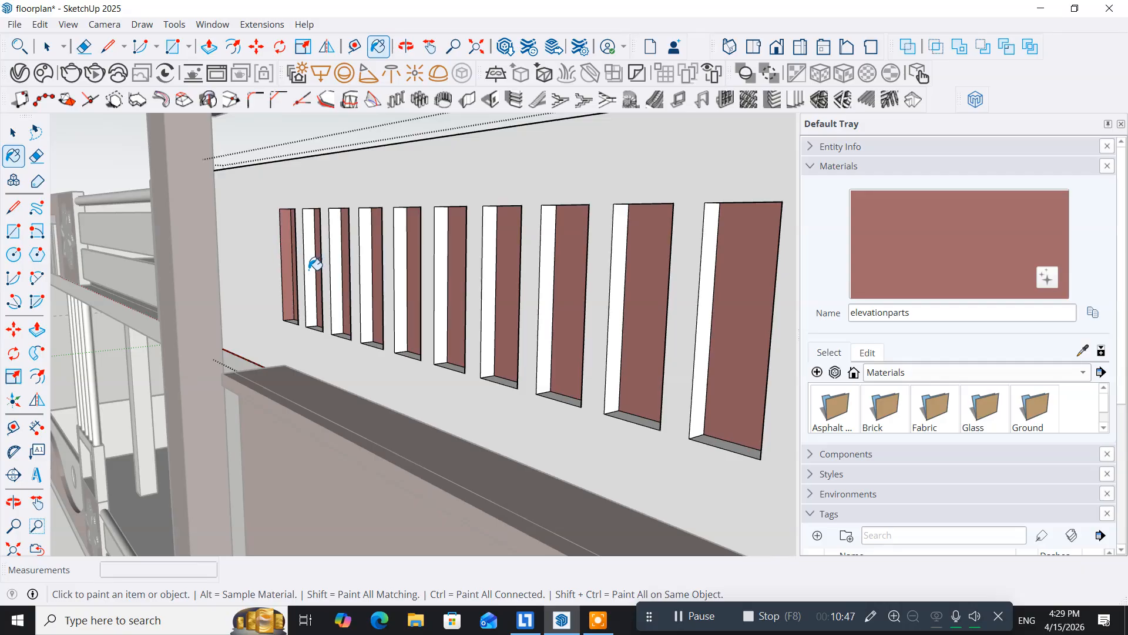
click(312, 265)
click(341, 270)
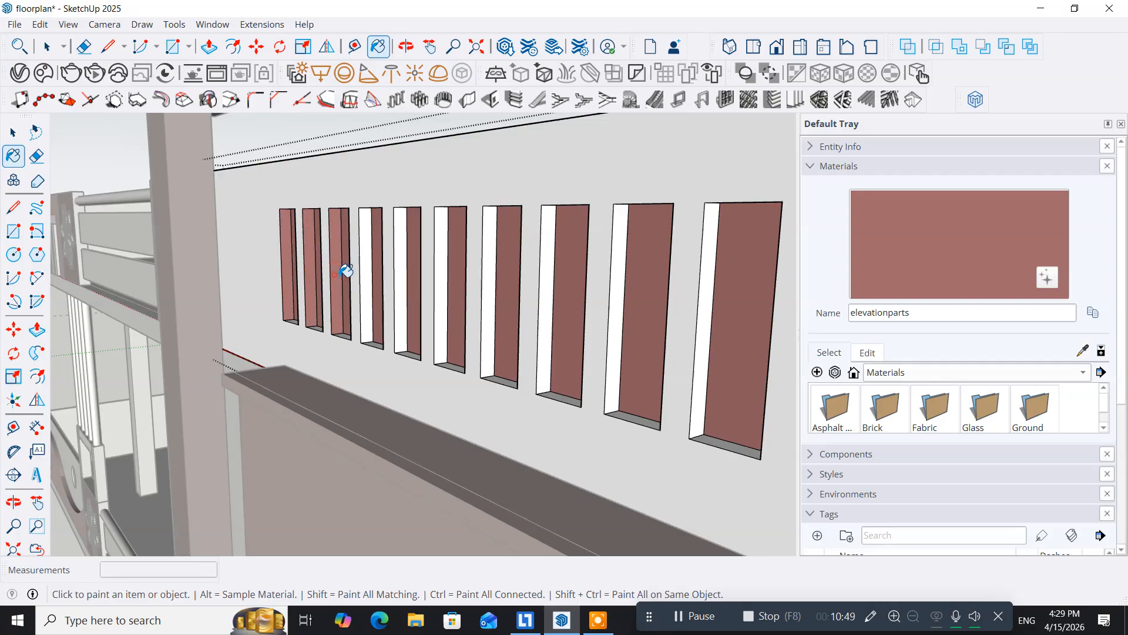
click(368, 265)
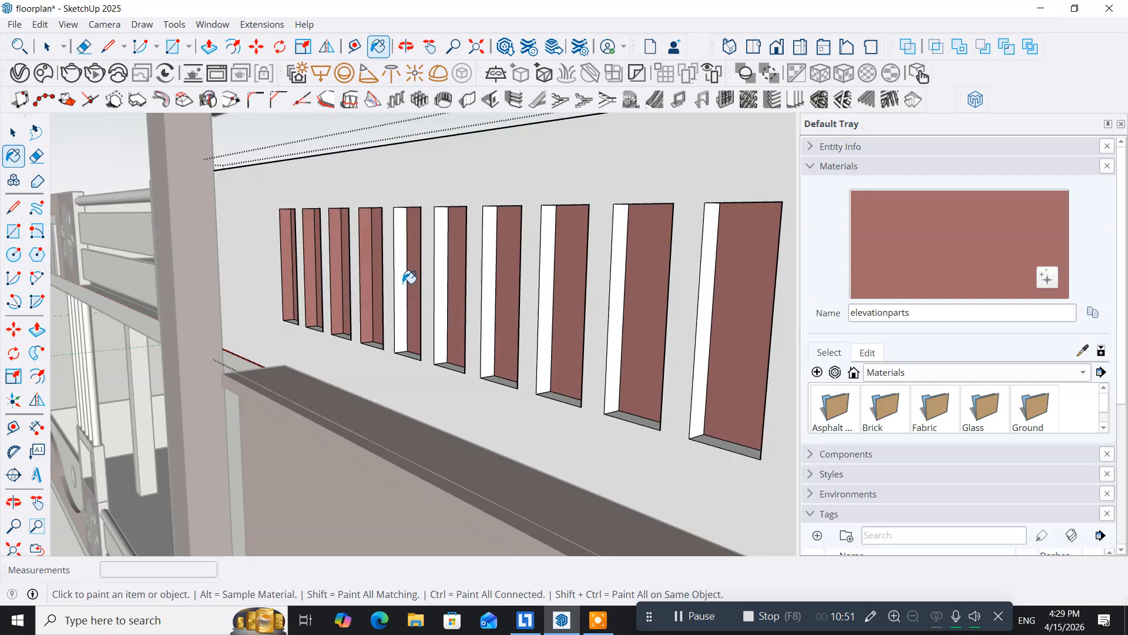
click(401, 280)
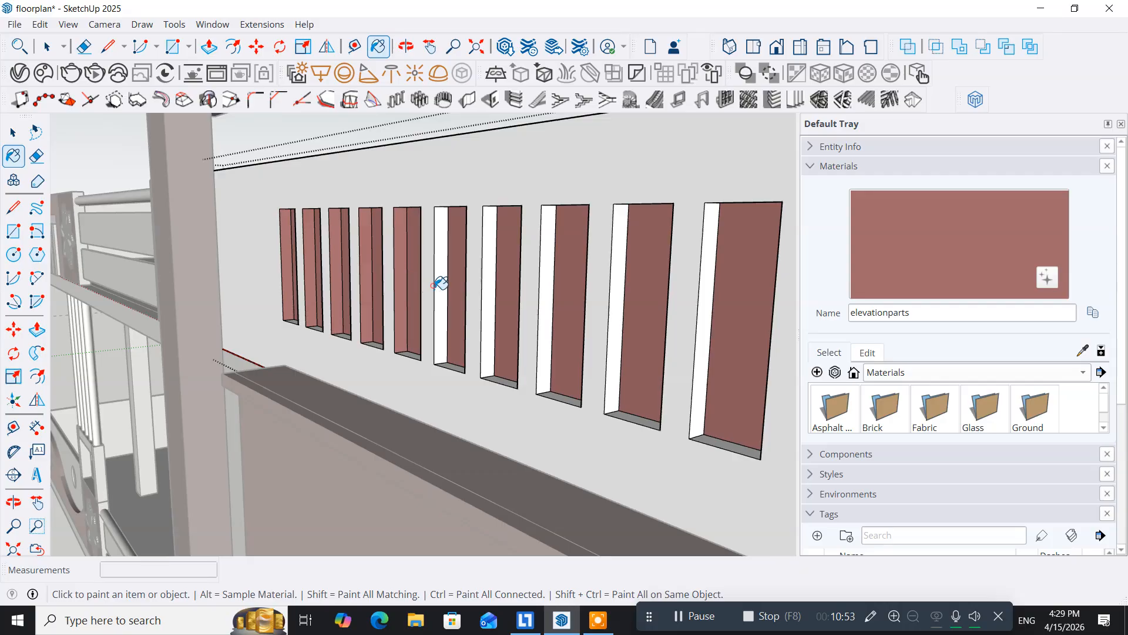
click(445, 288)
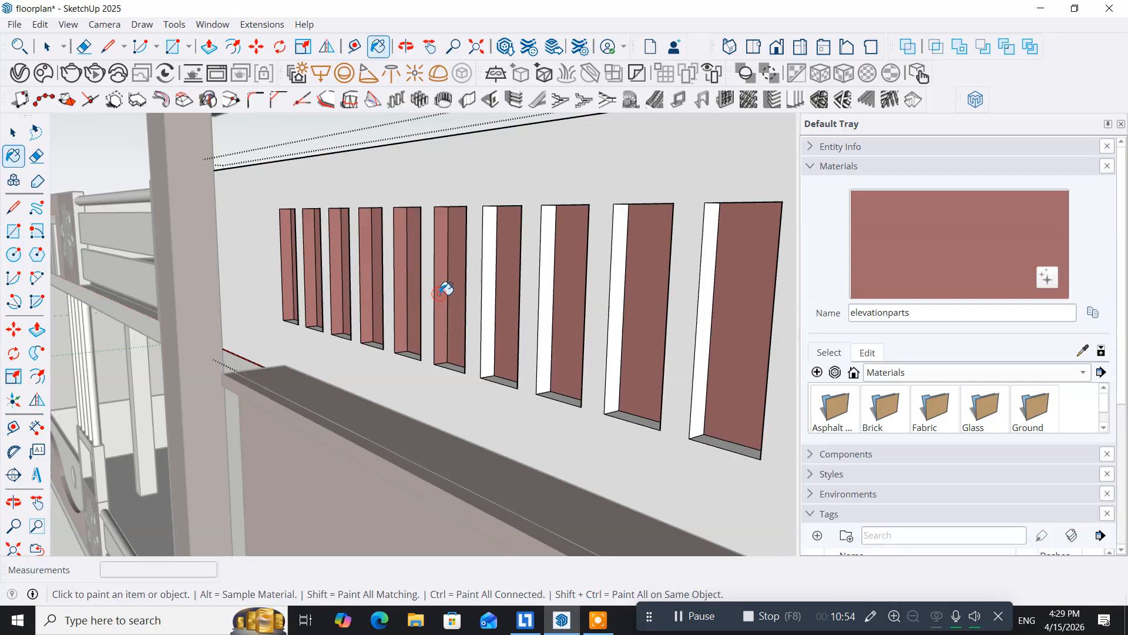
click(489, 282)
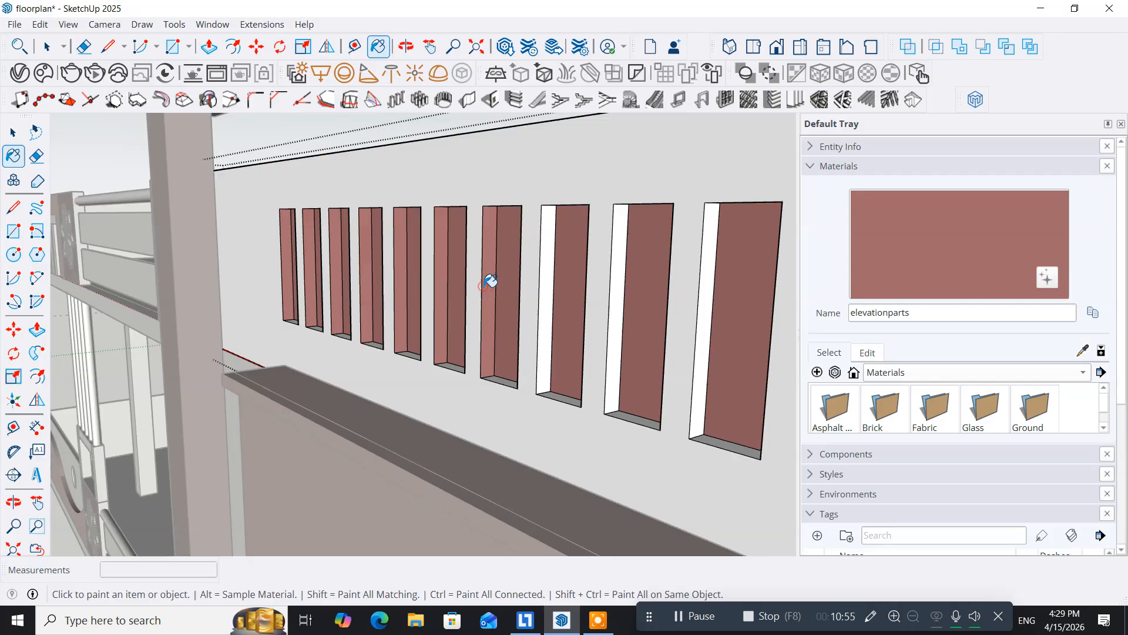
click(550, 285)
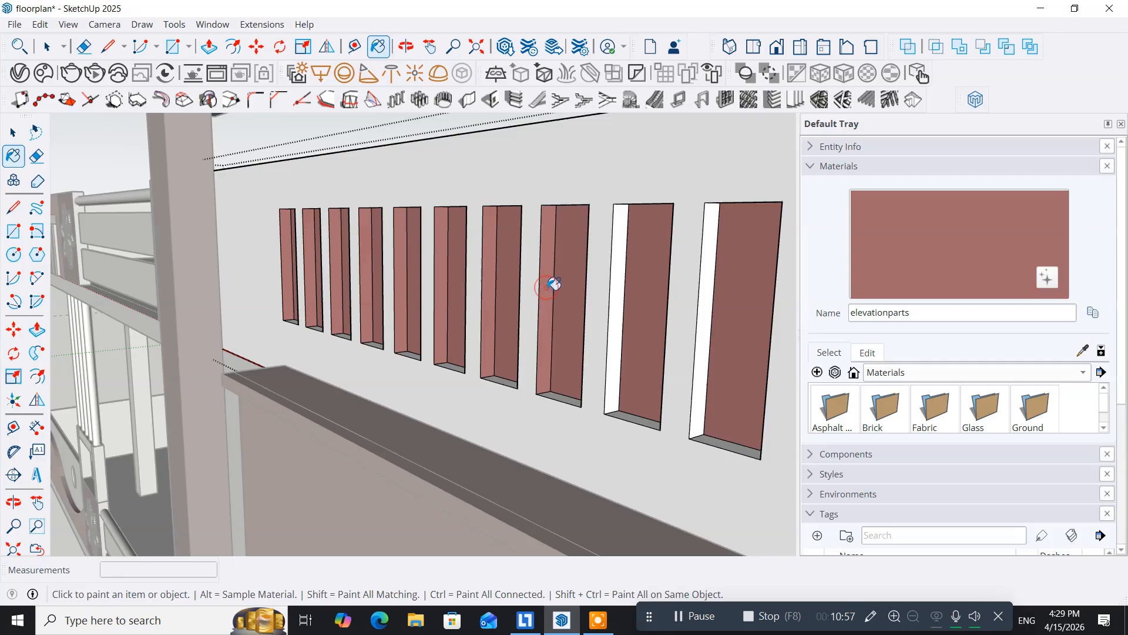
click(619, 288)
click(707, 318)
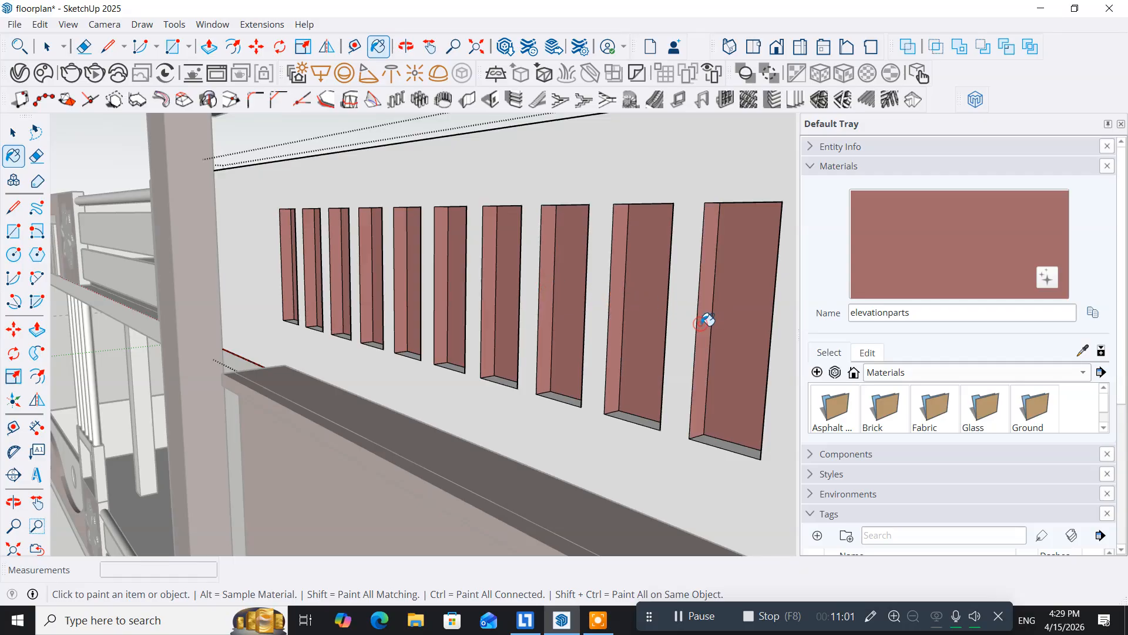
Paint the right inner side faces of all eleven parapet slots with the elevationparts material
mouse_move(383, 284)
middle_down()
mouse_move(445, 313)
mouse_move(632, 318)
mouse_move(487, 279)
mouse_move(307, 253)
mouse_move(411, 280)
mouse_move(566, 252)
mouse_move(556, 233)
middle_up()
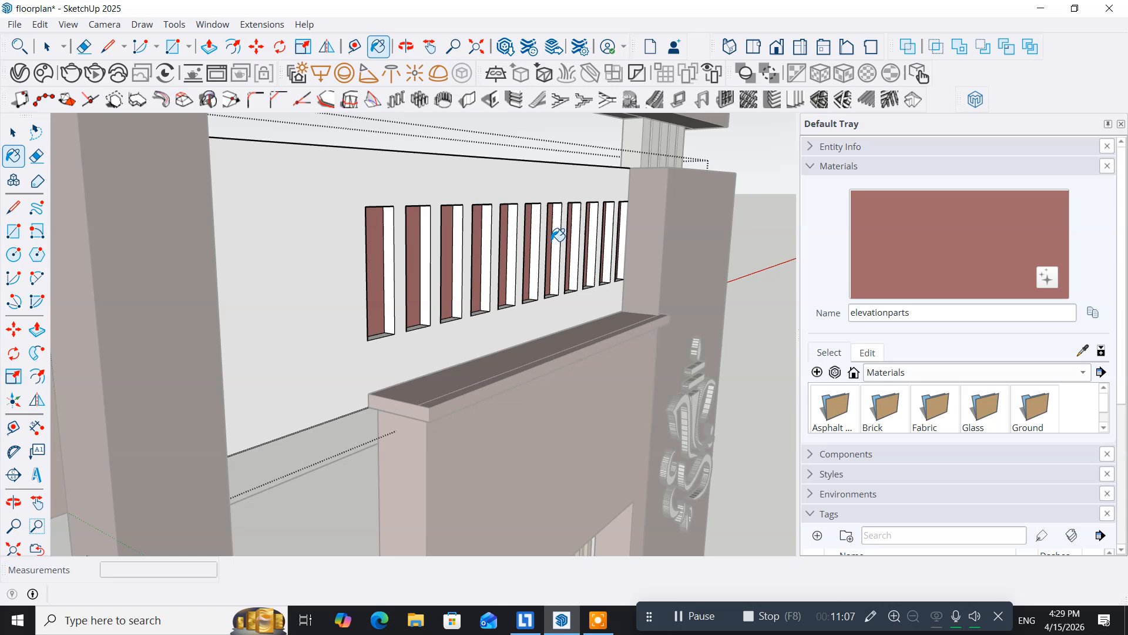
scroll(556, 234, up, 5)
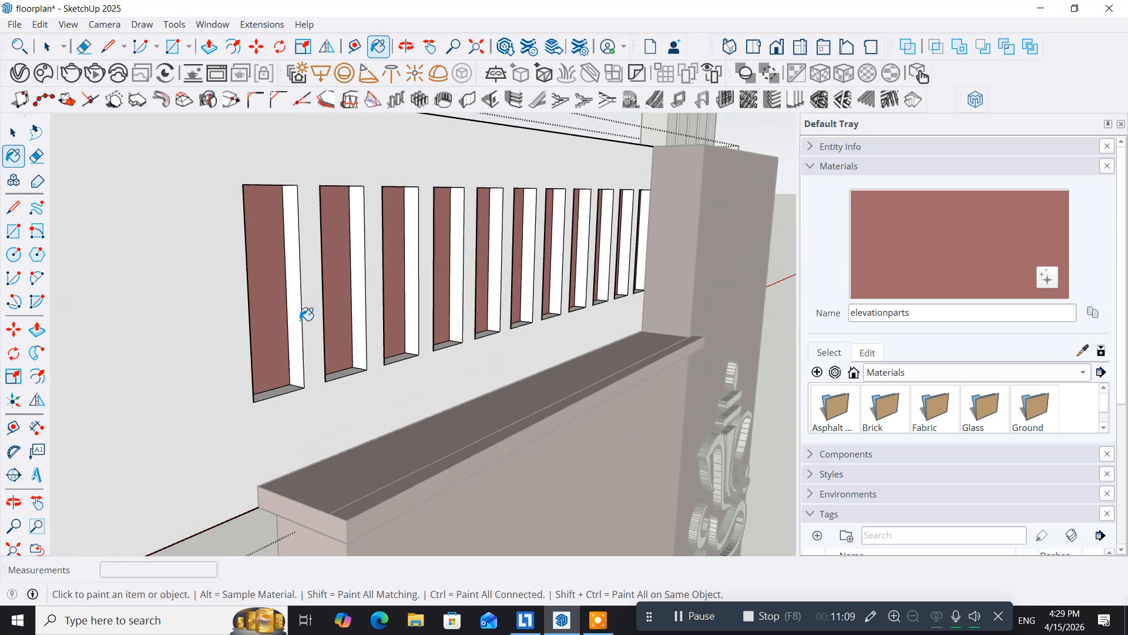
click(300, 313)
click(359, 293)
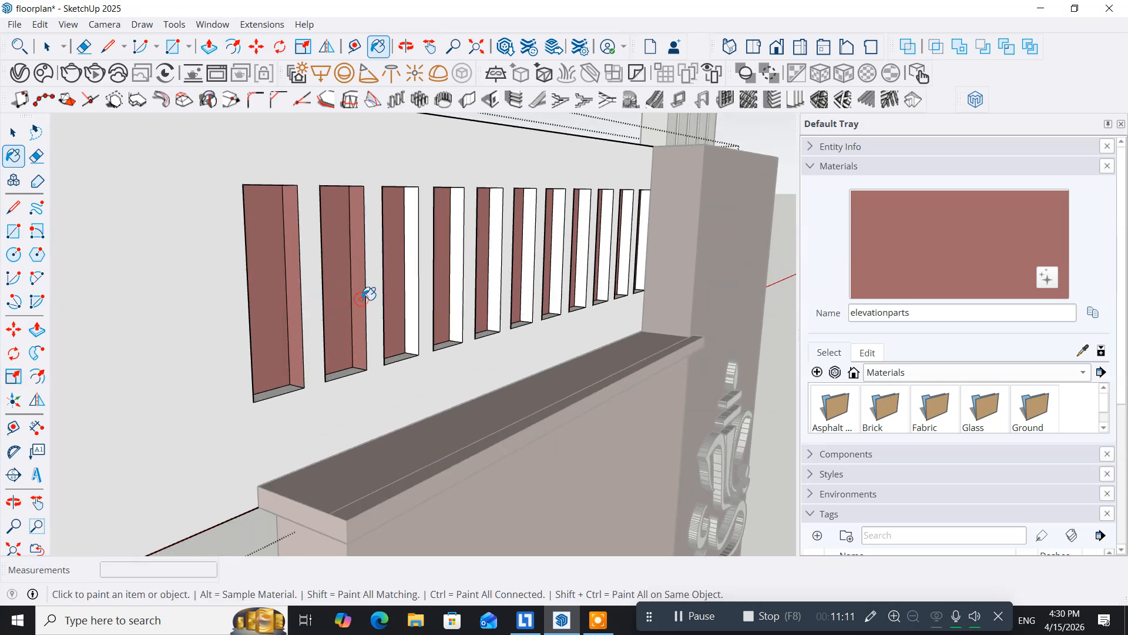
click(413, 278)
click(458, 268)
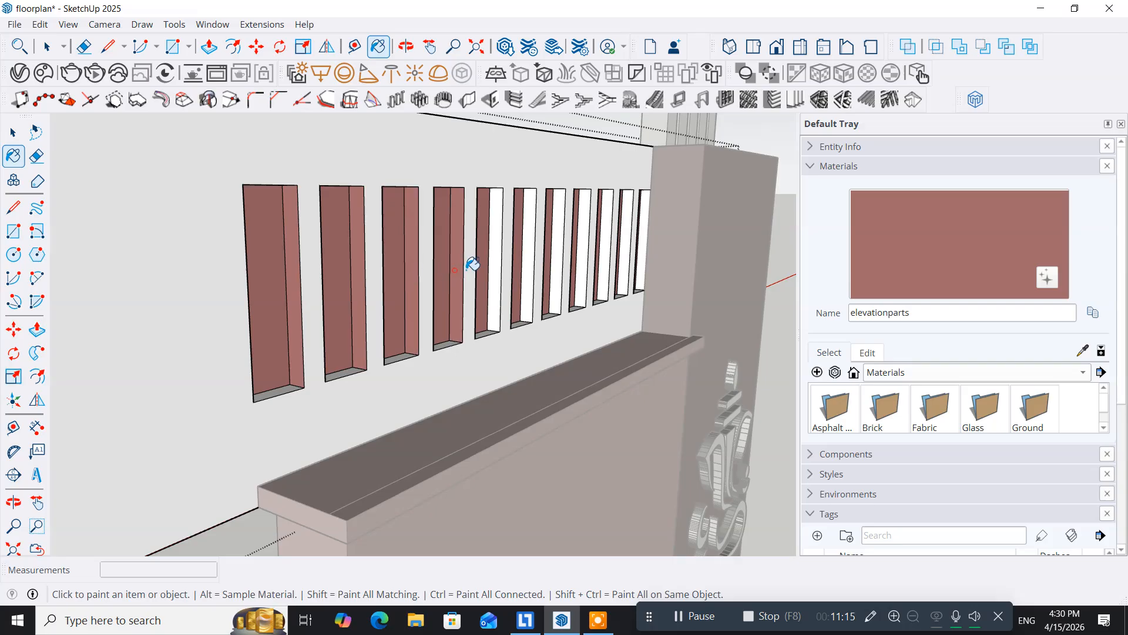
click(498, 258)
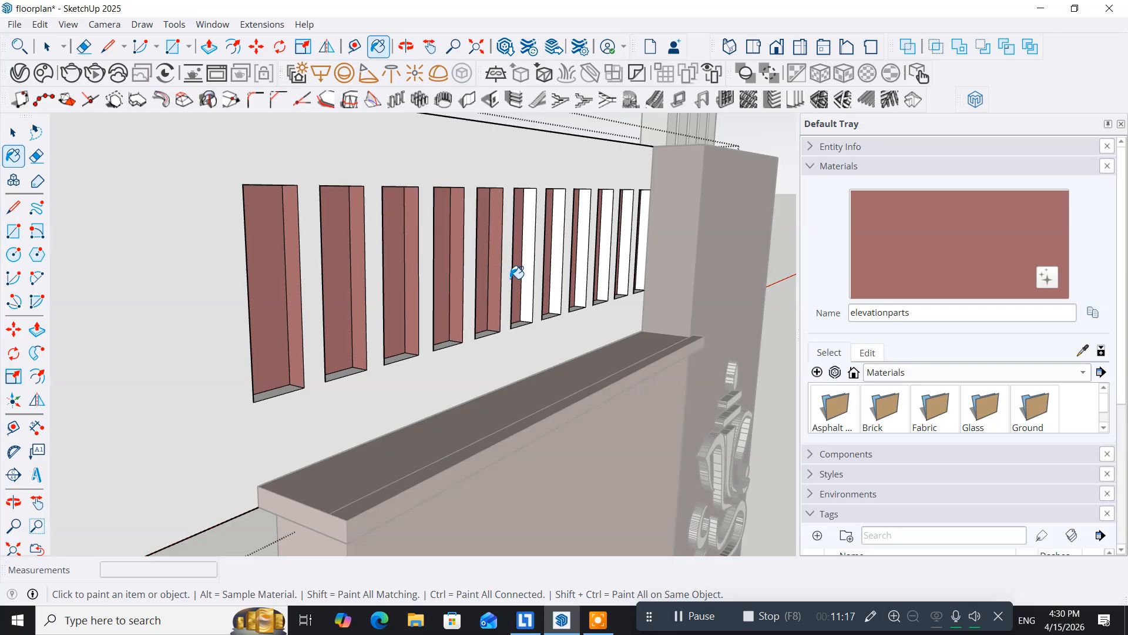
click(533, 262)
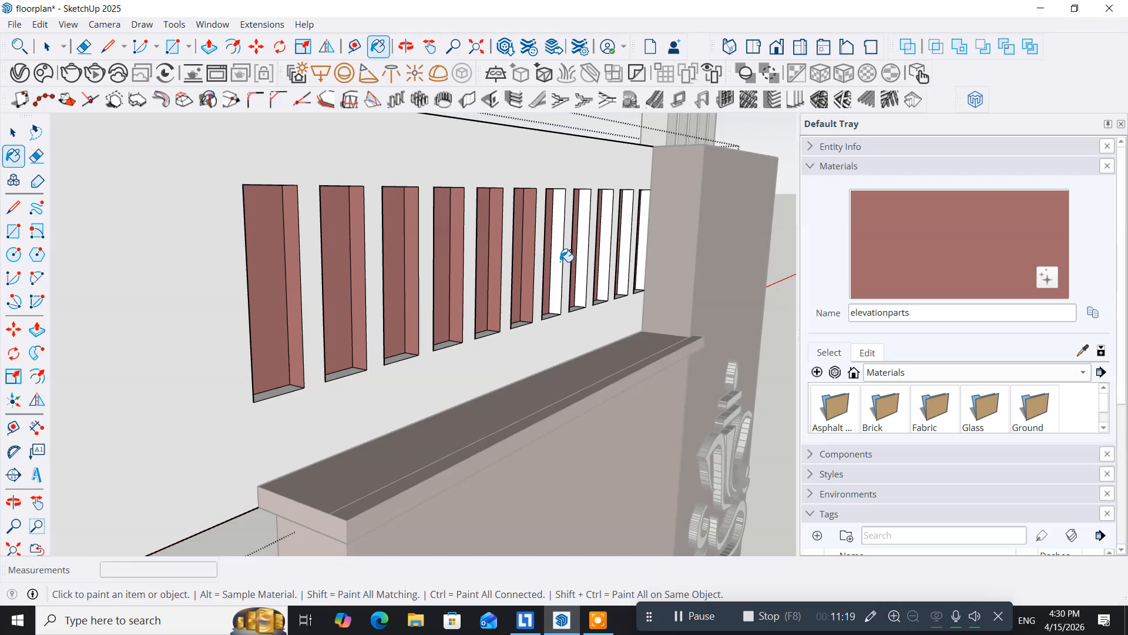
click(562, 258)
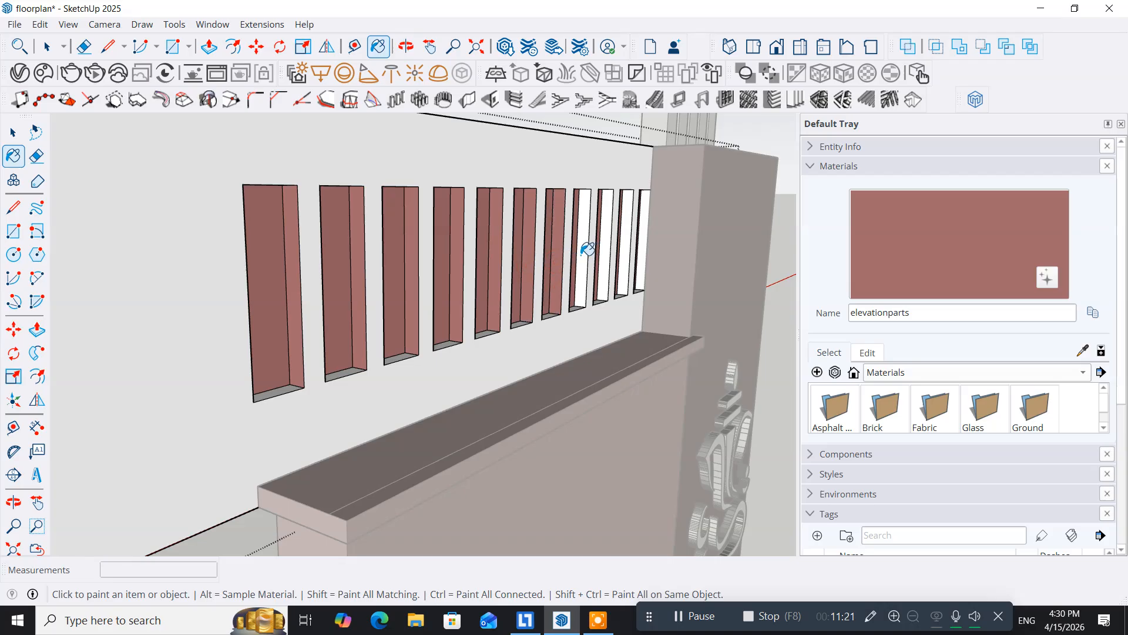
click(584, 251)
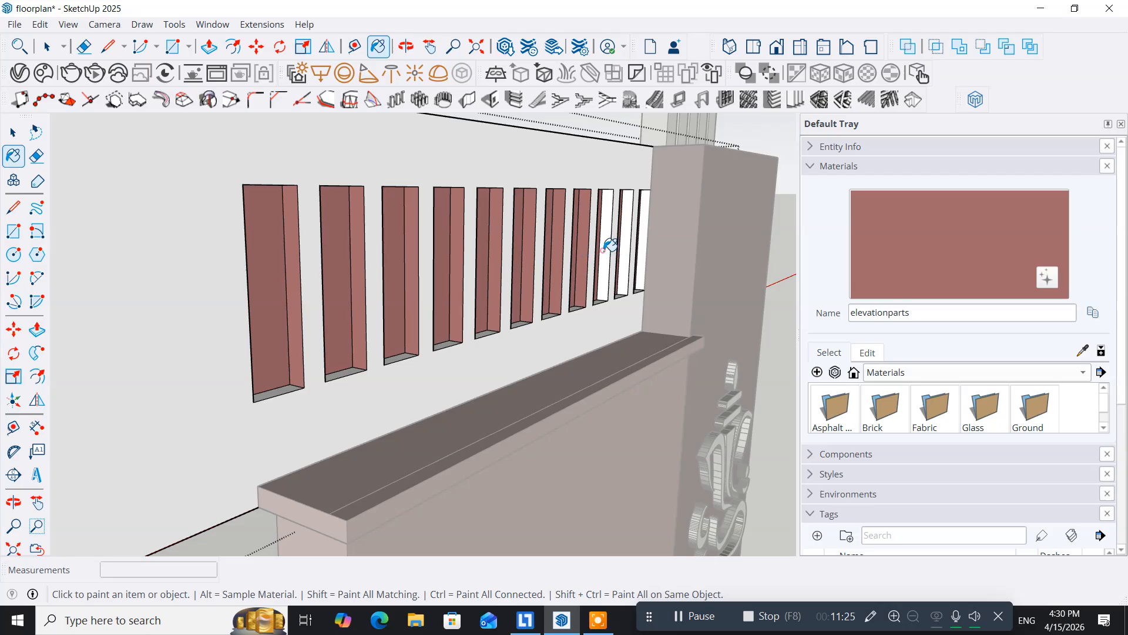
click(608, 246)
click(633, 239)
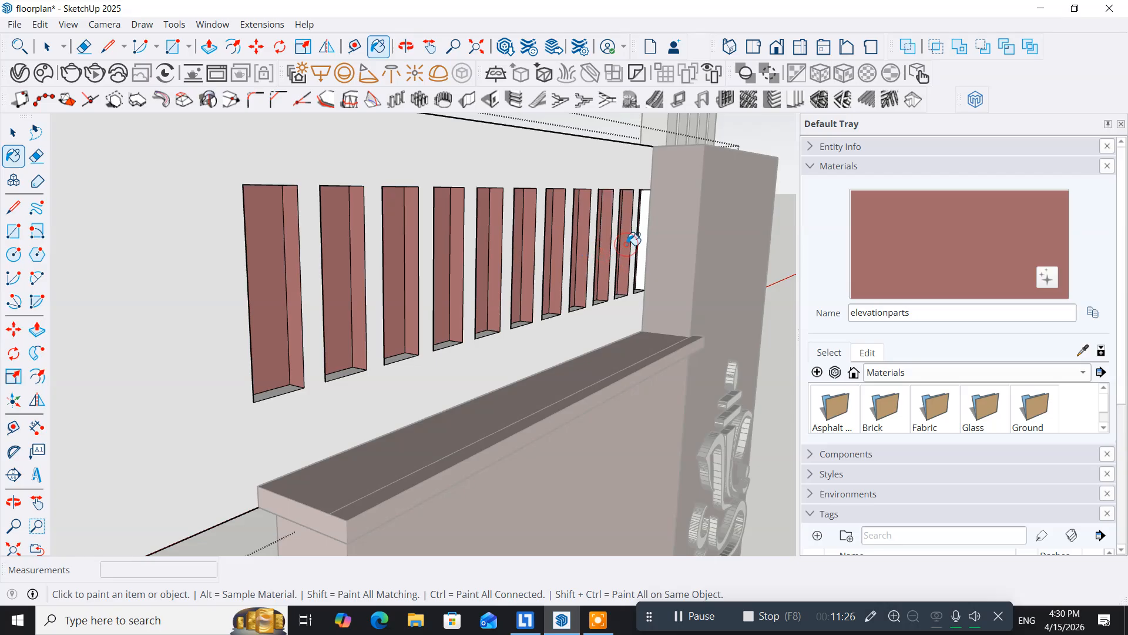
click(651, 221)
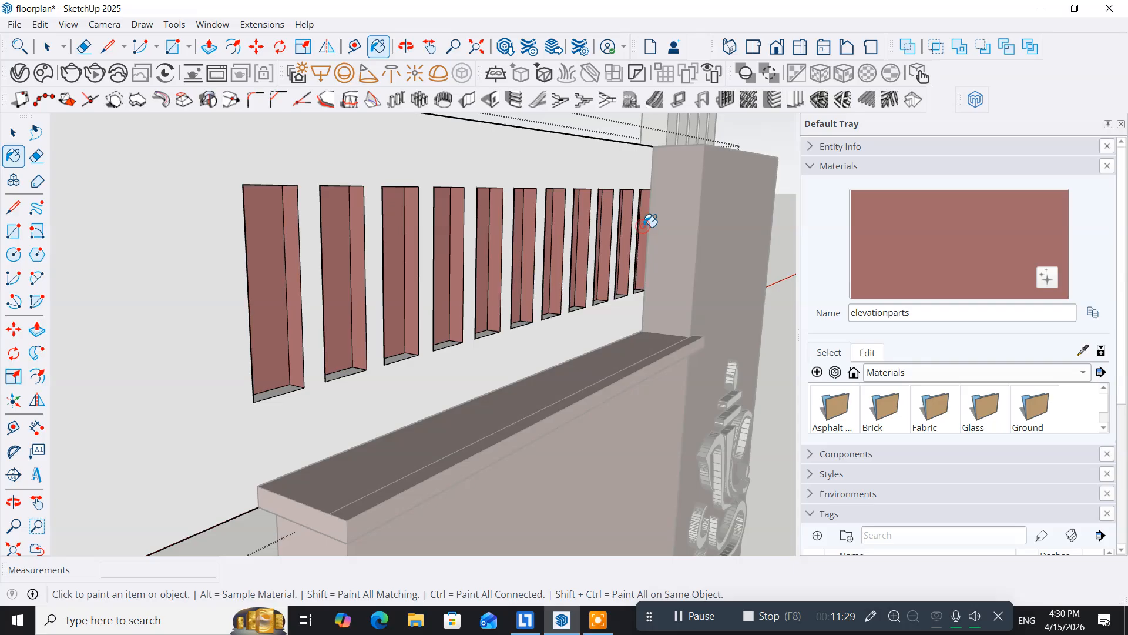
Paint the upper inner faces of all eleven parapet slots with the elevationparts material
mouse_move(428, 328)
middle_down()
mouse_move(416, 202)
mouse_move(486, 201)
mouse_move(468, 340)
mouse_move(466, 292)
mouse_move(460, 309)
middle_up()
key(o)
drag(385, 249, 435, 292)
middle_drag(435, 292, 411, 270)
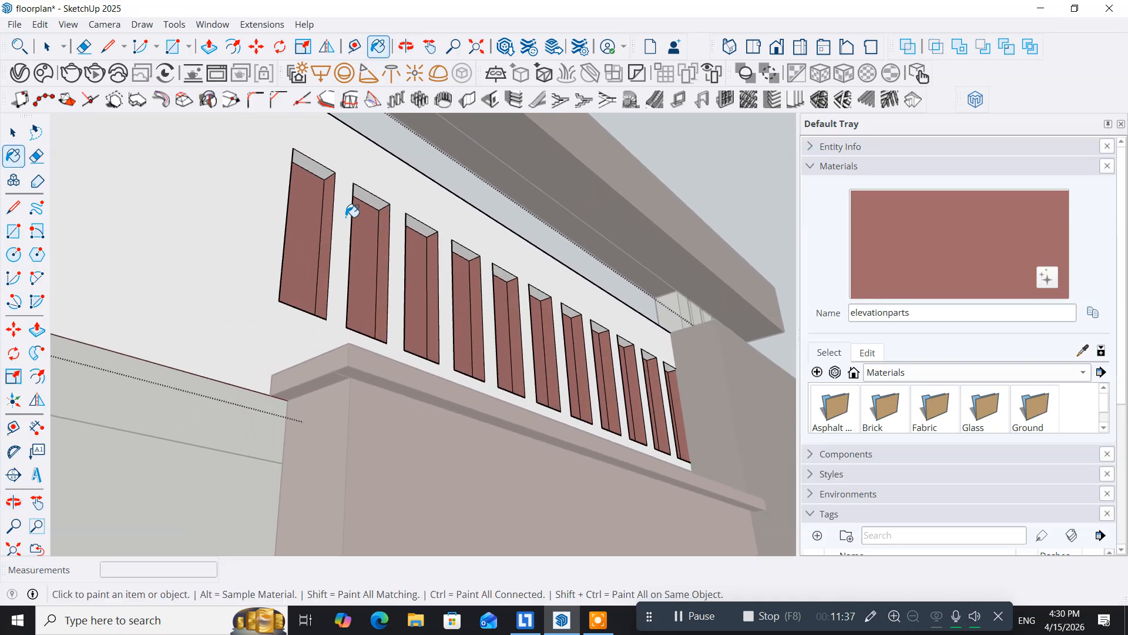
click(320, 171)
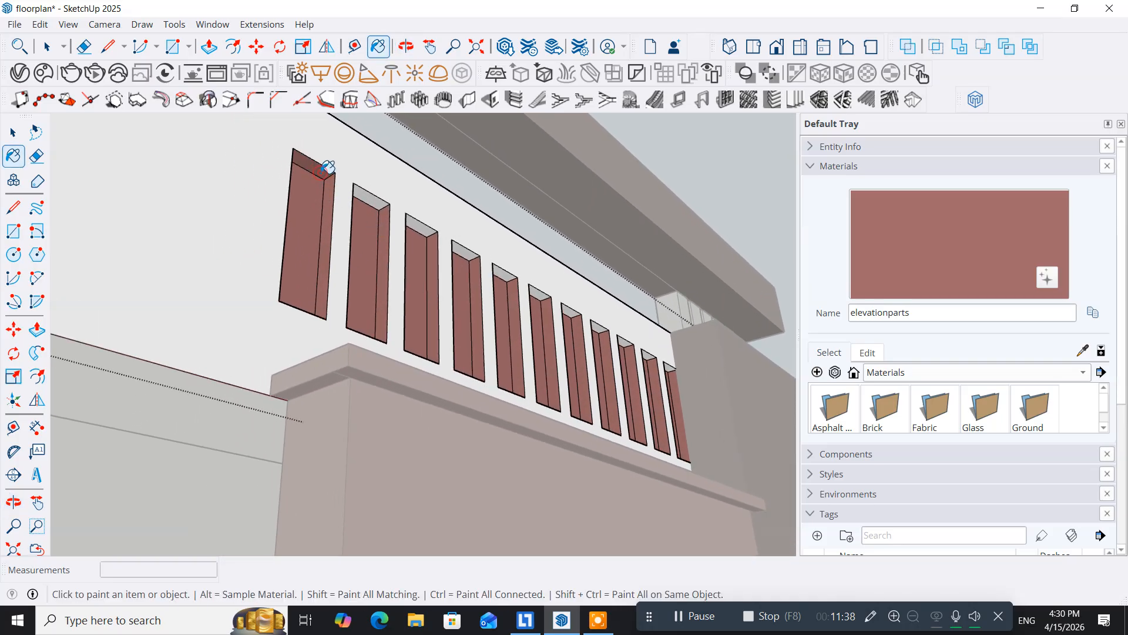
click(377, 195)
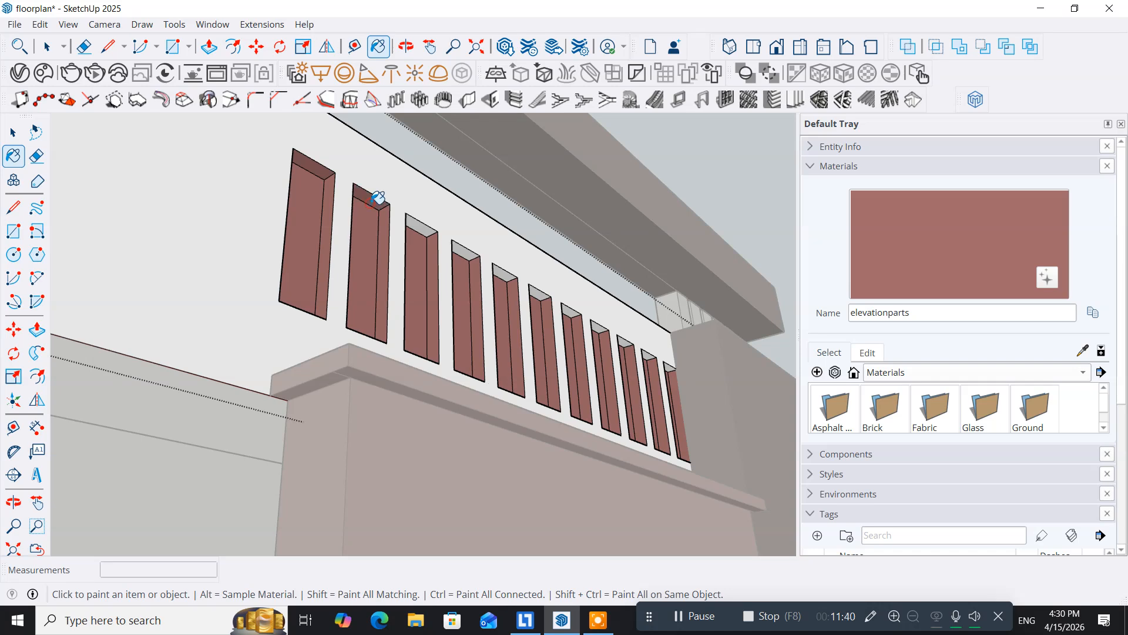
click(423, 227)
click(502, 278)
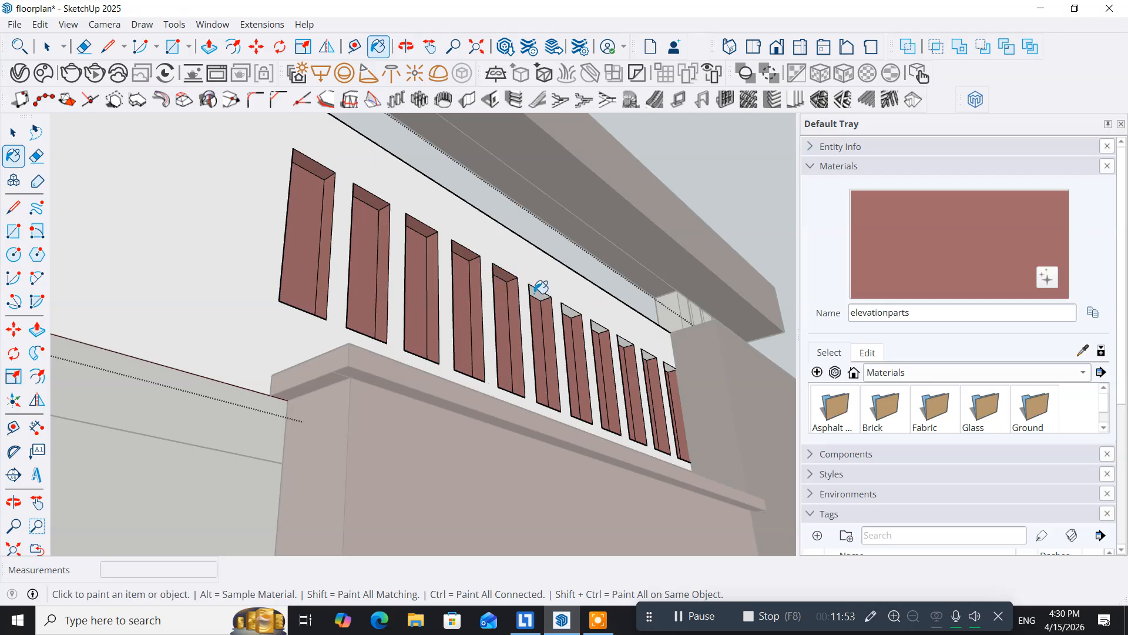
click(537, 295)
scroll(654, 340, up, 3)
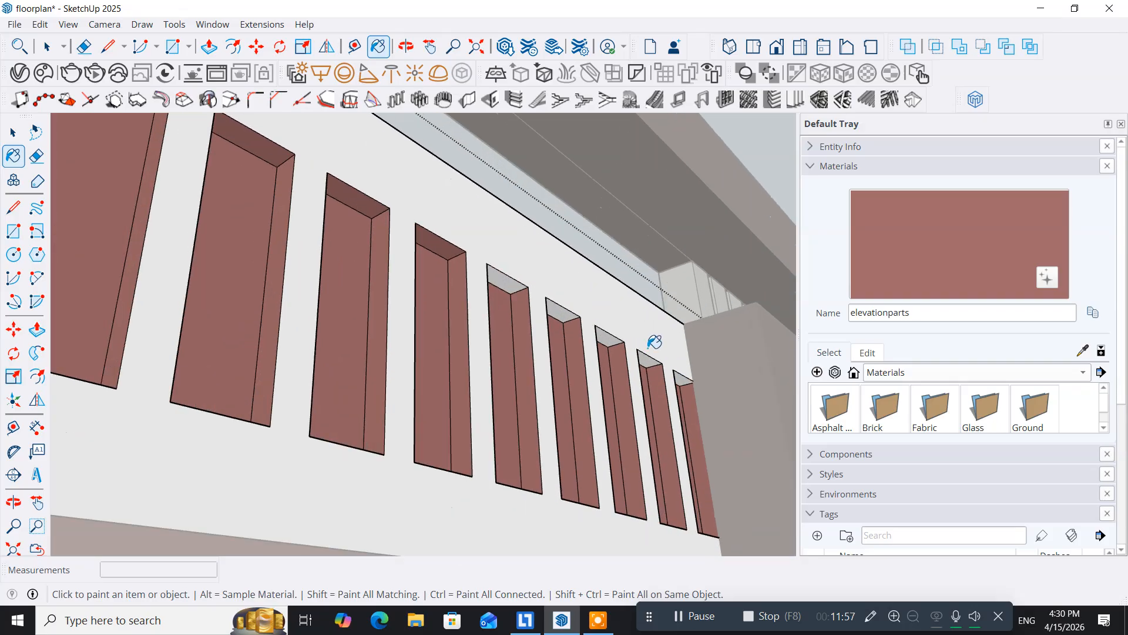
middle_drag(644, 356, 478, 307)
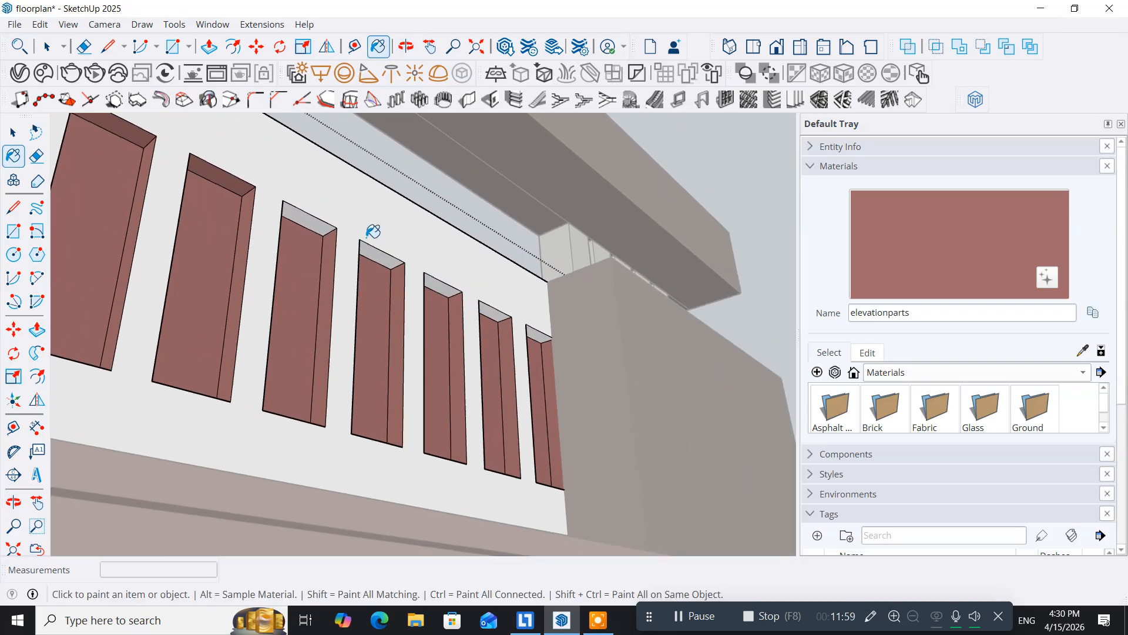
click(316, 221)
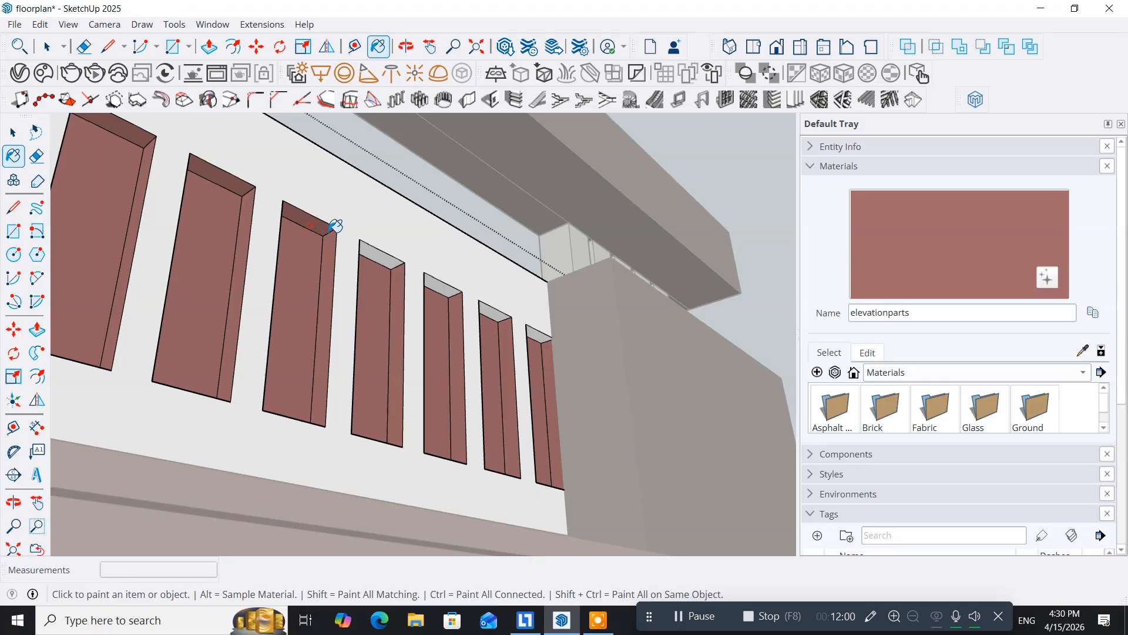
click(381, 253)
click(443, 286)
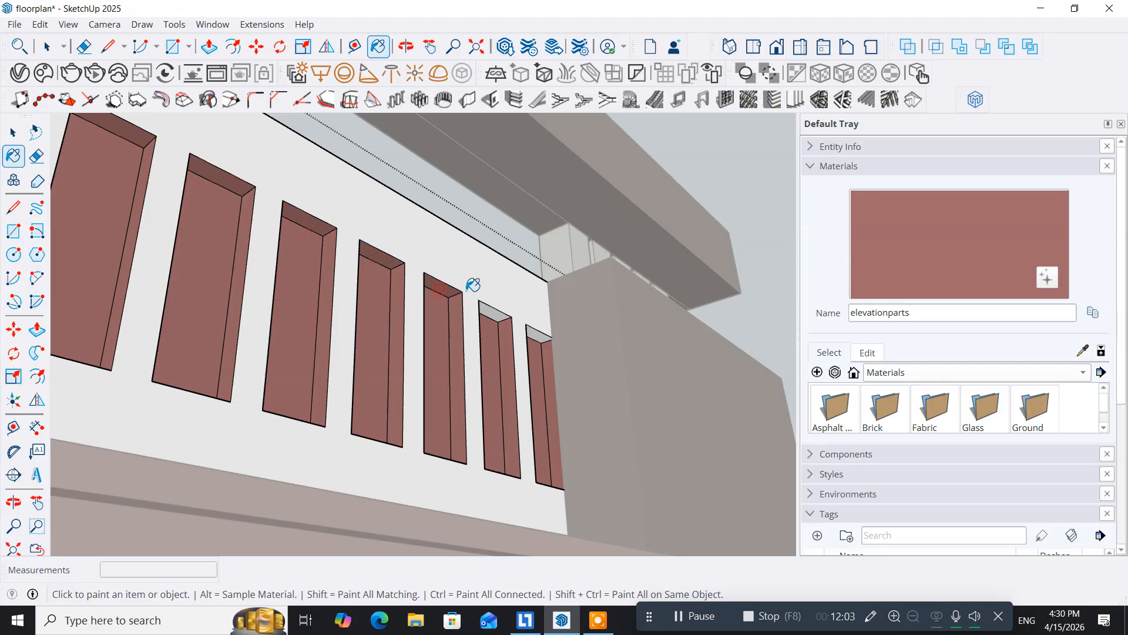
click(494, 311)
click(539, 327)
Paint the bottom sill faces of all eleven parapet slots with the elevationparts material
mouse_move(499, 322)
middle_down()
mouse_move(461, 522)
mouse_move(453, 239)
mouse_move(395, 378)
mouse_move(541, 251)
middle_up()
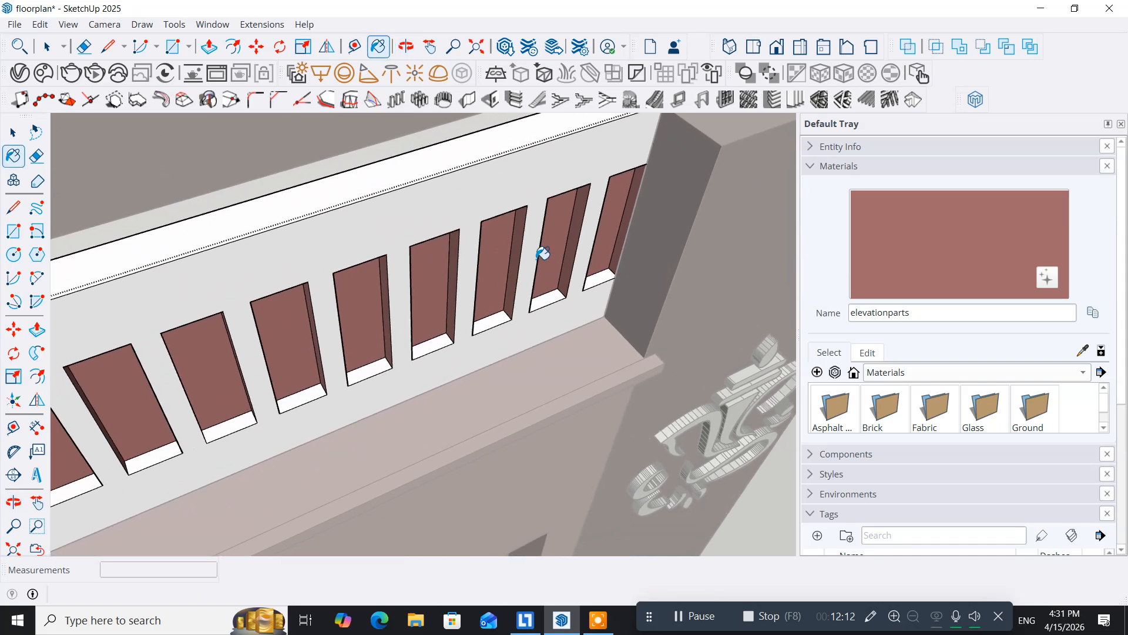
click(600, 280)
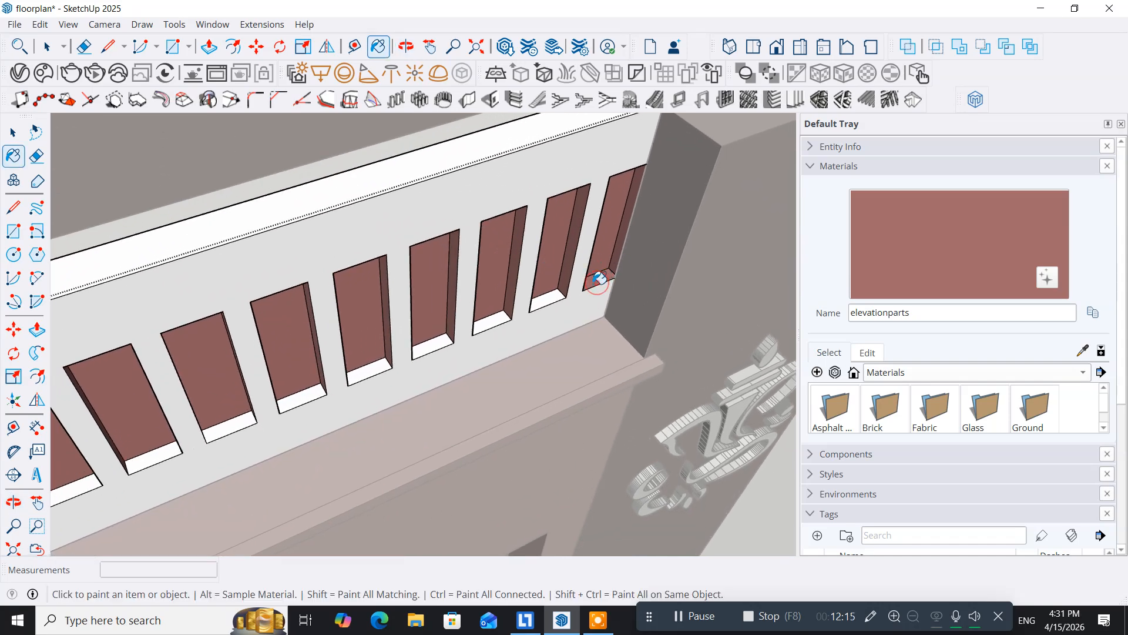
click(545, 301)
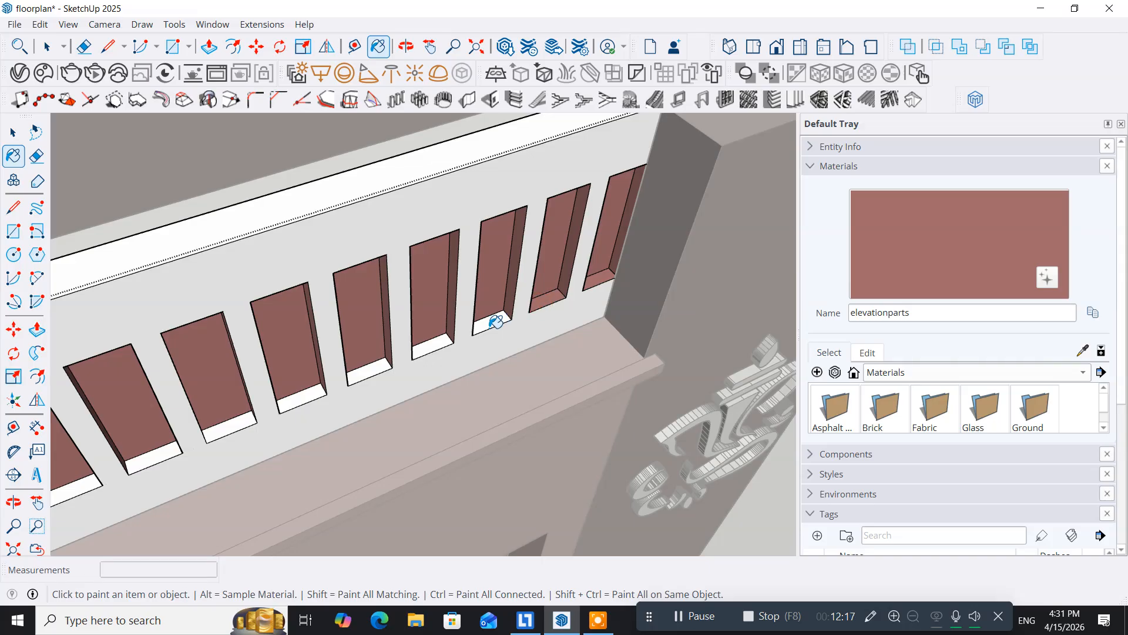
click(492, 322)
click(428, 344)
click(373, 365)
click(297, 396)
click(238, 422)
mouse_move(288, 387)
middle_down()
mouse_move(567, 196)
mouse_move(452, 256)
middle_up()
click(454, 257)
click(374, 281)
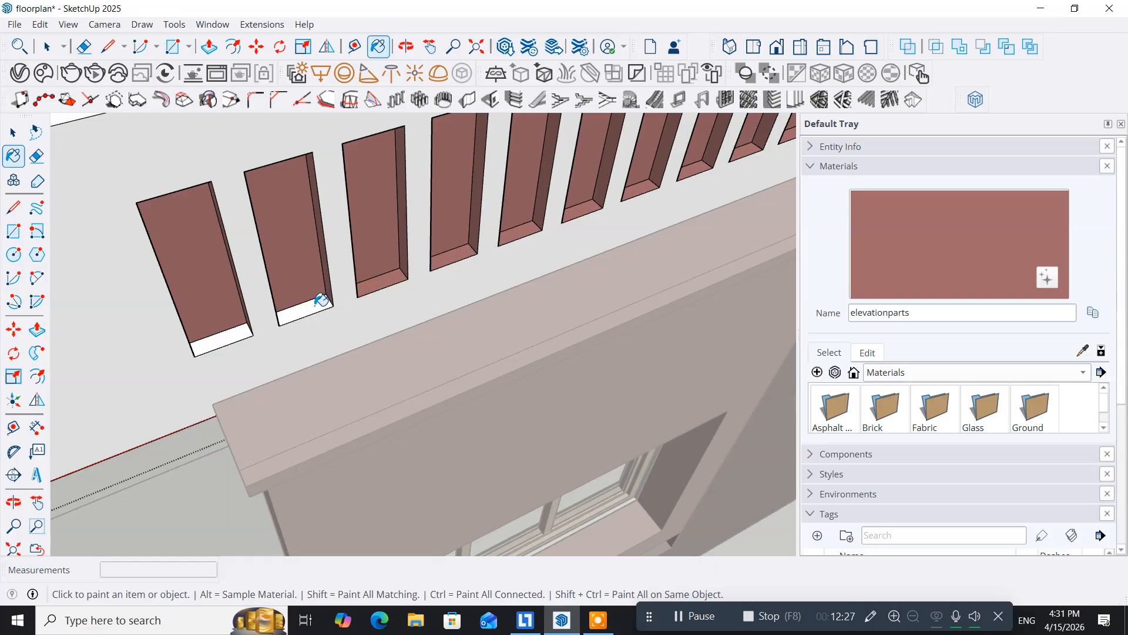
click(317, 303)
click(235, 327)
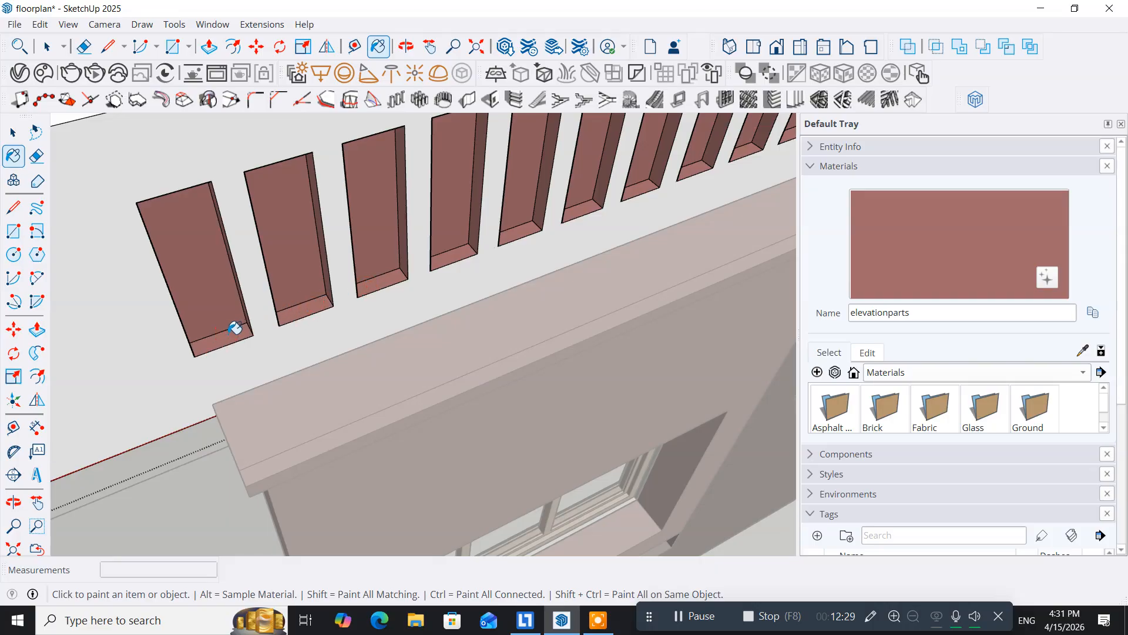
Close the slotted parapet wall group and return to the whole house model
scroll(433, 286, down, 6)
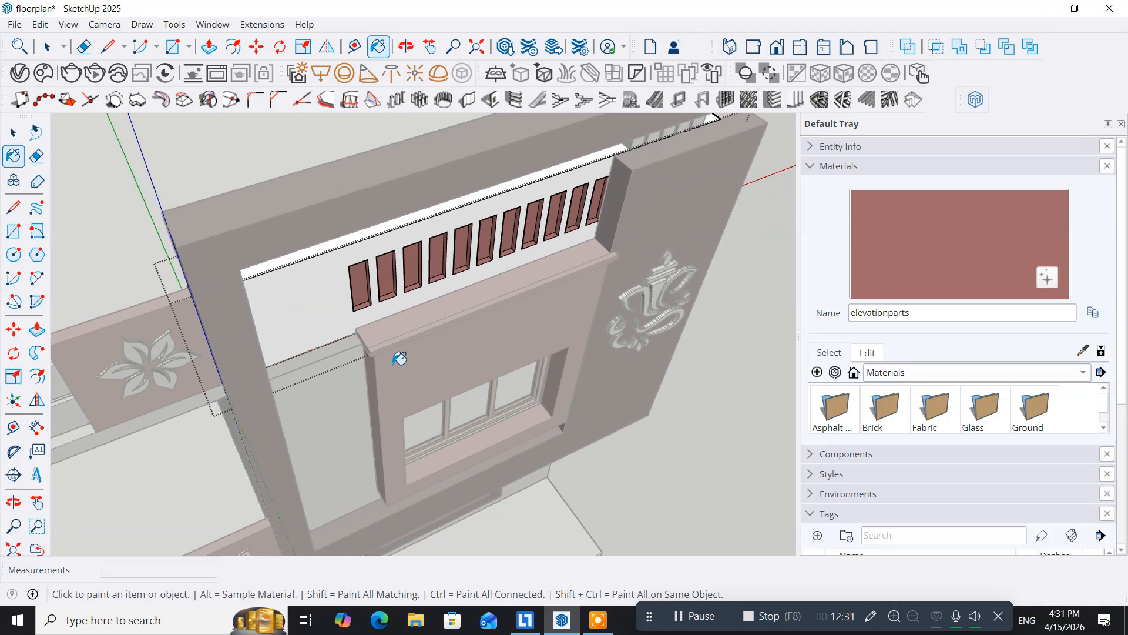
middle_drag(372, 298, 370, 216)
scroll(405, 222, down, 8)
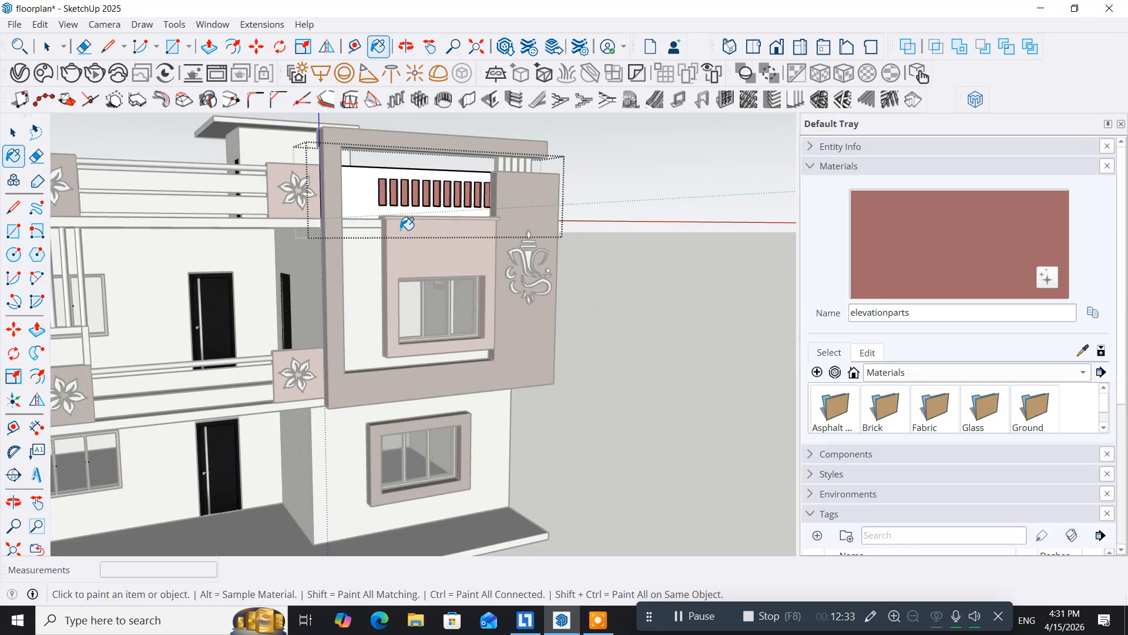
mouse_move(398, 234)
middle_down()
mouse_move(367, 294)
mouse_move(476, 278)
middle_up()
click(13, 131)
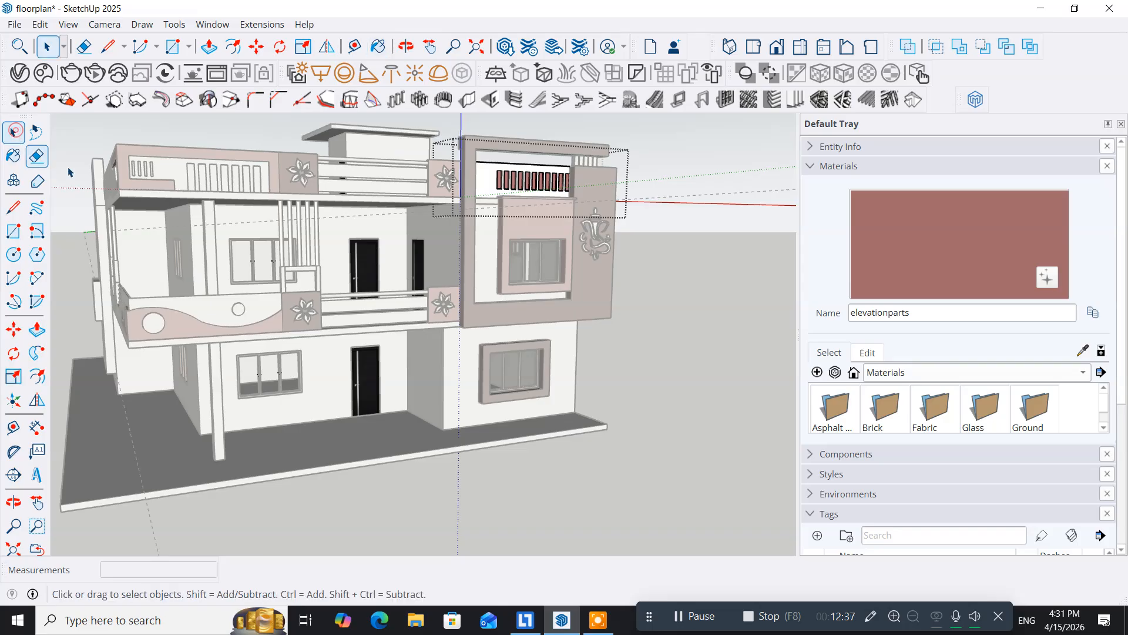
click(703, 273)
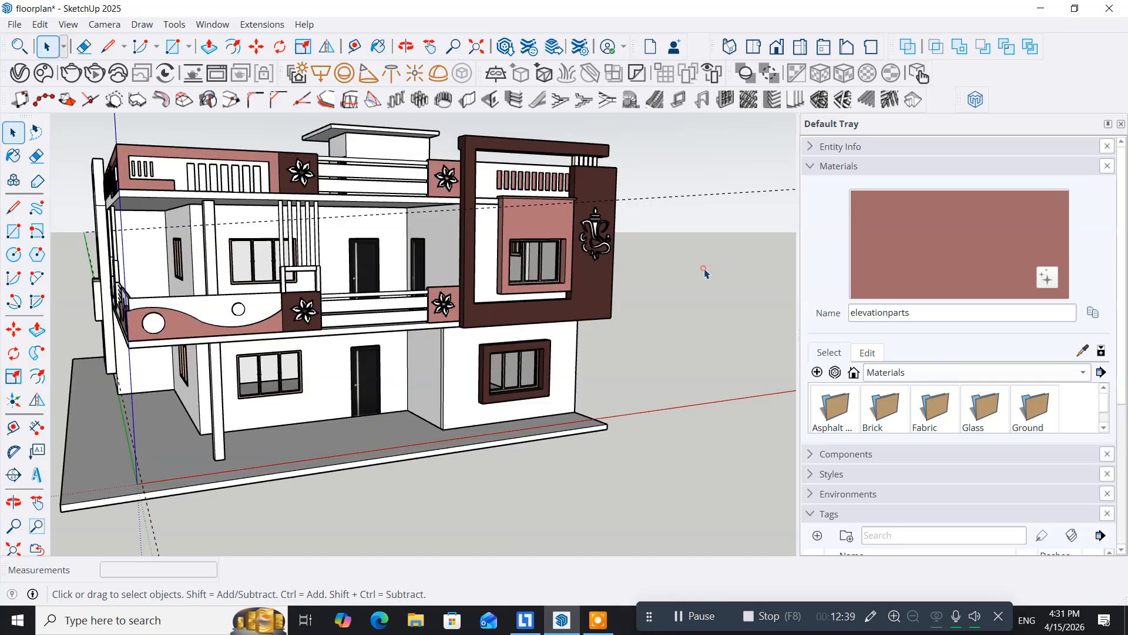
middle_drag(457, 474, 552, 472)
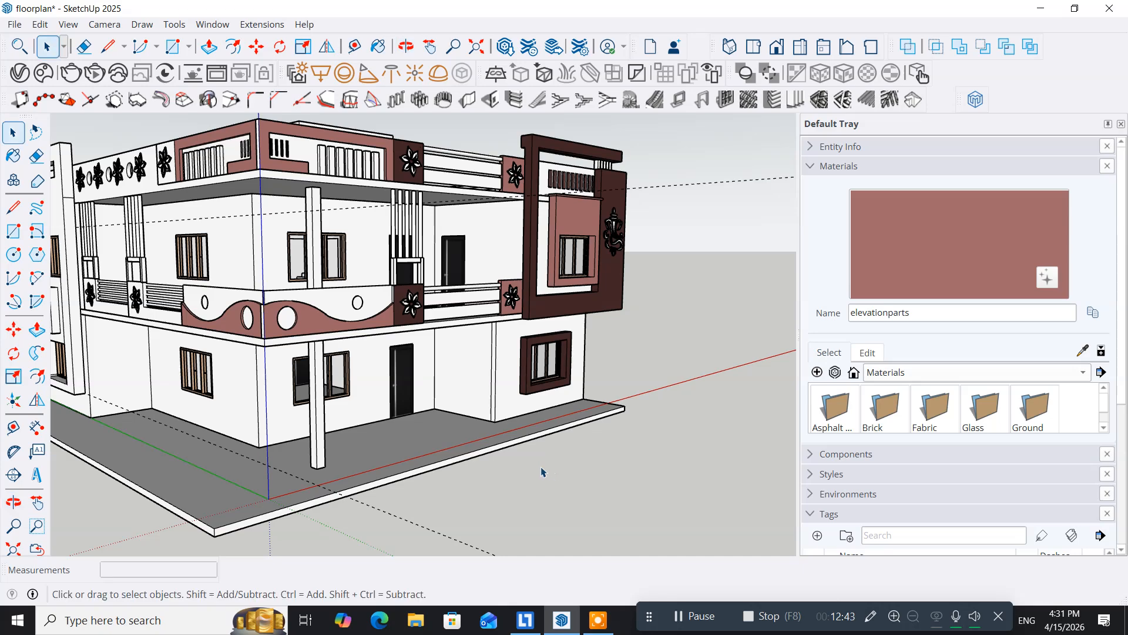
middle_drag(303, 403, 294, 341)
middle_drag(169, 310, 362, 326)
scroll(325, 292, up, 3)
scroll(325, 292, up, 2)
click(394, 268)
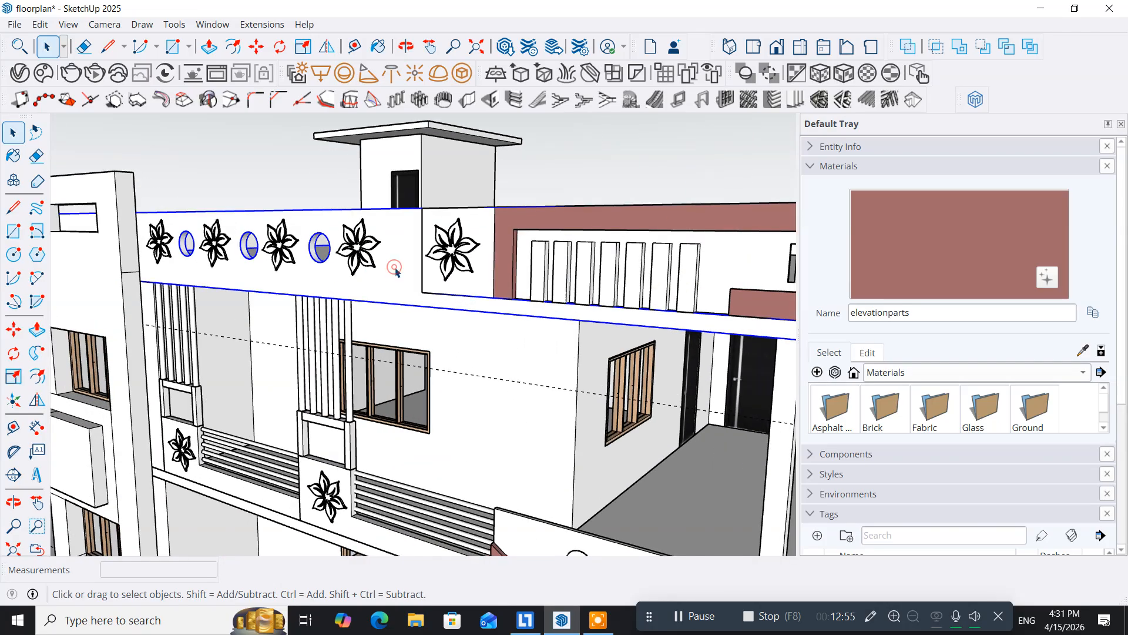
double_click(390, 271)
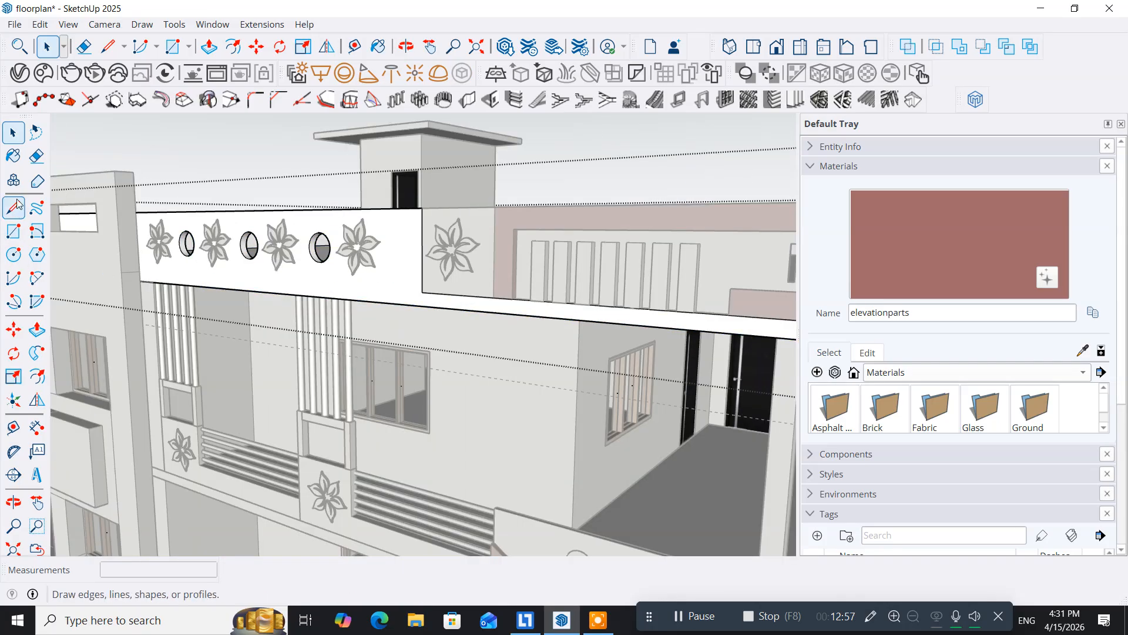
click(11, 131)
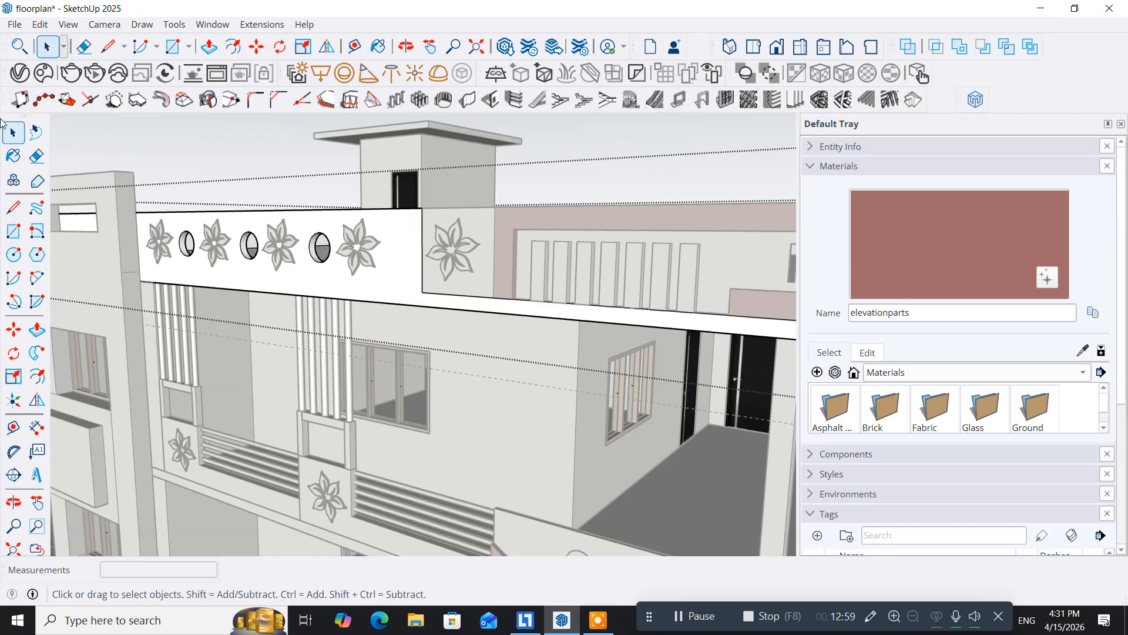
click(11, 130)
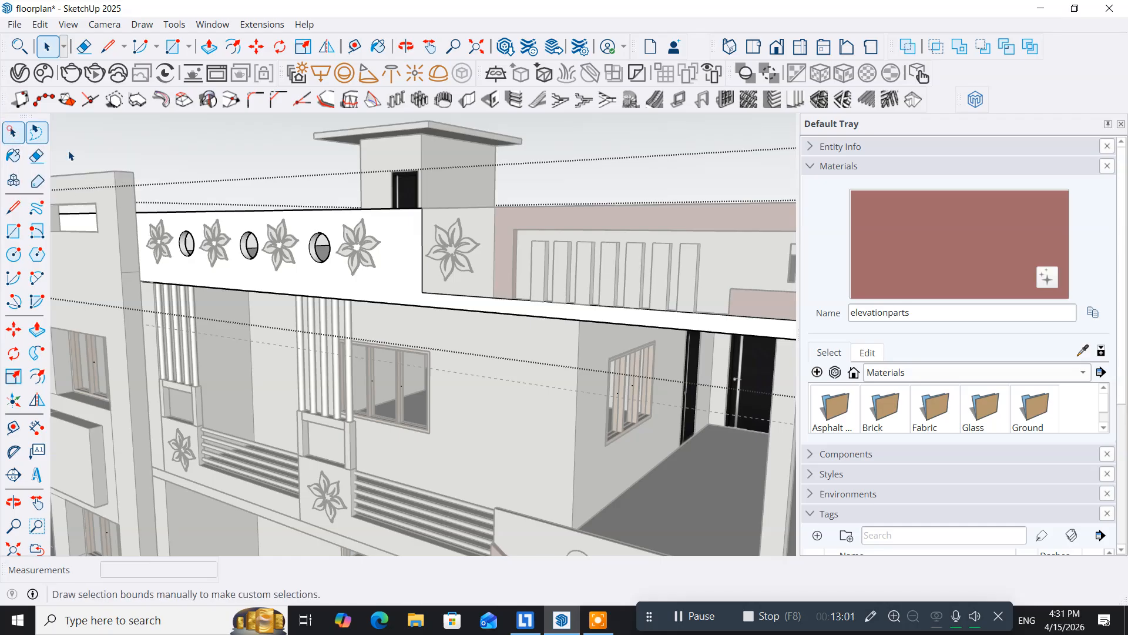
click(203, 155)
Sample the dark brown windows frame material from the large frame around the projecting window
scroll(317, 312, down, 5)
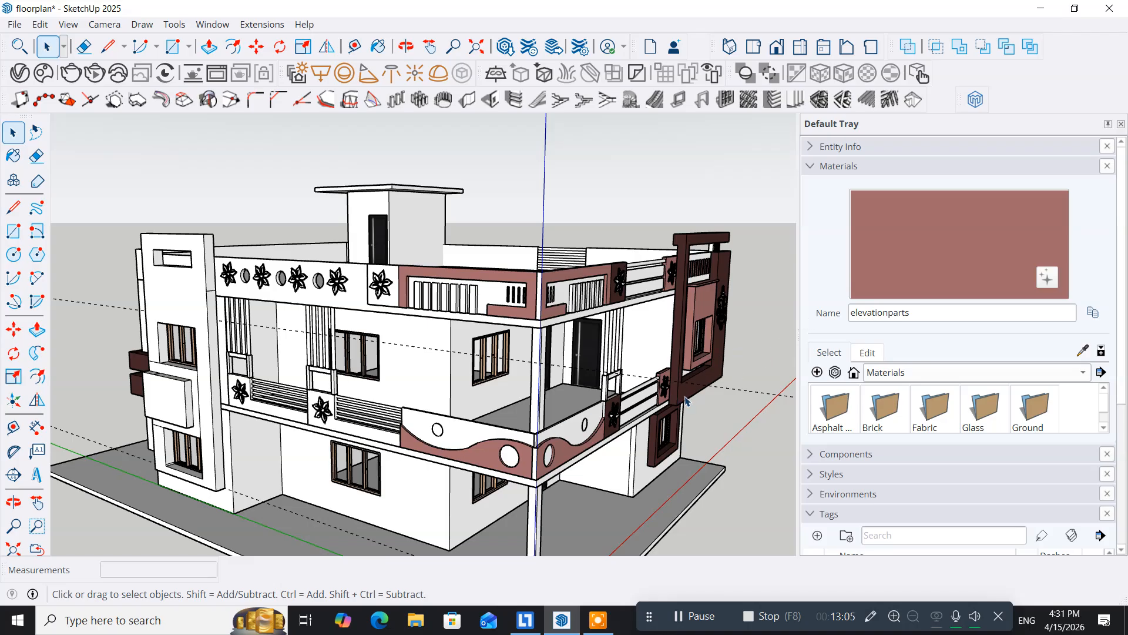
click(13, 155)
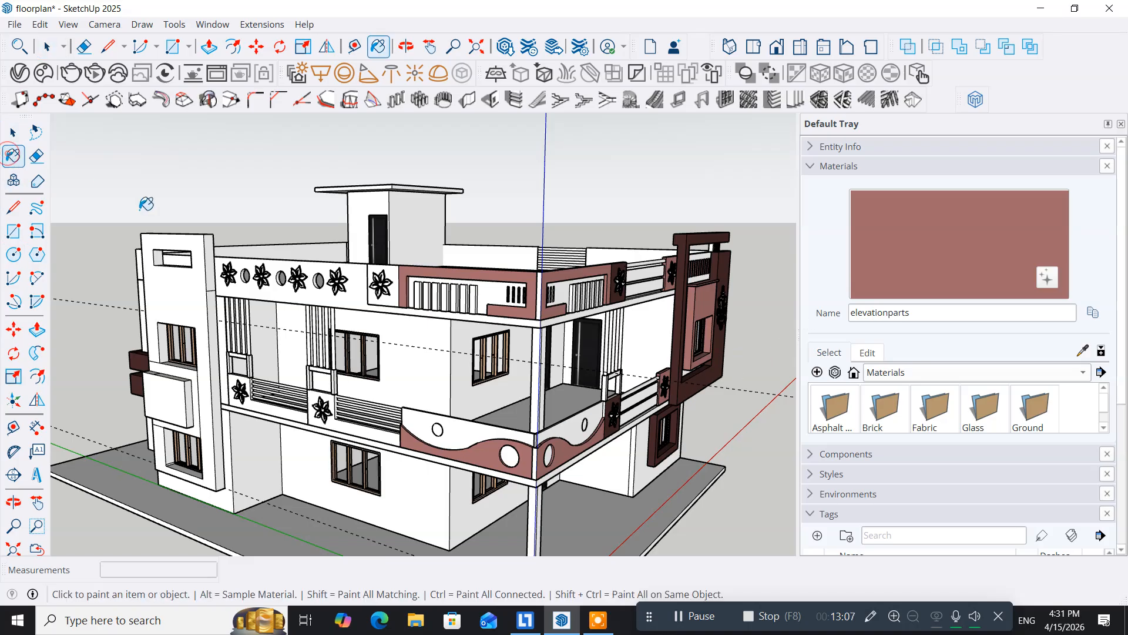
alt+click(690, 388)
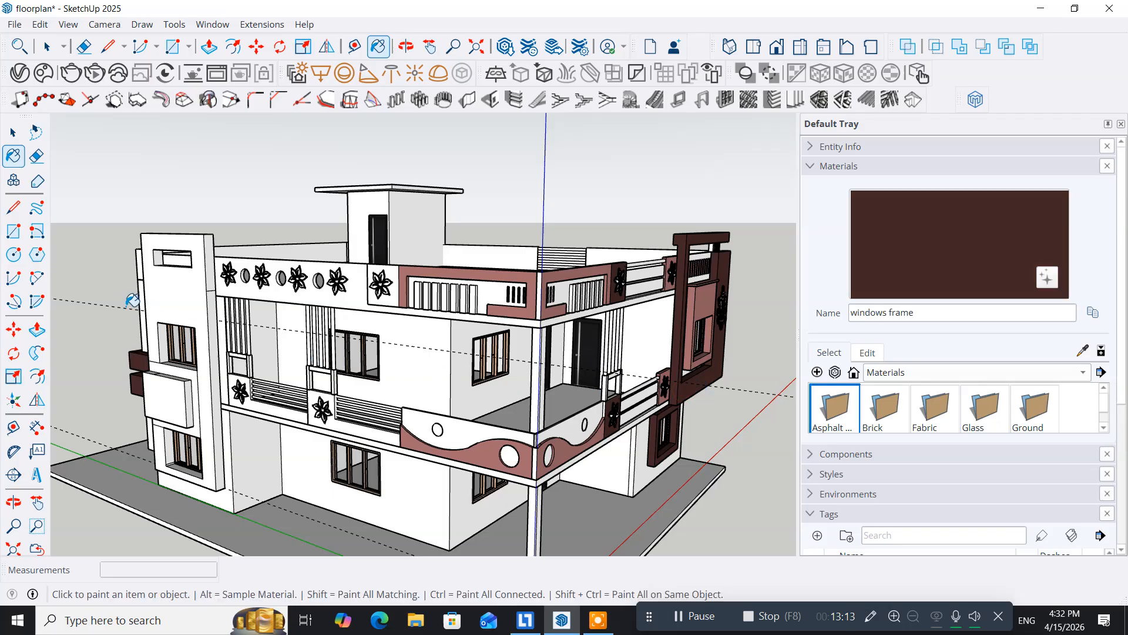
Open the roof parapet wall group with the flowers and round holes for editing
click(12, 140)
click(12, 140)
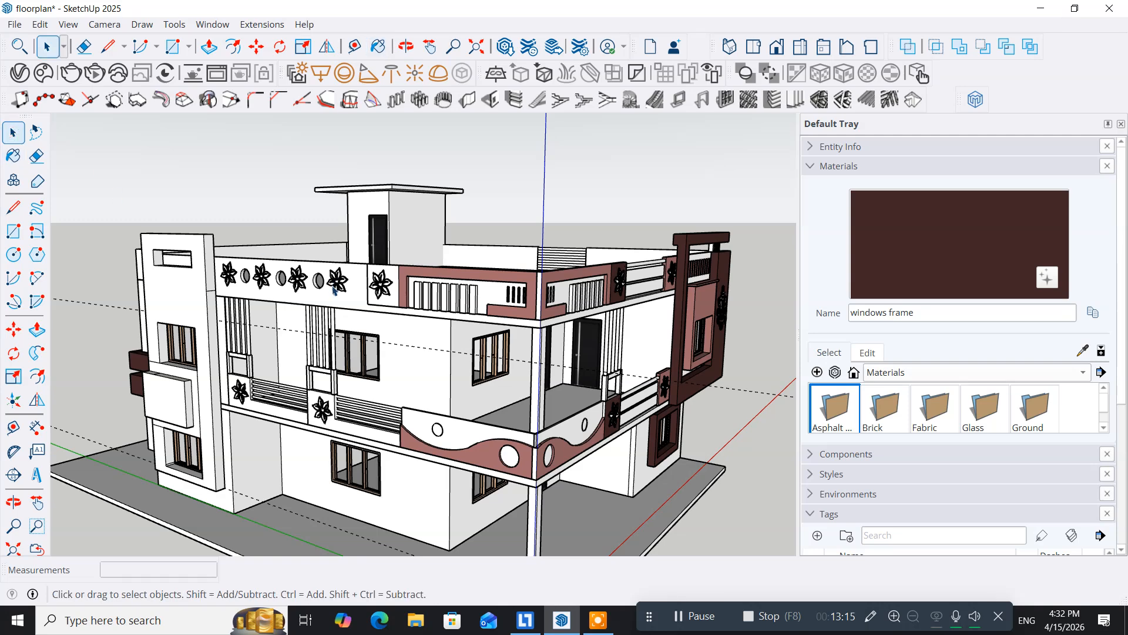
scroll(333, 289, up, 4)
double_click(307, 305)
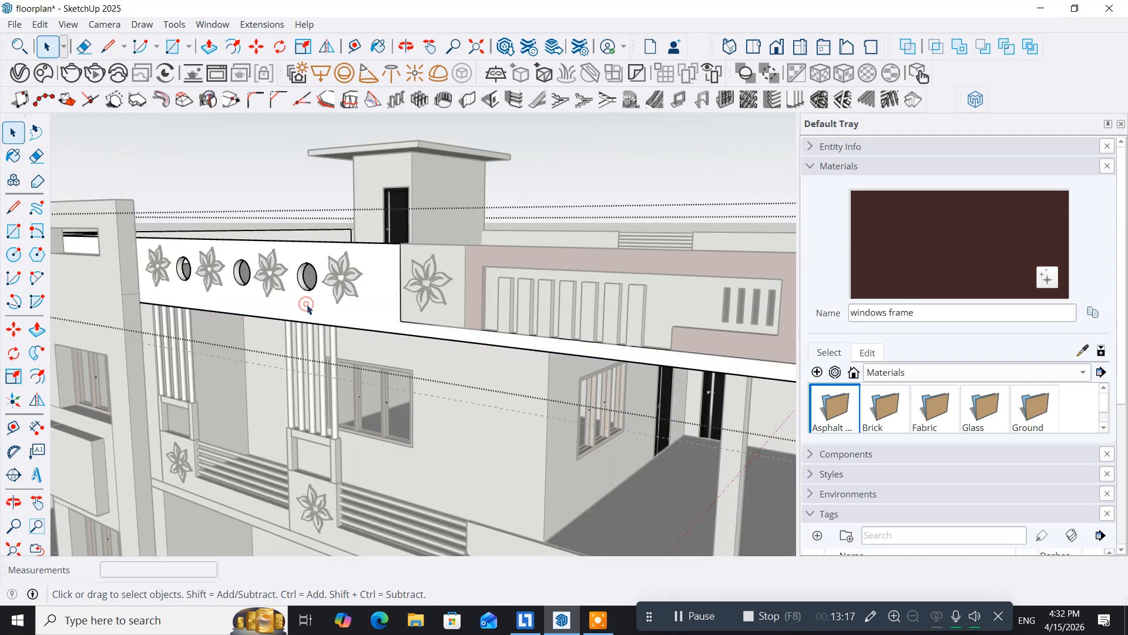
Try to paint the parapet's undivided front face with the windows frame material, and undo the fill
click(13, 156)
click(293, 254)
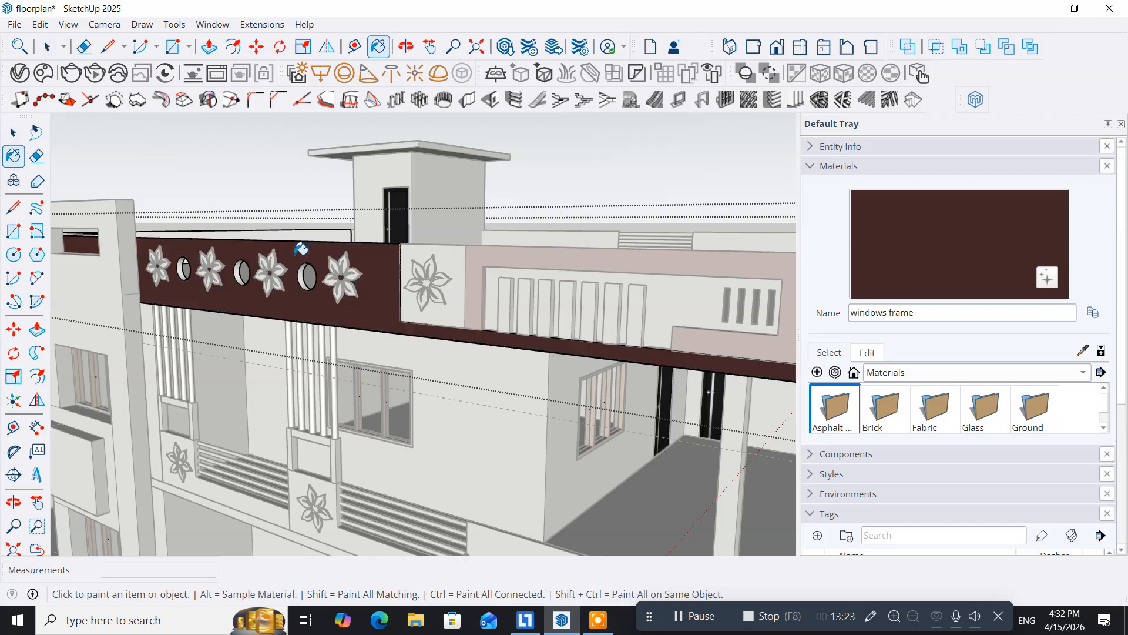
key(ctrl)
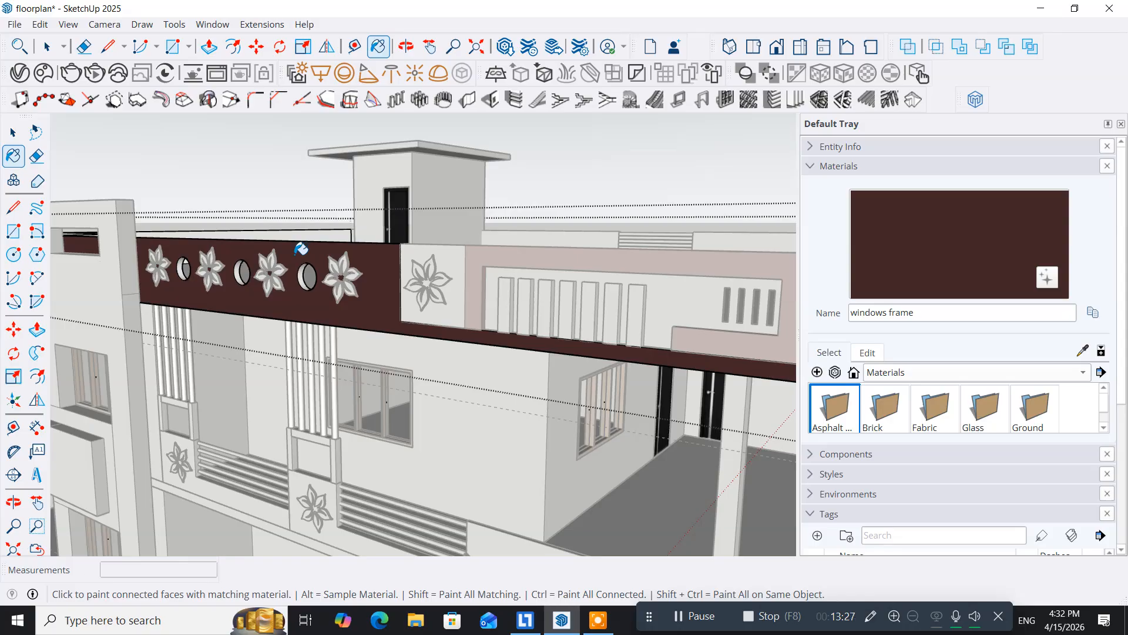
key(ctrl+z)
Draw a 6" vertical line from the flower panel's lower corner to the parapet's bottom edge to split the front face
scroll(421, 324, up, 3)
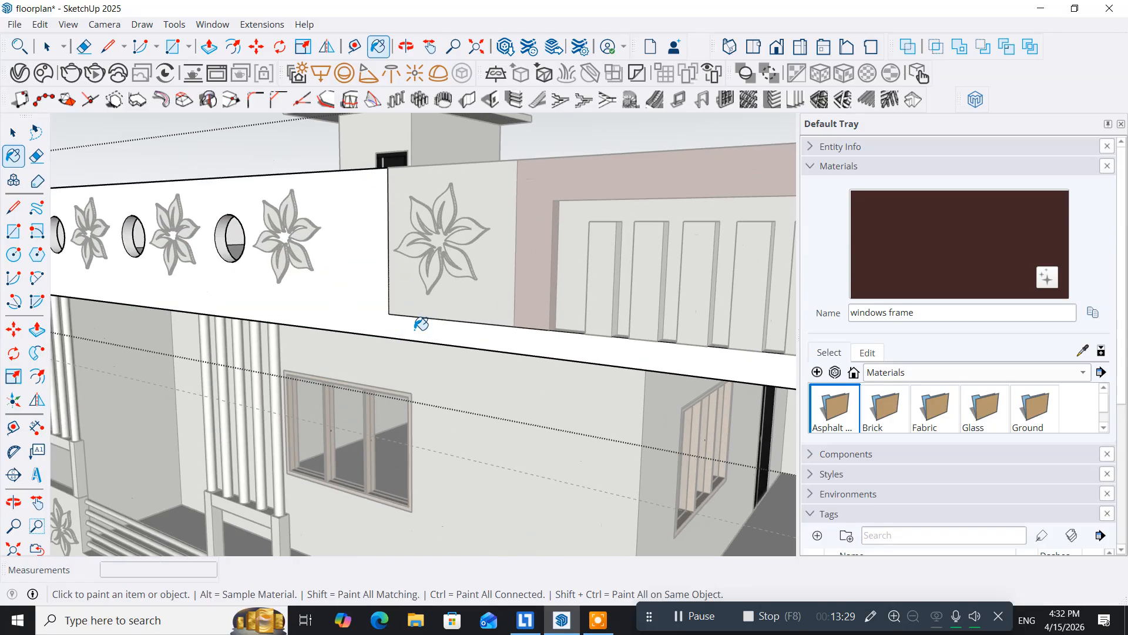
scroll(421, 324, up, 4)
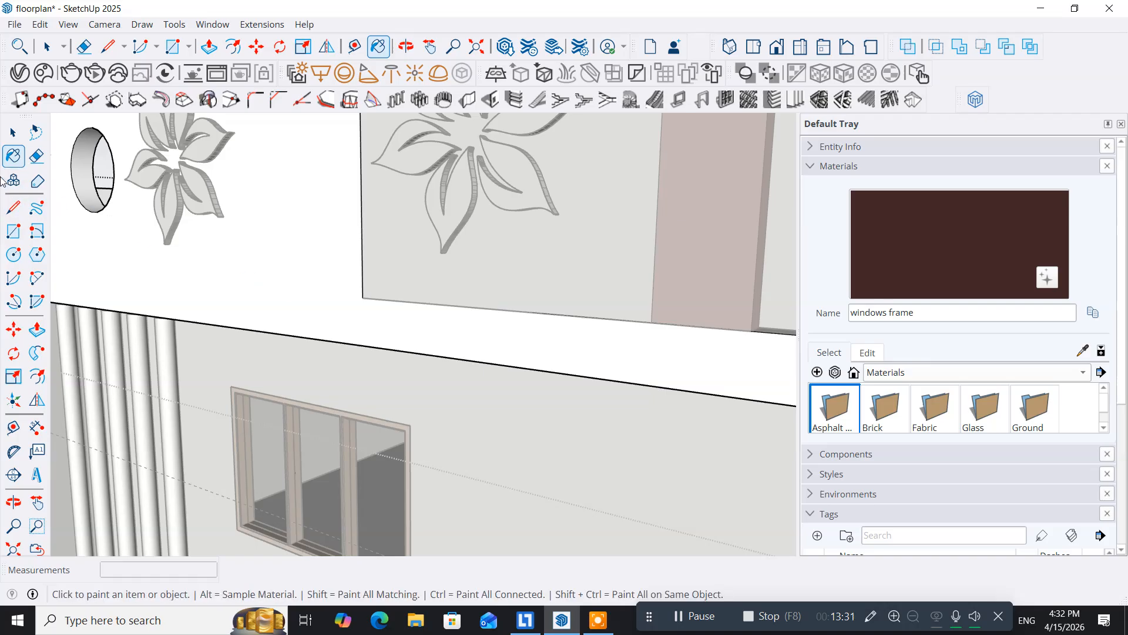
click(13, 207)
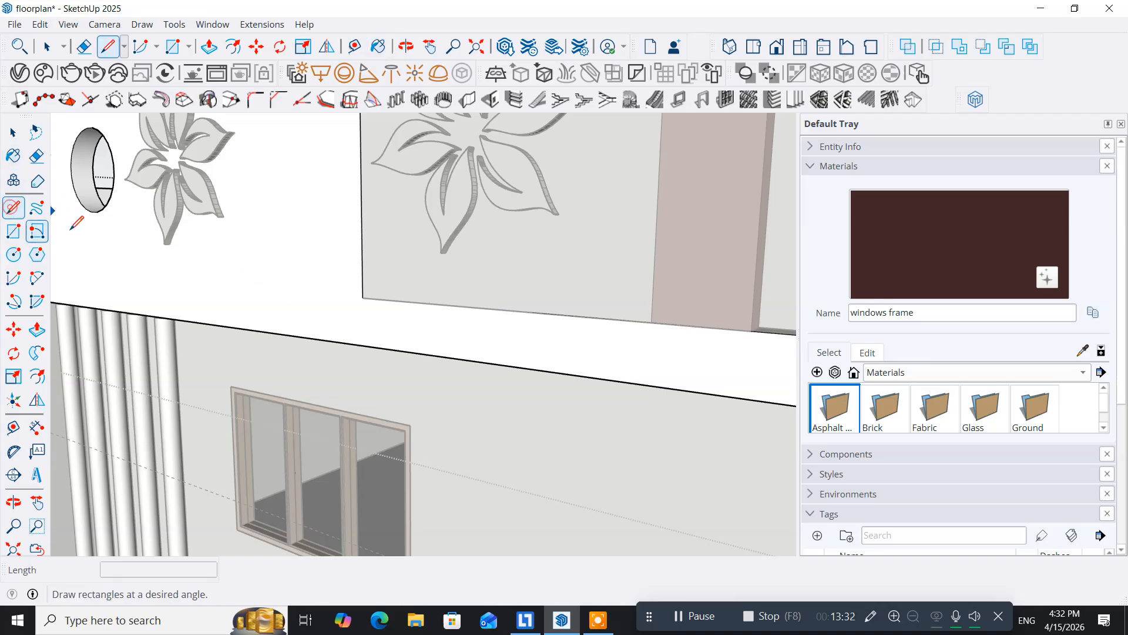
click(363, 297)
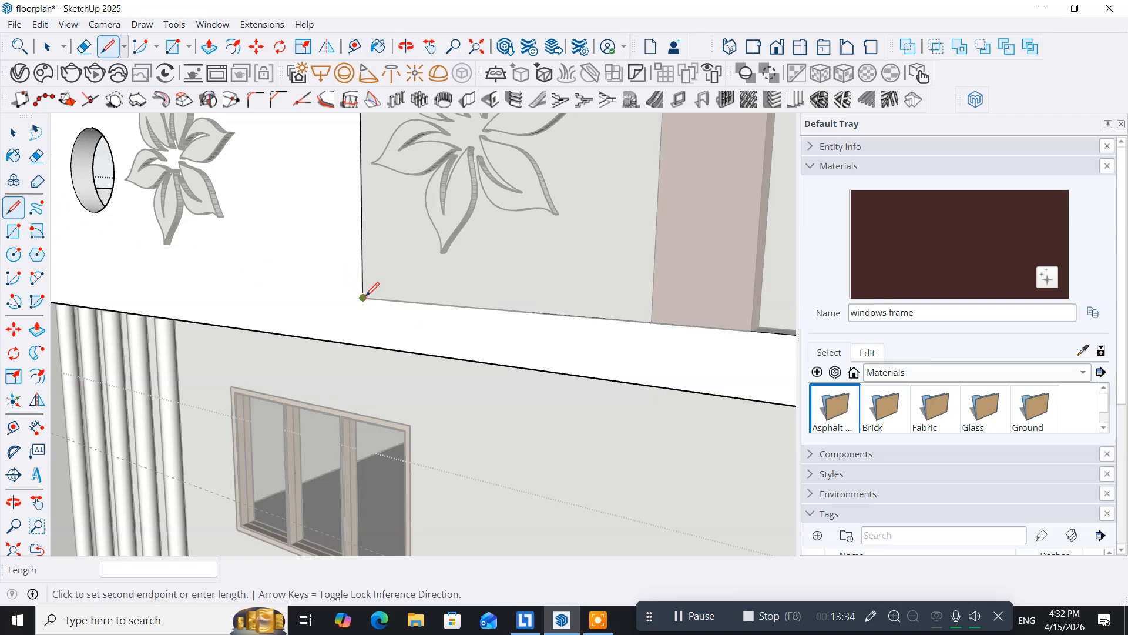
click(363, 344)
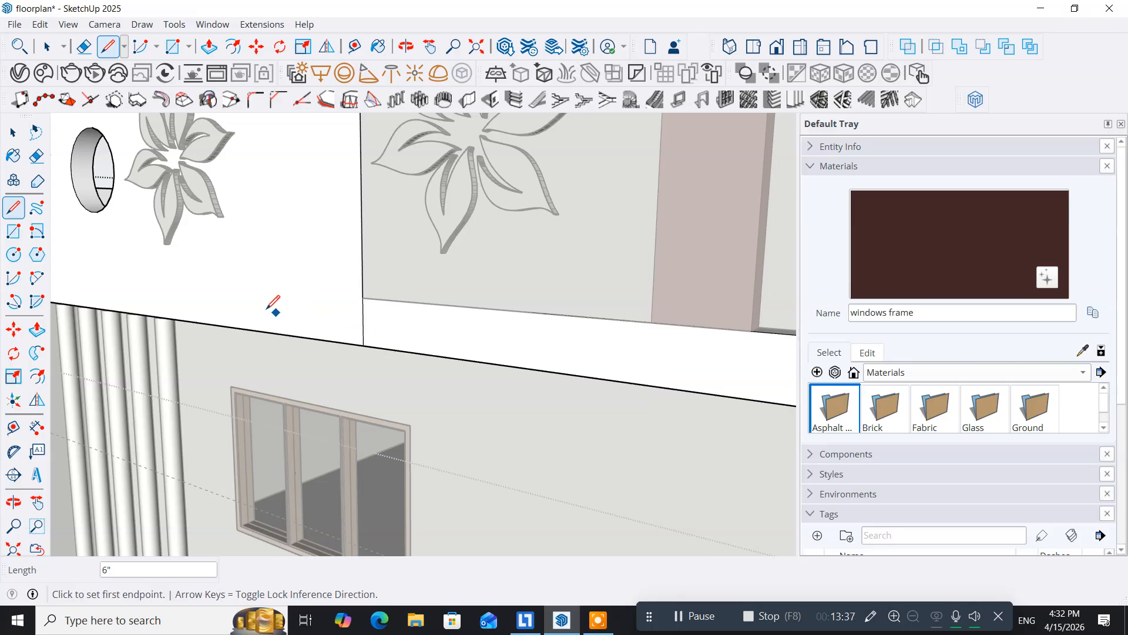
Paint the flowered section of the parapet's front face with the windows frame material
click(13, 132)
click(13, 156)
click(286, 241)
Paint the inner faces of the parapet's three round holes with the windows frame material
scroll(291, 240, down, 4)
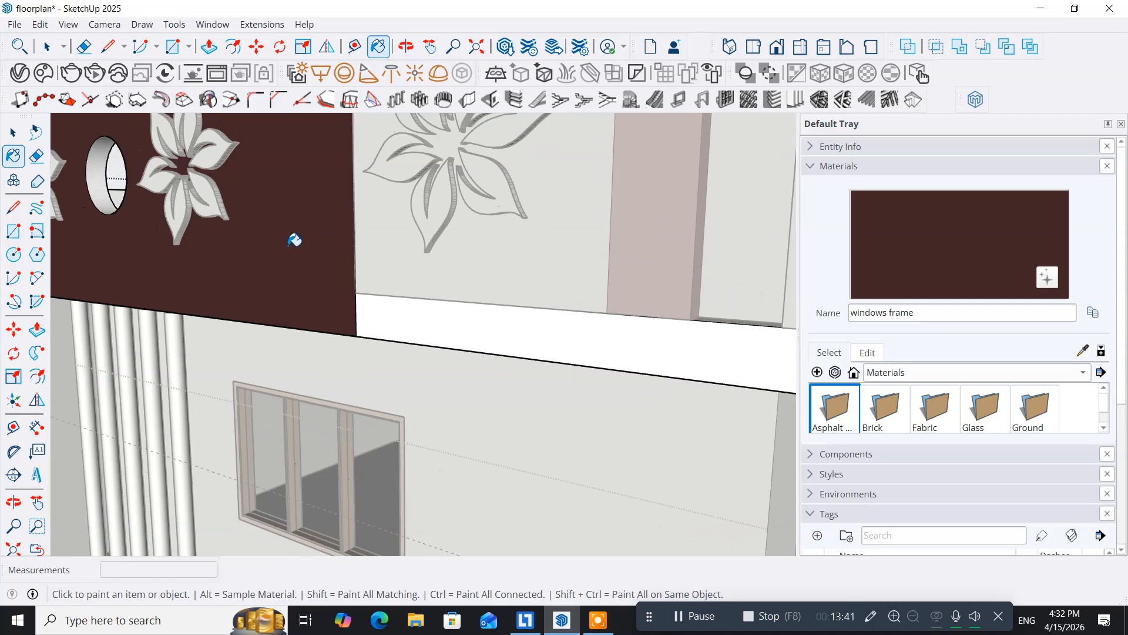
scroll(295, 239, down, 3)
middle_drag(225, 263, 329, 312)
scroll(260, 287, up, 5)
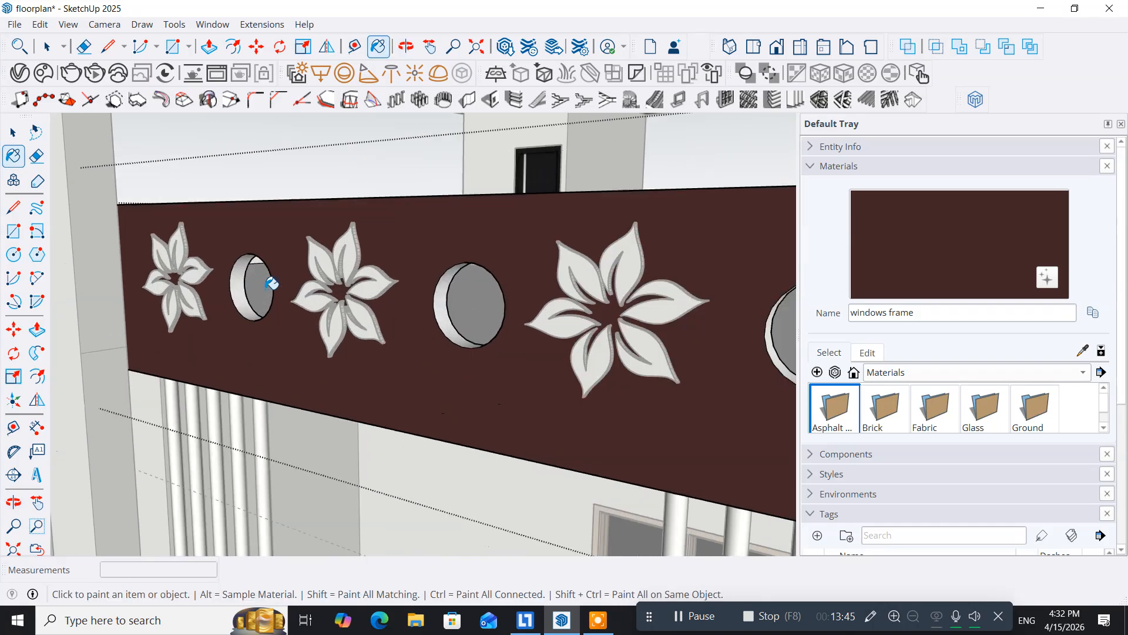
click(228, 285)
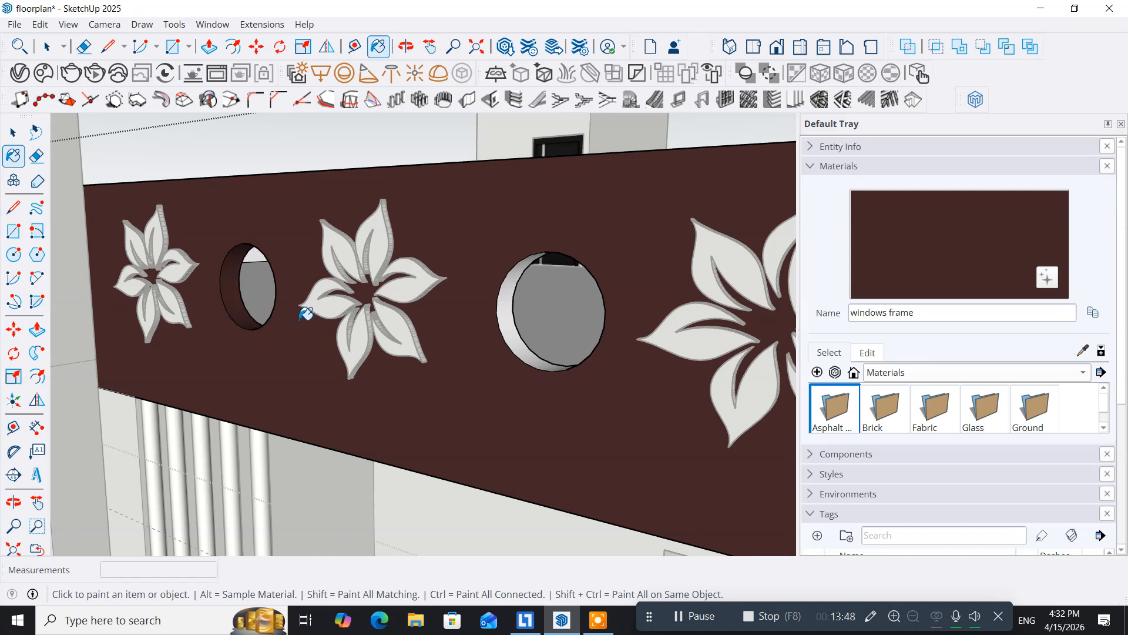
click(509, 306)
mouse_move(676, 367)
middle_down()
mouse_move(378, 315)
mouse_move(392, 309)
middle_up()
scroll(393, 310, down, 3)
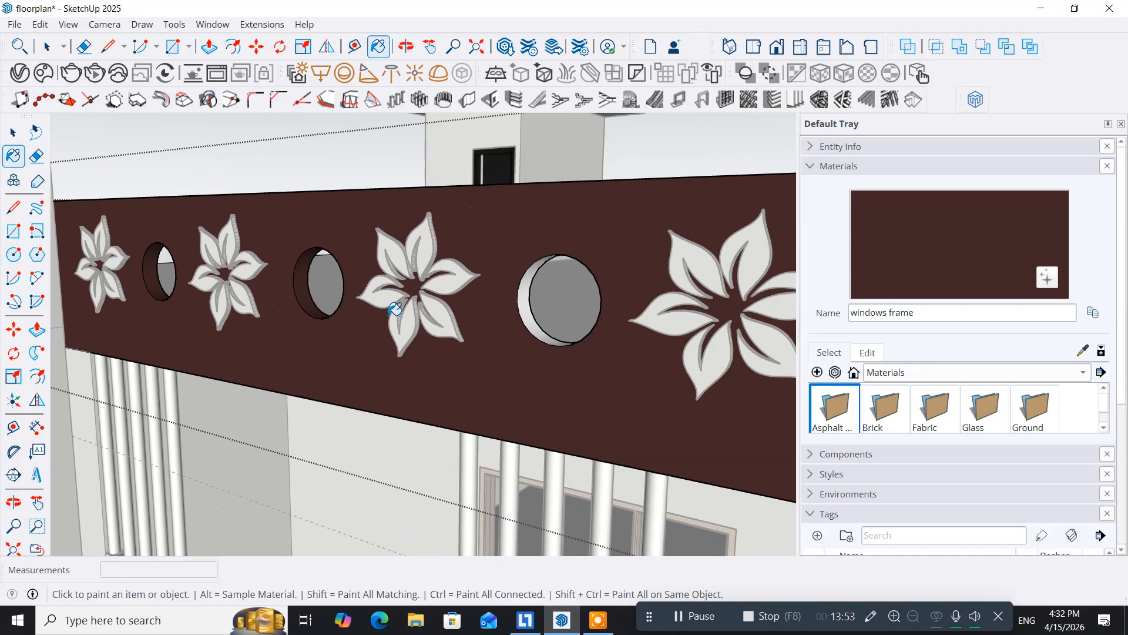
scroll(444, 315, up, 2)
click(513, 310)
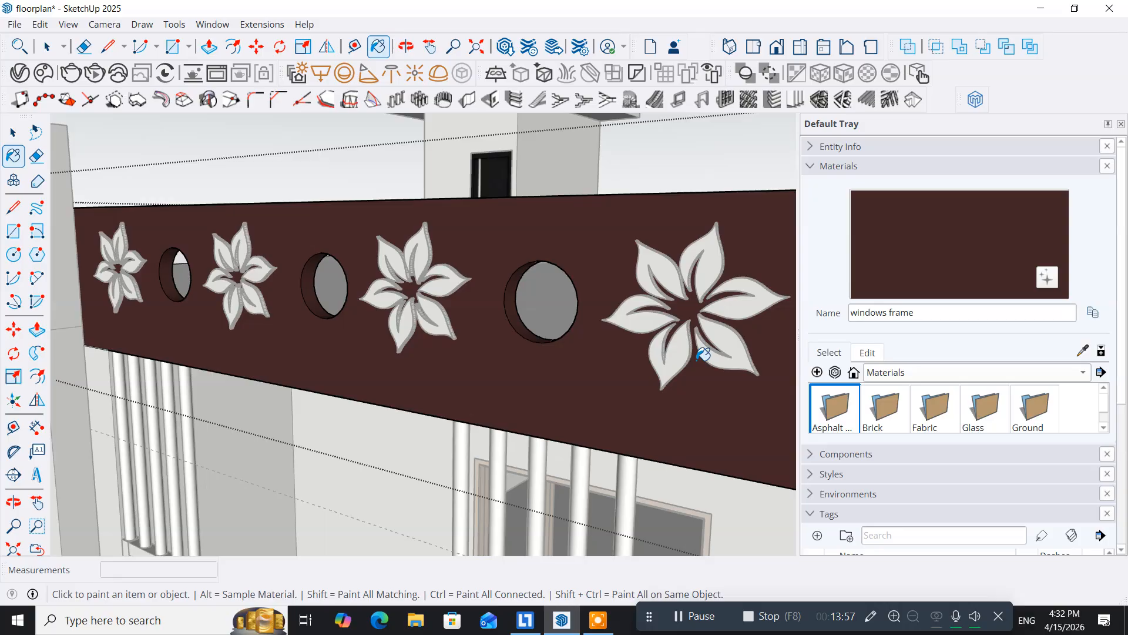
Try to paint the flowered parapet's top face with the windows frame material before splitting it at the corner
scroll(704, 353, down, 3)
middle_drag(704, 358, 382, 314)
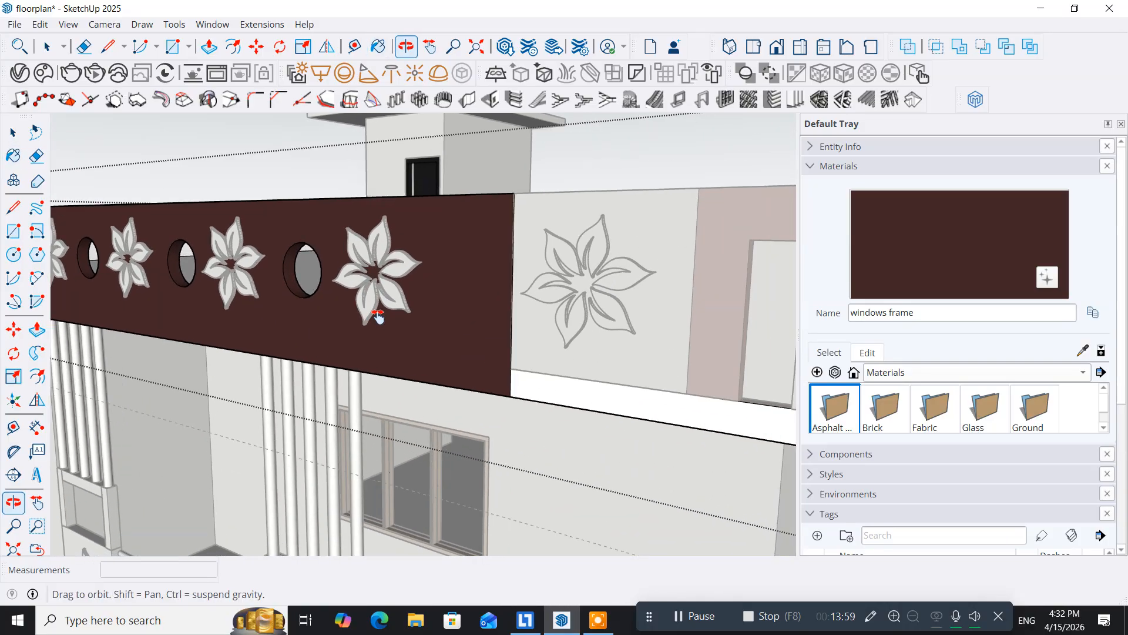
scroll(437, 337, down, 5)
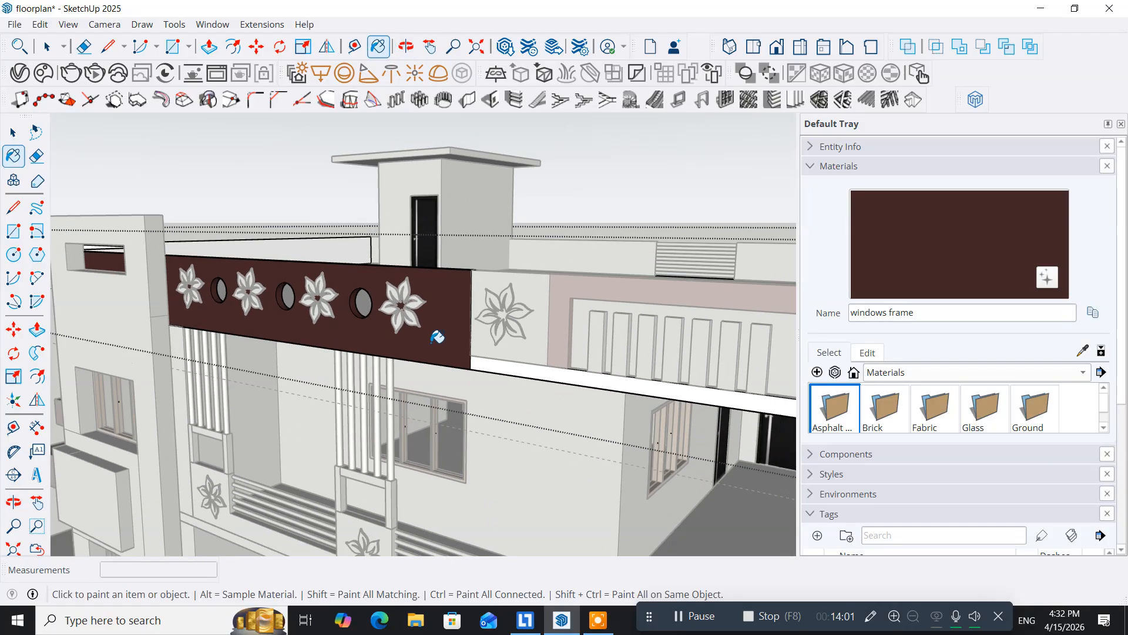
middle_drag(437, 337, 317, 251)
scroll(343, 259, up, 5)
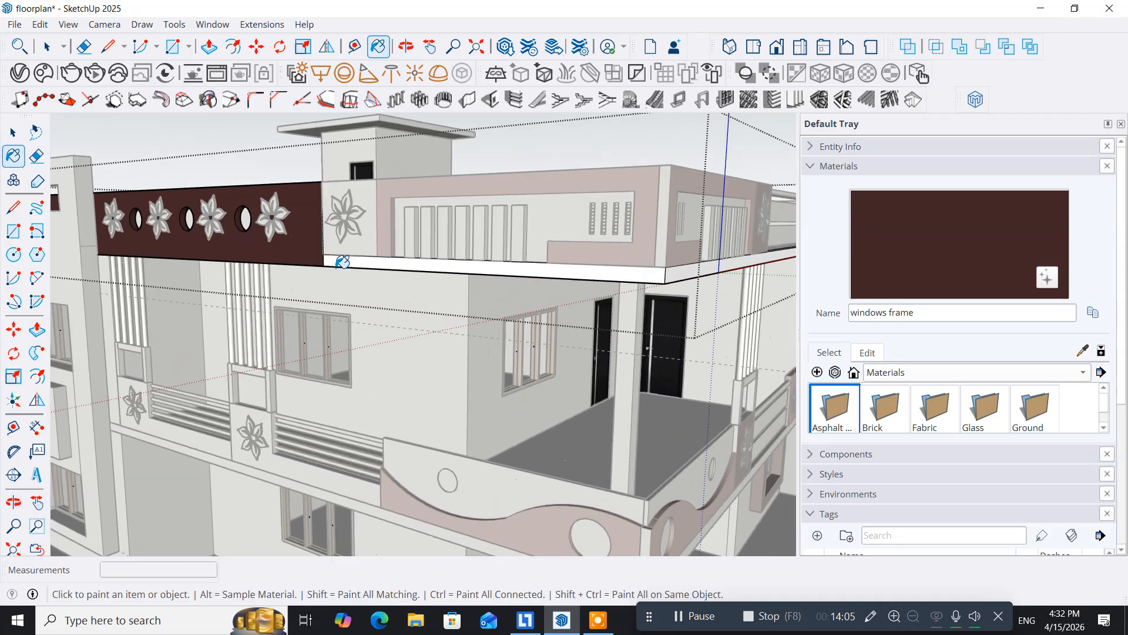
mouse_move(343, 259)
middle_down()
mouse_move(342, 335)
mouse_move(378, 370)
middle_up()
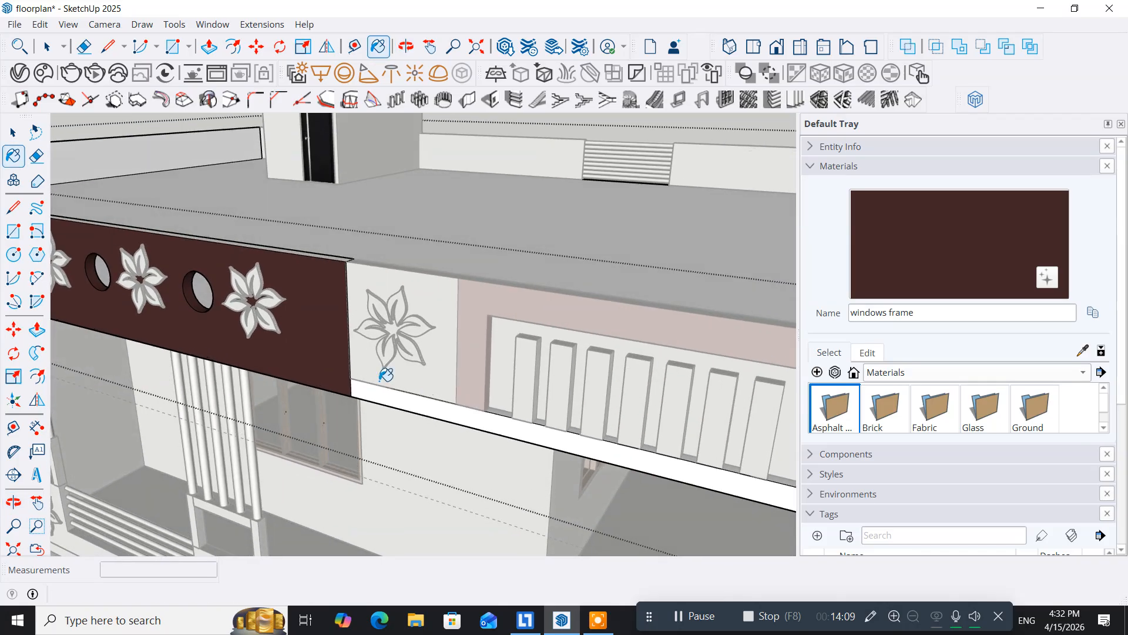
mouse_move(160, 204)
middle_down()
mouse_move(200, 272)
mouse_move(196, 292)
mouse_move(194, 262)
middle_up()
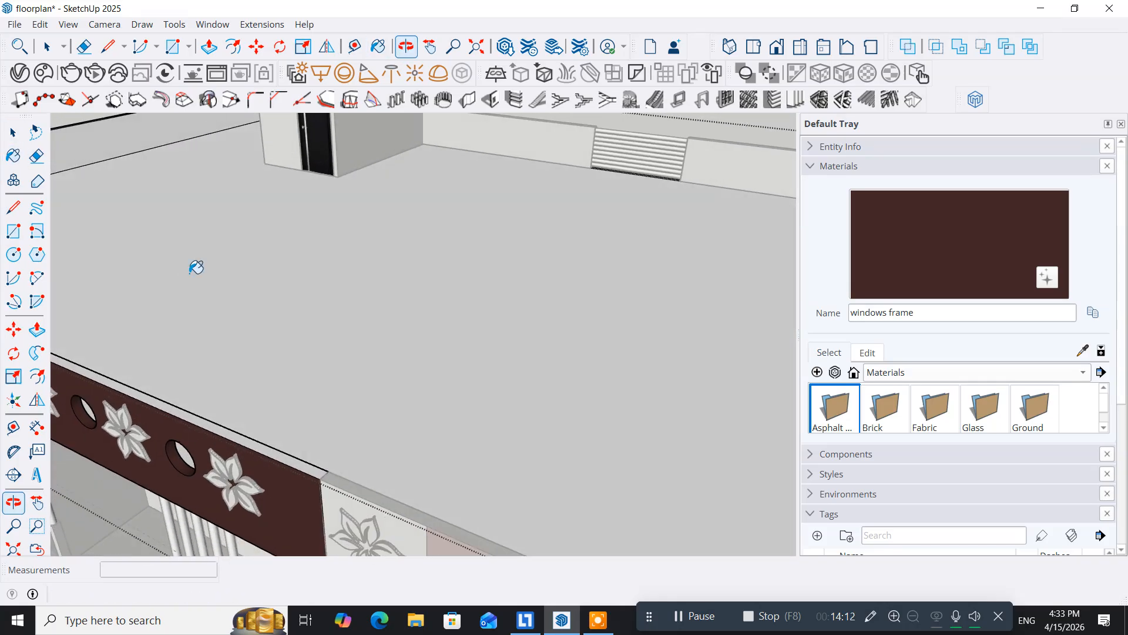
click(166, 404)
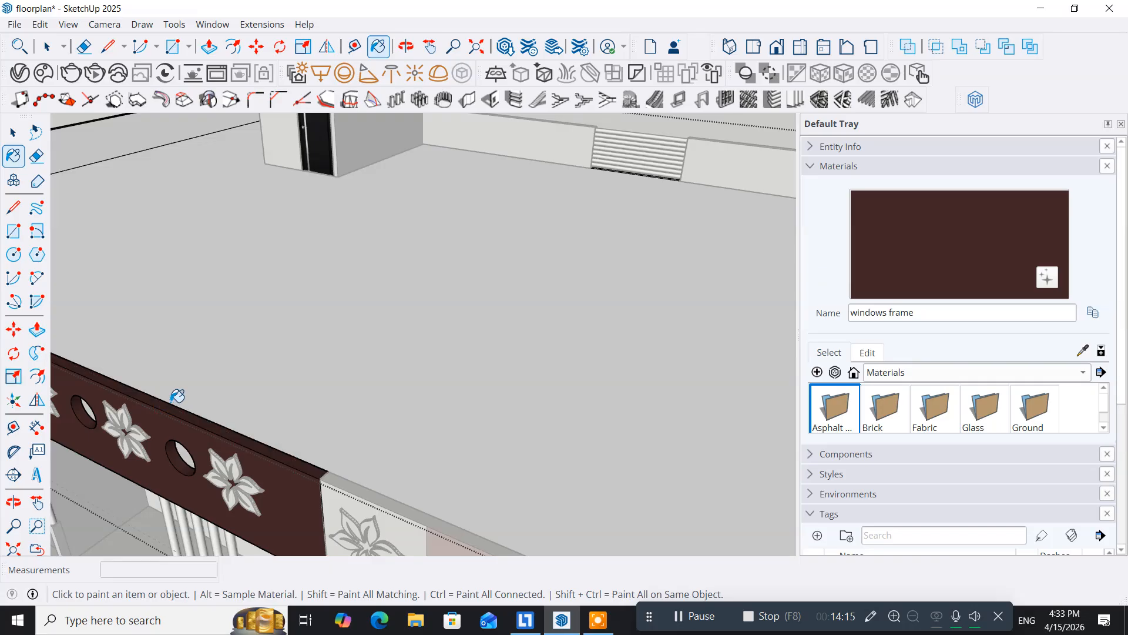
Draw a 4" line across the parapet's top at the far corner to separate the flowered wall's top face
scroll(178, 396, down, 5)
middle_drag(177, 396, 359, 317)
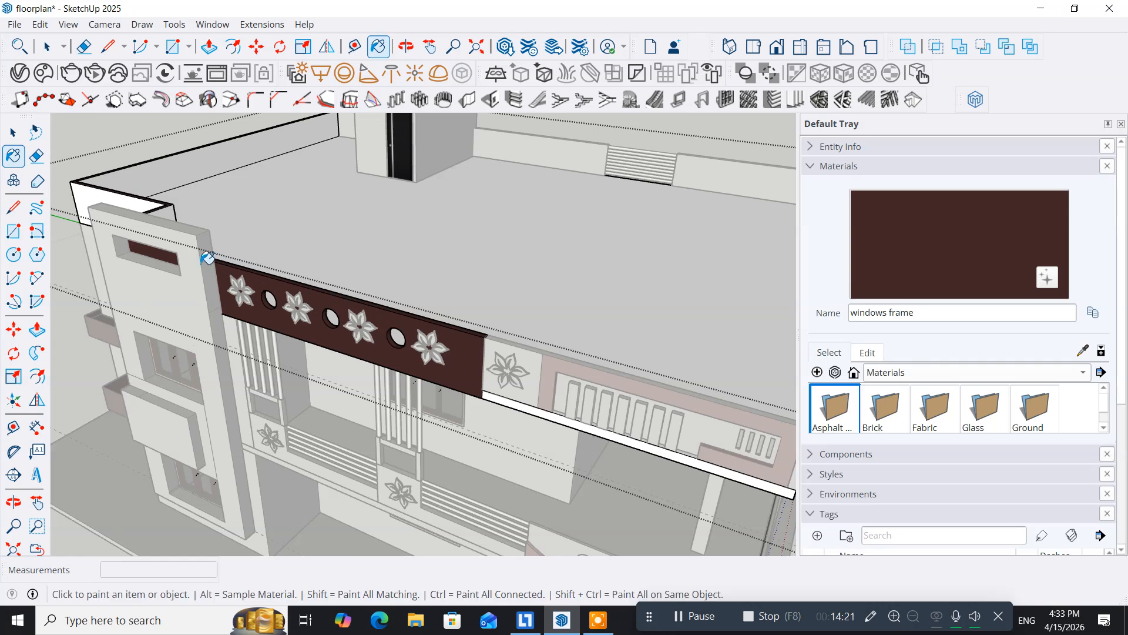
mouse_move(206, 257)
middle_down()
mouse_move(154, 388)
mouse_move(177, 383)
middle_up()
mouse_move(206, 322)
middle_down()
mouse_move(141, 400)
mouse_move(118, 307)
middle_up()
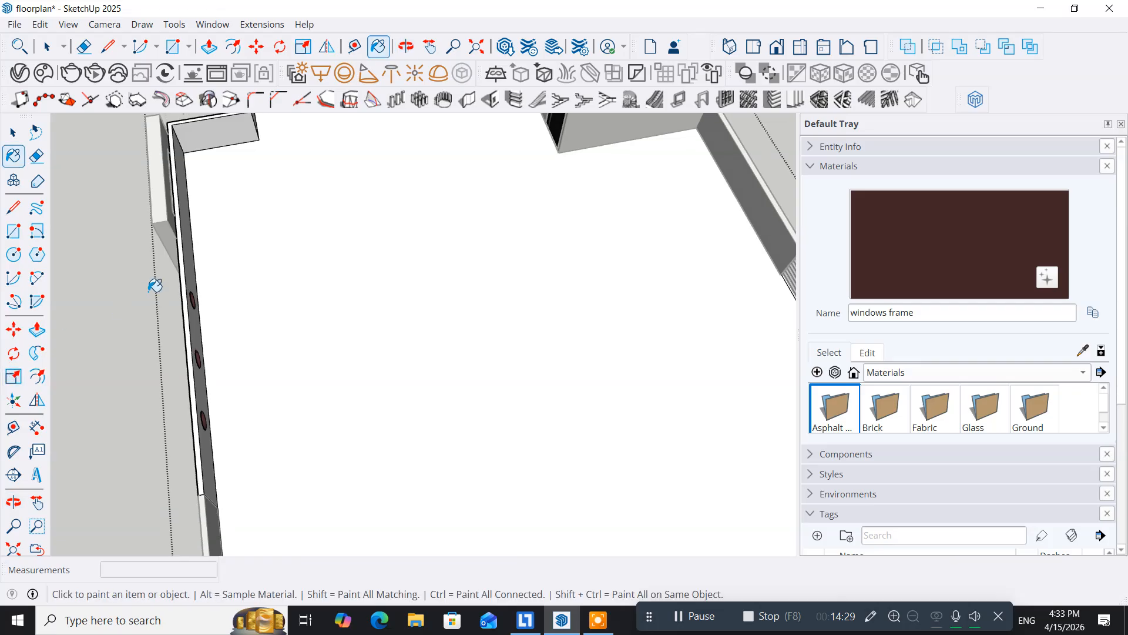
mouse_move(178, 224)
middle_down()
mouse_move(247, 391)
mouse_move(234, 260)
middle_up()
scroll(235, 254, up, 5)
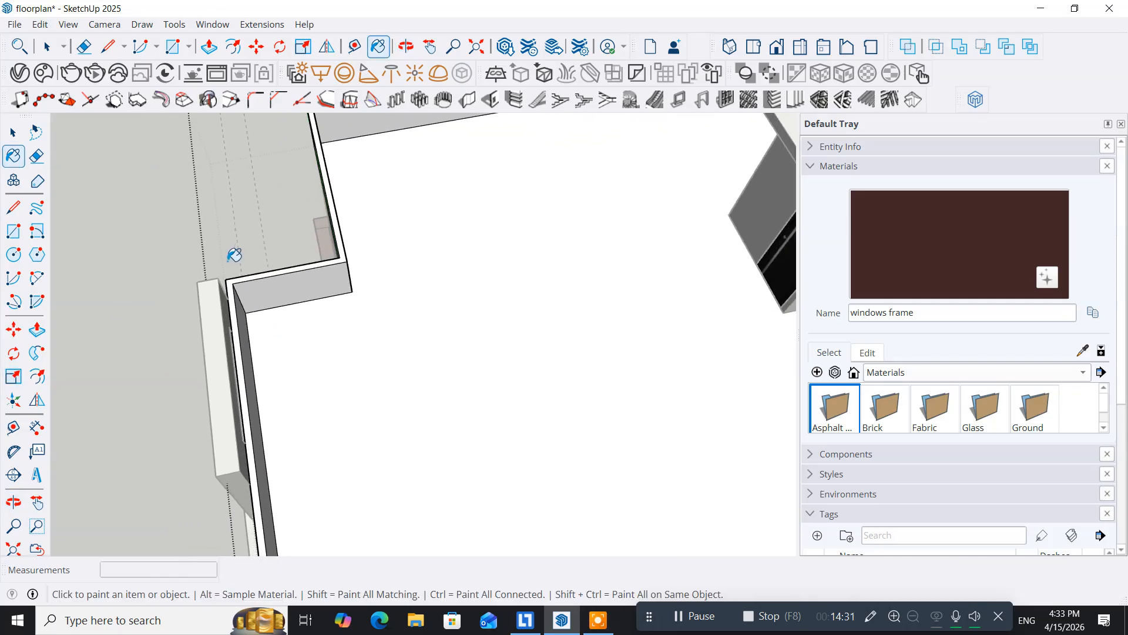
scroll(235, 252, up, 2)
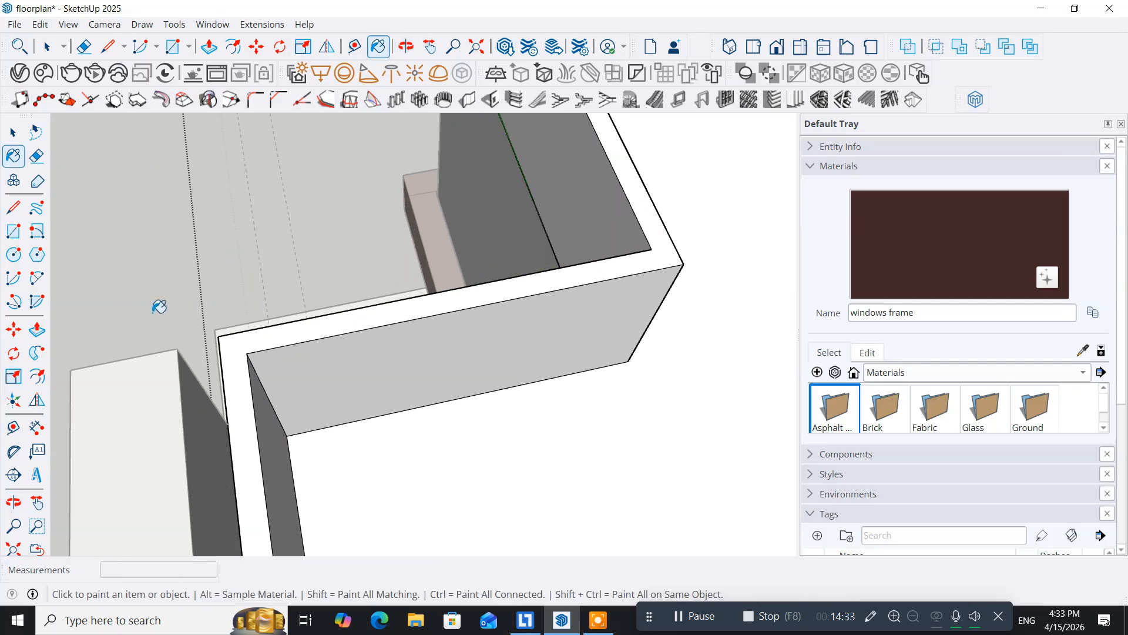
click(14, 209)
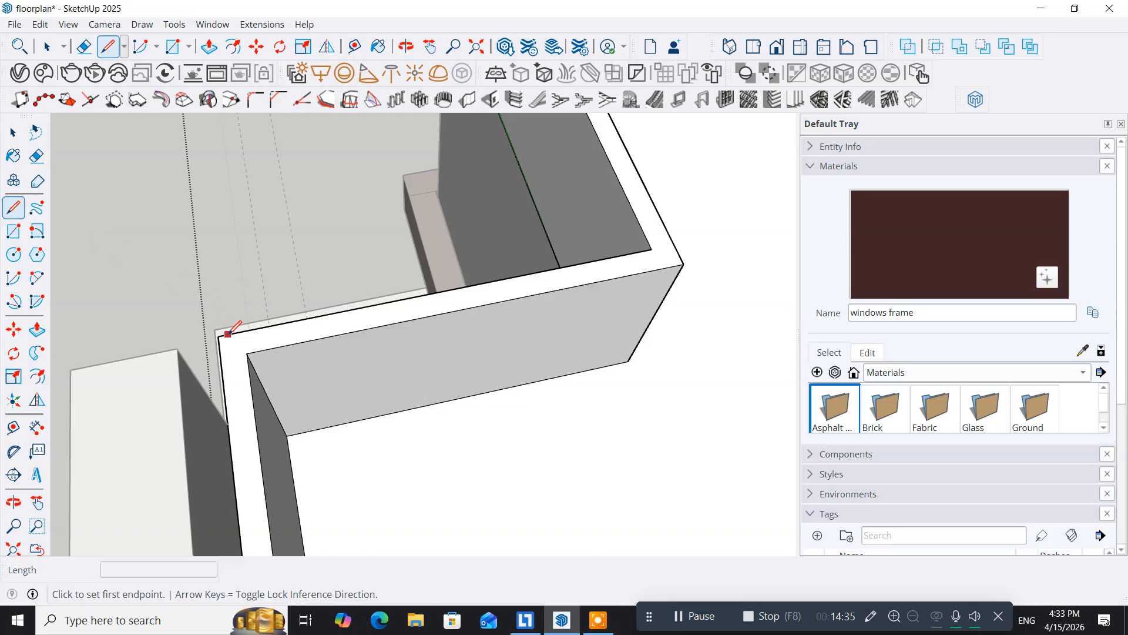
click(247, 353)
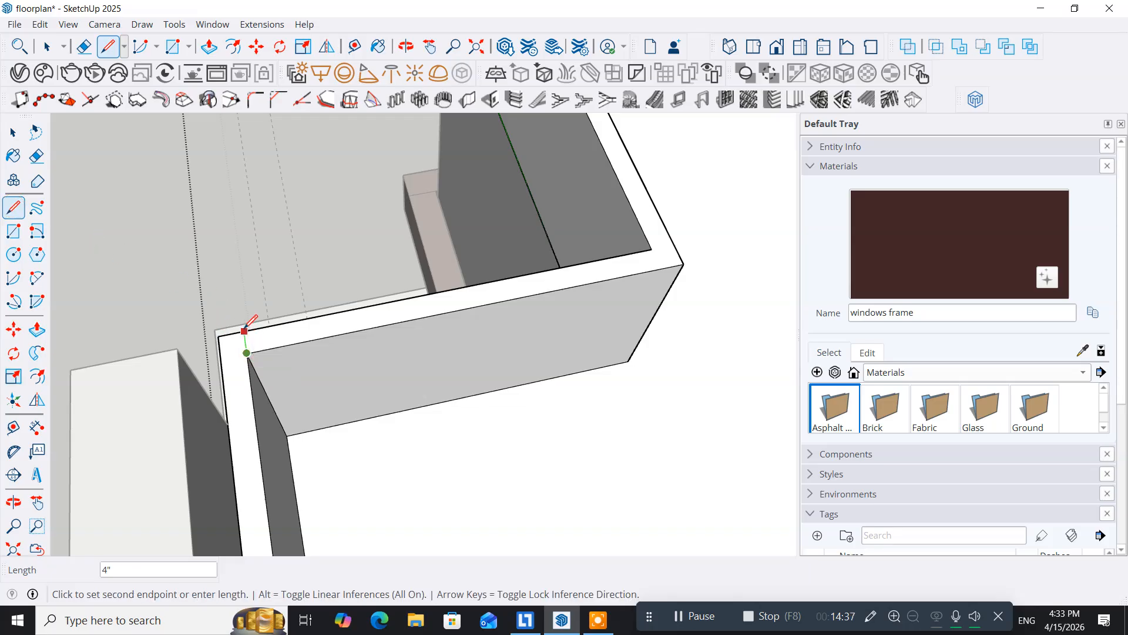
click(245, 329)
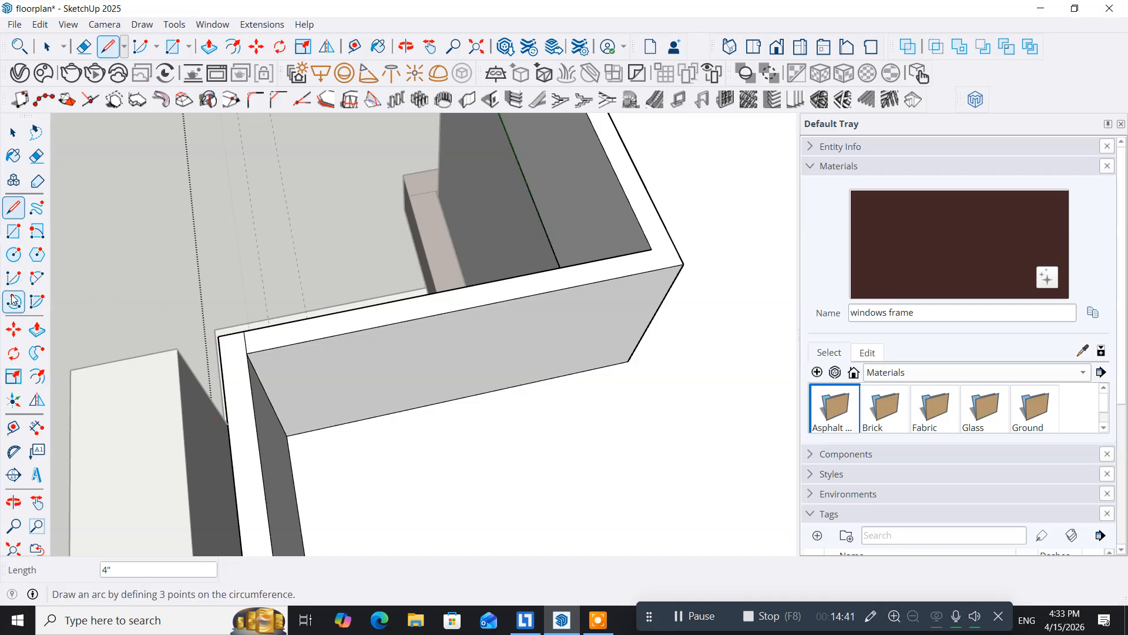
Paint the separated top face of the flowered parapet wall with the windows frame material
click(13, 156)
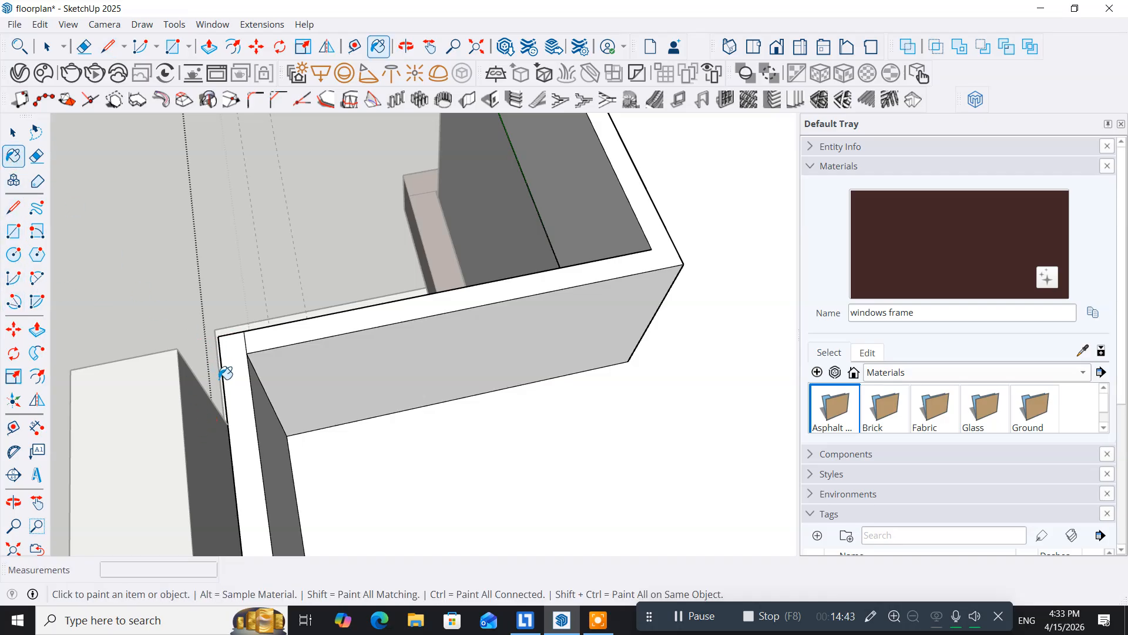
click(233, 379)
scroll(345, 397, down, 5)
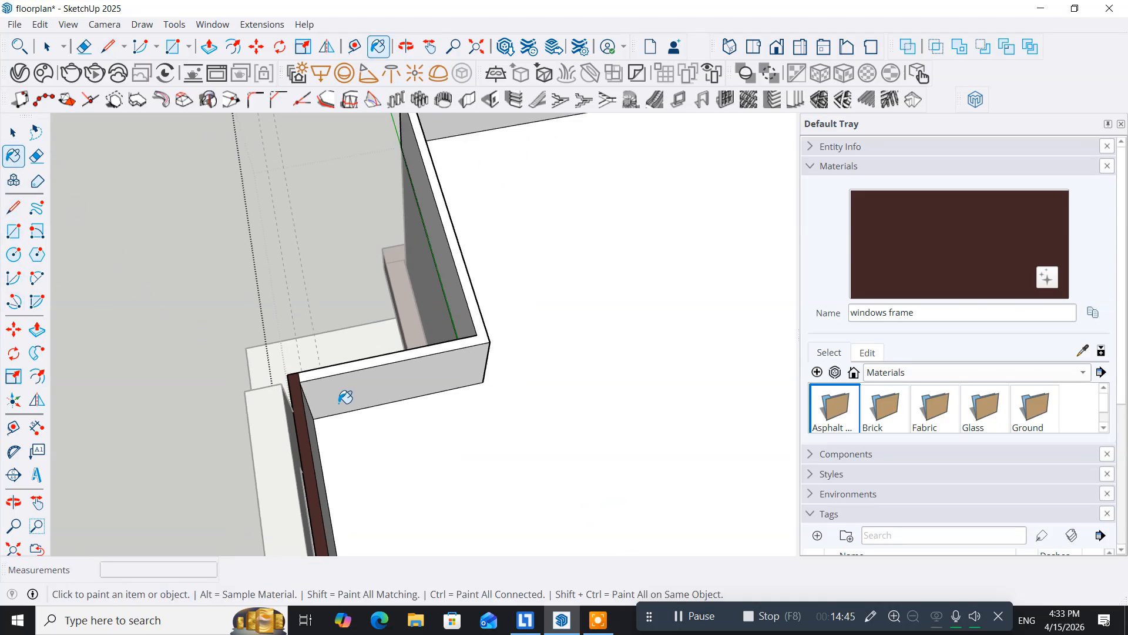
Close the parapet wall group and return to the whole house model
middle_drag(388, 455, 491, 227)
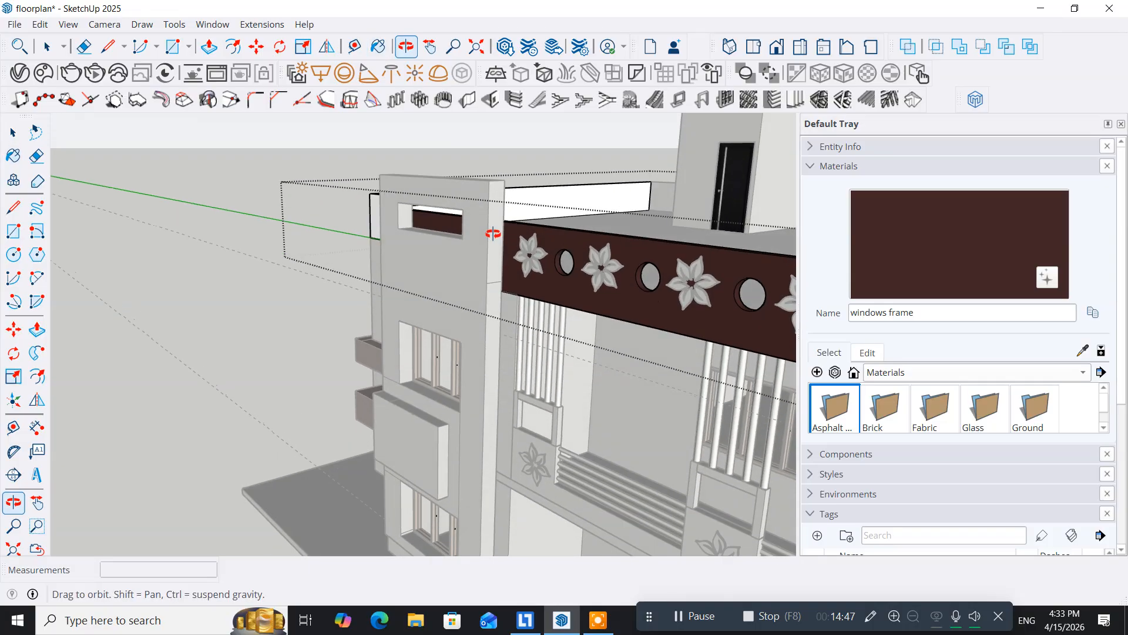
middle_drag(527, 304, 350, 214)
mouse_move(337, 264)
middle_down()
mouse_move(418, 278)
mouse_move(445, 269)
mouse_move(464, 318)
middle_up()
click(13, 132)
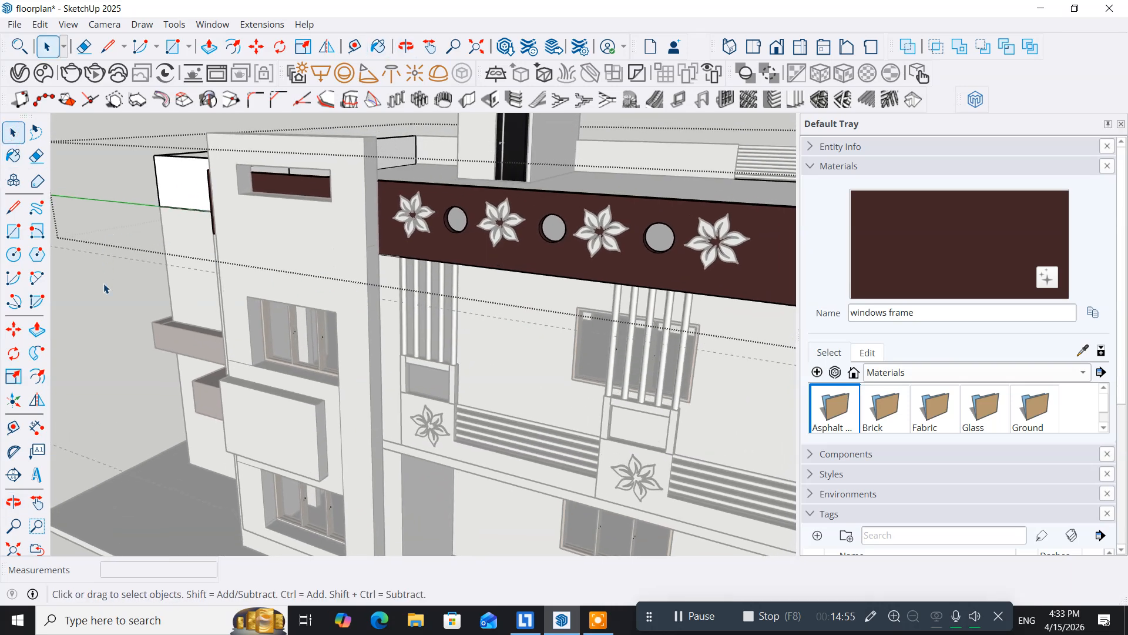
click(103, 309)
scroll(261, 228, down, 3)
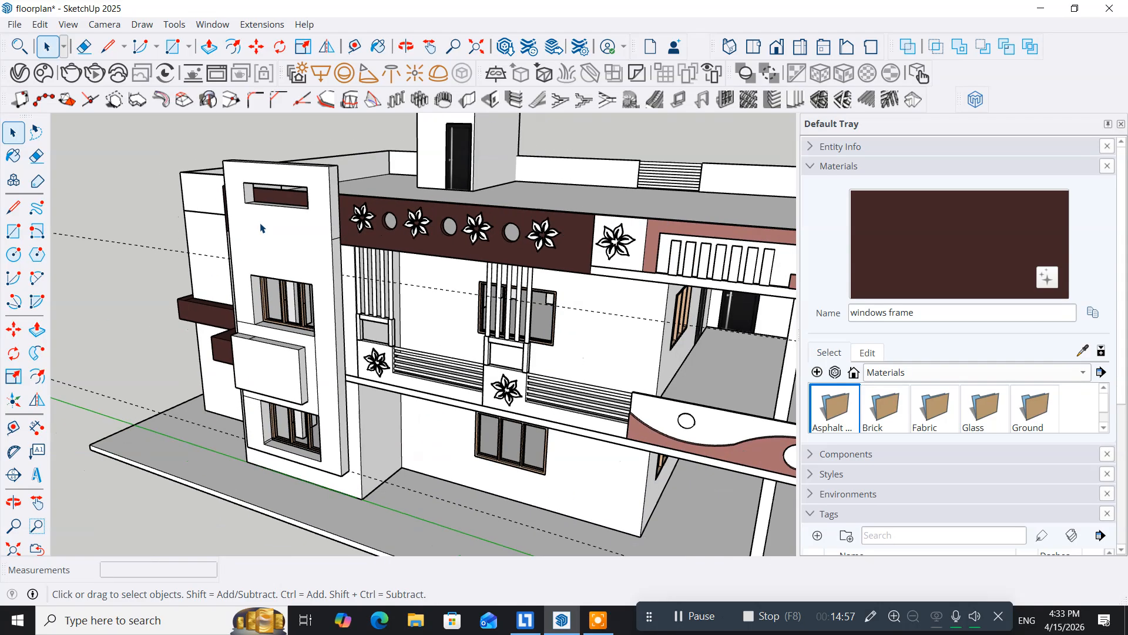
Paint the front face of the tall window surround with the elevationparts material sampled from the parapet's frame
middle_drag(247, 288, 203, 271)
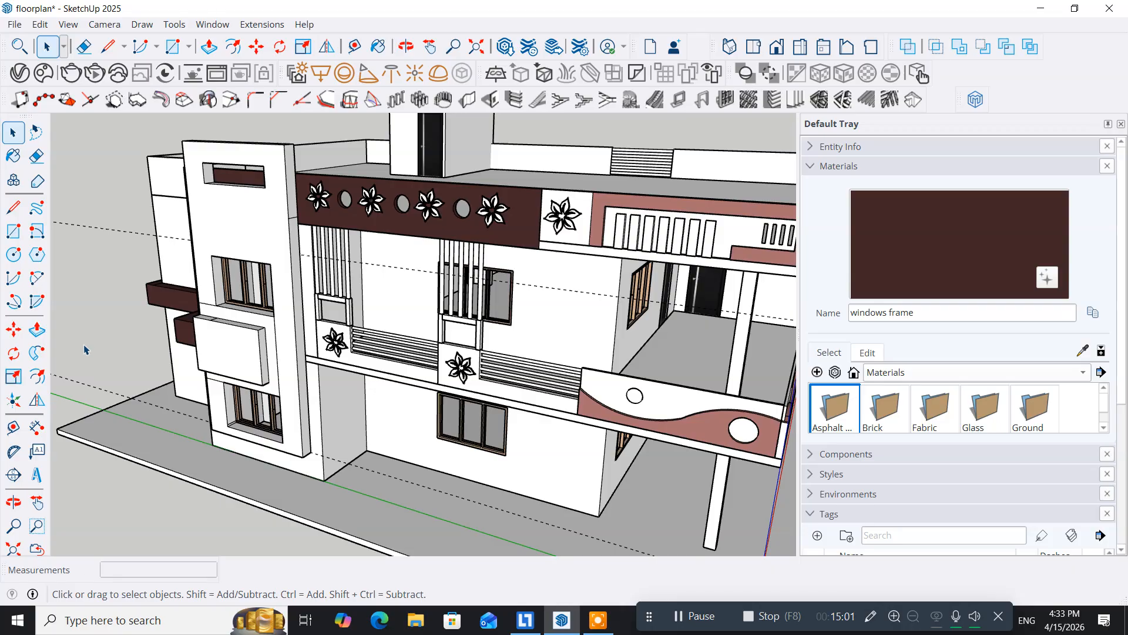
click(263, 217)
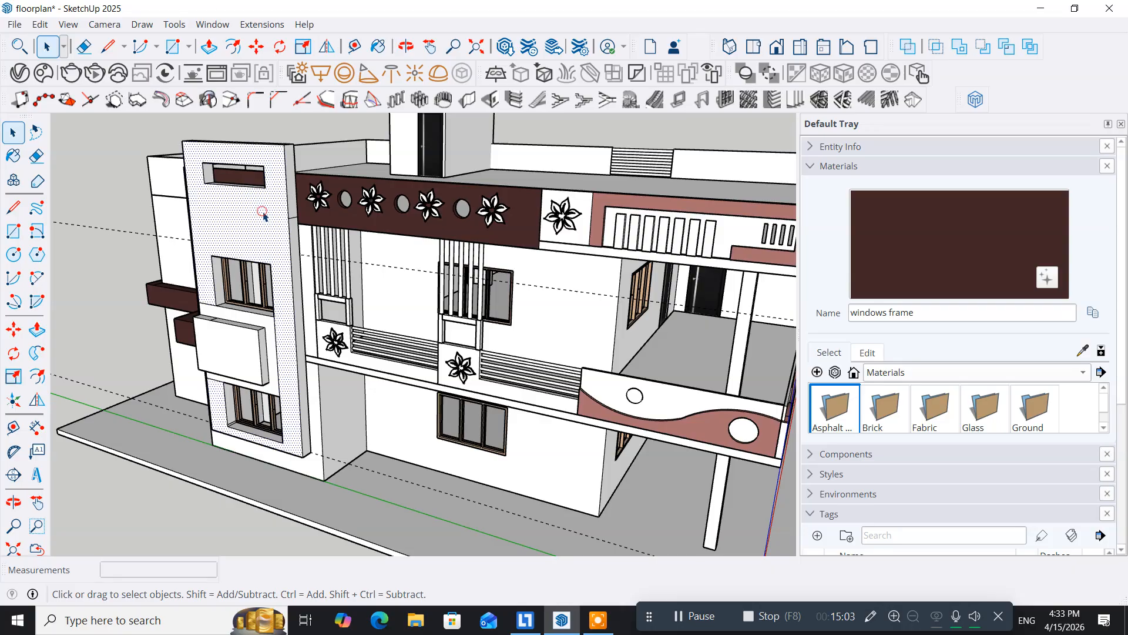
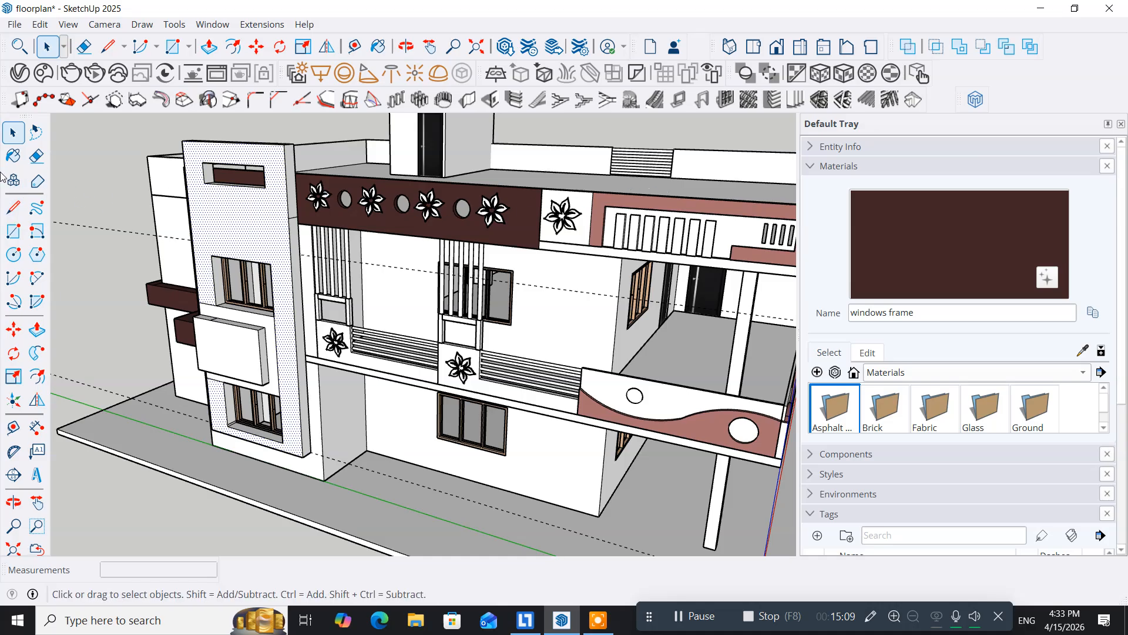
click(22, 161)
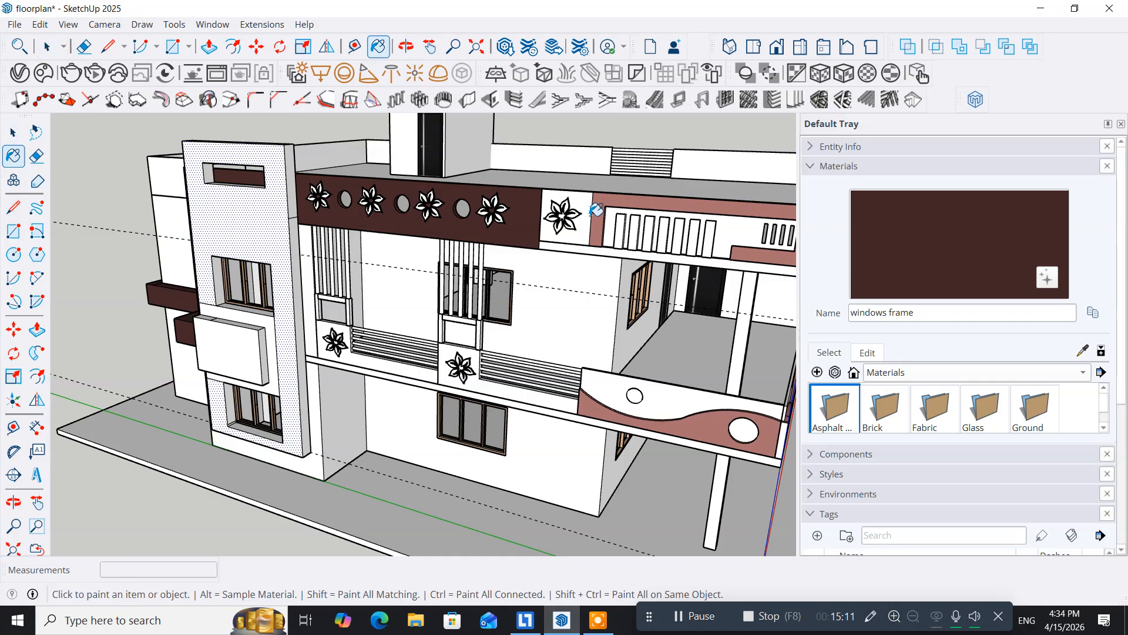
alt+click(620, 198)
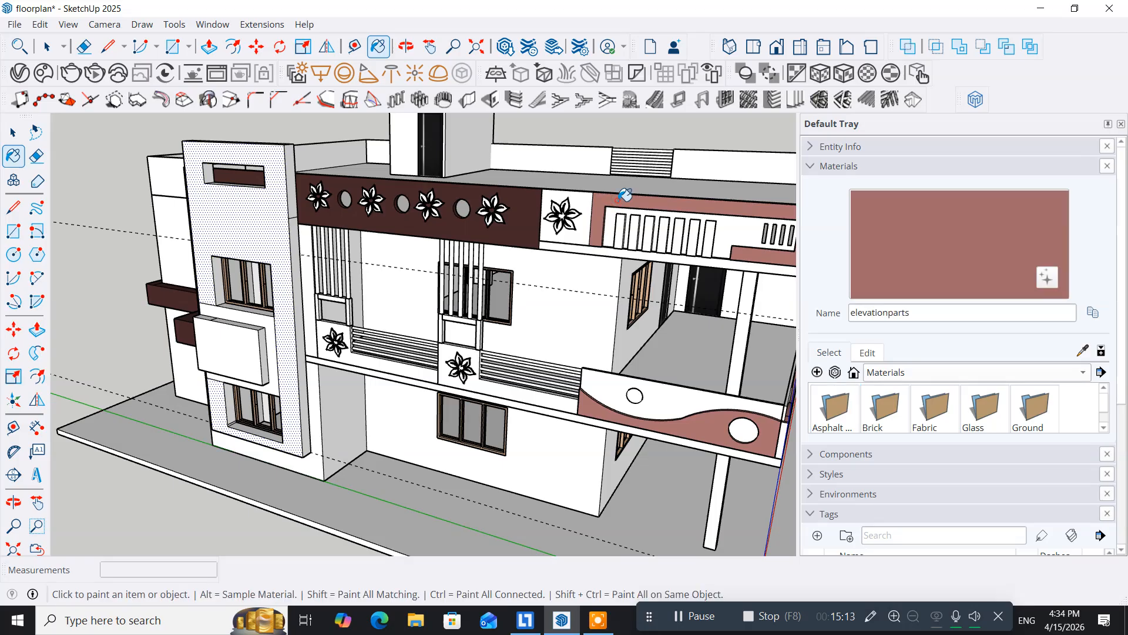
click(254, 227)
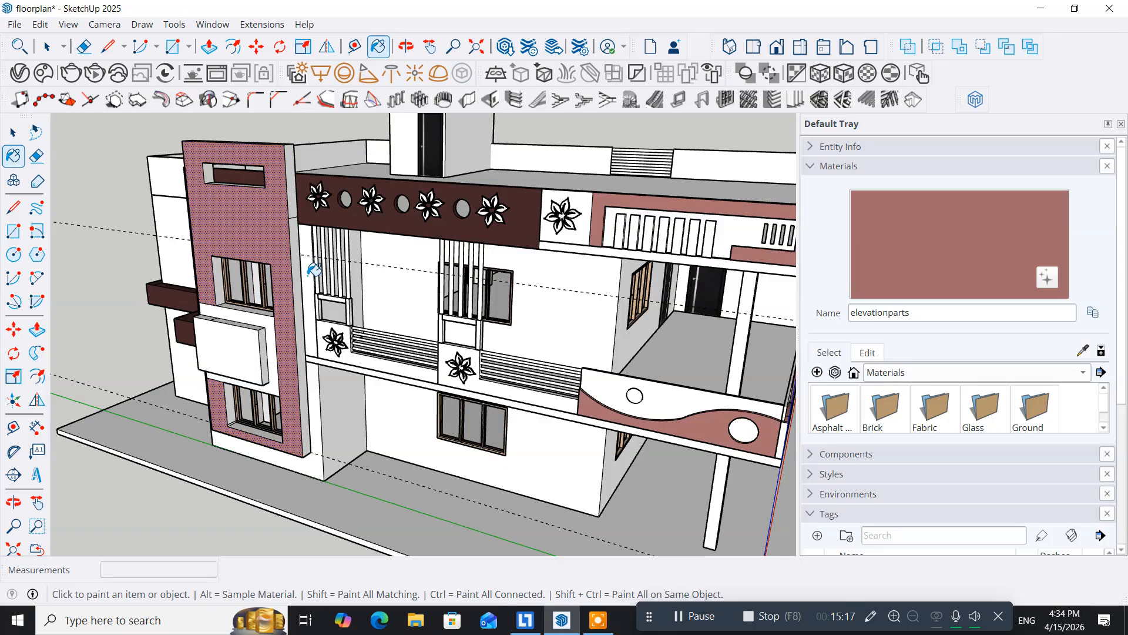
Paint the tall window surround's near side, top and rear faces with the elevationparts material
scroll(315, 269, up, 3)
click(296, 290)
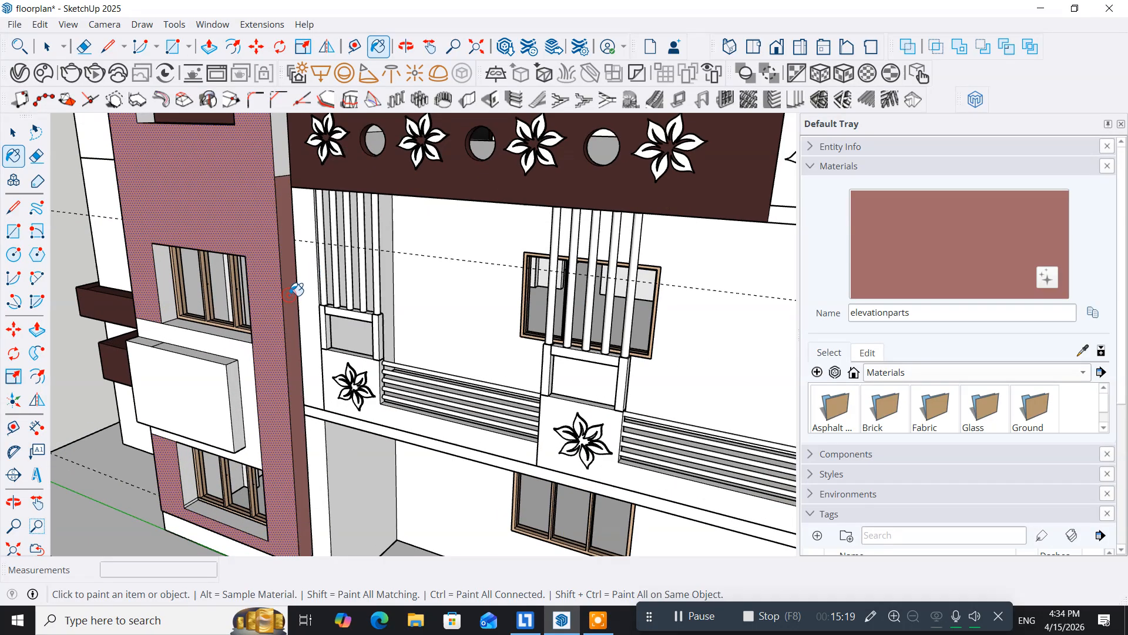
click(286, 156)
middle_drag(262, 195, 296, 341)
middle_drag(270, 237, 270, 334)
click(308, 323)
mouse_move(356, 329)
middle_down()
mouse_move(144, 341)
mouse_move(124, 295)
middle_up()
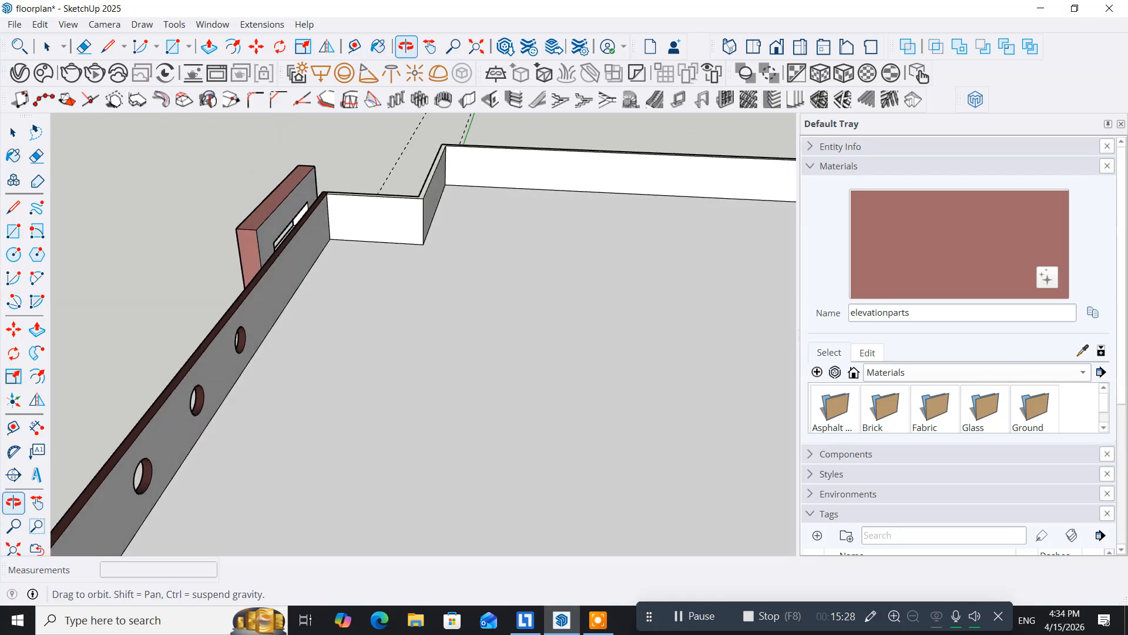
click(266, 245)
Paint the inner faces of the surround's upper slot and its outer far side with the elevationparts material
mouse_move(134, 275)
middle_down()
mouse_move(184, 285)
mouse_move(376, 252)
middle_up()
scroll(388, 248, up, 2)
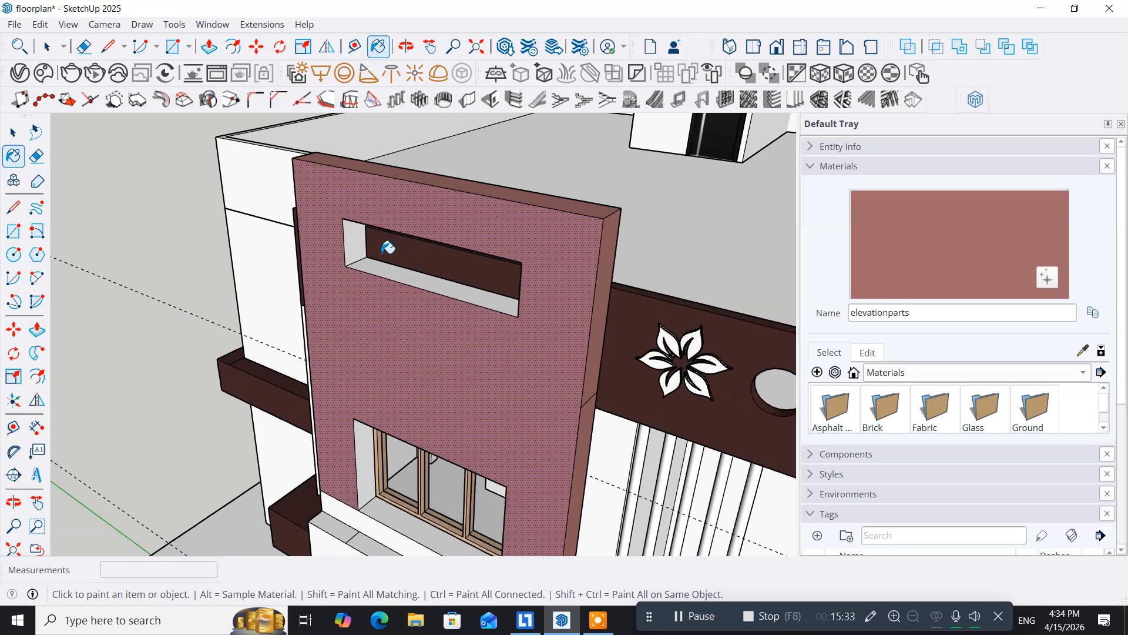
click(385, 270)
click(363, 236)
middle_drag(408, 285, 420, 143)
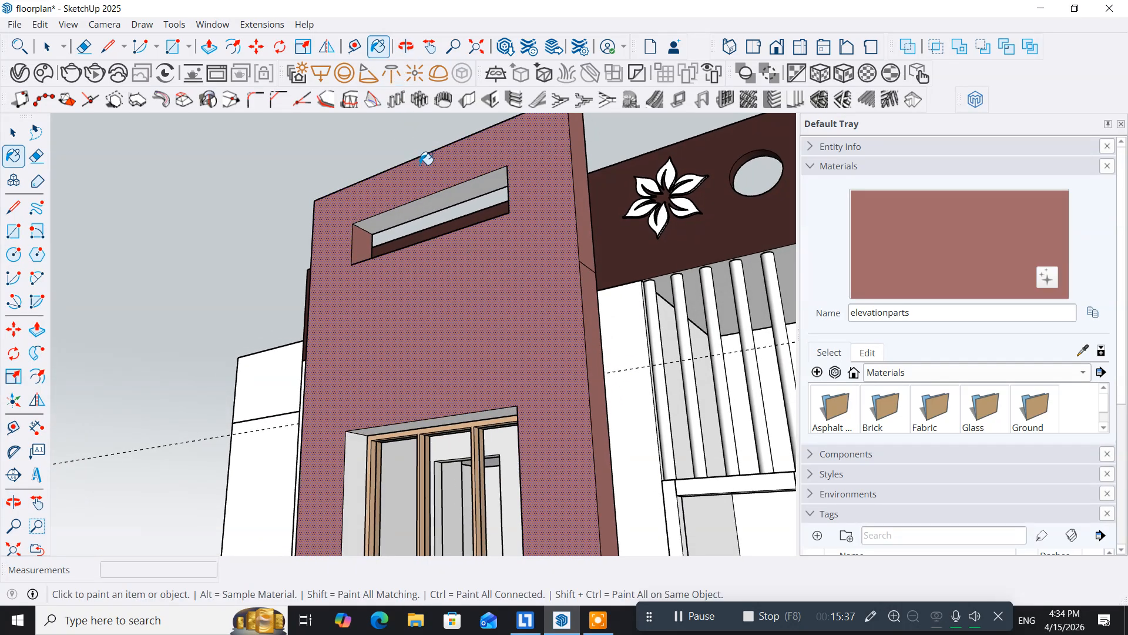
click(441, 197)
middle_drag(373, 270, 737, 358)
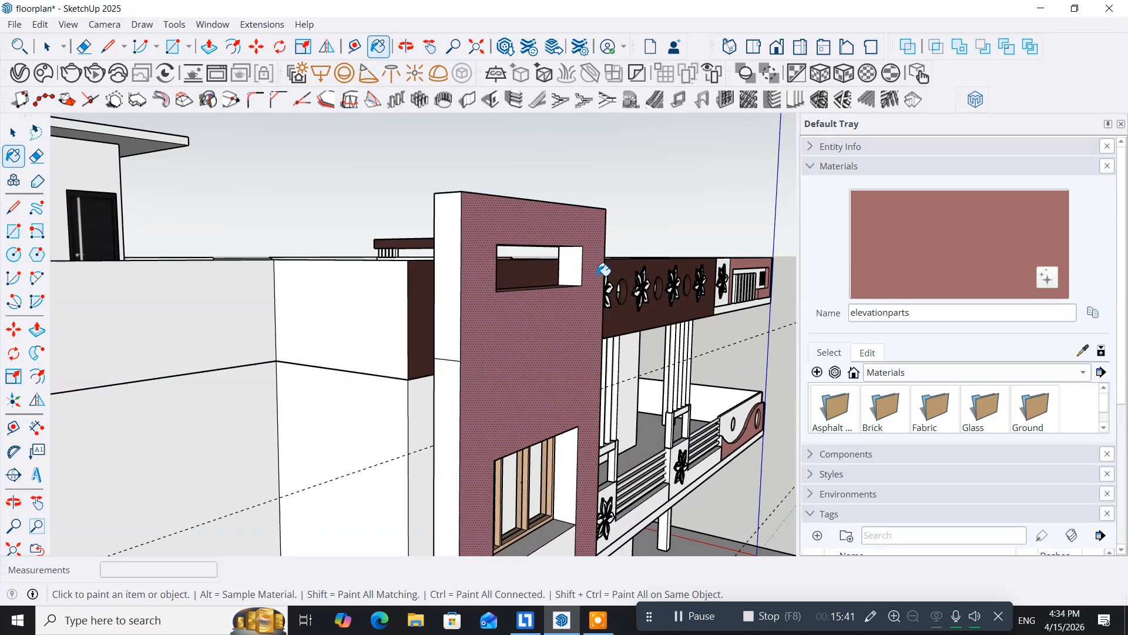
click(578, 270)
click(447, 259)
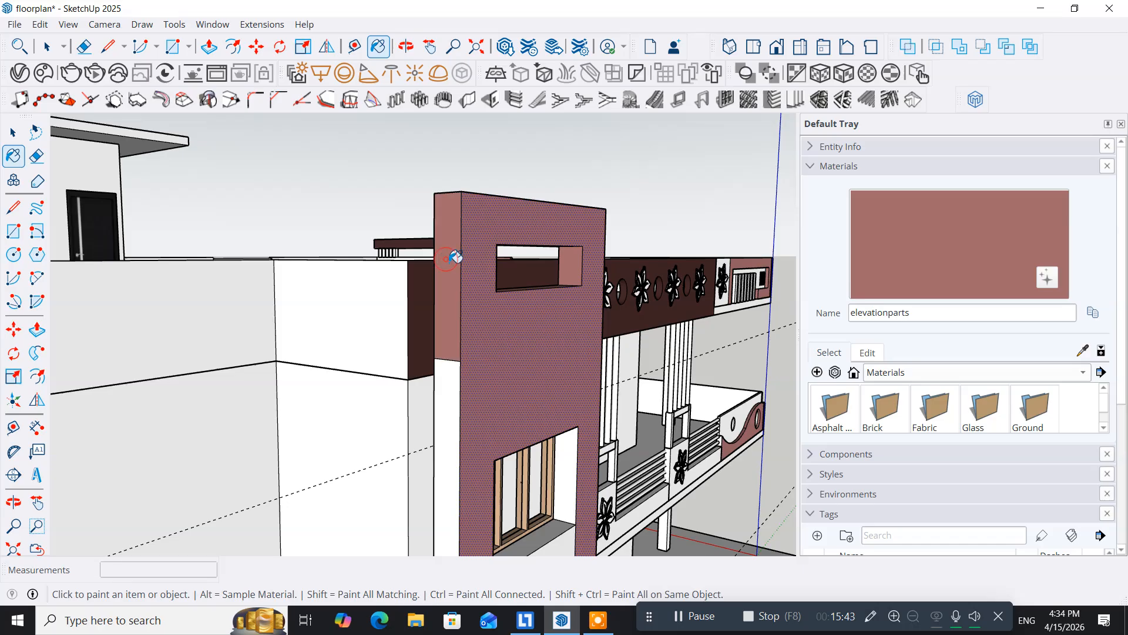
click(451, 385)
Paint the inner reveal faces around the surround's upper-floor window with the elevationparts material
middle_drag(556, 407, 367, 175)
key(b)
middle_drag(334, 334, 487, 324)
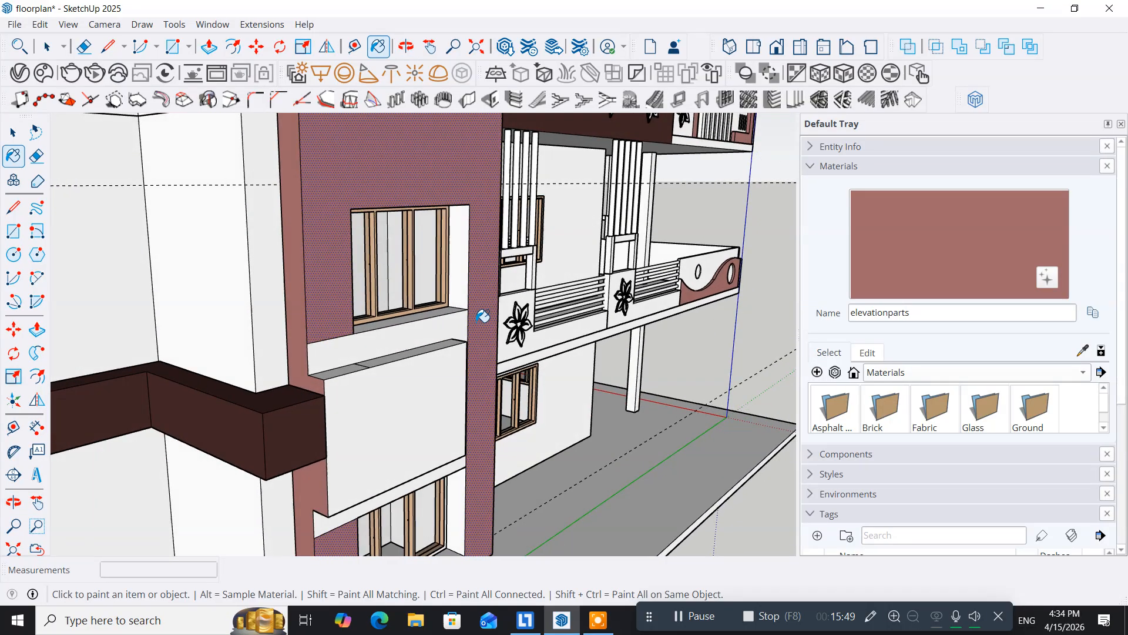
click(459, 276)
mouse_move(450, 290)
middle_down()
mouse_move(382, 169)
mouse_move(398, 304)
mouse_move(382, 210)
middle_up()
click(379, 210)
middle_drag(346, 250, 92, 303)
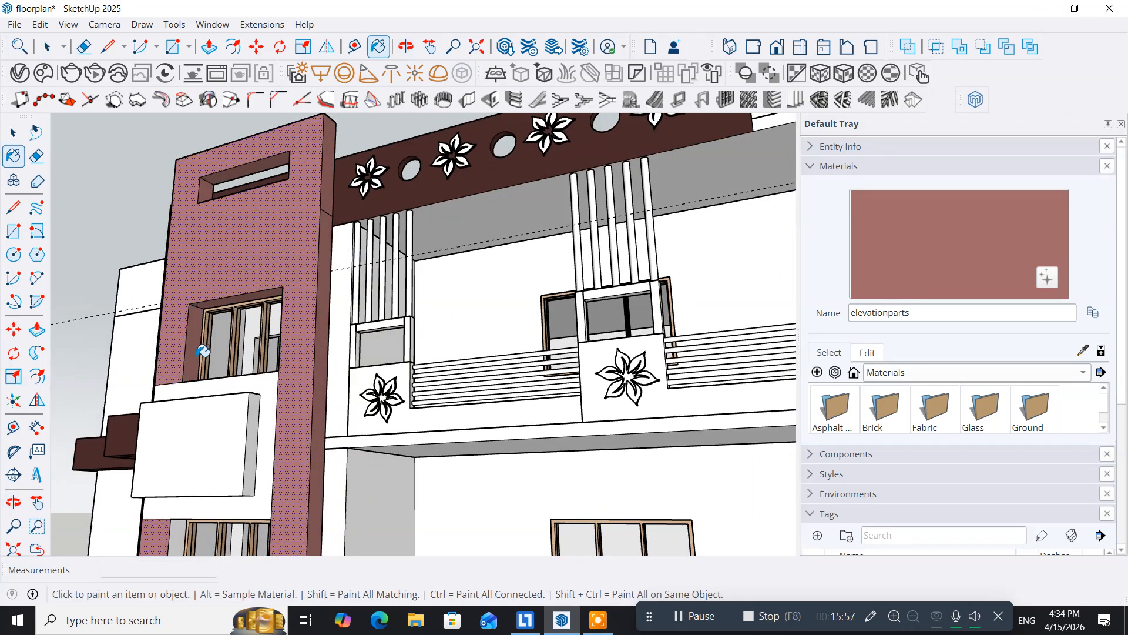
Paint the inner reveal faces and sill of the surround's ground-floor window with the elevationparts material
mouse_move(234, 367)
shift+middle_down()
mouse_move(260, 203)
mouse_move(241, 414)
mouse_move(249, 446)
mouse_move(254, 247)
mouse_move(253, 291)
shift+middle_up()
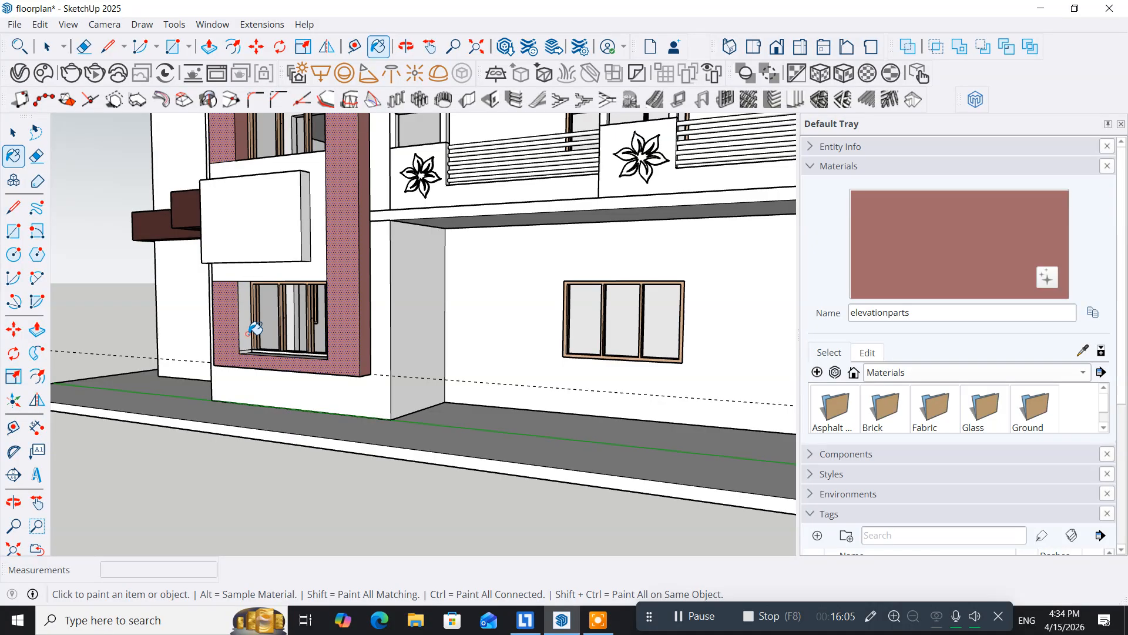
click(251, 332)
mouse_move(271, 329)
middle_down()
mouse_move(272, 213)
mouse_move(353, 396)
mouse_move(368, 467)
mouse_move(222, 348)
mouse_move(241, 389)
middle_up()
click(286, 187)
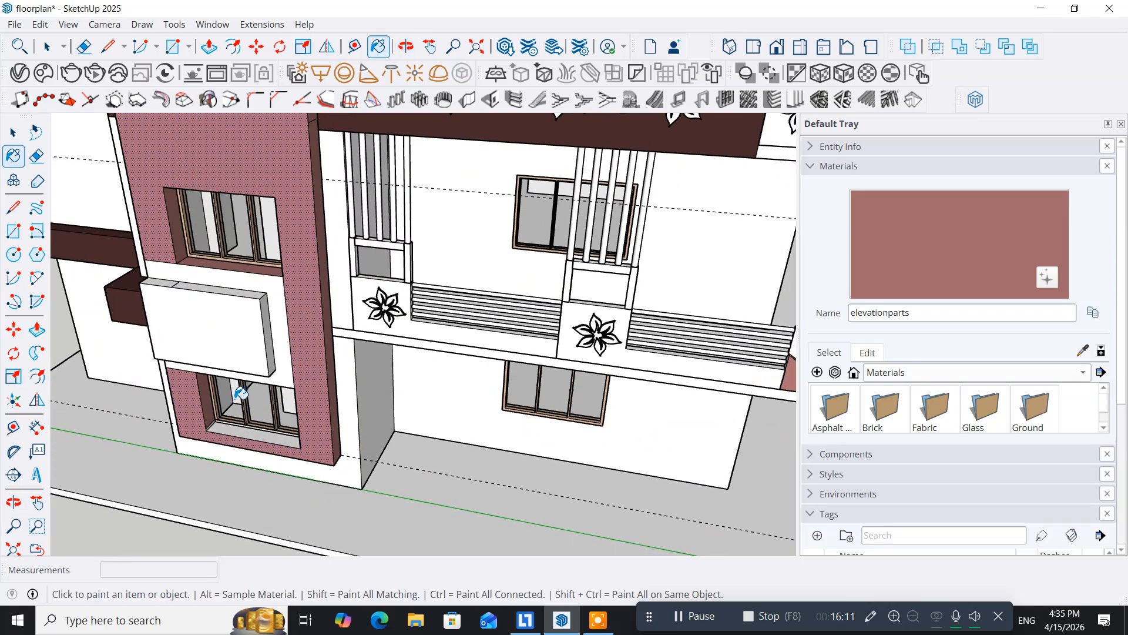
click(261, 429)
mouse_move(260, 429)
middle_down()
mouse_move(551, 411)
mouse_move(539, 394)
mouse_move(411, 445)
mouse_move(315, 323)
mouse_move(378, 396)
mouse_move(294, 390)
mouse_move(318, 402)
middle_up()
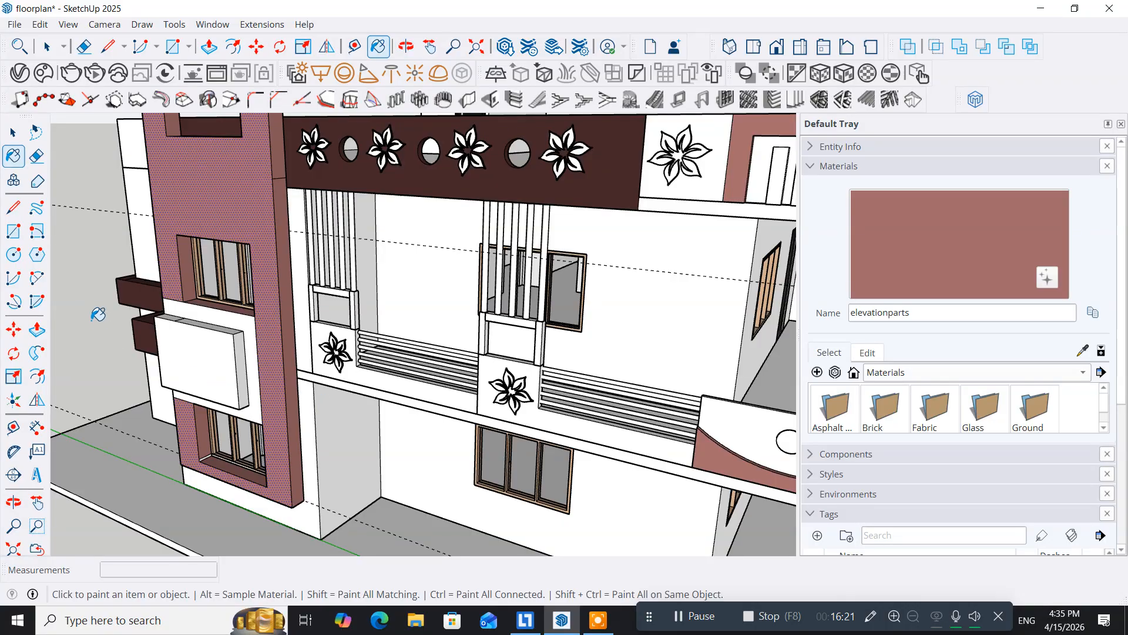
Paint the front, side and top of the projecting box between the two windows with the windows frame material sampled from the flowered parapet
click(7, 142)
click(12, 138)
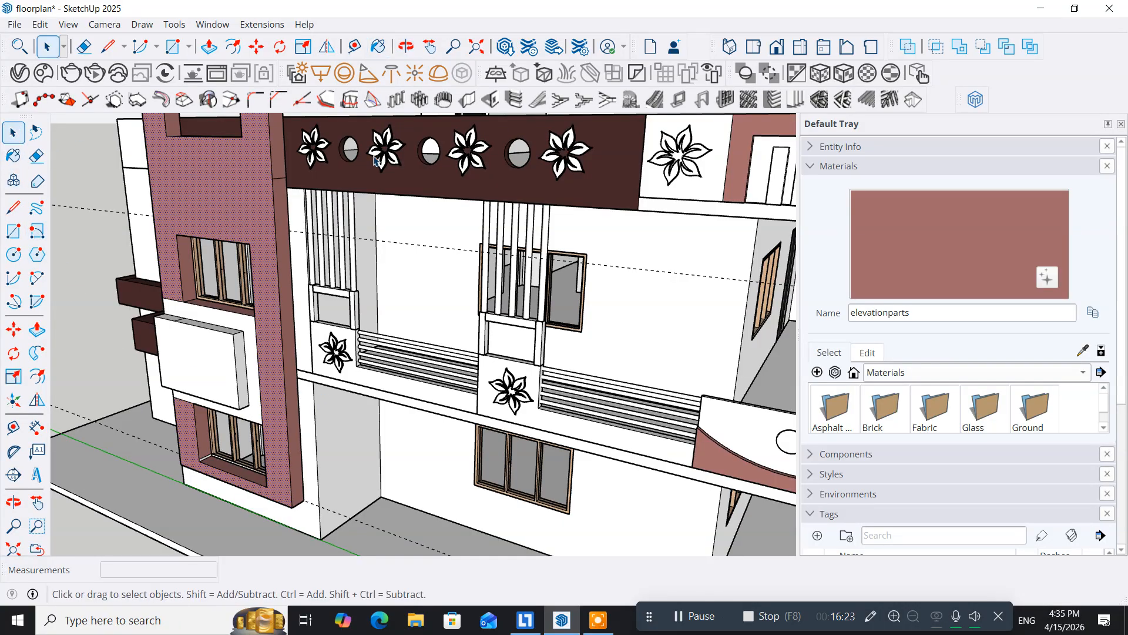
click(13, 155)
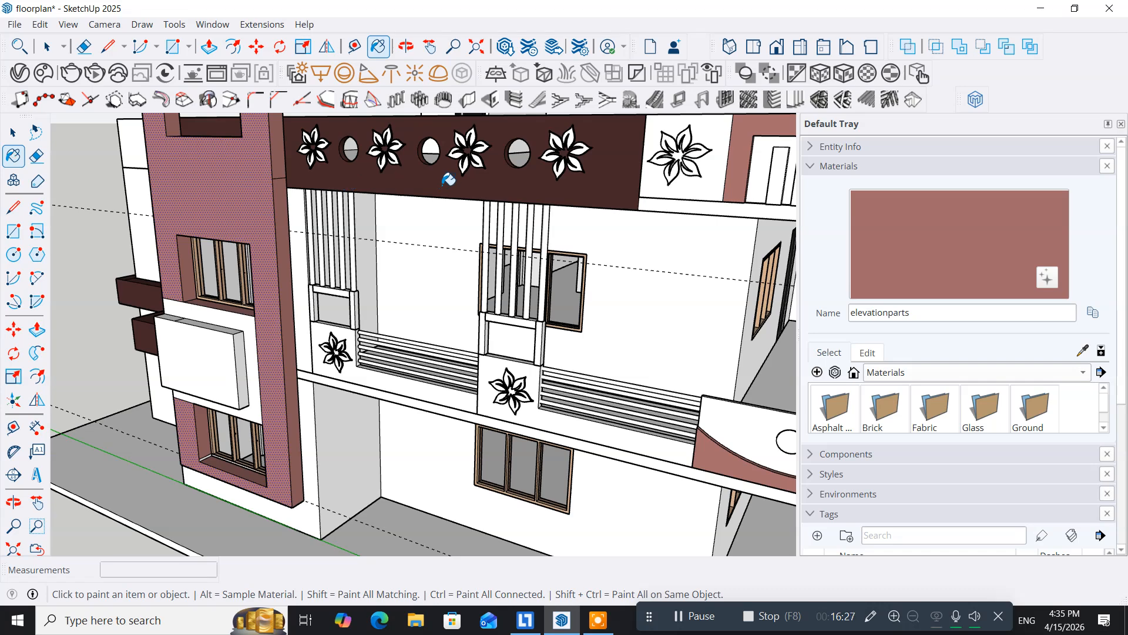
alt+click(448, 180)
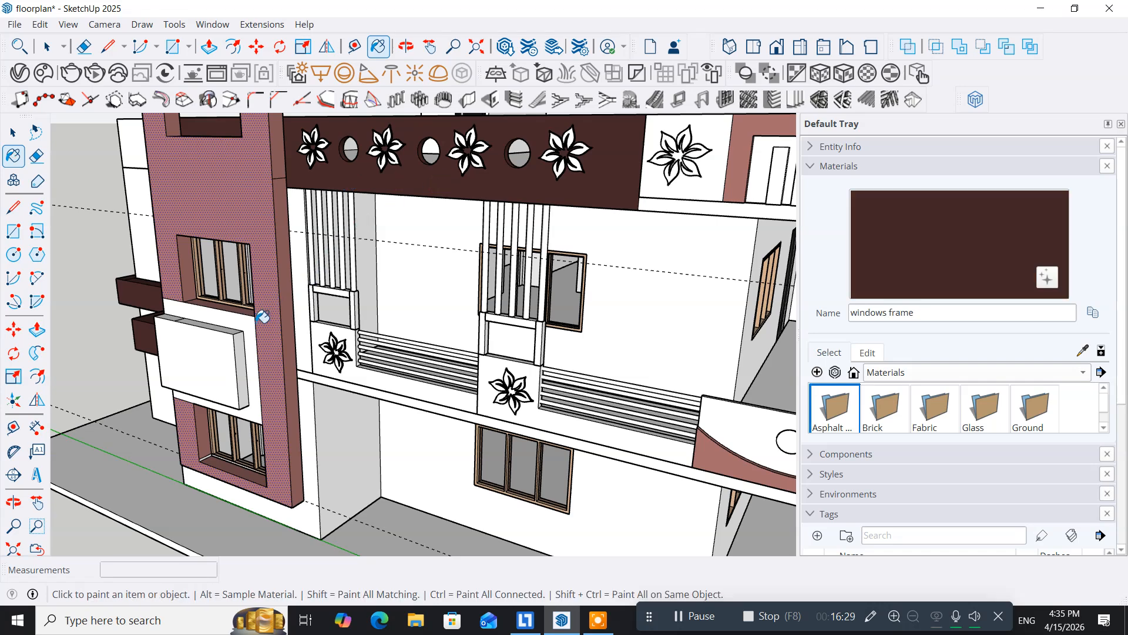
click(216, 340)
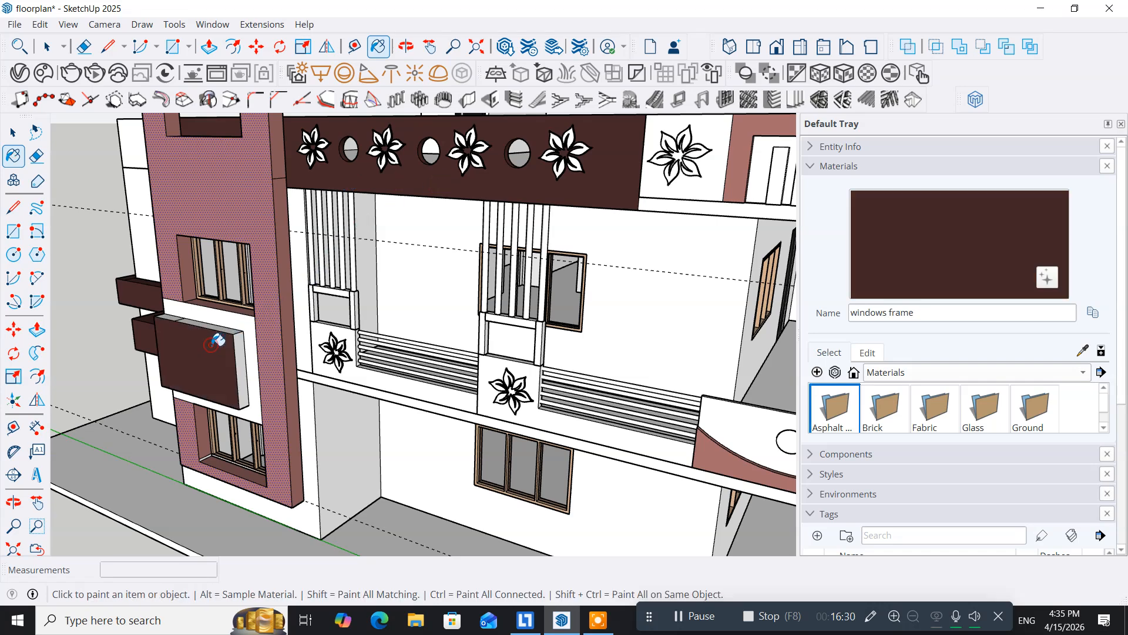
click(244, 351)
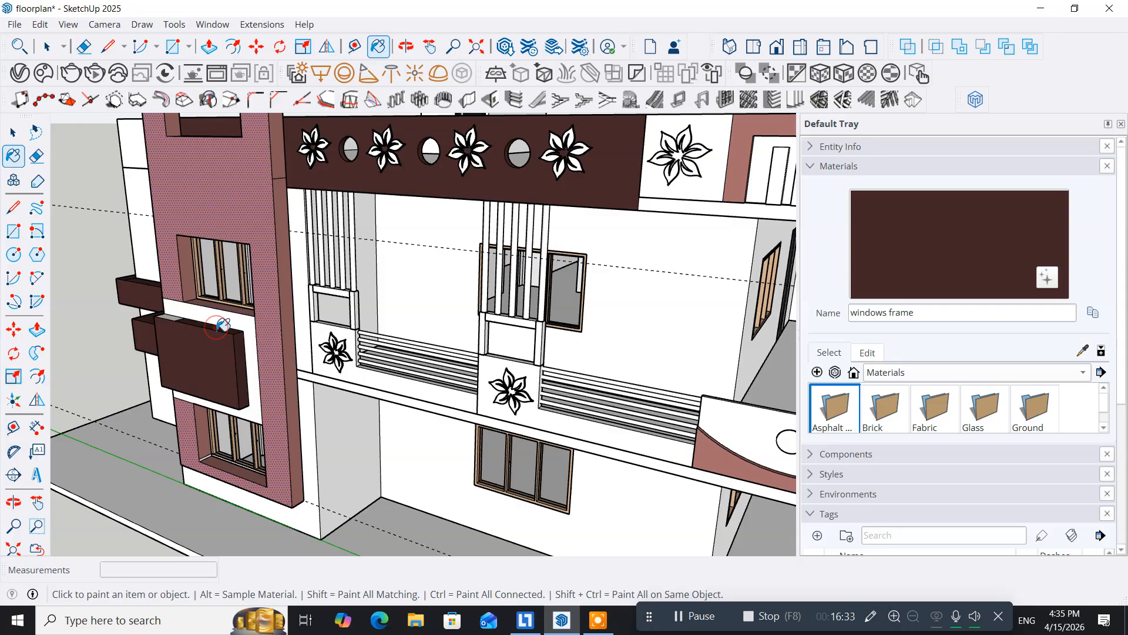
Paint both underside faces of the projecting box with the windows frame material
mouse_move(167, 341)
middle_down()
mouse_move(408, 410)
mouse_move(350, 385)
mouse_move(290, 201)
mouse_move(295, 169)
middle_up()
click(370, 426)
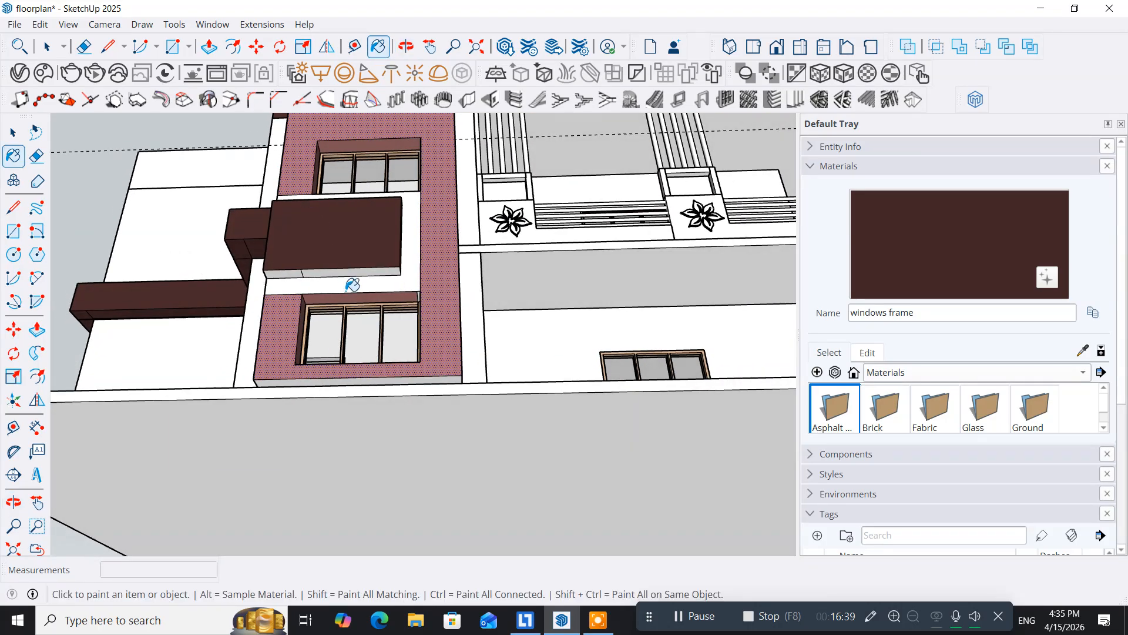
click(352, 271)
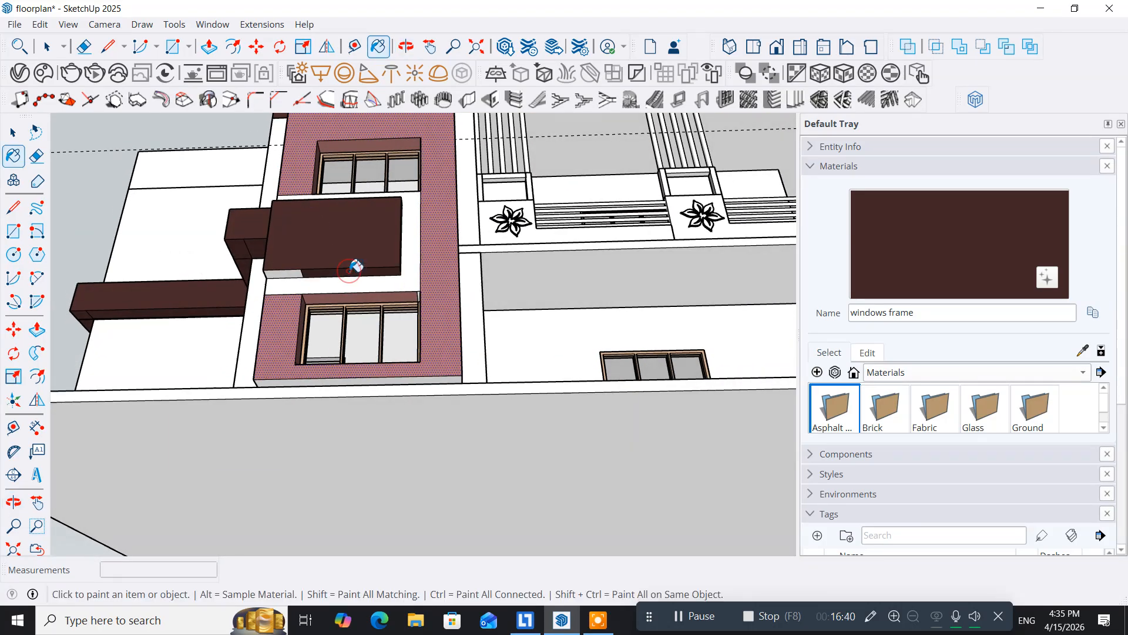
click(285, 273)
Try to paint the square flower panel with the windows frame material from outside its parapet group, and undo it
mouse_move(432, 207)
middle_down()
mouse_move(224, 330)
mouse_move(219, 383)
mouse_move(247, 429)
mouse_move(576, 443)
mouse_move(750, 410)
mouse_move(327, 431)
mouse_move(226, 419)
middle_up()
scroll(315, 351, down, 3)
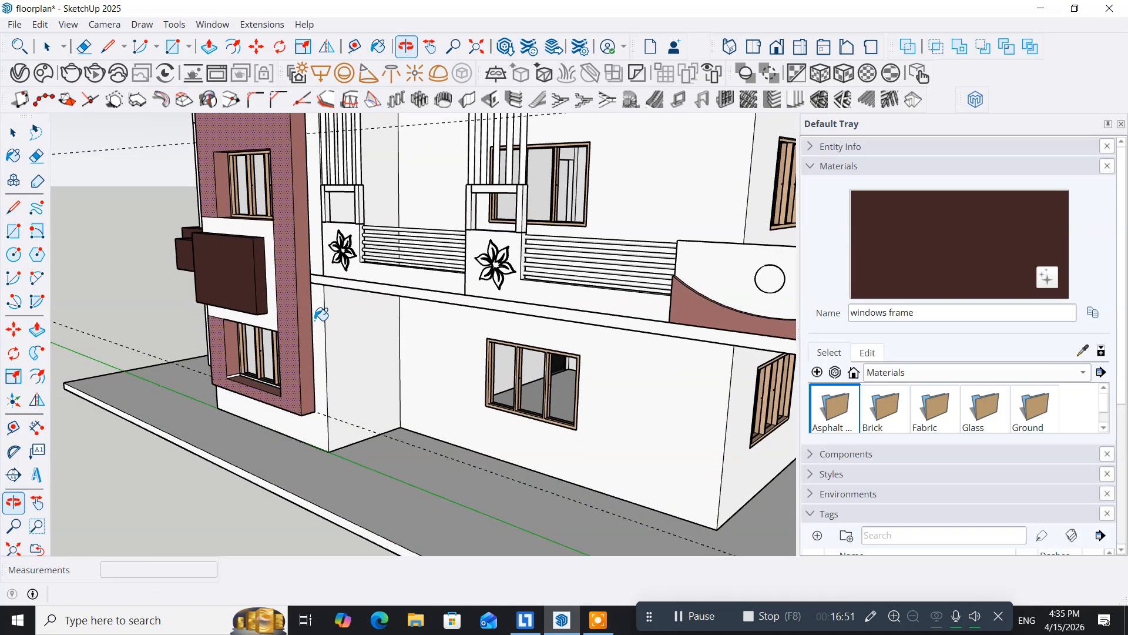
key(b)
scroll(410, 327, down, 4)
middle_drag(599, 336, 435, 371)
middle_drag(343, 235, 434, 279)
scroll(453, 283, up, 5)
scroll(453, 283, up, 2)
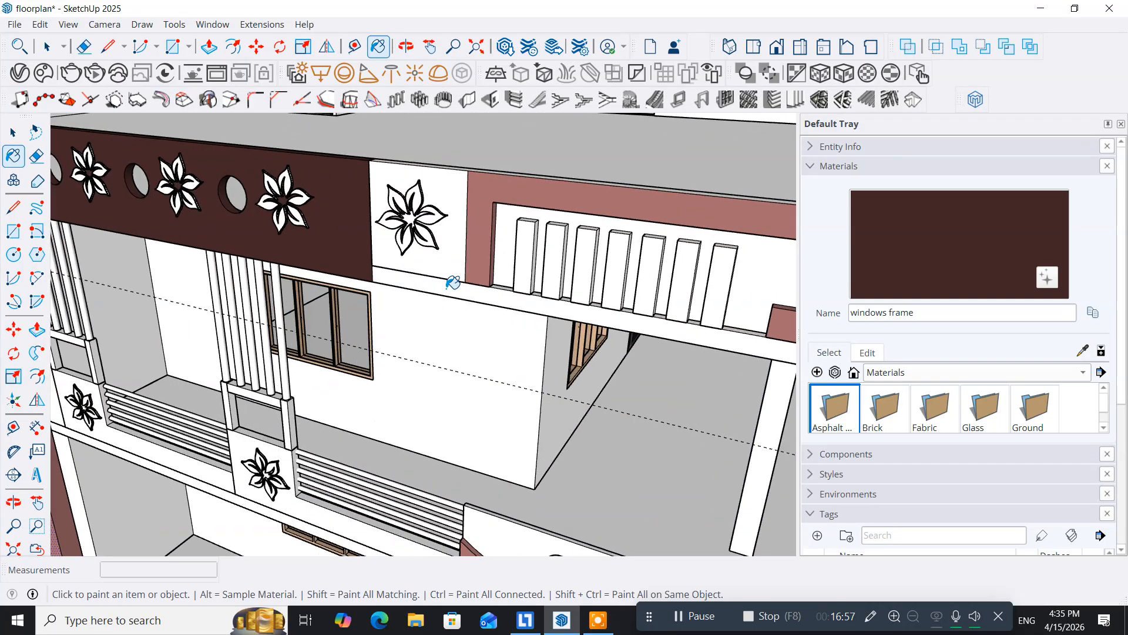
click(446, 255)
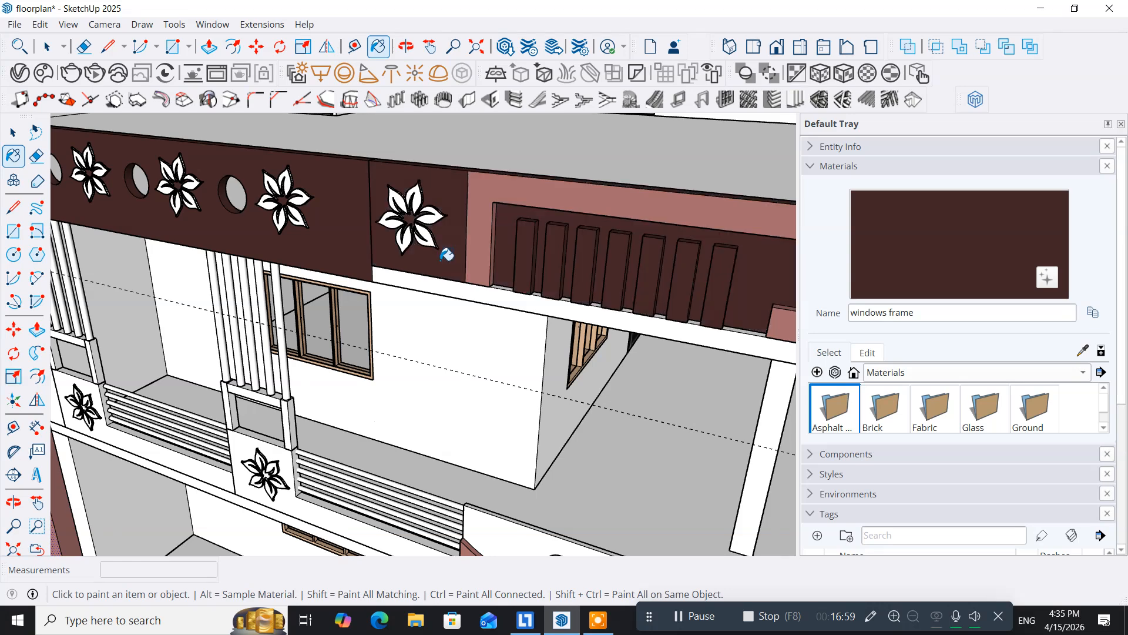
key(ctrl+z)
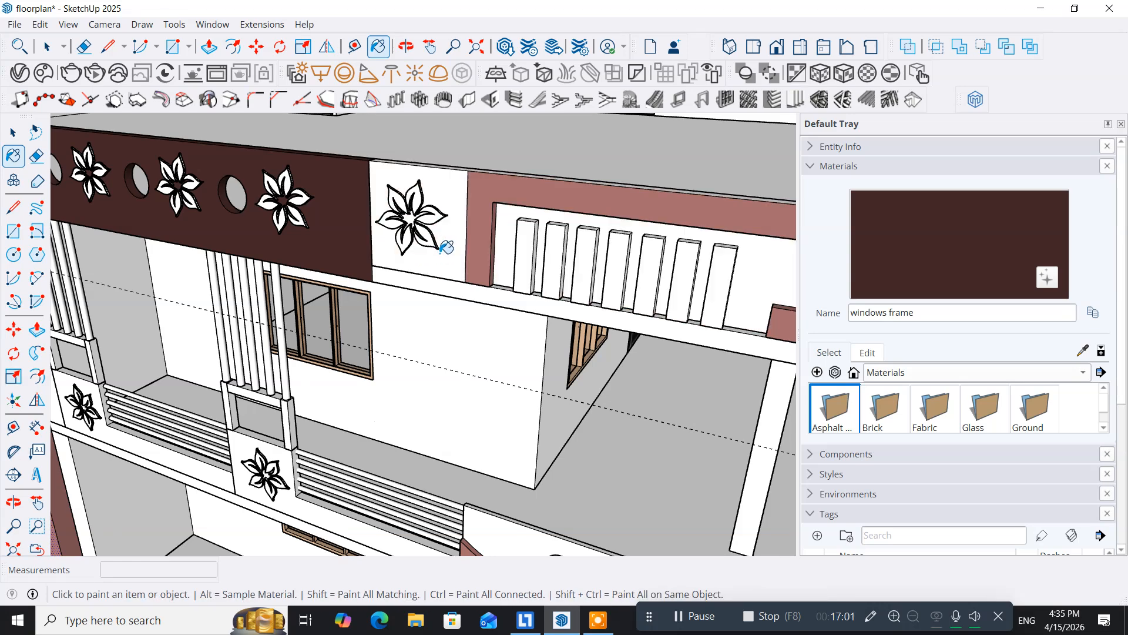
Open the slatted parapet group and paint only the square flower panel's front face with the windows frame material
click(14, 136)
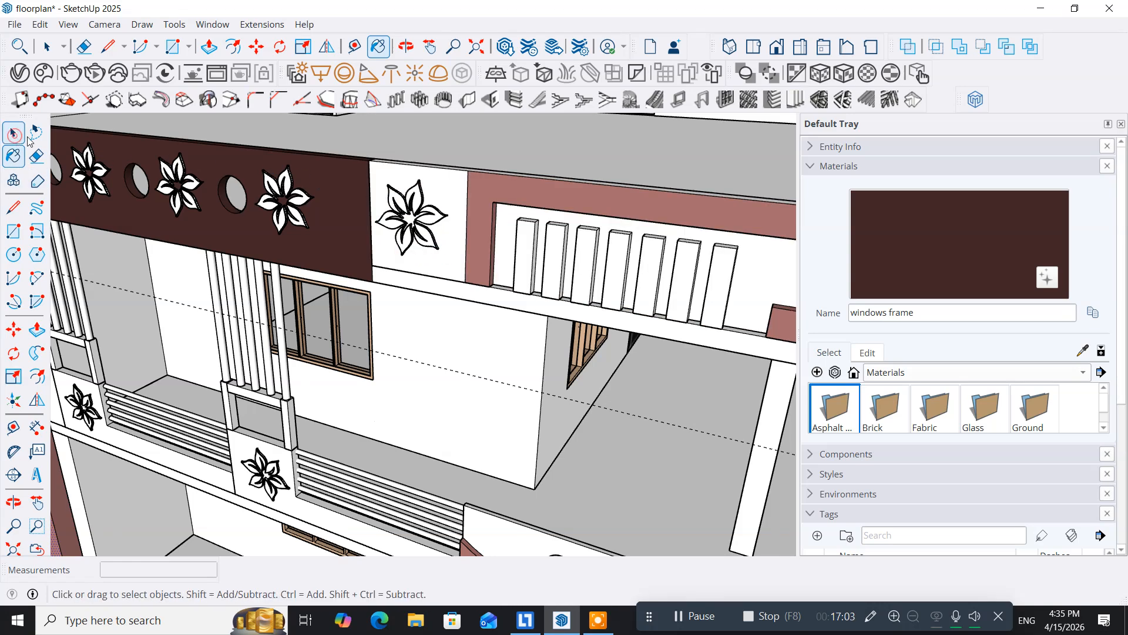
double_click(442, 186)
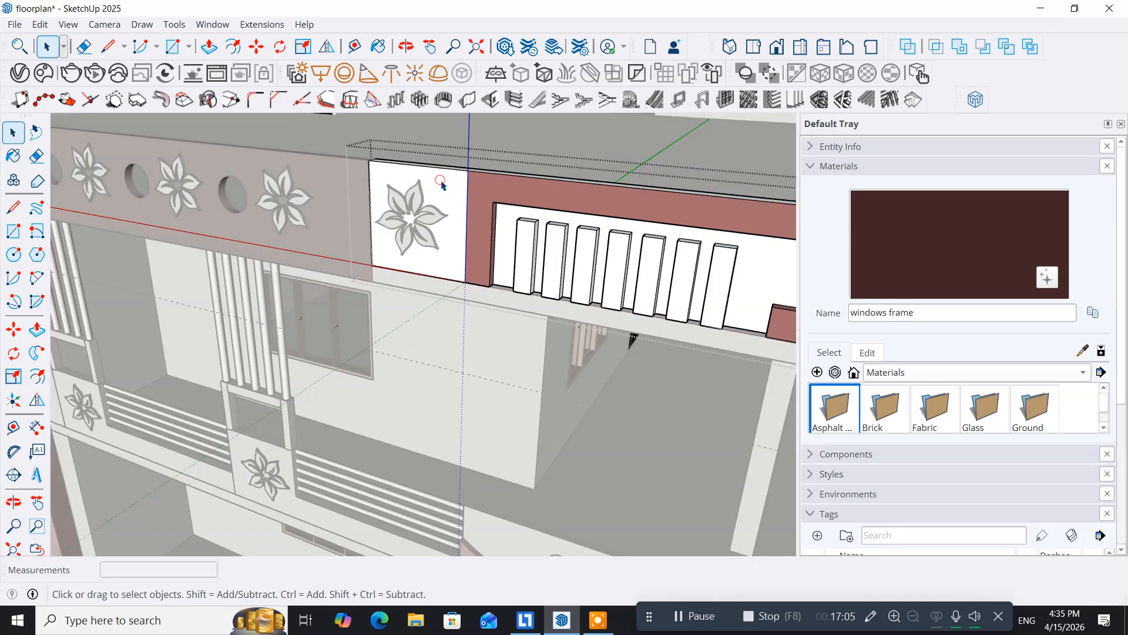
click(442, 185)
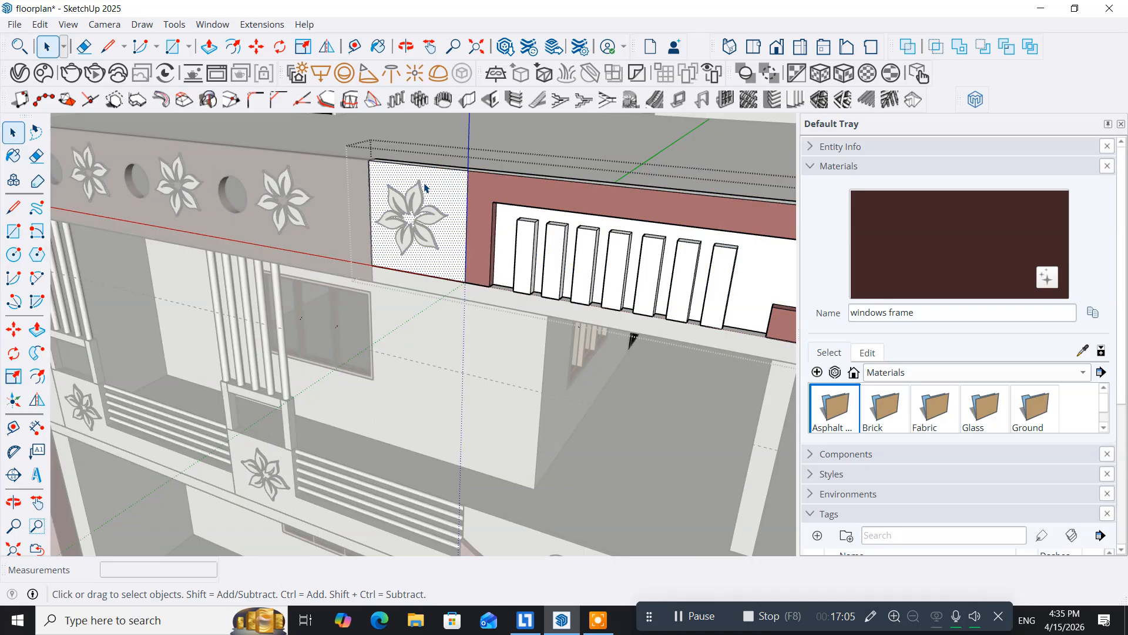
click(13, 155)
click(442, 189)
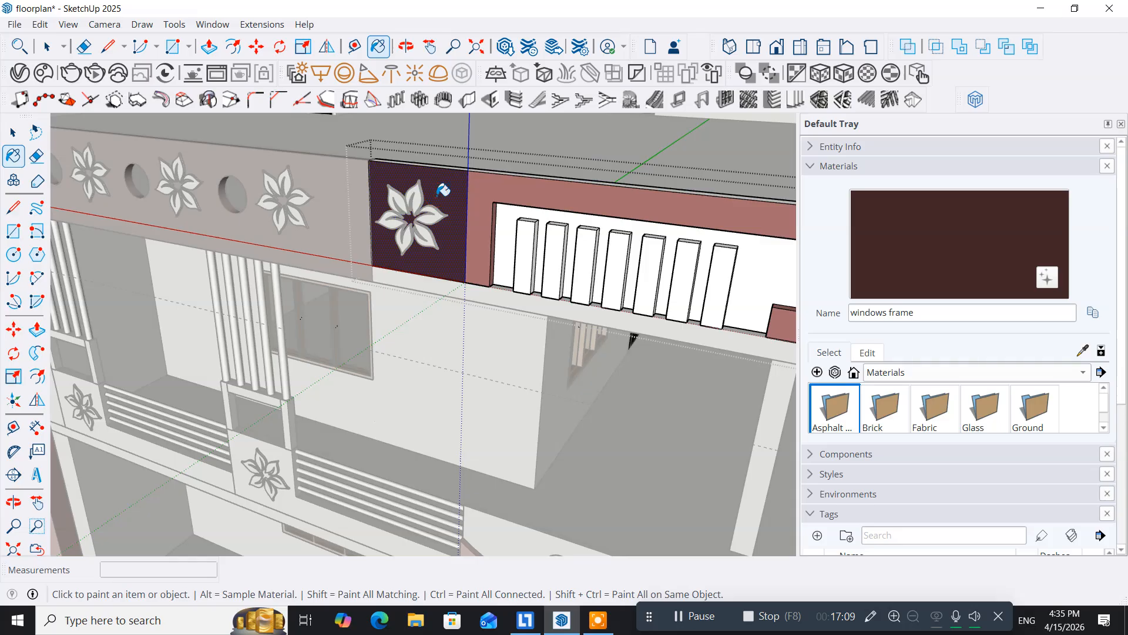
Draw a 6" vertical line down from the flower panel's lower corner across the white band, inside the open slatted parapet group
scroll(484, 326, up, 3)
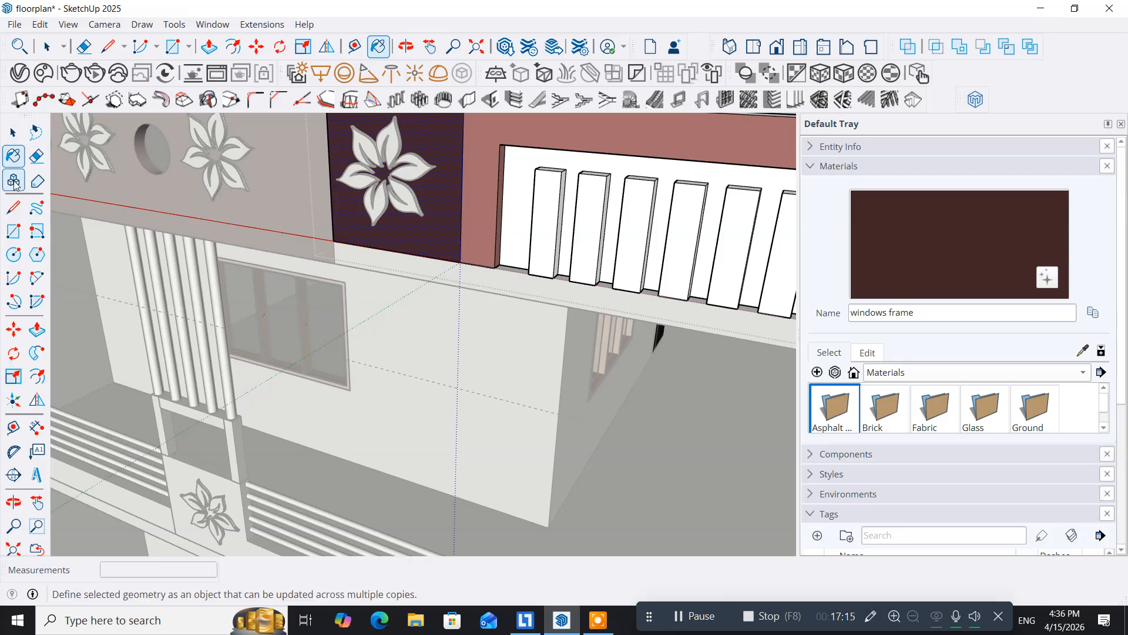
click(12, 207)
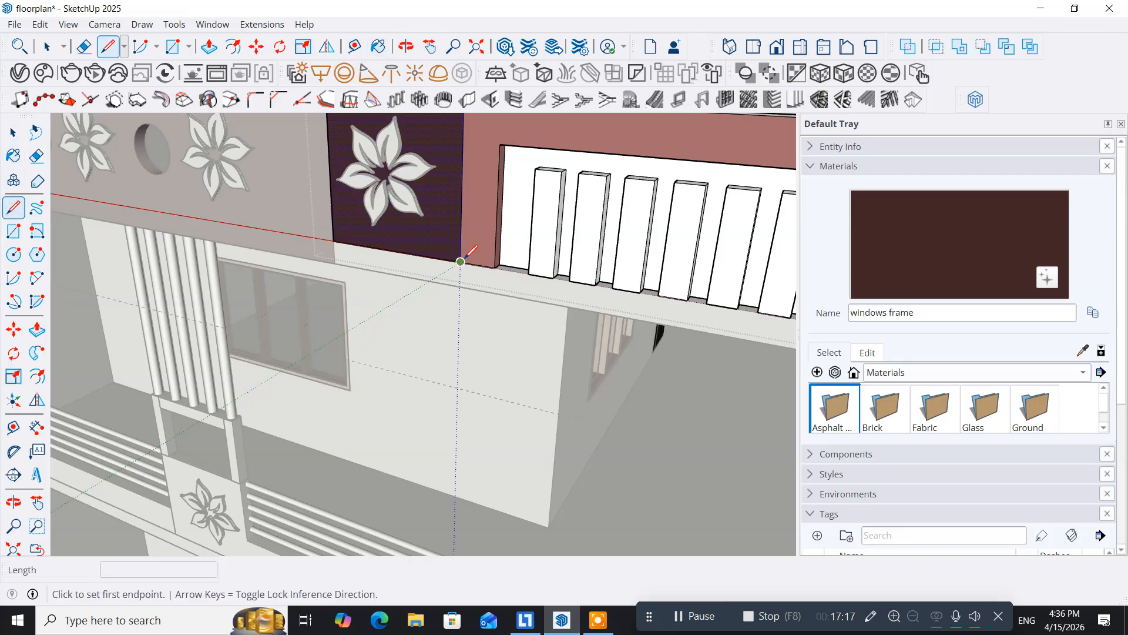
click(461, 262)
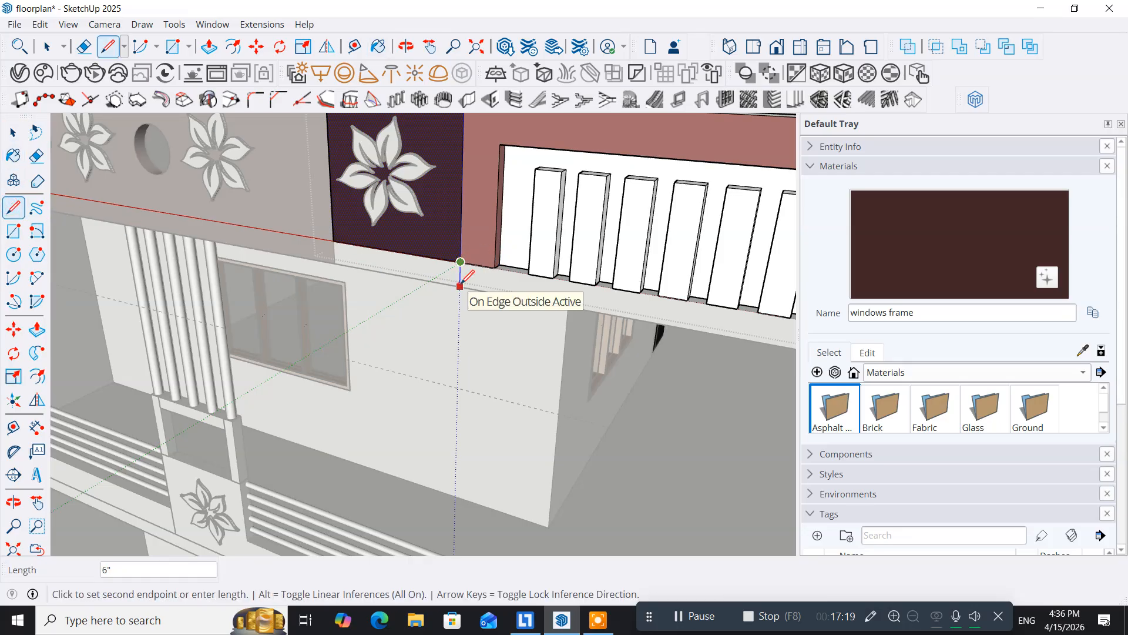
click(460, 286)
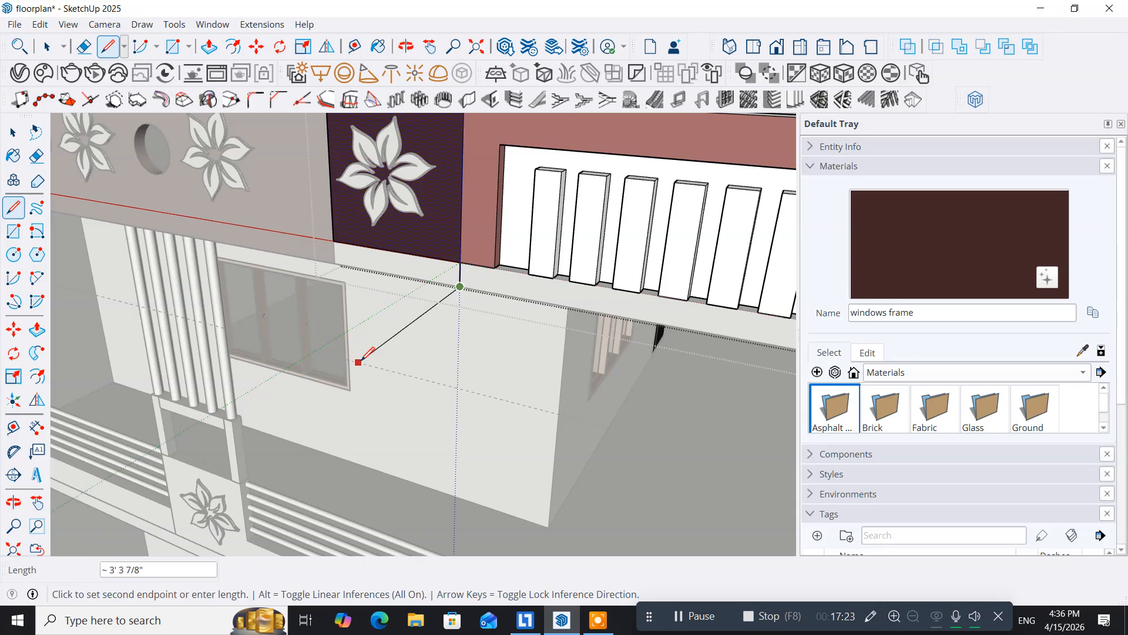
key(Escape)
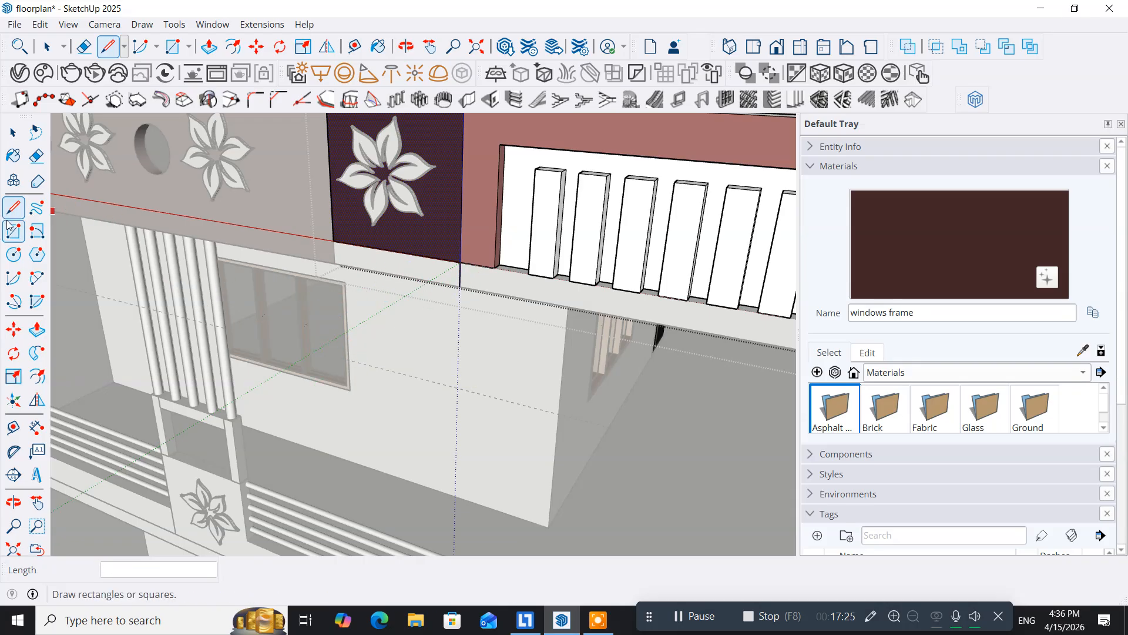
click(12, 156)
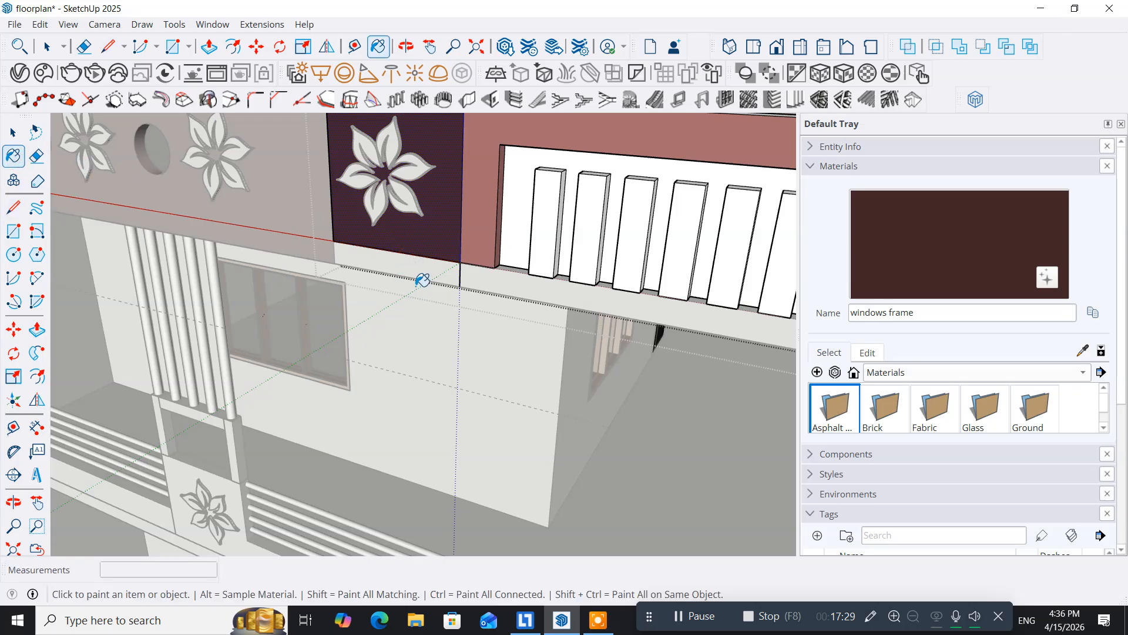
scroll(488, 287, up, 3)
scroll(488, 287, down, 2)
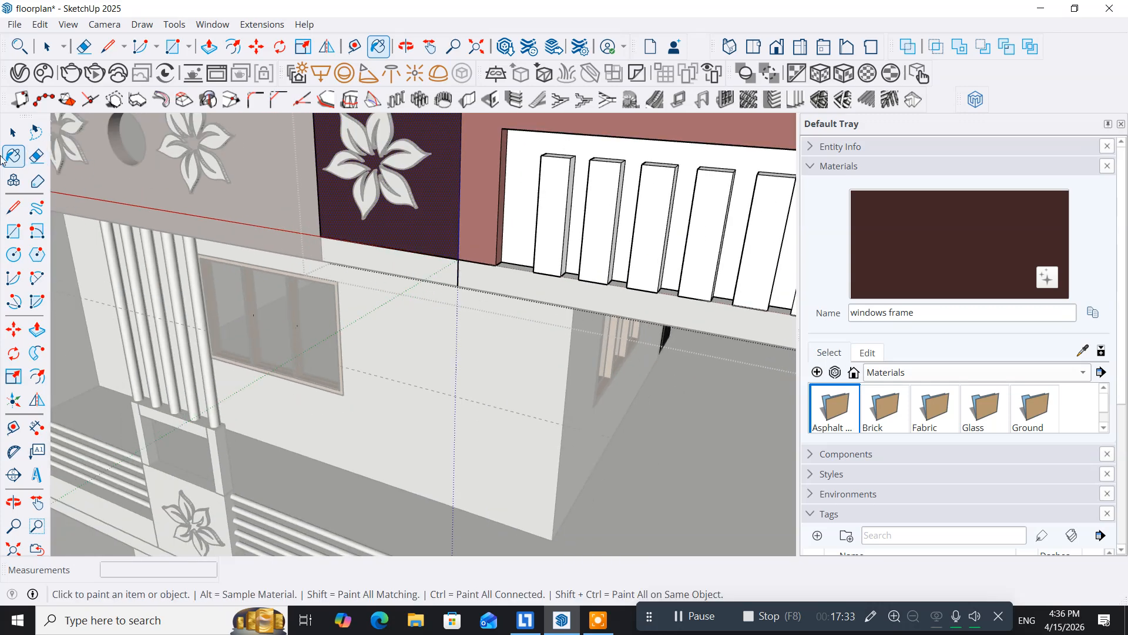
Open the flowered parapet group and split its white lower band with a 6" vertical line below the square flower panel's corner
click(13, 132)
double_click(399, 266)
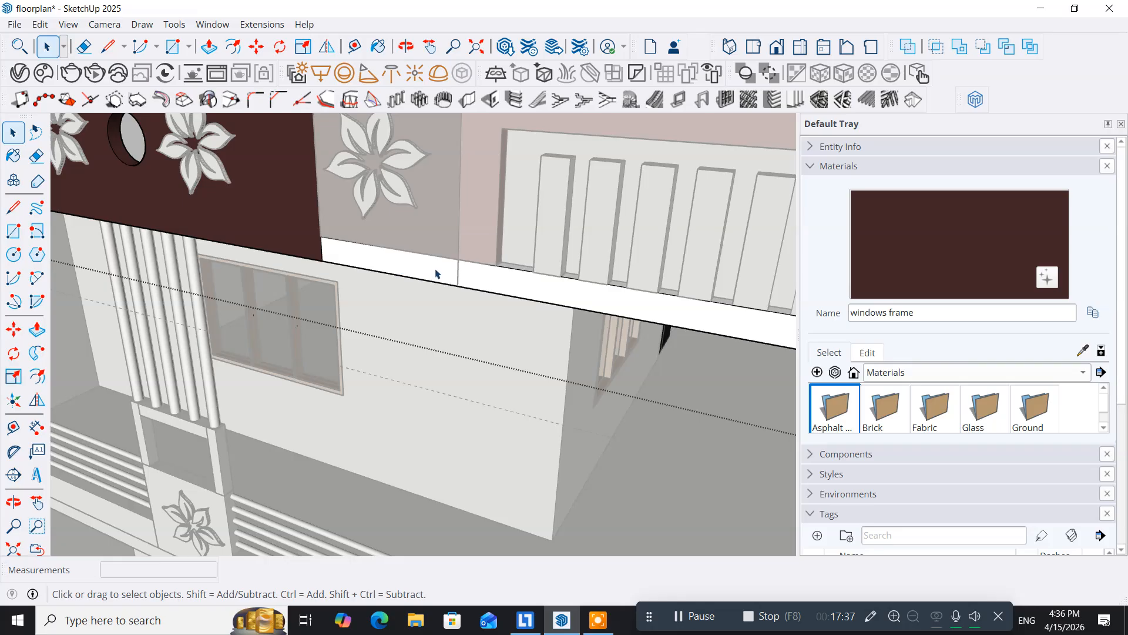
click(13, 207)
scroll(468, 269, up, 3)
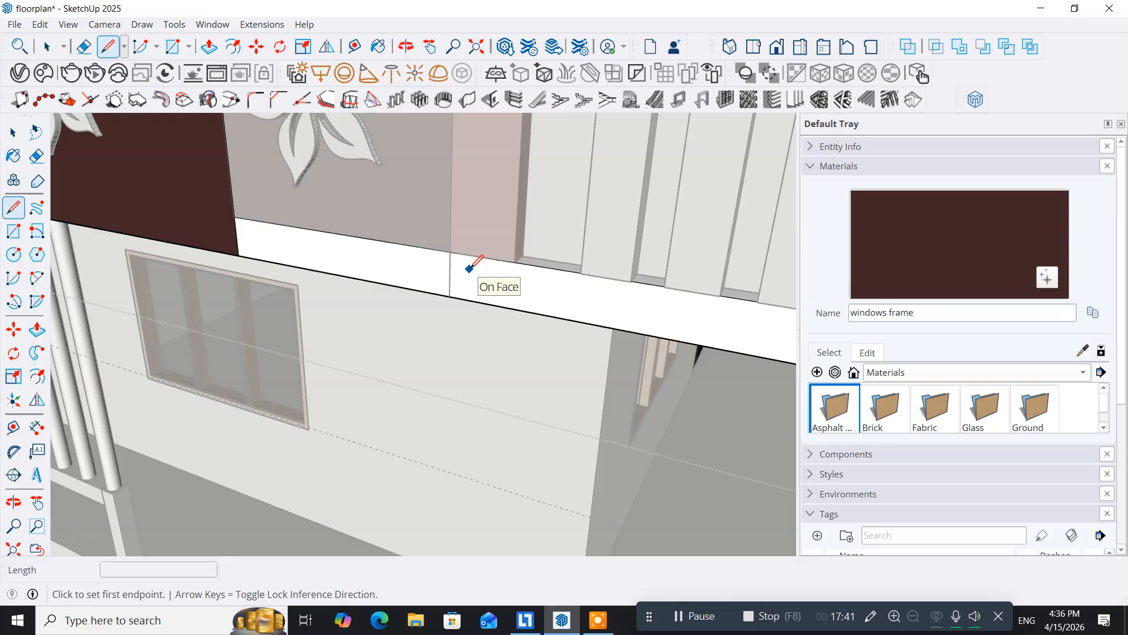
click(450, 251)
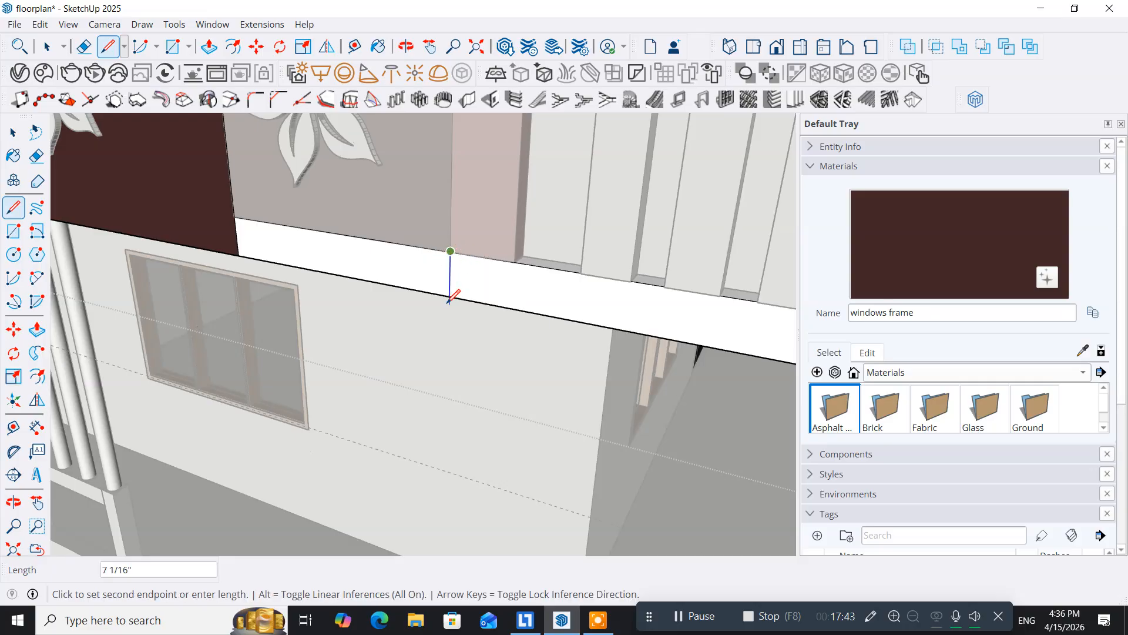
click(450, 296)
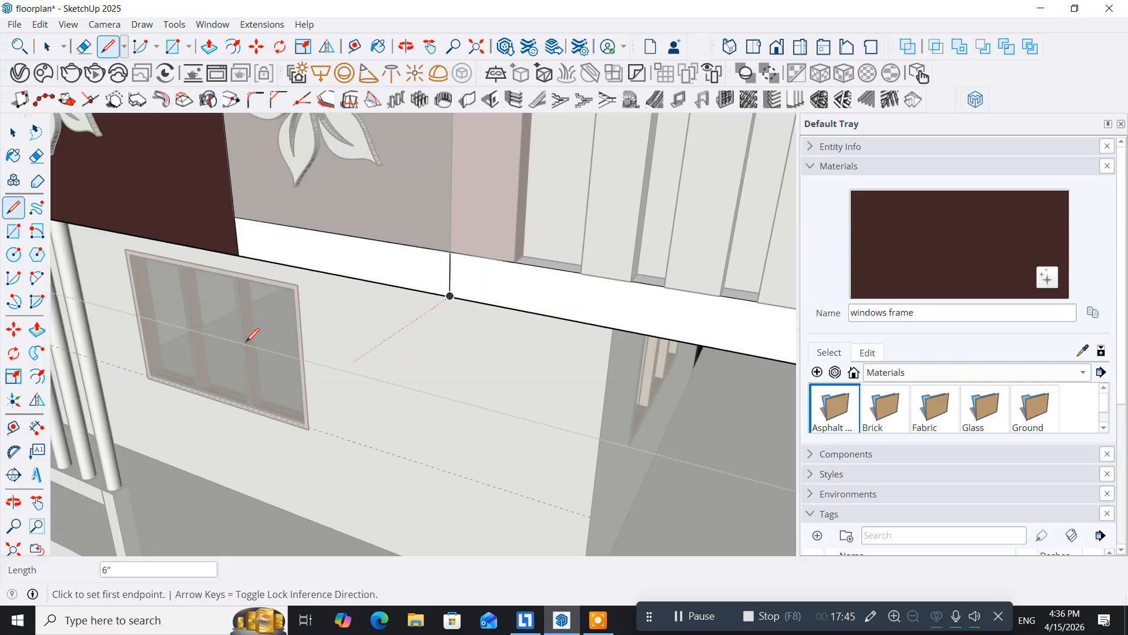
Paint the split-off band section under the square flower panel with the windows frame material and close the group
click(22, 166)
click(297, 236)
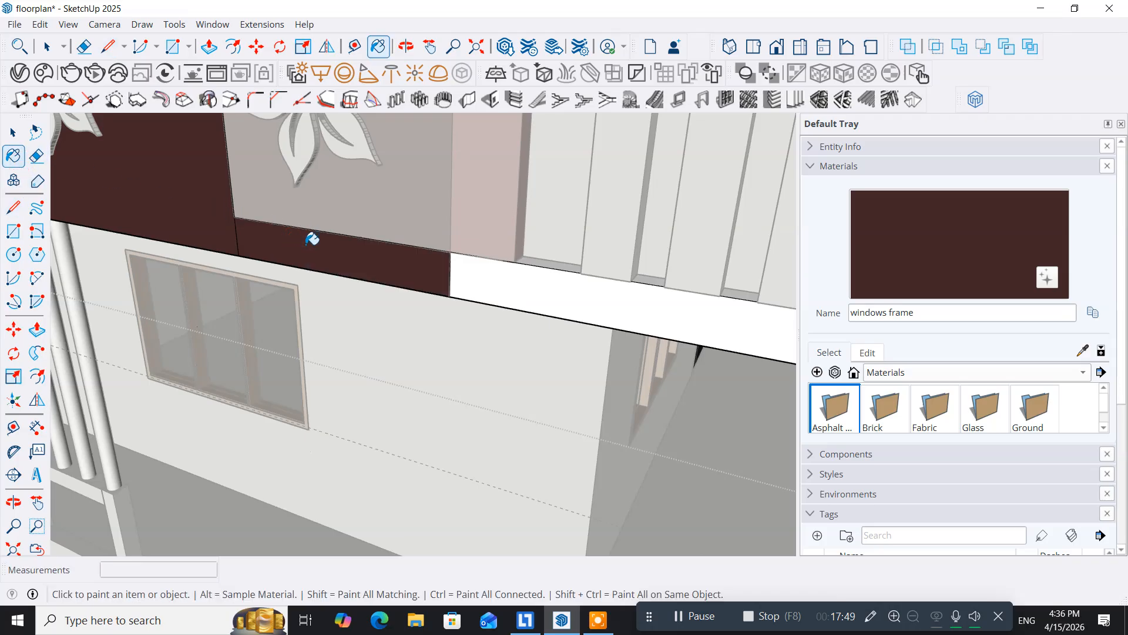
click(22, 137)
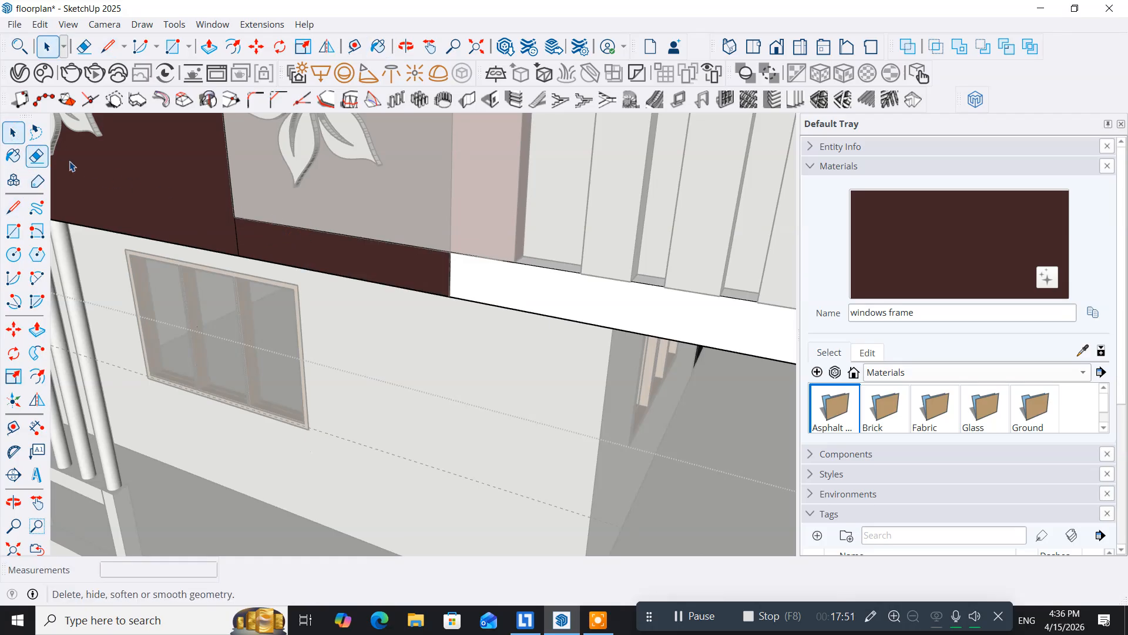
scroll(385, 232, down, 6)
scroll(387, 232, down, 3)
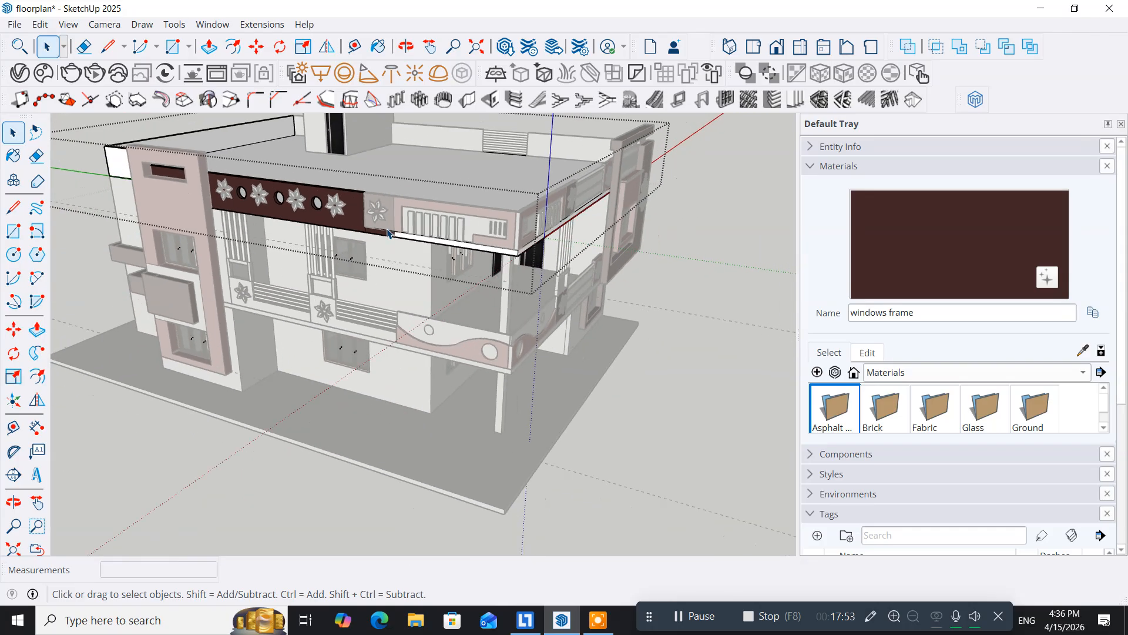
click(216, 463)
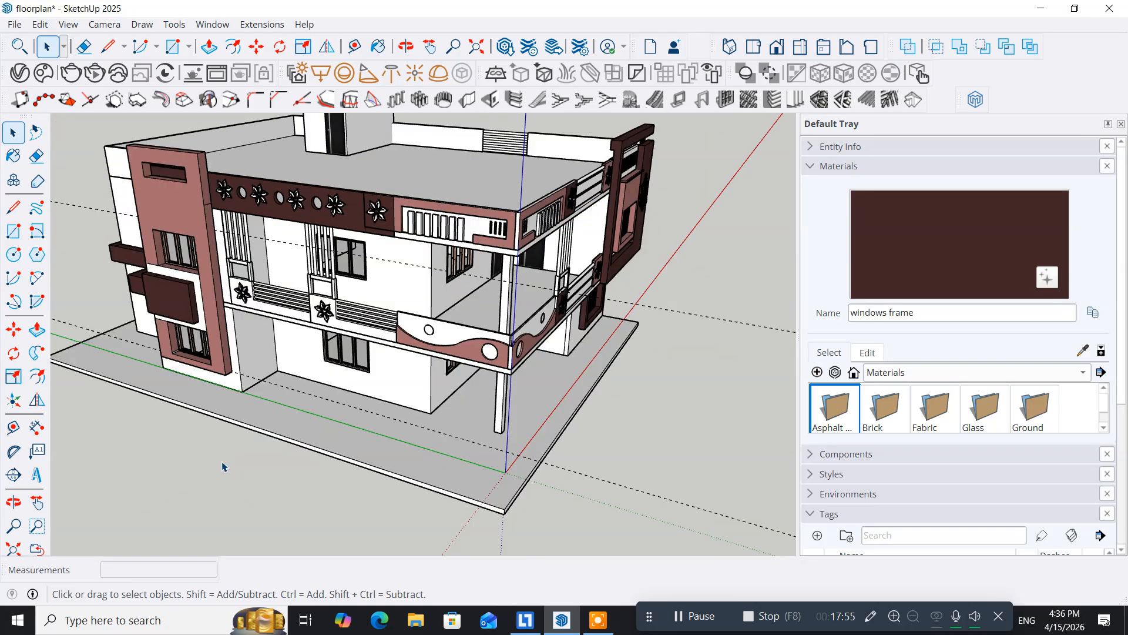
Paint both balcony railing flower panels and their lower bands with the windows frame material
middle_drag(423, 352, 365, 383)
scroll(352, 314, up, 4)
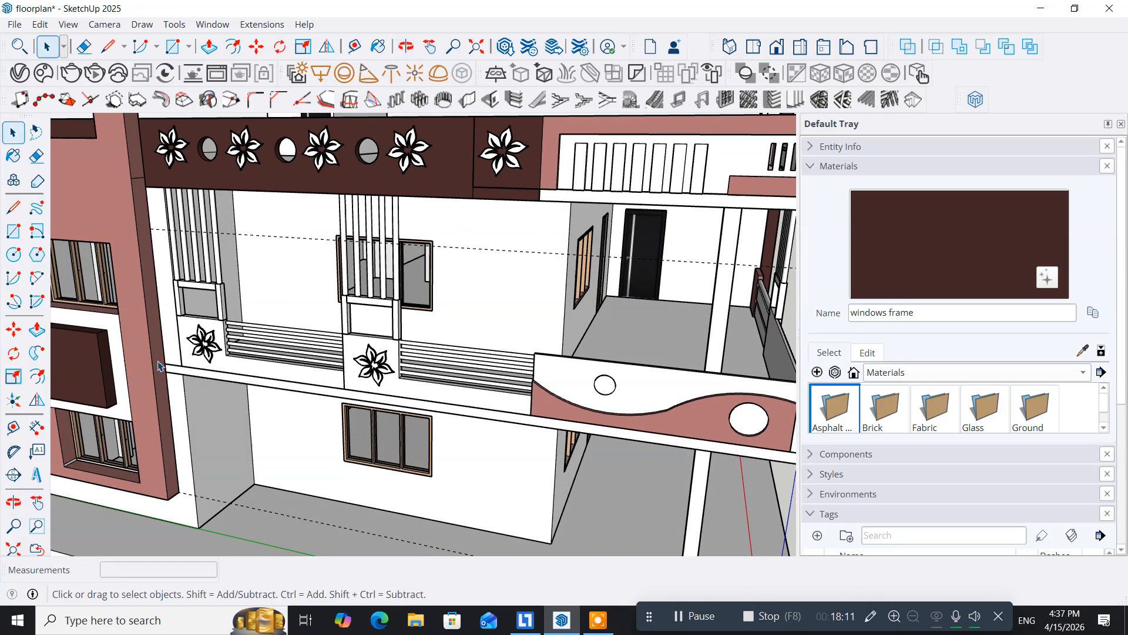
scroll(236, 365, up, 2)
scroll(237, 367, down, 3)
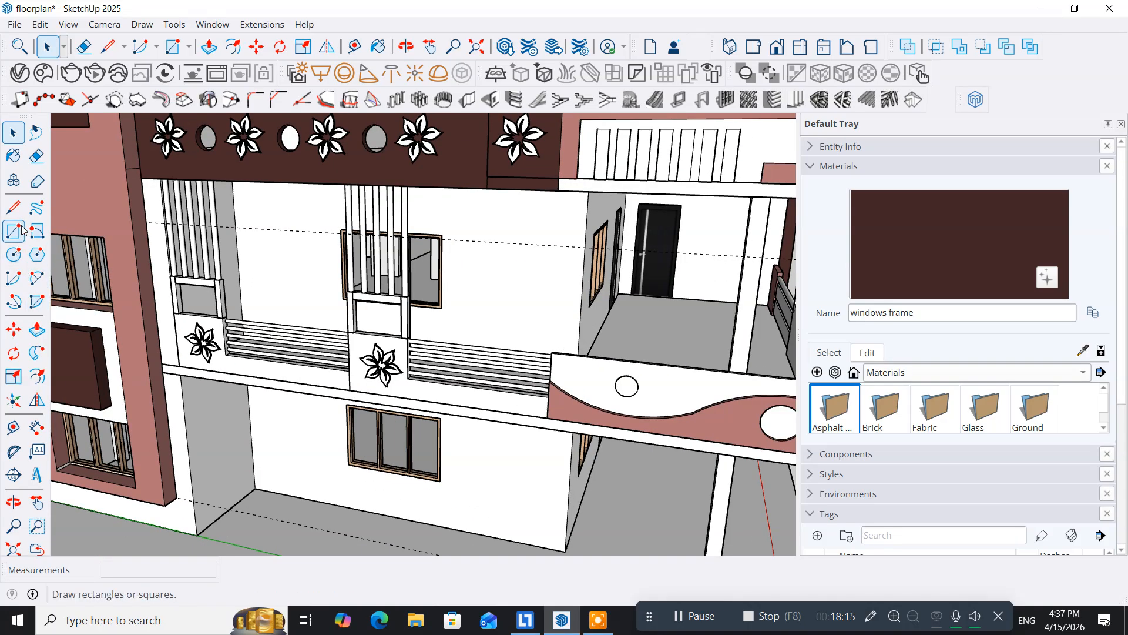
click(14, 158)
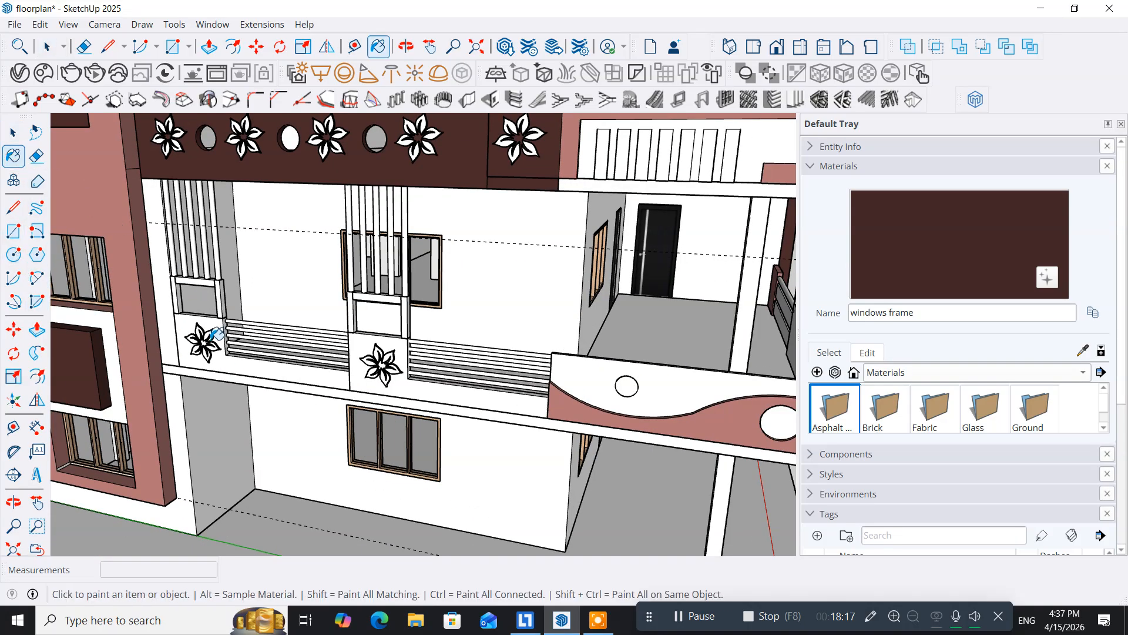
click(222, 327)
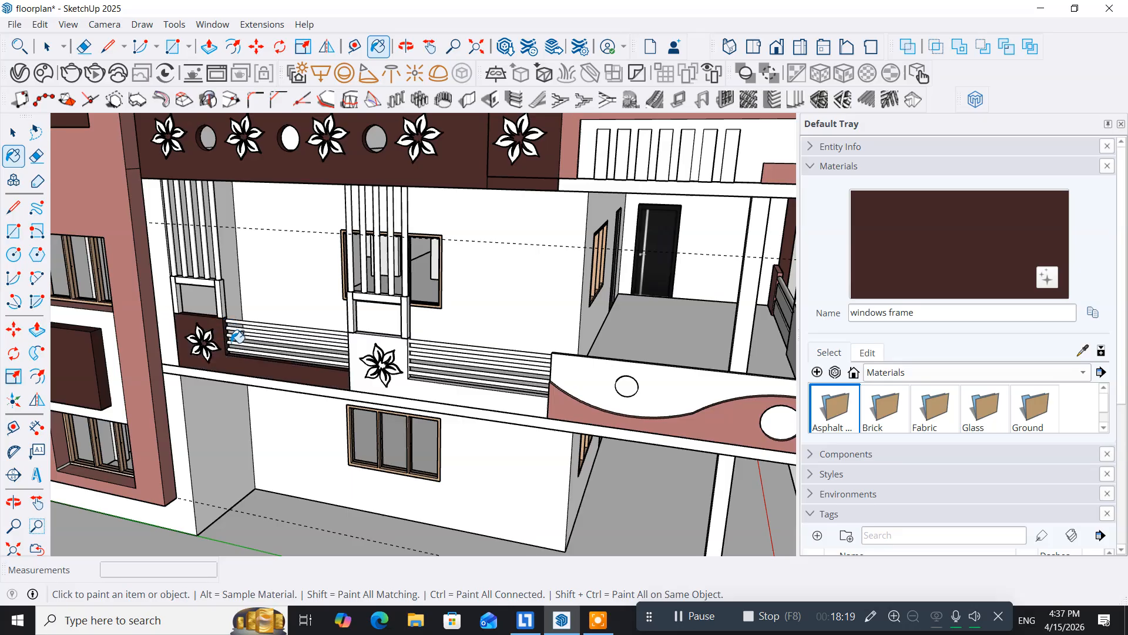
click(375, 377)
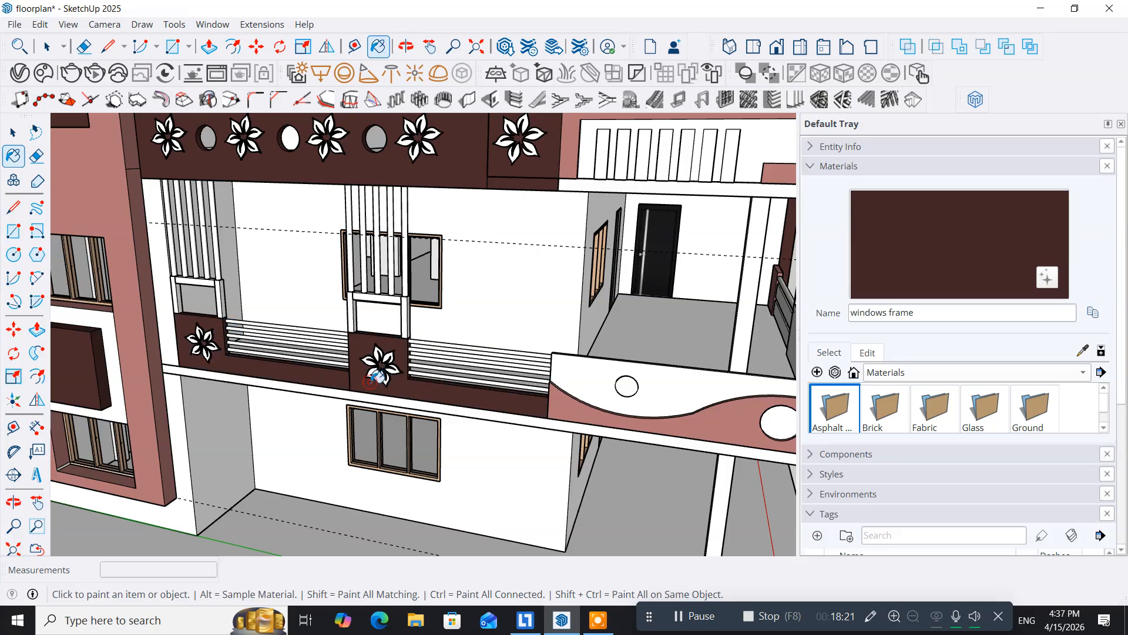
Try to sample the pink material from the slatted parapet's frame, and undo both accidental fills
mouse_move(423, 386)
middle_down()
mouse_move(191, 471)
mouse_move(97, 380)
mouse_move(136, 358)
mouse_move(423, 389)
middle_up()
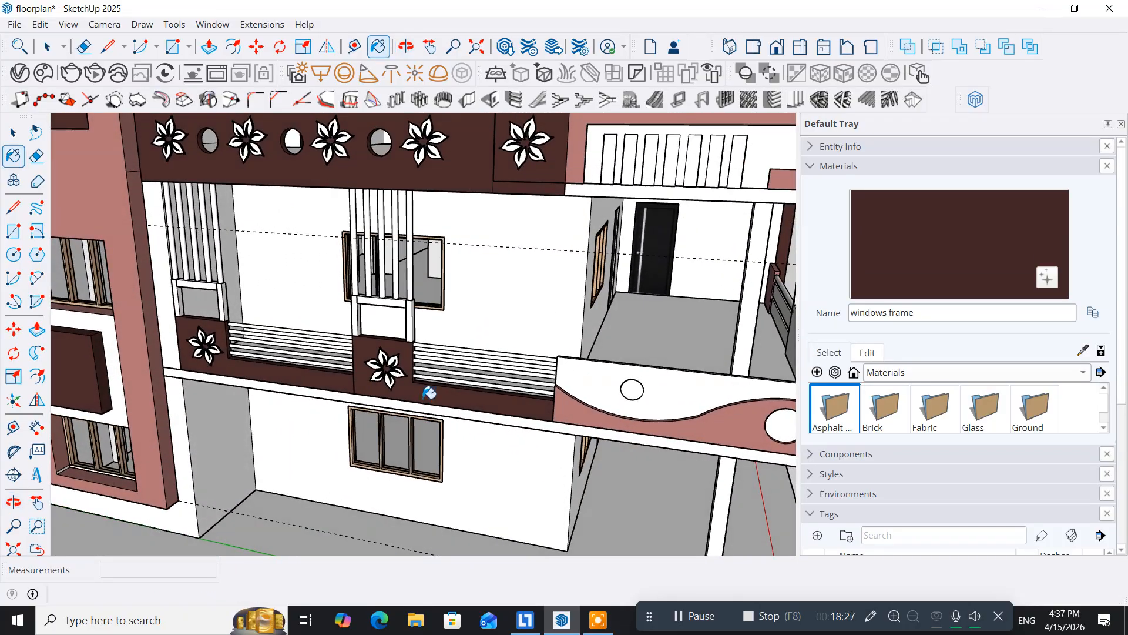
middle_drag(368, 340, 412, 369)
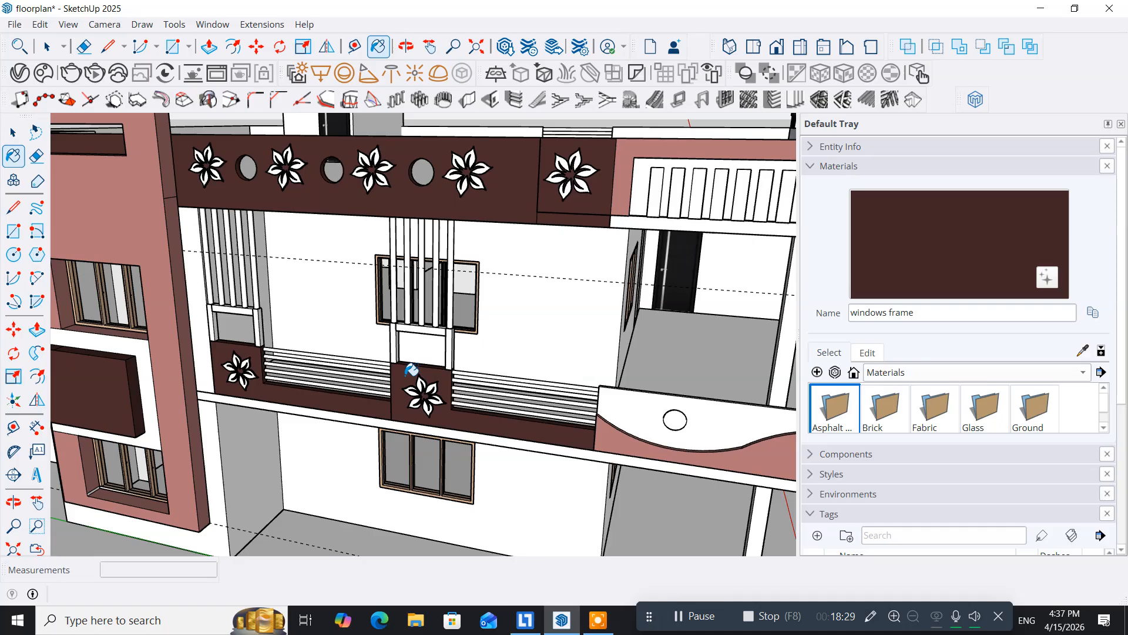
key(alt)
click(626, 165)
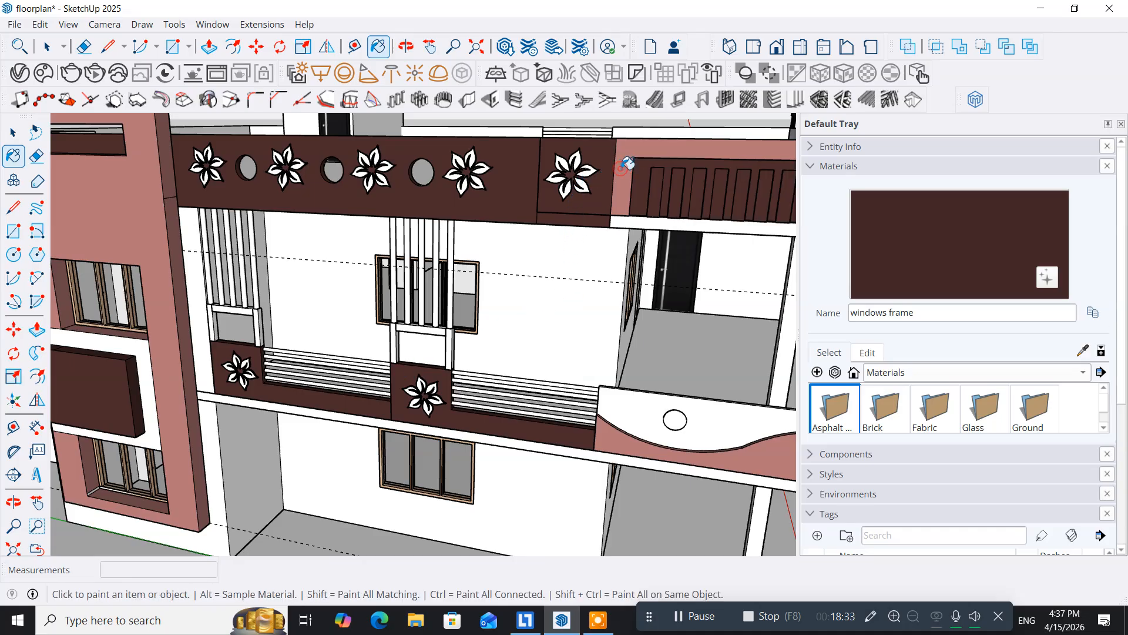
key(ctrl+z)
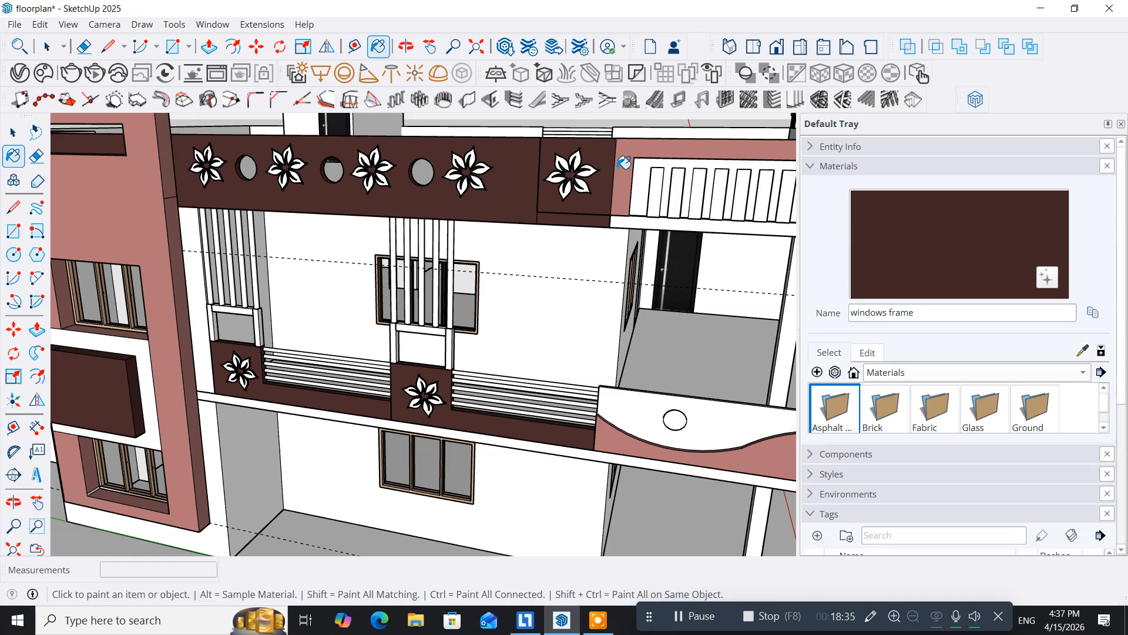
key(alt)
click(624, 162)
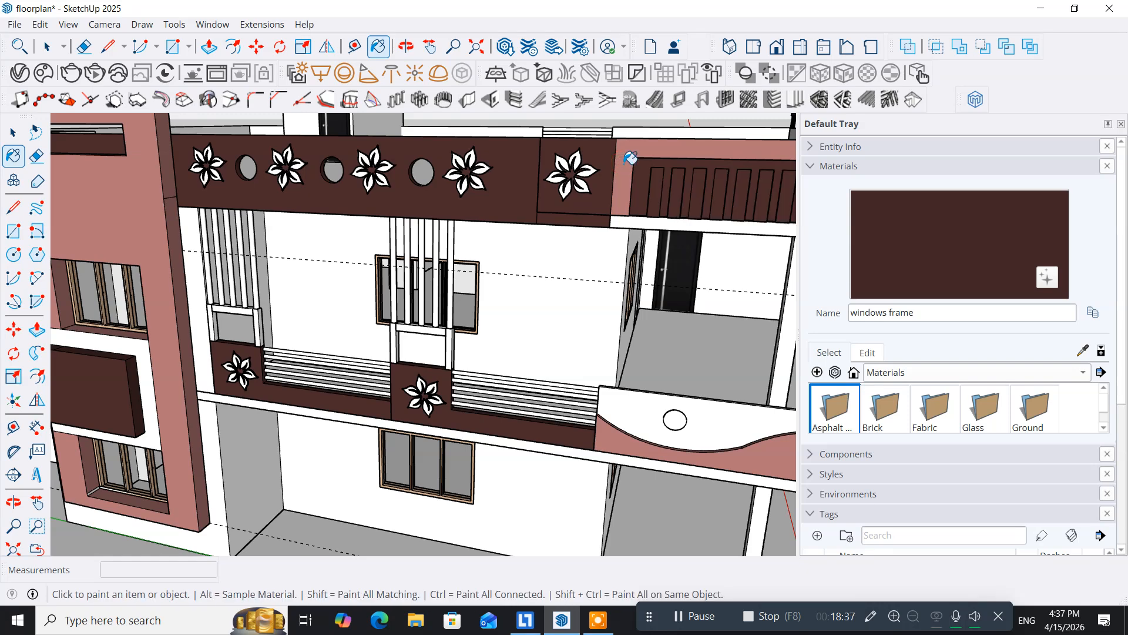
key(ctrl+z)
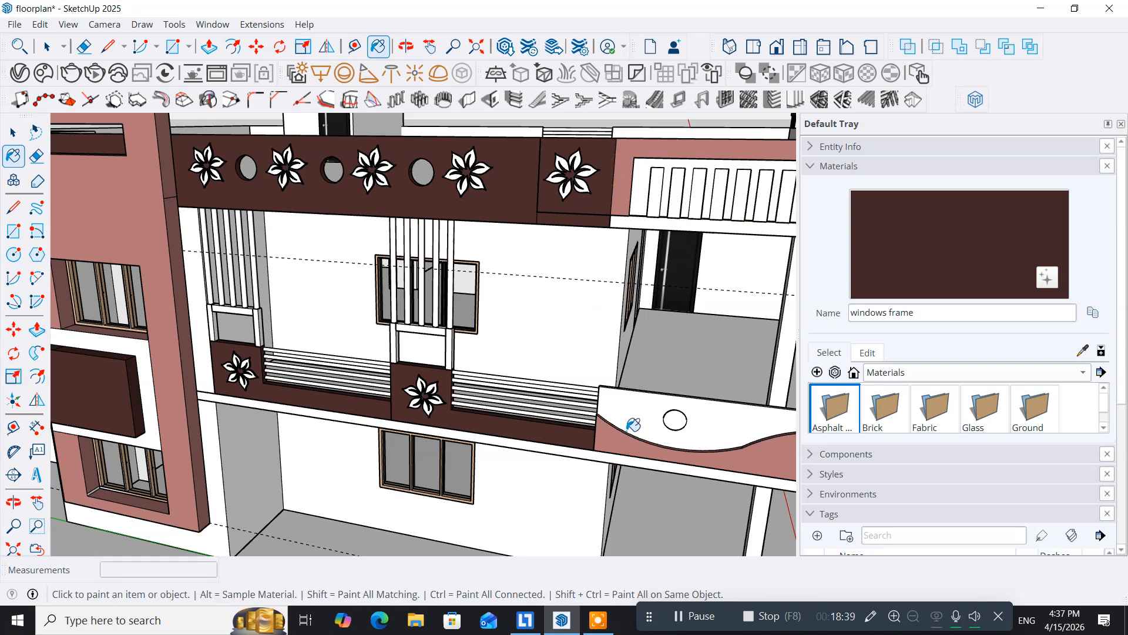
Sample the pink material from the wavy part of the balcony parapet
key(alt)
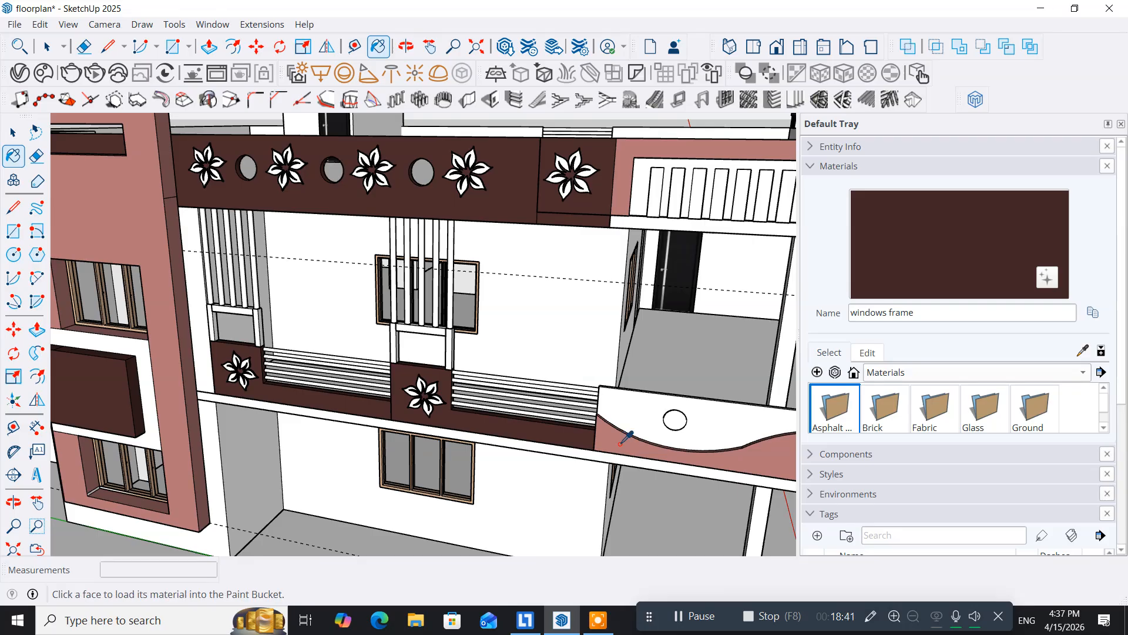
Sample the elevationparts material from the balcony wall and paint the two vertical-bar screens above the side facade's flower panels
alt+click(619, 441)
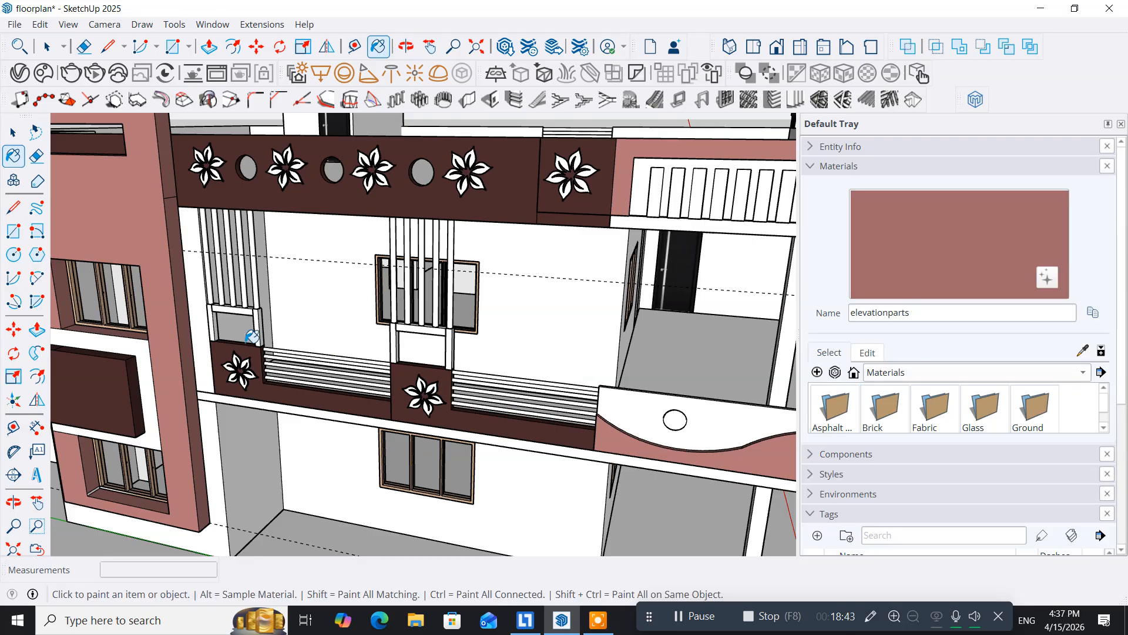
scroll(264, 322, up, 3)
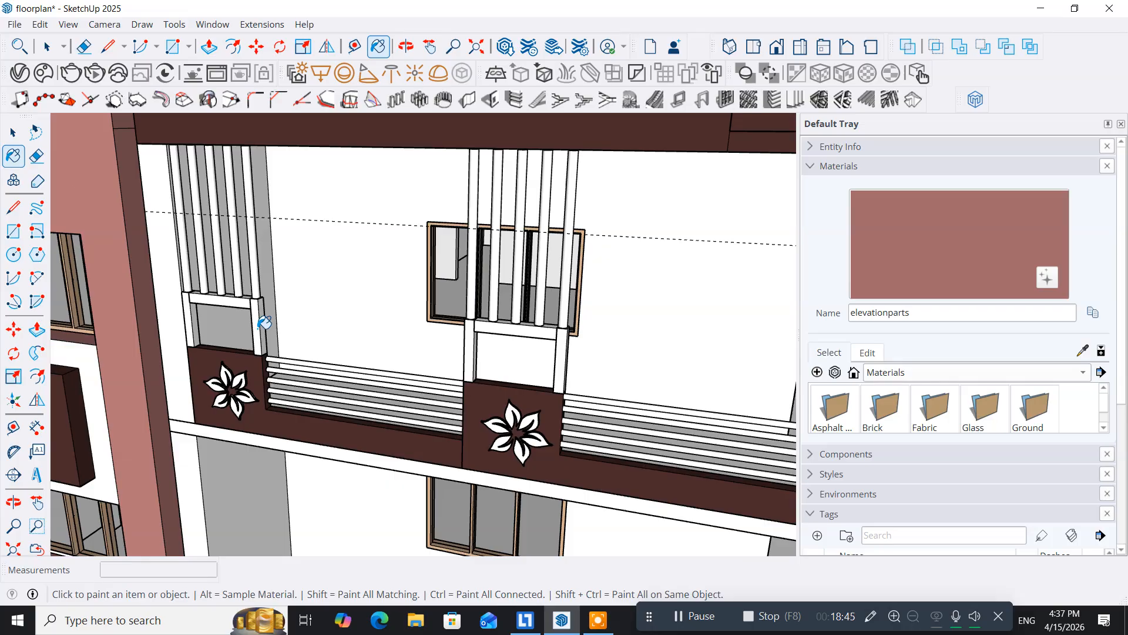
scroll(263, 320, up, 3)
click(259, 322)
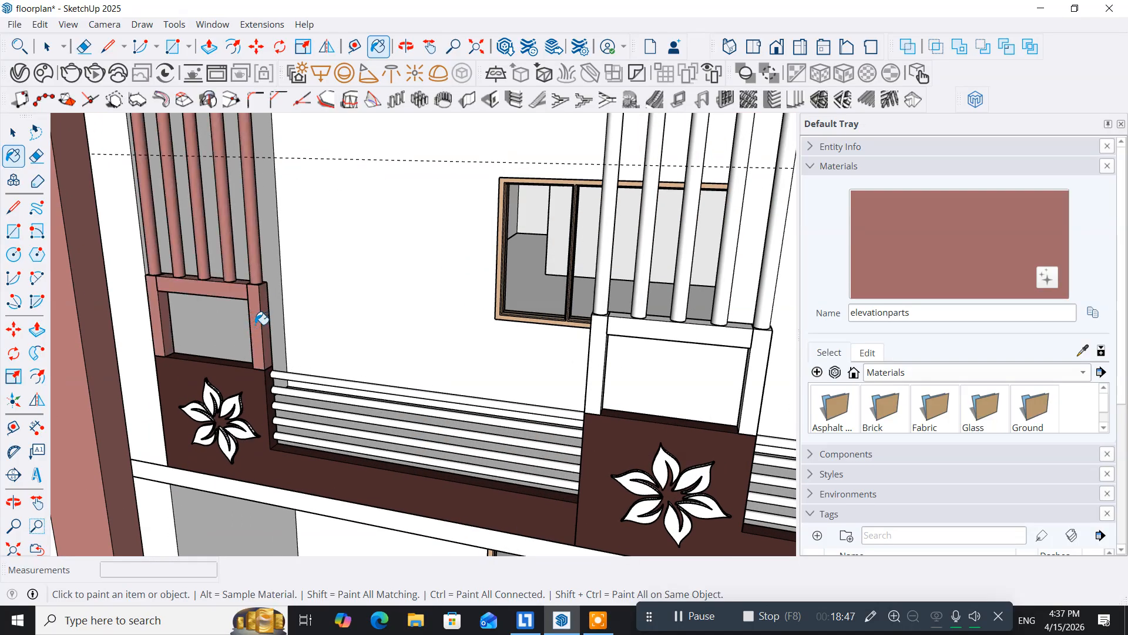
click(604, 342)
scroll(603, 341, down, 10)
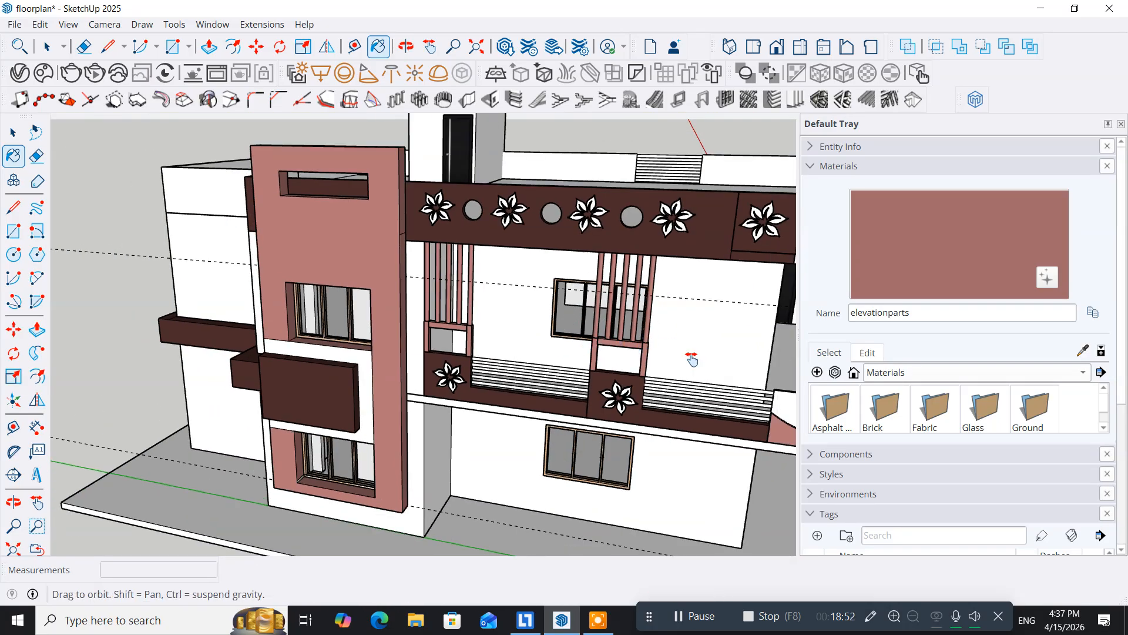
Paint the vertical-bar screen above the flower panel on the adjoining facade's balcony with the elevationparts material
middle_drag(692, 360, 345, 315)
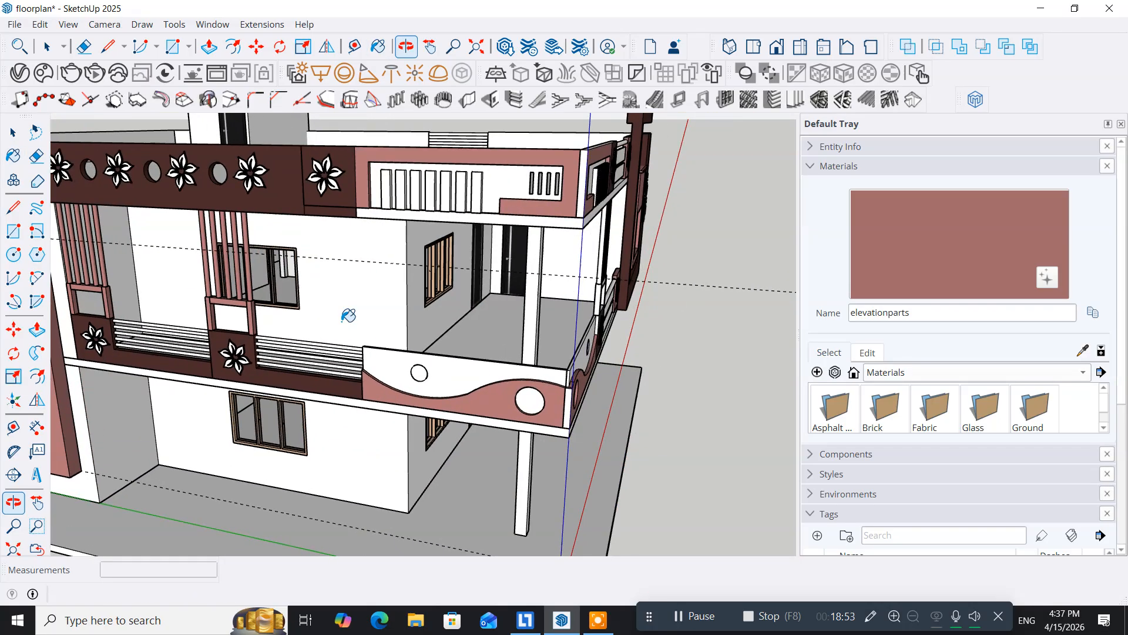
key(o)
middle_drag(434, 383, 444, 327)
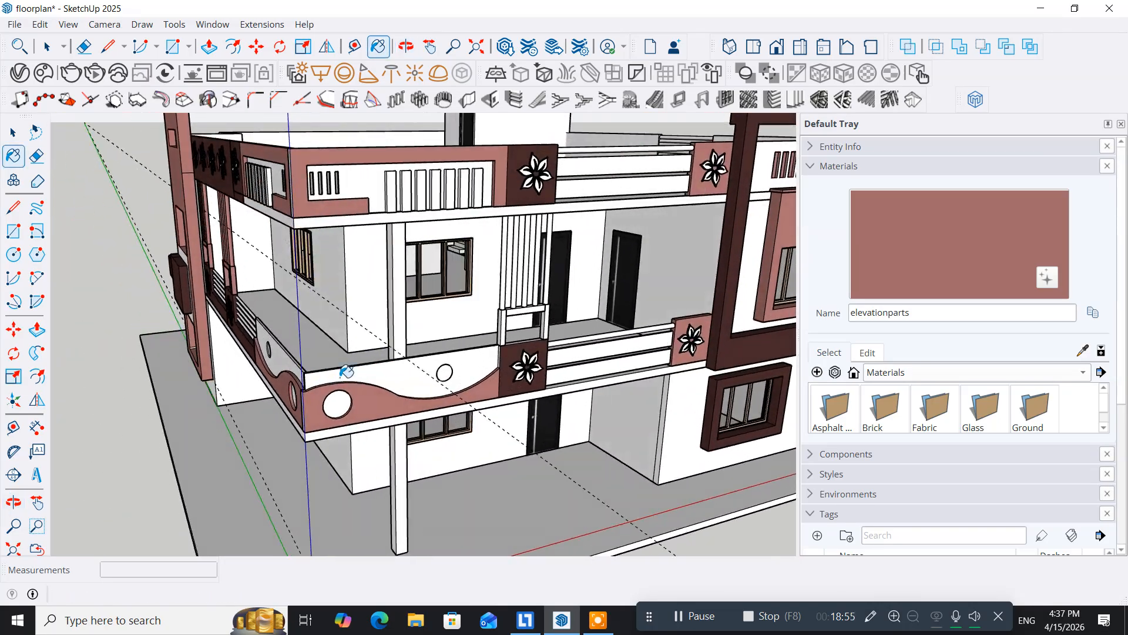
click(505, 322)
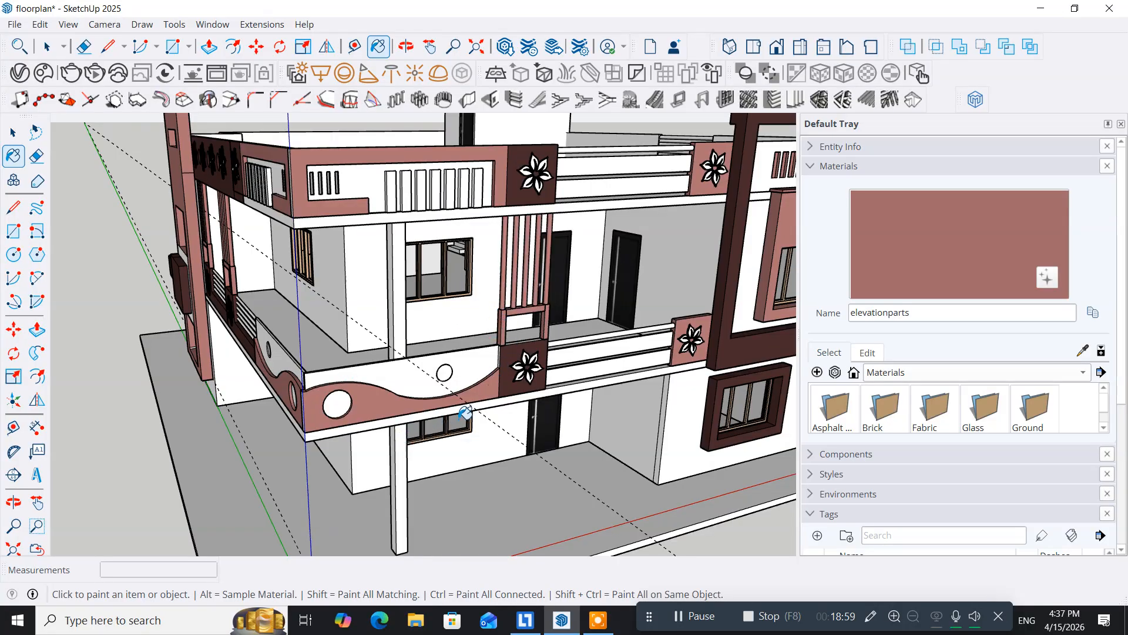
Sample the windows frame material from the dark flower panel on the roof parapet and try it on the parapet's vertical slats
mouse_move(529, 415)
middle_down()
mouse_move(384, 360)
mouse_move(435, 319)
mouse_move(442, 270)
mouse_move(434, 410)
middle_up()
scroll(444, 351, down, 2)
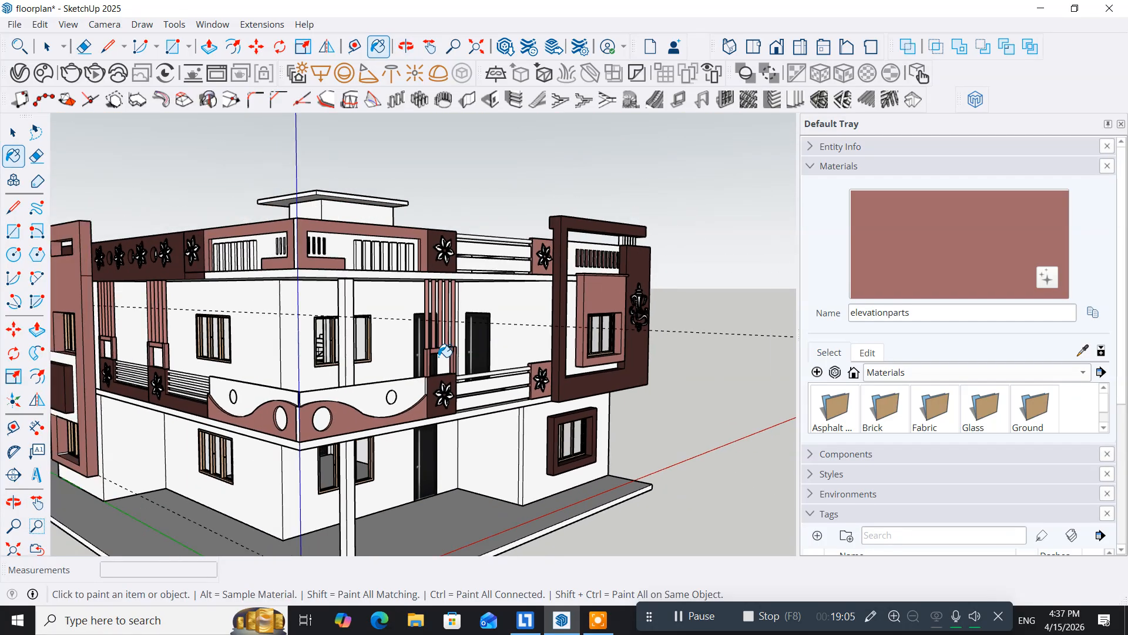
mouse_move(392, 367)
middle_down()
mouse_move(391, 343)
mouse_move(342, 355)
middle_up()
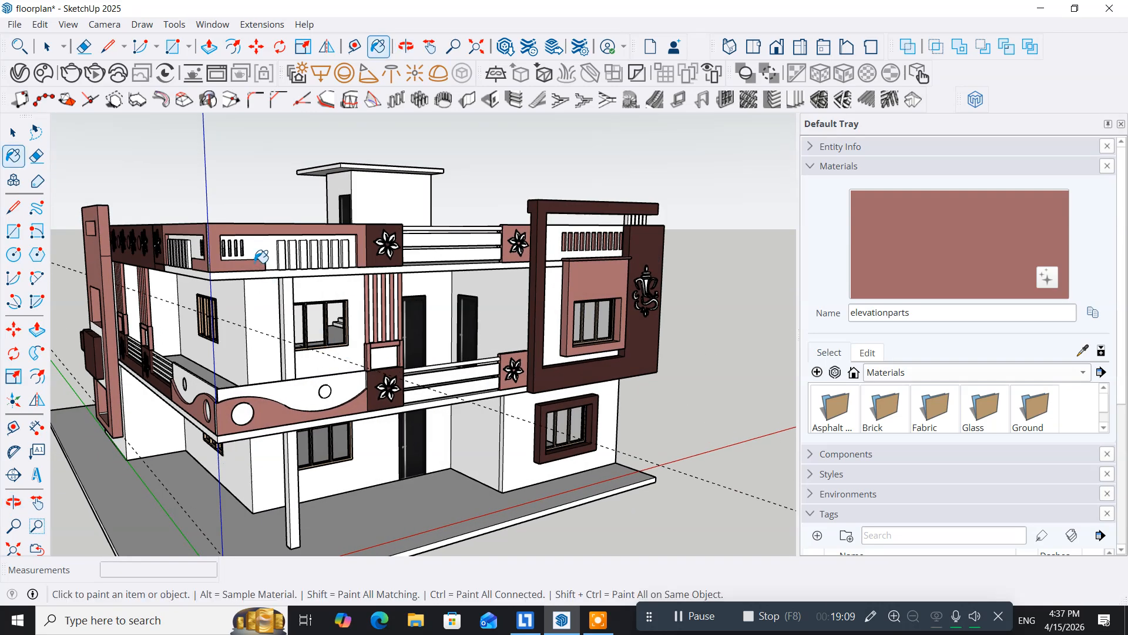
scroll(272, 266, up, 2)
scroll(273, 267, up, 4)
mouse_move(308, 249)
middle_down()
mouse_move(238, 294)
mouse_move(152, 294)
middle_up()
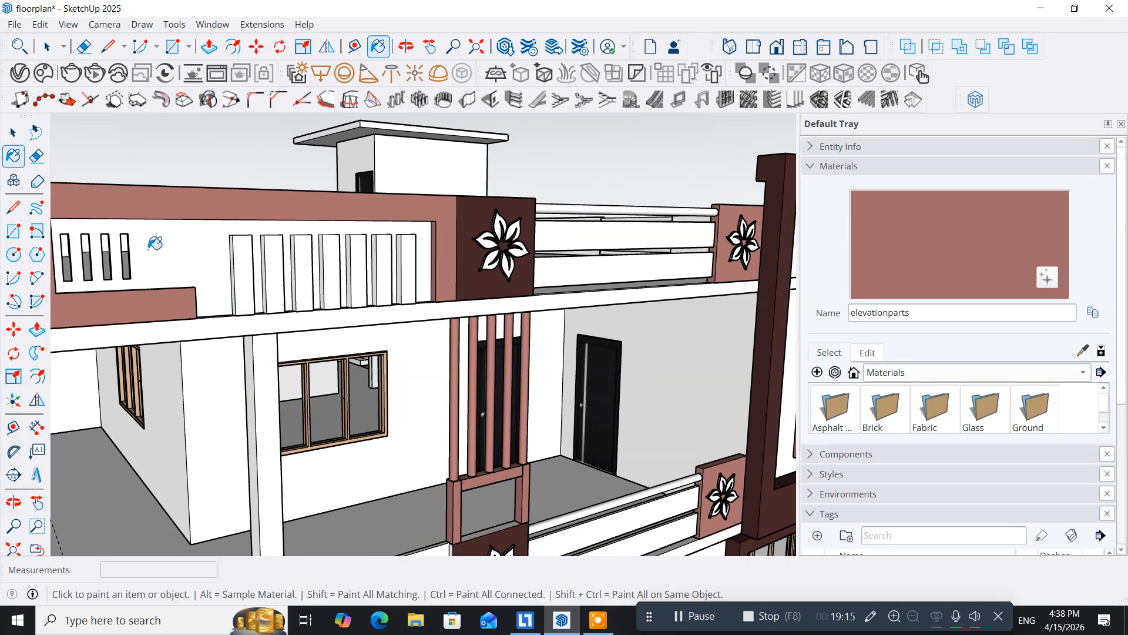
click(13, 132)
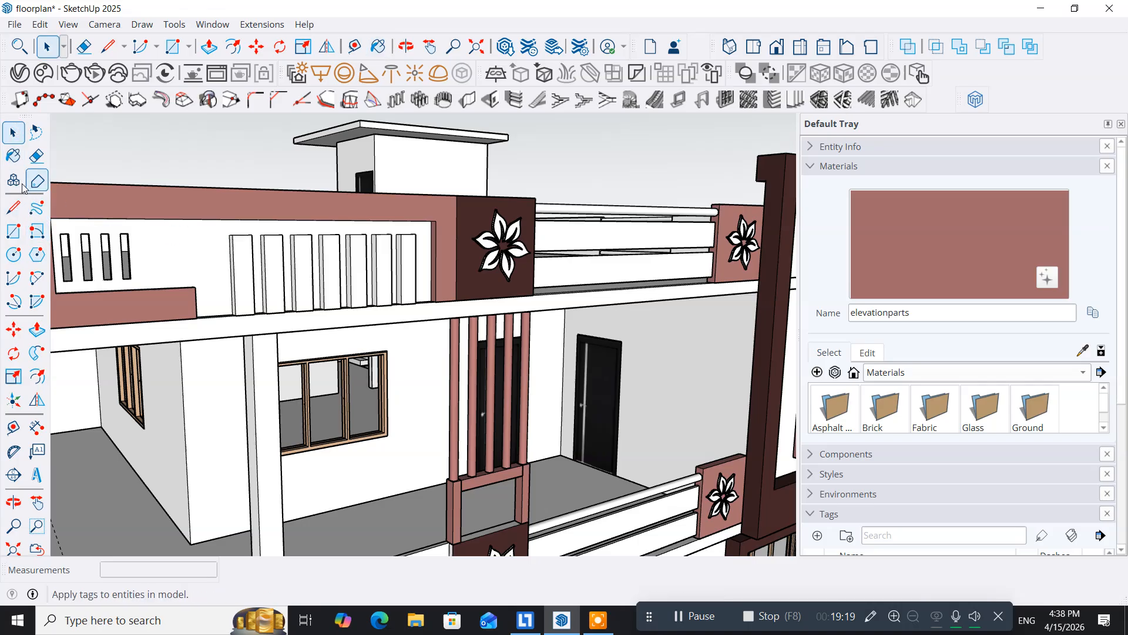
click(13, 157)
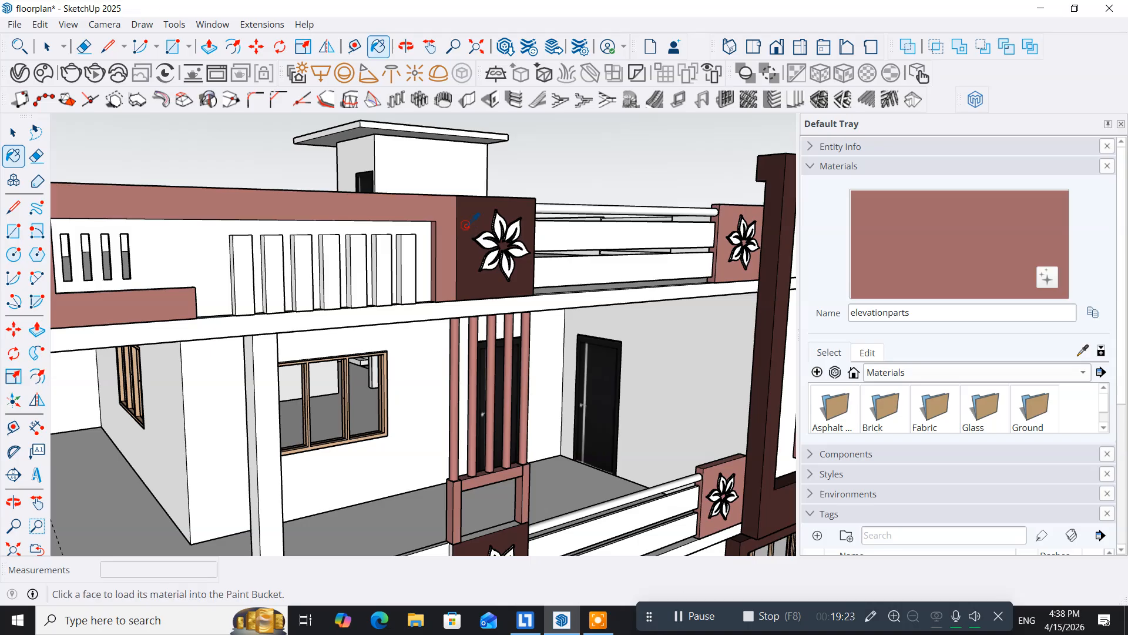
alt+click(473, 221)
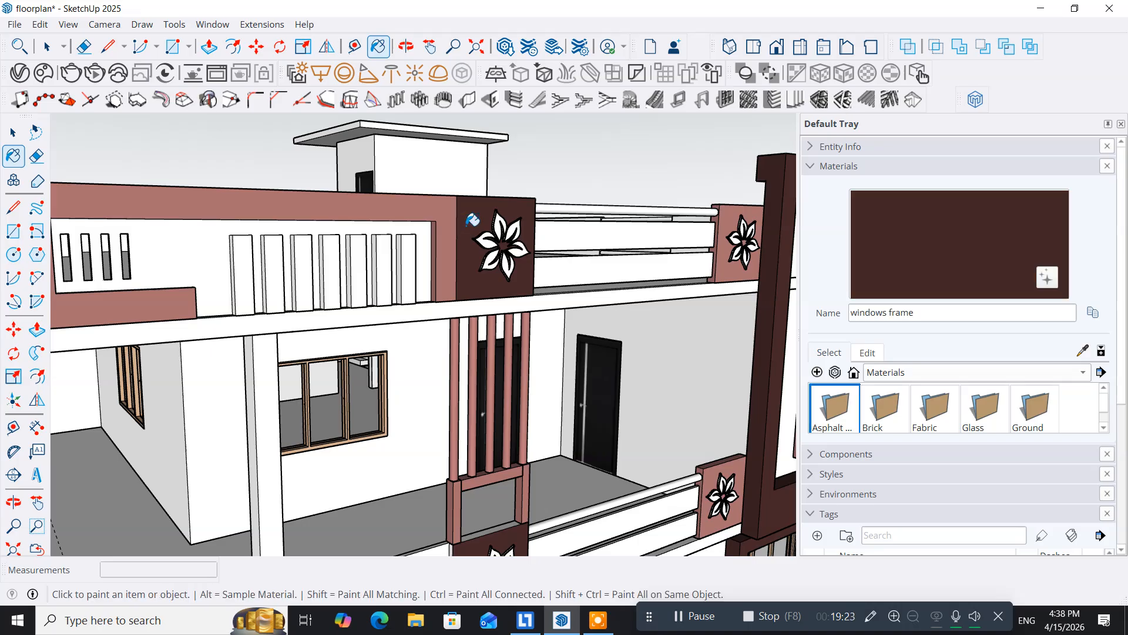
click(250, 297)
key(ctrl+z)
Open the roof parapet group for editing and select the front face of the first wide slat
click(13, 133)
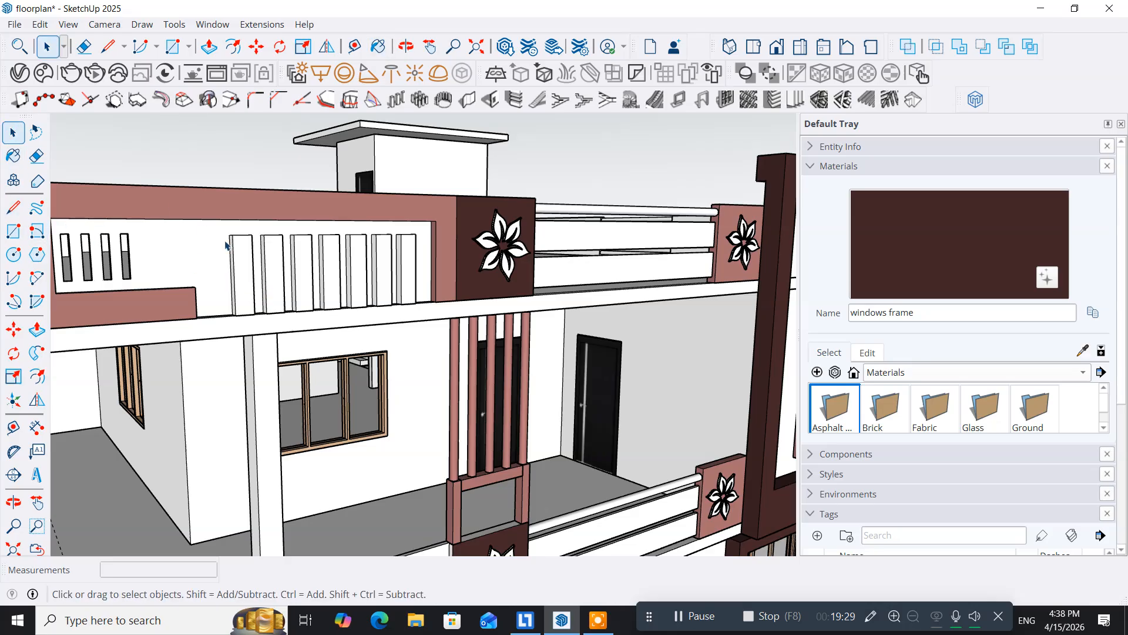
double_click(248, 272)
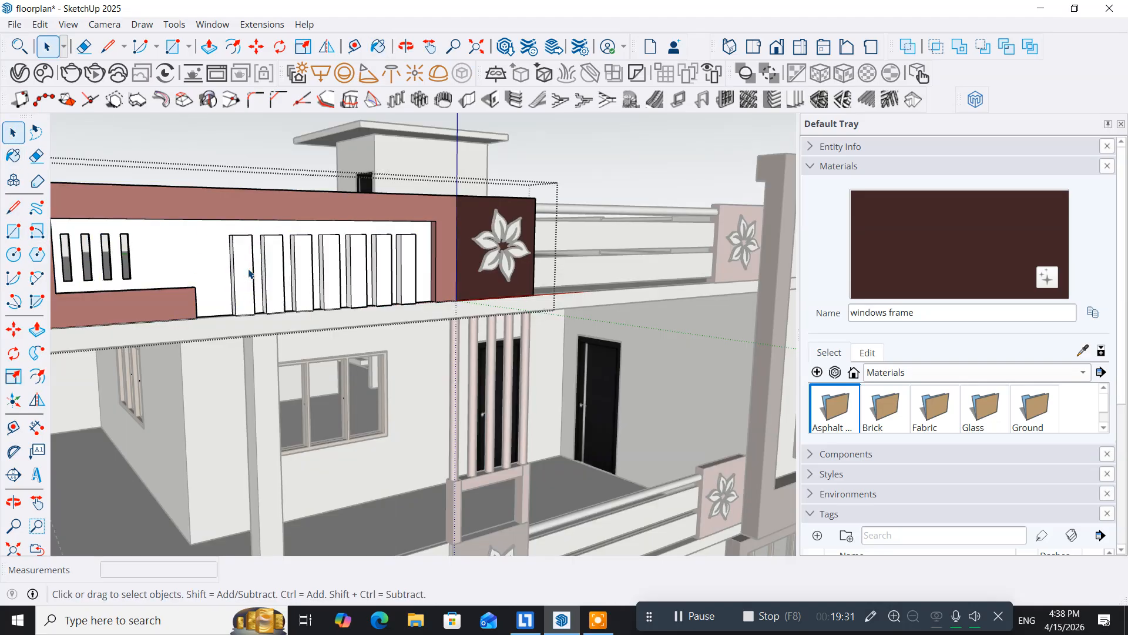
click(249, 272)
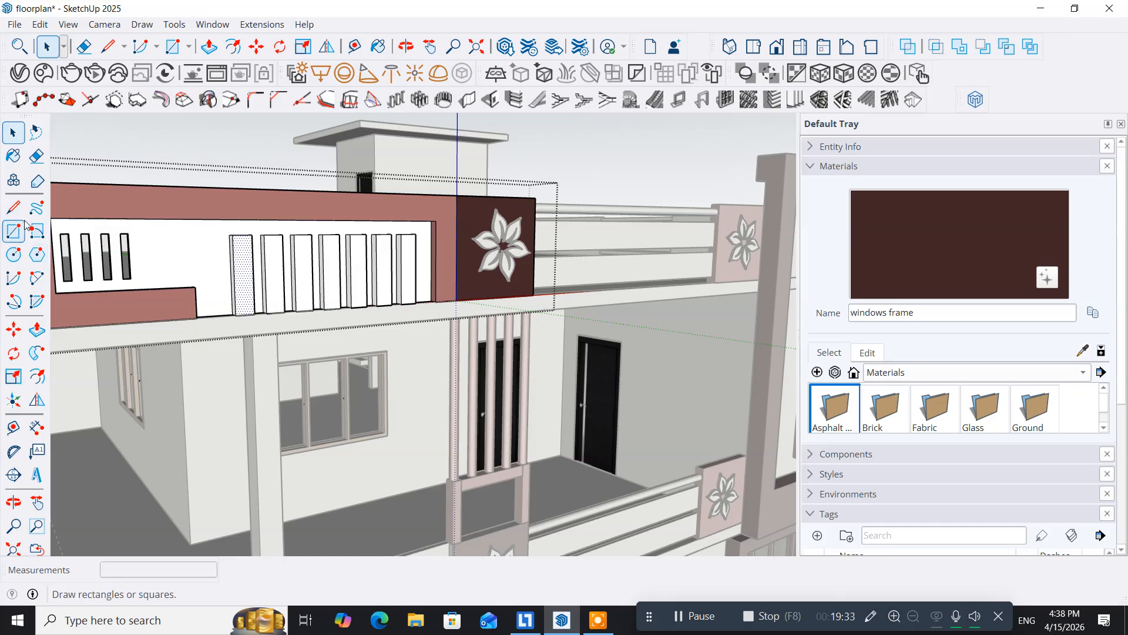
click(23, 174)
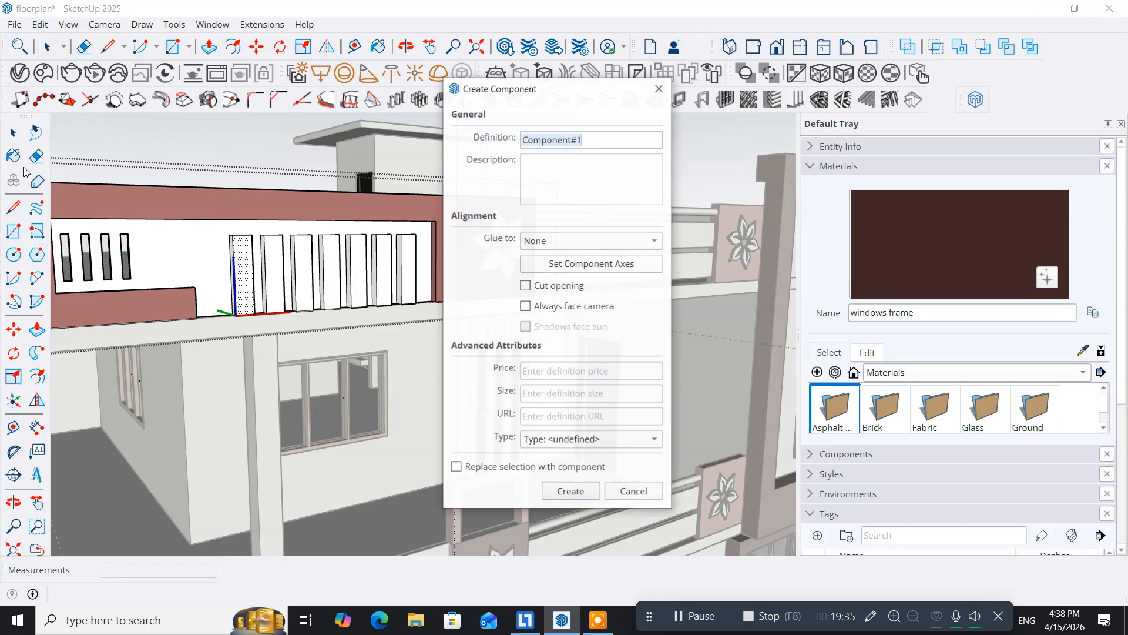
click(658, 88)
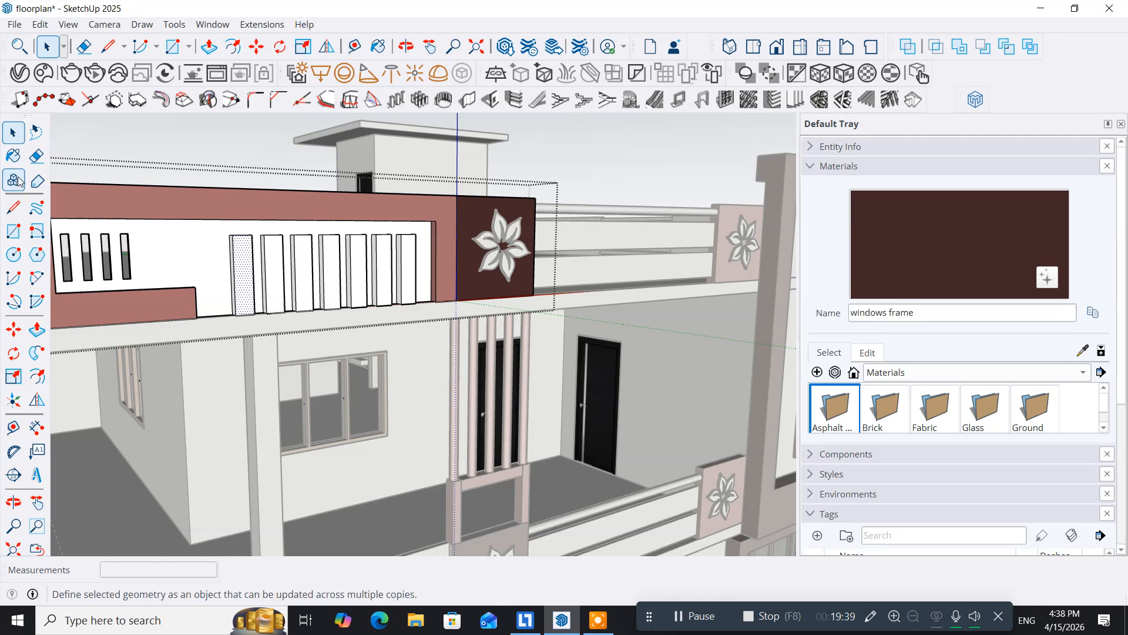
Paint the front faces of the seven wide parapet slats with the windows frame material
click(13, 156)
scroll(315, 284, up, 3)
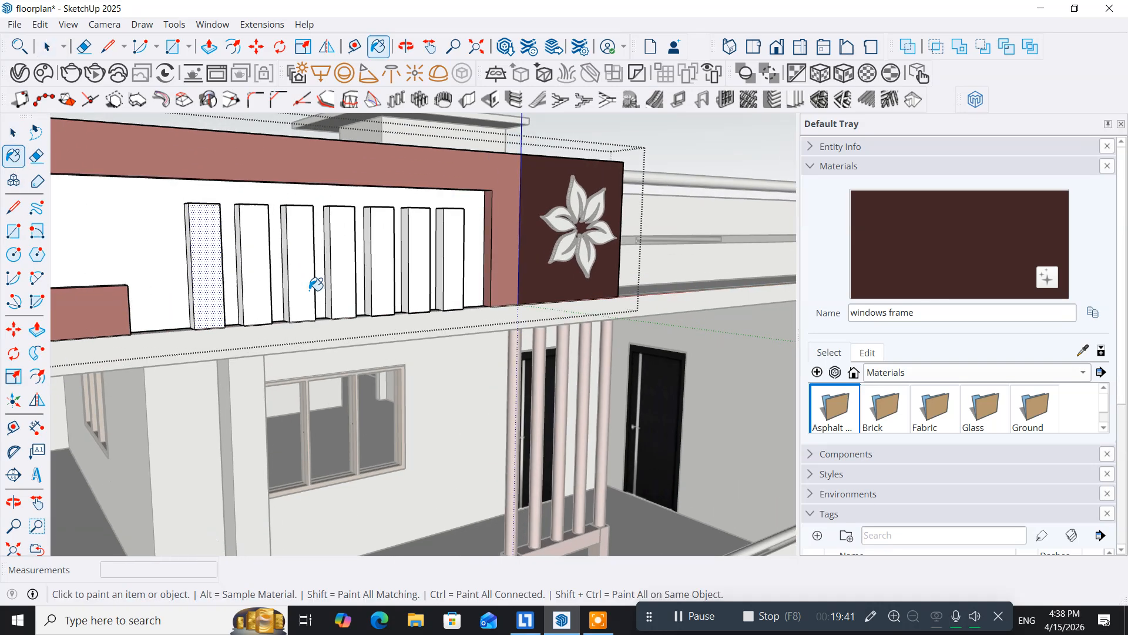
click(201, 285)
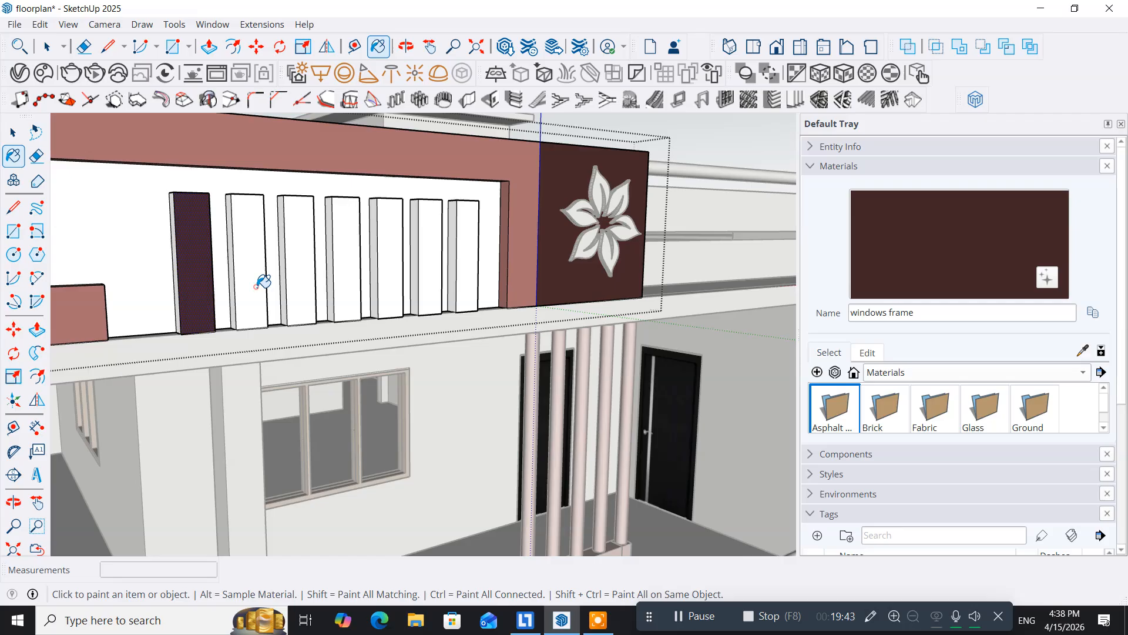
click(256, 287)
click(306, 279)
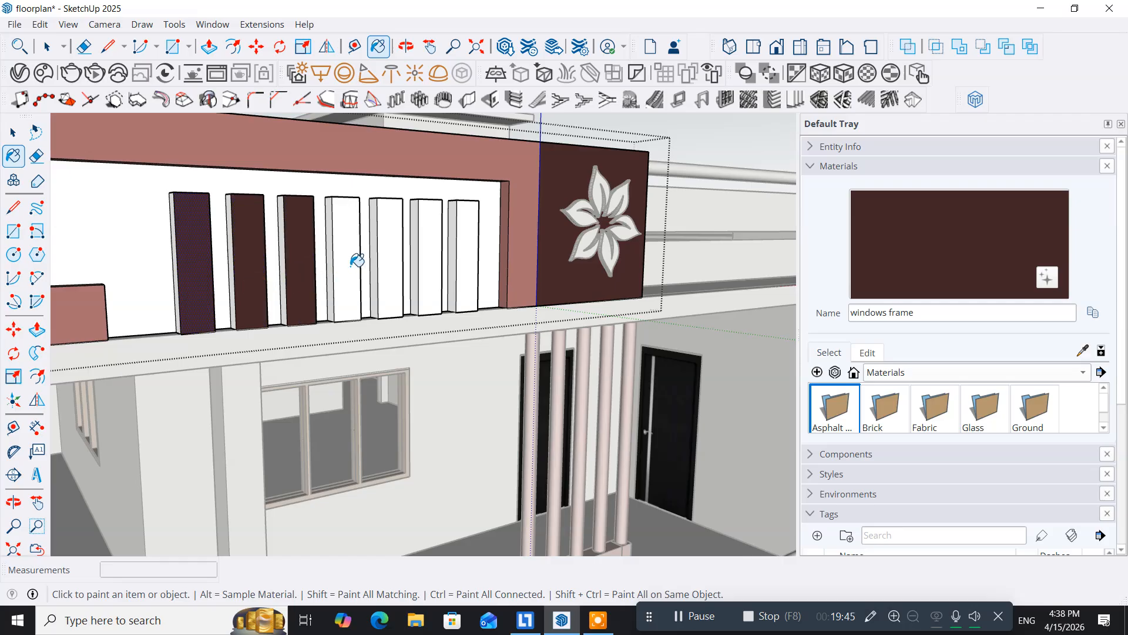
click(349, 265)
click(393, 259)
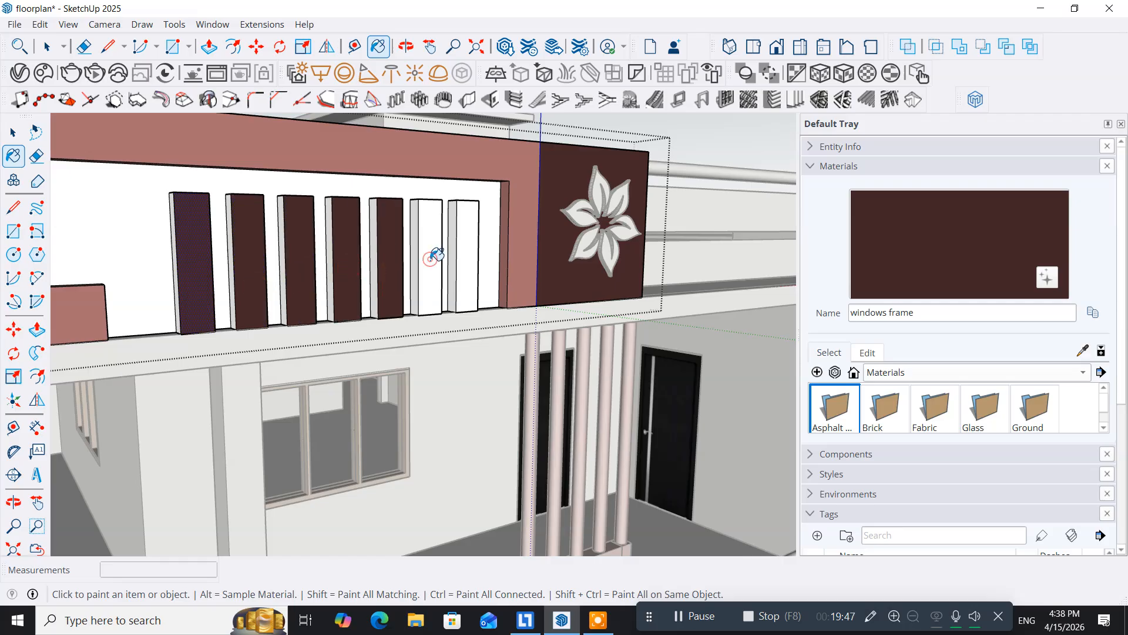
click(433, 257)
click(468, 258)
Paint the side and top faces of the first two wide parapet slats with the windows frame material
mouse_move(196, 307)
middle_down()
mouse_move(265, 312)
mouse_move(328, 341)
mouse_move(344, 319)
mouse_move(365, 361)
mouse_move(188, 392)
mouse_move(194, 382)
mouse_move(59, 391)
mouse_move(118, 338)
middle_up()
click(343, 319)
click(150, 278)
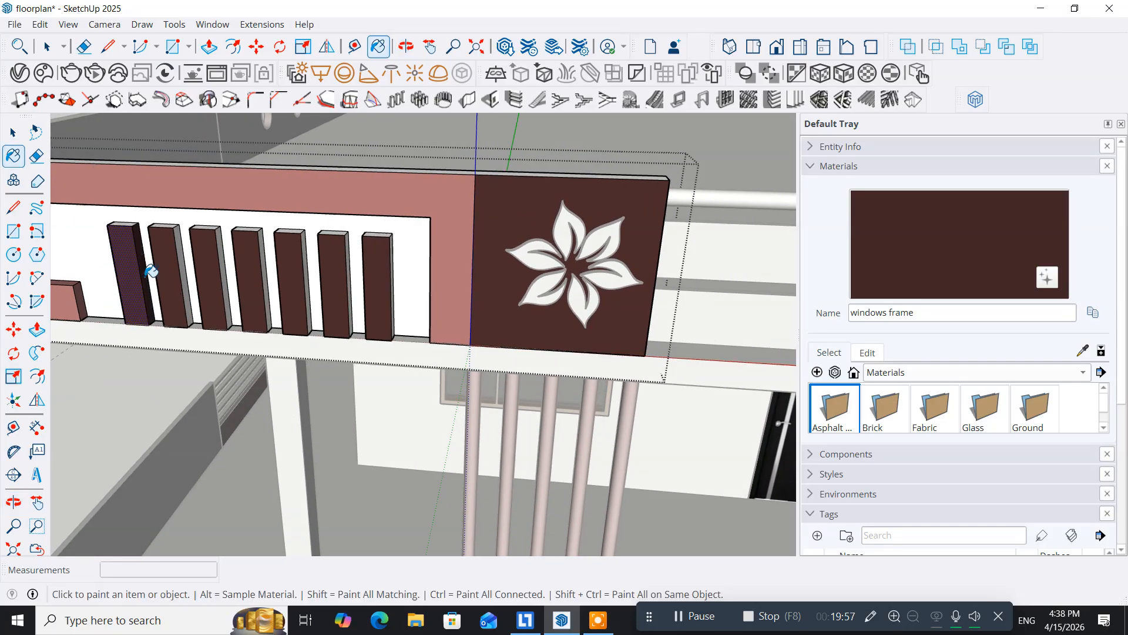
middle_drag(148, 266, 154, 338)
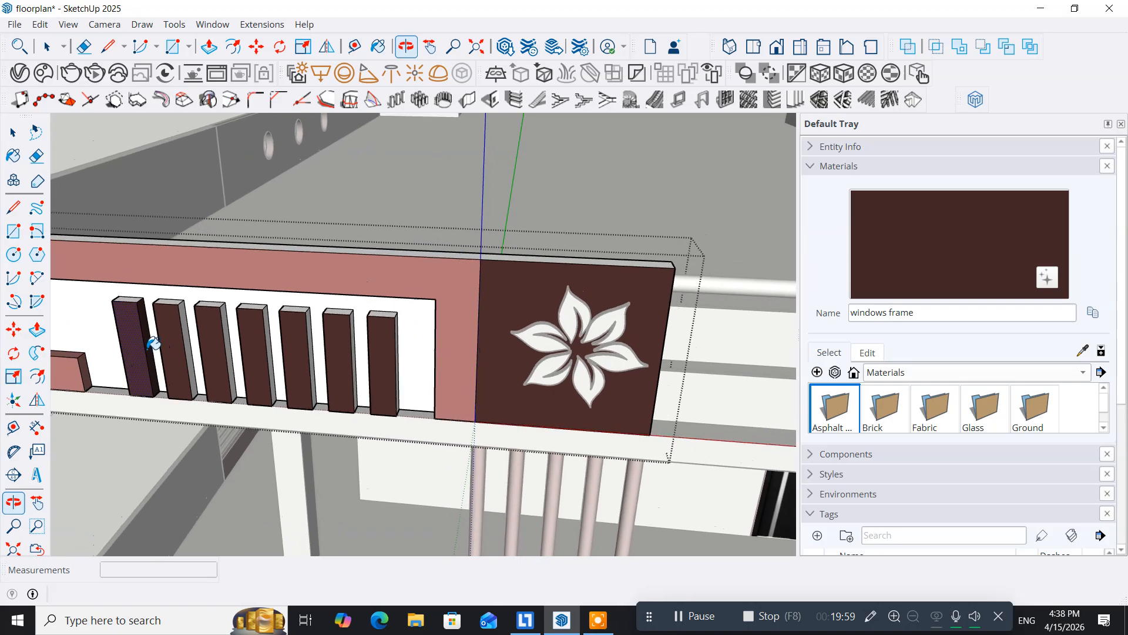
scroll(168, 315, up, 3)
click(104, 286)
click(183, 287)
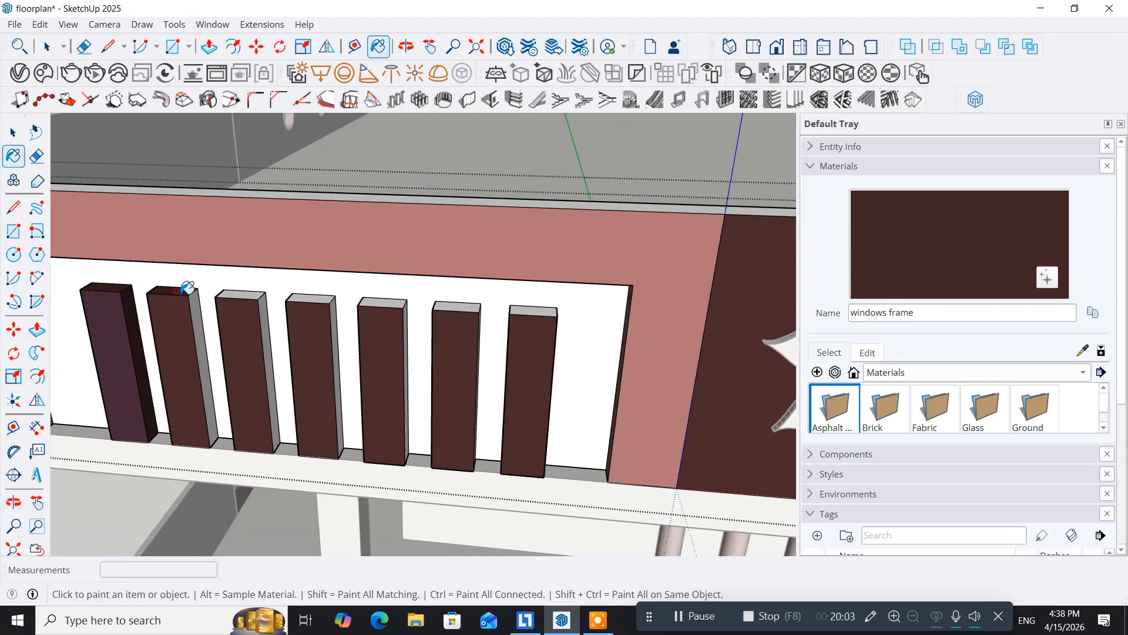
click(202, 301)
Paint the top faces and flower-panel-facing sides of the third, fourth and fifth slats with the windows frame material
click(252, 293)
click(270, 308)
click(313, 295)
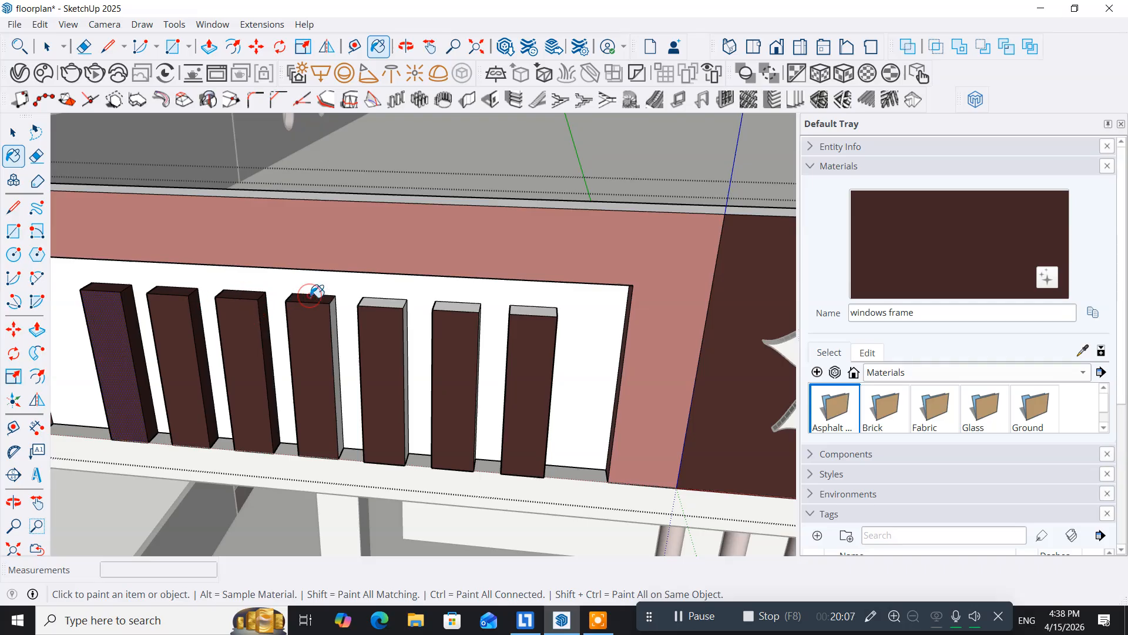
click(336, 319)
click(372, 301)
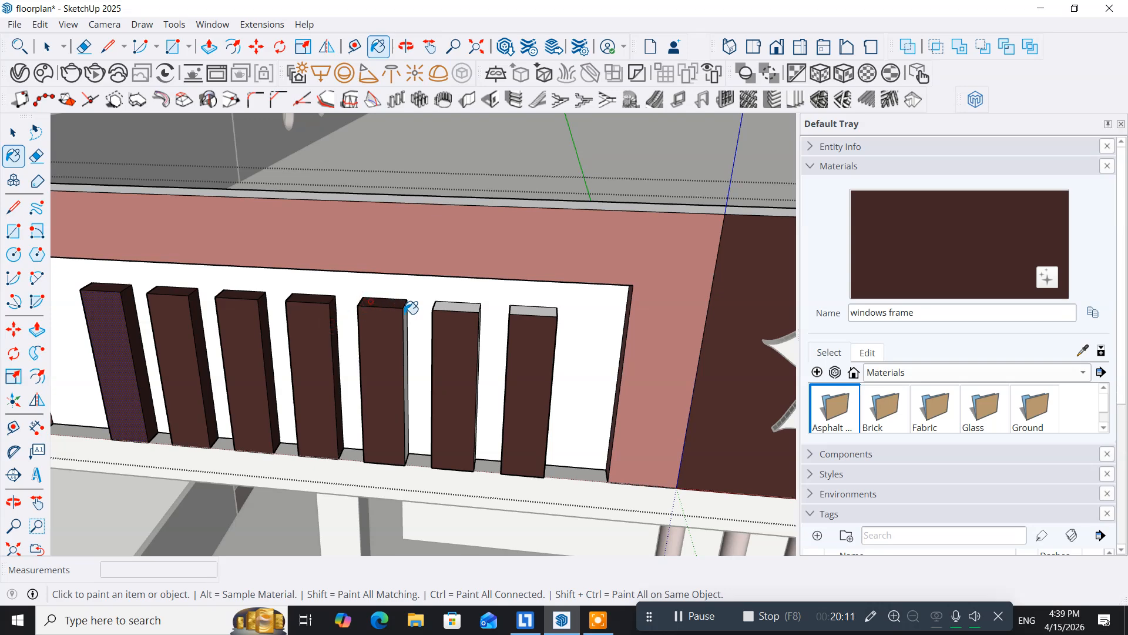
click(404, 323)
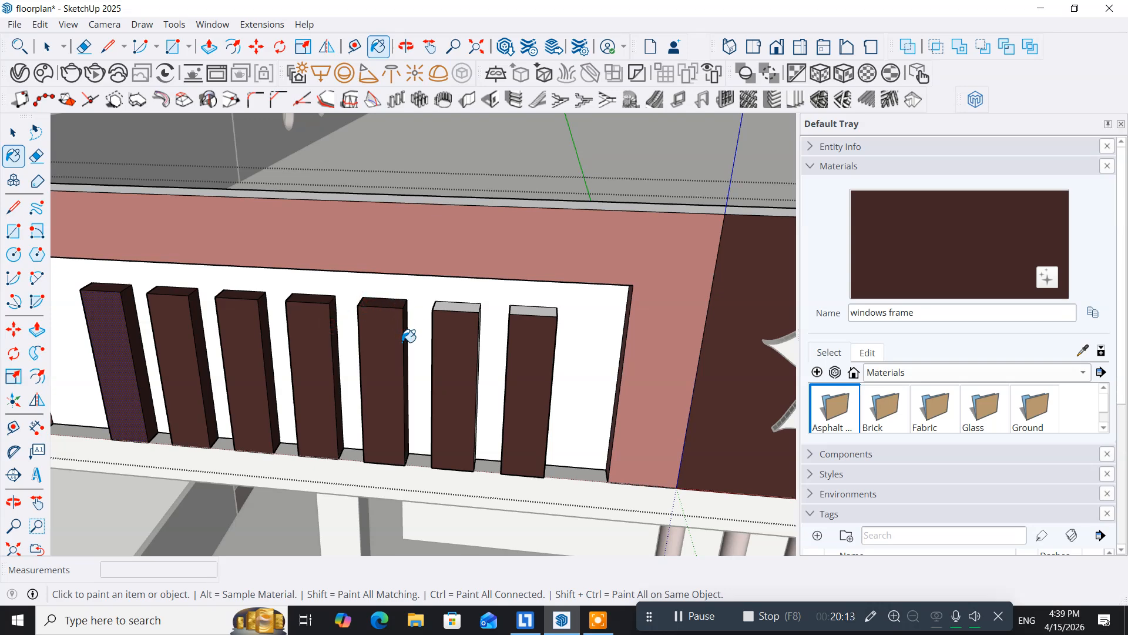
Paint the top and side faces of the last two slats beside the flower panel with the windows frame material
mouse_move(390, 378)
middle_down()
mouse_move(564, 373)
mouse_move(640, 352)
mouse_move(382, 388)
mouse_move(302, 383)
middle_up()
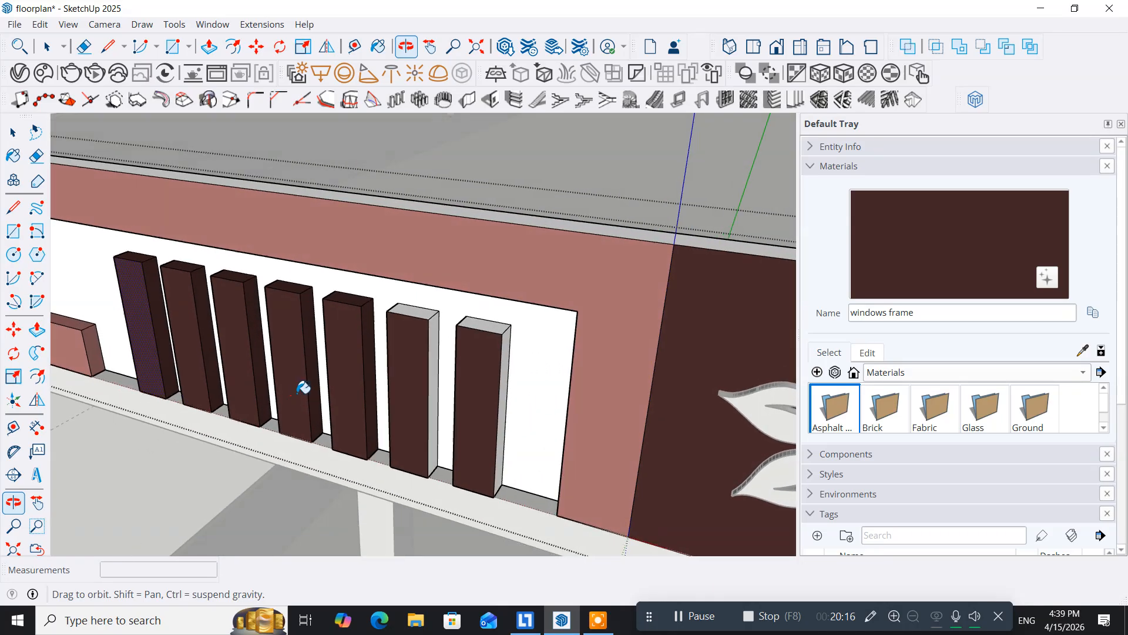
click(425, 312)
click(436, 329)
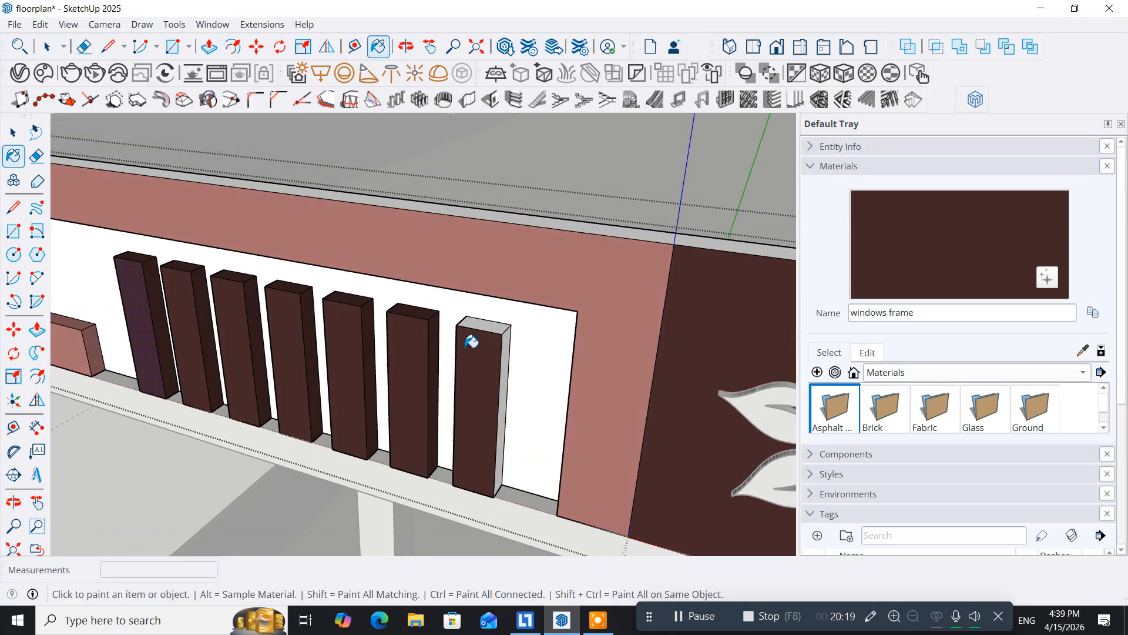
click(492, 325)
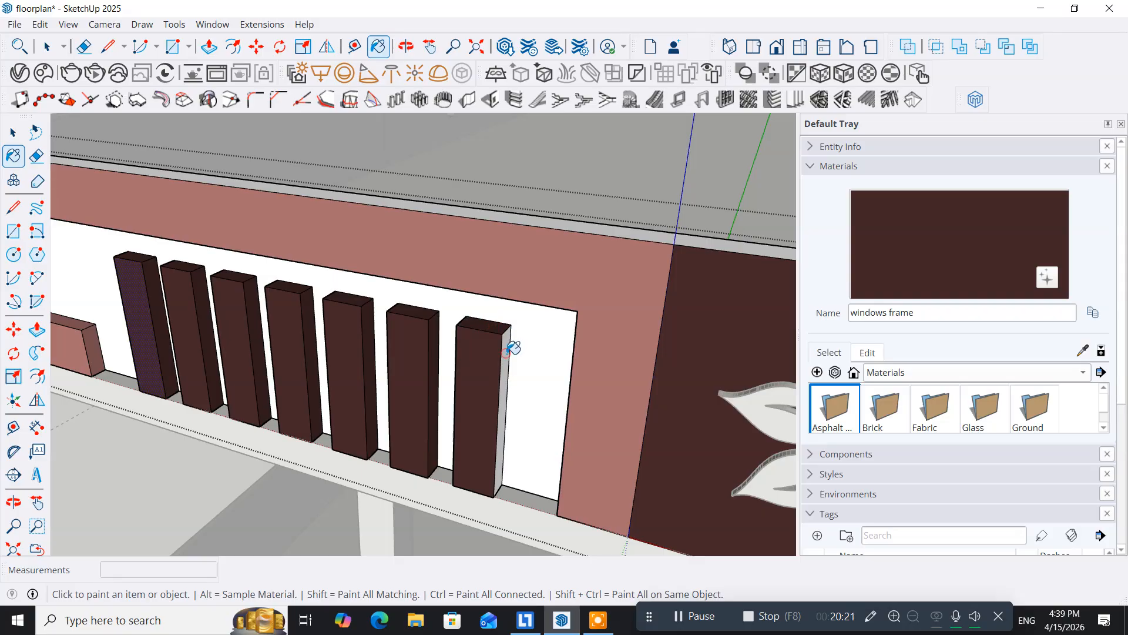
click(506, 352)
Paint the sides facing away from the flower panel on the second to seventh slats with windows frame, and exit the group
mouse_move(271, 387)
middle_down()
mouse_move(436, 398)
mouse_move(553, 385)
mouse_move(609, 316)
middle_up()
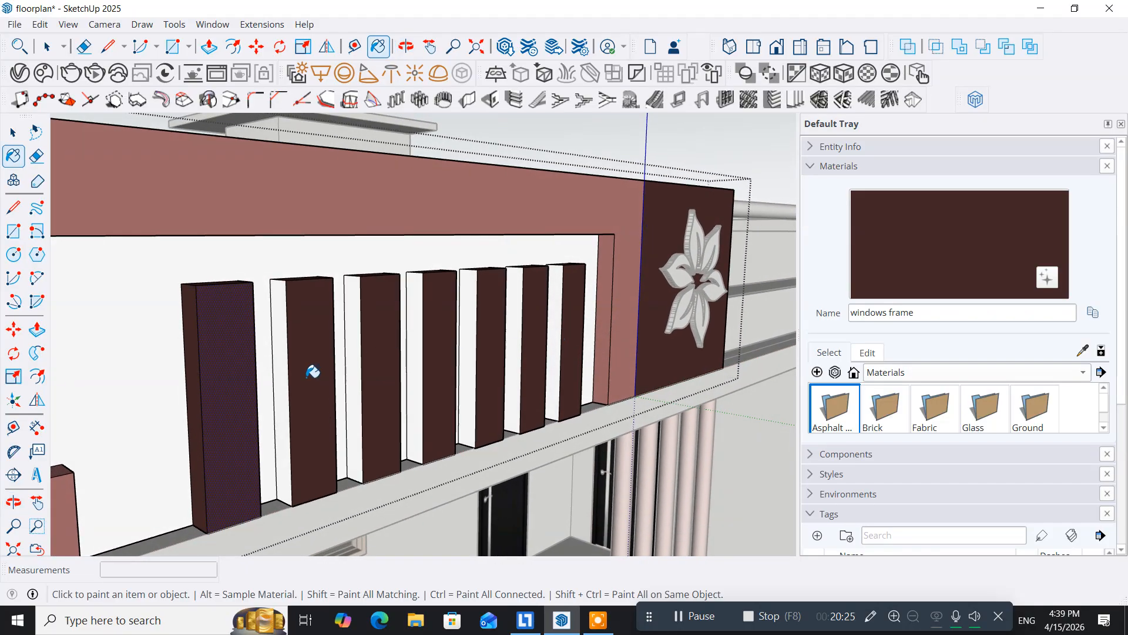
click(279, 380)
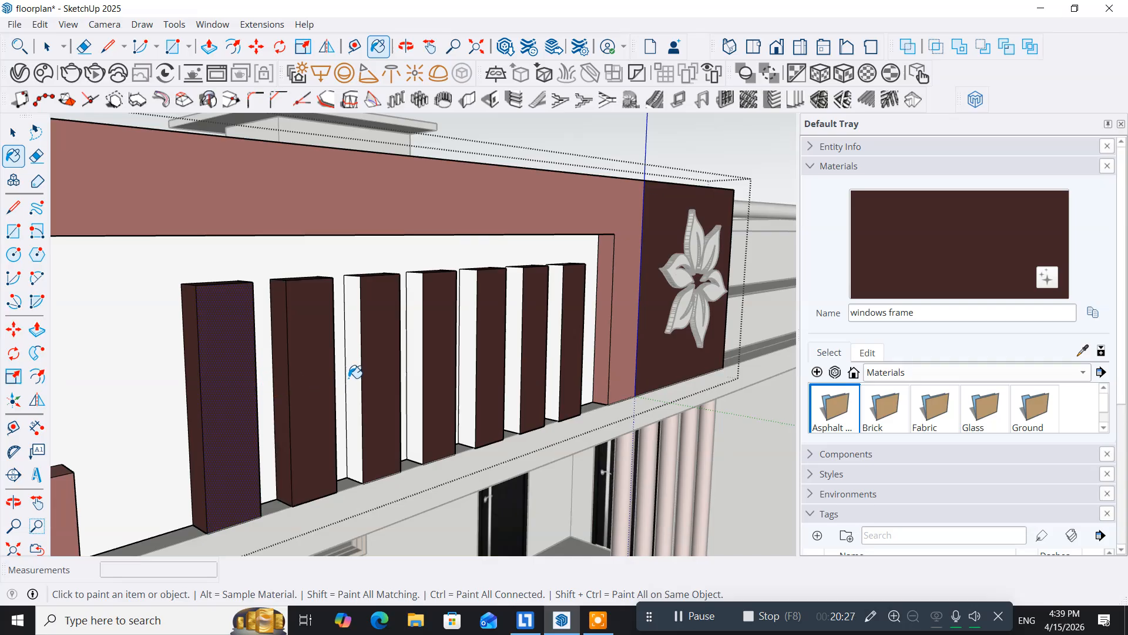
click(353, 373)
click(418, 365)
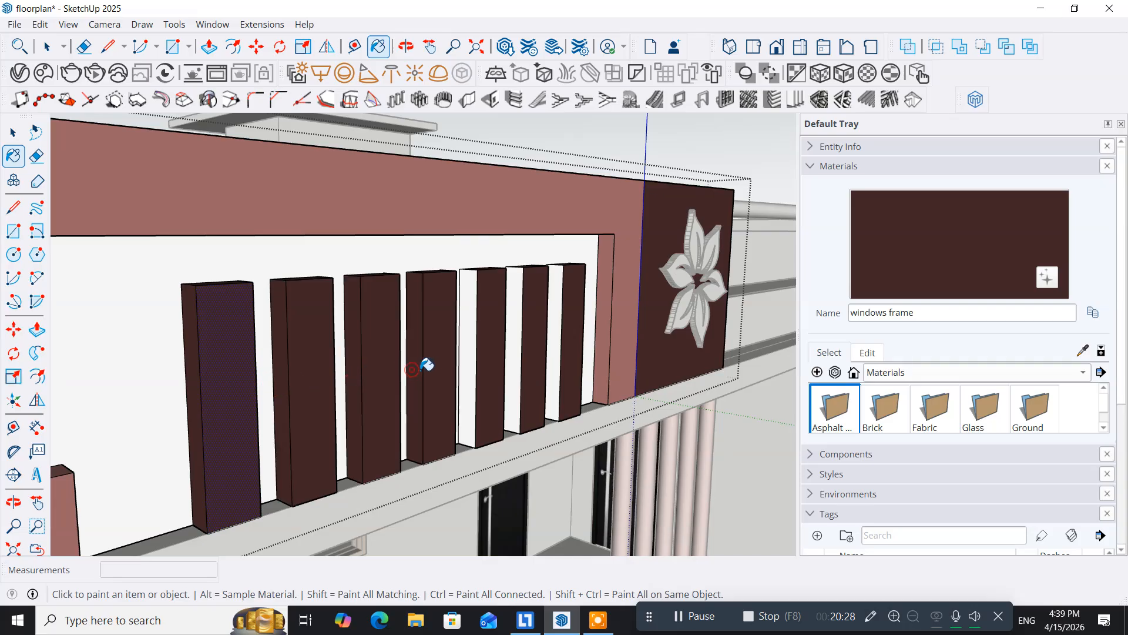
click(477, 353)
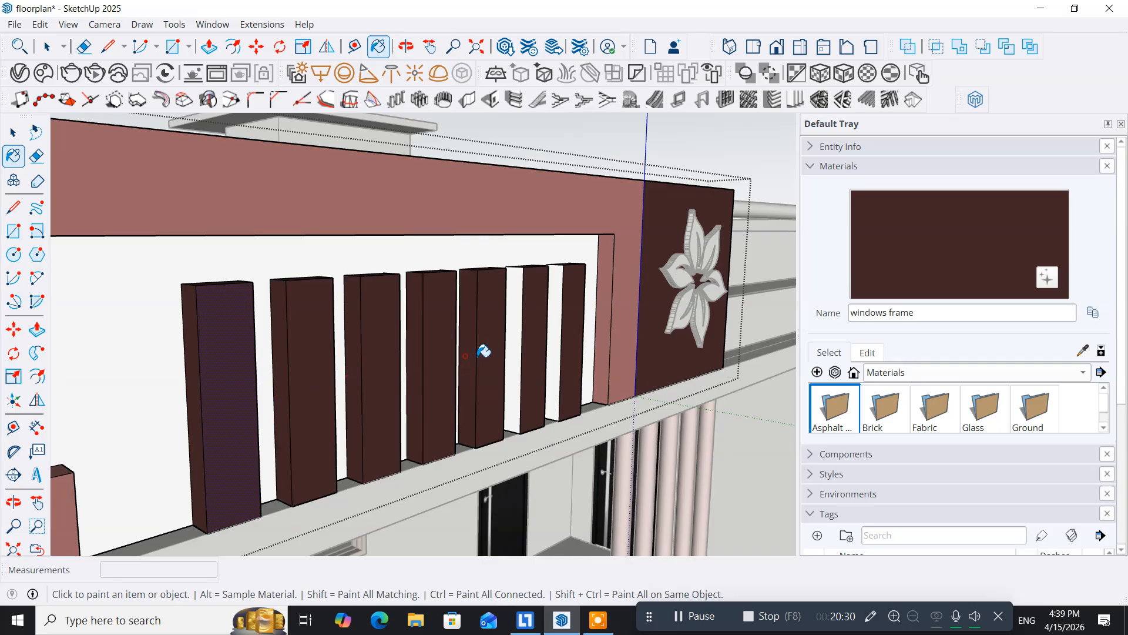
click(522, 345)
click(558, 335)
mouse_move(594, 355)
middle_down()
mouse_move(443, 411)
mouse_move(62, 399)
mouse_move(146, 372)
mouse_move(345, 423)
mouse_move(476, 404)
mouse_move(493, 391)
middle_up()
scroll(467, 401, down, 6)
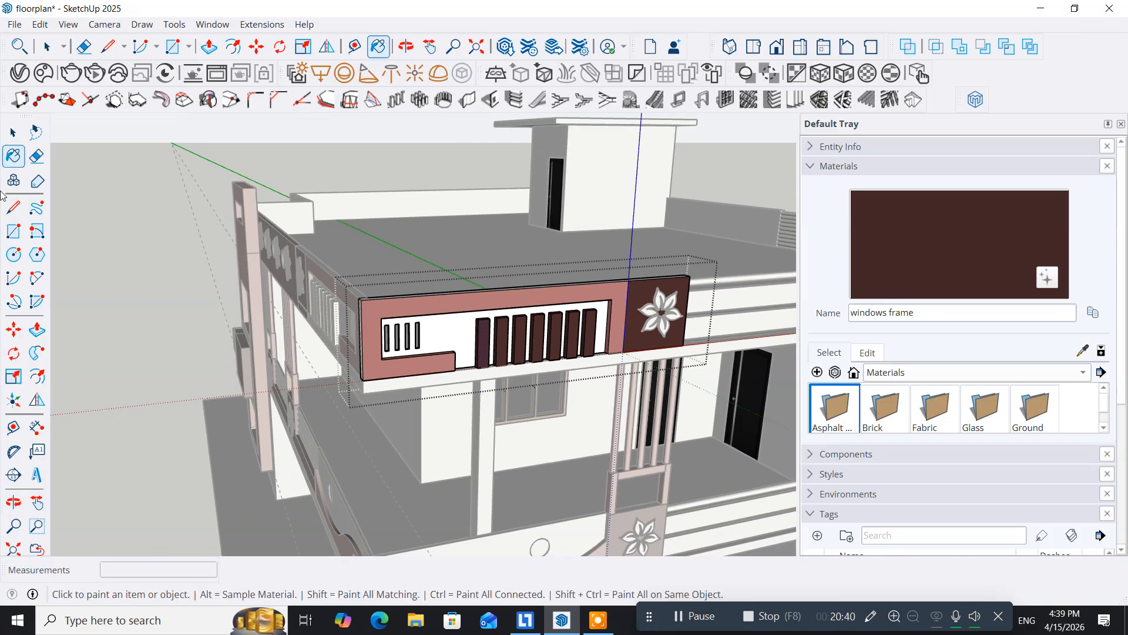
click(13, 133)
click(77, 306)
Open the adjacent facade's parapet group for editing and paint the front faces of its seven wide slats with the windows frame material
middle_drag(72, 400, 305, 330)
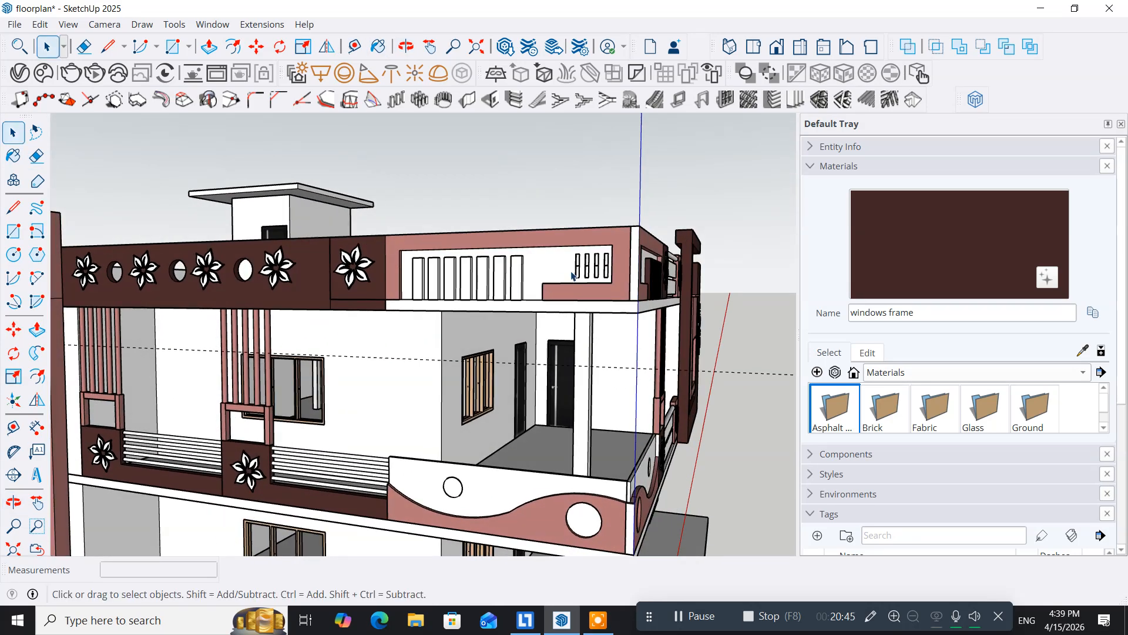
scroll(517, 250, up, 5)
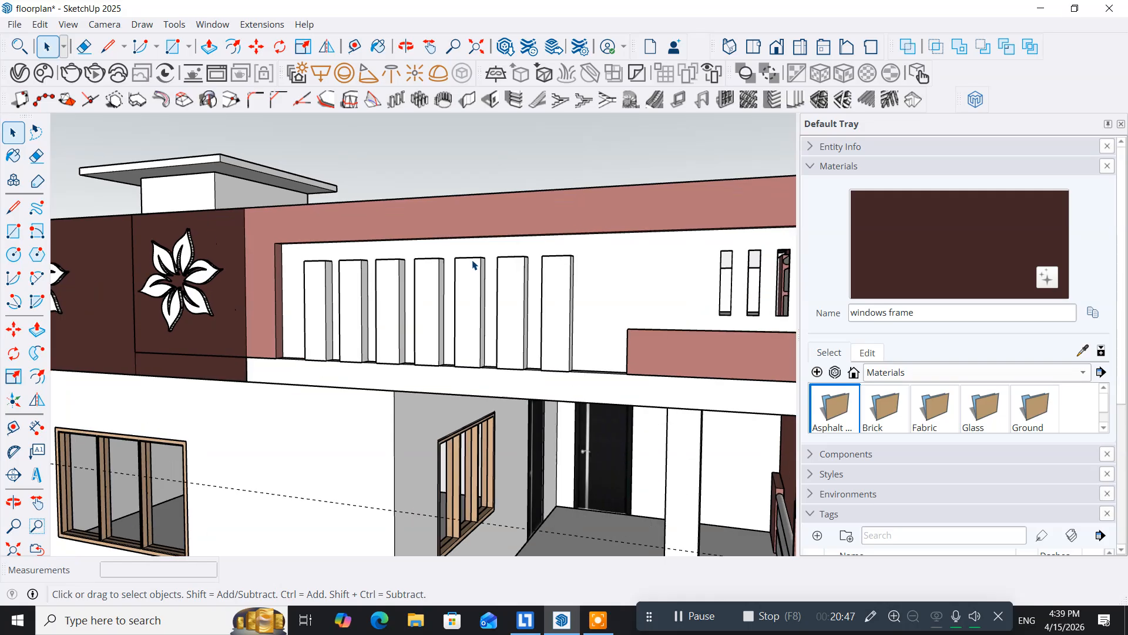
scroll(365, 286, up, 3)
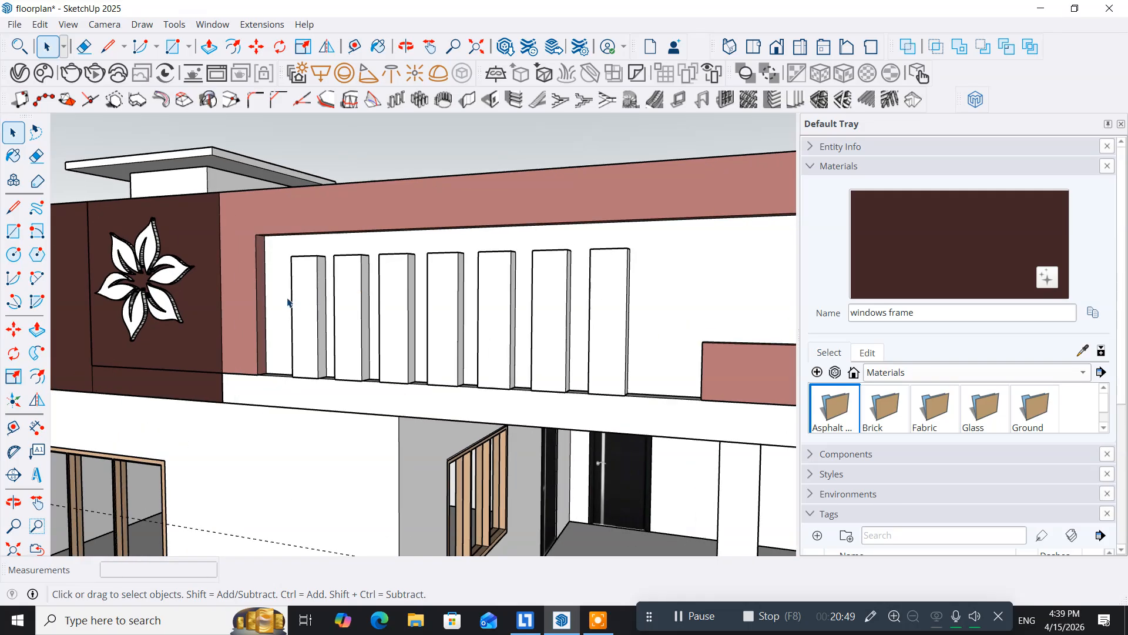
double_click(295, 305)
click(299, 306)
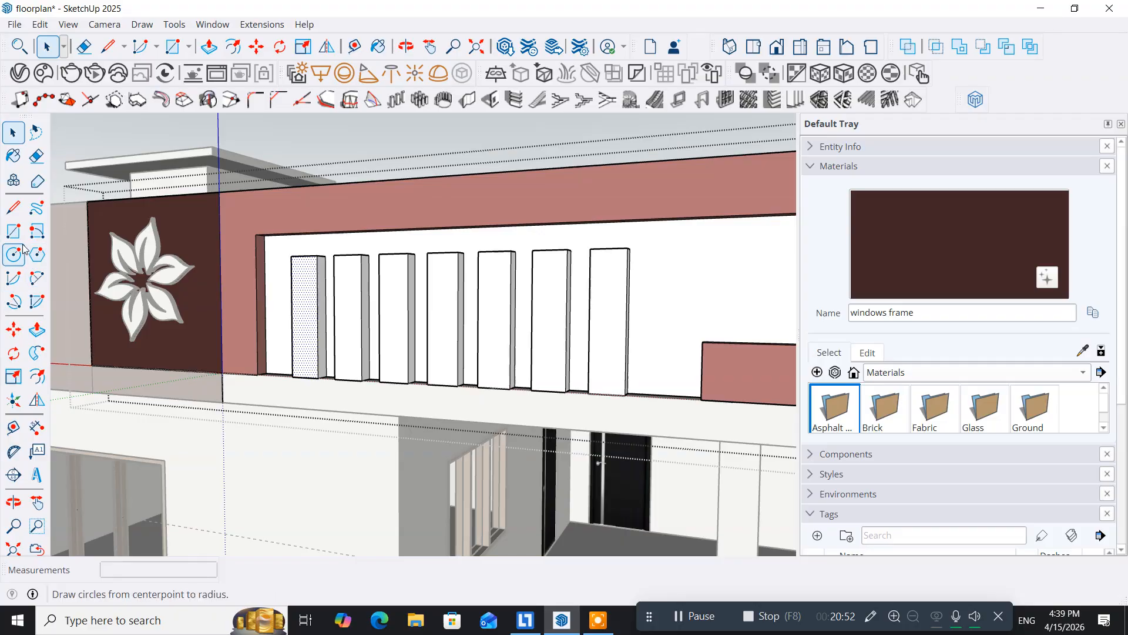
click(309, 312)
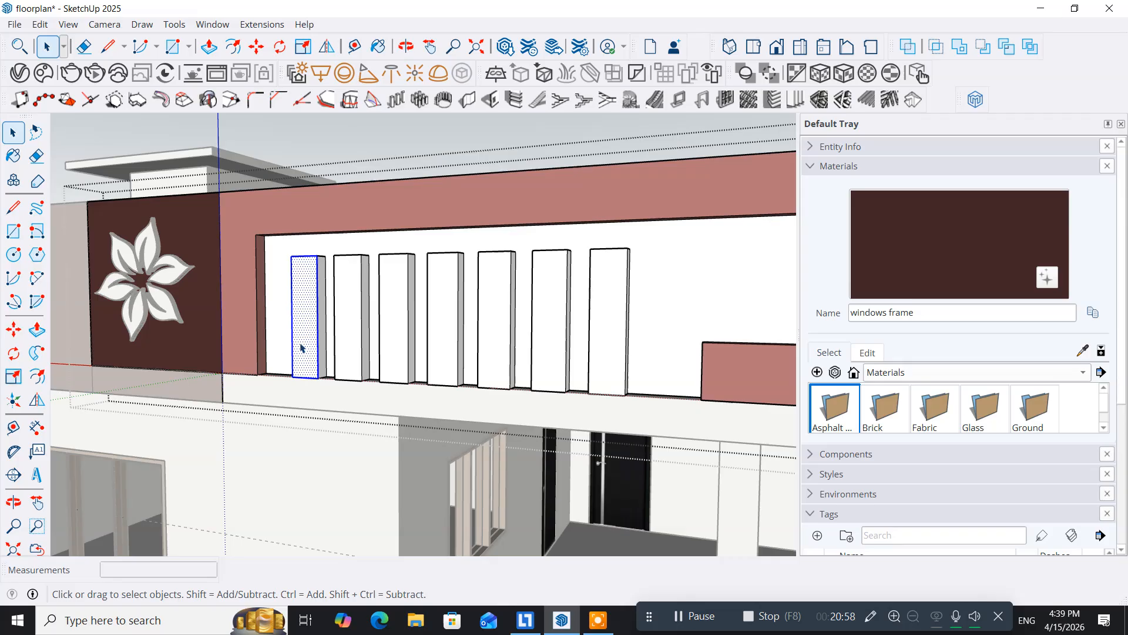
click(16, 157)
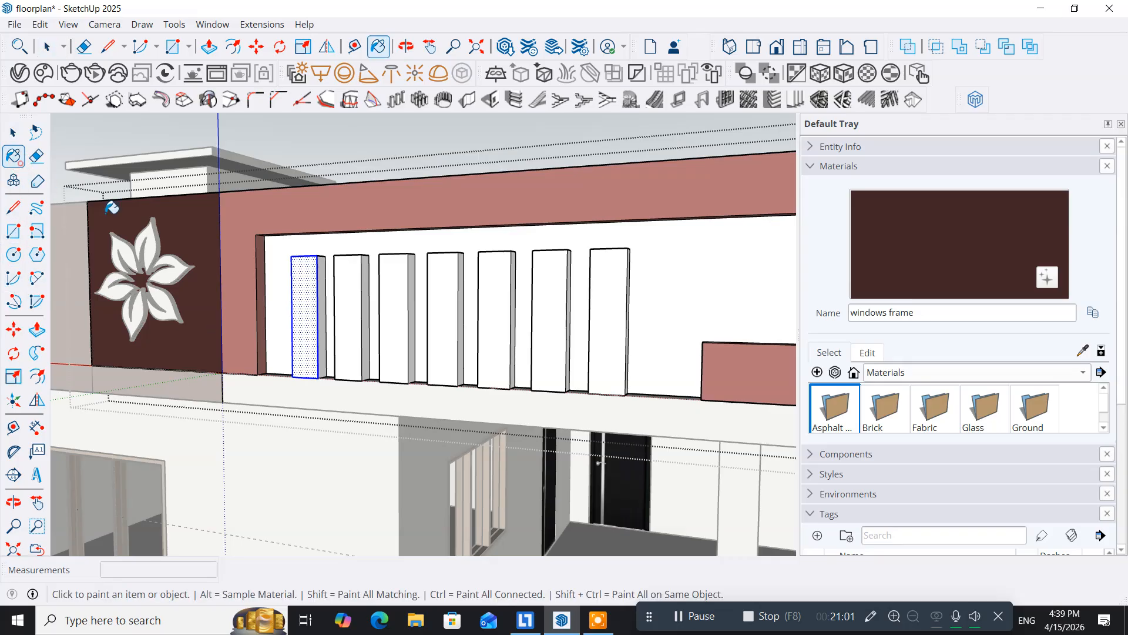
click(306, 293)
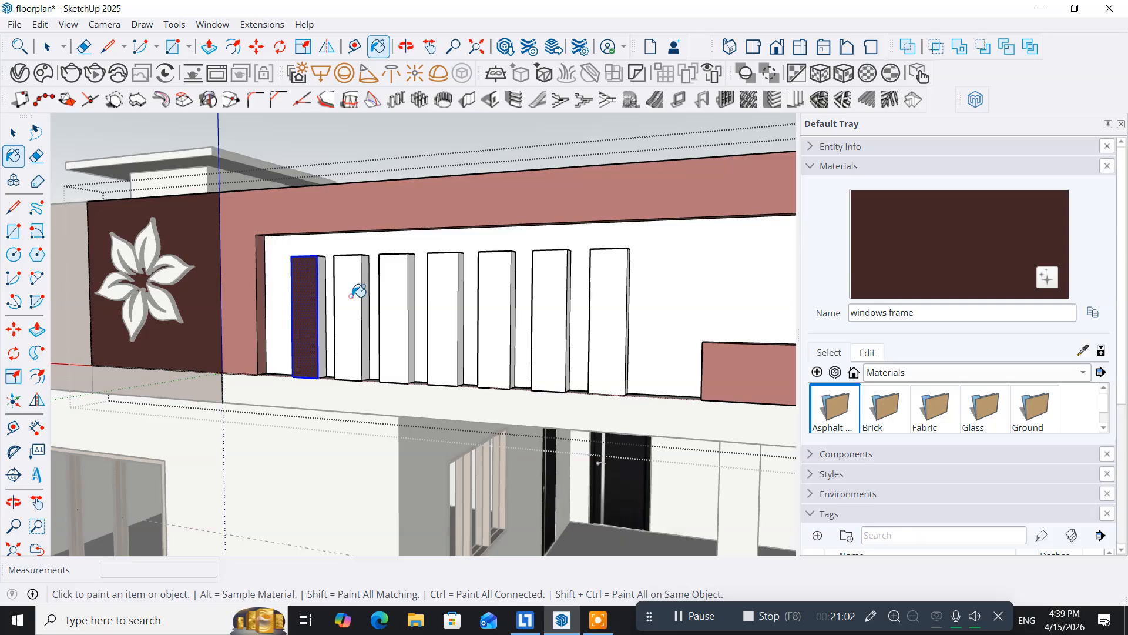
click(351, 295)
click(397, 297)
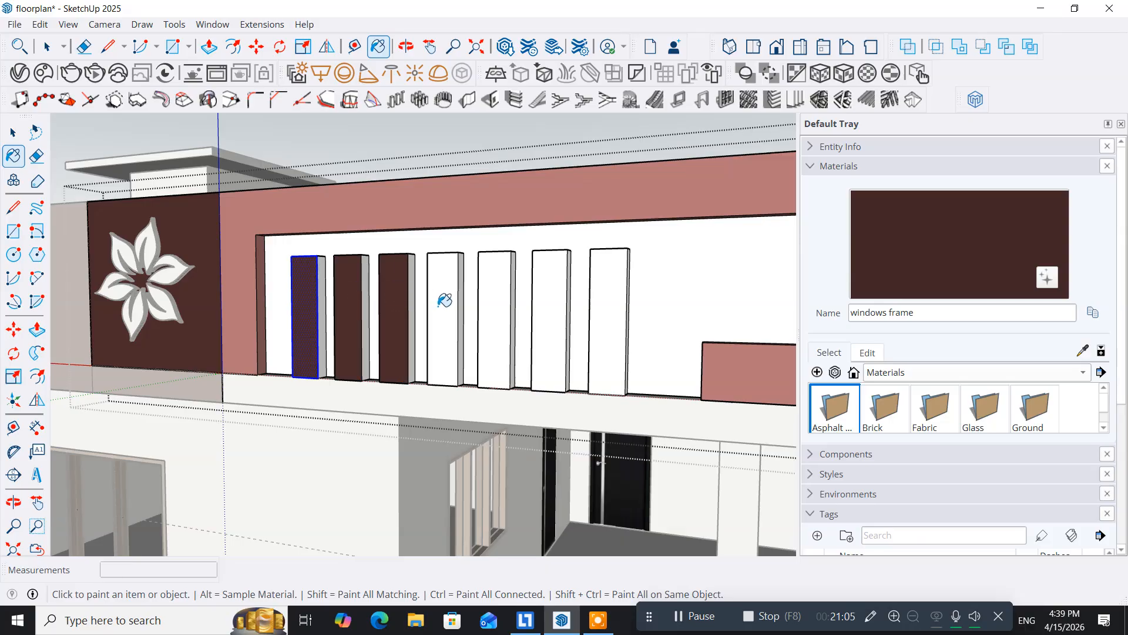
click(437, 305)
click(487, 306)
click(552, 307)
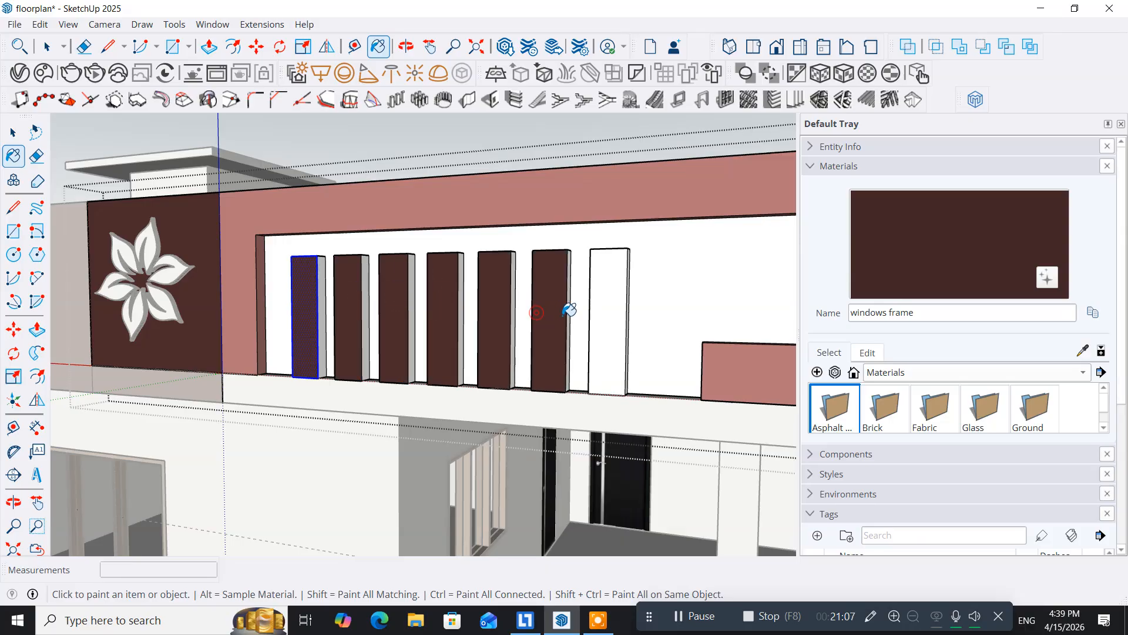
click(600, 314)
Paint the sides facing away from the flower panel on these seven slats with the windows frame material
mouse_move(365, 360)
middle_down()
mouse_move(315, 373)
mouse_move(292, 365)
middle_up()
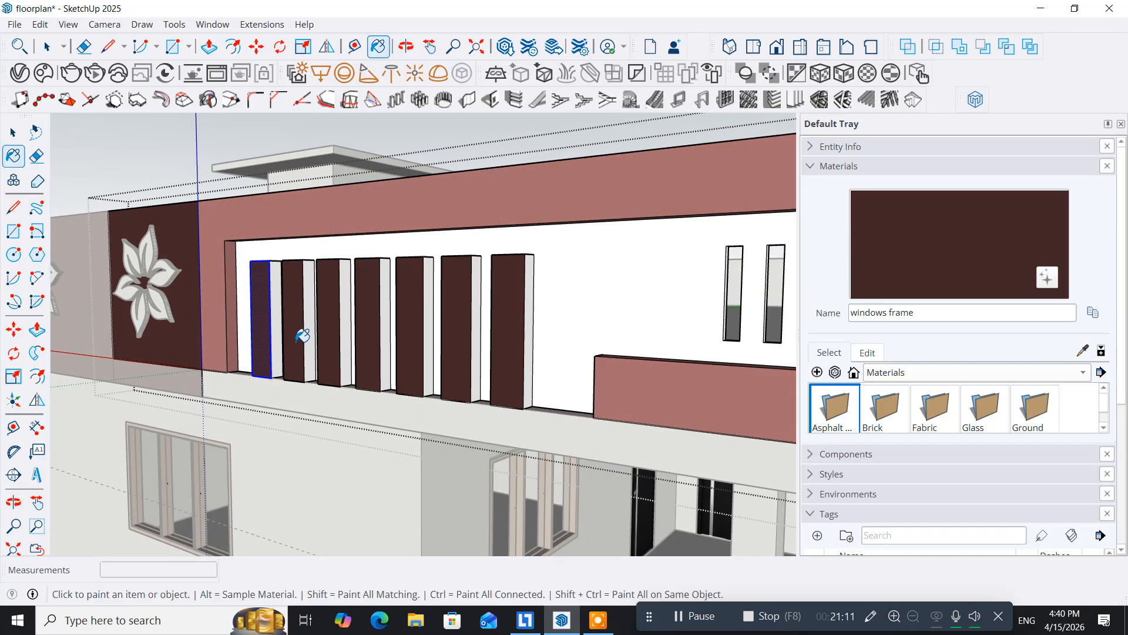
scroll(302, 333, up, 3)
click(274, 332)
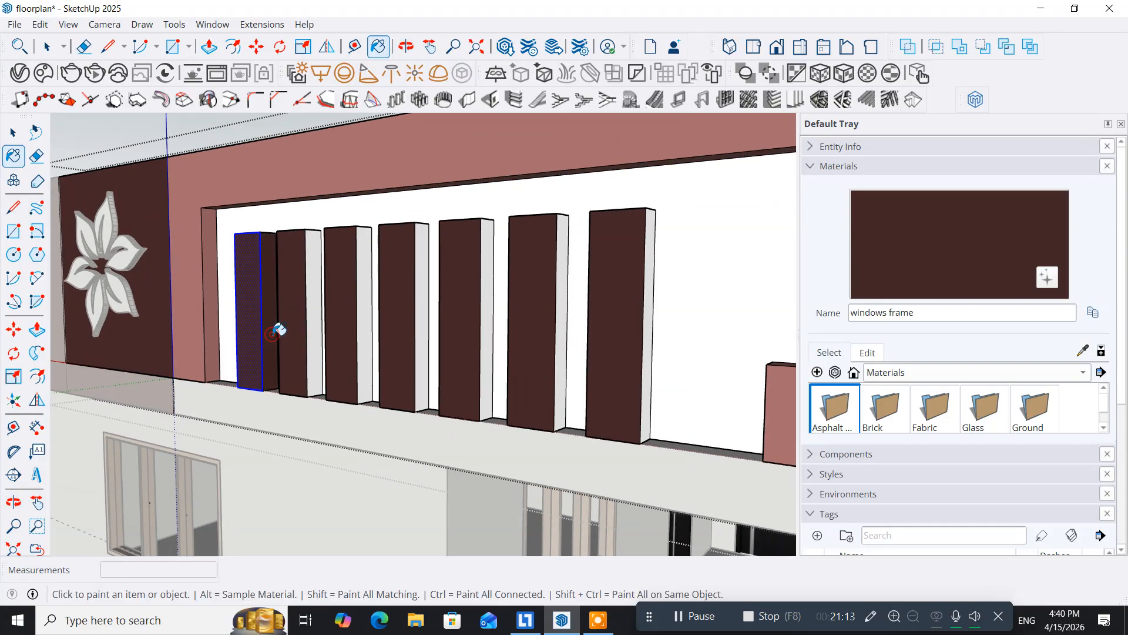
click(318, 345)
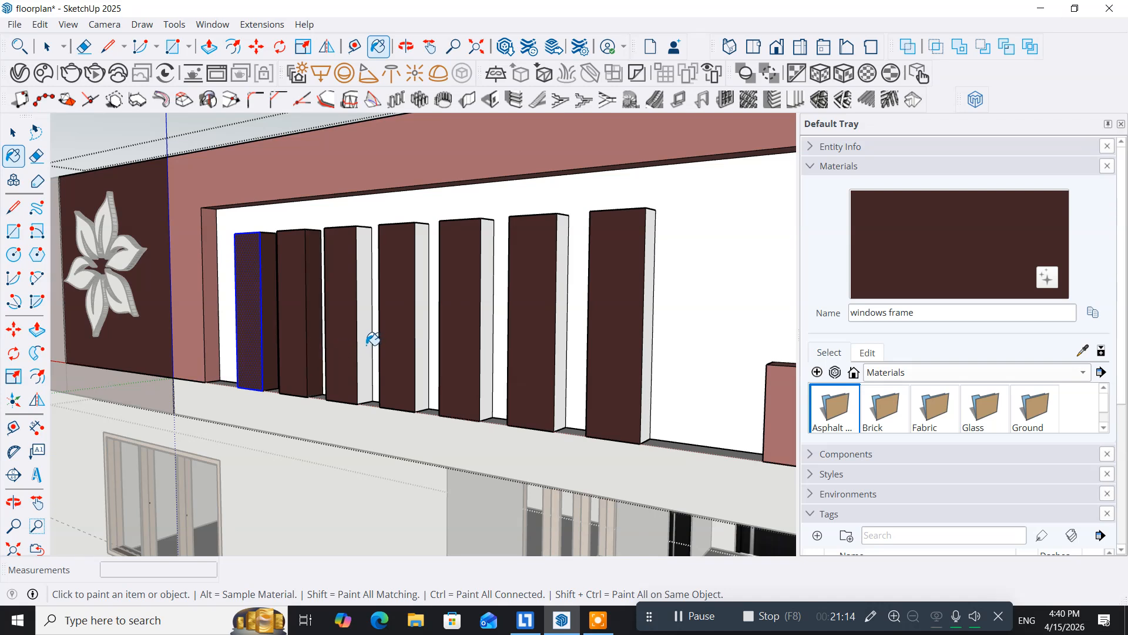
click(369, 340)
click(425, 343)
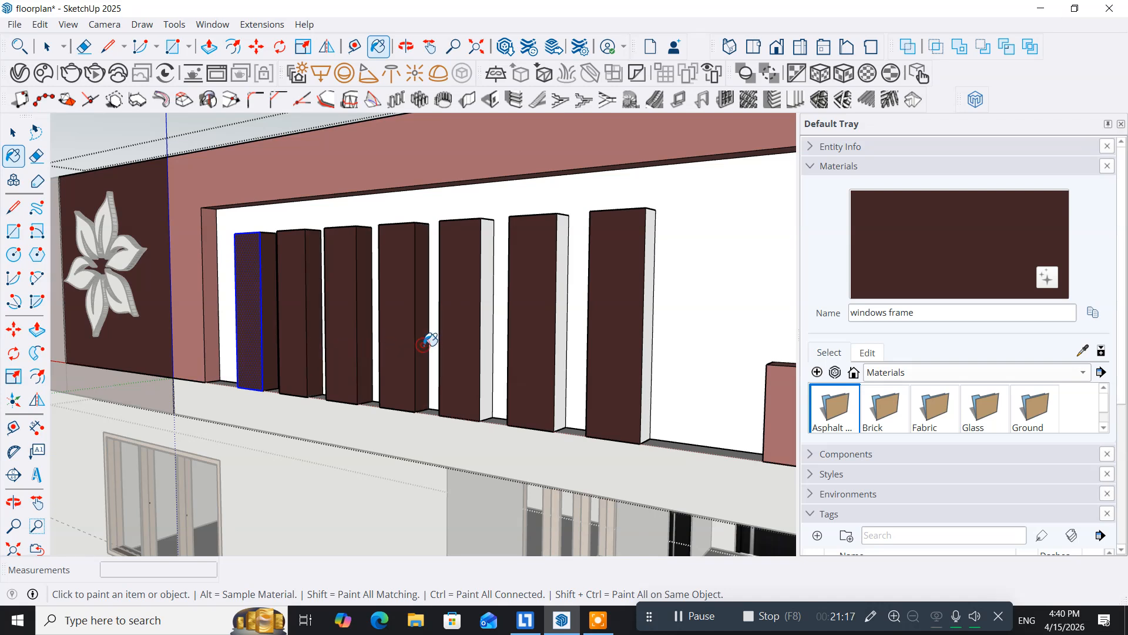
click(487, 334)
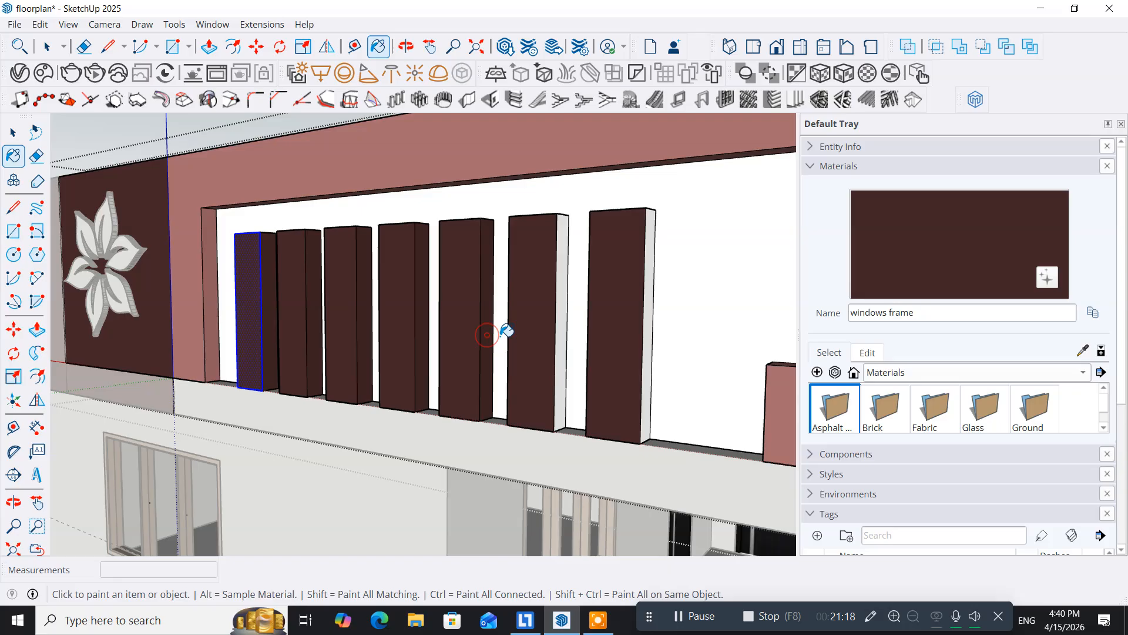
click(564, 332)
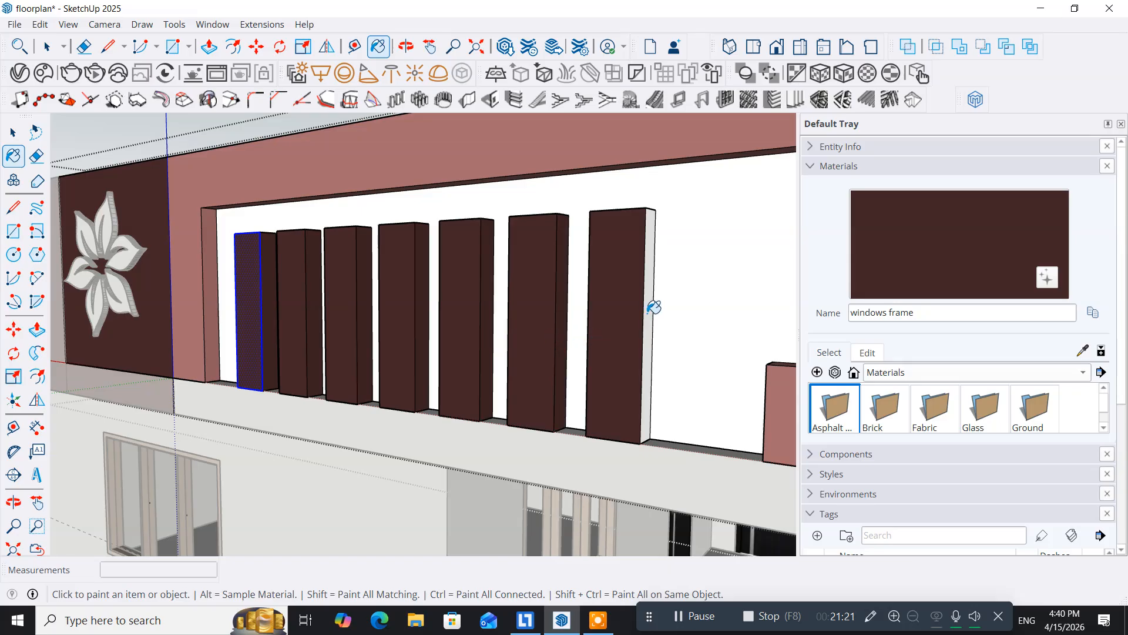
click(646, 313)
Paint the flower-panel-facing sides of the same seven slats with the windows frame material
mouse_move(336, 352)
middle_down()
mouse_move(569, 382)
mouse_move(689, 379)
mouse_move(488, 345)
mouse_move(529, 363)
mouse_move(564, 348)
middle_up()
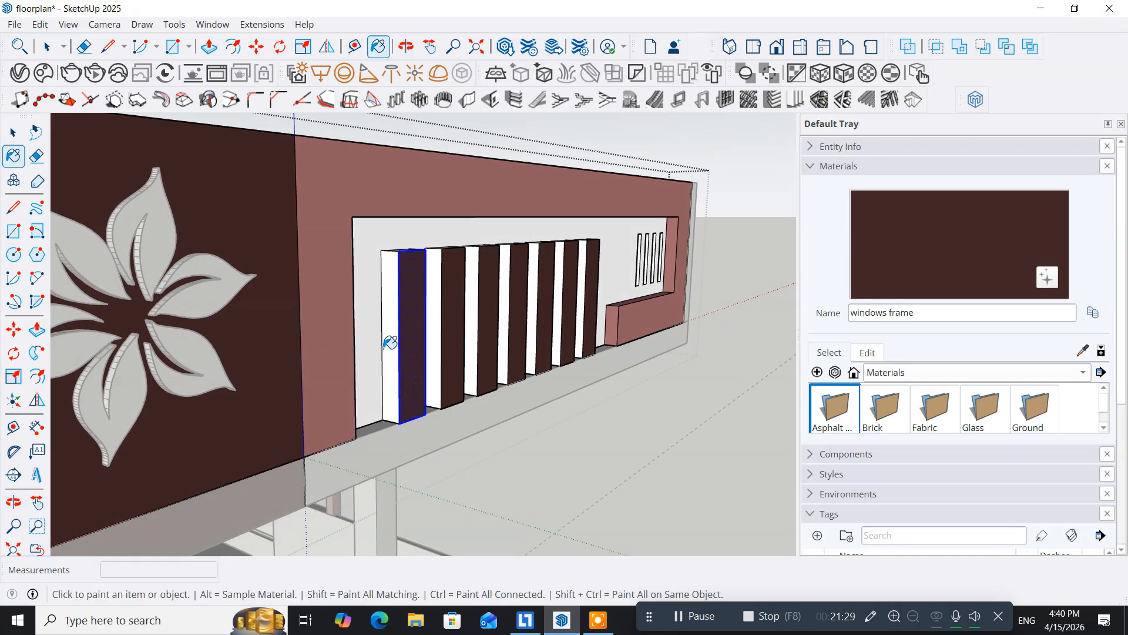
click(390, 367)
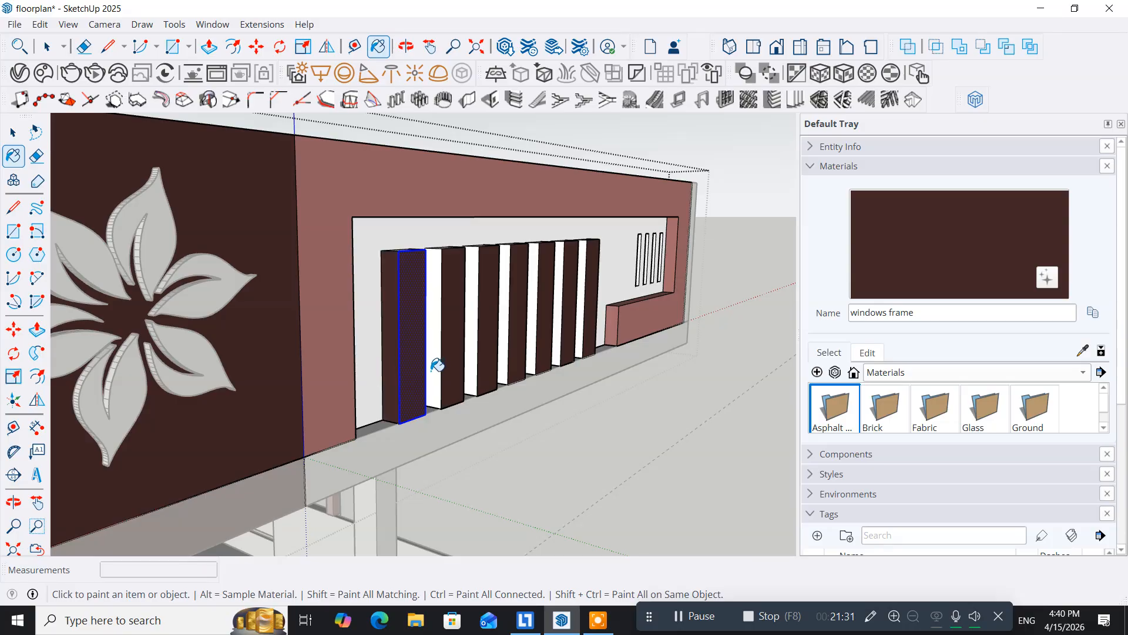
click(435, 362)
click(474, 351)
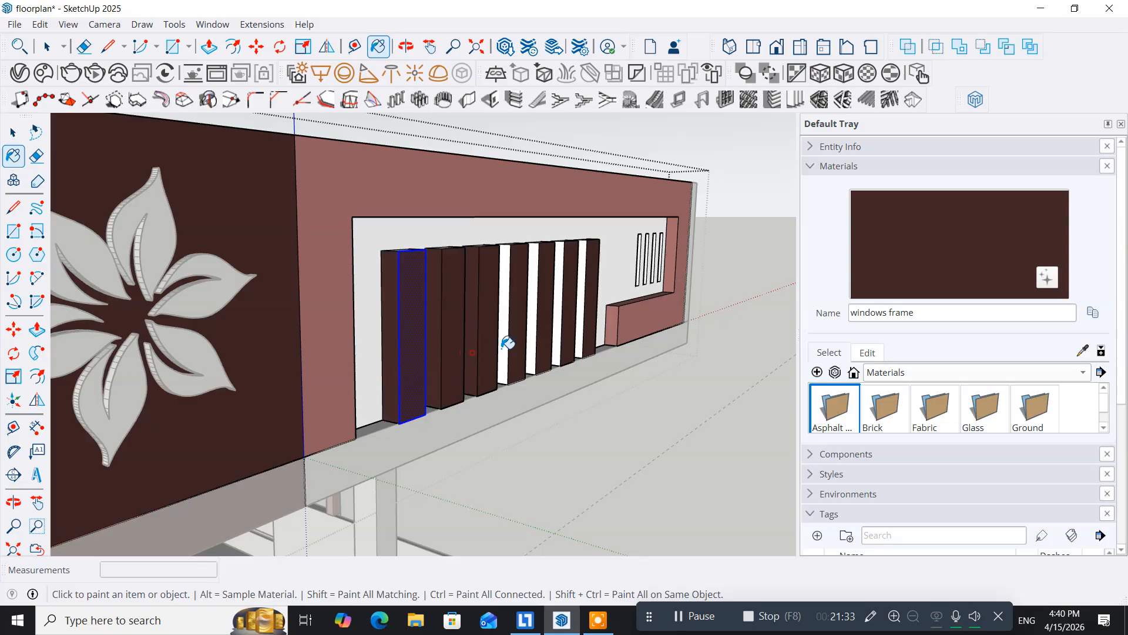
click(503, 343)
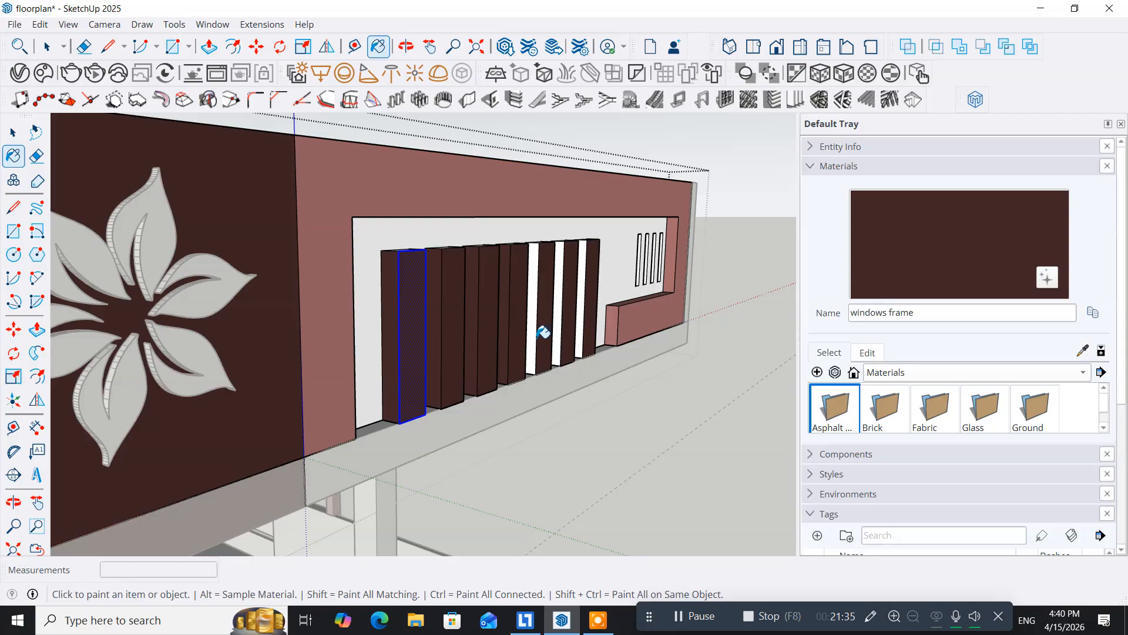
click(532, 339)
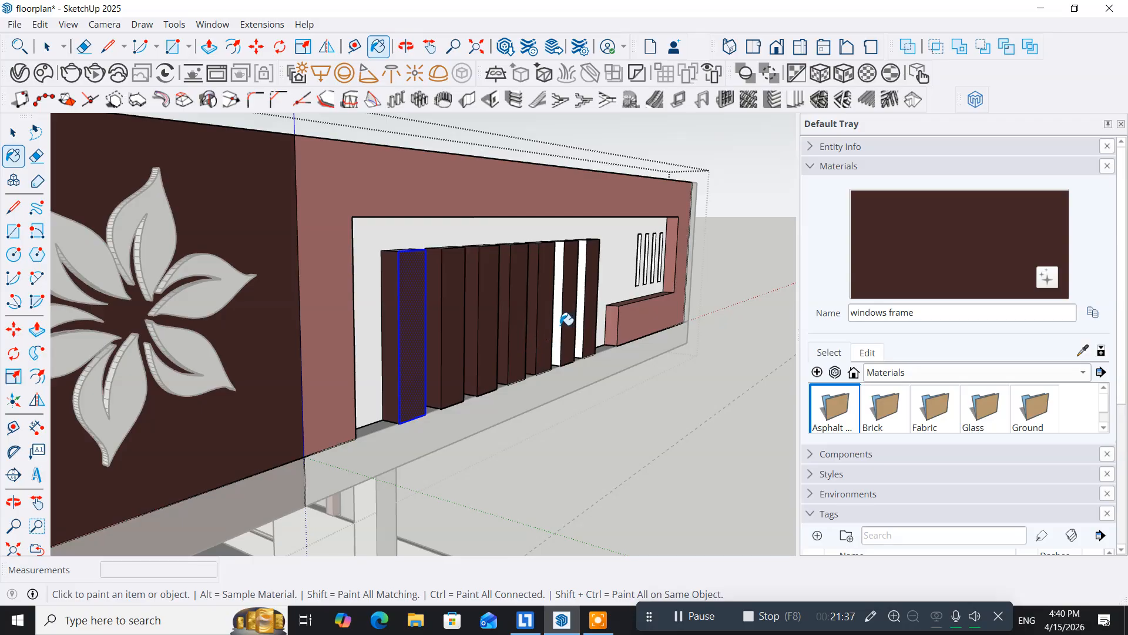
click(558, 322)
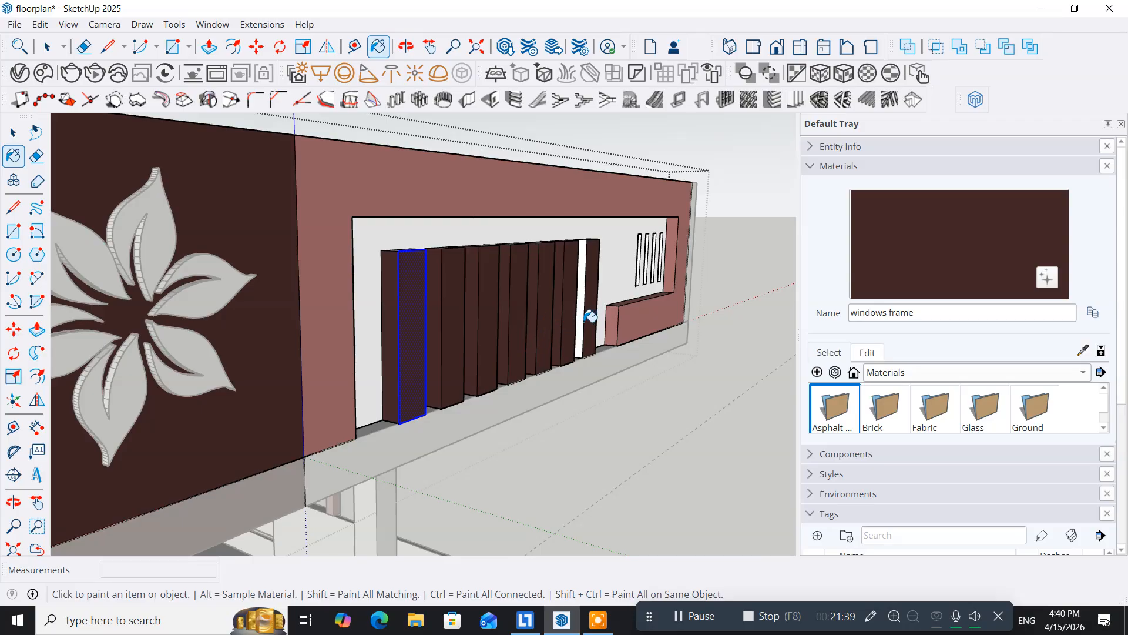
click(583, 320)
Paint the top faces of the four slats nearest the flower panel with the windows frame material
middle_drag(632, 323, 581, 396)
mouse_move(515, 418)
middle_down()
mouse_move(497, 411)
mouse_move(538, 333)
middle_up()
click(361, 396)
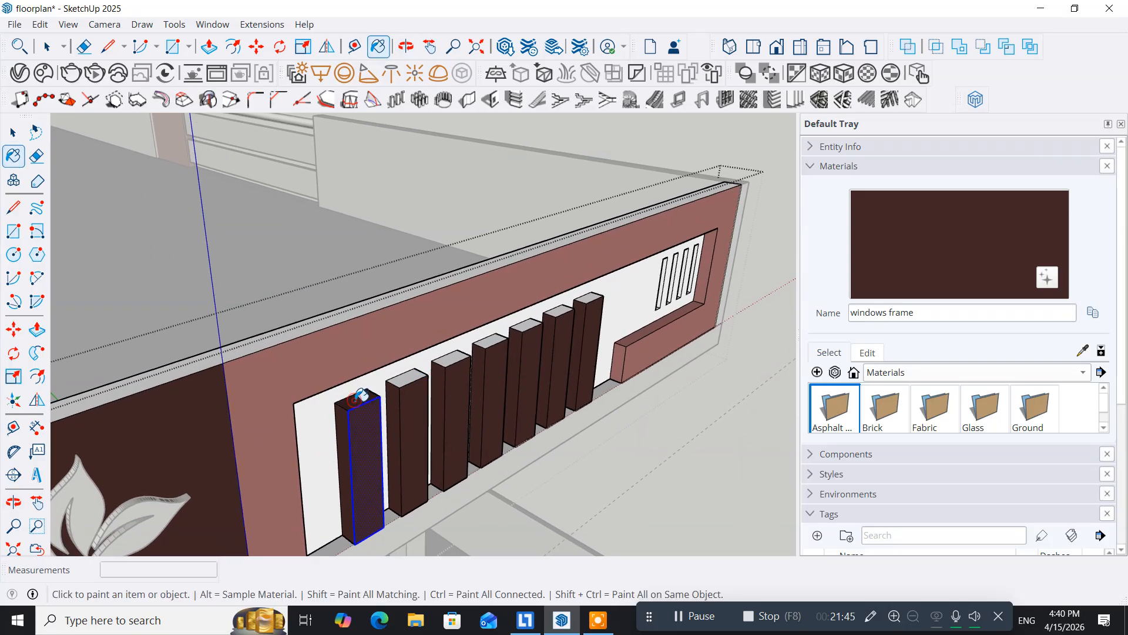
click(404, 374)
click(450, 356)
click(488, 341)
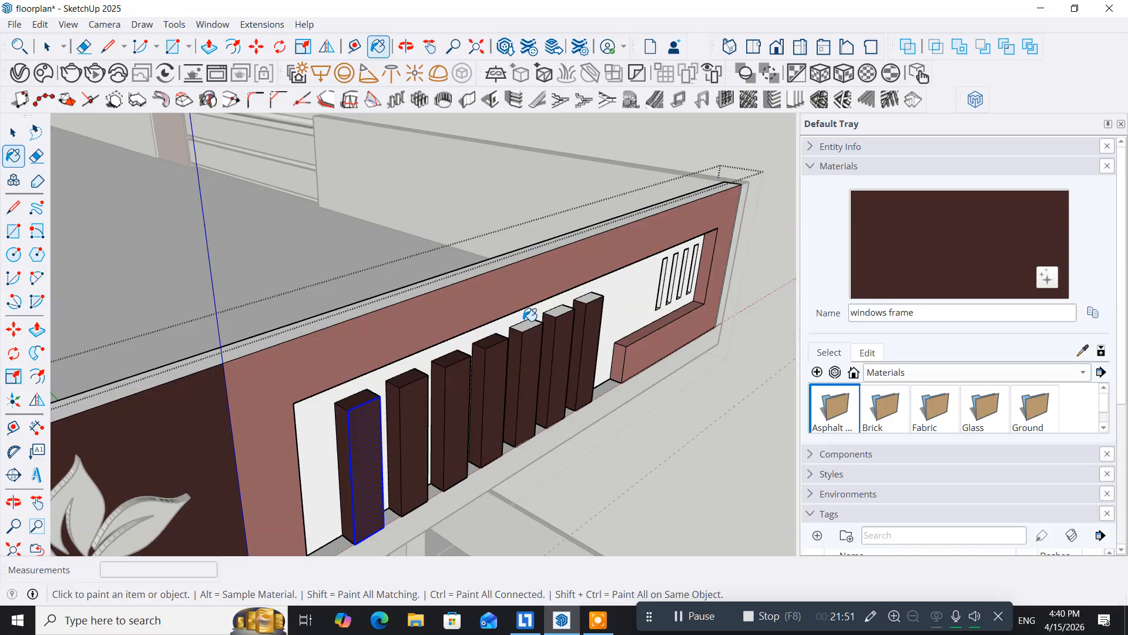
Paint the top faces of the three slats farthest from the flower panel with windows frame, and exit the parapet group
click(521, 319)
key(ctrl+z)
scroll(517, 329, up, 3)
click(543, 313)
click(585, 293)
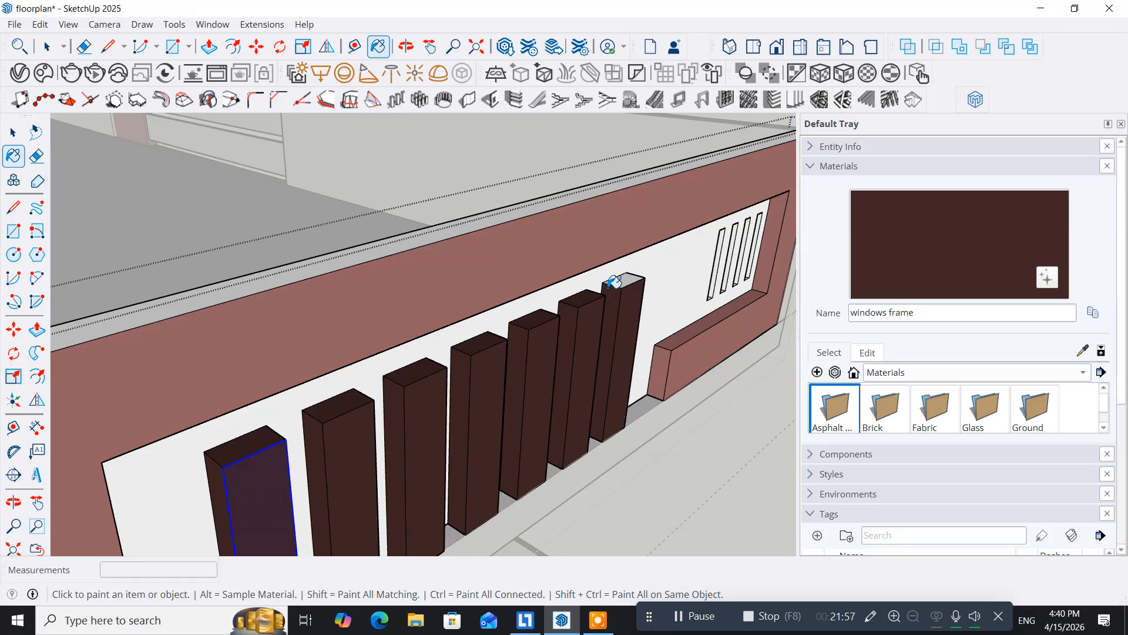
click(625, 280)
scroll(628, 312, down, 6)
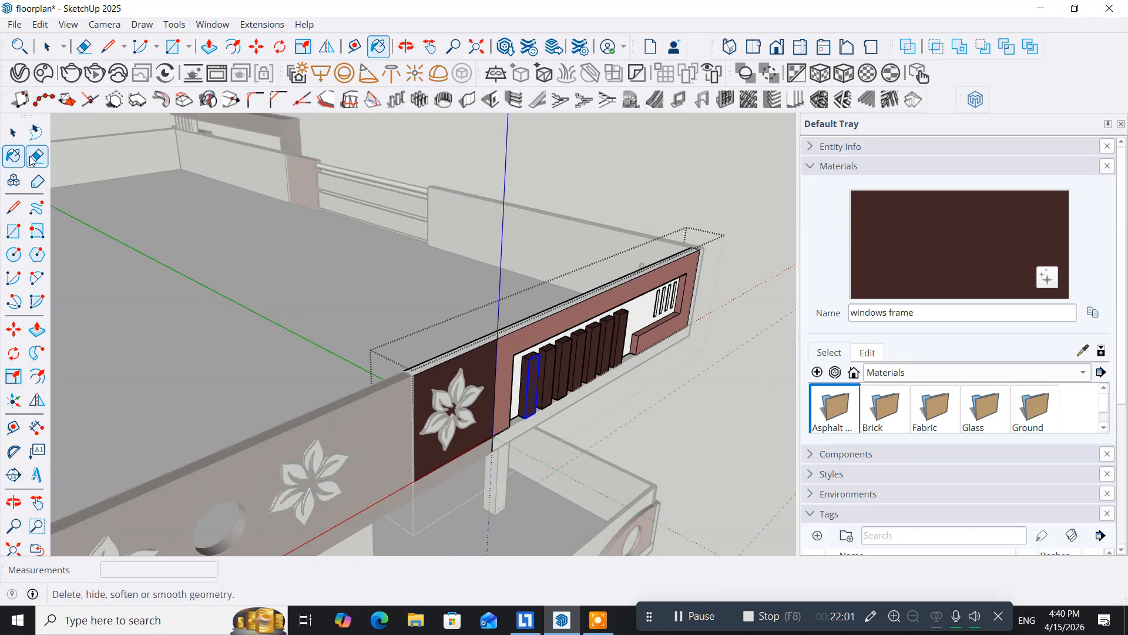
click(13, 133)
click(634, 172)
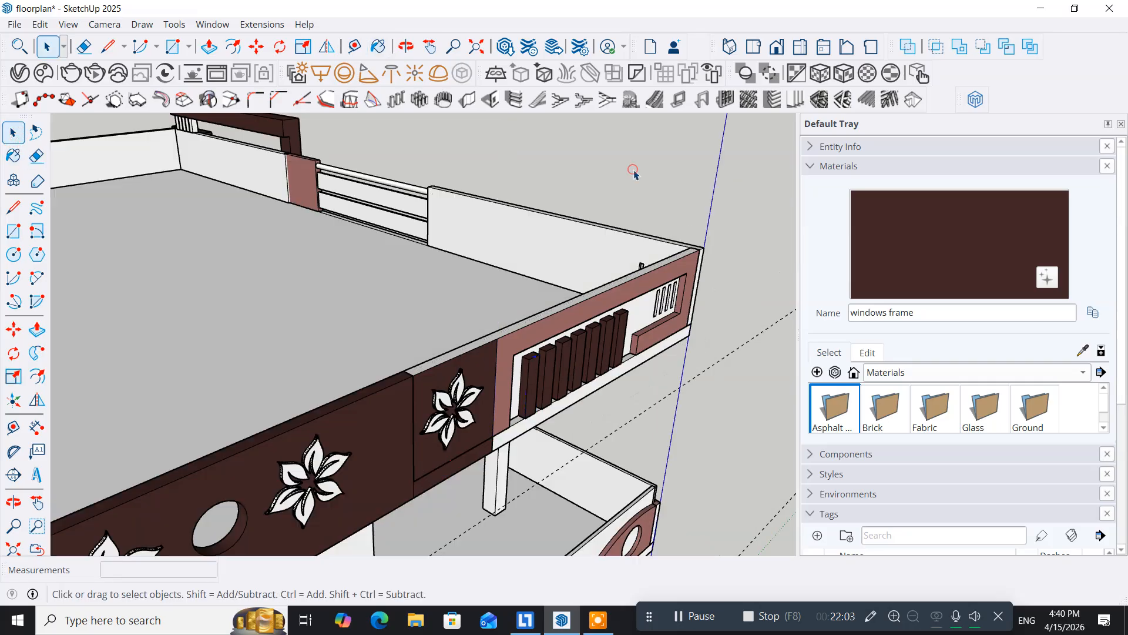
middle_drag(583, 422, 253, 414)
scroll(208, 365, down, 3)
scroll(359, 370, up, 3)
scroll(340, 402, down, 3)
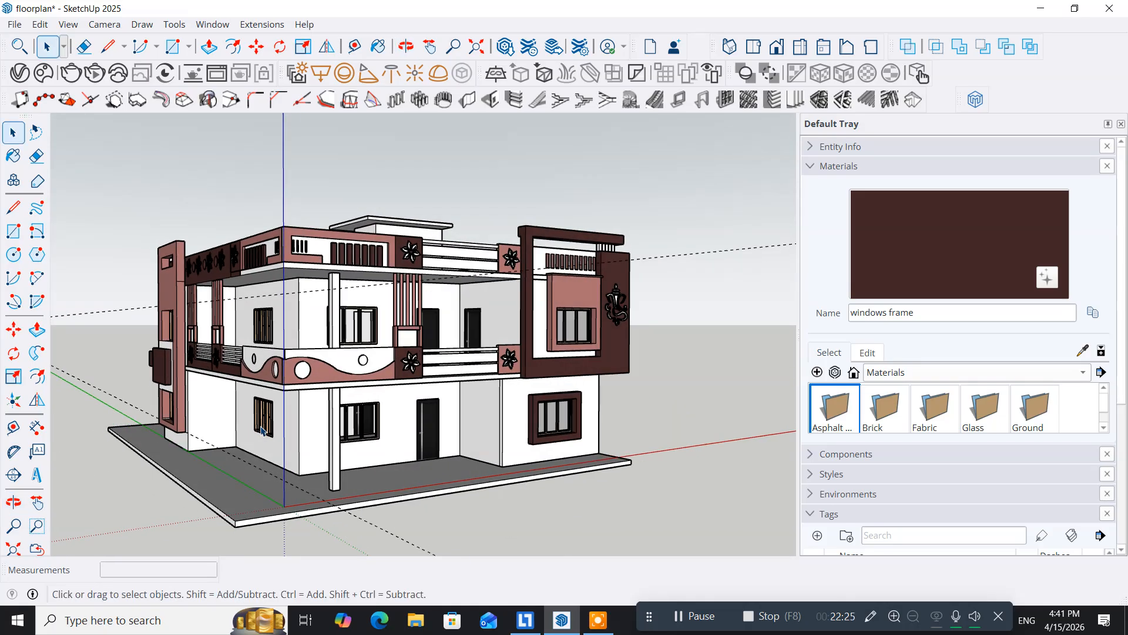
scroll(261, 431, up, 2)
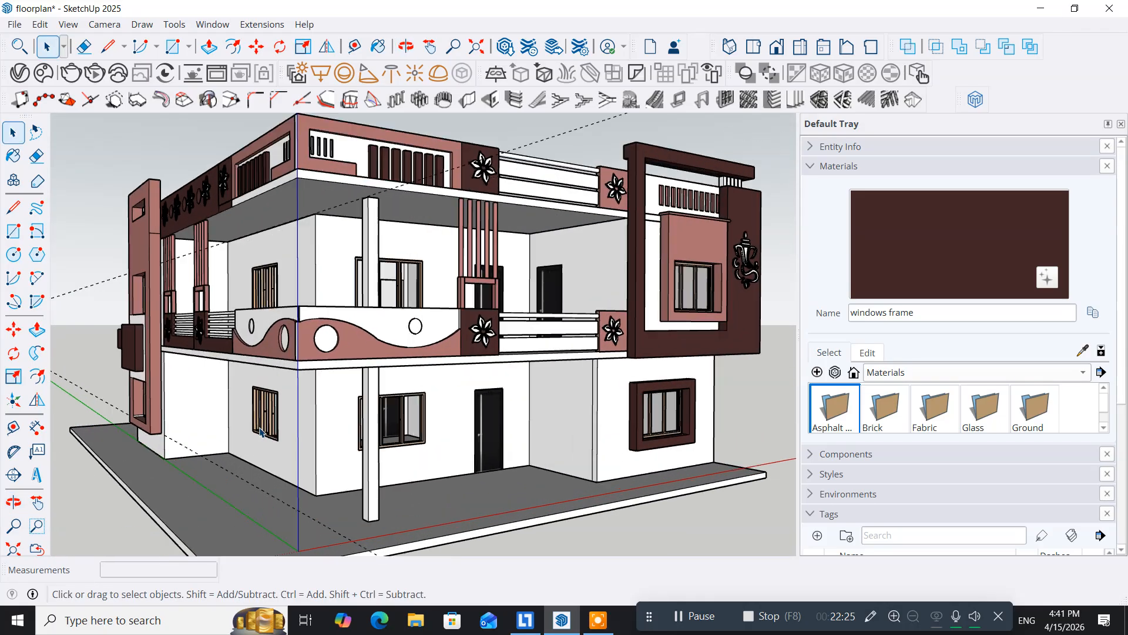
Create a new generic V-Ray material and rename it Wallcolor
click(21, 73)
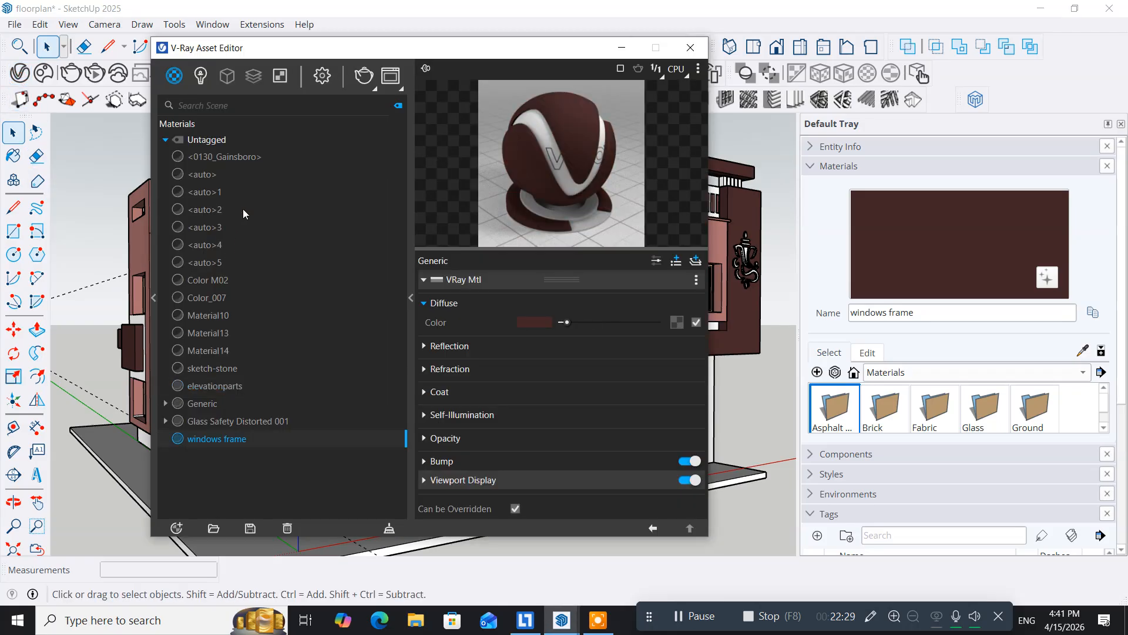
click(173, 76)
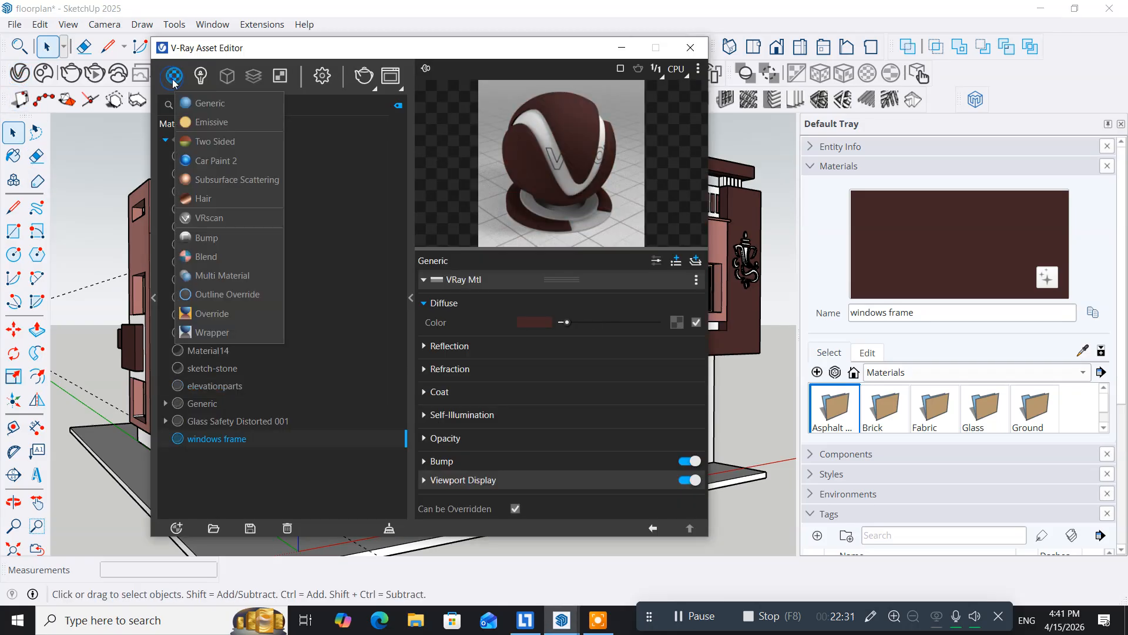
click(200, 103)
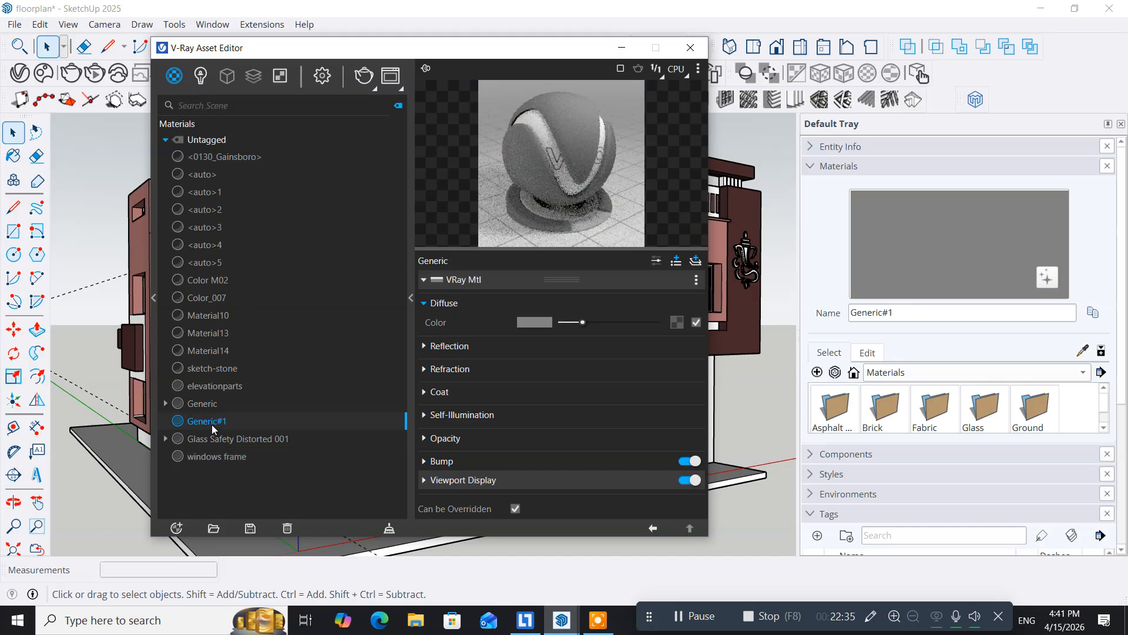
right_click(211, 423)
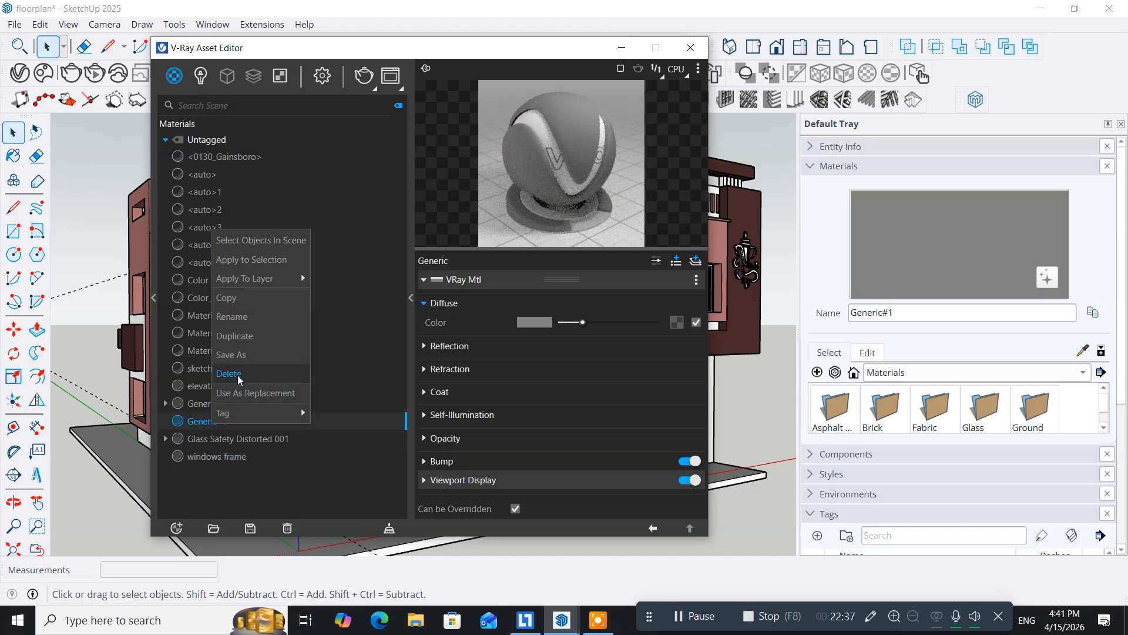
click(256, 317)
drag(242, 425, 120, 426)
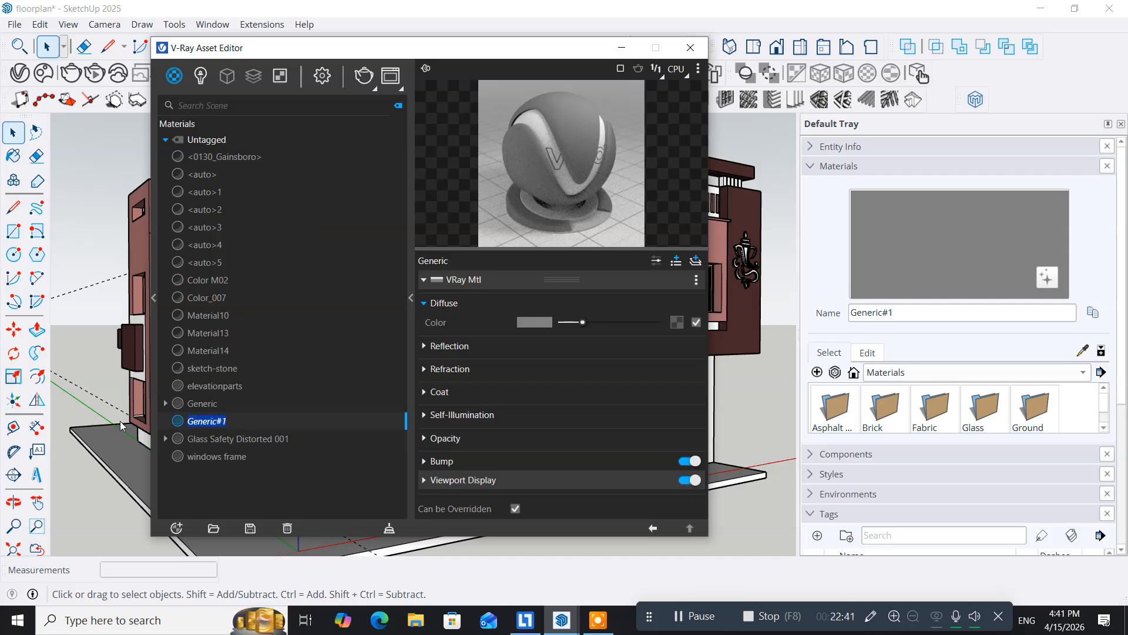
text(Wallcolor)
key(Return)
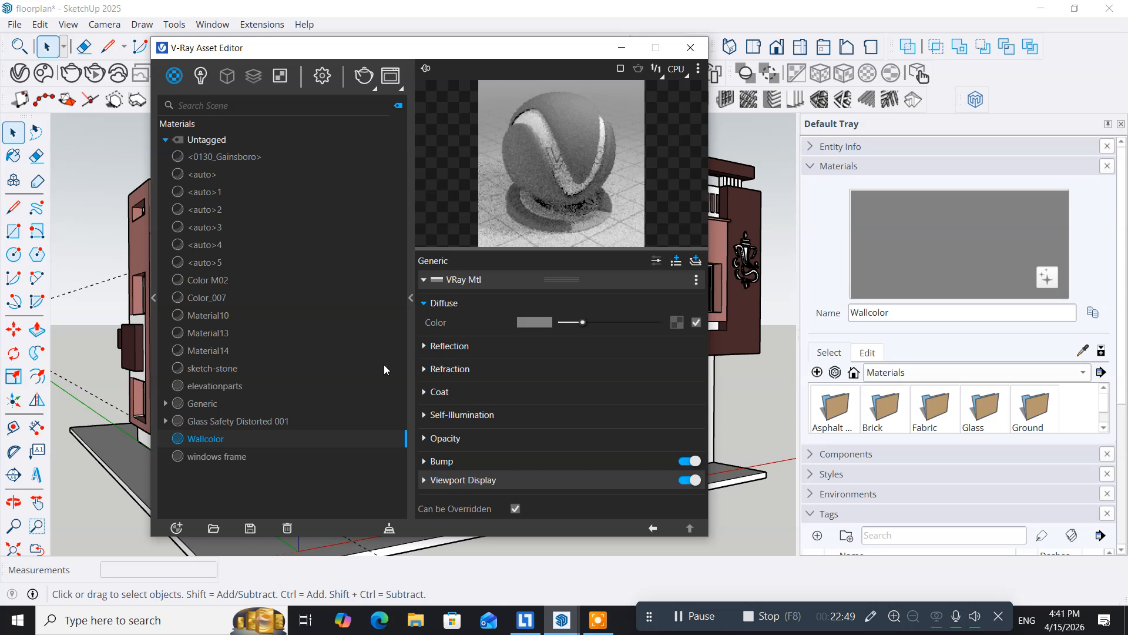
Set Wallcolor's diffuse color to light pink with RGB 0.952, 0.814, 0.814, and close the material editor
click(528, 322)
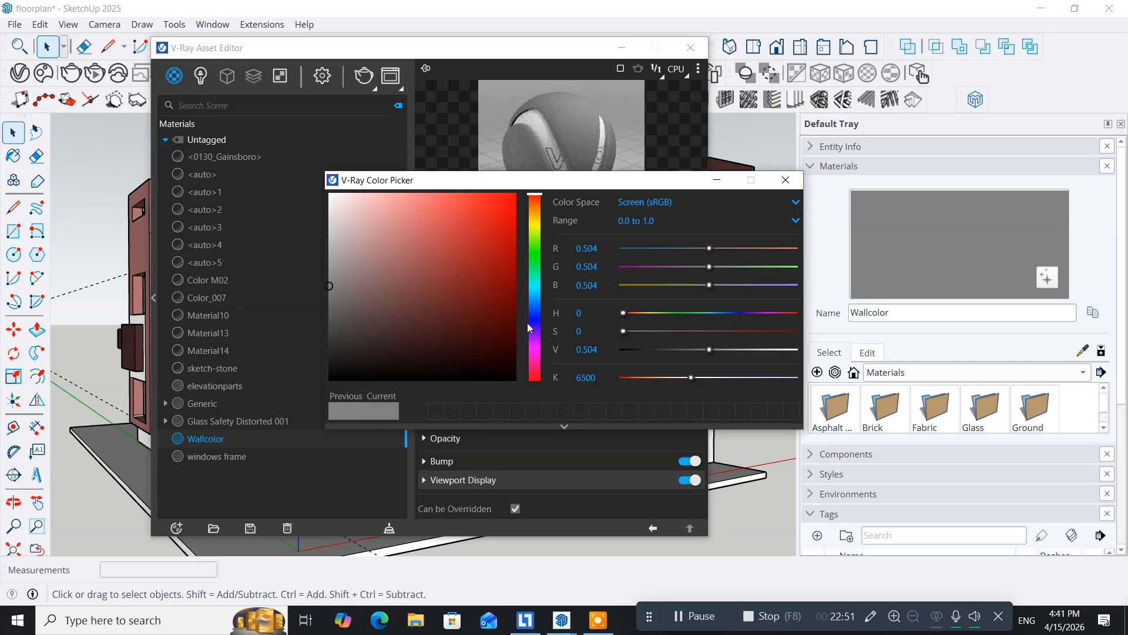
click(358, 223)
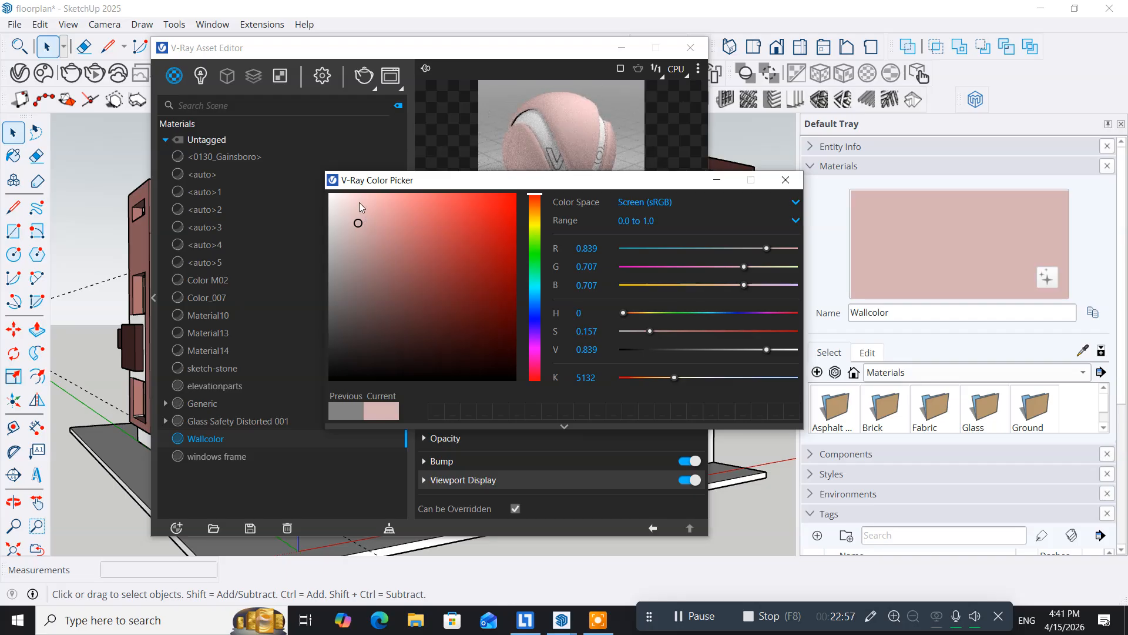
click(355, 202)
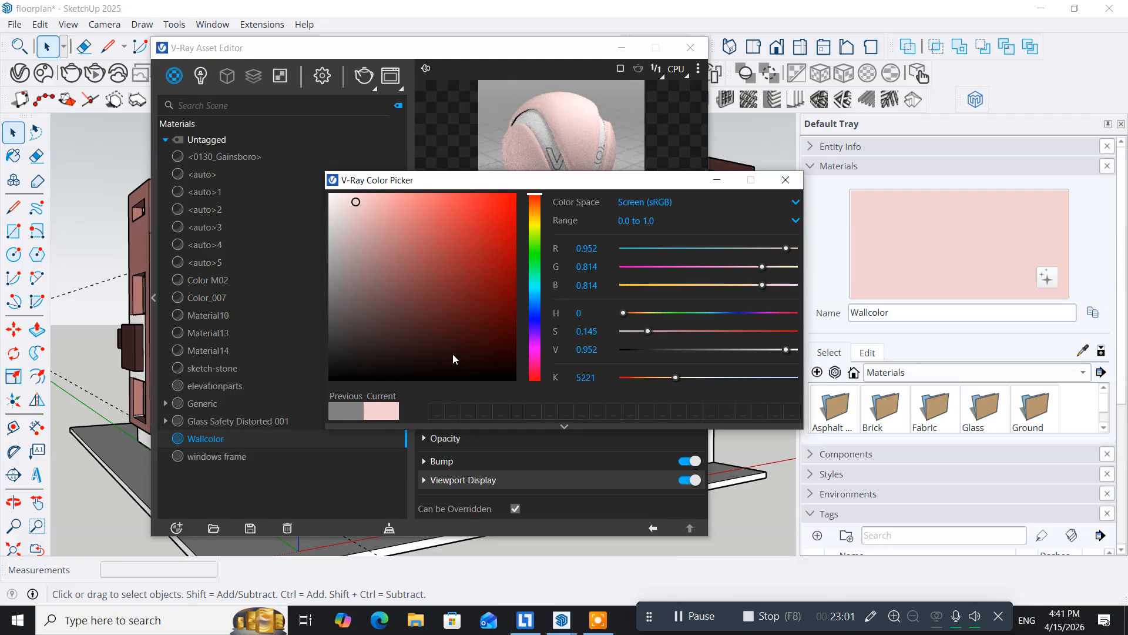
click(786, 180)
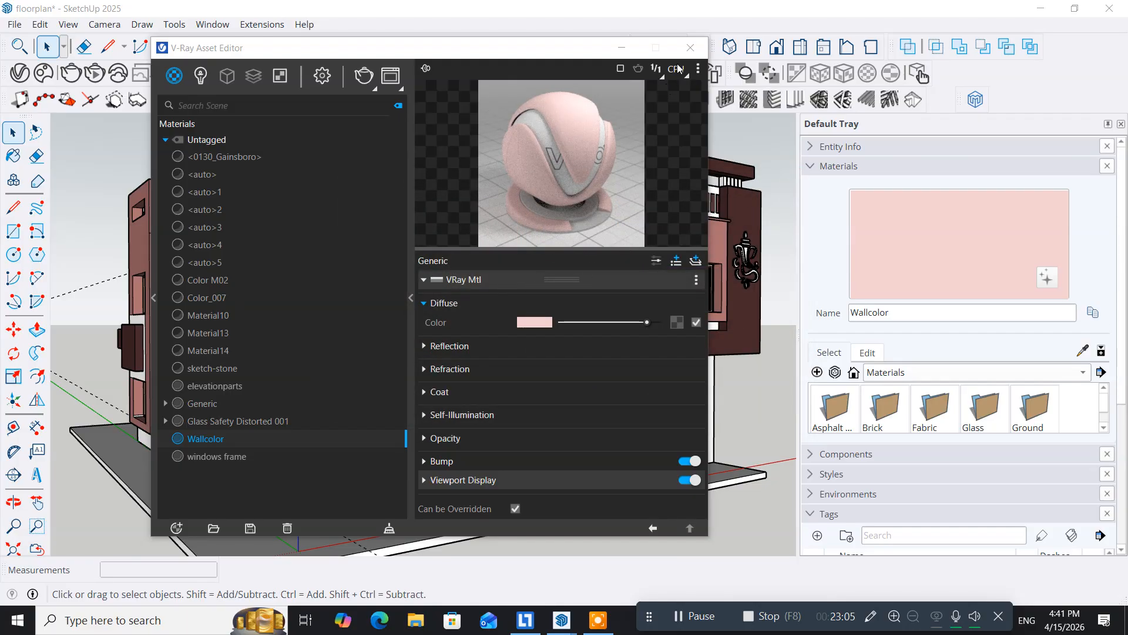
click(707, 50)
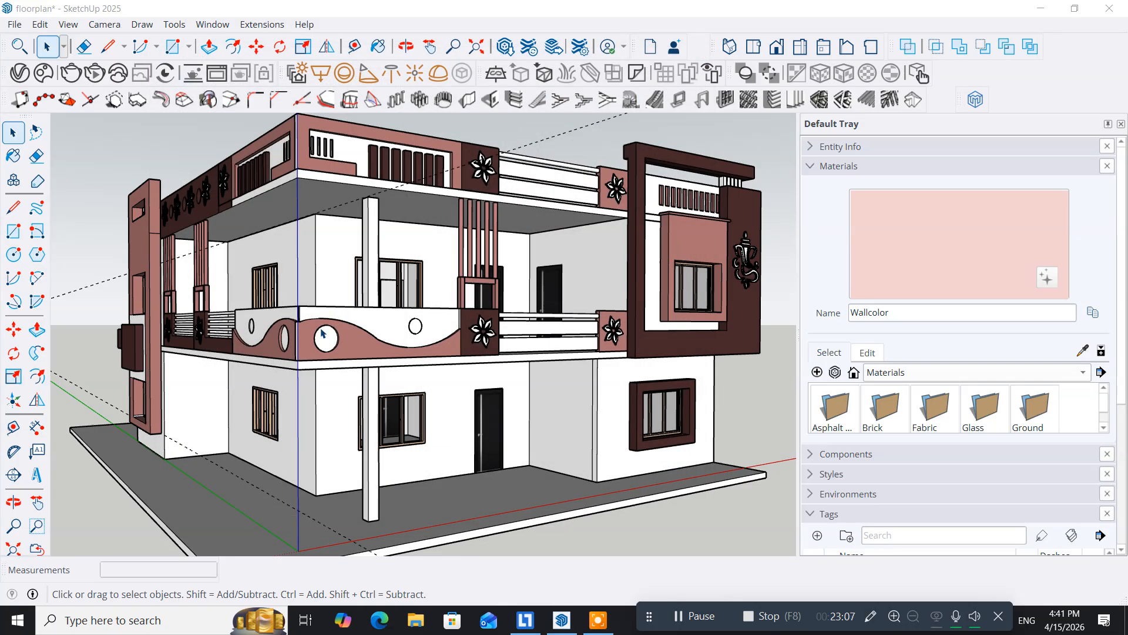
Paint the ground-floor and first-floor walls with the Wallcolor material
click(13, 156)
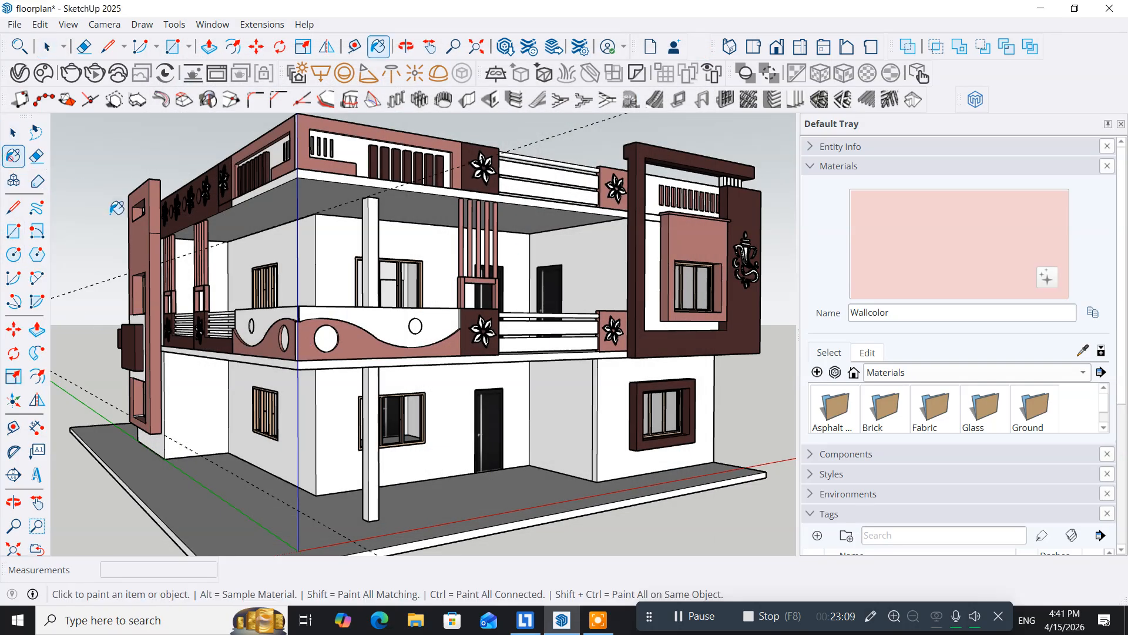
shift+middle_drag(660, 442, 466, 392)
click(416, 385)
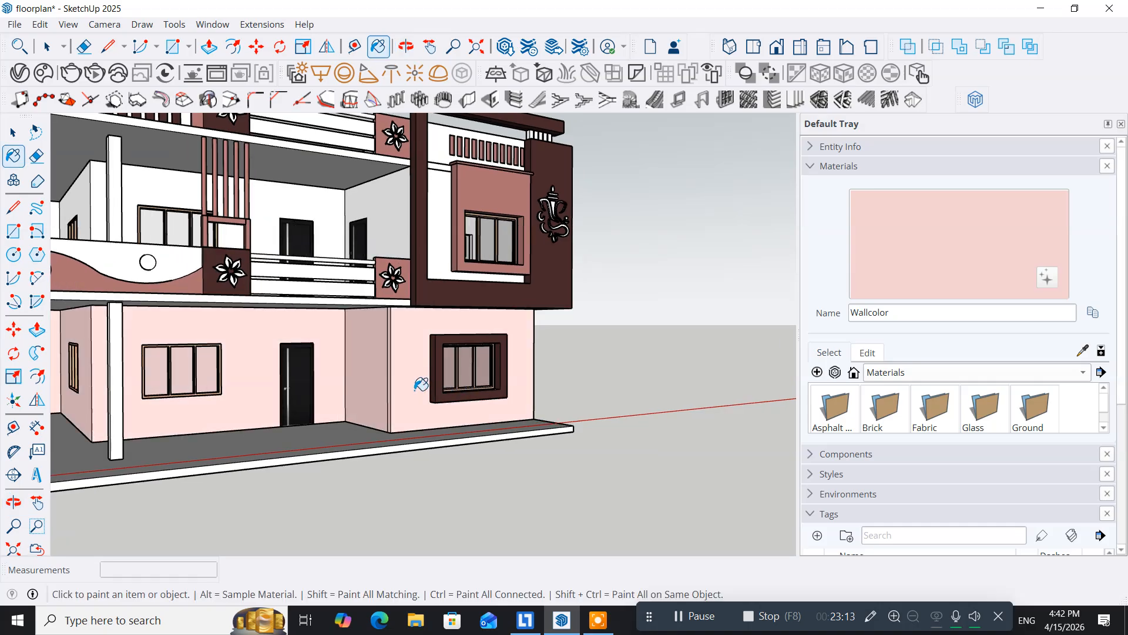
middle_drag(371, 401, 488, 411)
mouse_move(394, 408)
middle_down()
mouse_move(506, 435)
mouse_move(486, 433)
middle_up()
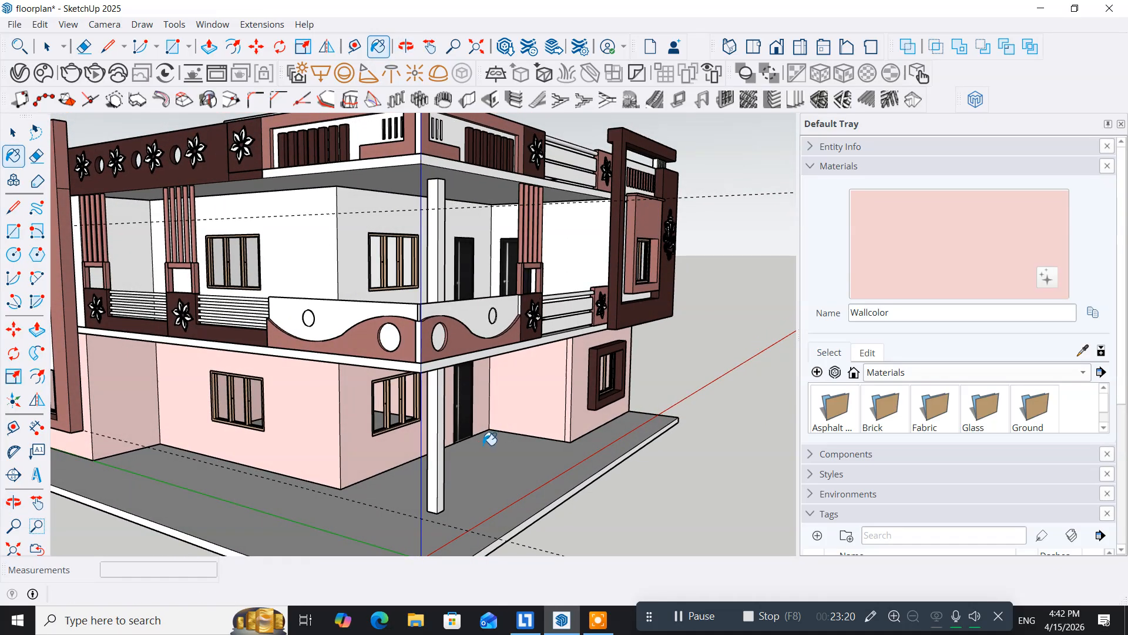
click(323, 270)
mouse_move(419, 440)
middle_down()
mouse_move(227, 428)
mouse_move(221, 448)
middle_up()
mouse_move(439, 391)
middle_down()
mouse_move(269, 387)
mouse_move(302, 396)
mouse_move(395, 352)
mouse_move(413, 393)
middle_up()
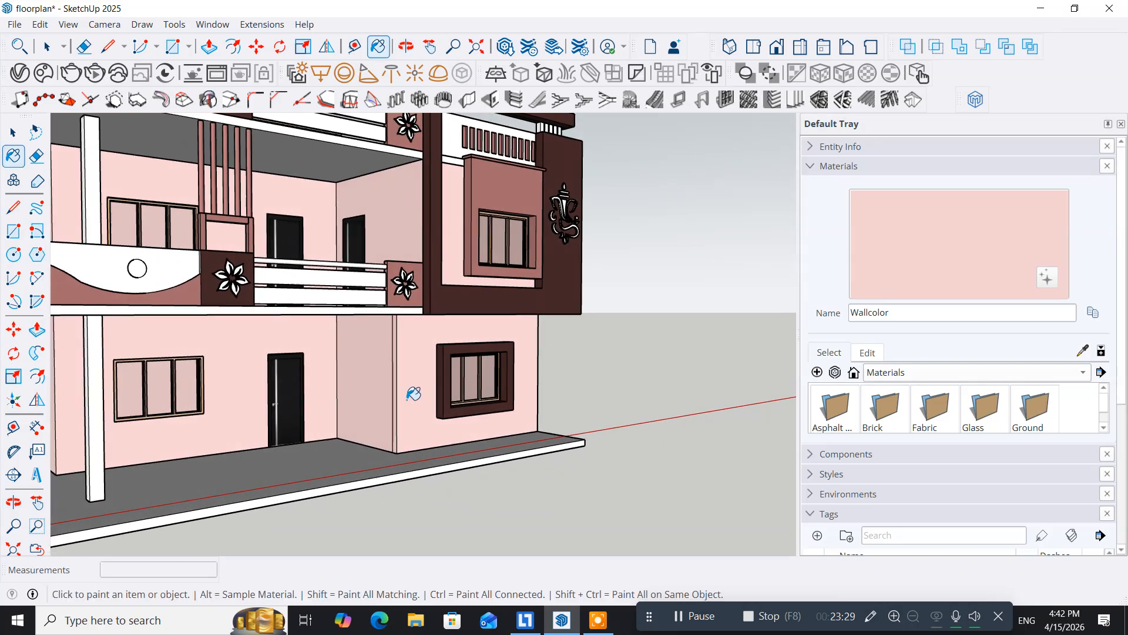
Paint the white face around the vertical slots above the framed window with Wallcolor, and exit the parapet group
middle_drag(442, 321, 317, 327)
scroll(283, 271, up, 5)
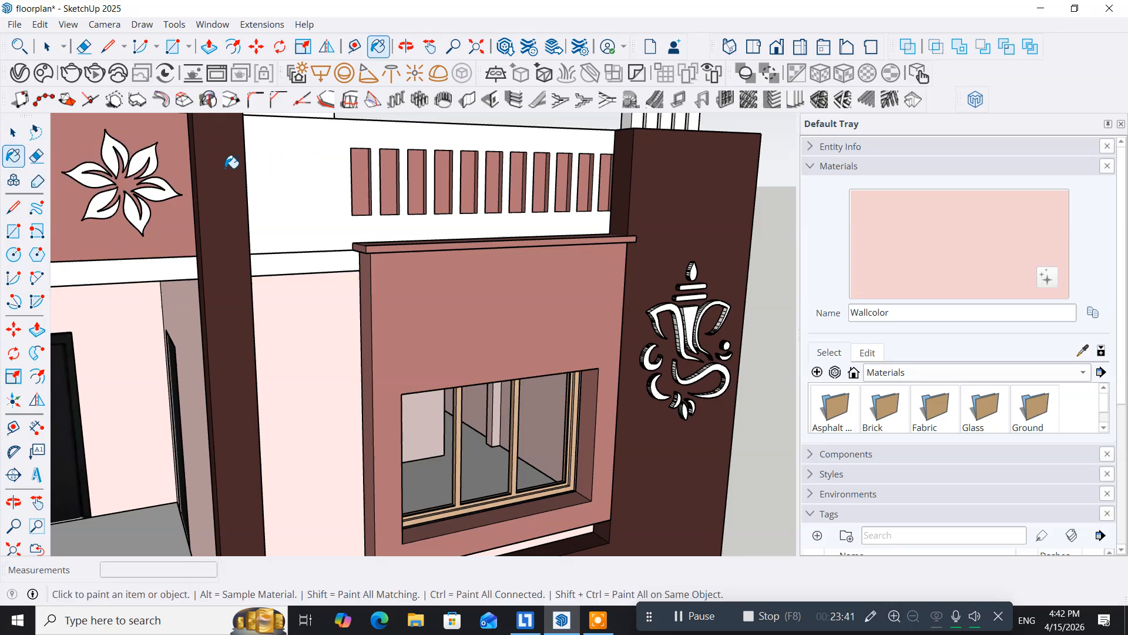
click(6, 140)
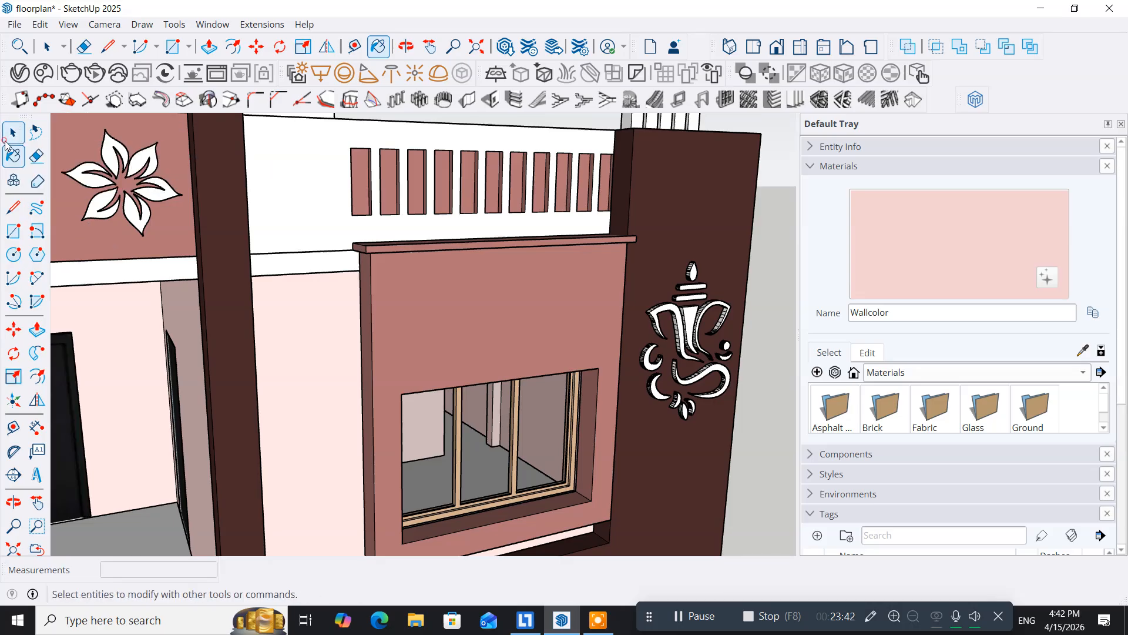
double_click(299, 194)
click(299, 195)
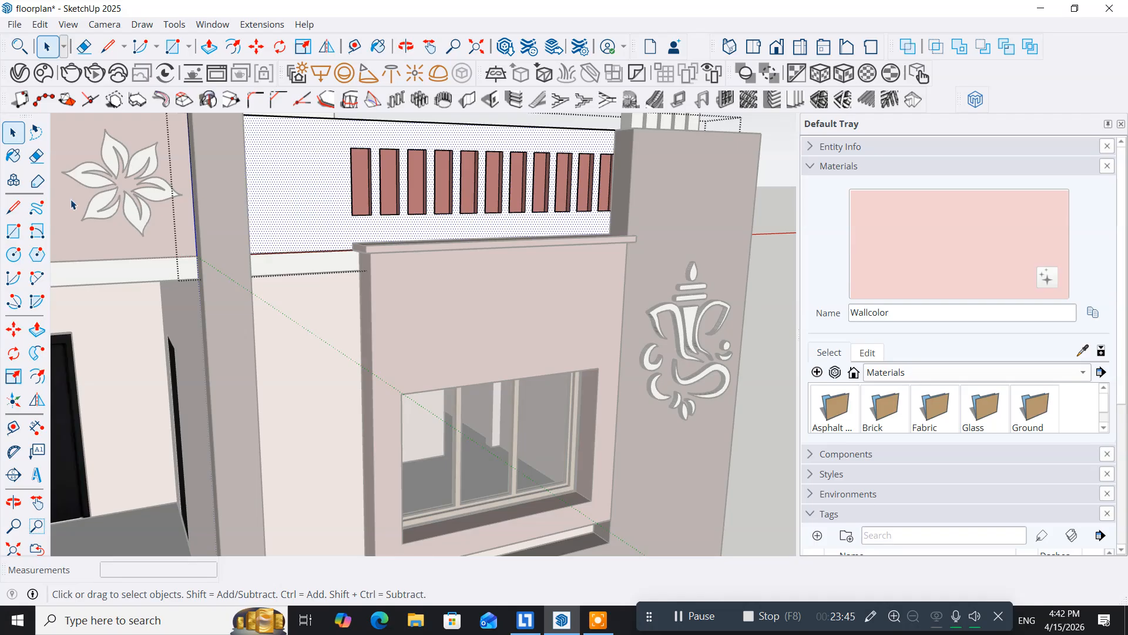
click(13, 156)
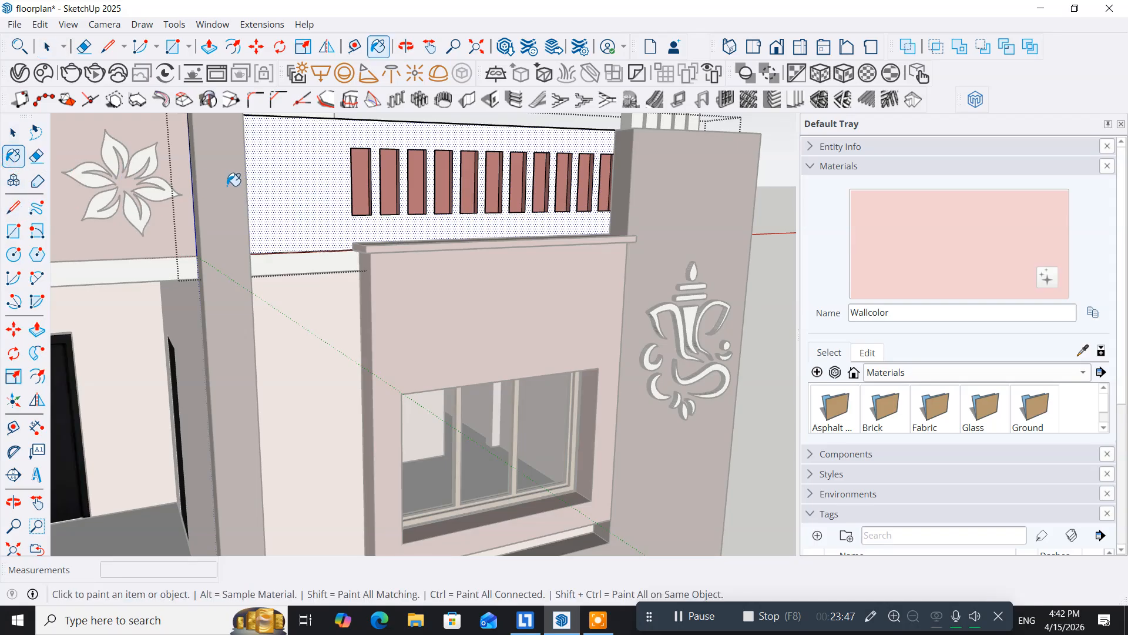
click(298, 183)
mouse_move(373, 311)
middle_down()
mouse_move(272, 355)
mouse_move(128, 343)
middle_up()
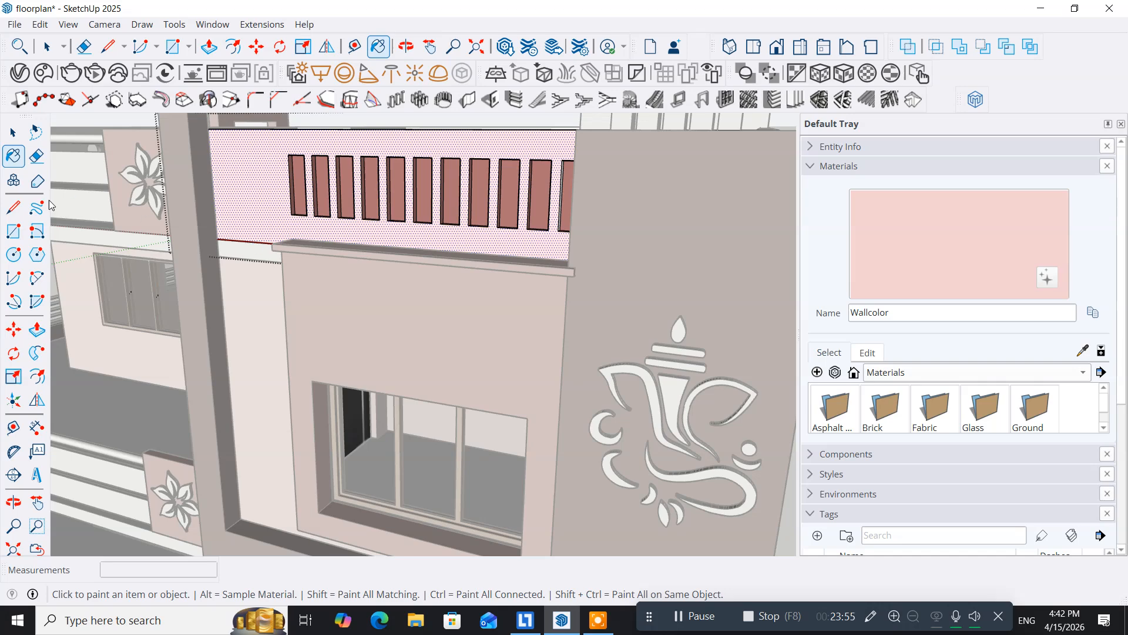
key(e)
key(space)
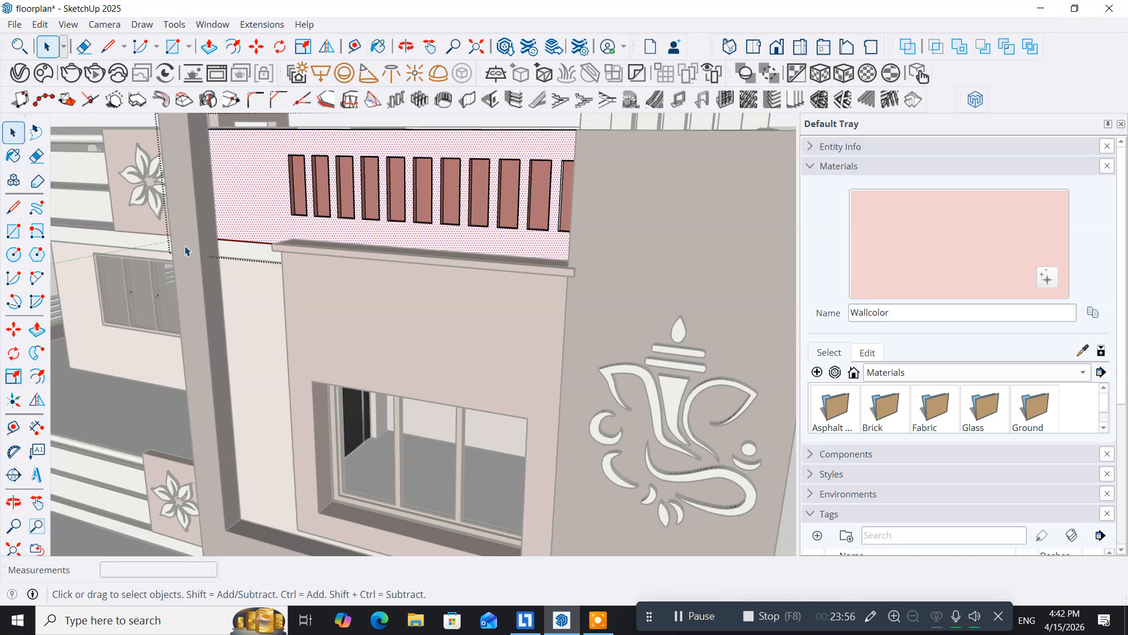
click(105, 312)
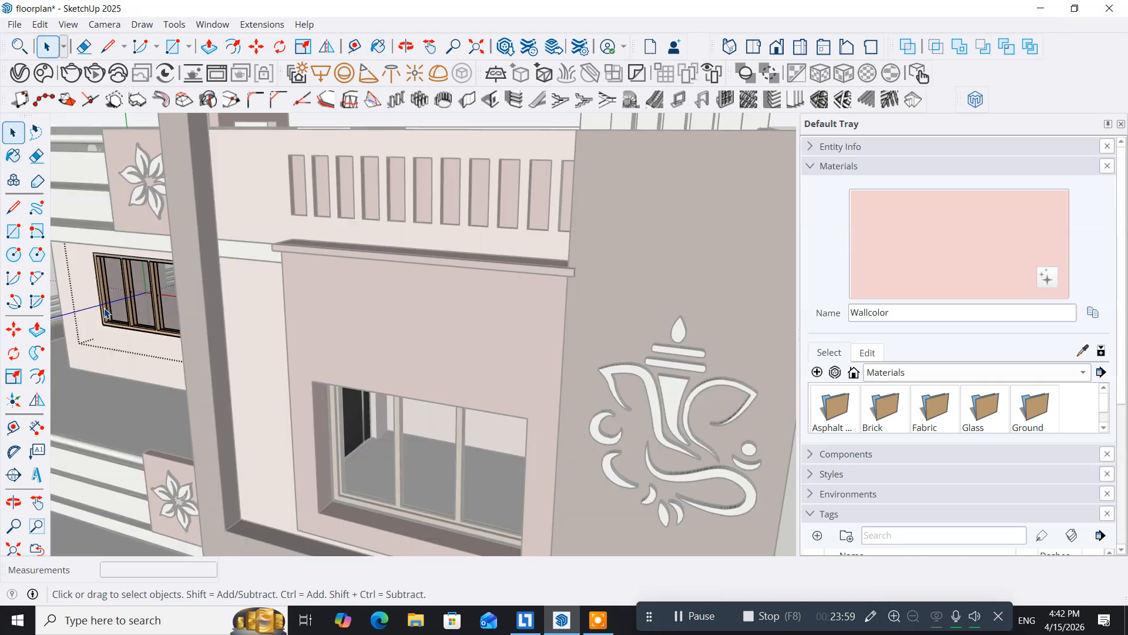
double_click(241, 251)
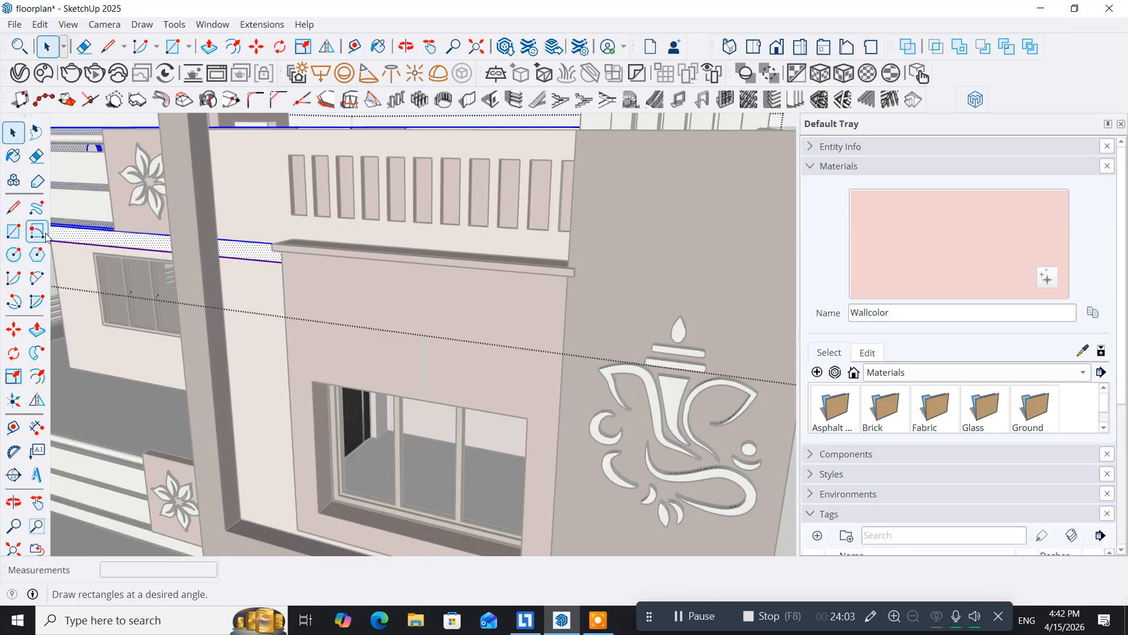
click(12, 155)
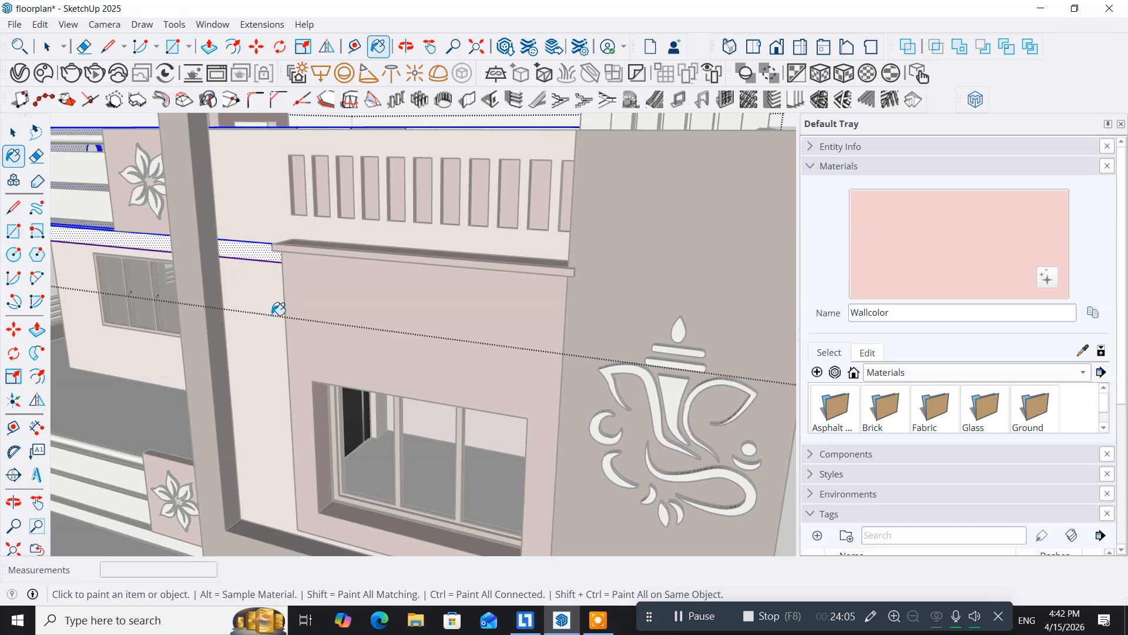
scroll(295, 318, down, 5)
middle_drag(295, 318, 572, 352)
scroll(573, 352, up, 4)
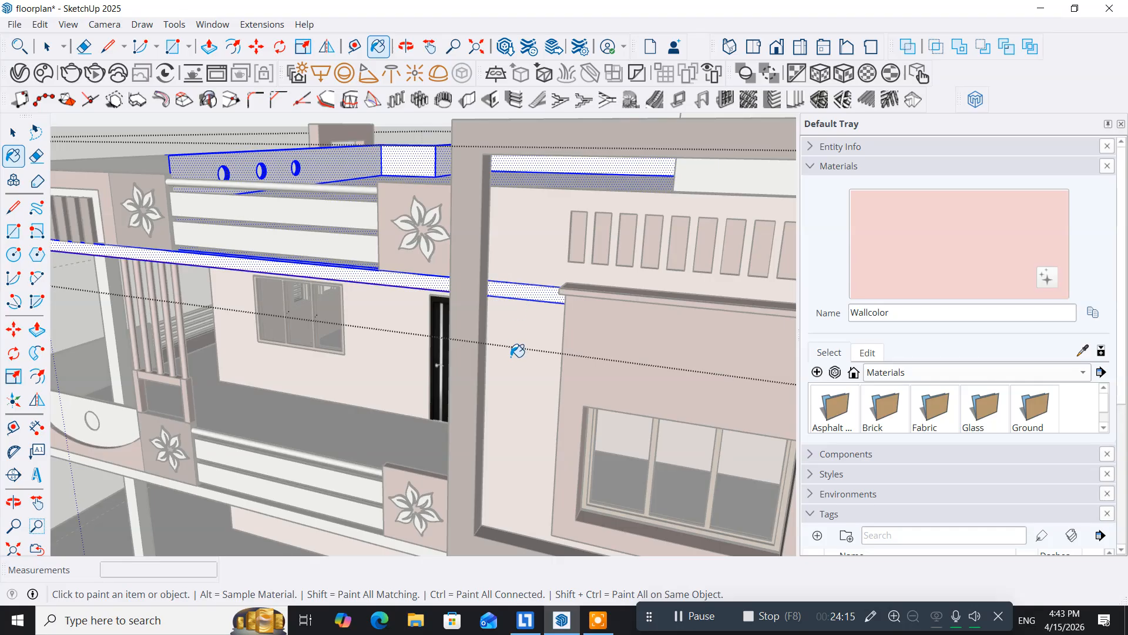
click(13, 132)
click(110, 140)
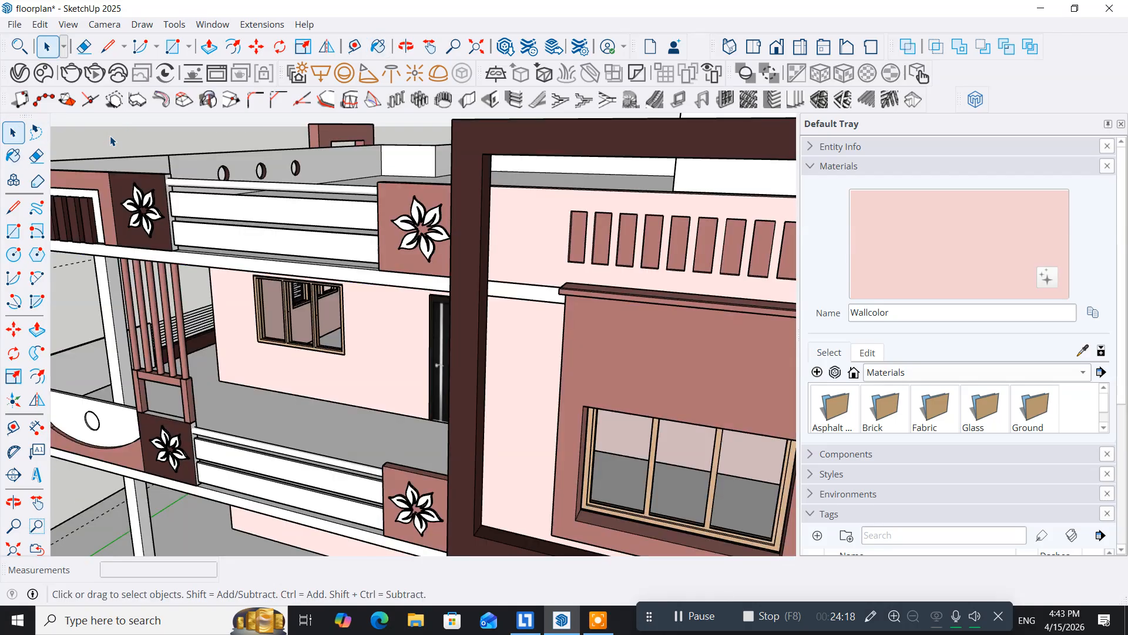
Inside the roof slab group, split the edge face with a 6" vertical line at the dark frame post and paint the window-side section with Wallcolor
double_click(528, 297)
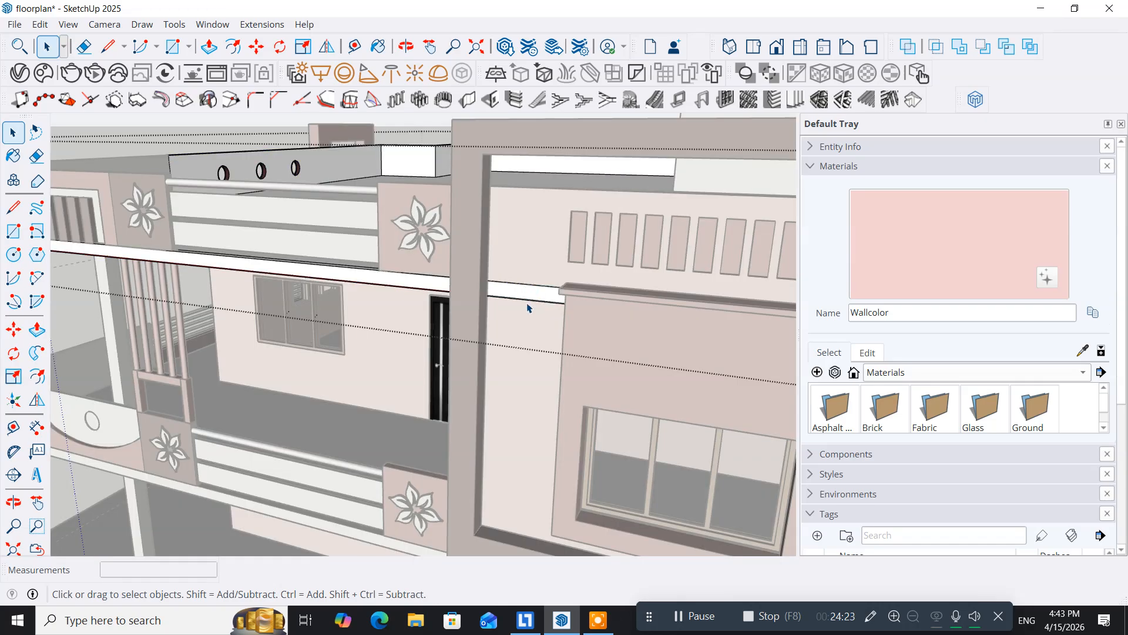
scroll(528, 306, up, 3)
middle_drag(528, 307, 448, 259)
key(space)
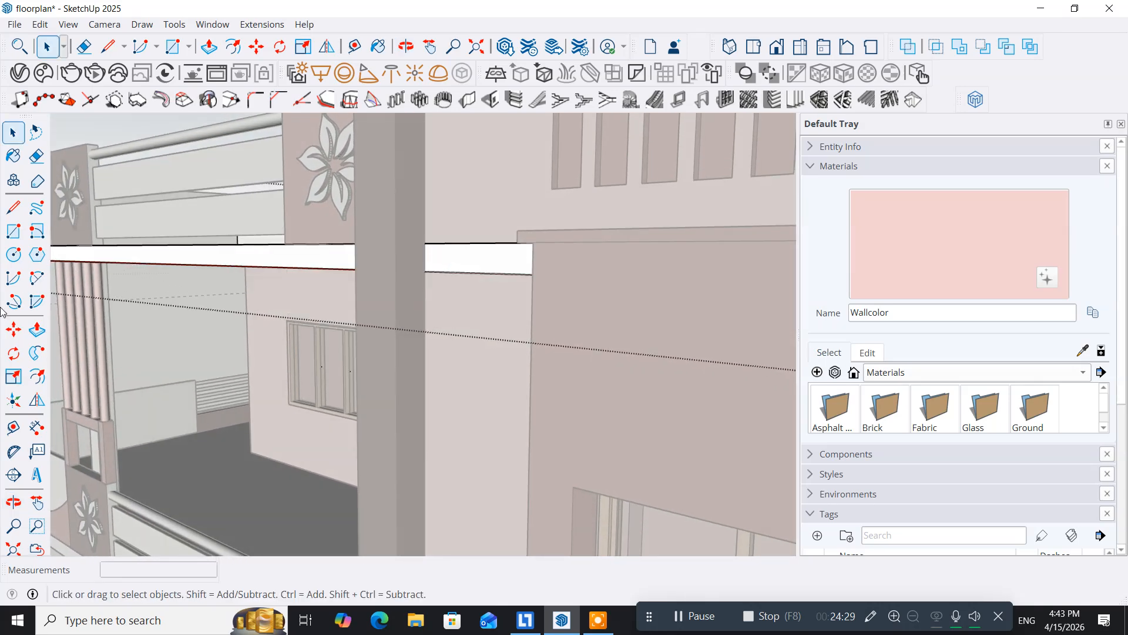
click(13, 206)
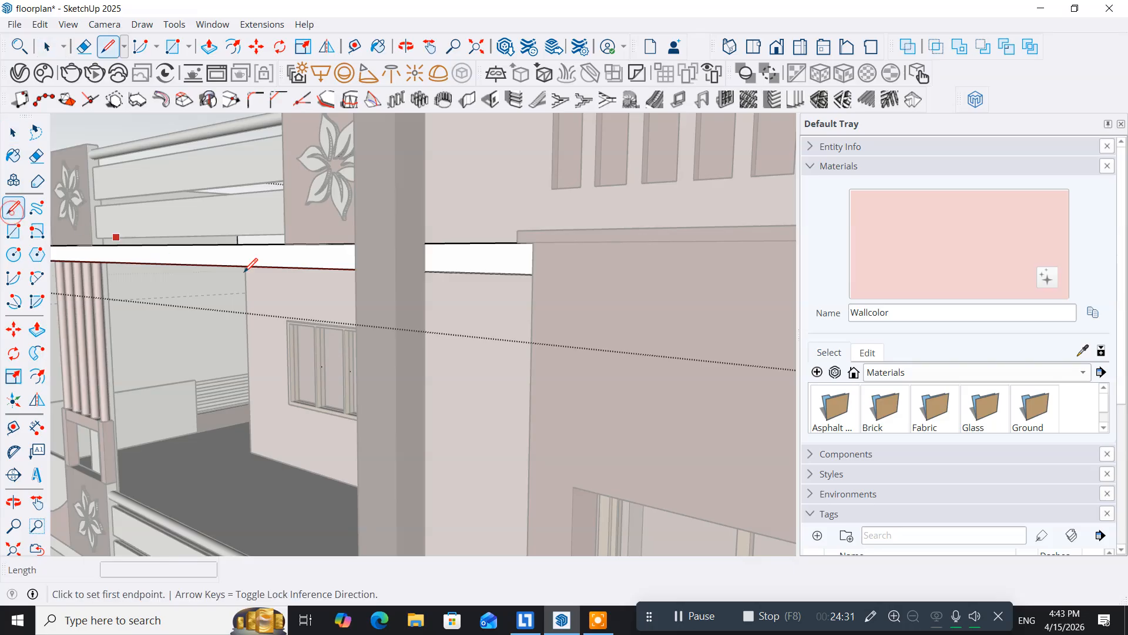
click(425, 271)
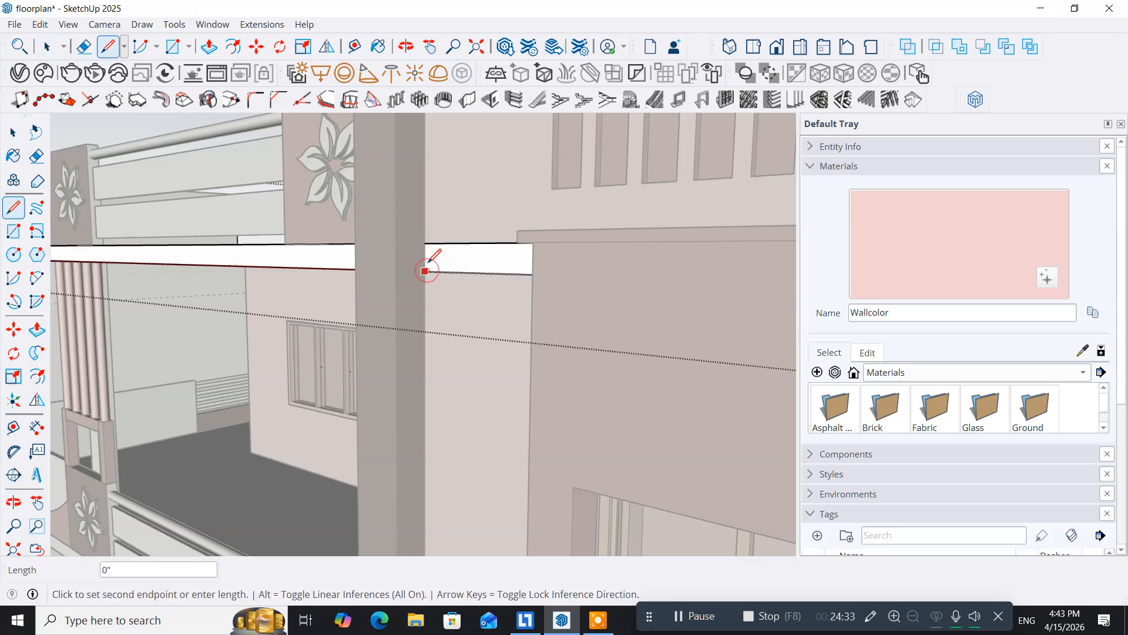
click(424, 243)
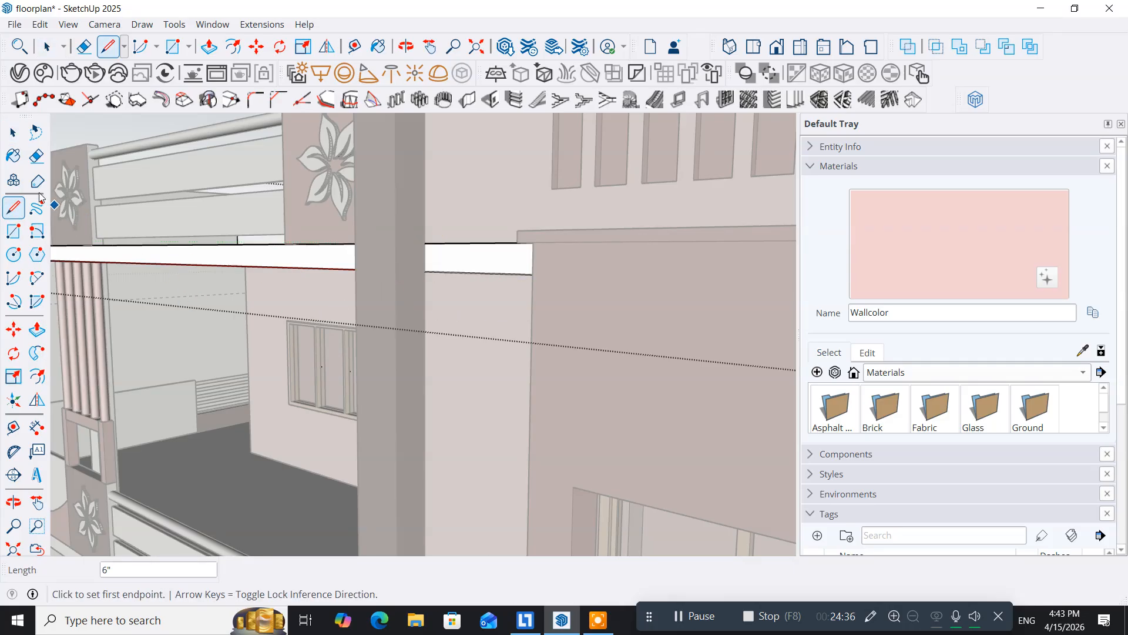
click(13, 155)
click(452, 252)
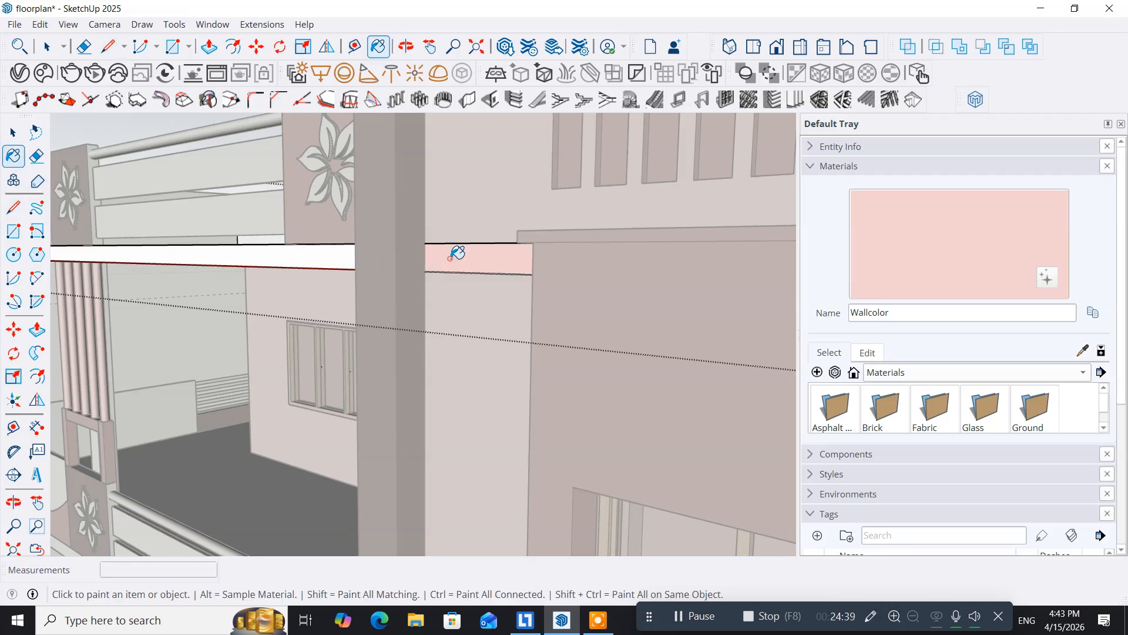
Split the roof slab's edge face with a 6" vertical line where the upper railing meets the flower panel beside the dark frame
middle_drag(131, 281, 429, 321)
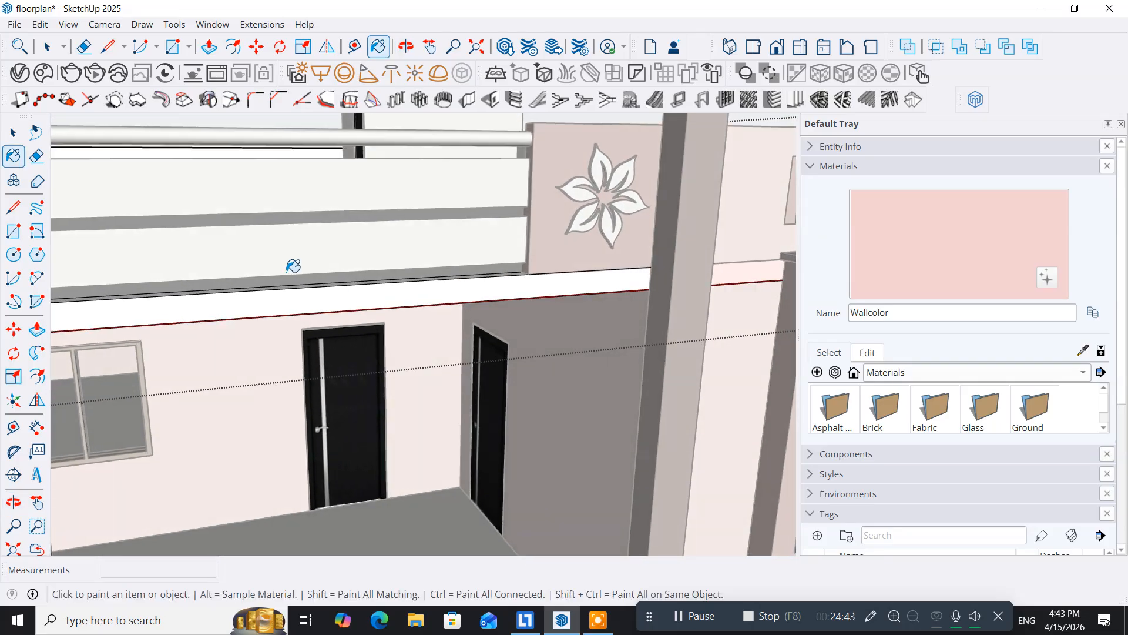
click(20, 135)
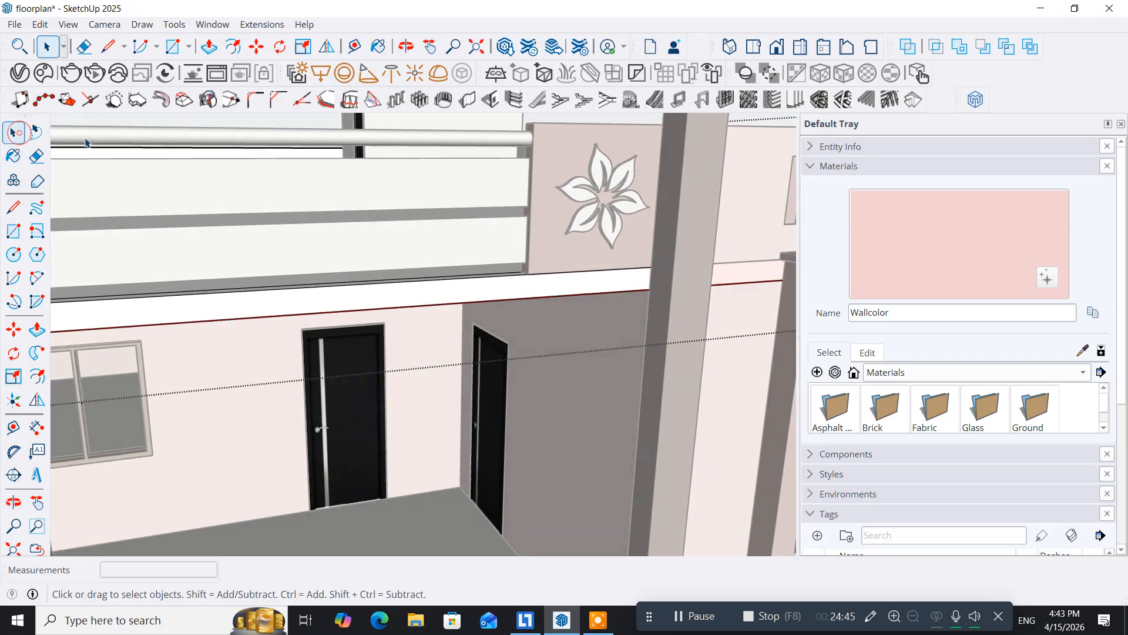
click(523, 293)
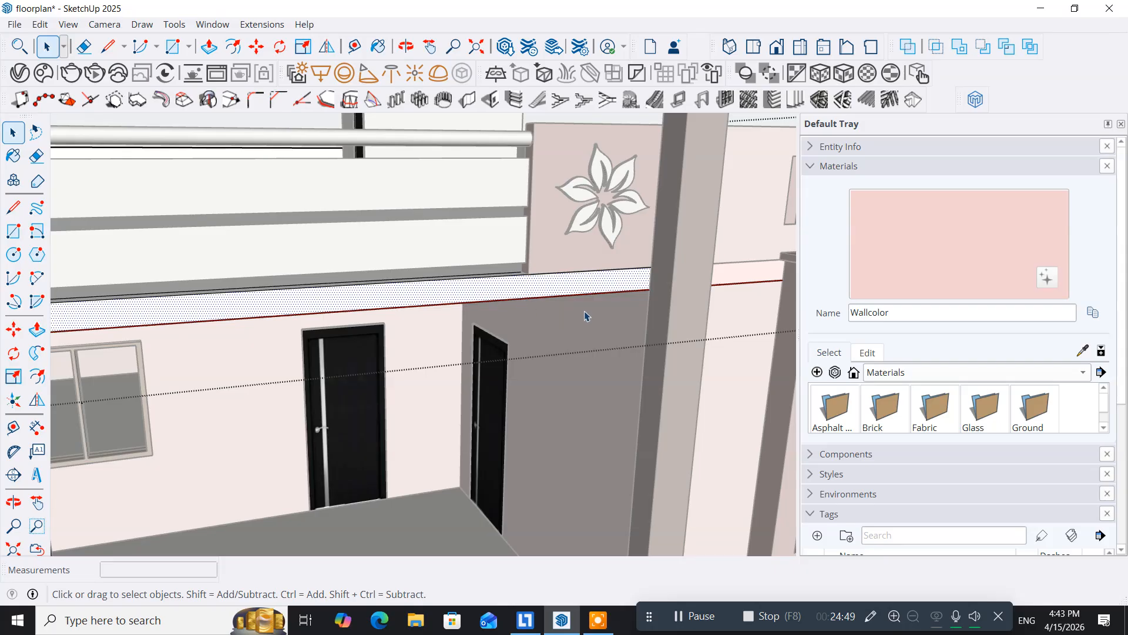
scroll(585, 316, up, 3)
click(13, 206)
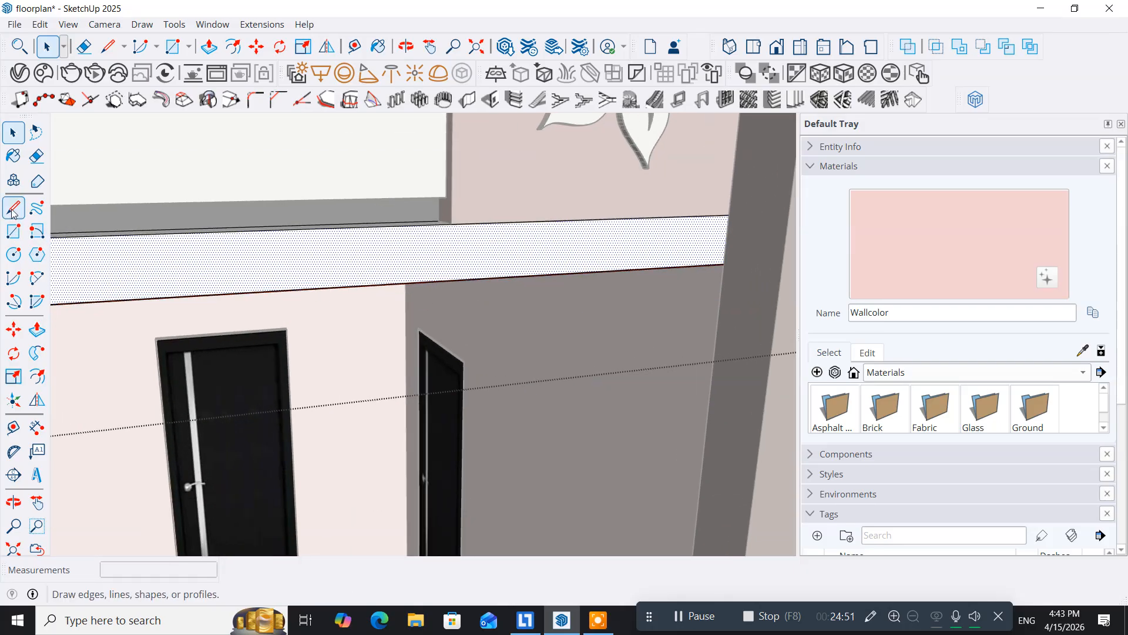
click(453, 223)
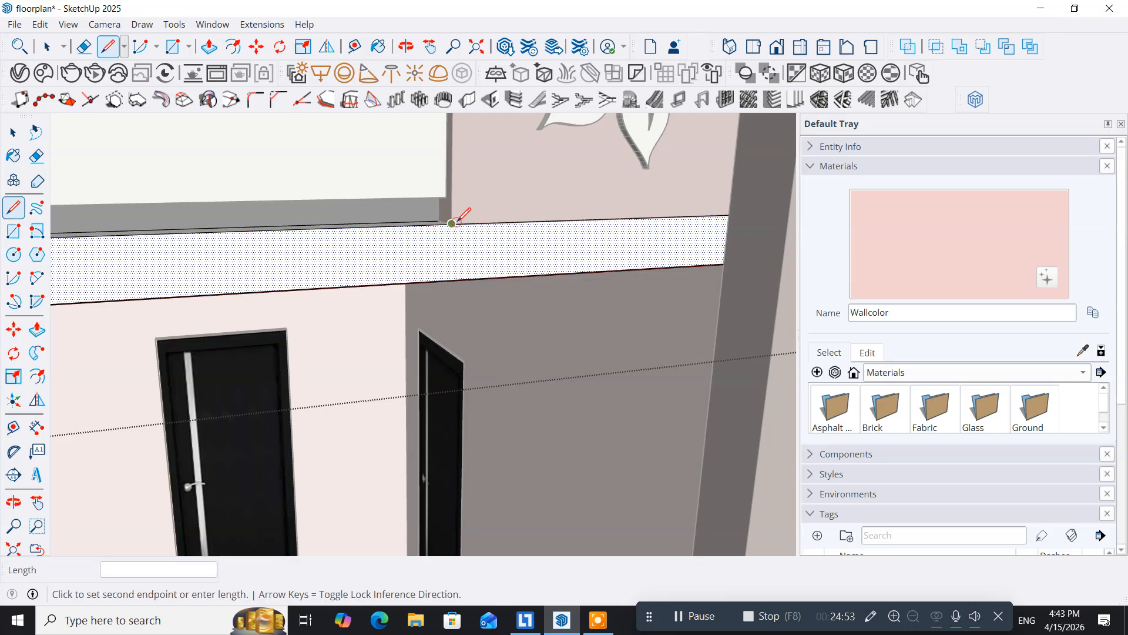
click(452, 280)
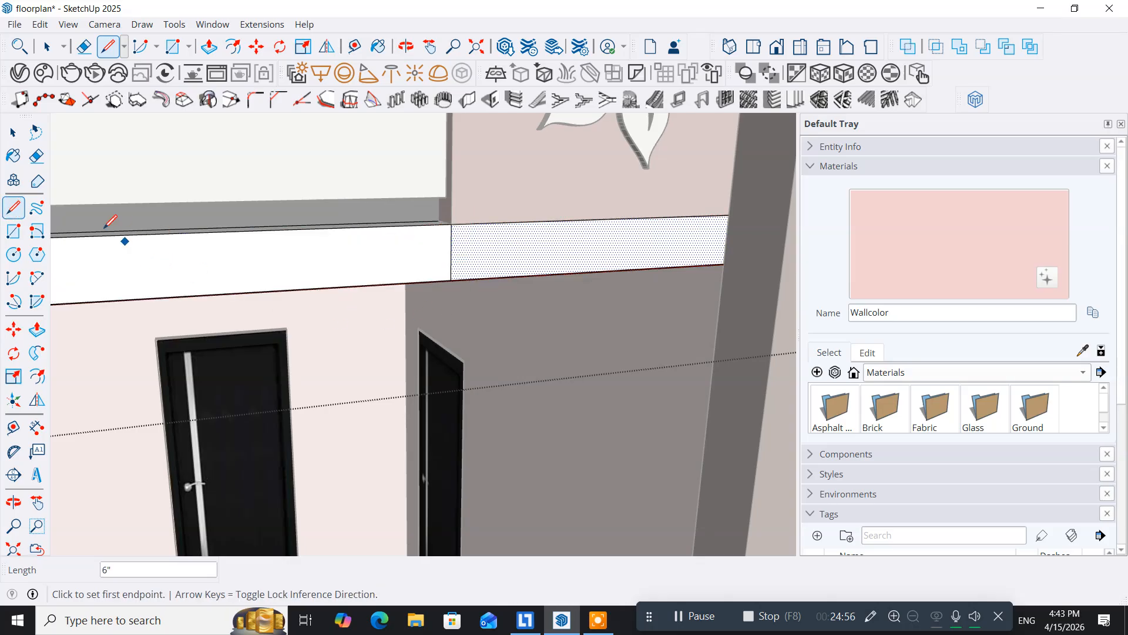
Split the roof slab edge with a 6" vertical line at the slotted-parapet side of the other flower panel, and paint the section under that parapet with Wallcolor
scroll(329, 273, down, 3)
scroll(332, 278, down, 3)
middle_drag(264, 323, 420, 299)
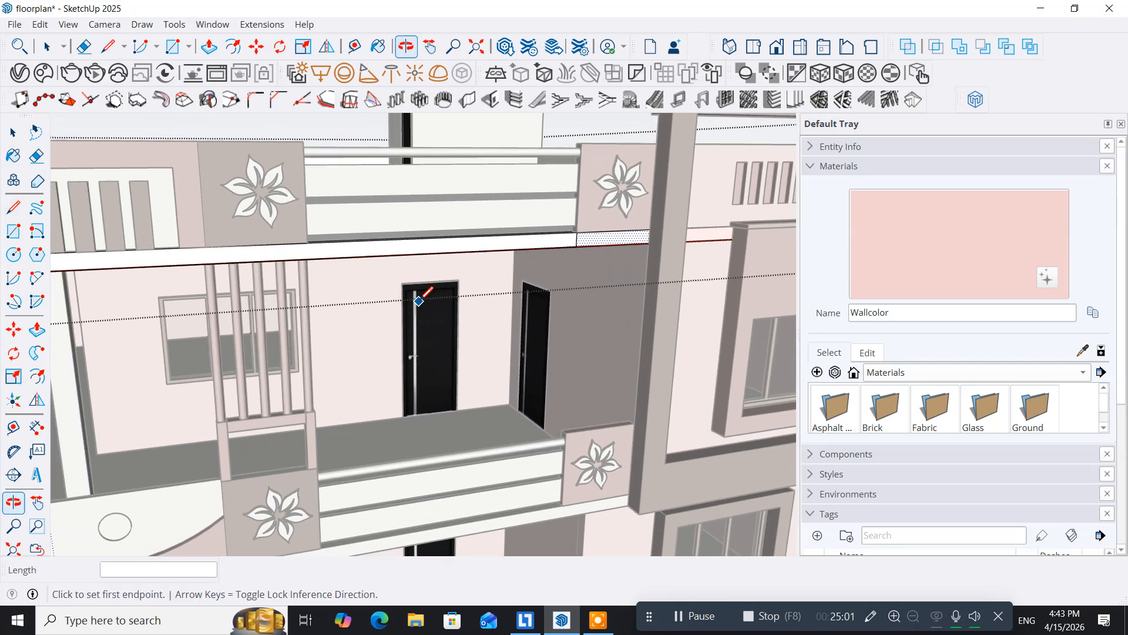
scroll(222, 249, up, 4)
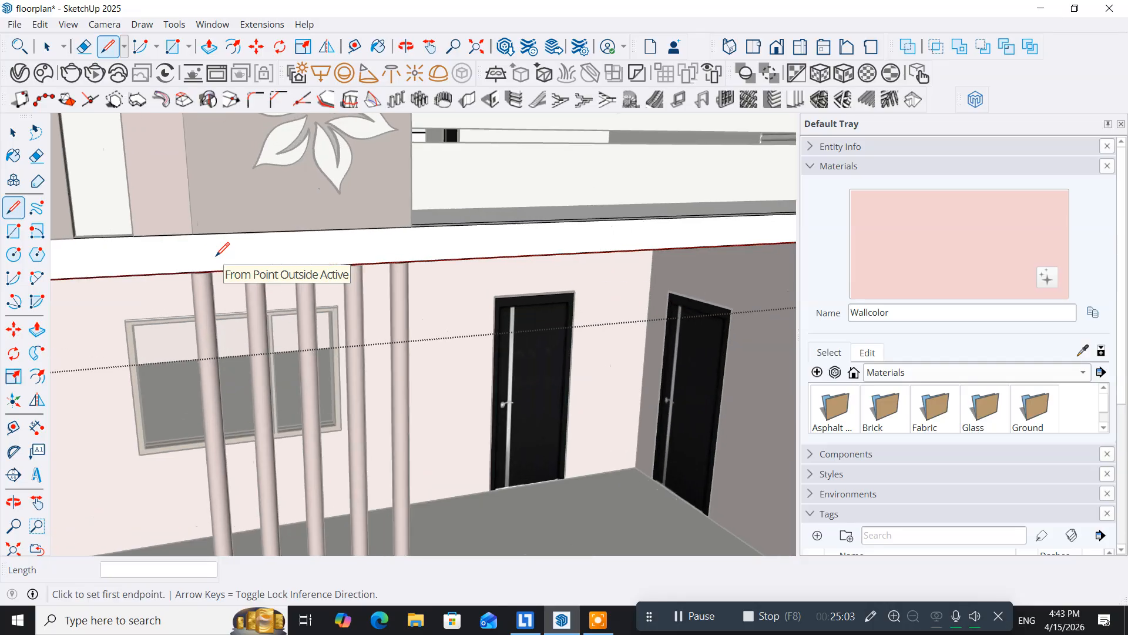
click(187, 228)
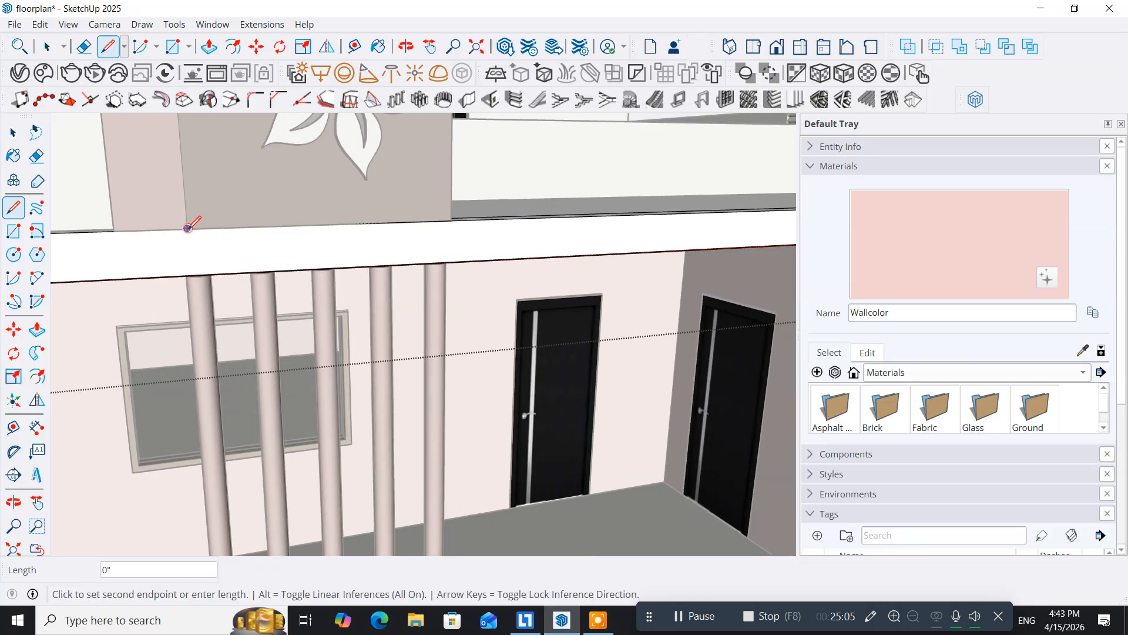
click(187, 275)
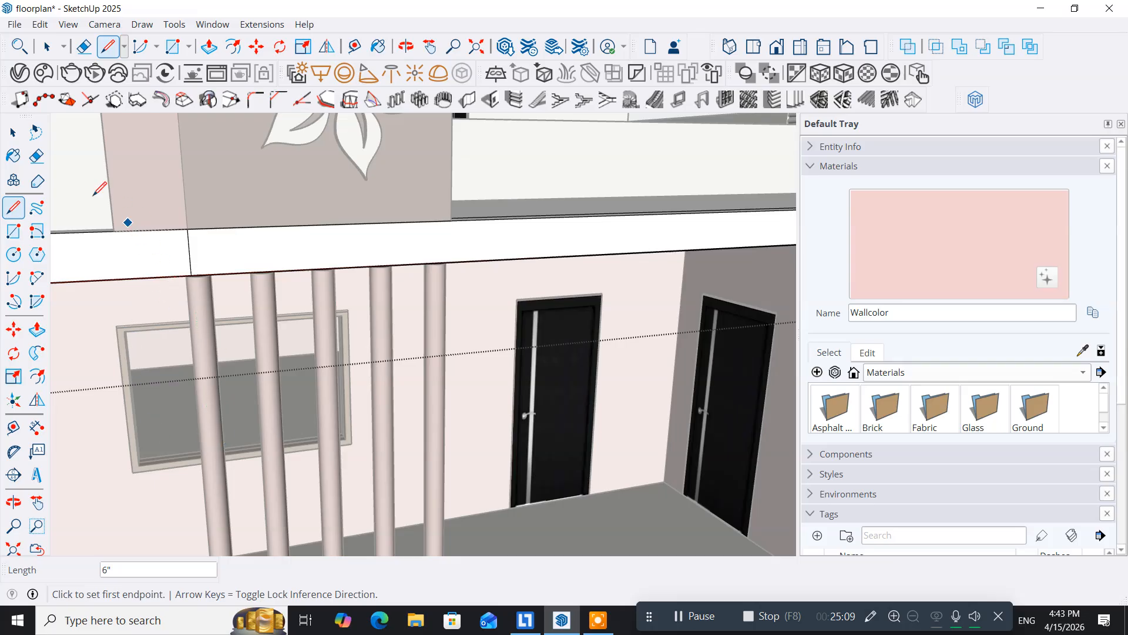
click(13, 156)
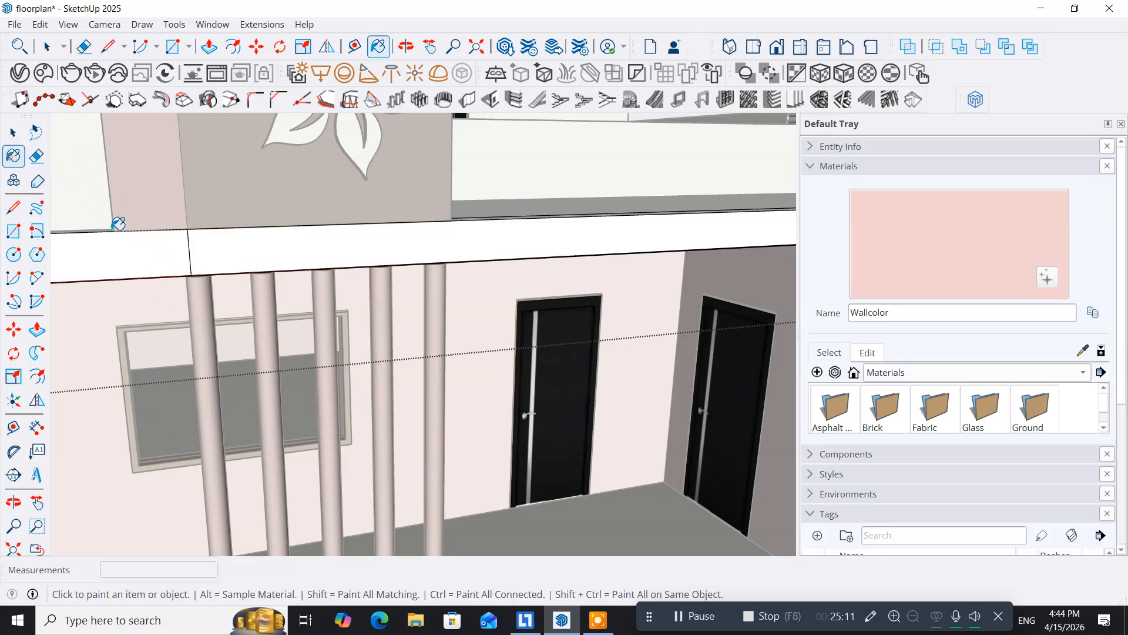
click(118, 240)
scroll(221, 262, down, 5)
scroll(219, 261, down, 4)
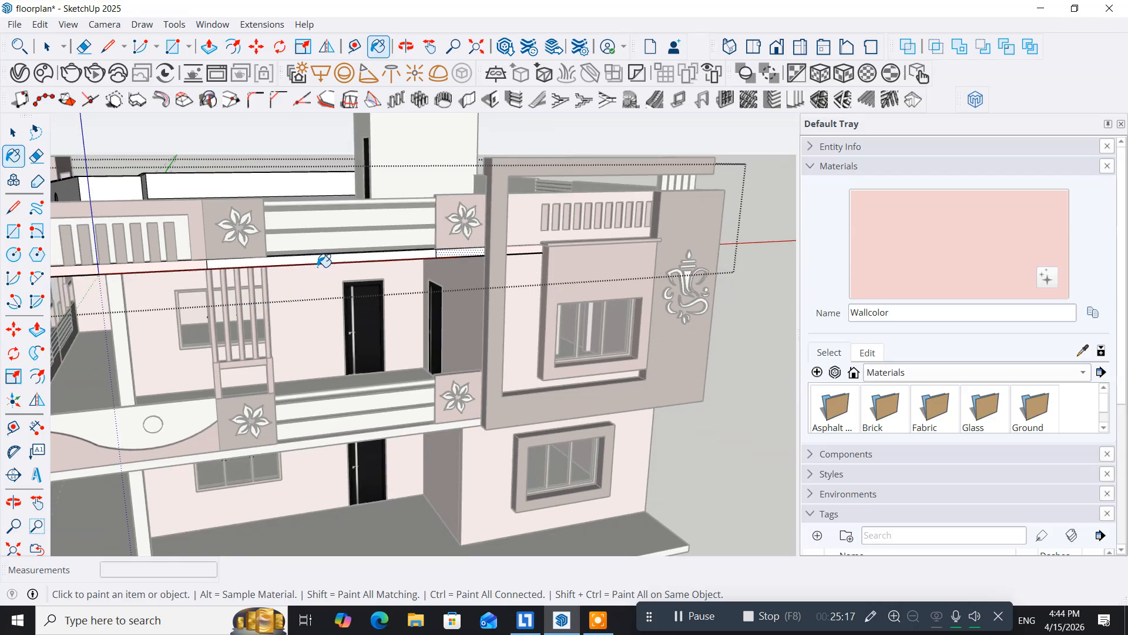
Split the roof slab edge at the railing side of the flower panel above the slender columns, and paint the section under the railing with Wallcolor
scroll(323, 260, up, 6)
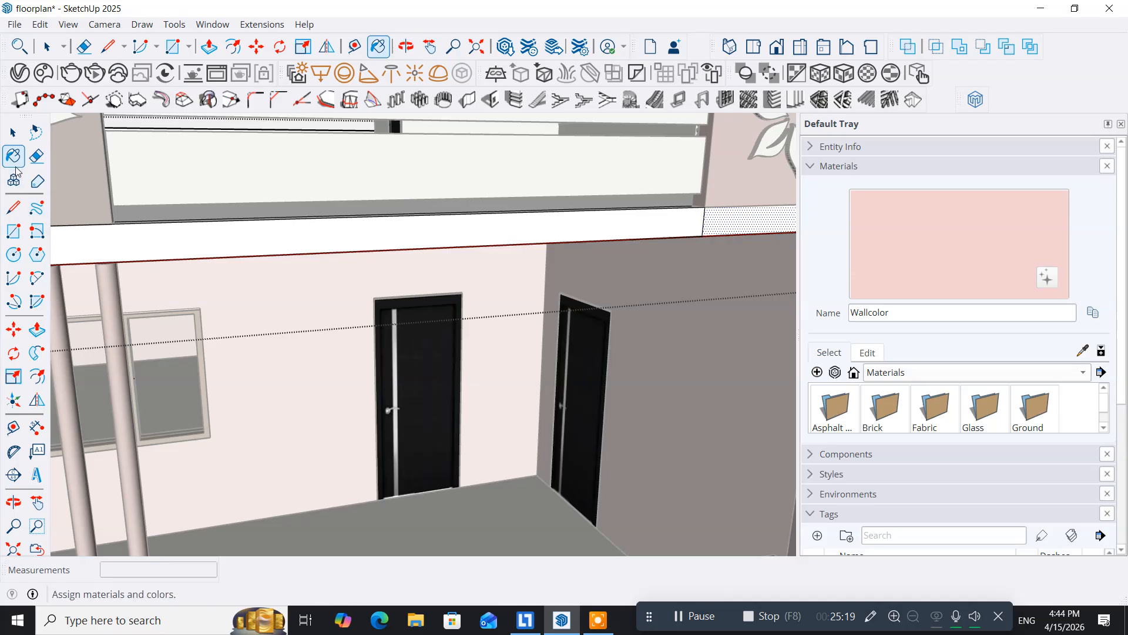
click(13, 208)
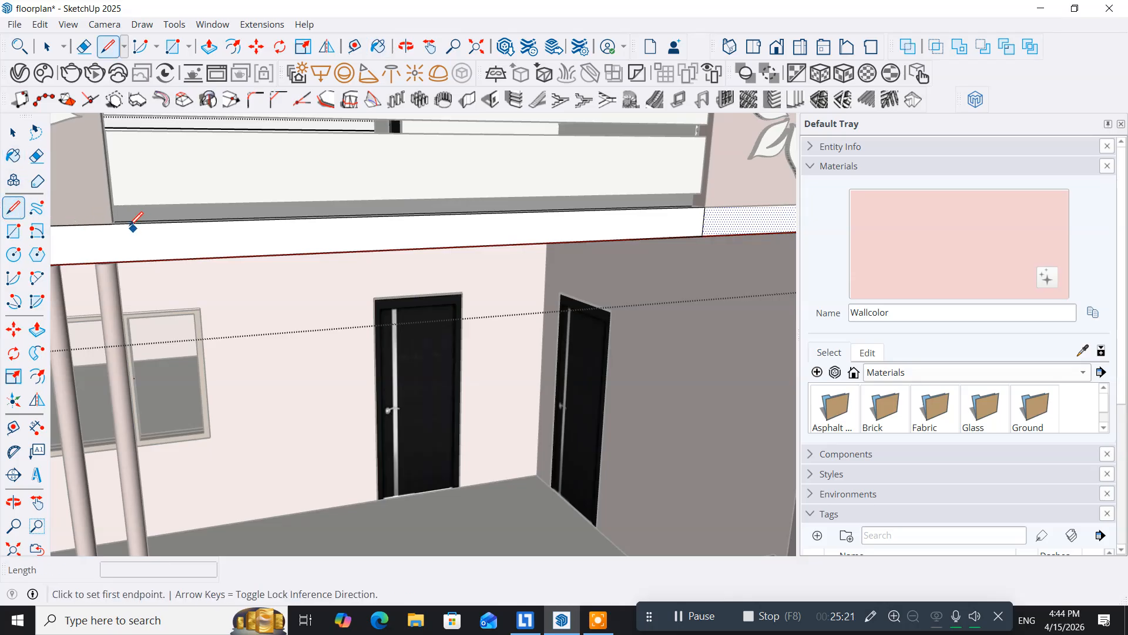
click(113, 224)
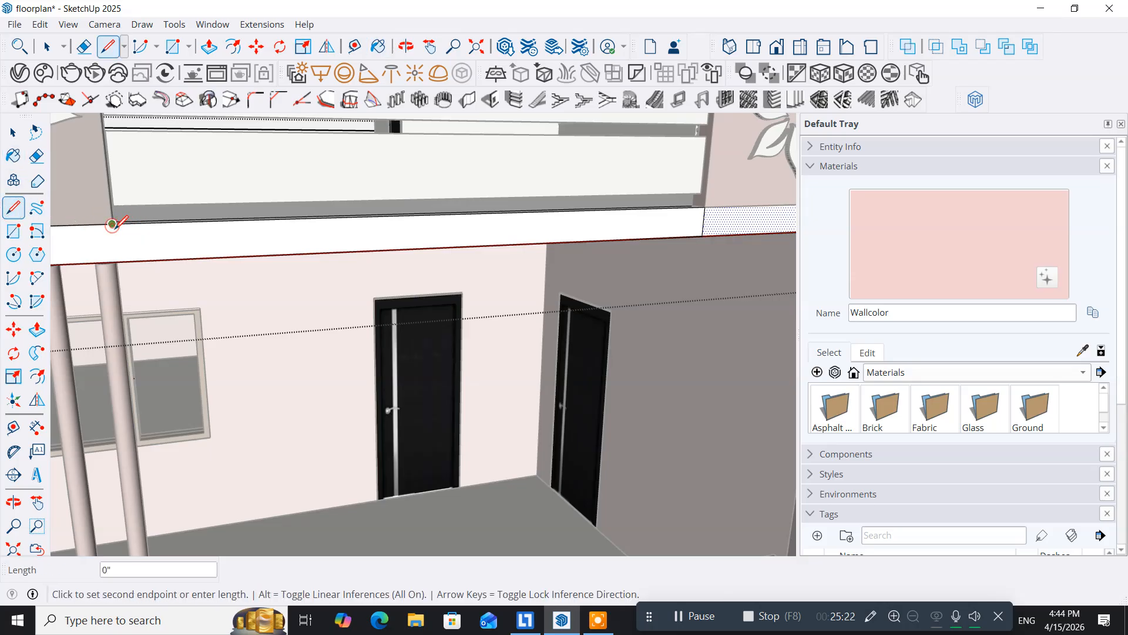
click(117, 261)
scroll(231, 275, down, 5)
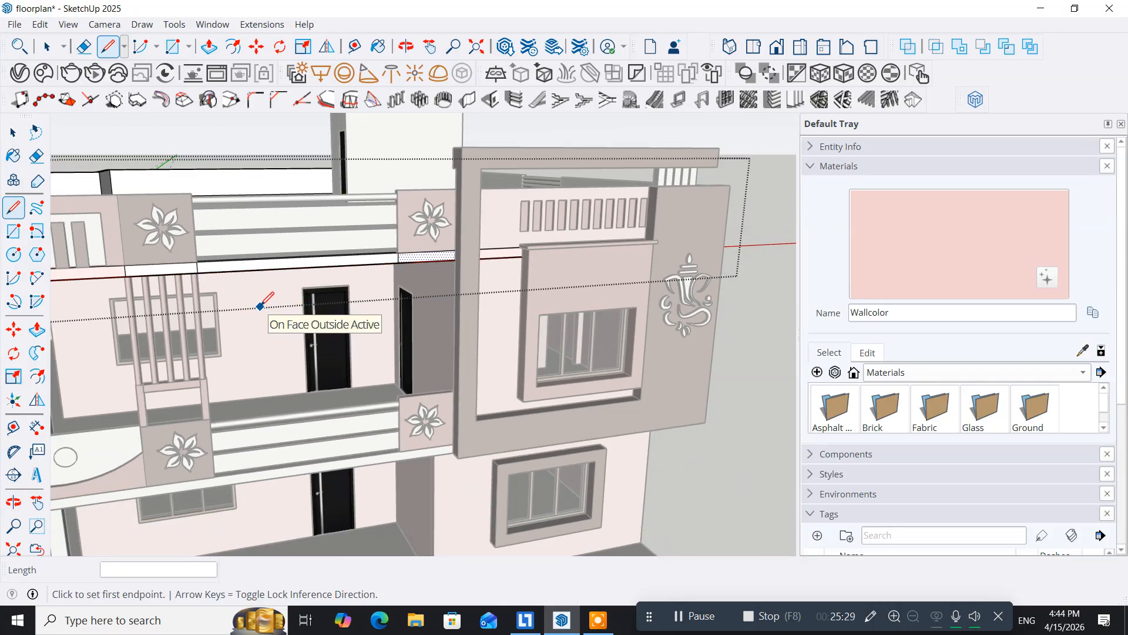
scroll(260, 306, up, 3)
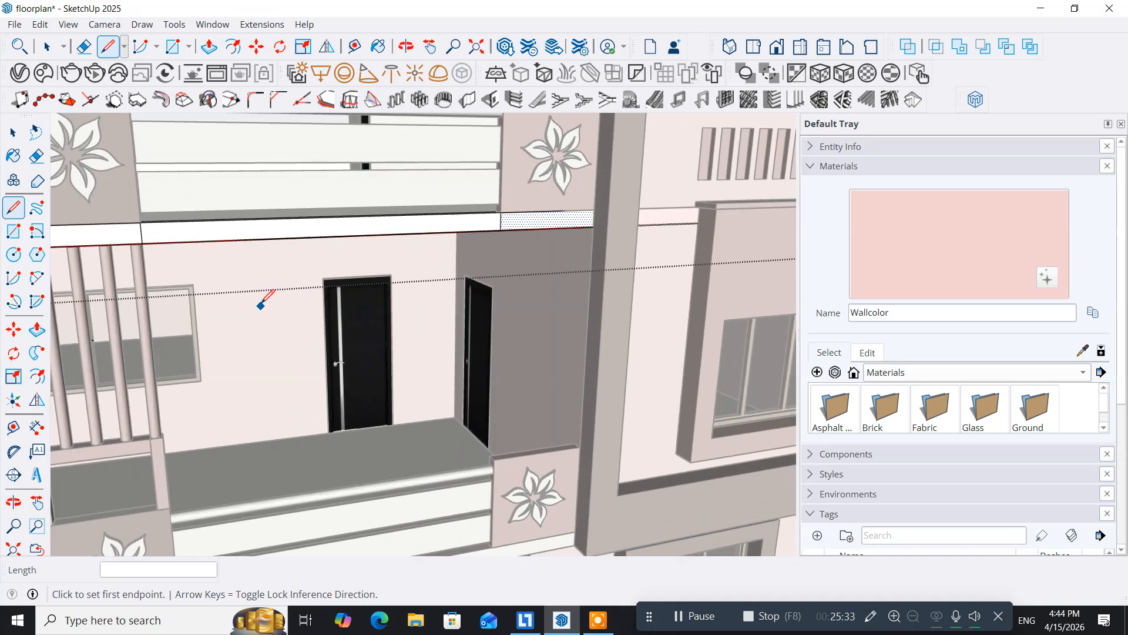
click(13, 156)
click(281, 225)
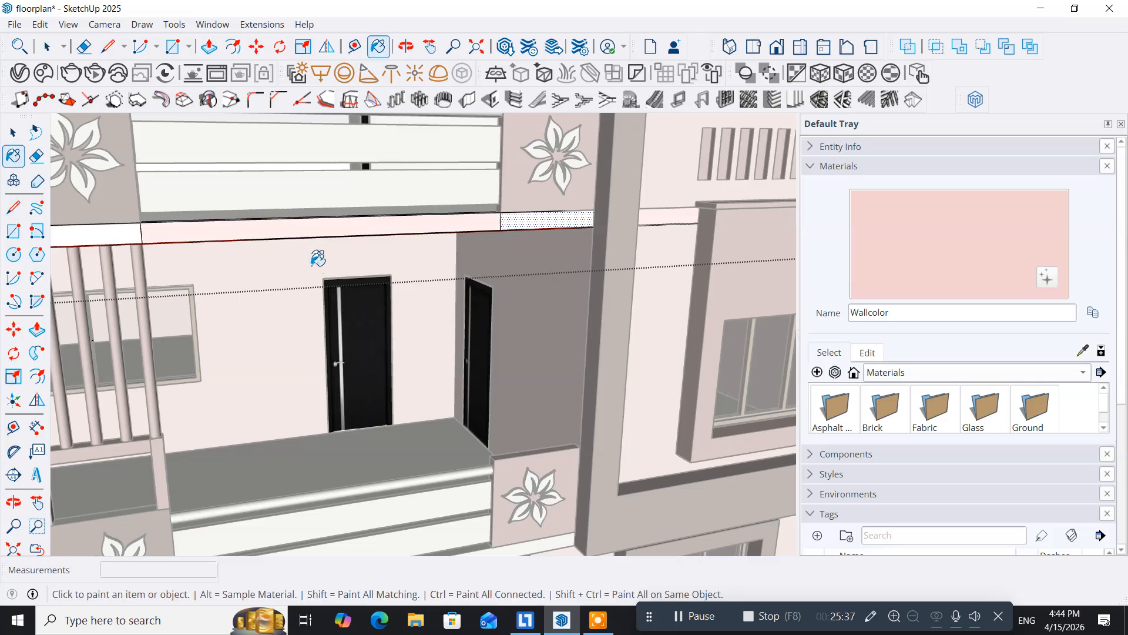
scroll(327, 276, down, 4)
scroll(327, 275, down, 1)
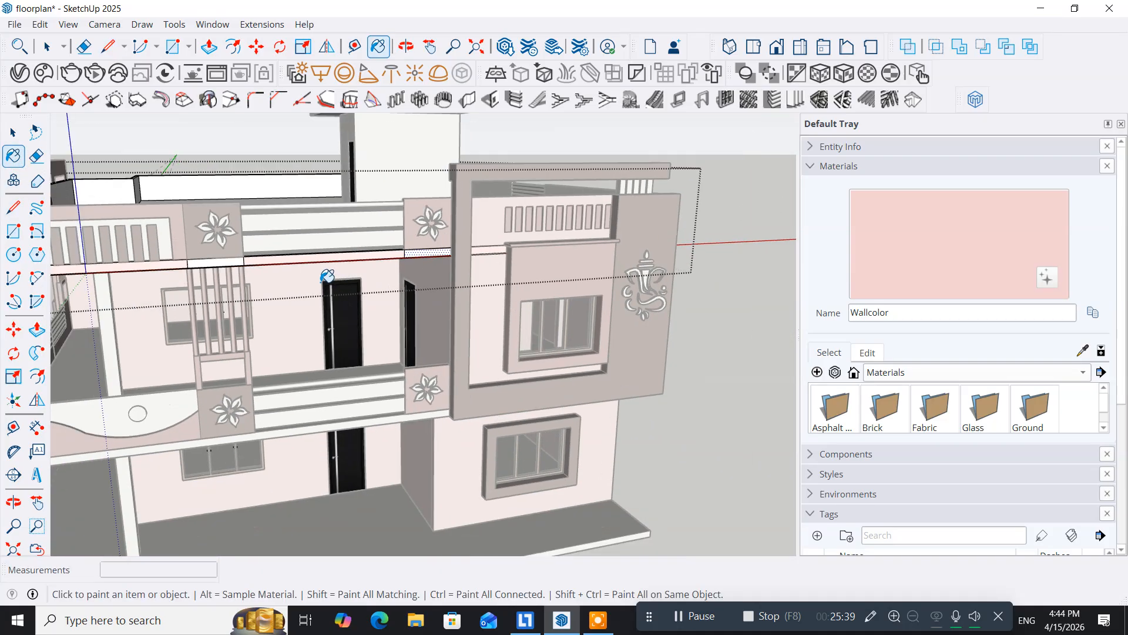
Inside the first-floor slab group, split the edge face with a 6" vertical line at the railing side of the flower panel beside the frame
middle_drag(358, 463, 401, 351)
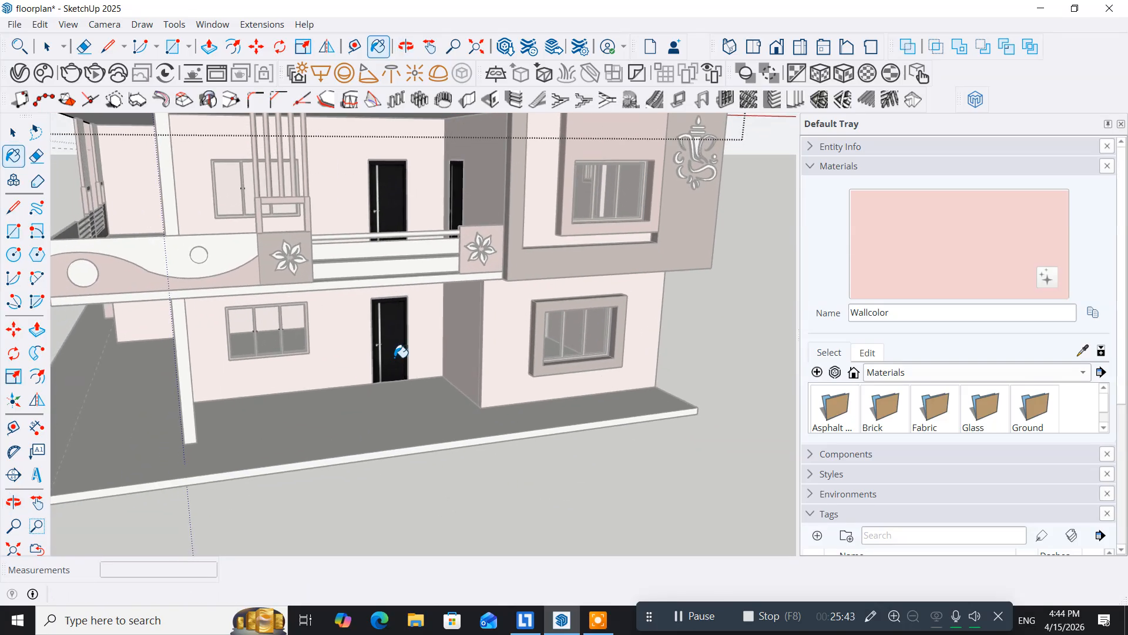
scroll(401, 350, up, 5)
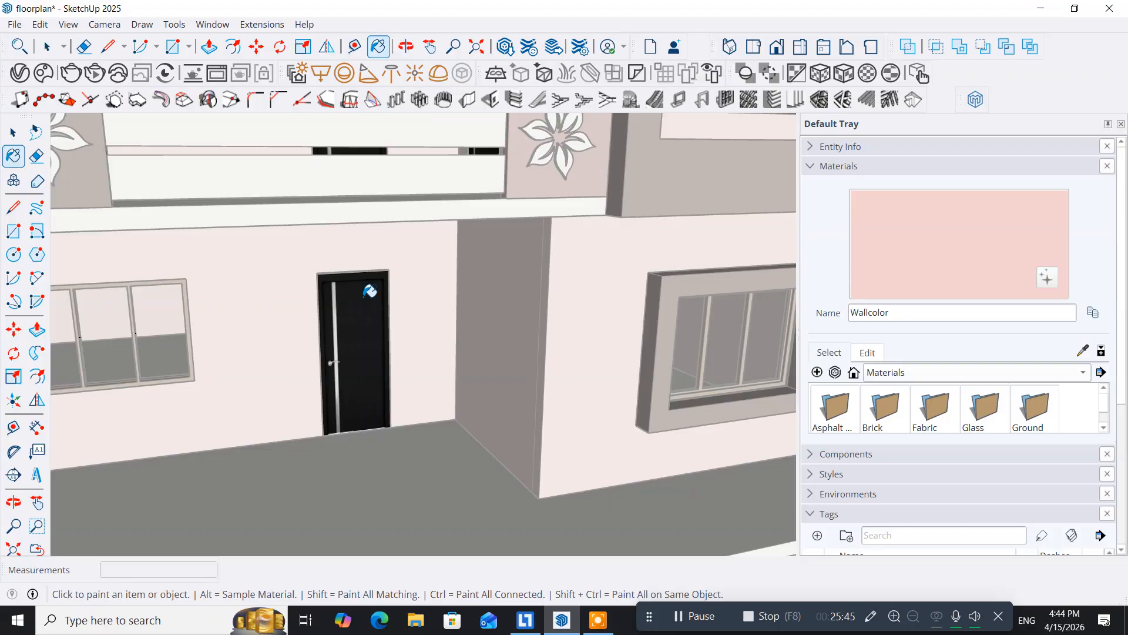
click(13, 132)
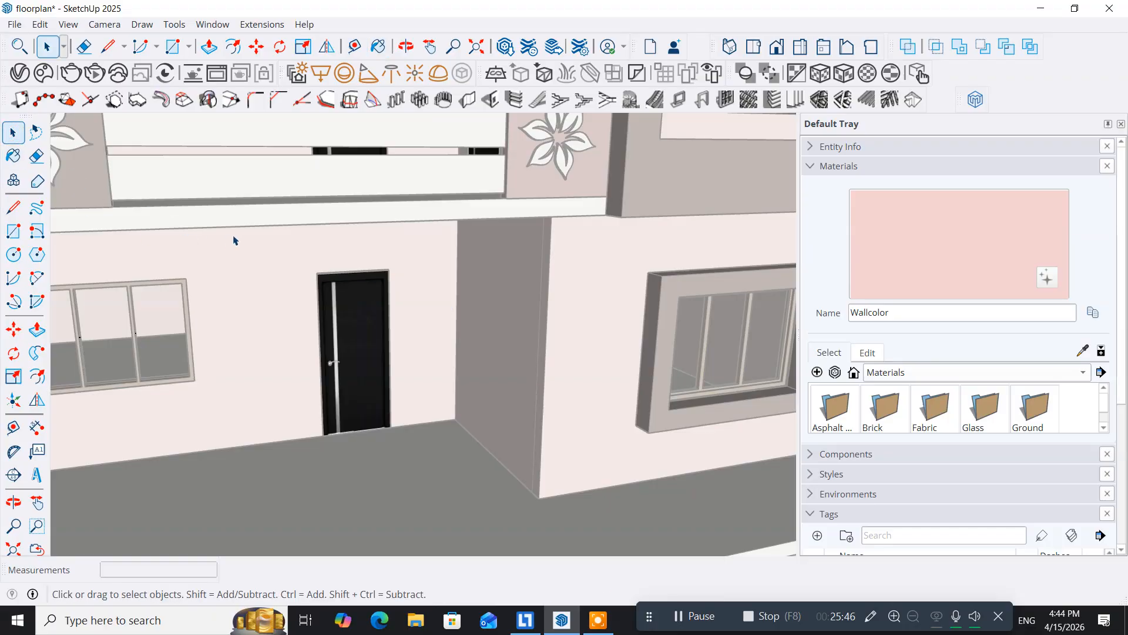
click(279, 219)
scroll(523, 209, up, 2)
click(13, 207)
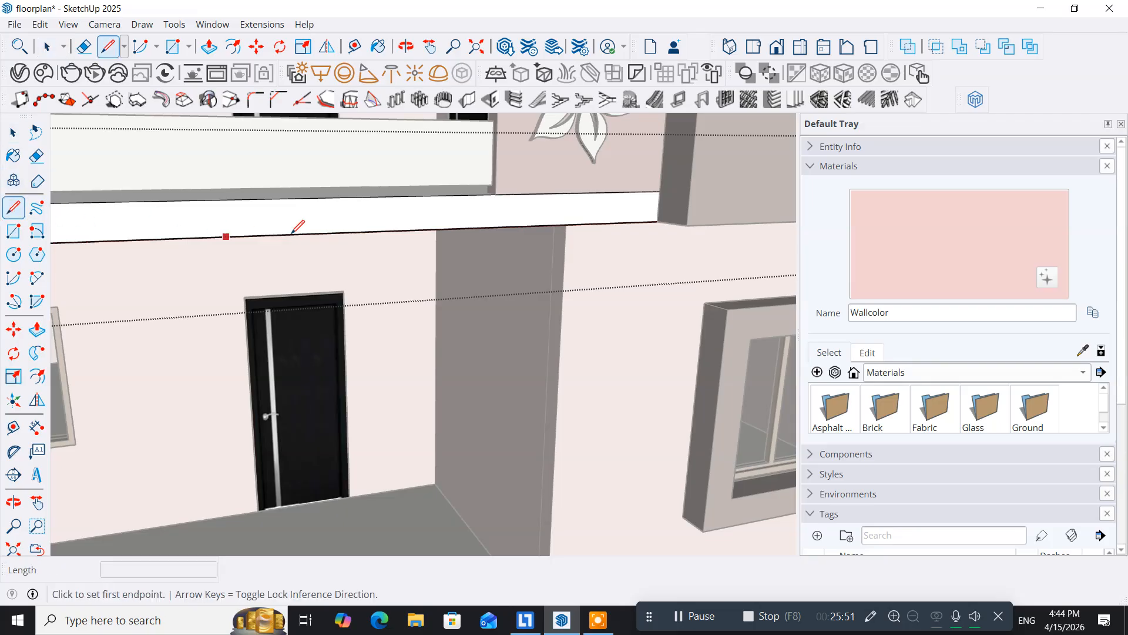
click(495, 194)
click(494, 227)
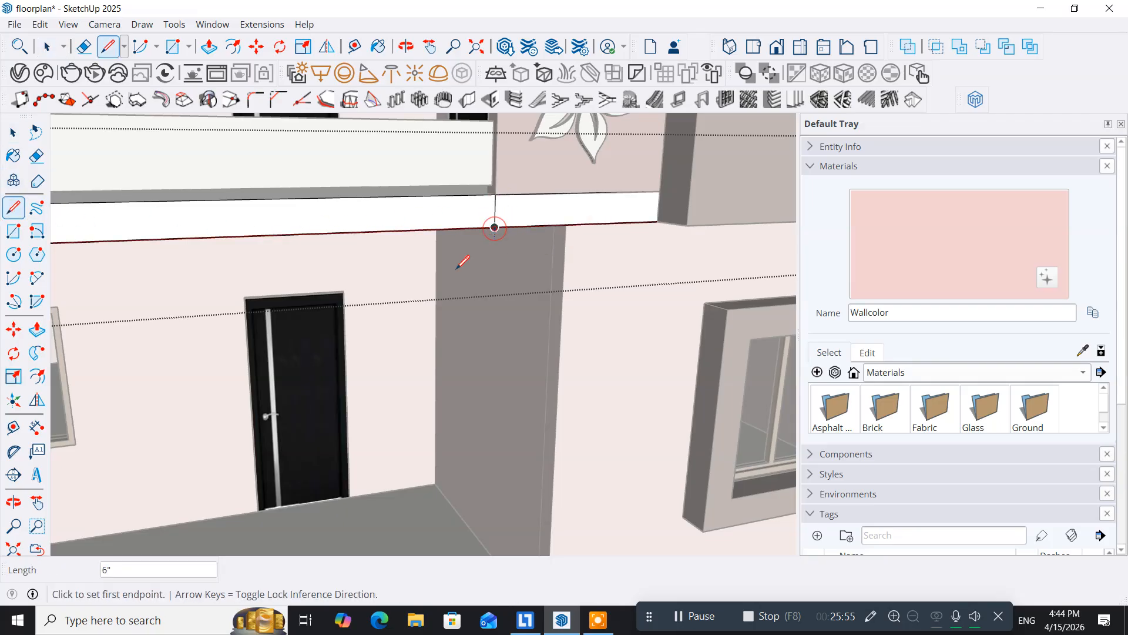
Split the first-floor slab edge with 6" vertical lines at both sides of the flower panel next to the wavy parapet
middle_drag(338, 321, 561, 316)
scroll(564, 322, down, 3)
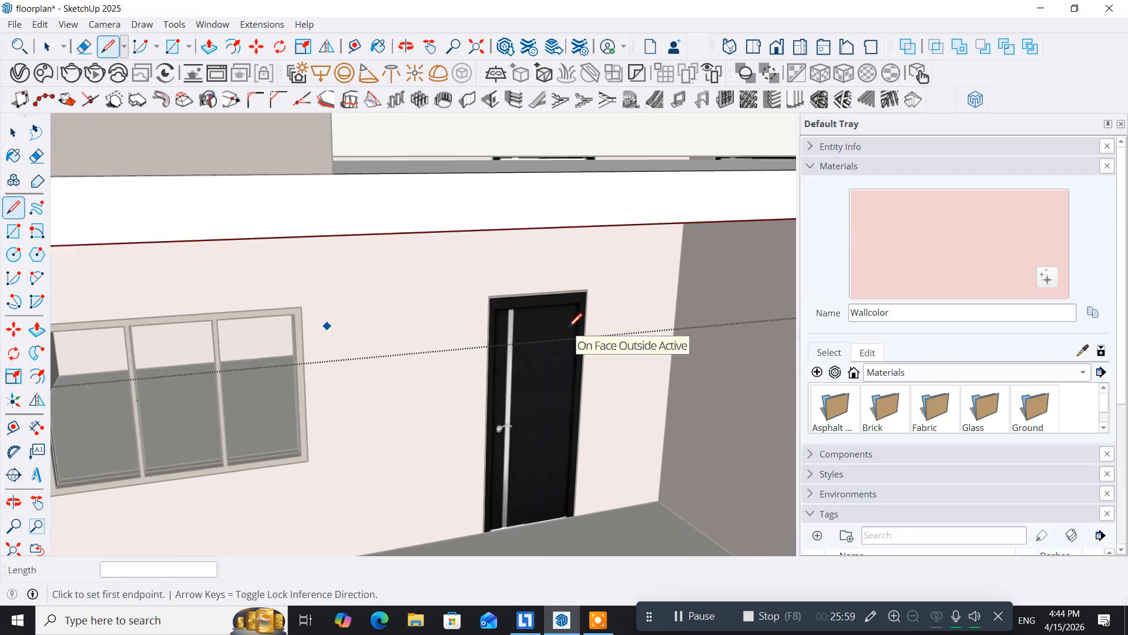
scroll(577, 320, down, 3)
click(491, 276)
click(491, 297)
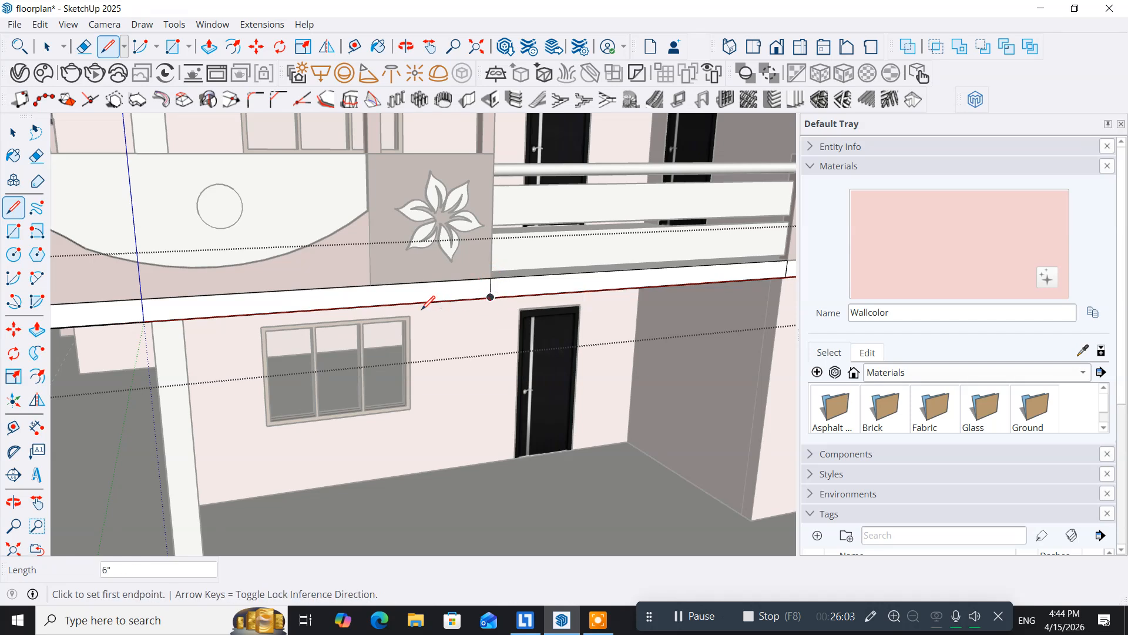
click(370, 285)
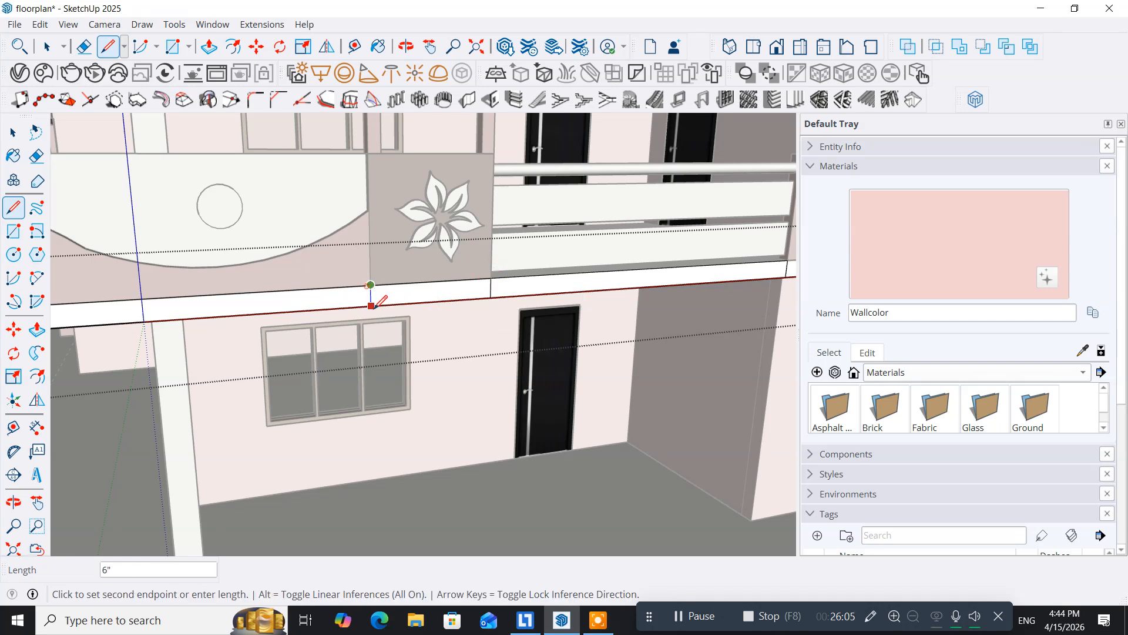
click(371, 306)
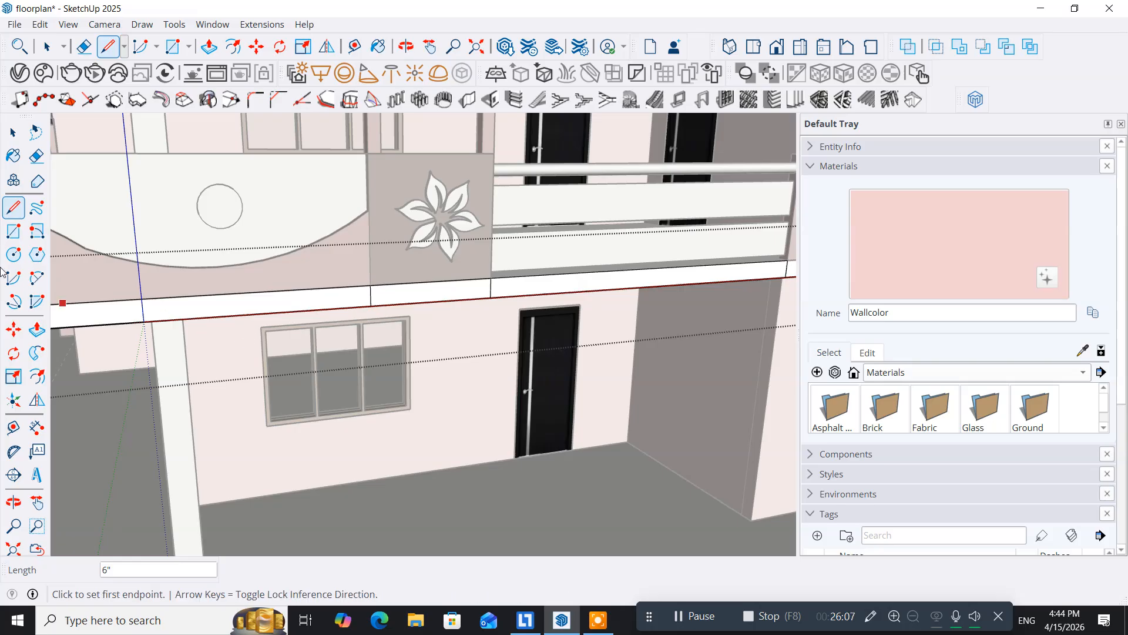
Paint the first-floor slab edge sections under the wavy parapet and under the balcony railing with Wallcolor
click(13, 155)
click(280, 291)
click(553, 283)
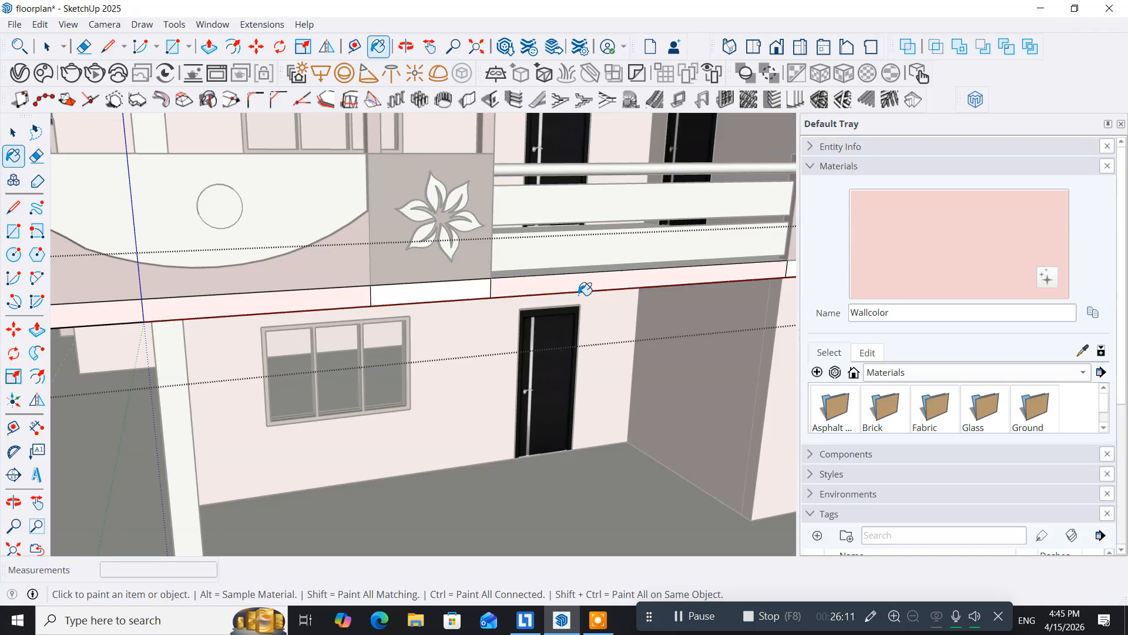
Paint the first-floor slab edge along the adjoining side elevation with Wallcolor, and exit the slab group
scroll(574, 286, down, 6)
middle_drag(549, 320, 590, 356)
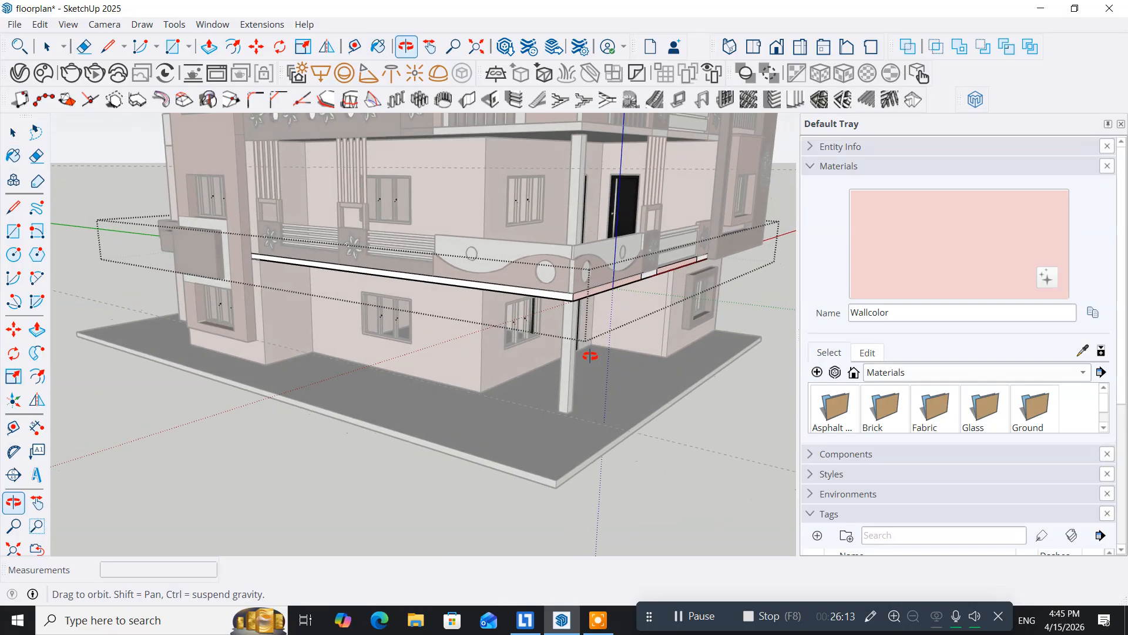
scroll(494, 320, up, 4)
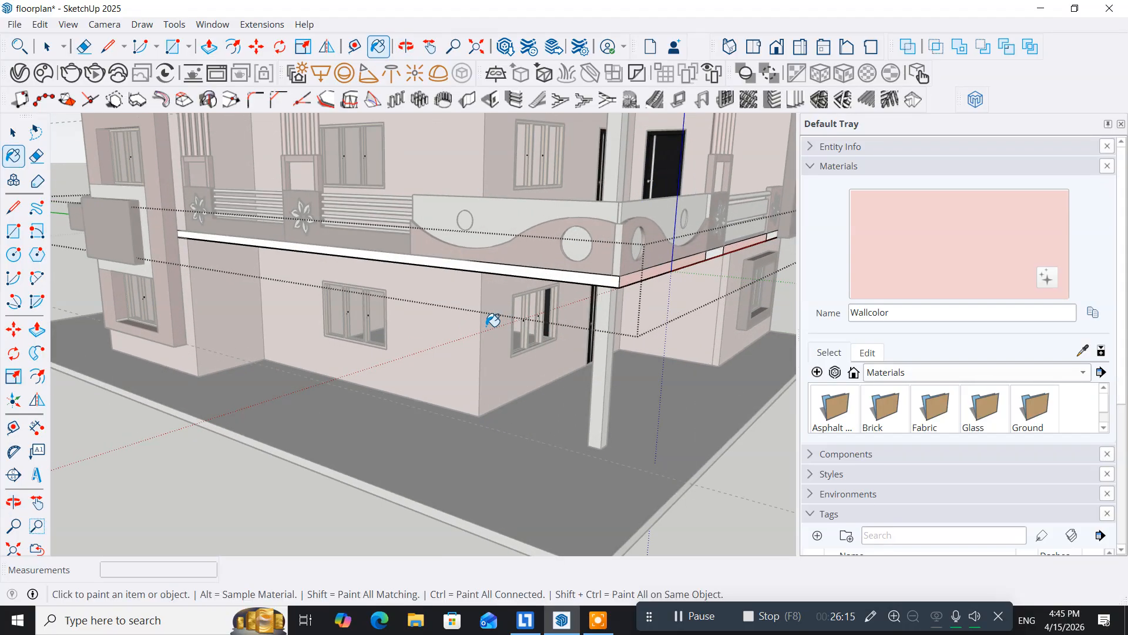
click(522, 264)
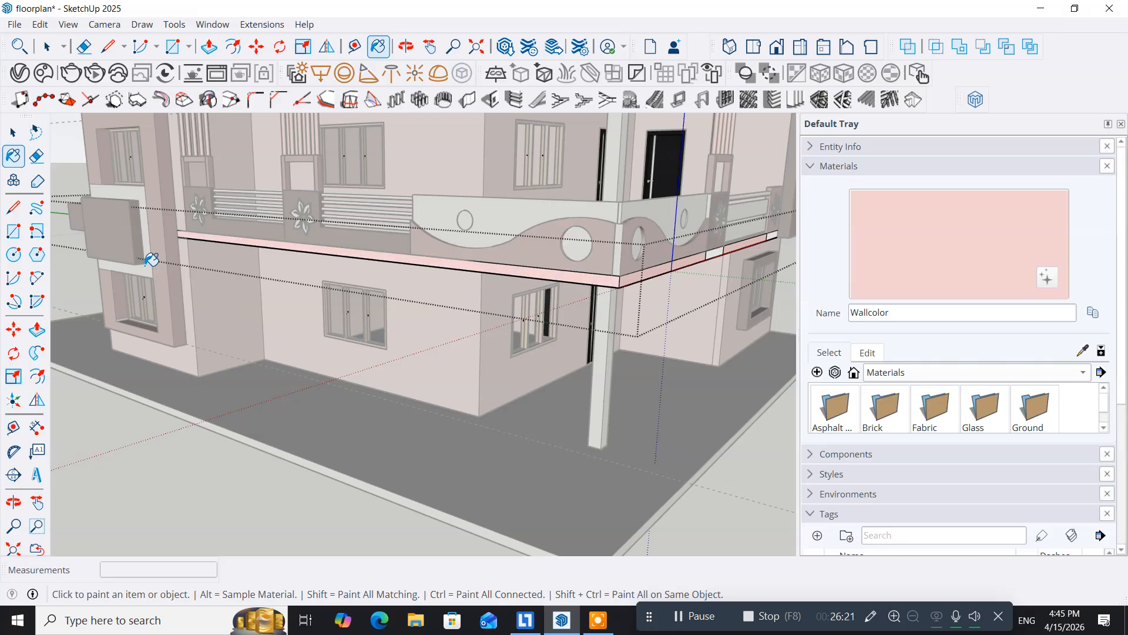
click(17, 139)
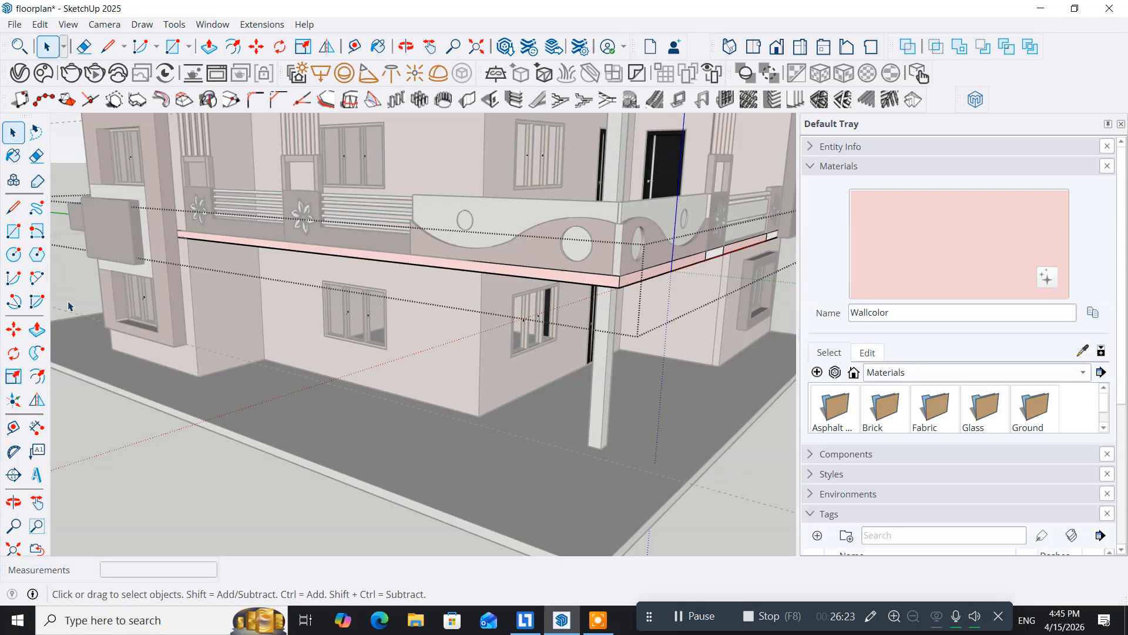
click(92, 414)
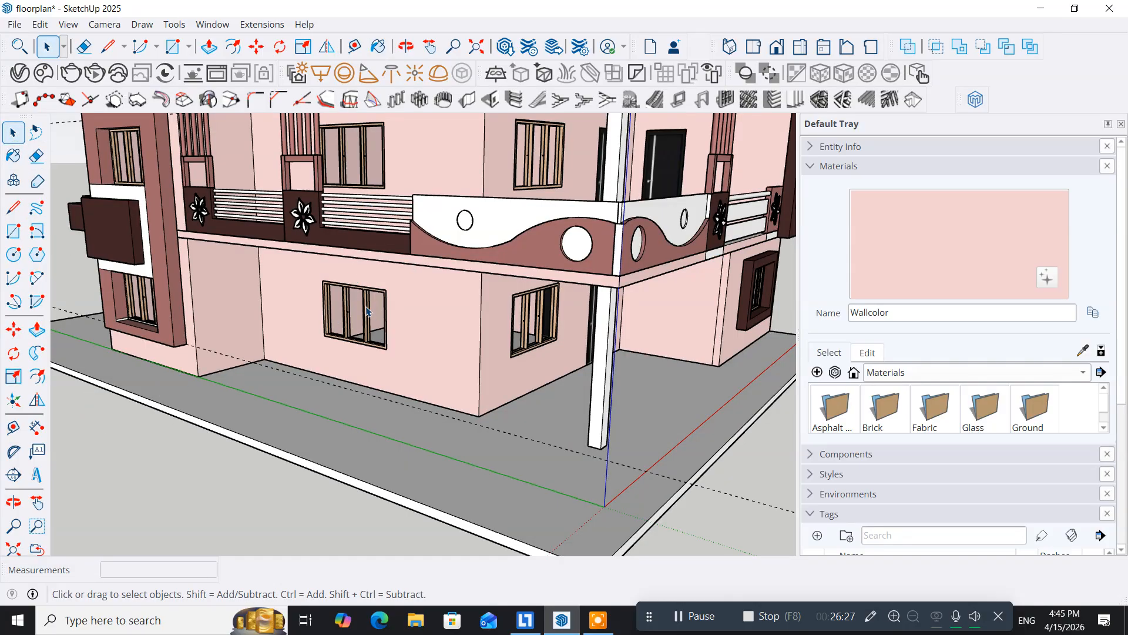
middle_drag(554, 299, 535, 269)
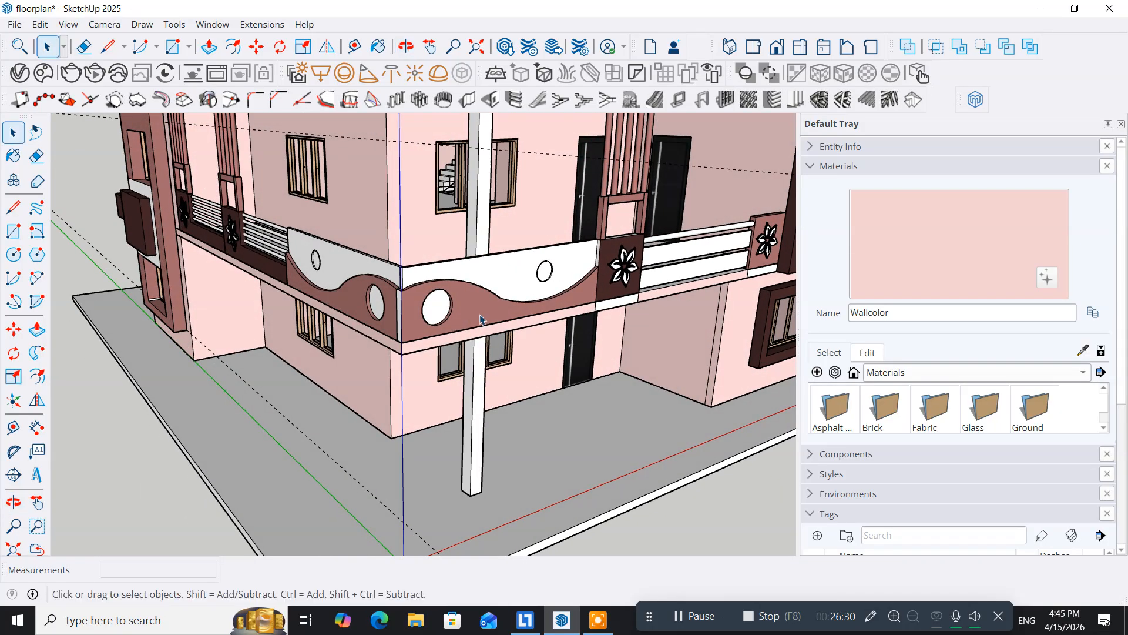
Inside the wavy parapet group adjoining the flower panel, paint the upper panel's outer face and top with Wallcolor
click(530, 272)
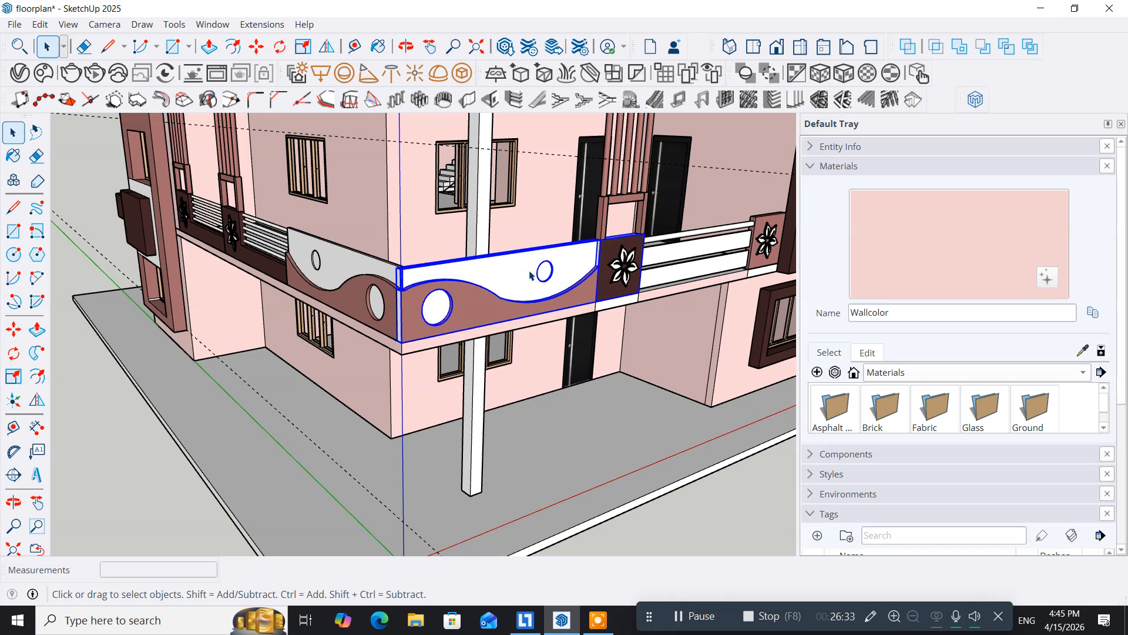
double_click(529, 273)
scroll(521, 280, up, 3)
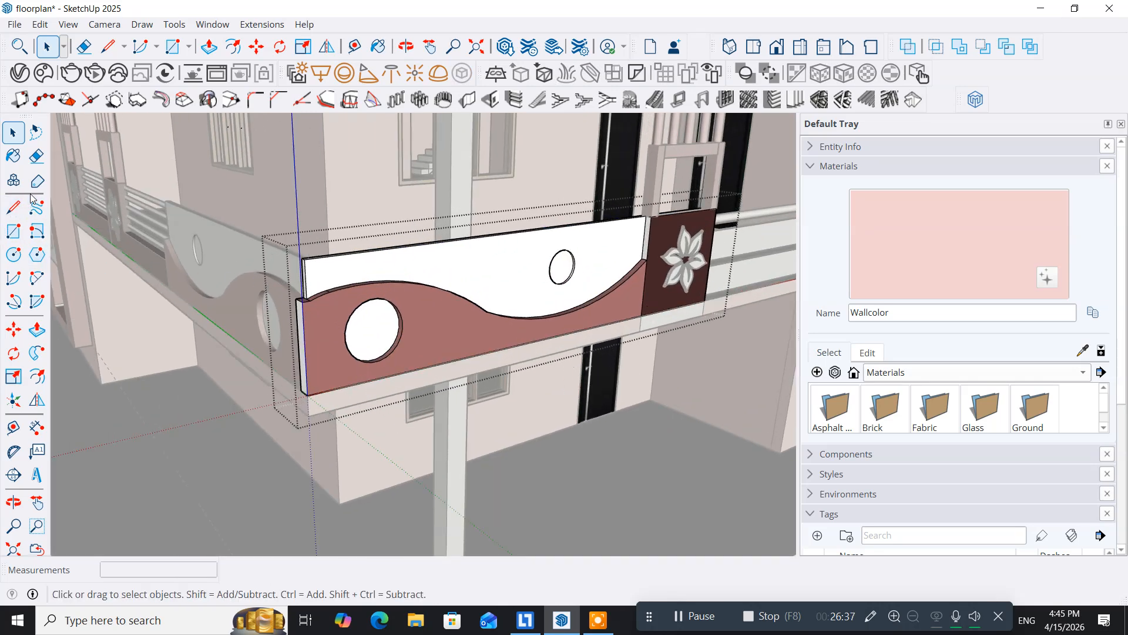
click(20, 167)
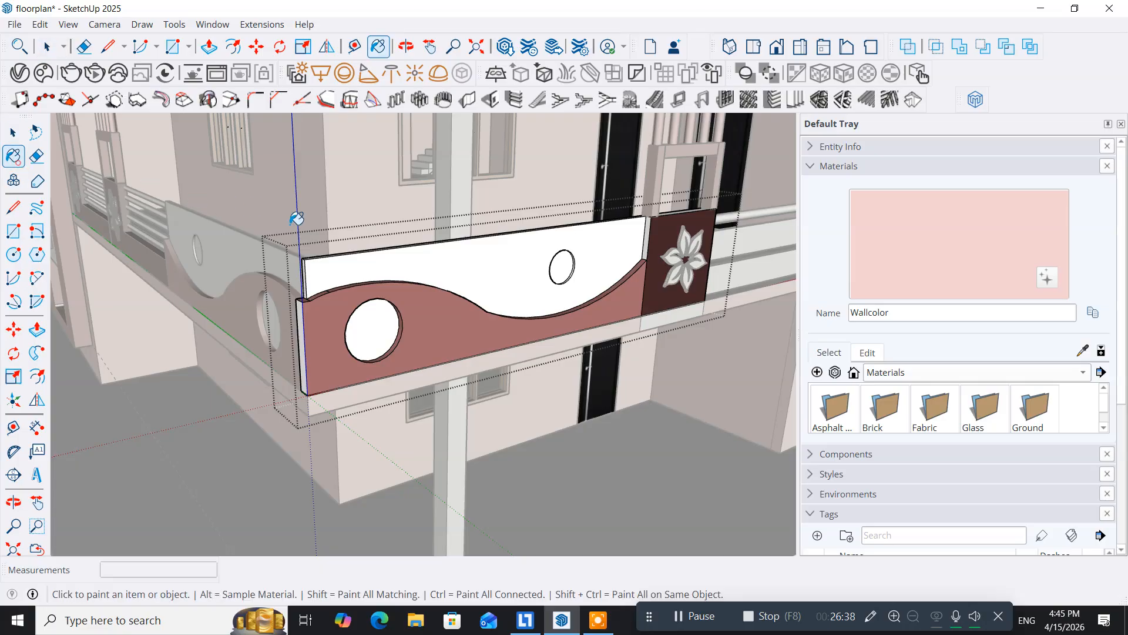
click(467, 271)
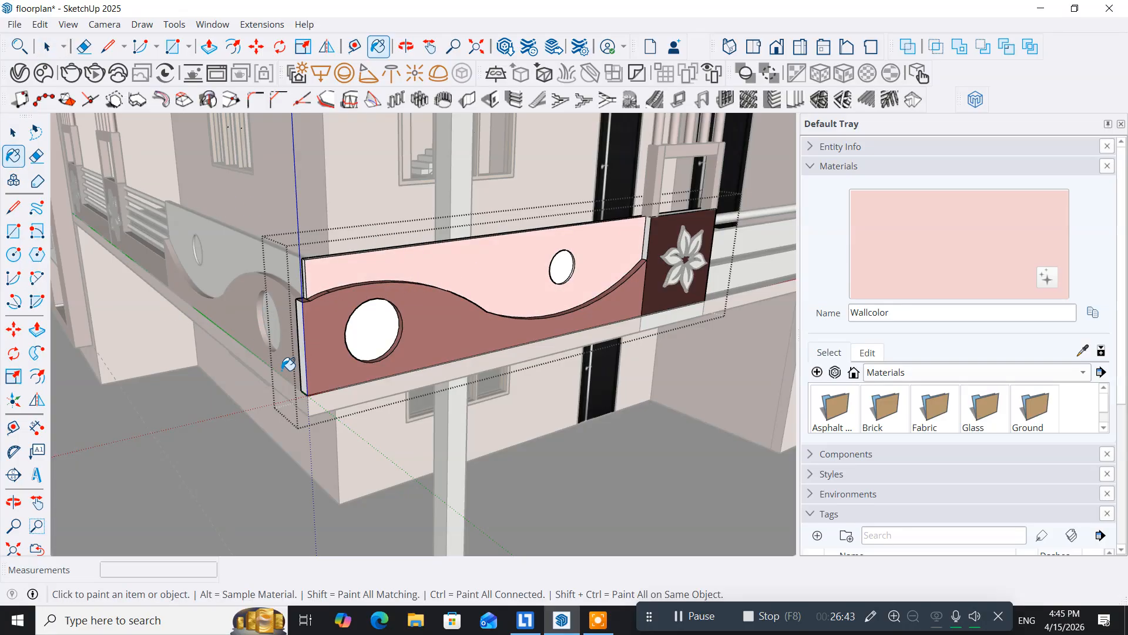
mouse_move(209, 352)
middle_down()
mouse_move(222, 365)
mouse_move(273, 362)
mouse_move(262, 360)
middle_up()
scroll(588, 347, up, 3)
scroll(596, 346, up, 1)
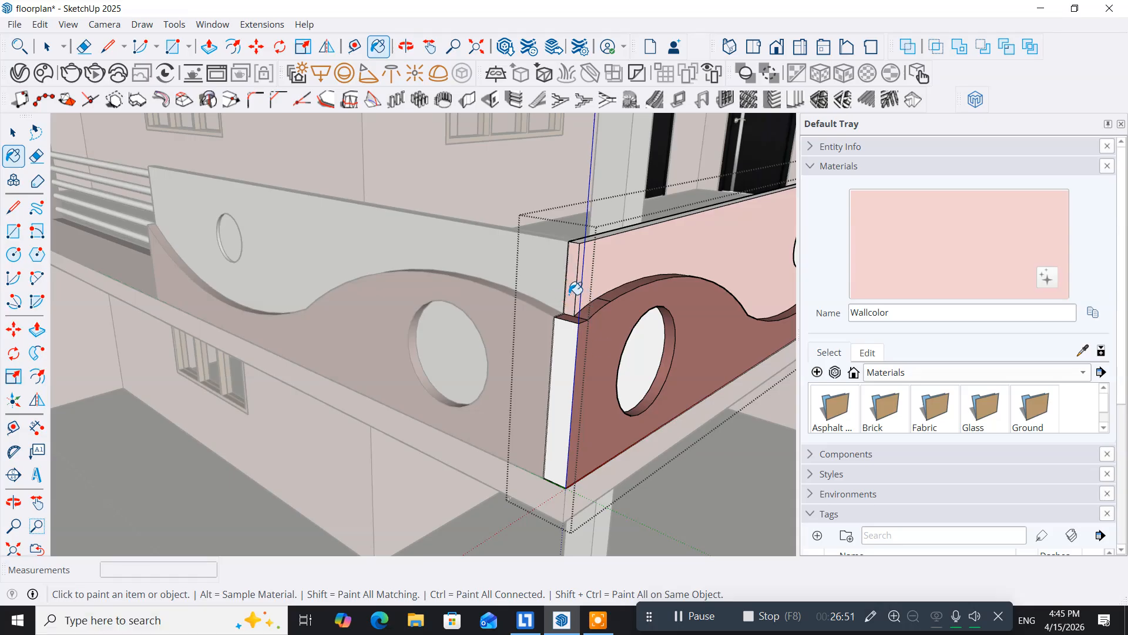
middle_drag(582, 291, 511, 386)
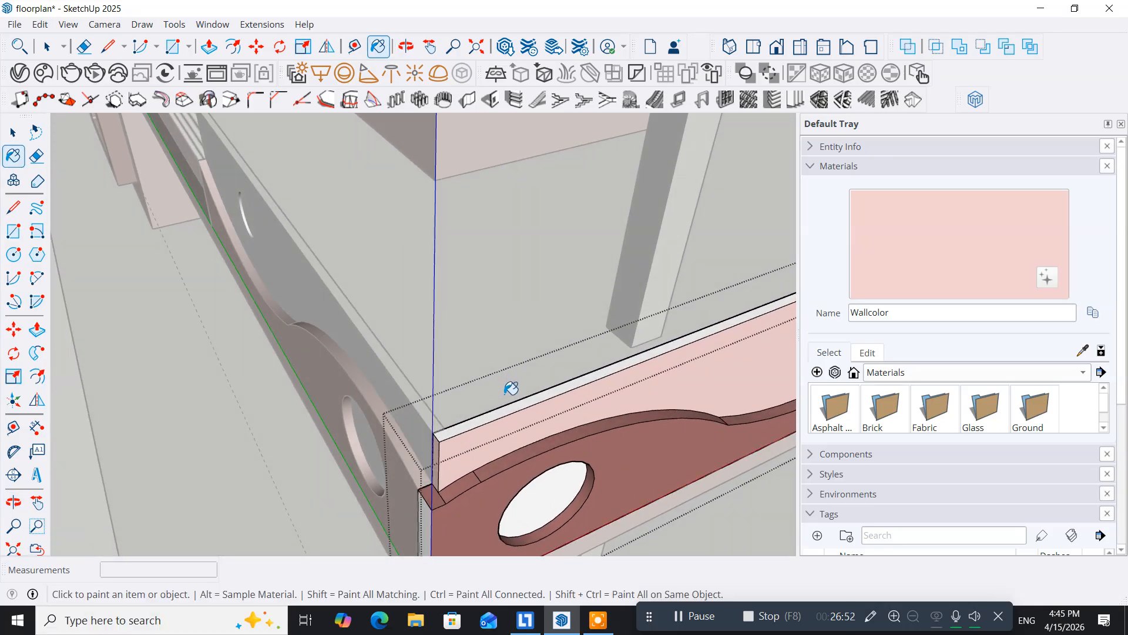
click(491, 410)
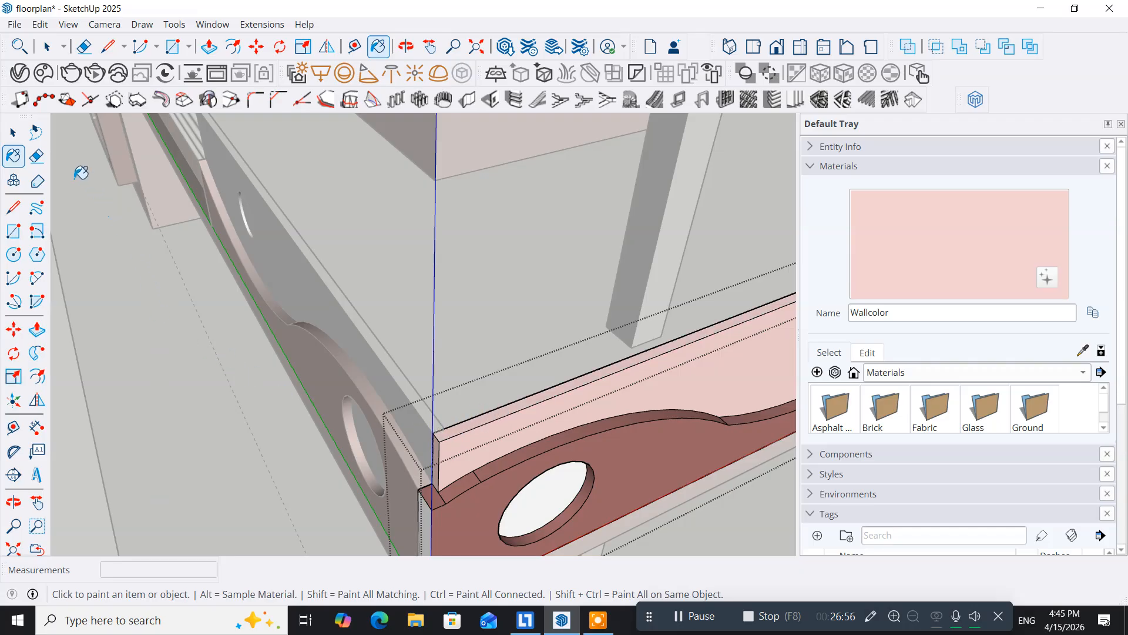
Open the wavy parapet group on the adjoining side, paint its upper panel with Wallcolor, and exit the group
click(13, 132)
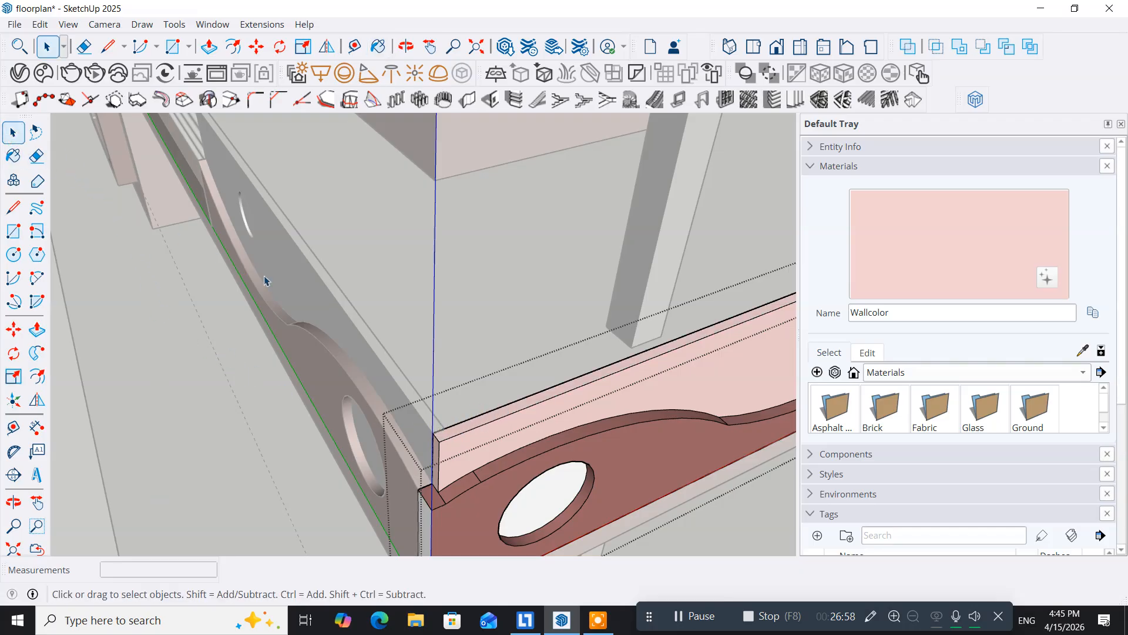
double_click(317, 288)
middle_drag(331, 334, 433, 254)
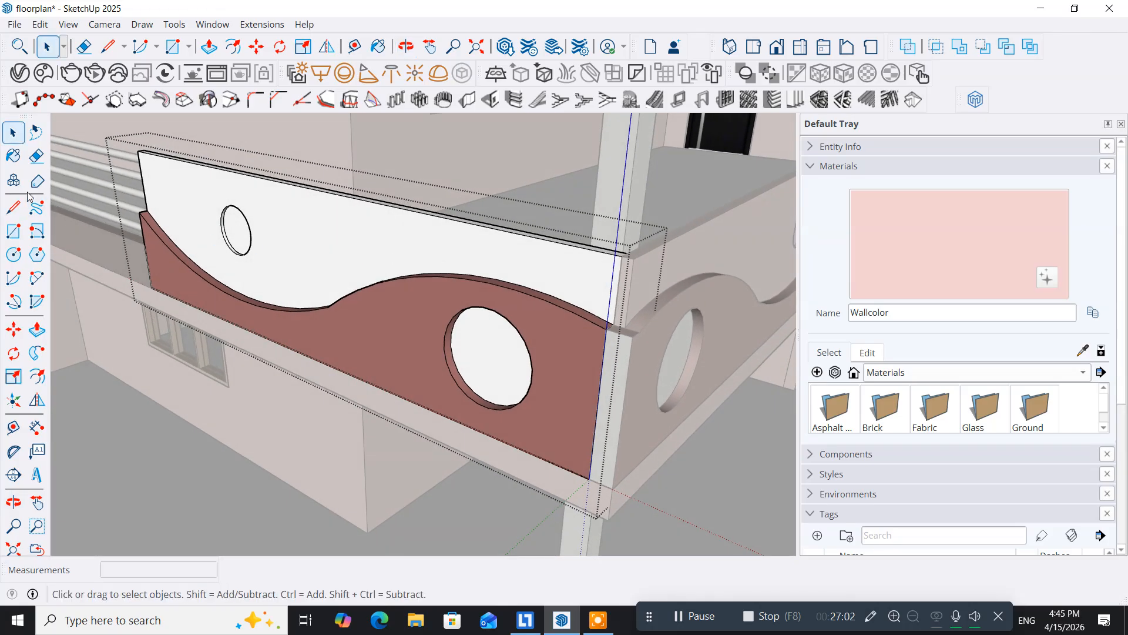
click(13, 156)
click(306, 236)
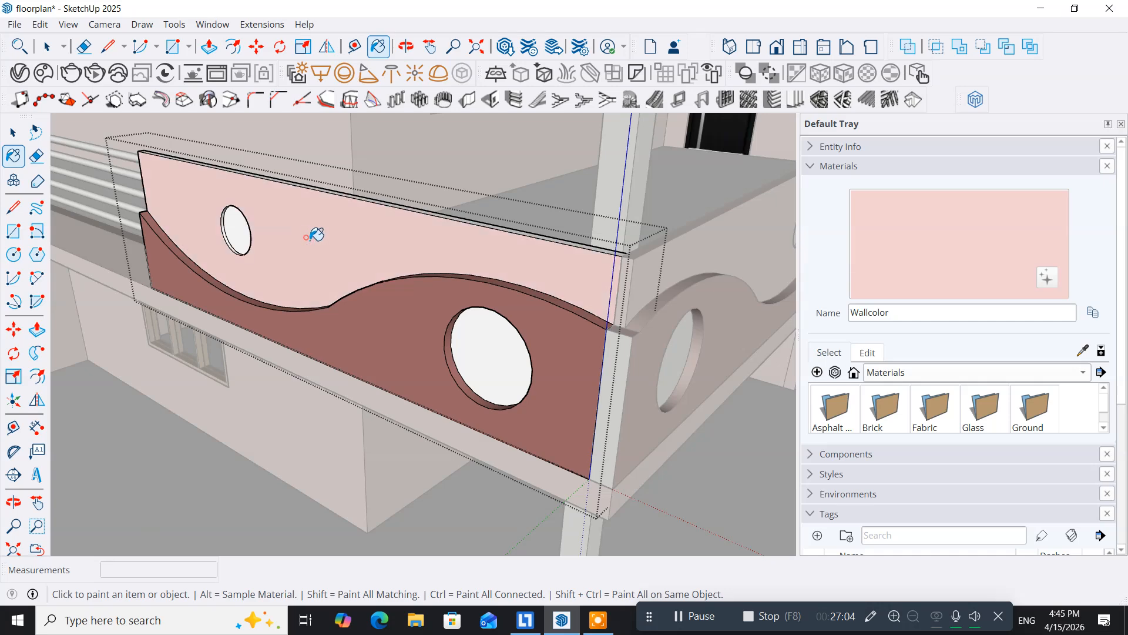
mouse_move(466, 270)
middle_down()
mouse_move(393, 345)
mouse_move(453, 346)
middle_up()
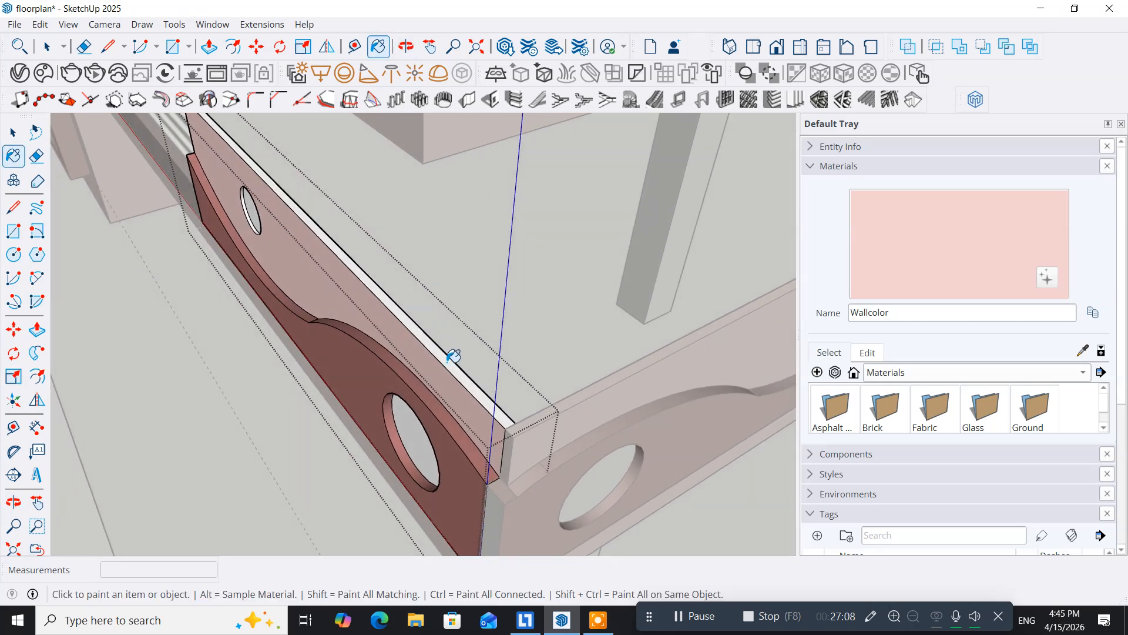
scroll(481, 351, down, 3)
middle_drag(469, 442, 496, 289)
mouse_move(558, 334)
middle_down()
mouse_move(448, 330)
mouse_move(533, 348)
mouse_move(504, 361)
middle_up()
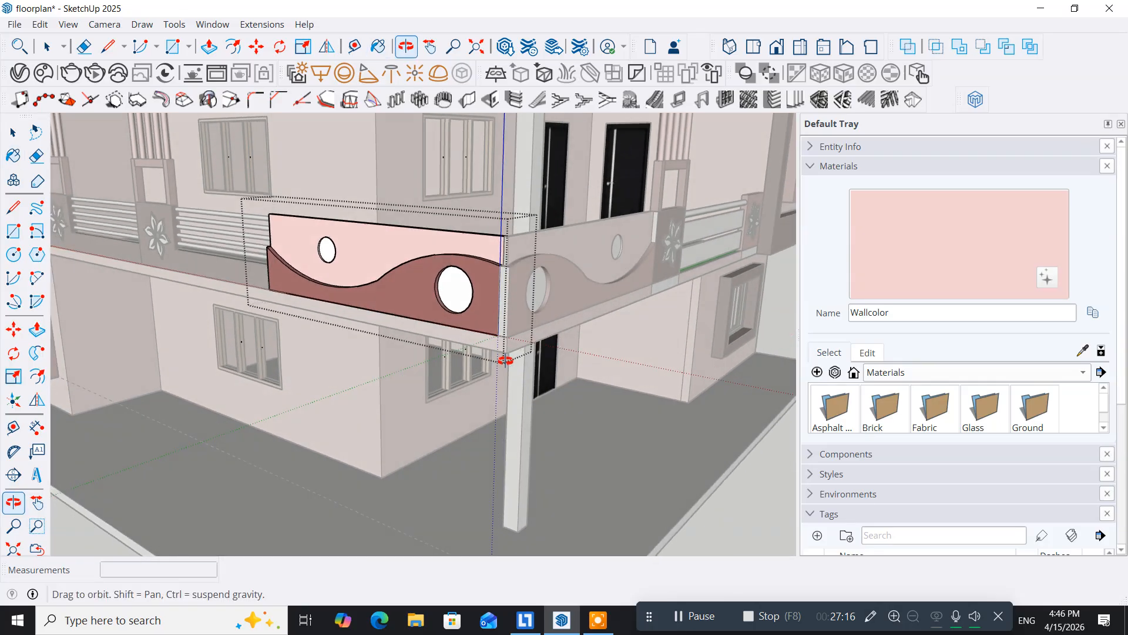
click(13, 133)
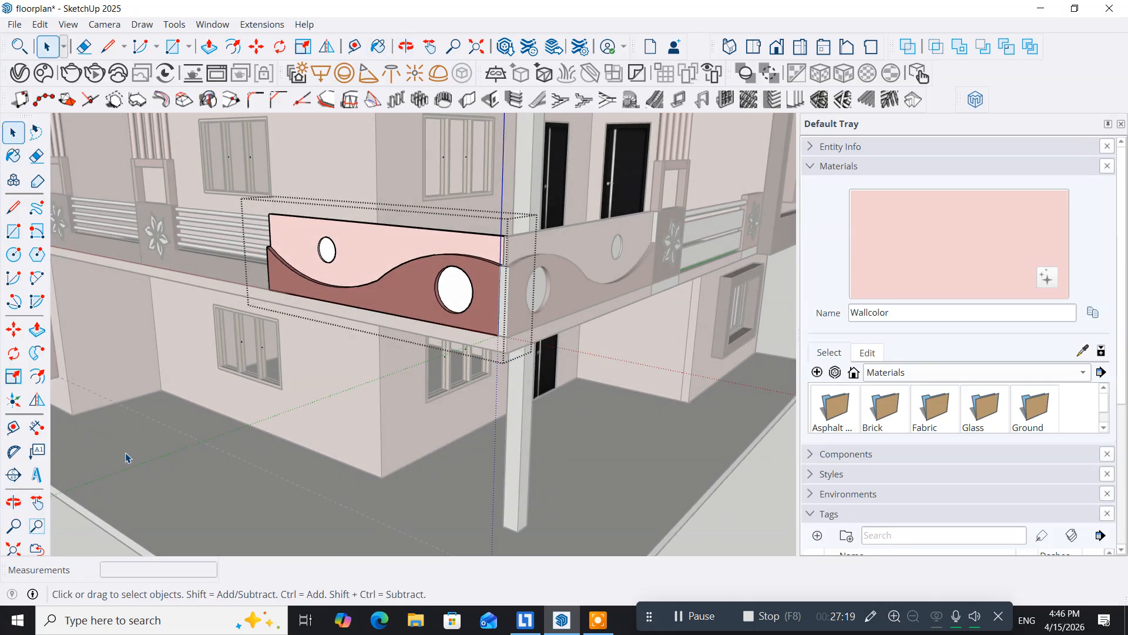
click(72, 543)
Reopen the wavy parapet group with the flower panel and sample the elevationparts material from its lower band
scroll(539, 351, up, 5)
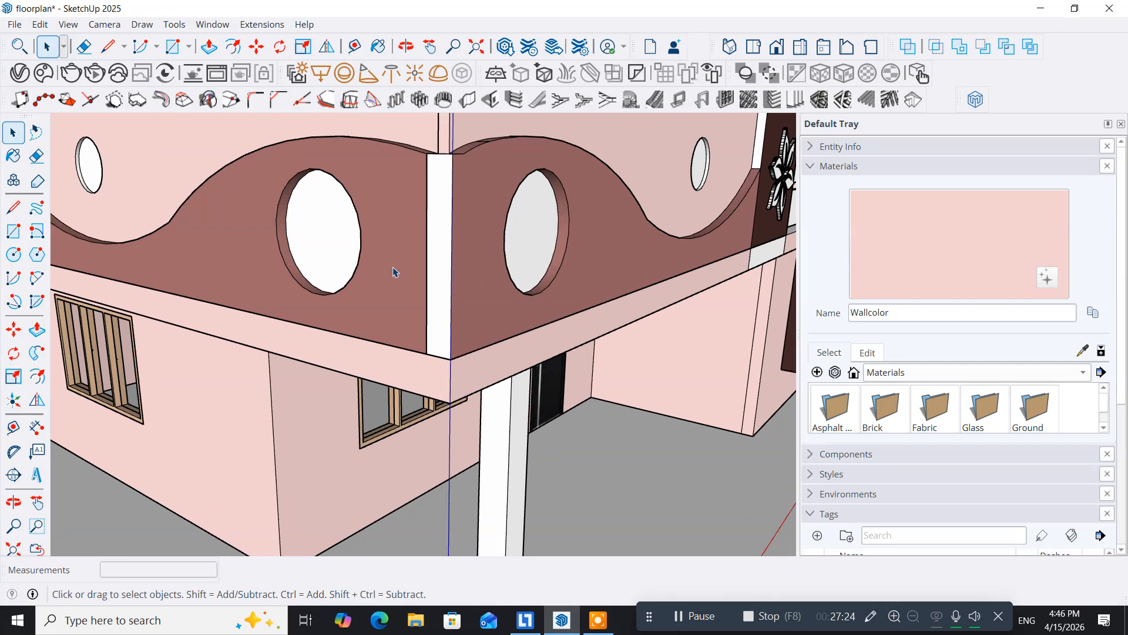
double_click(394, 271)
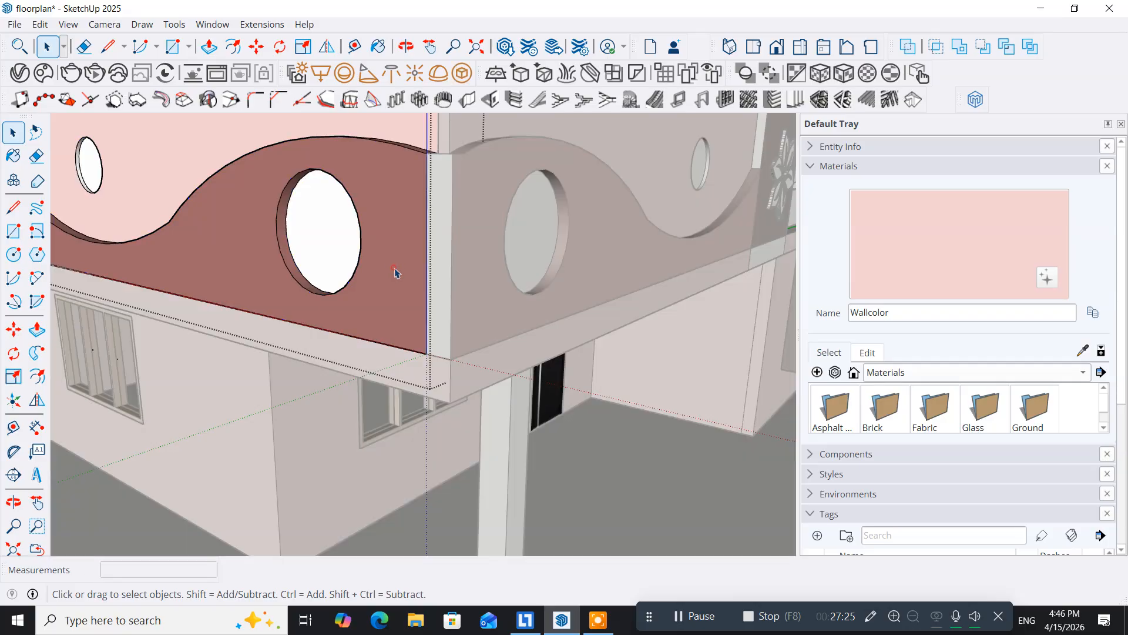
click(443, 275)
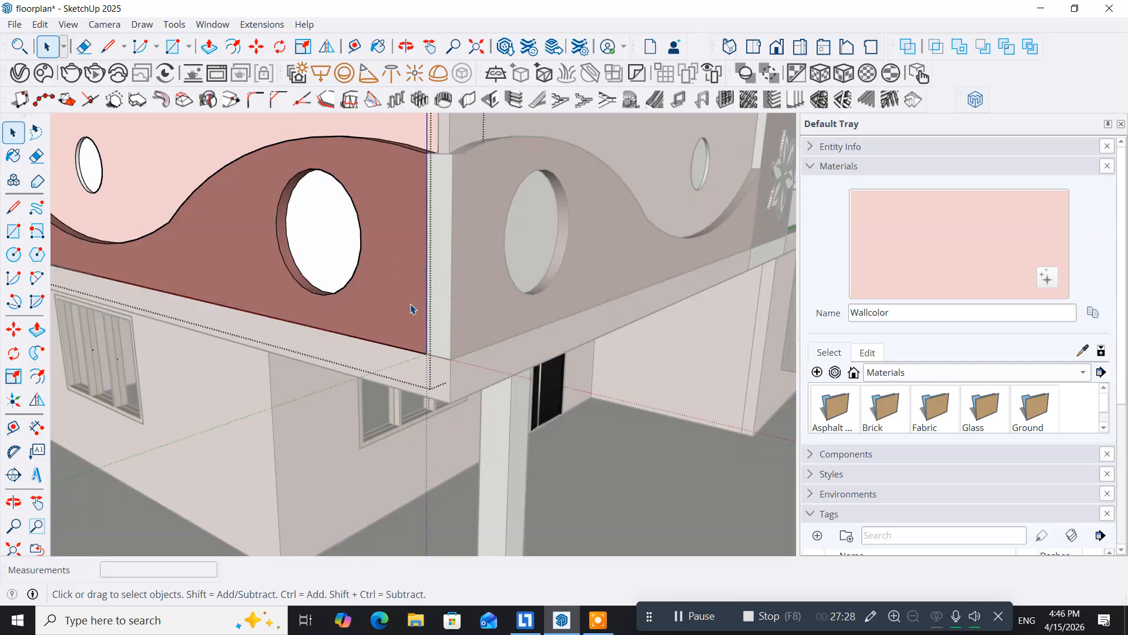
click(475, 294)
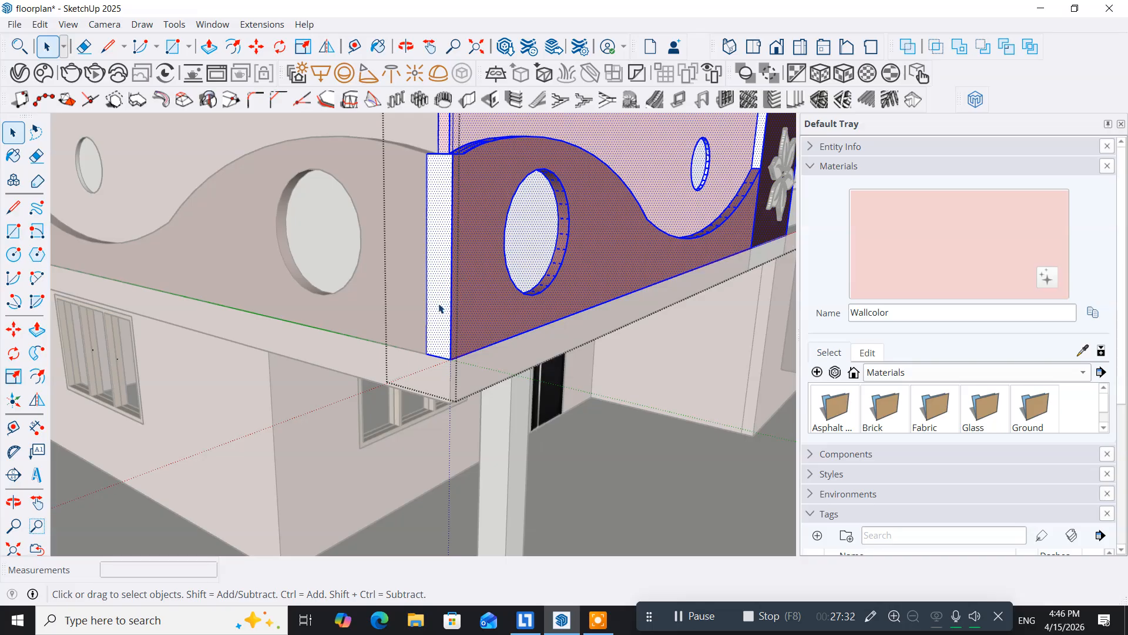
click(14, 158)
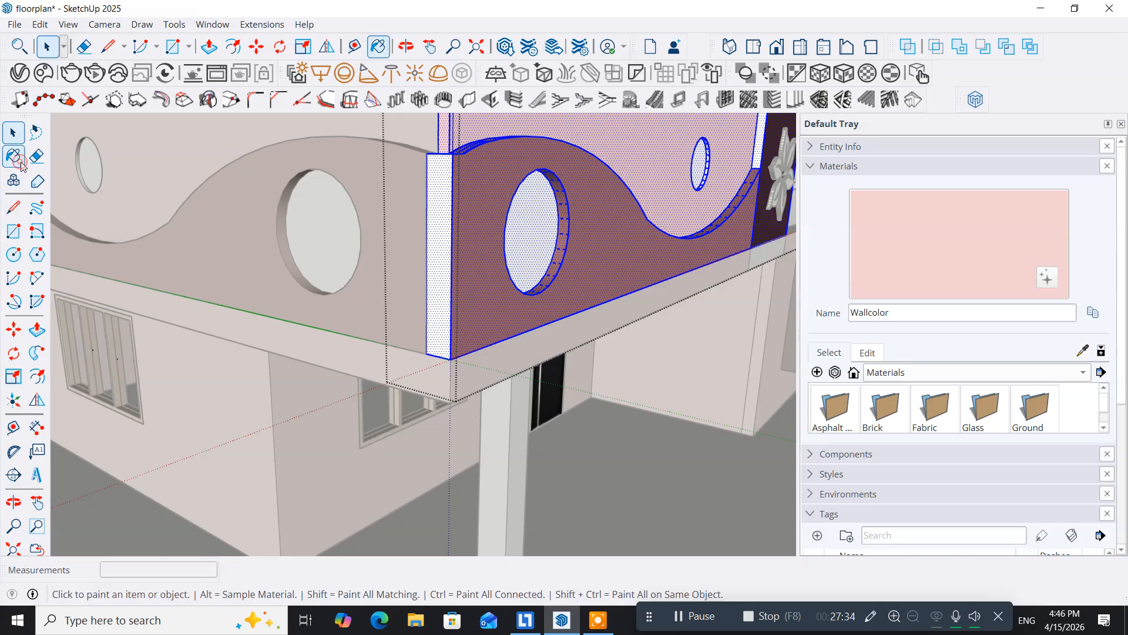
alt+click(486, 298)
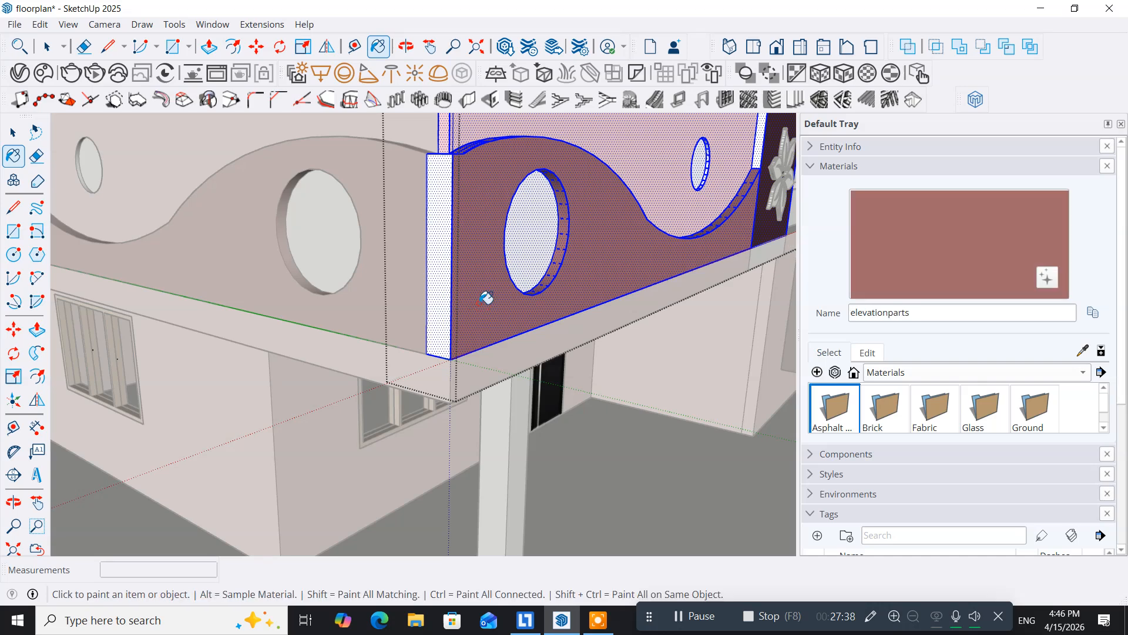
Paint only the narrow end face at the parapet's corner with elevationparts, and exit the group
click(442, 304)
key(ctrl+z)
click(13, 132)
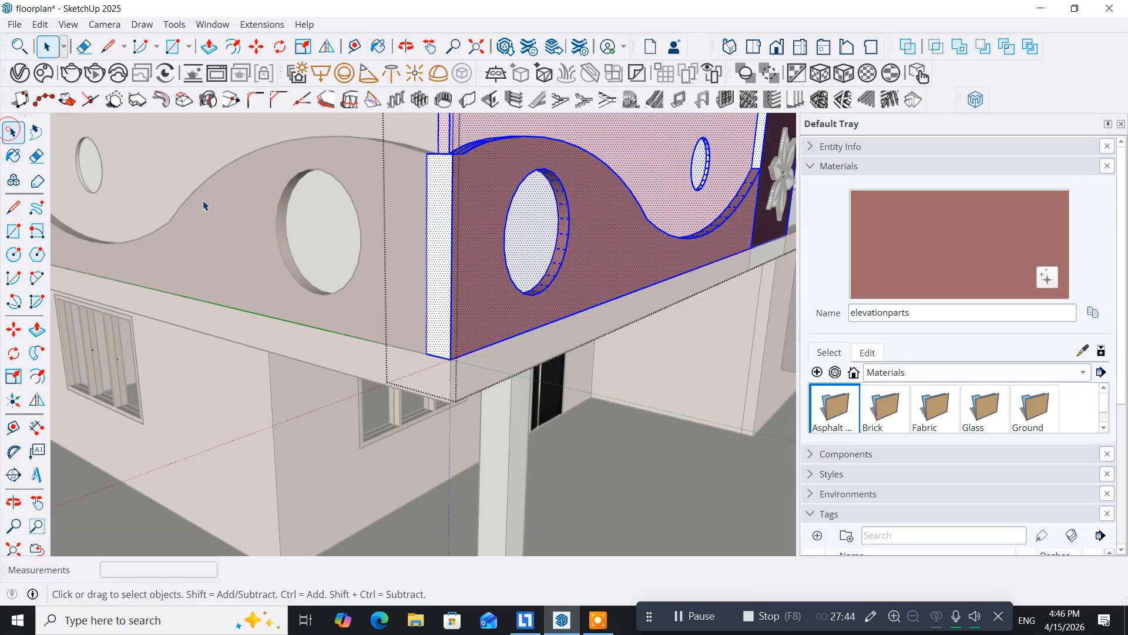
click(465, 265)
click(440, 266)
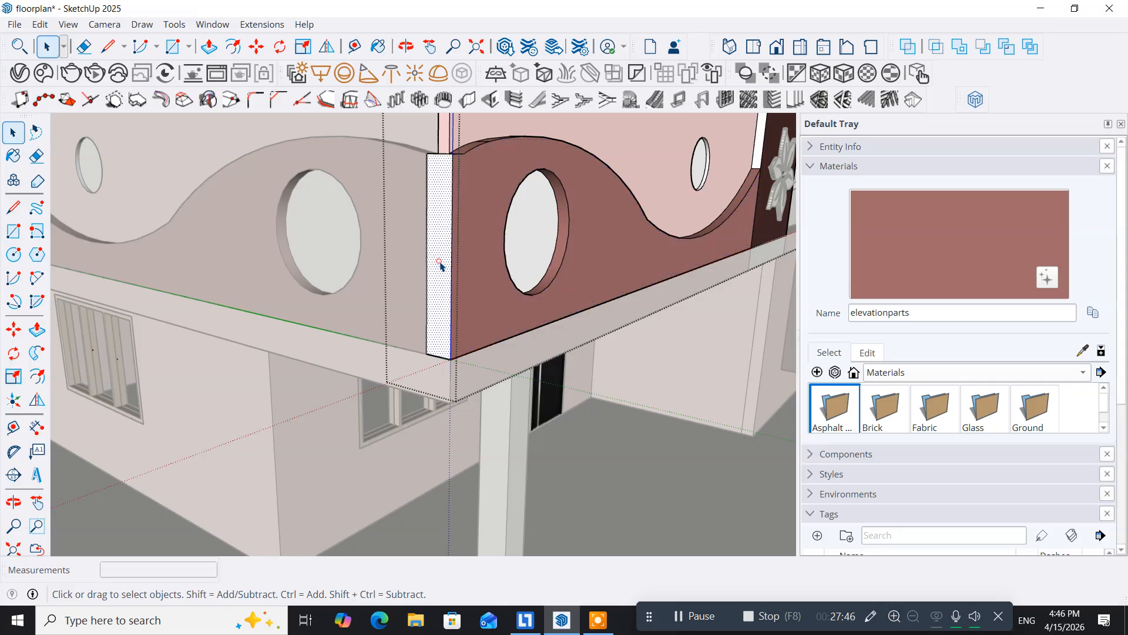
click(14, 156)
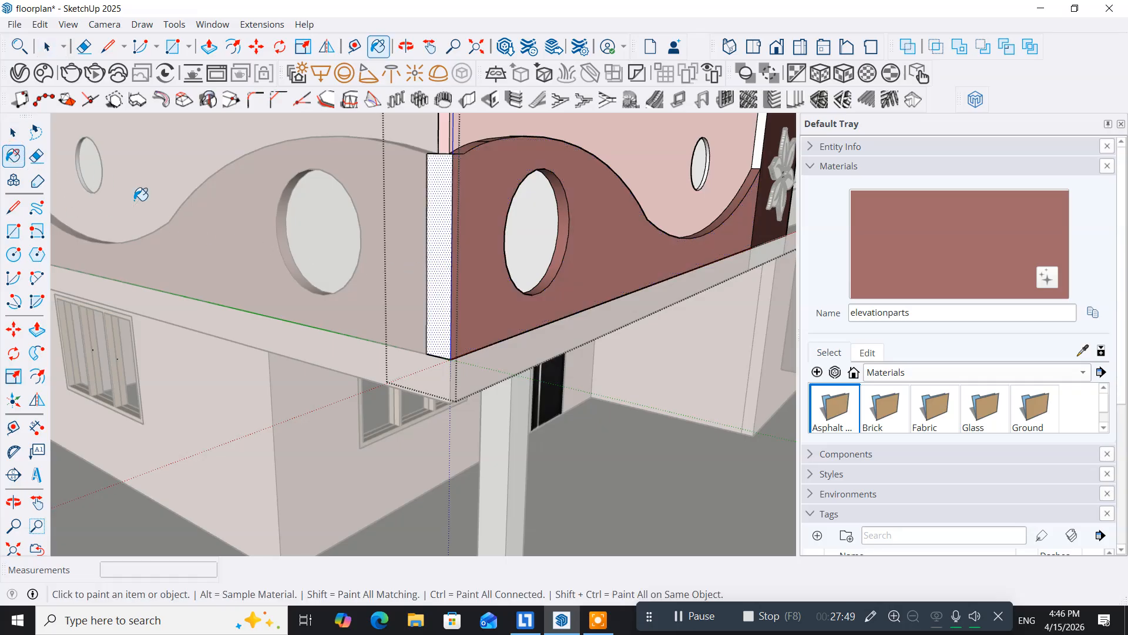
click(442, 267)
scroll(503, 281, down, 6)
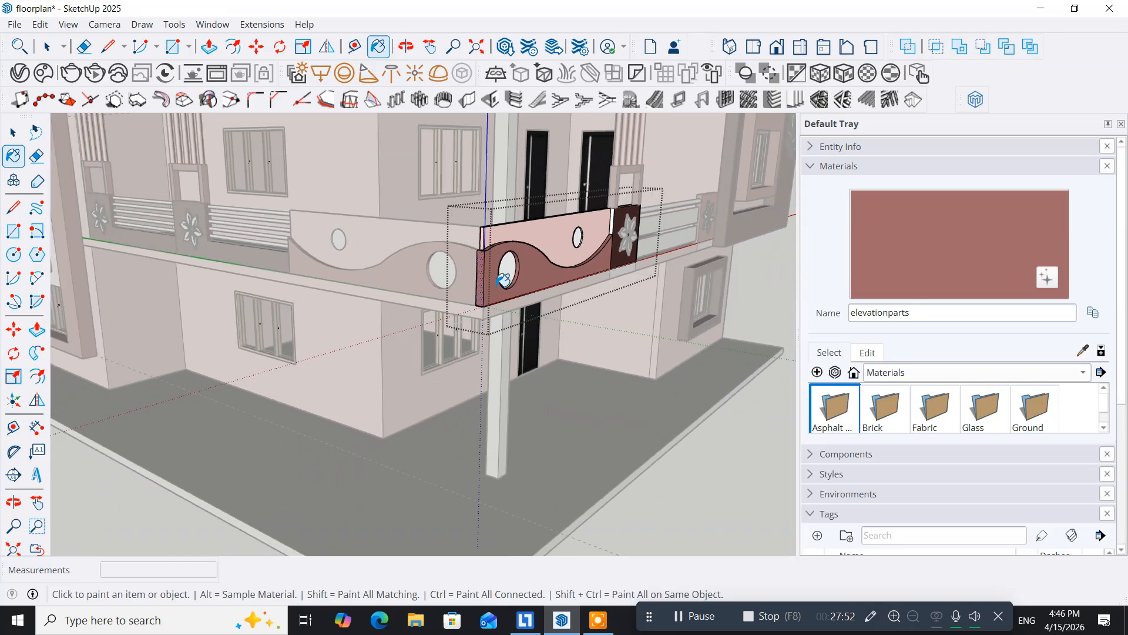
click(13, 133)
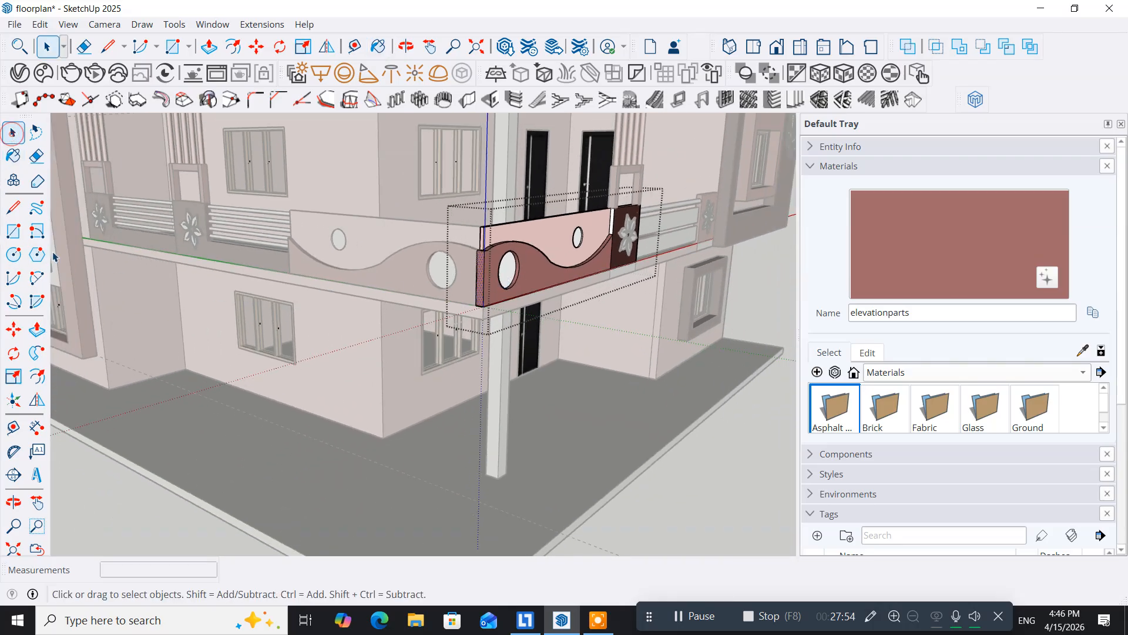
click(137, 513)
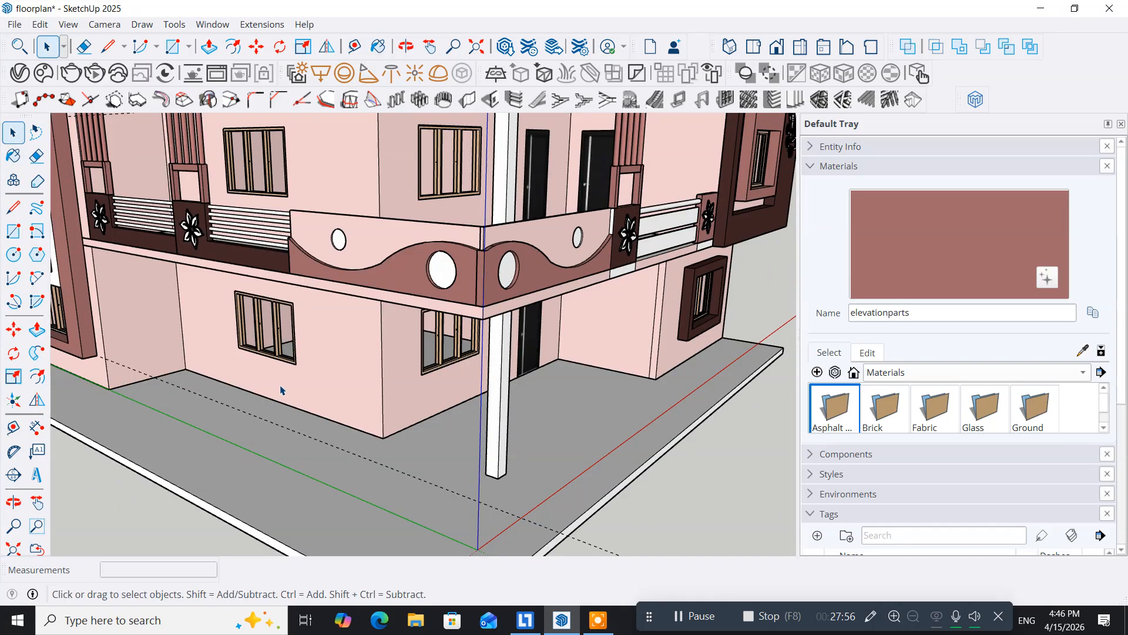
Sample Wallcolor from the ground-floor wall and paint the corner column on both floors with it
middle_drag(309, 361, 286, 358)
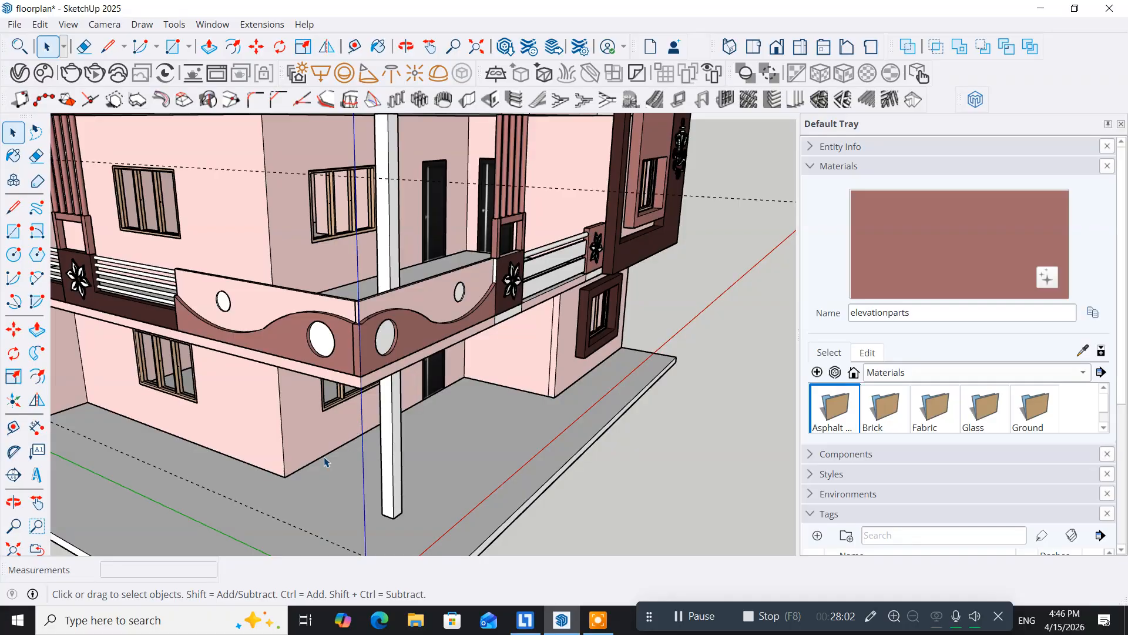
middle_drag(397, 454, 329, 411)
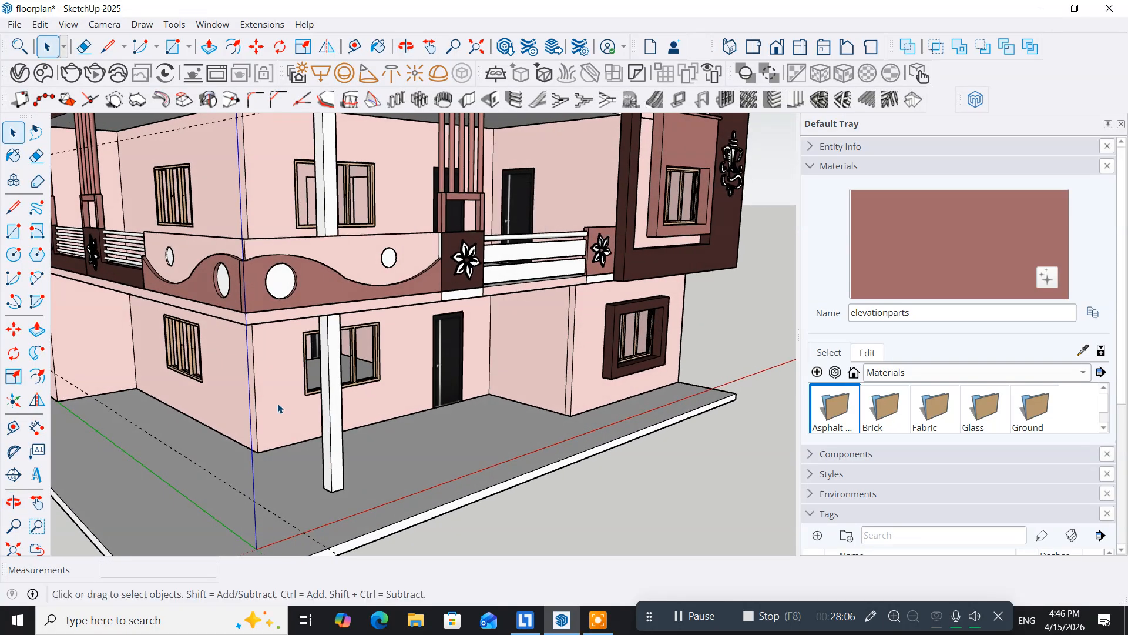
click(13, 156)
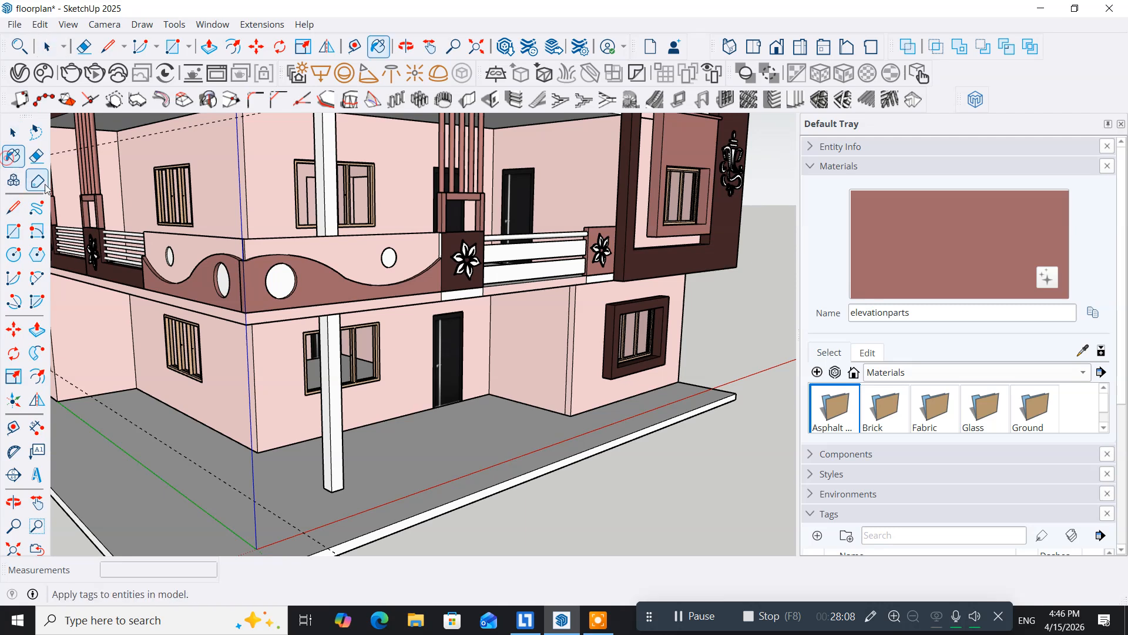
alt+click(274, 404)
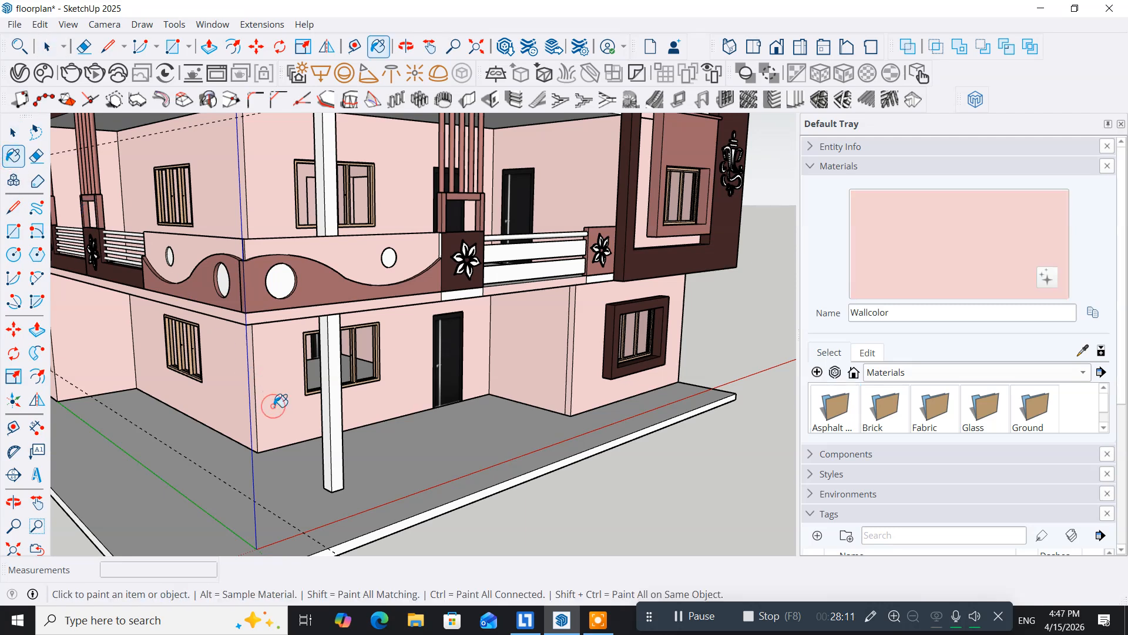
click(335, 410)
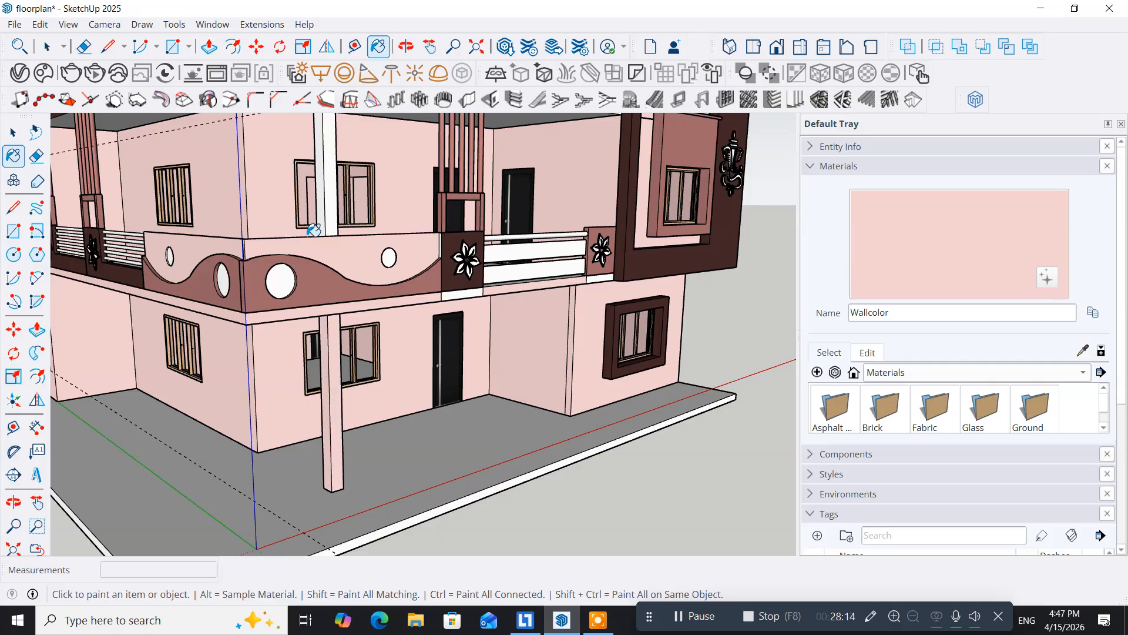
click(326, 202)
Sample elevationparts from the flower panel beside the dark frame and paint the white first-floor slab edge beneath it
mouse_move(523, 383)
middle_down()
mouse_move(529, 394)
mouse_move(329, 398)
mouse_move(244, 438)
mouse_move(325, 463)
mouse_move(466, 433)
middle_up()
middle_drag(450, 347, 421, 376)
scroll(476, 390, up, 3)
scroll(476, 390, up, 5)
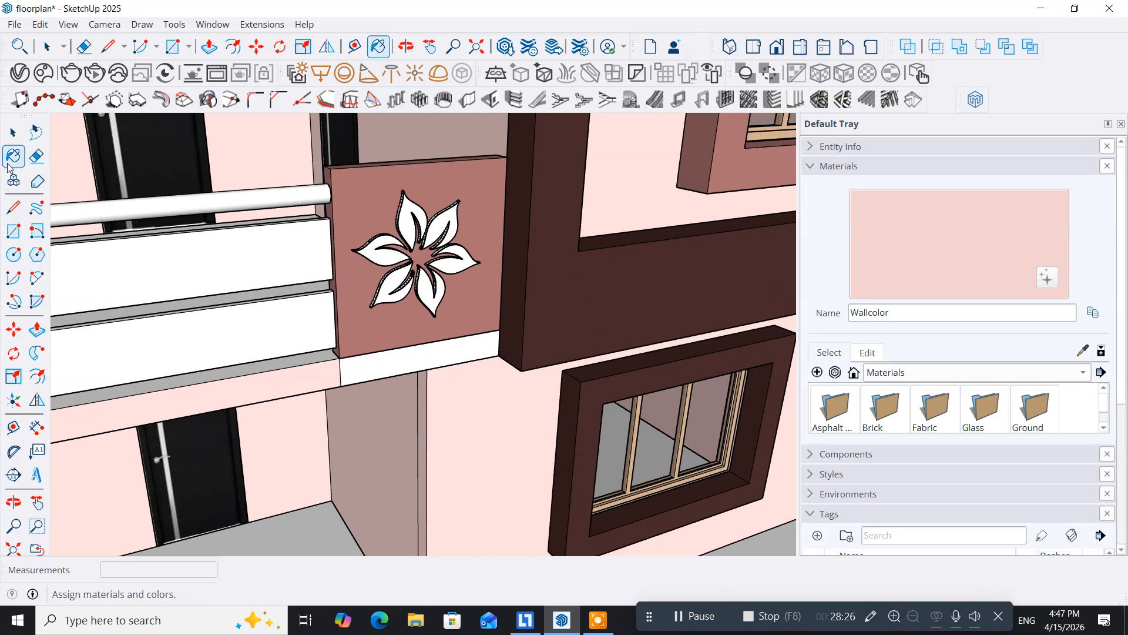
key(alt)
alt+click(383, 319)
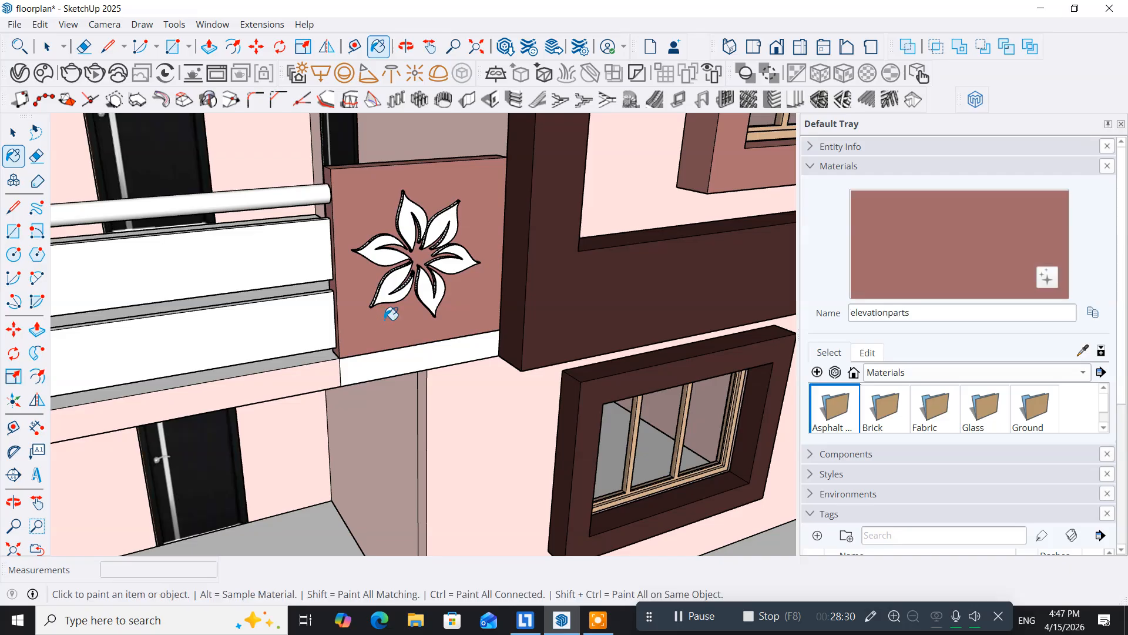
click(400, 359)
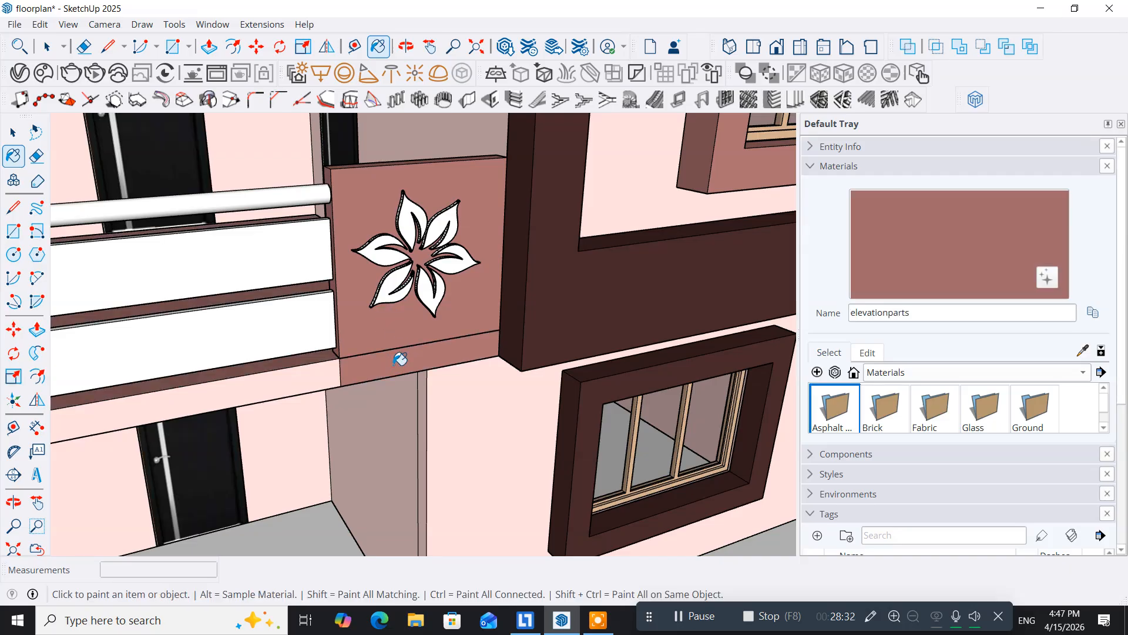
key(ctrl+z)
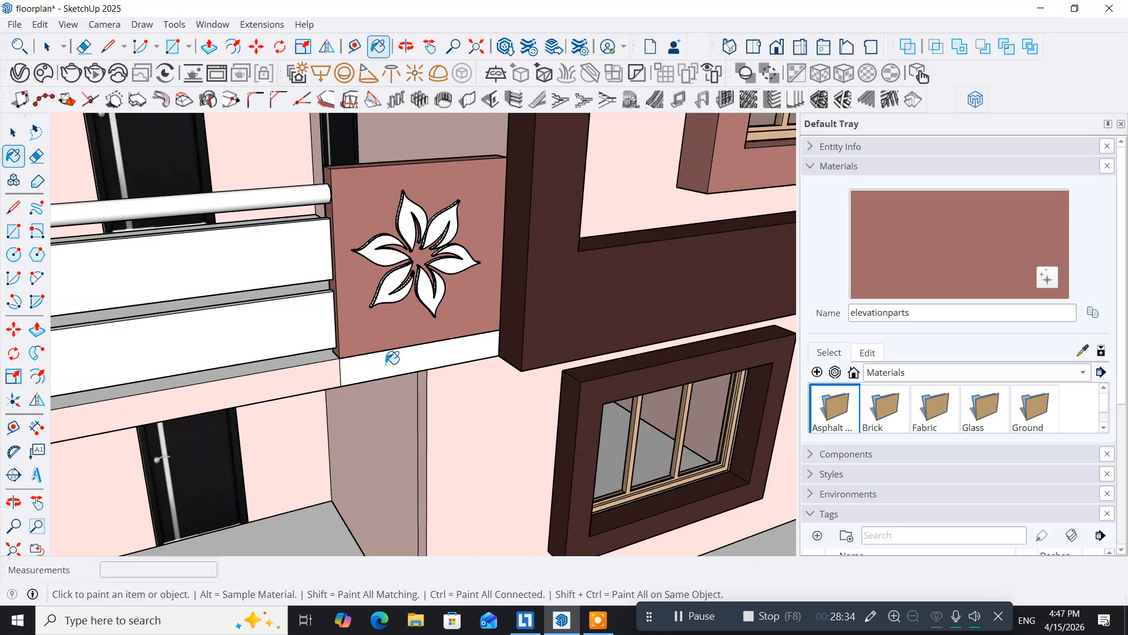
click(392, 358)
mouse_move(320, 360)
middle_down()
mouse_move(518, 347)
mouse_move(376, 352)
mouse_move(347, 367)
mouse_move(332, 387)
mouse_move(360, 453)
mouse_move(351, 460)
mouse_move(292, 370)
middle_up()
key(b)
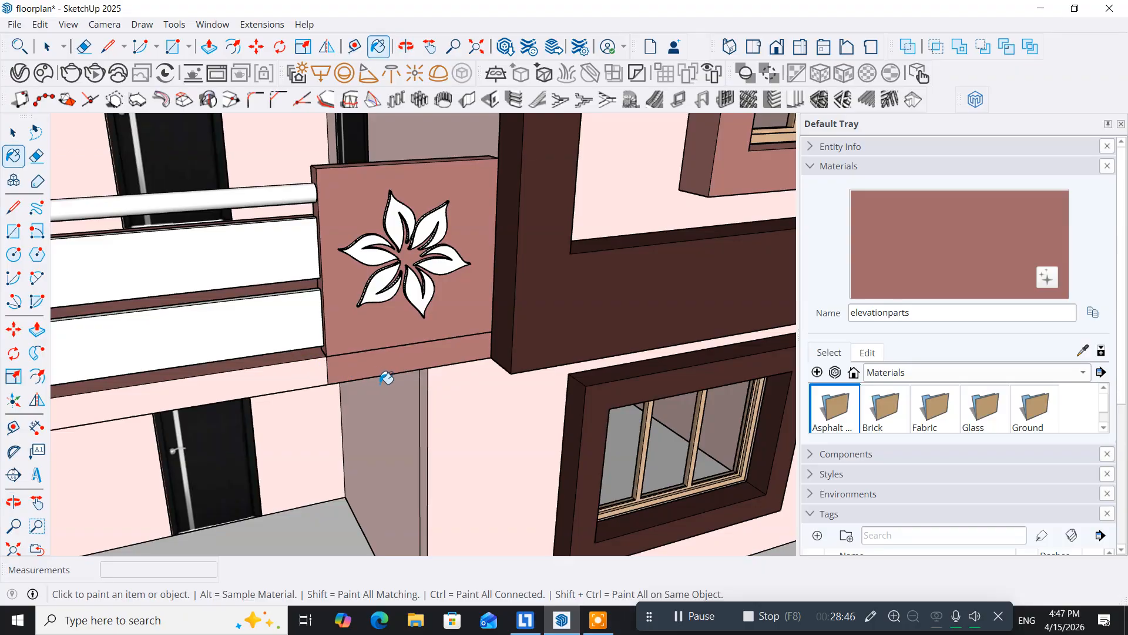
Paint the white roof slab-edge section beneath the upper flower panel beside the dark frame with elevationparts
scroll(386, 378, down, 8)
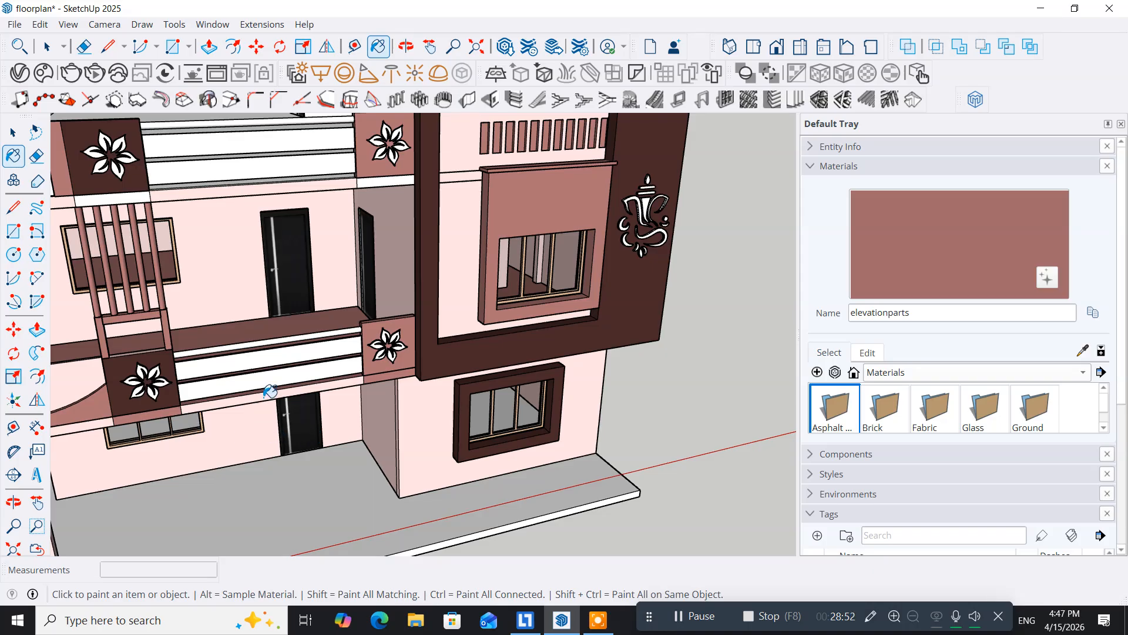
scroll(392, 154, up, 3)
scroll(391, 154, up, 4)
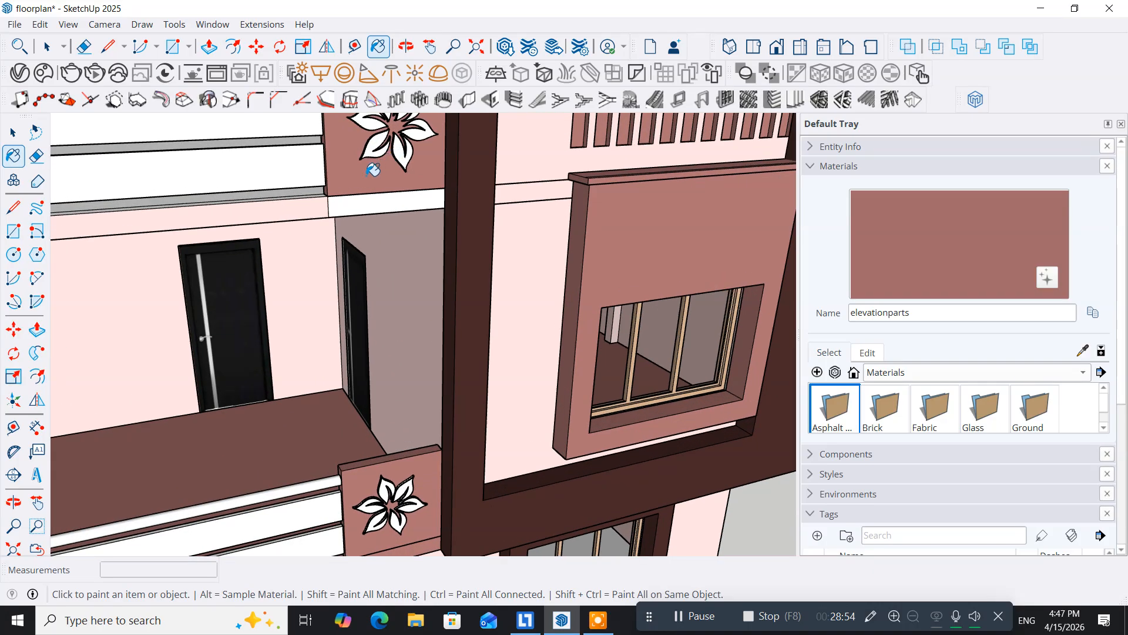
click(352, 213)
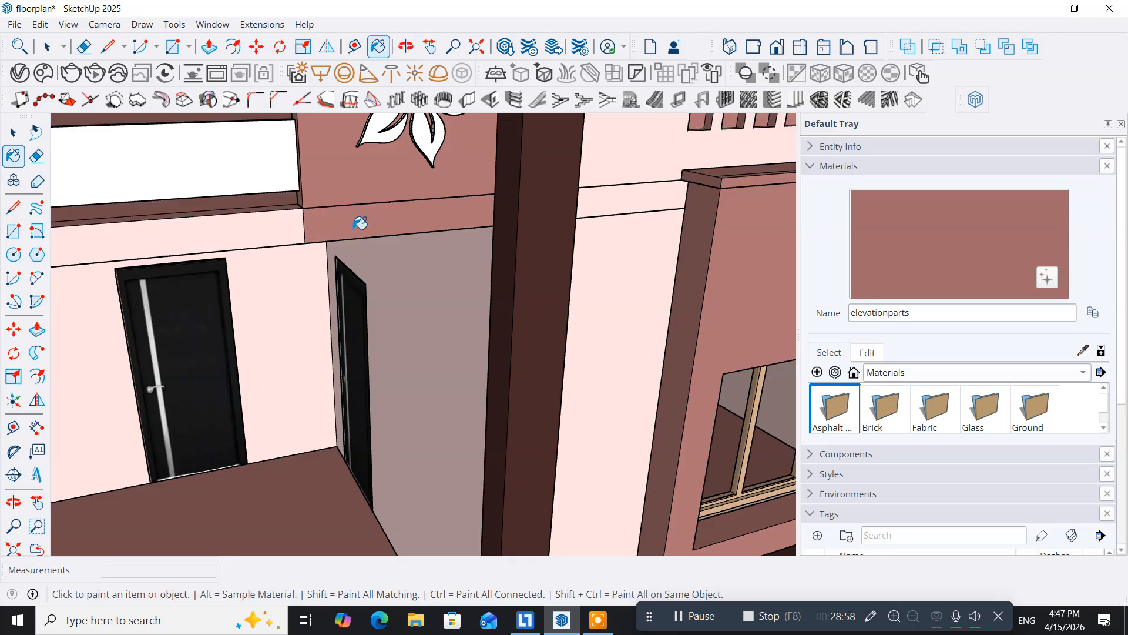
Sample the windows frame material from the dark upper flower panel above the vertical bars
scroll(359, 223, down, 10)
mouse_move(321, 239)
middle_down()
mouse_move(403, 305)
mouse_move(317, 237)
middle_up()
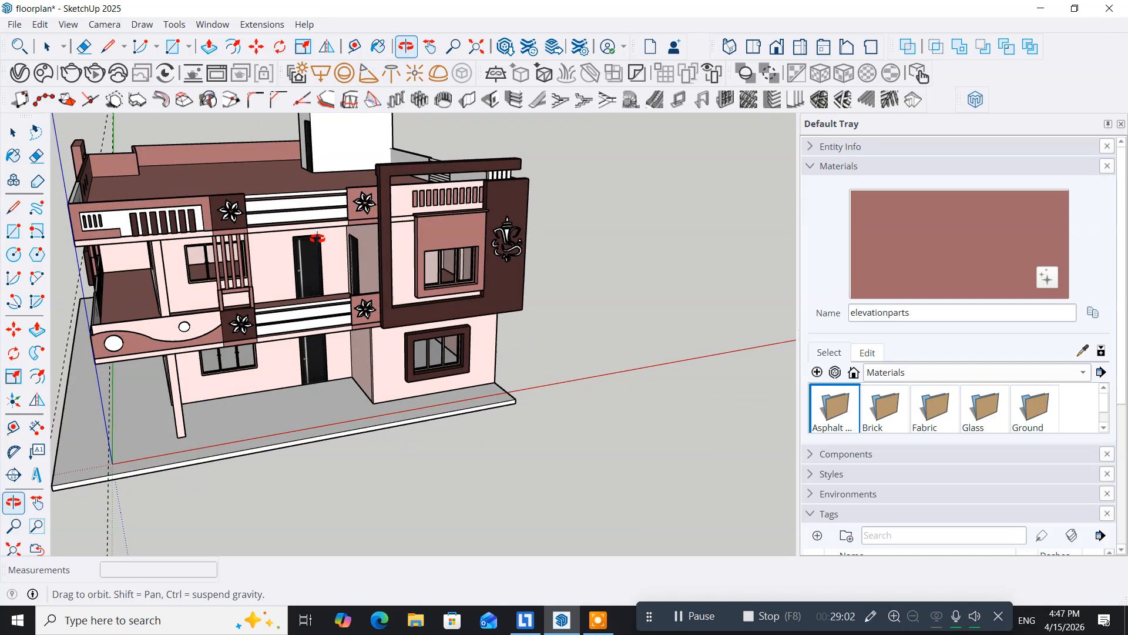
scroll(331, 310, up, 3)
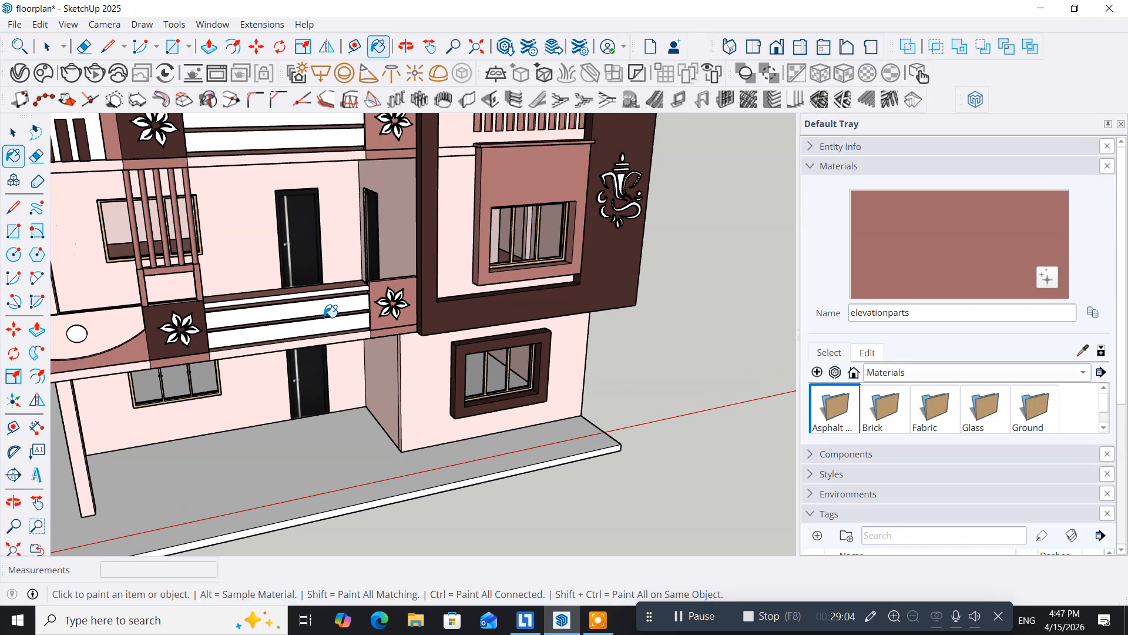
scroll(331, 310, up, 1)
mouse_move(282, 228)
middle_down()
mouse_move(275, 221)
mouse_move(382, 306)
middle_up()
scroll(289, 284, up, 3)
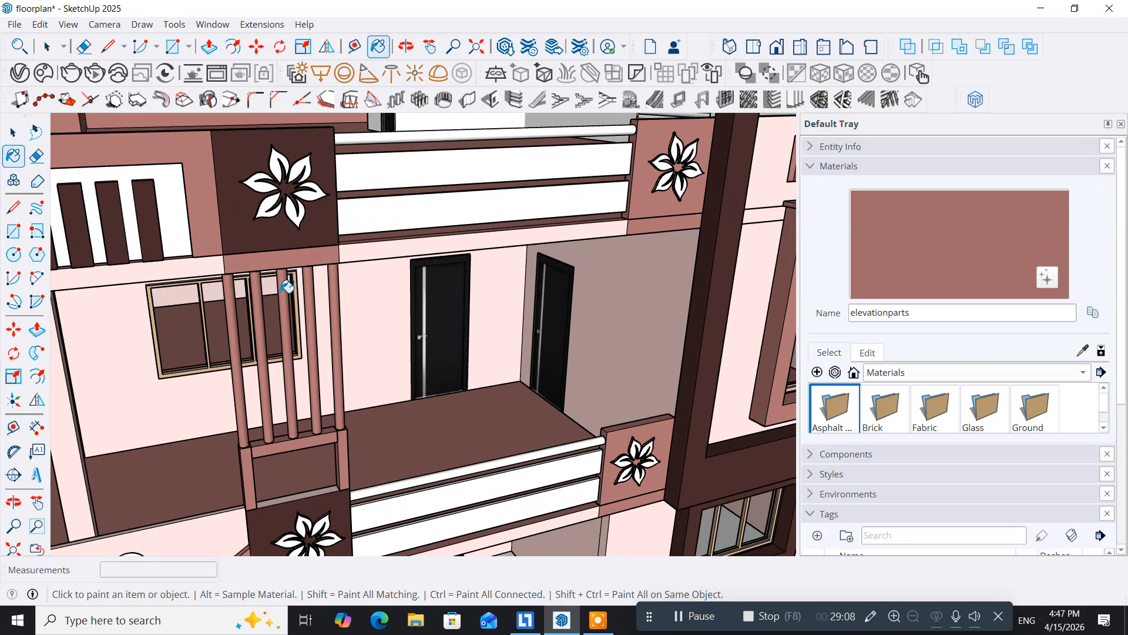
scroll(288, 287, up, 2)
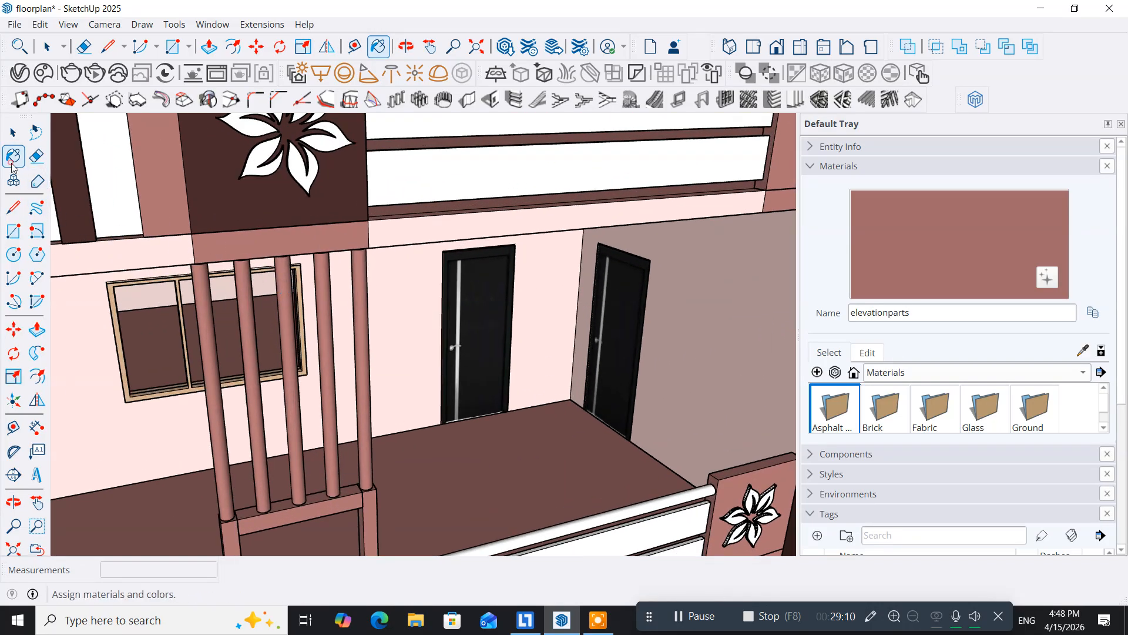
click(214, 205)
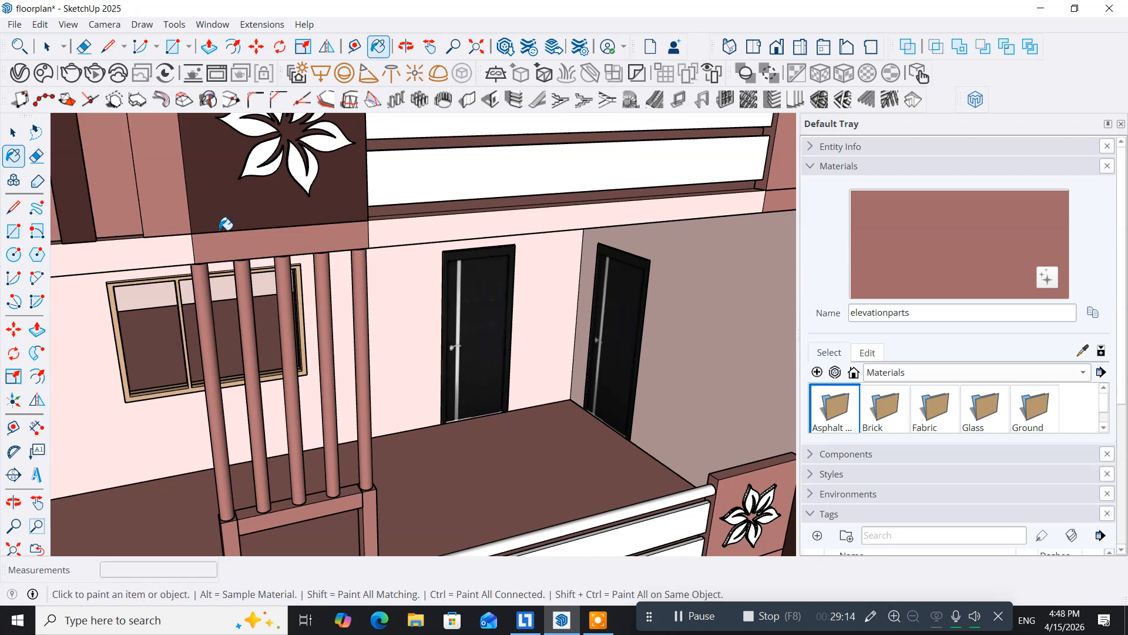
key(ctrl+z)
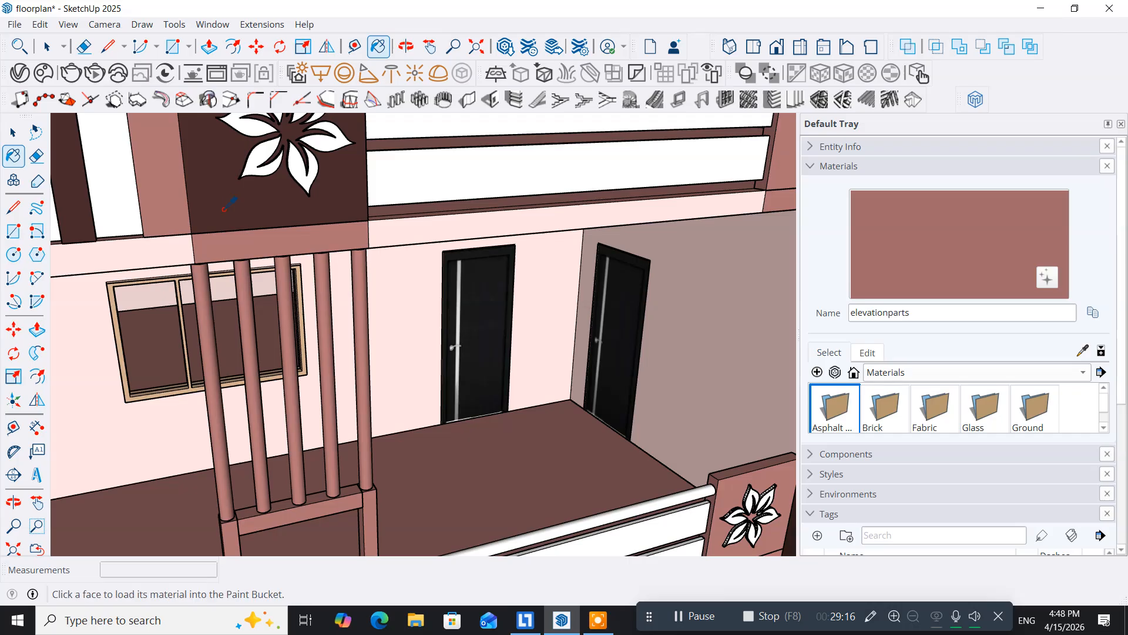
alt+click(224, 208)
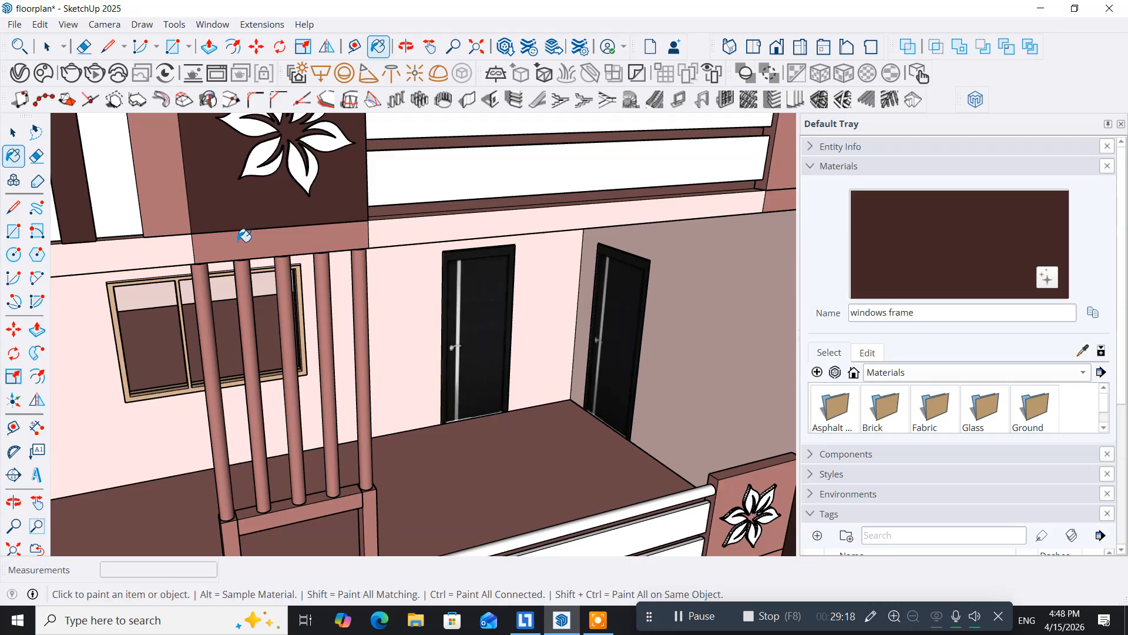
Open the roof slab group and paint the edge section beneath the dark flower panel with windows frame
click(19, 139)
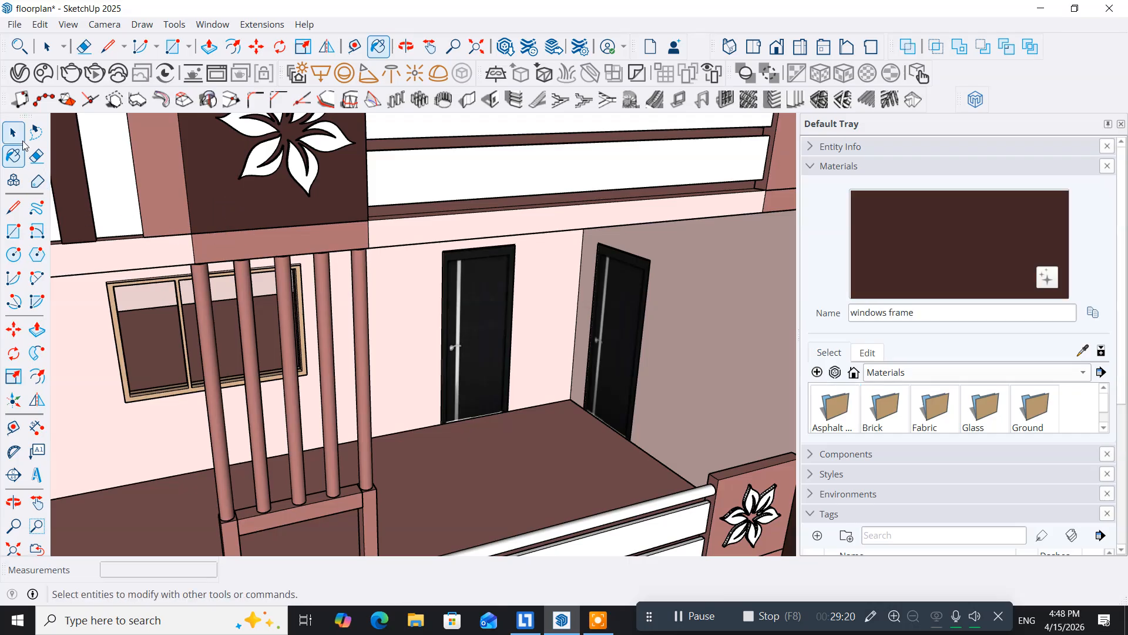
click(21, 140)
double_click(239, 243)
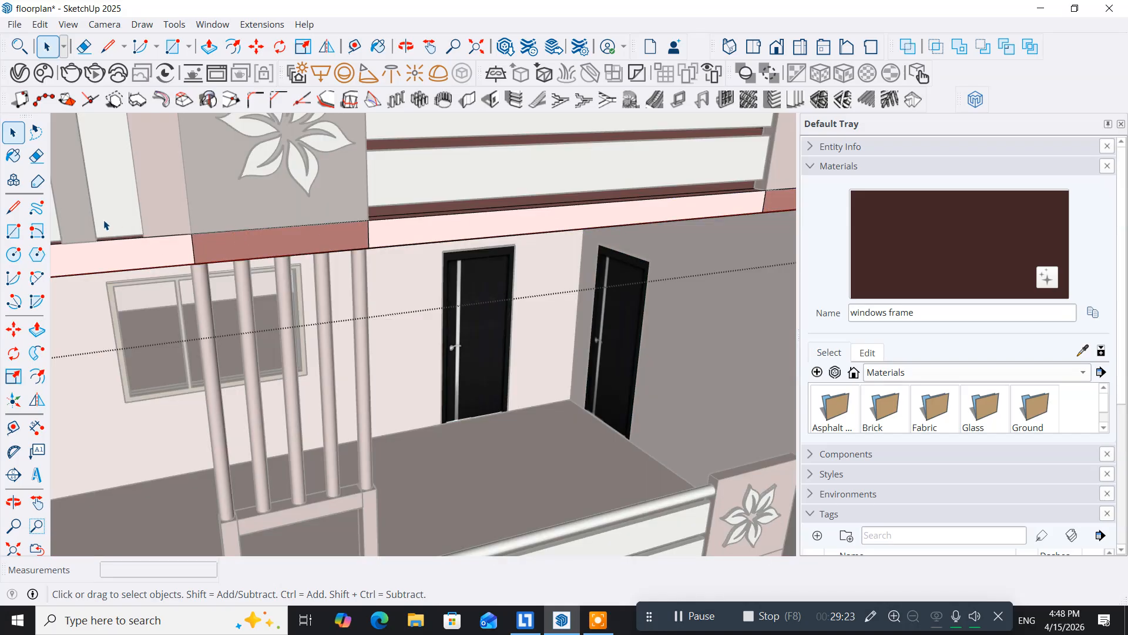
click(13, 156)
click(255, 239)
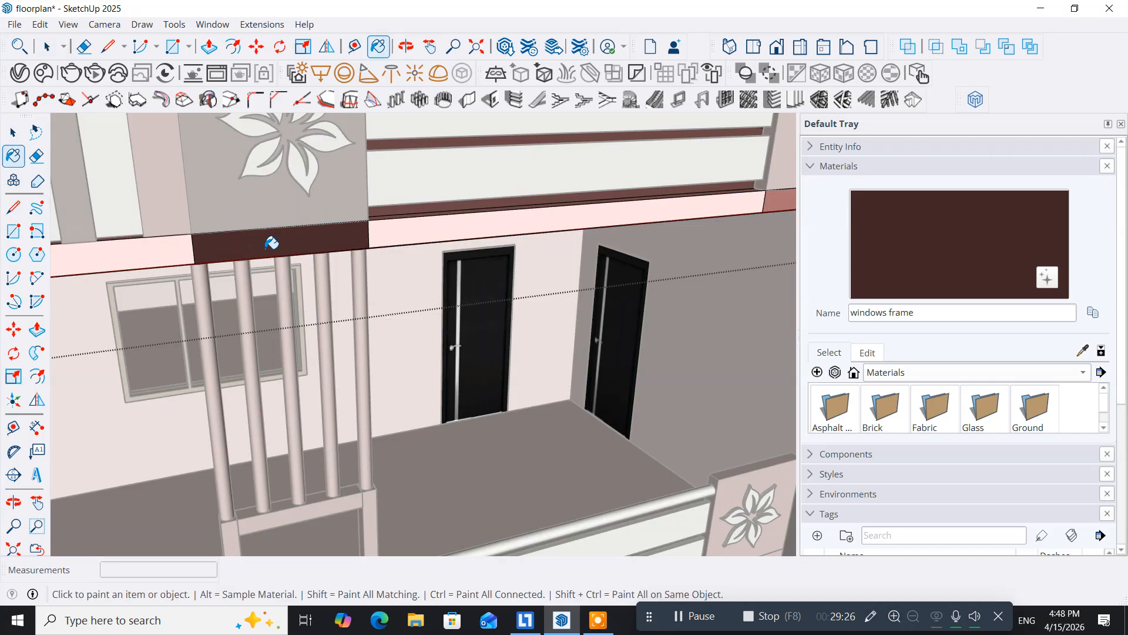
Open the first-floor slab group, paint the edge section beneath its dark flower panel with windows frame, and exit the group
click(22, 138)
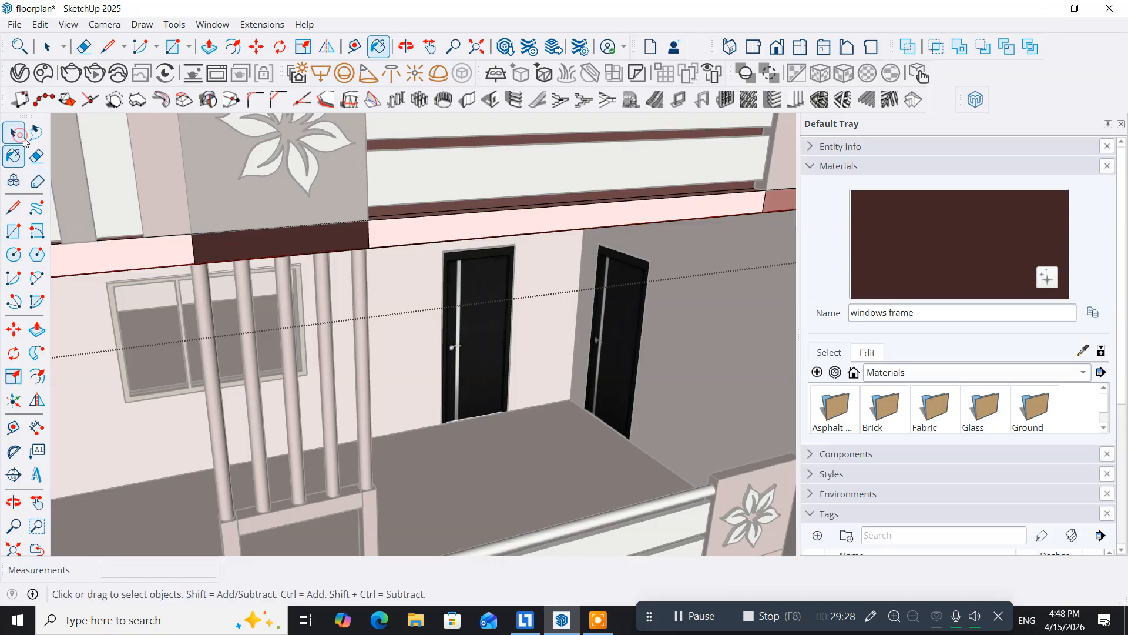
scroll(360, 348, down, 4)
middle_drag(356, 414, 327, 355)
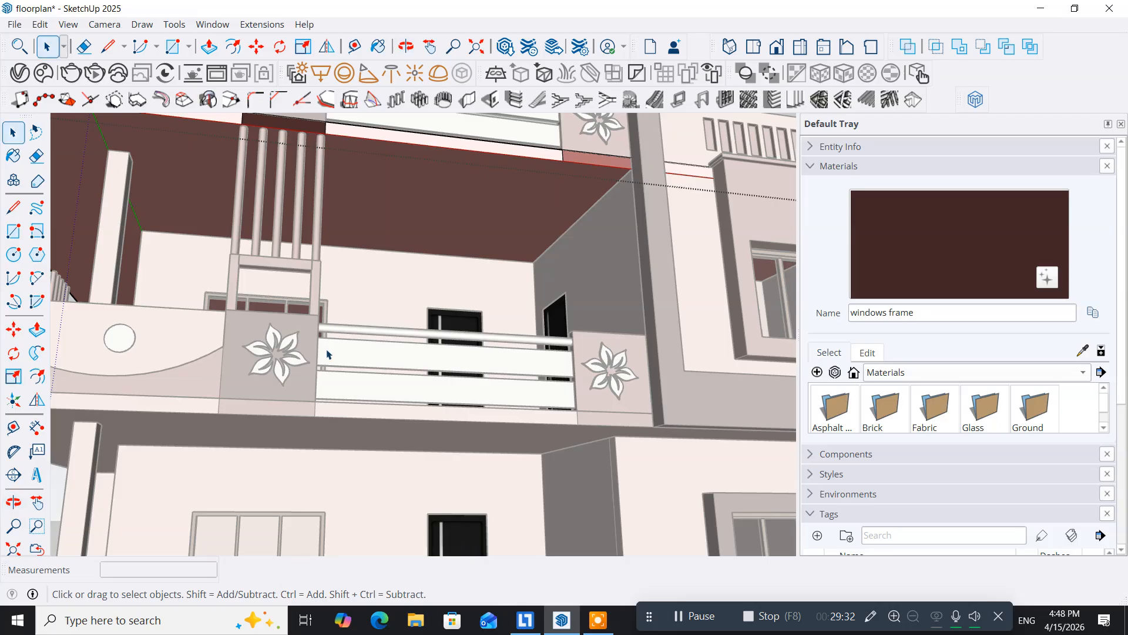
click(278, 412)
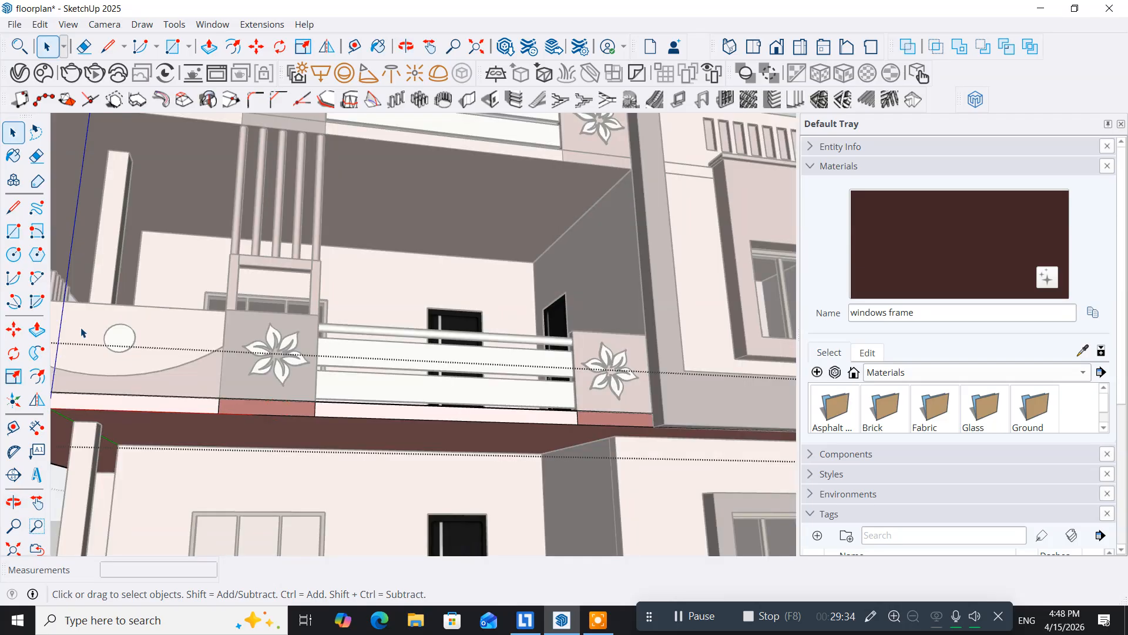
click(14, 156)
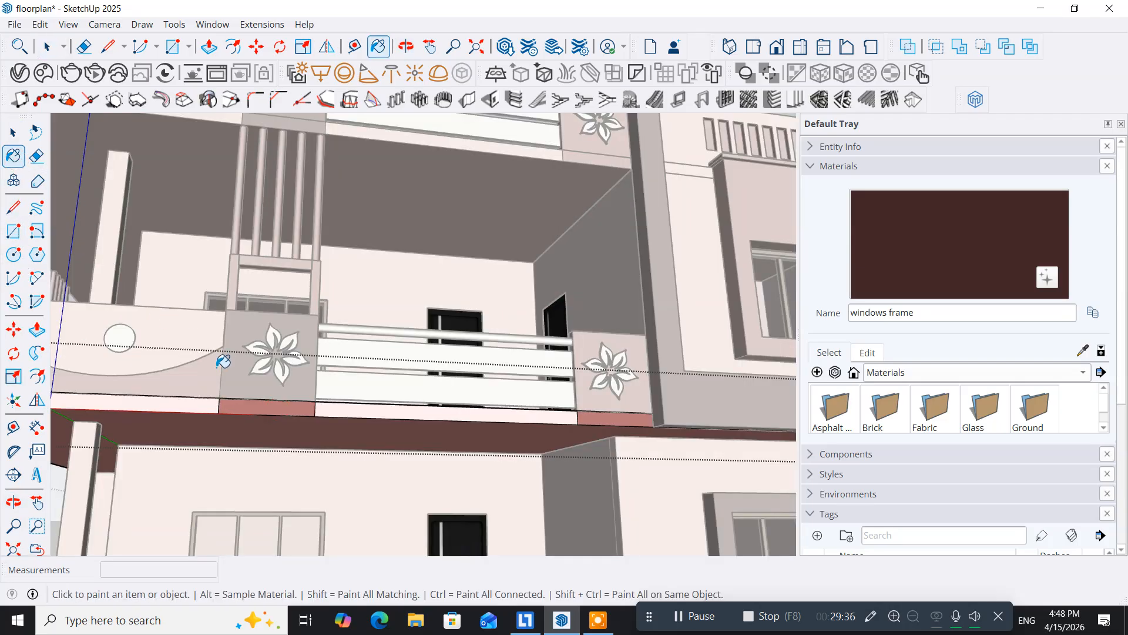
click(272, 406)
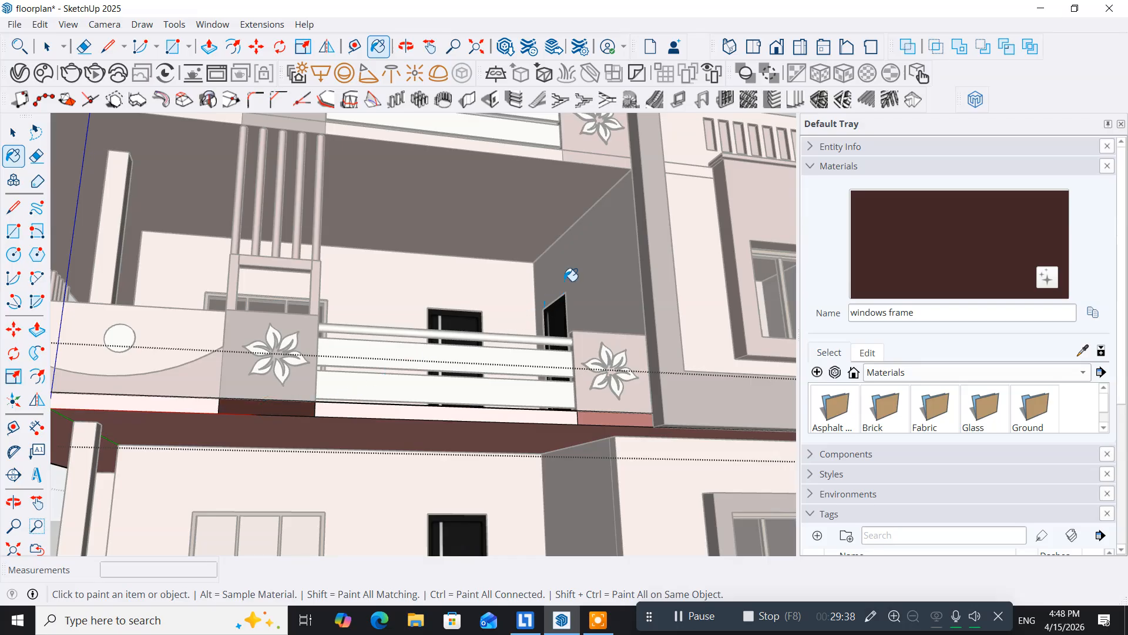
scroll(527, 245, down, 5)
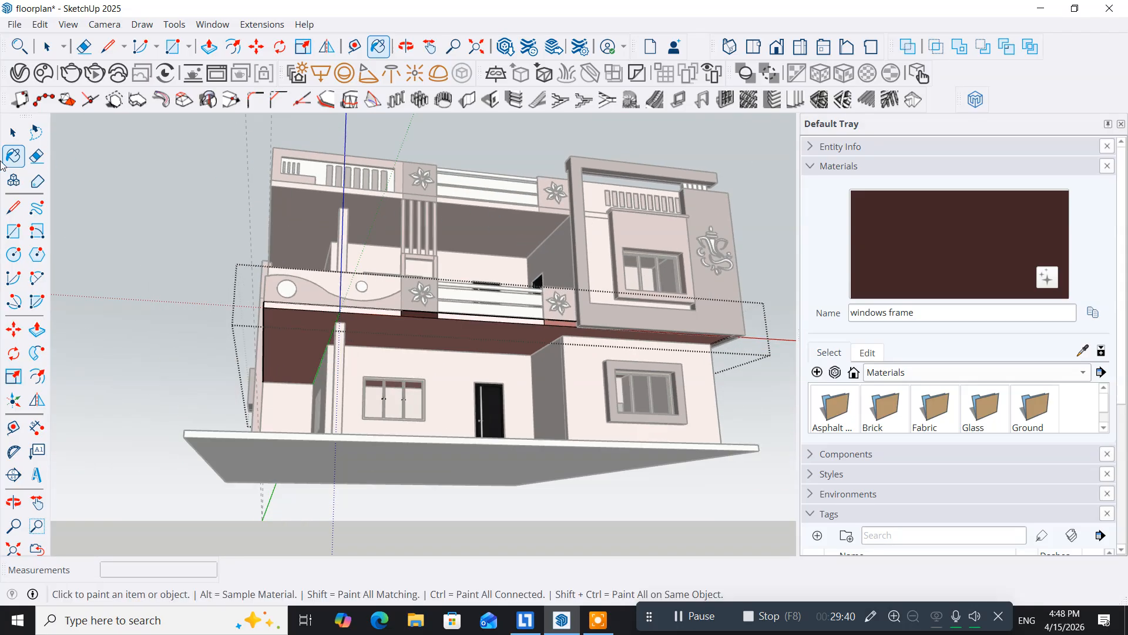
click(13, 132)
click(134, 144)
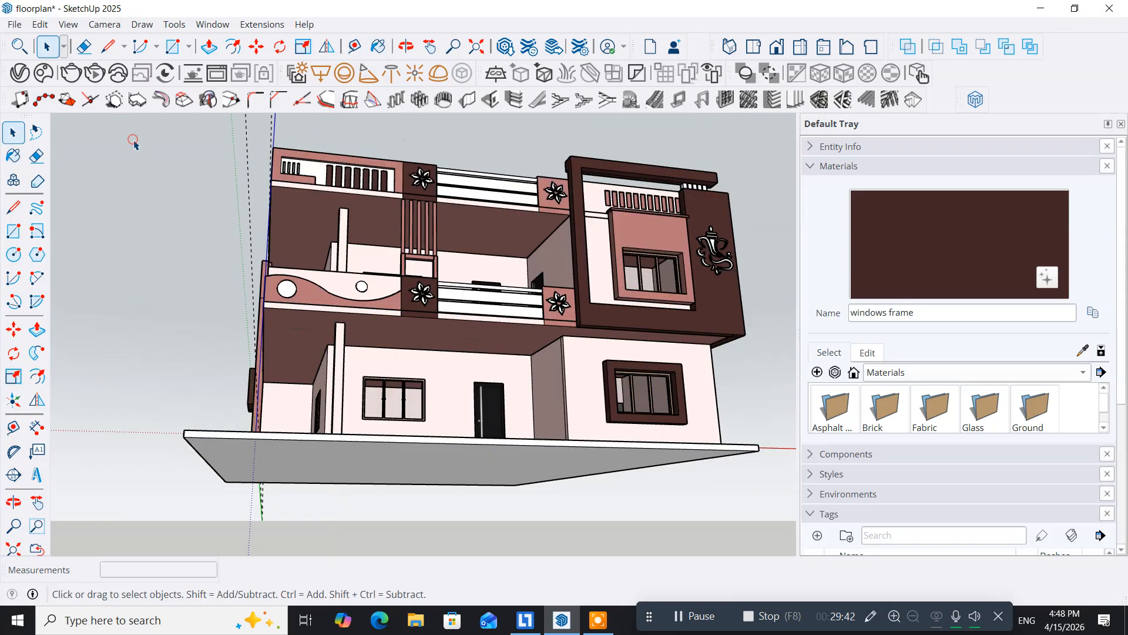
Examine the wavy balcony parapet and the first-floor slab edge beneath it from several angles
middle_drag(242, 271, 396, 332)
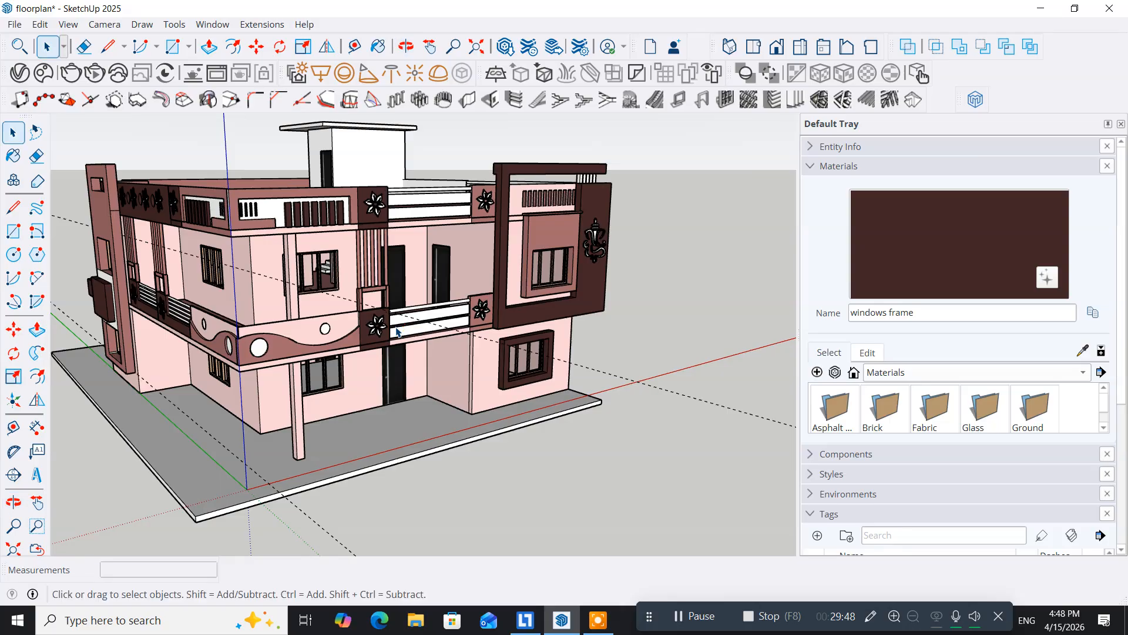
scroll(288, 387, up, 6)
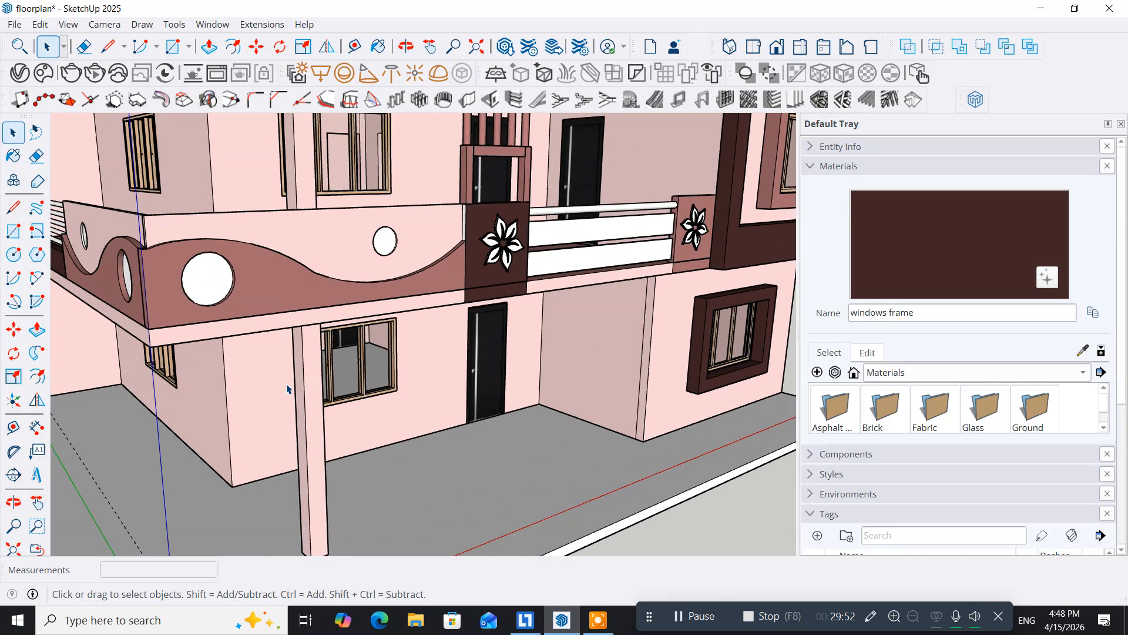
scroll(352, 315, up, 2)
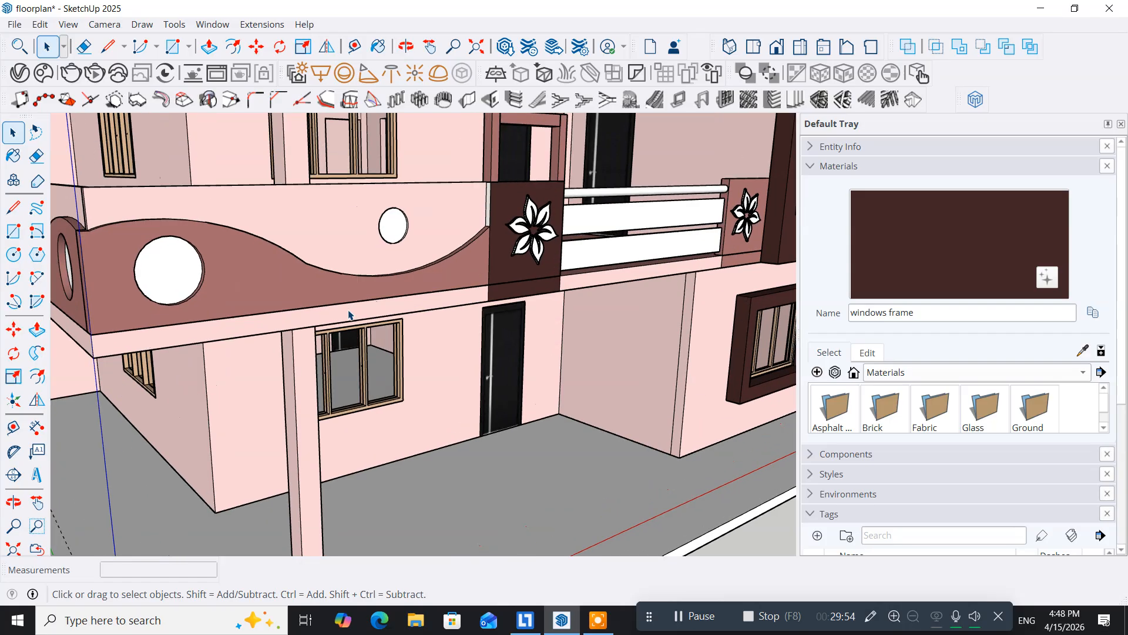
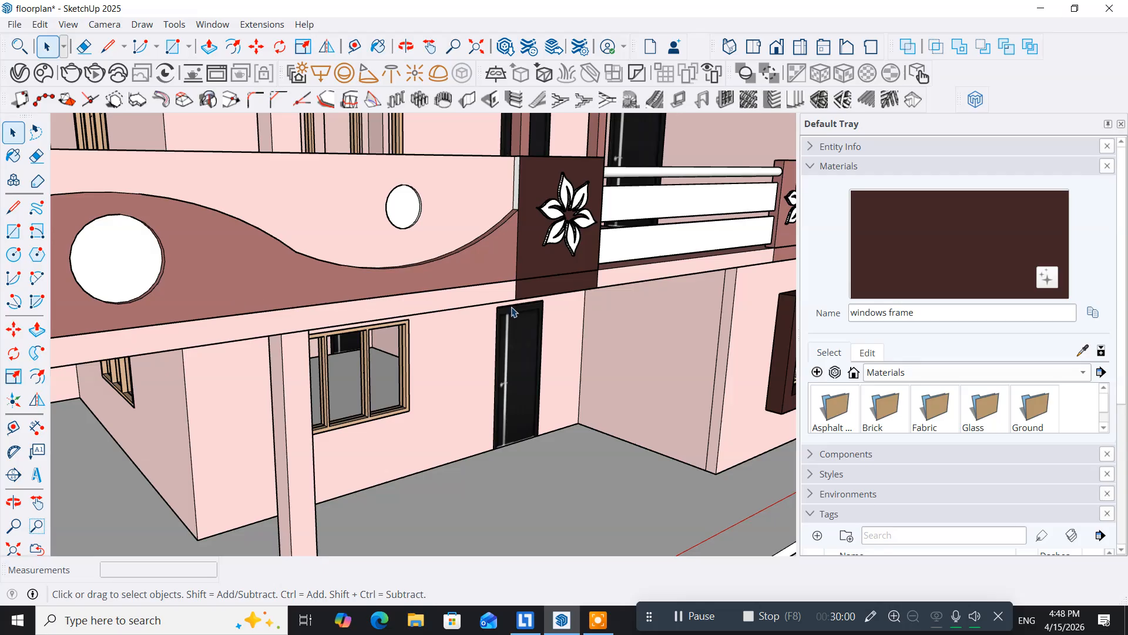
middle_drag(511, 313, 353, 313)
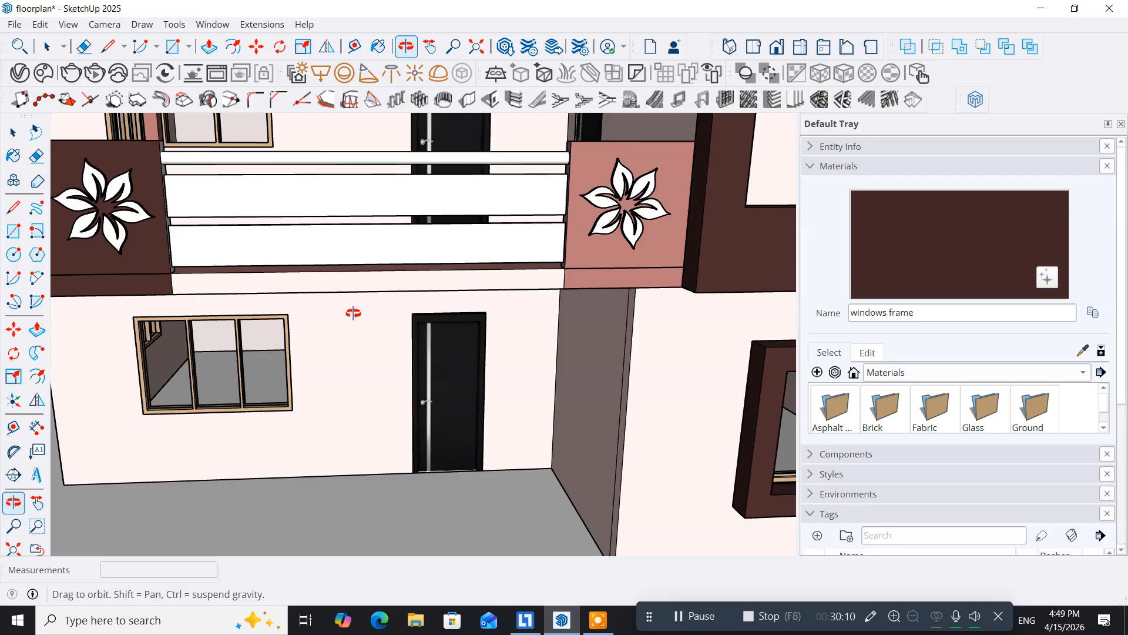
drag(353, 312, 502, 306)
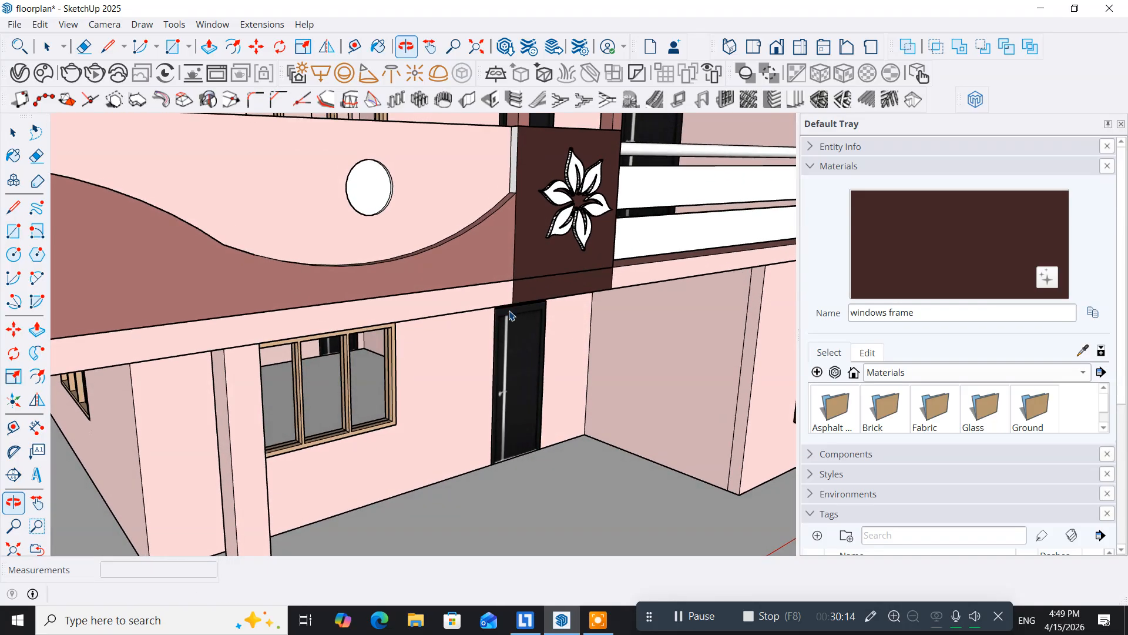
key(space)
scroll(337, 345, down, 5)
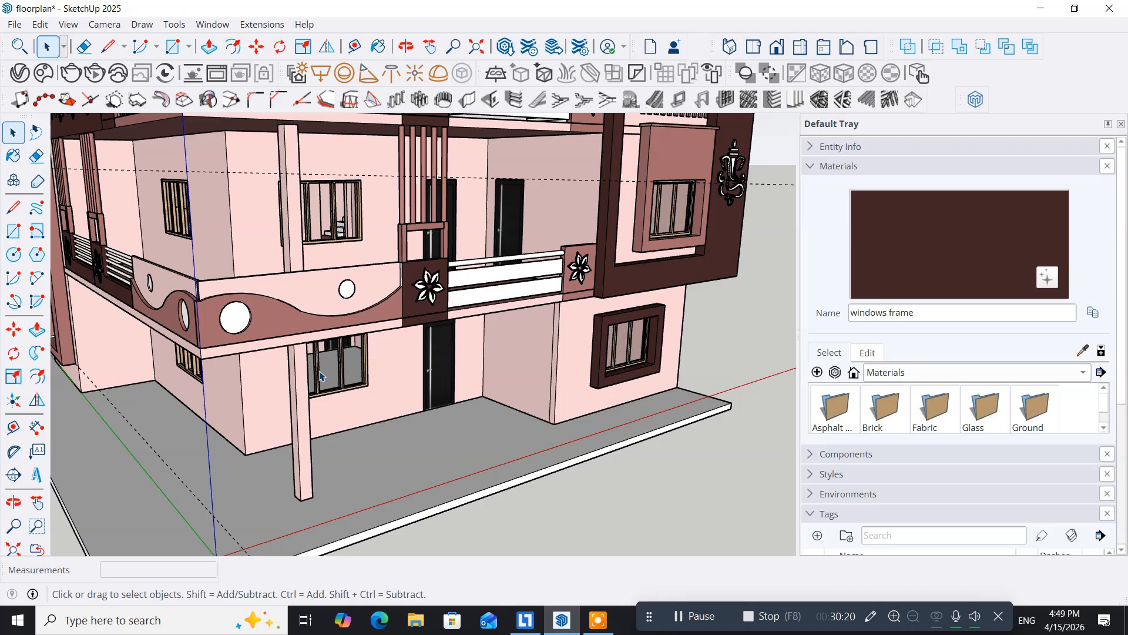
scroll(265, 347, up, 5)
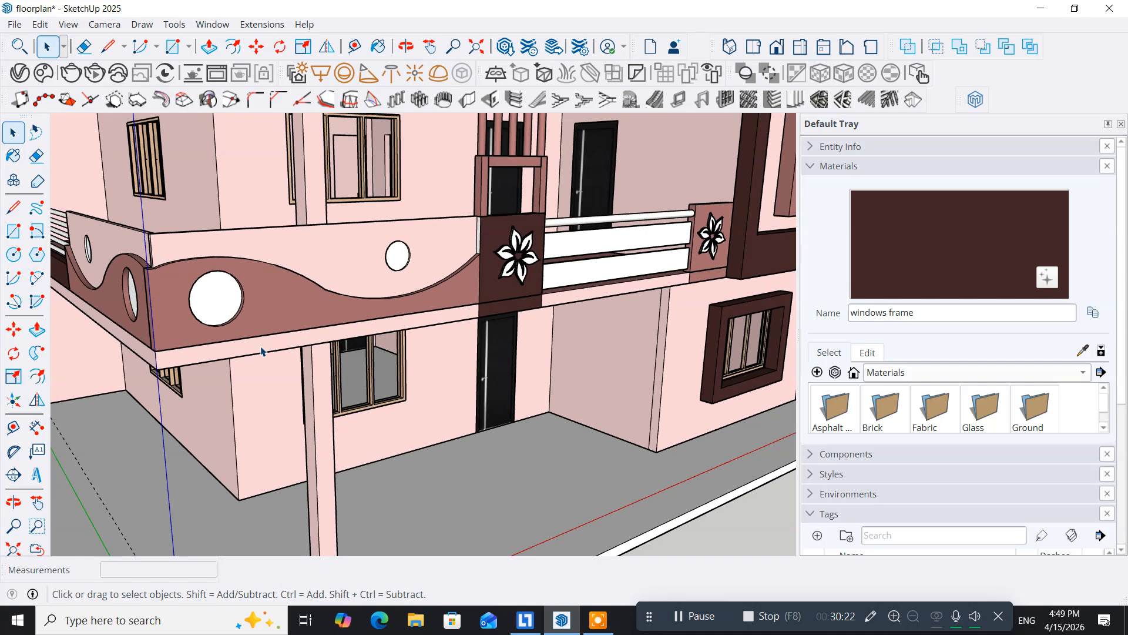
double_click(260, 352)
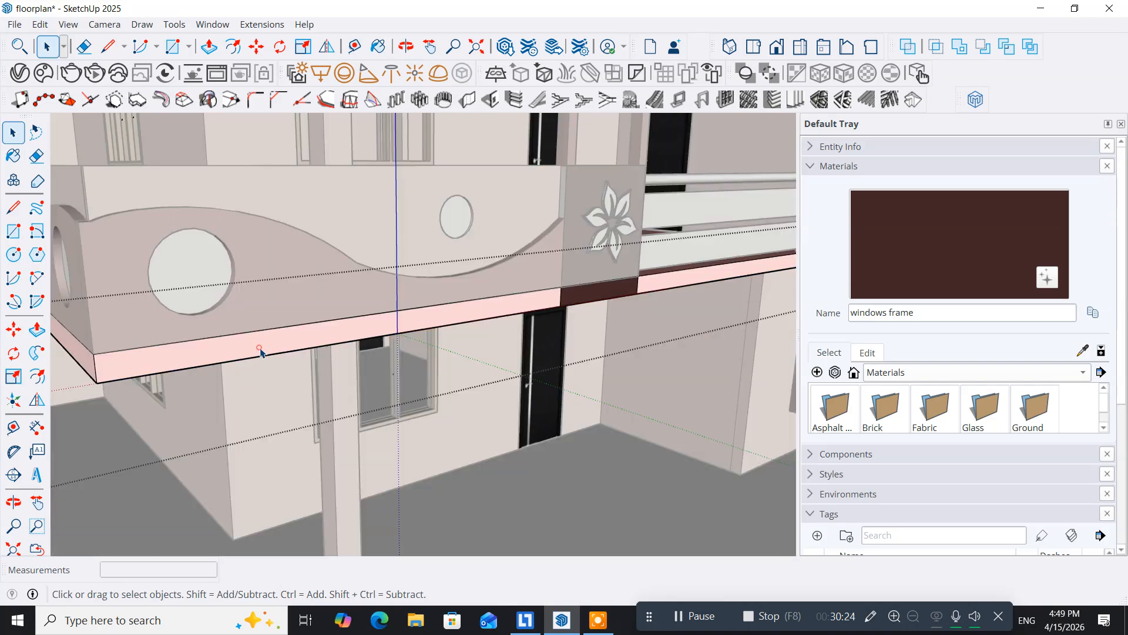
scroll(253, 384, down, 5)
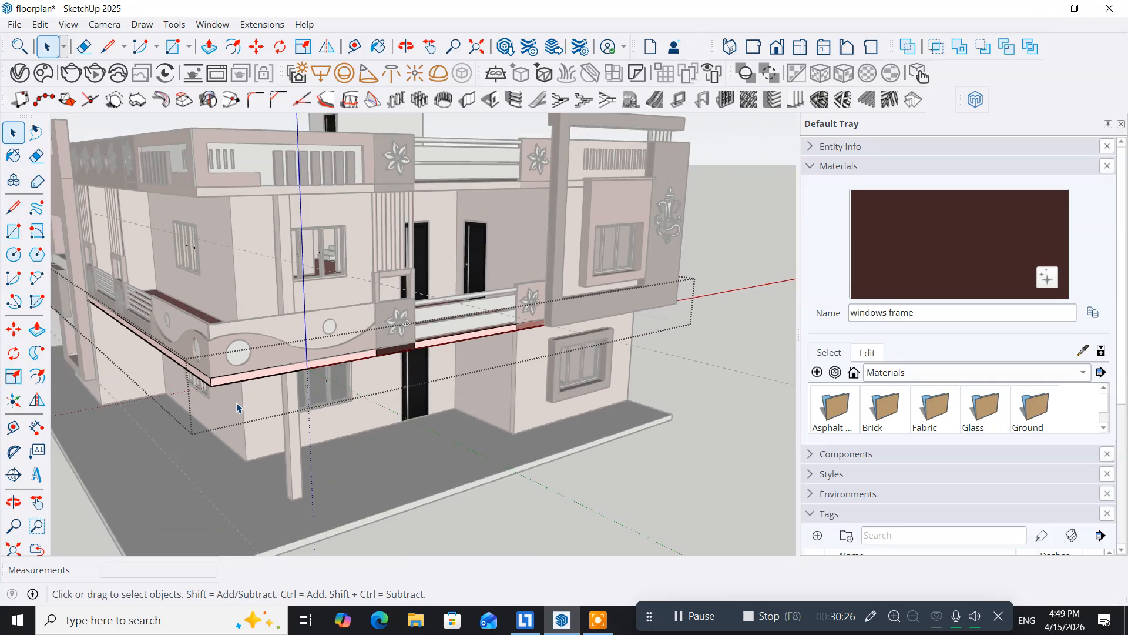
click(599, 506)
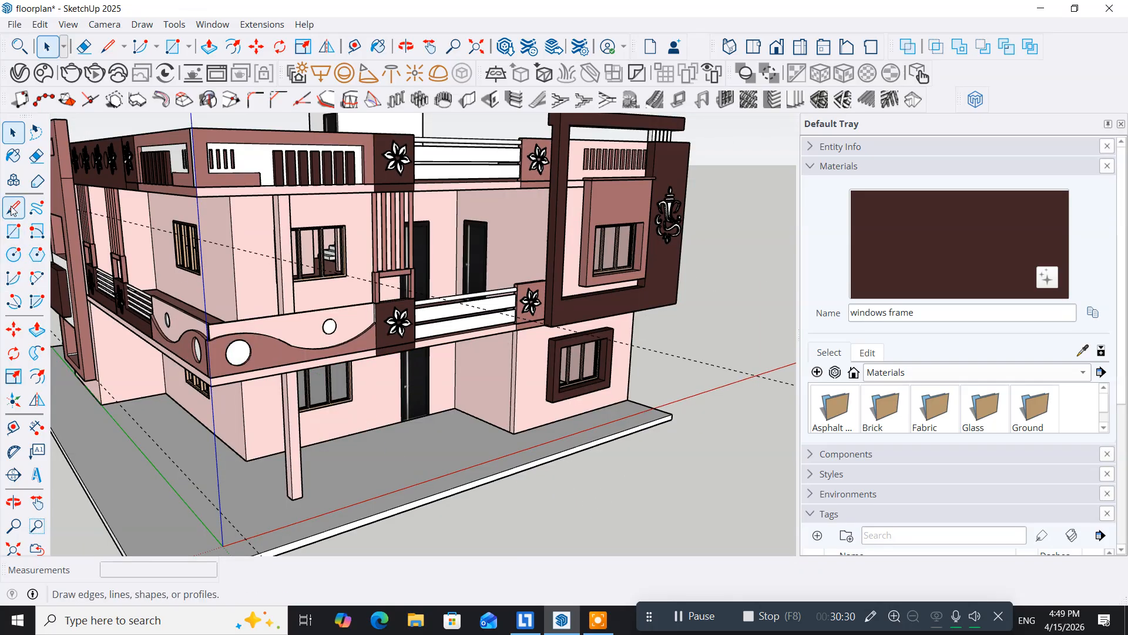
Sample the elevationparts material from the wavy lower band of the first-floor balcony parapet
click(14, 160)
scroll(289, 360, up, 3)
scroll(288, 360, up, 2)
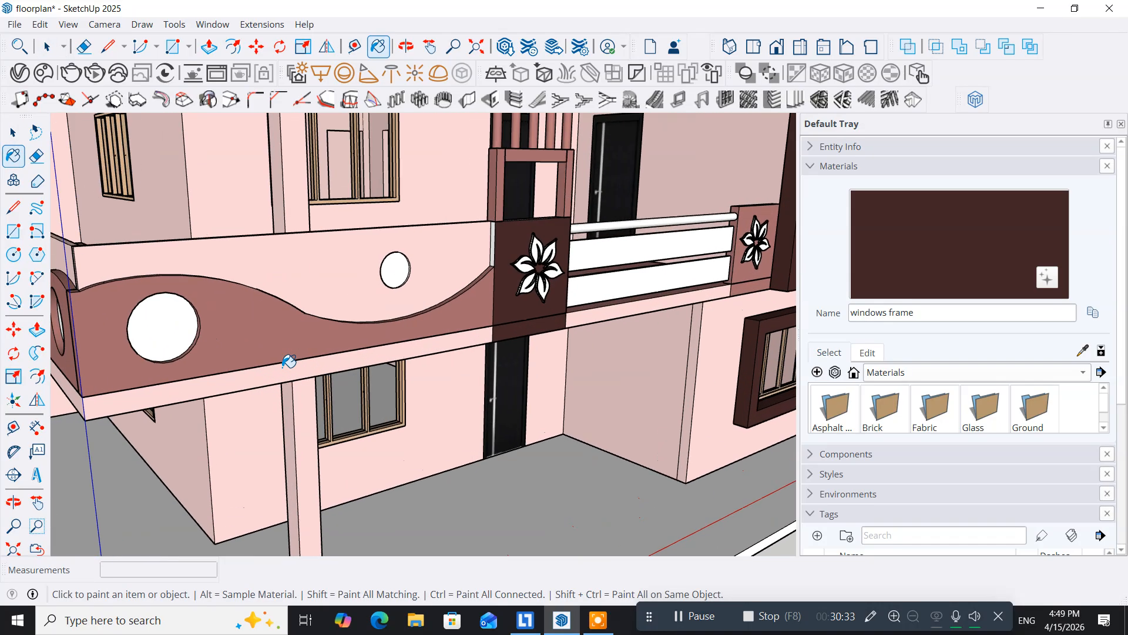
click(264, 341)
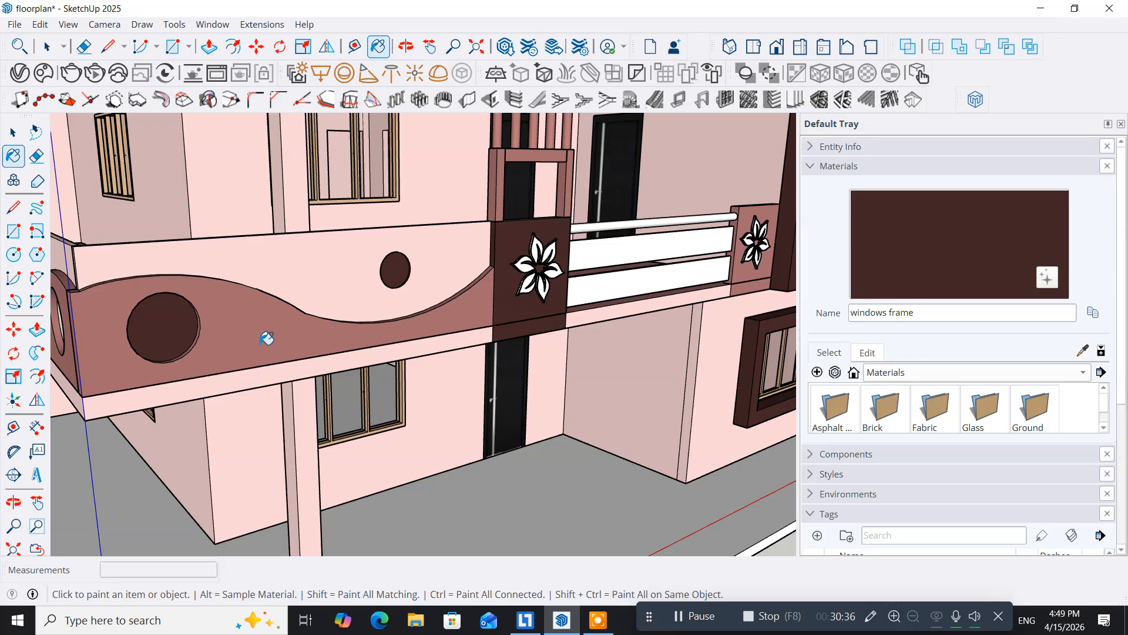
key(ctrl+z)
alt+click(259, 343)
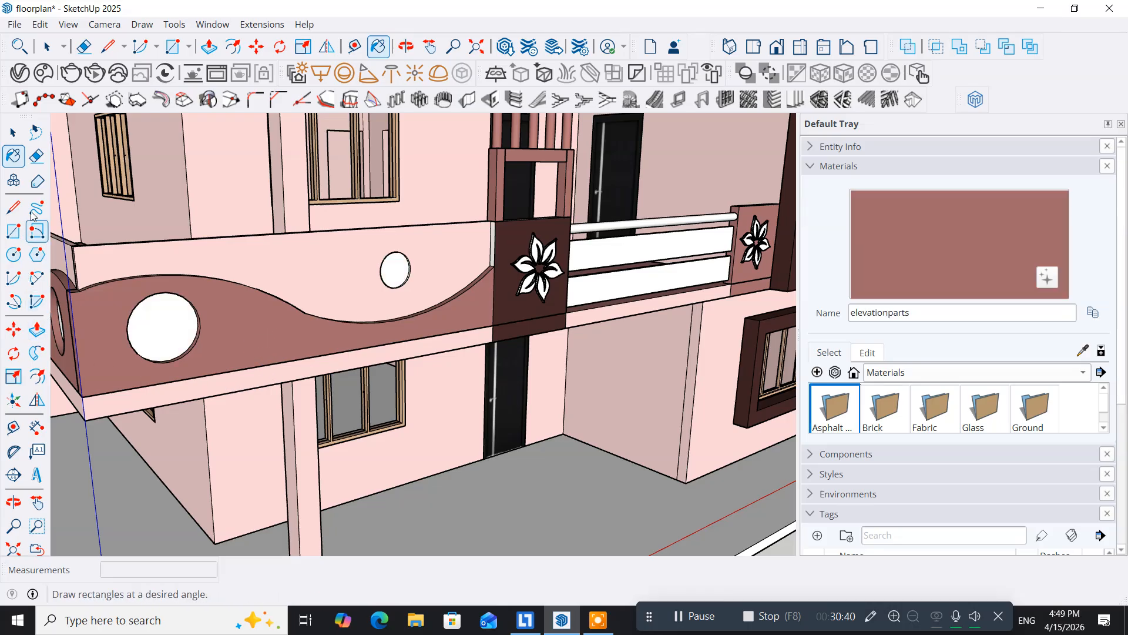
Open the first-floor slab group and paint the front edge section beneath the wavy parapet with elevationparts
click(13, 133)
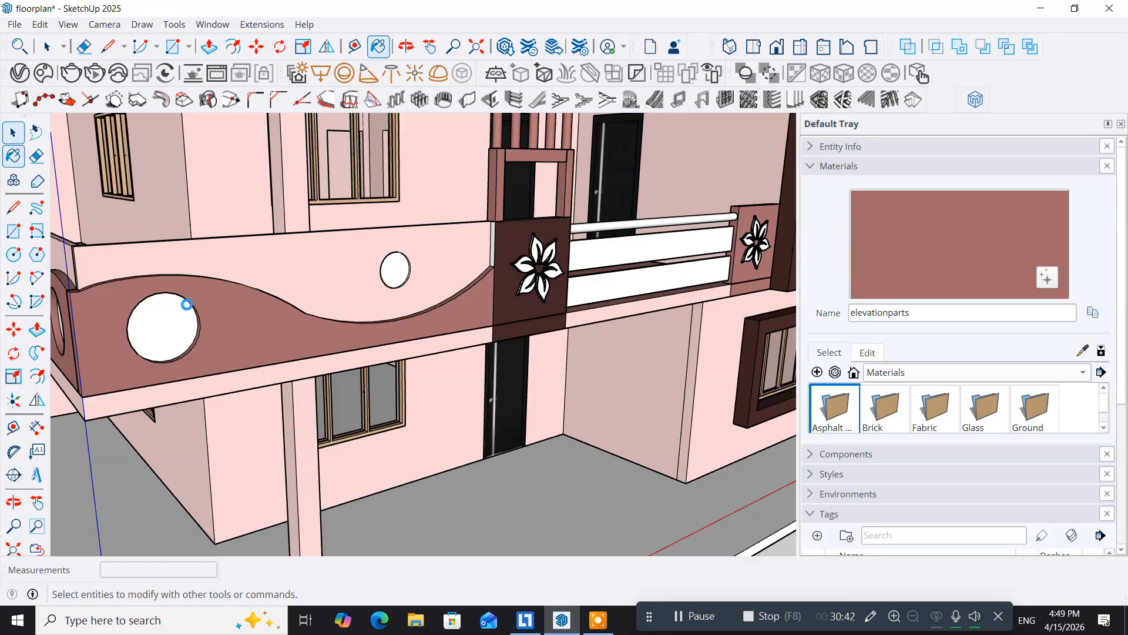
click(267, 380)
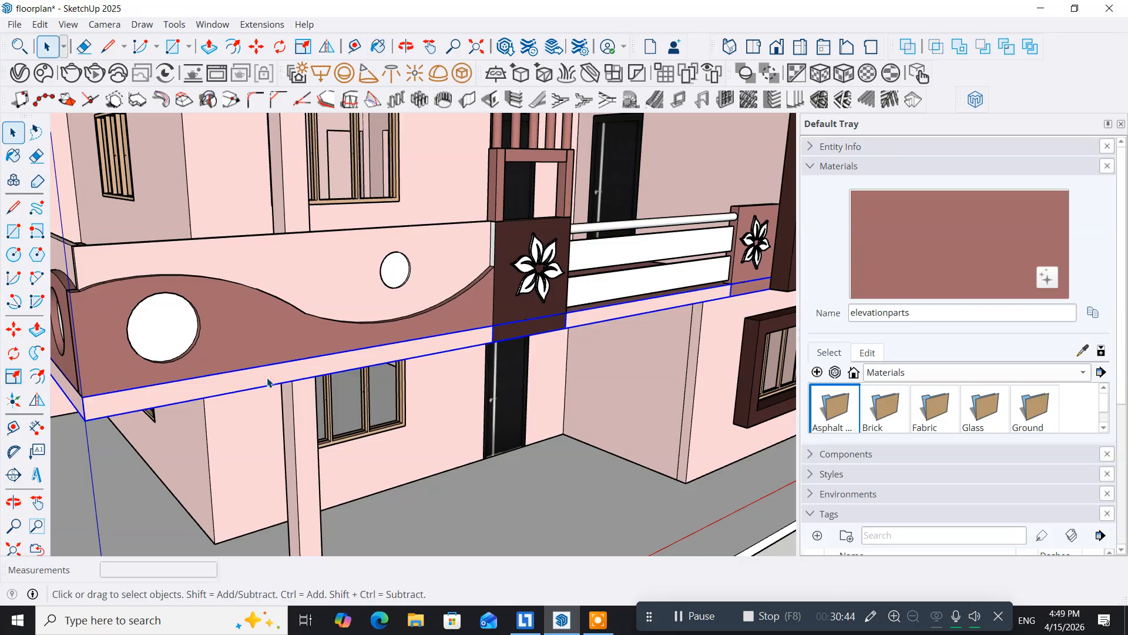
double_click(267, 381)
click(267, 380)
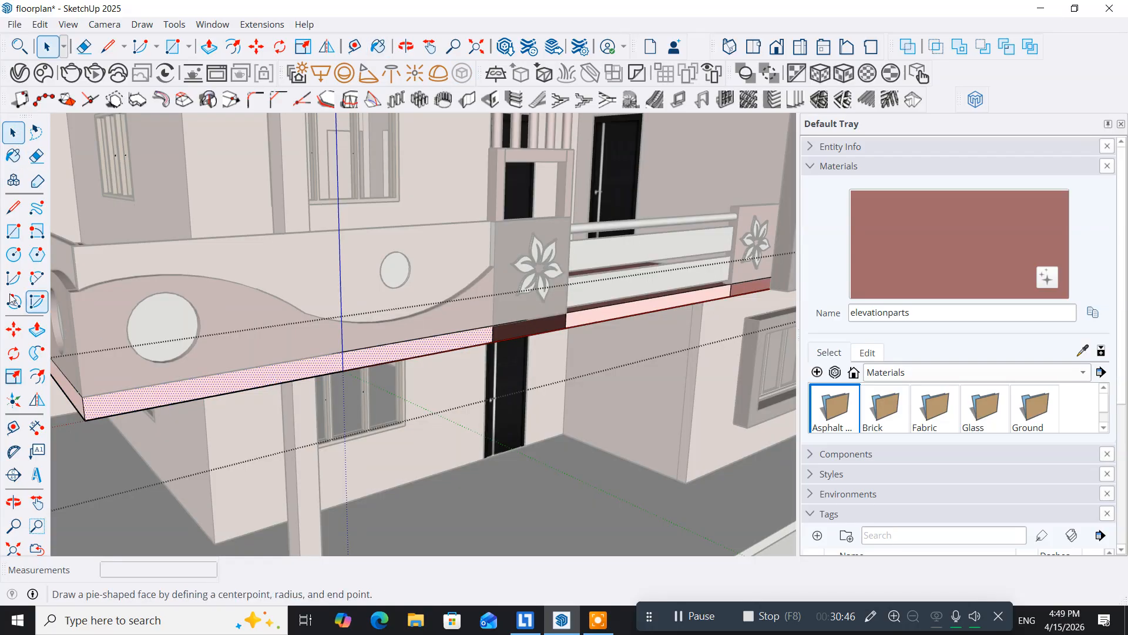
click(13, 156)
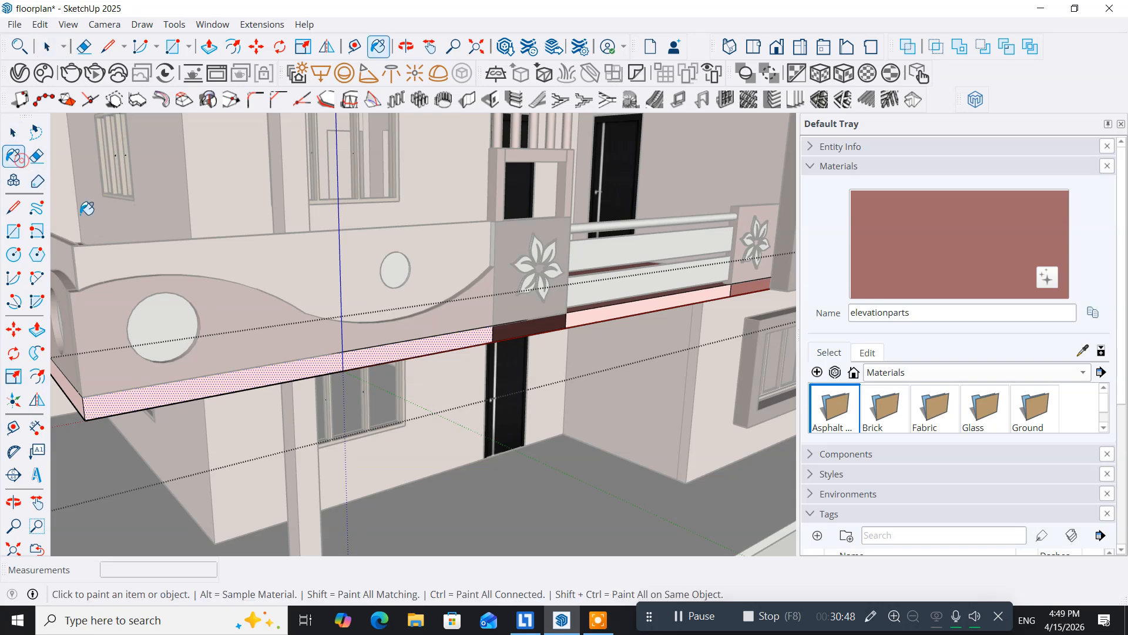
click(236, 373)
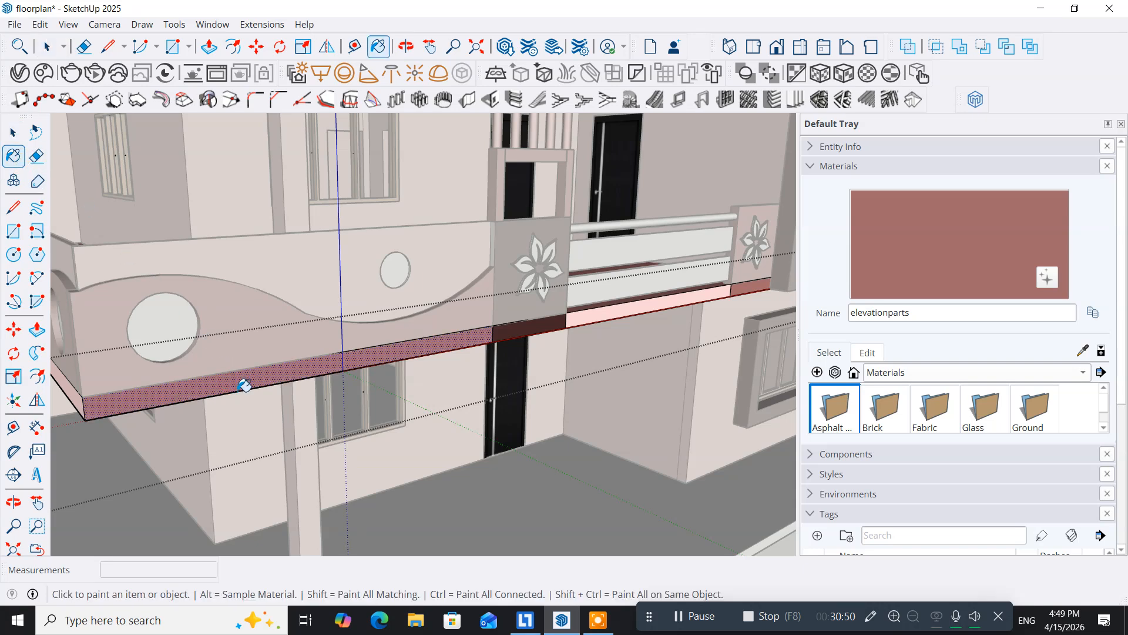
Split the first-floor slab's side edge with a 6" vertical line at the end of the wavy parapet
click(13, 132)
scroll(207, 400, down, 3)
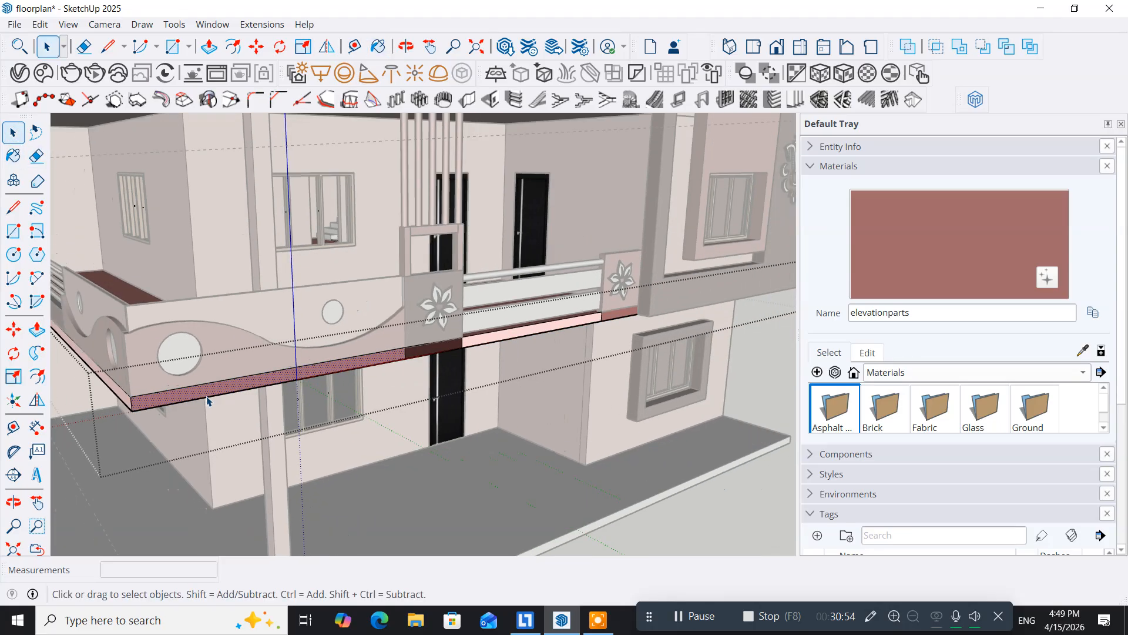
middle_drag(187, 437, 418, 370)
scroll(472, 363, up, 4)
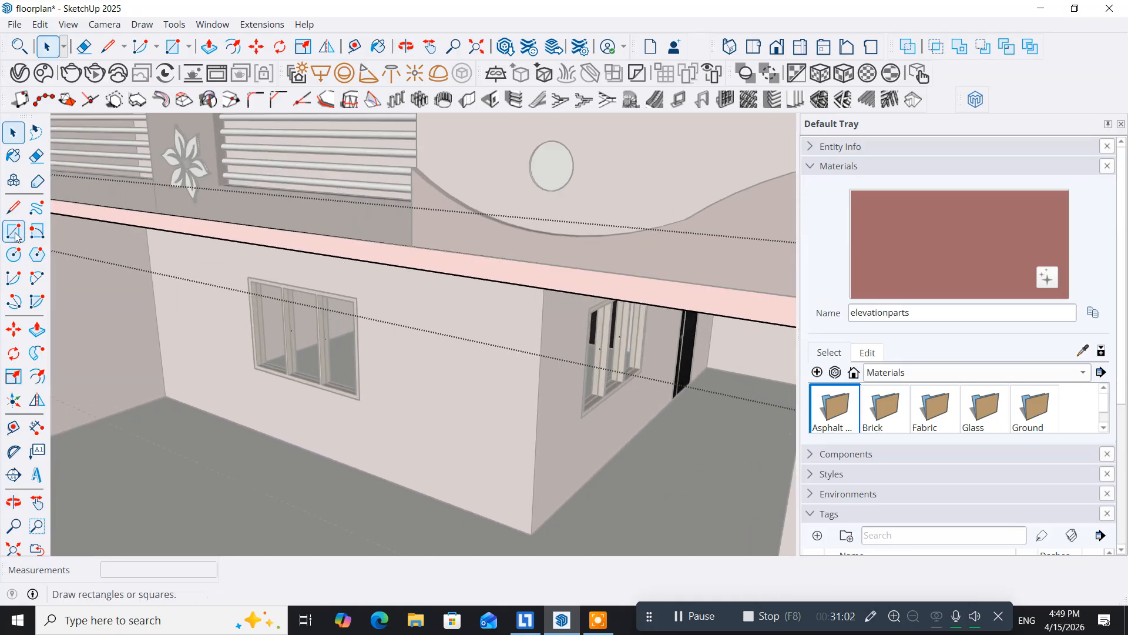
click(14, 206)
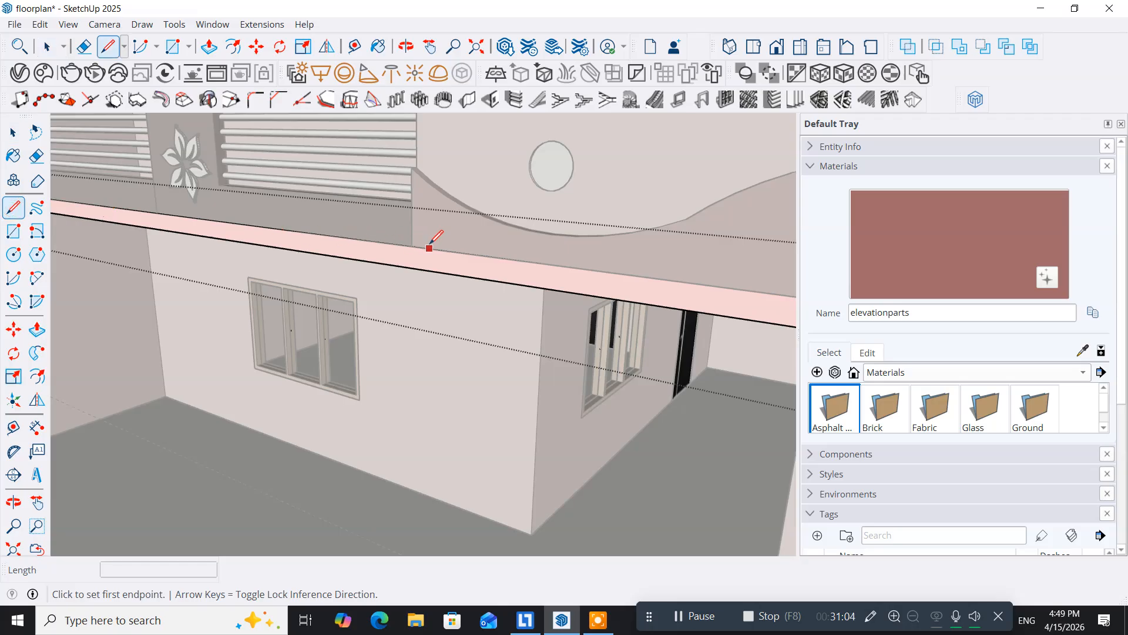
click(412, 246)
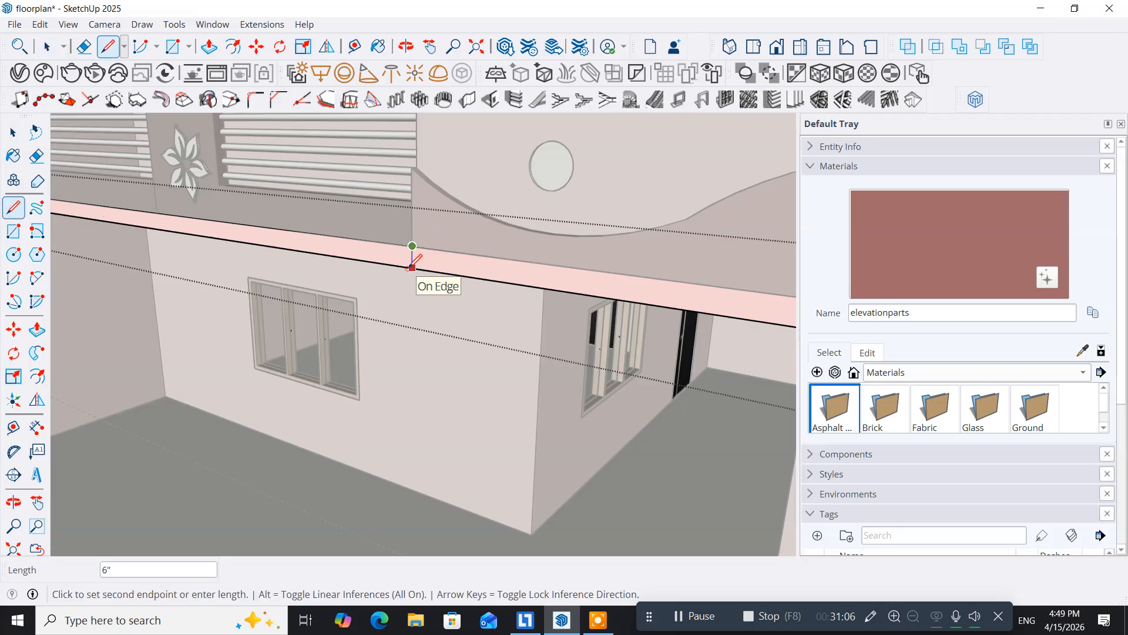
click(412, 268)
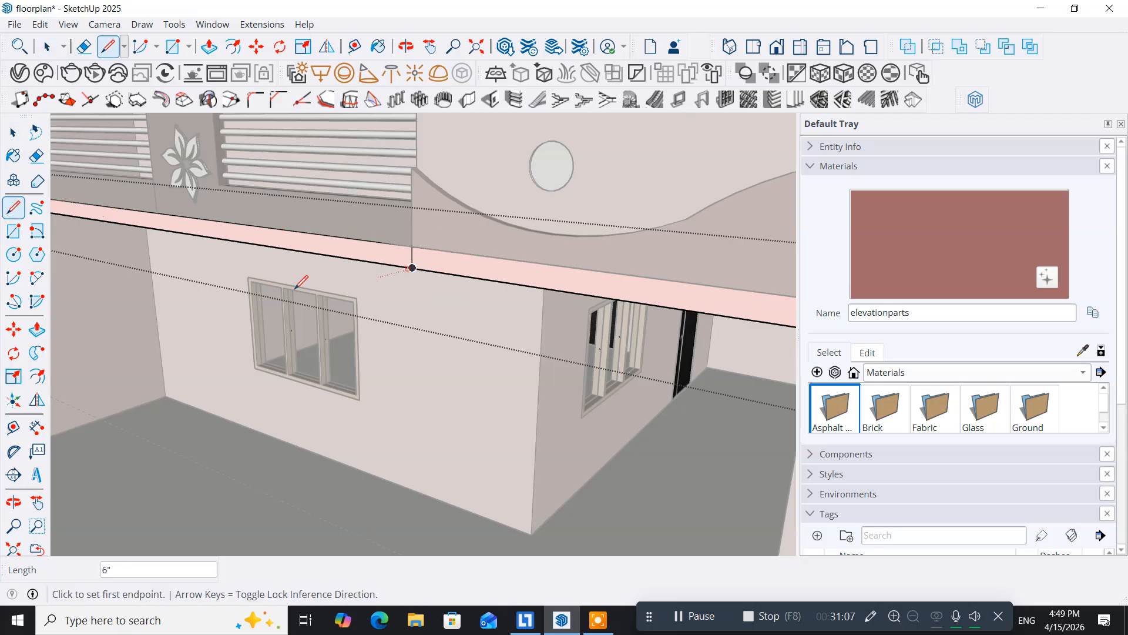
Paint the side slab-edge section beneath the wavy parapet with elevationparts
click(26, 163)
click(14, 155)
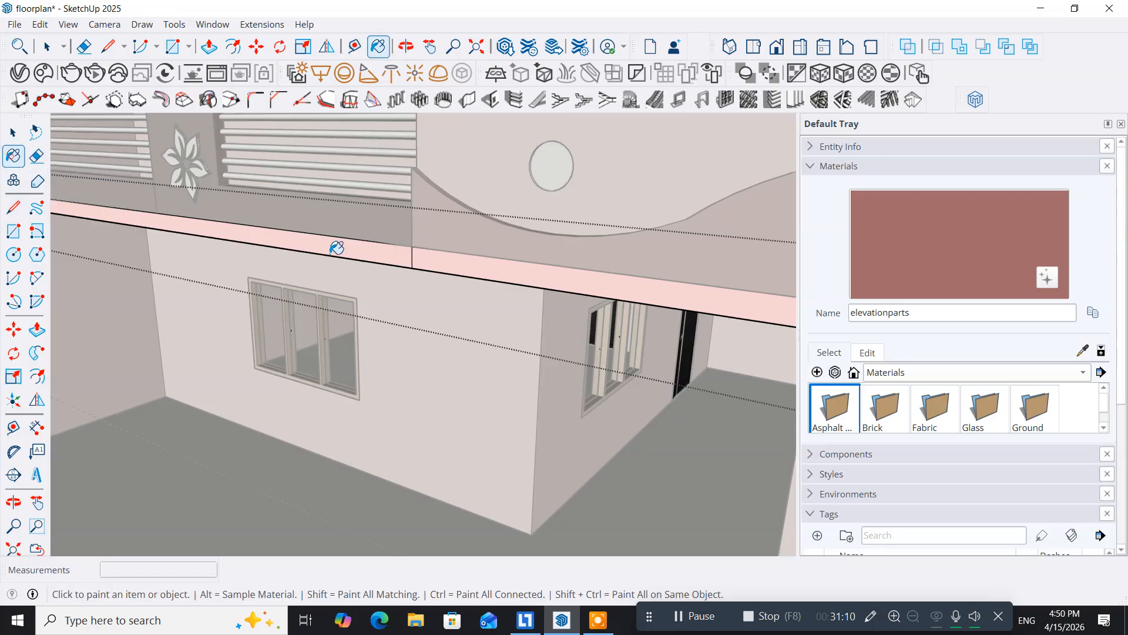
click(486, 255)
scroll(559, 288, down, 5)
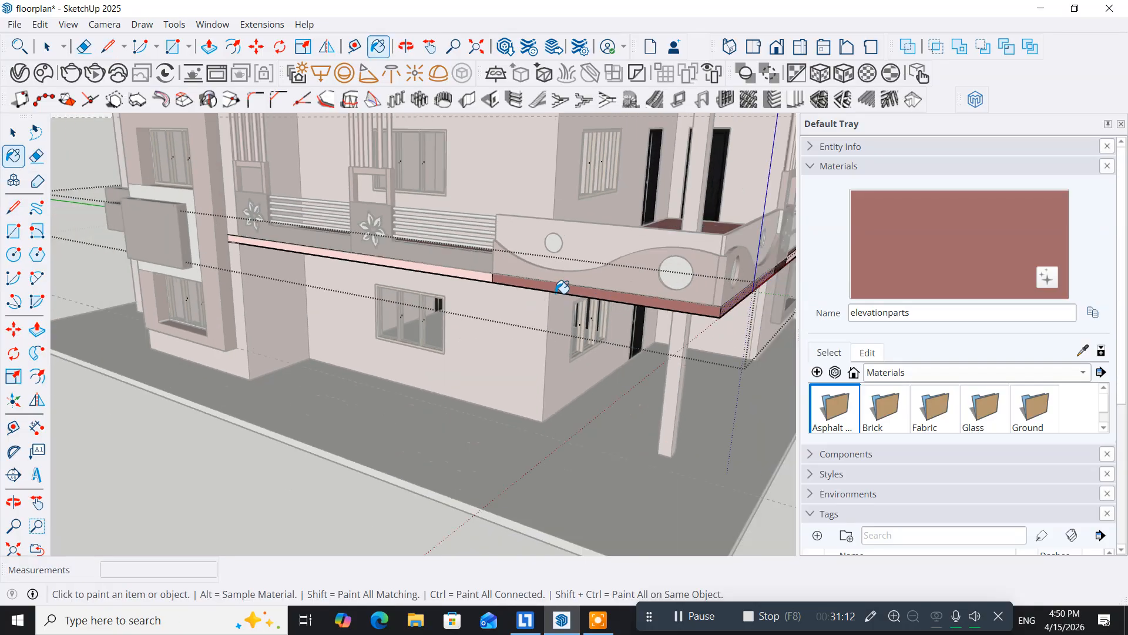
Open the roof slab group and paint the front edge section beneath the corner parapet with elevationparts
scroll(559, 288, down, 3)
key(o)
mouse_move(479, 378)
mouse_down()
mouse_move(414, 391)
mouse_move(410, 406)
mouse_up()
key(b)
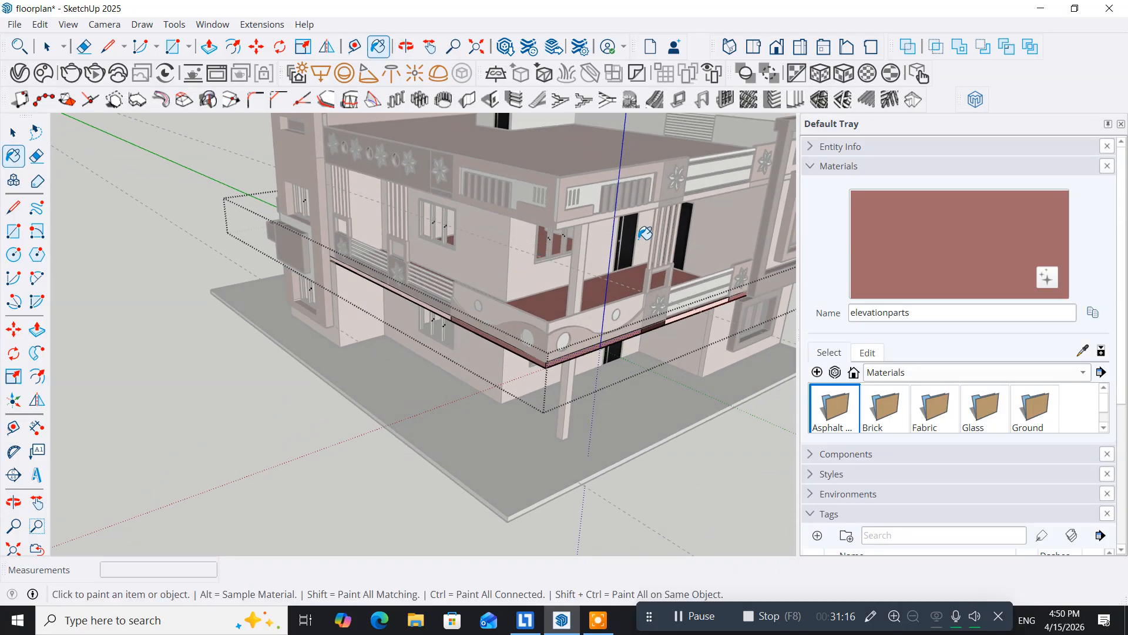
scroll(647, 233, up, 3)
mouse_move(634, 234)
middle_down()
mouse_move(480, 348)
mouse_move(470, 295)
mouse_move(481, 350)
mouse_move(327, 312)
middle_up()
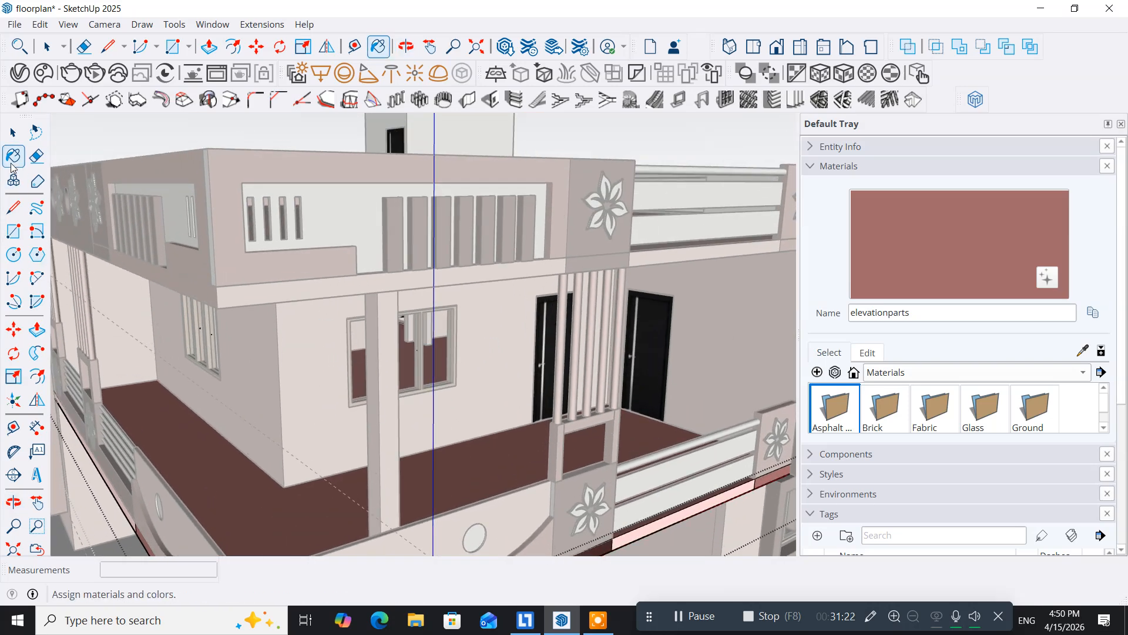
click(13, 133)
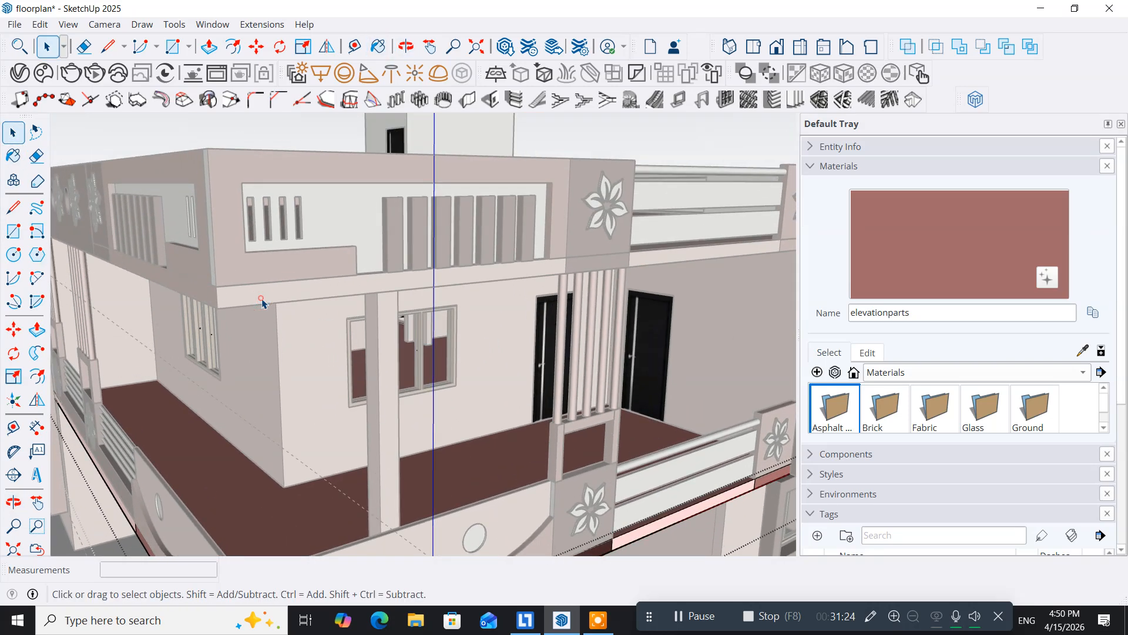
double_click(262, 301)
click(266, 298)
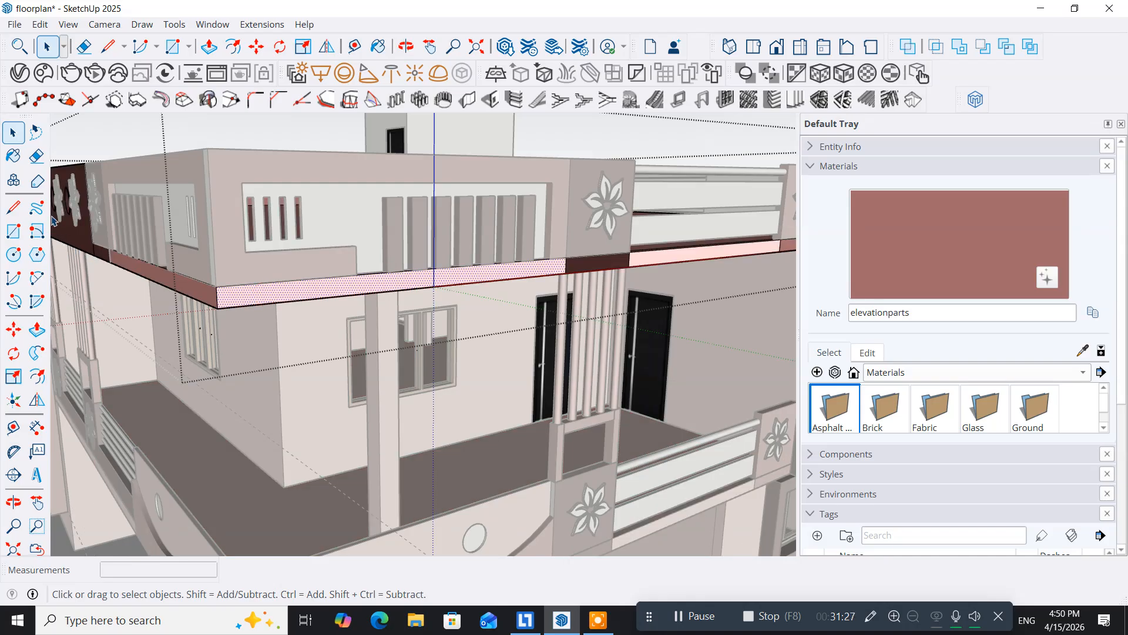
click(13, 155)
click(258, 290)
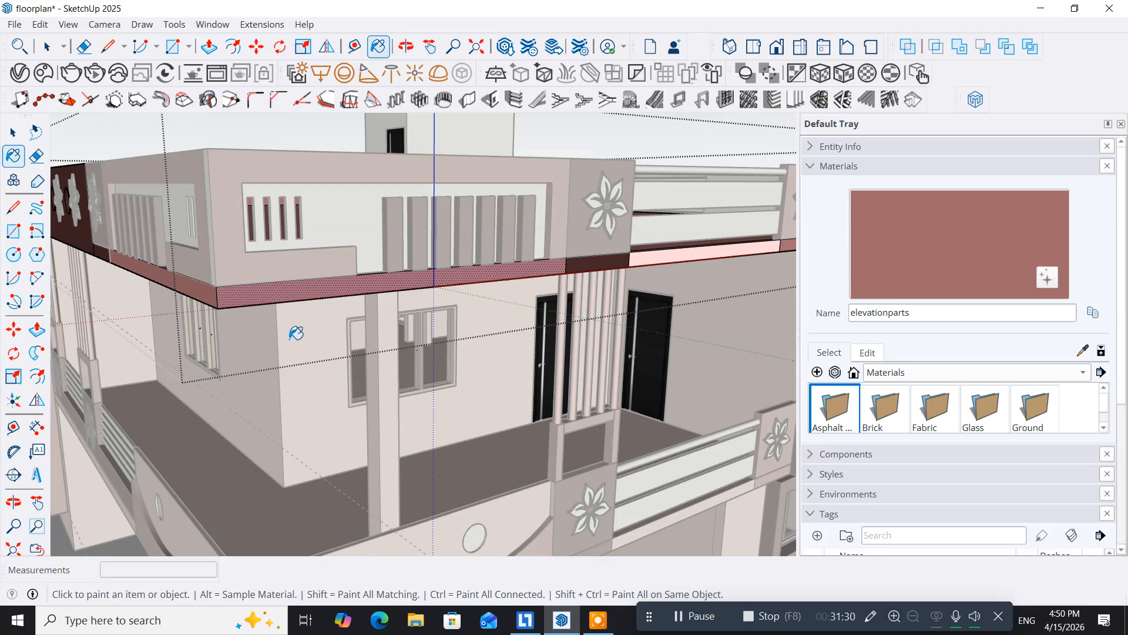
Open the front roof parapet group, paint its white end face at the corner with elevationparts, and exit the group
key(o)
drag(290, 345, 411, 341)
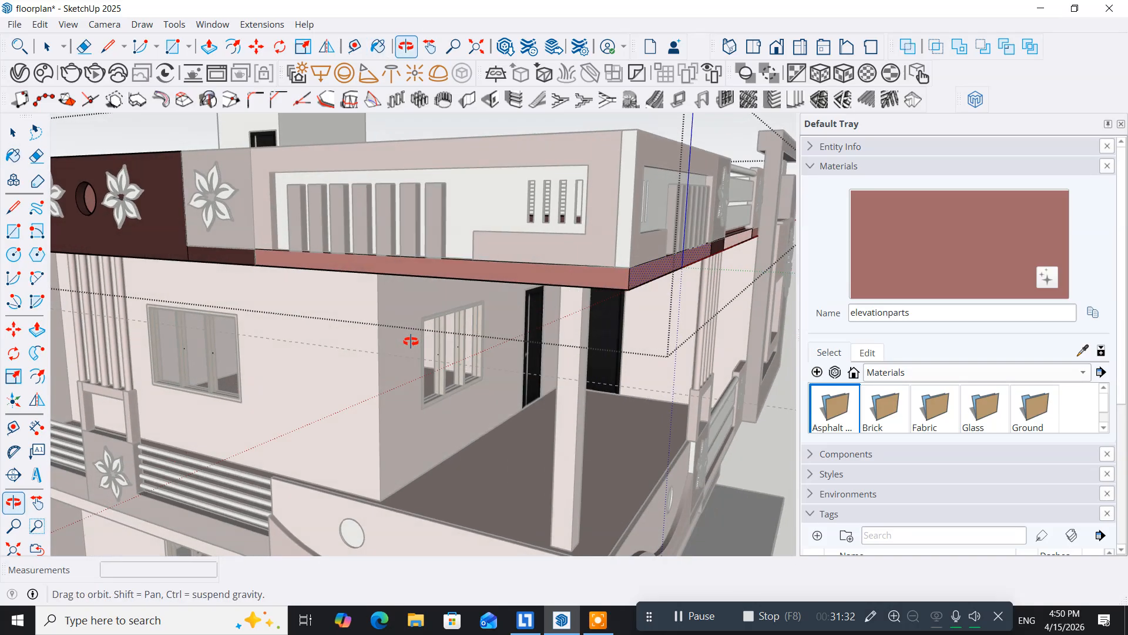
key(b)
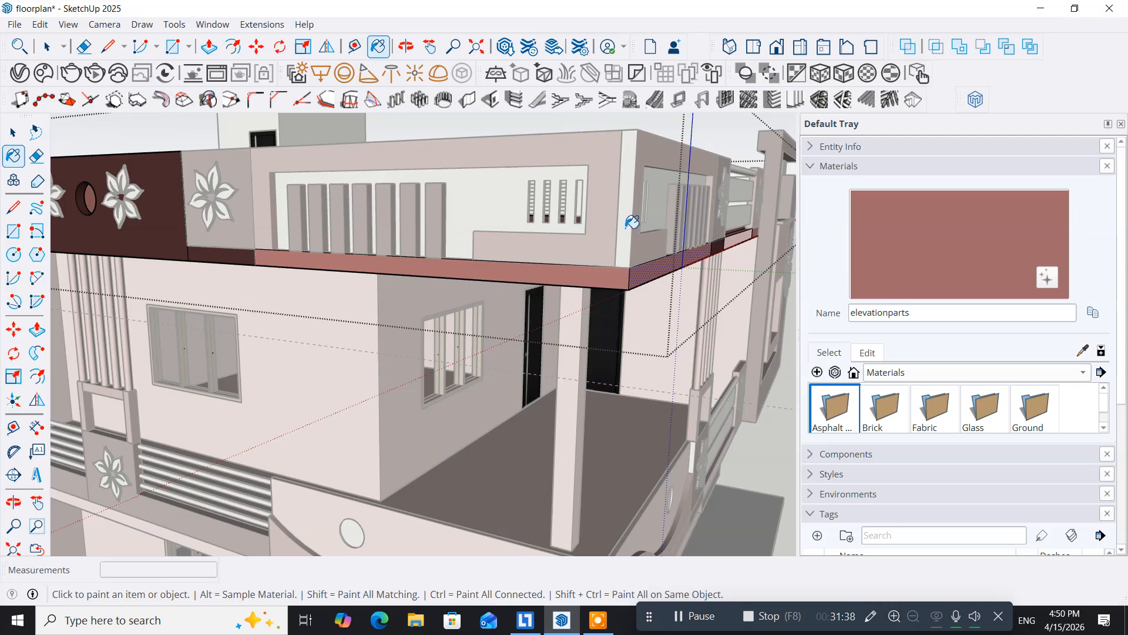
click(13, 132)
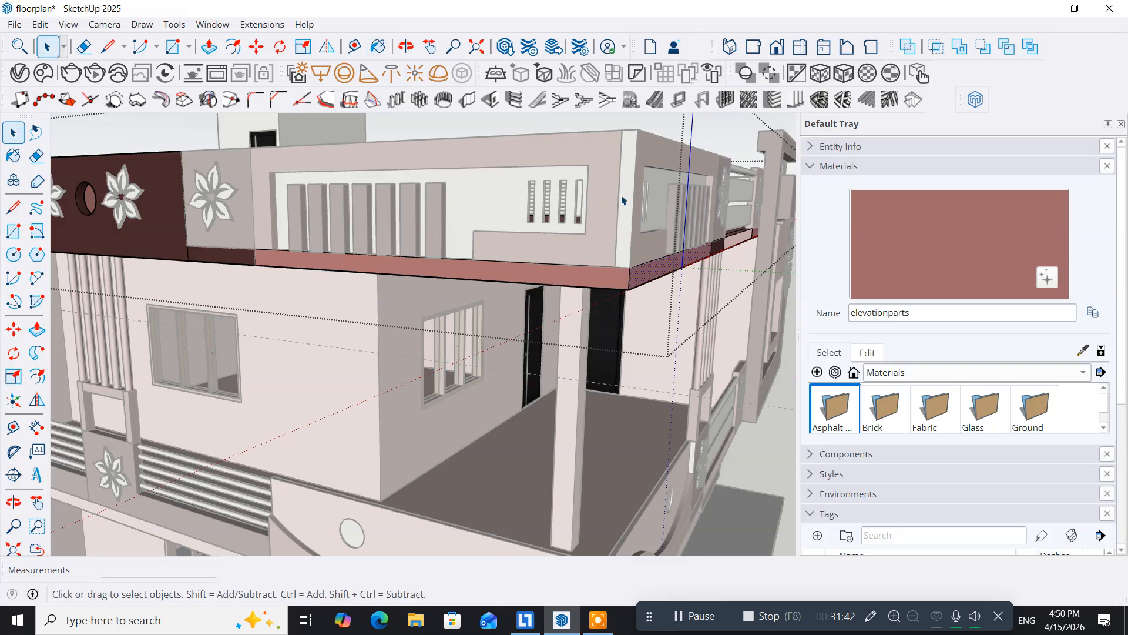
key(ctrl+z)
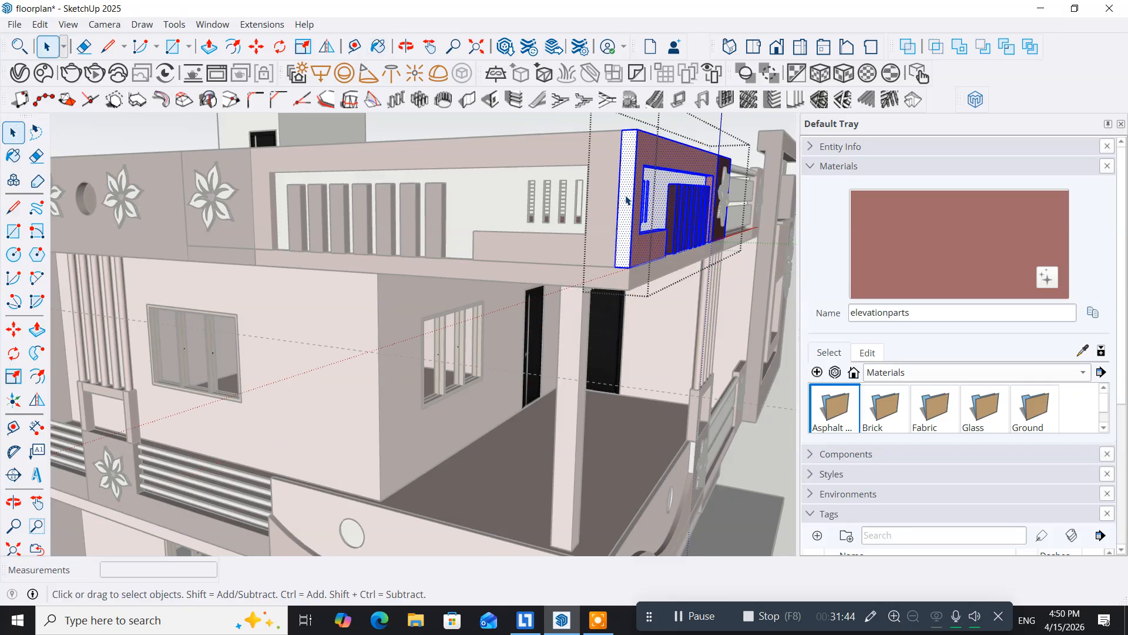
key(Escape)
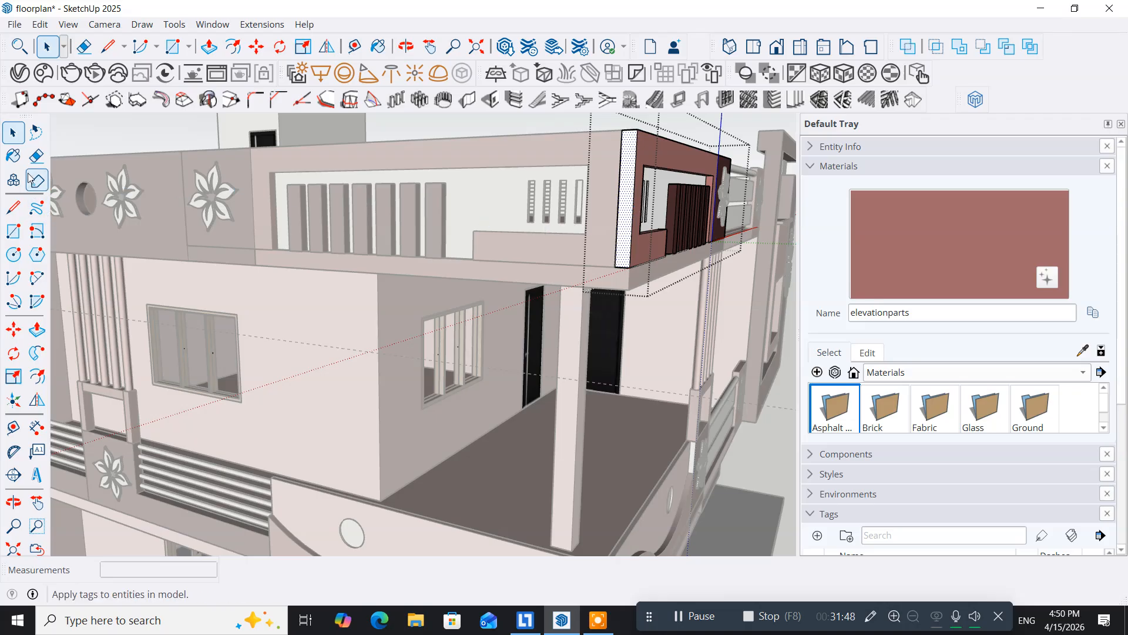
click(13, 156)
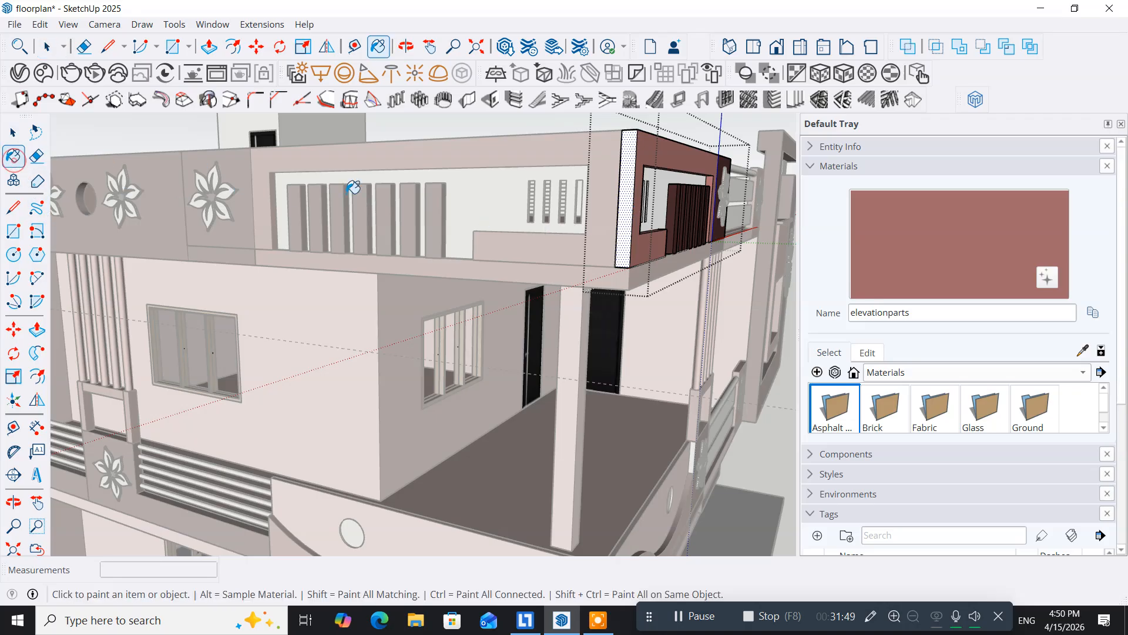
click(628, 196)
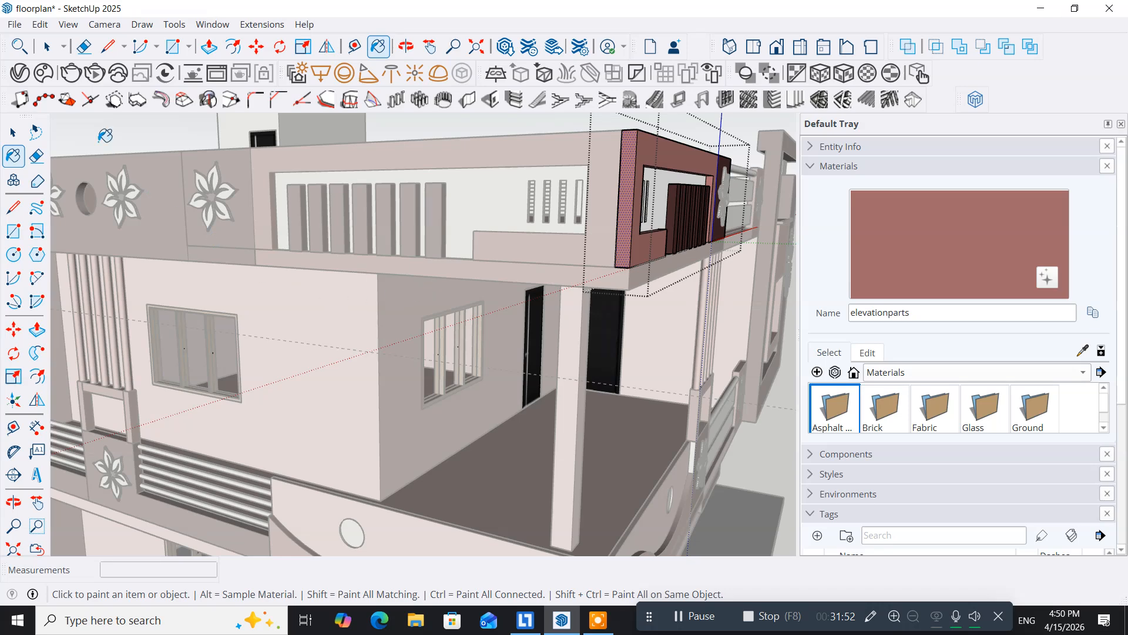
click(19, 134)
click(189, 124)
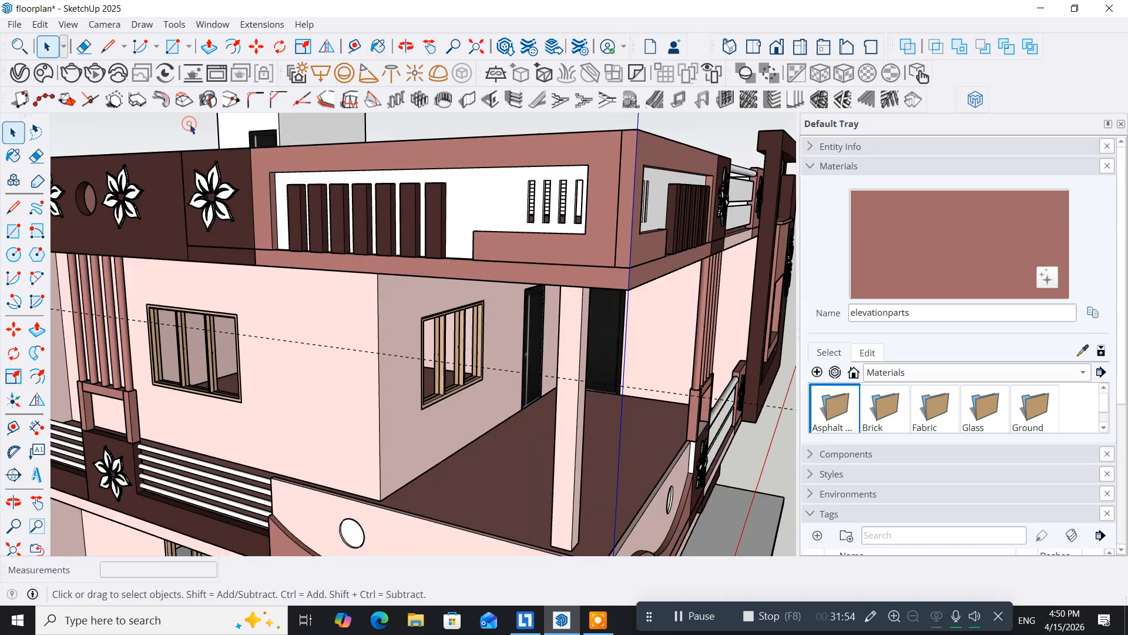
Sample the Wallcolor material from the upper-floor wall beside the balcony window
scroll(454, 330, down, 2)
mouse_move(455, 330)
middle_down()
mouse_move(261, 289)
mouse_move(205, 304)
mouse_move(182, 300)
mouse_move(223, 297)
mouse_move(131, 298)
mouse_move(359, 327)
middle_up()
scroll(394, 282, up, 6)
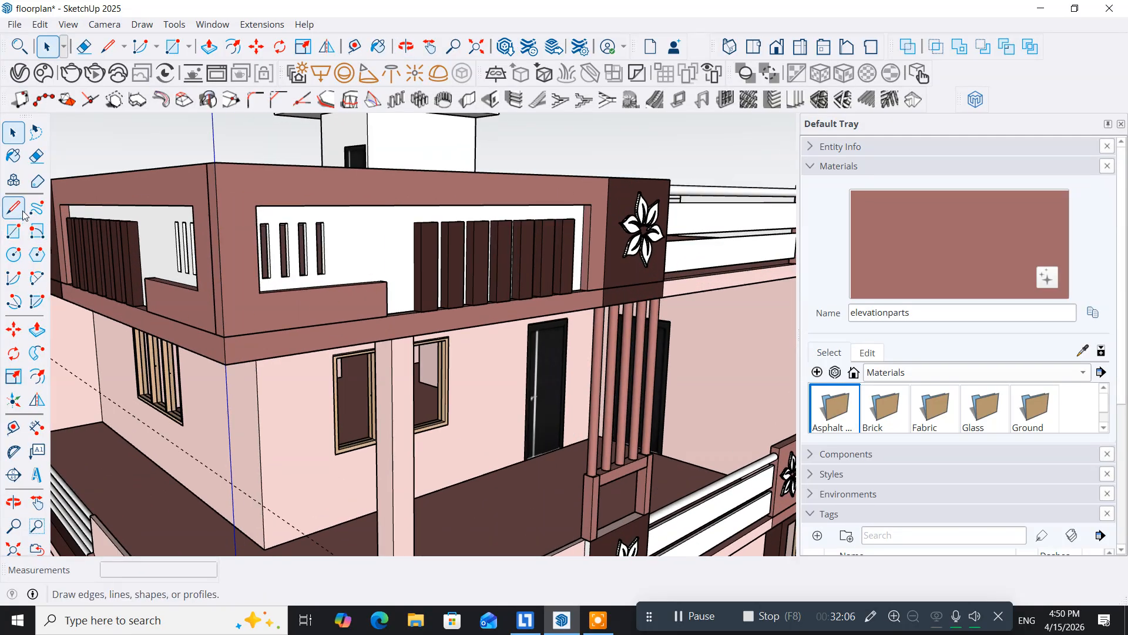
click(13, 156)
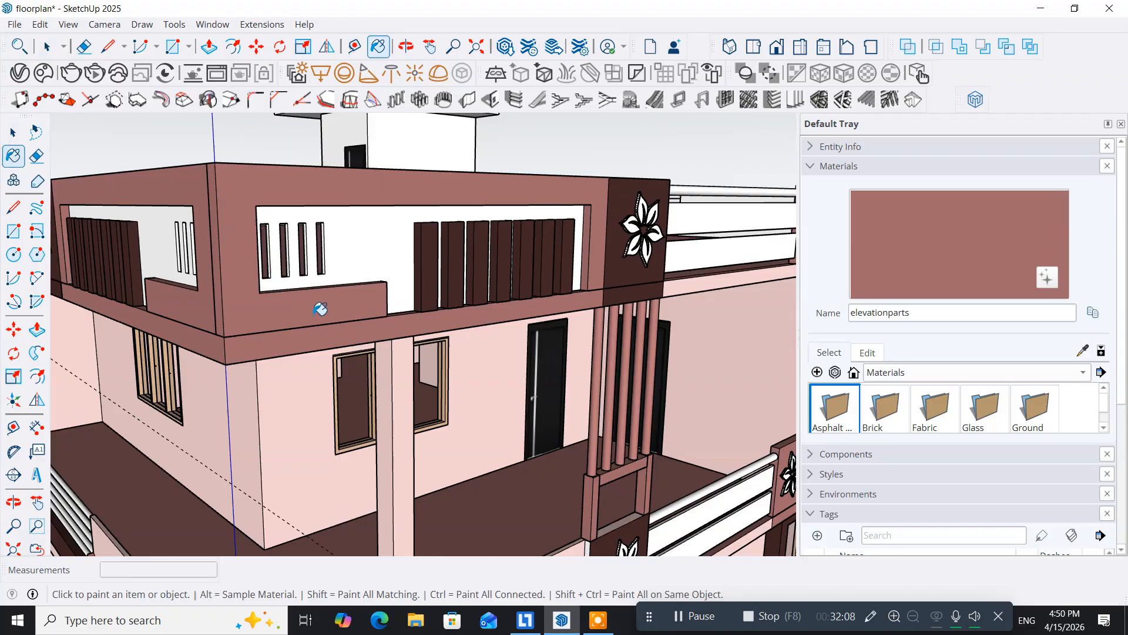
click(303, 417)
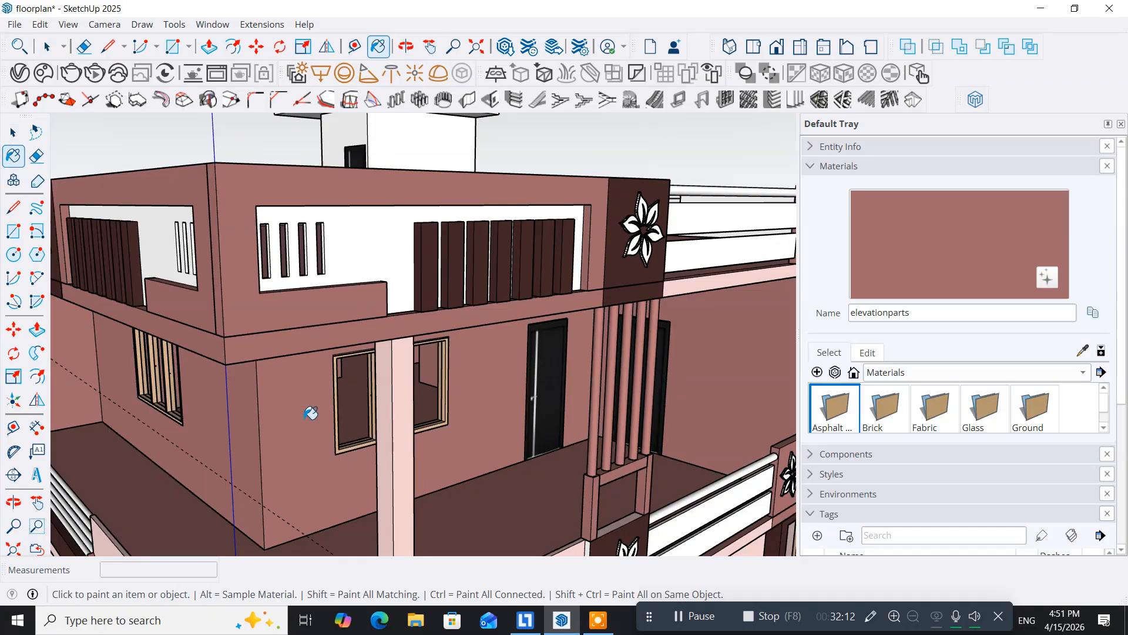
key(ctrl+z)
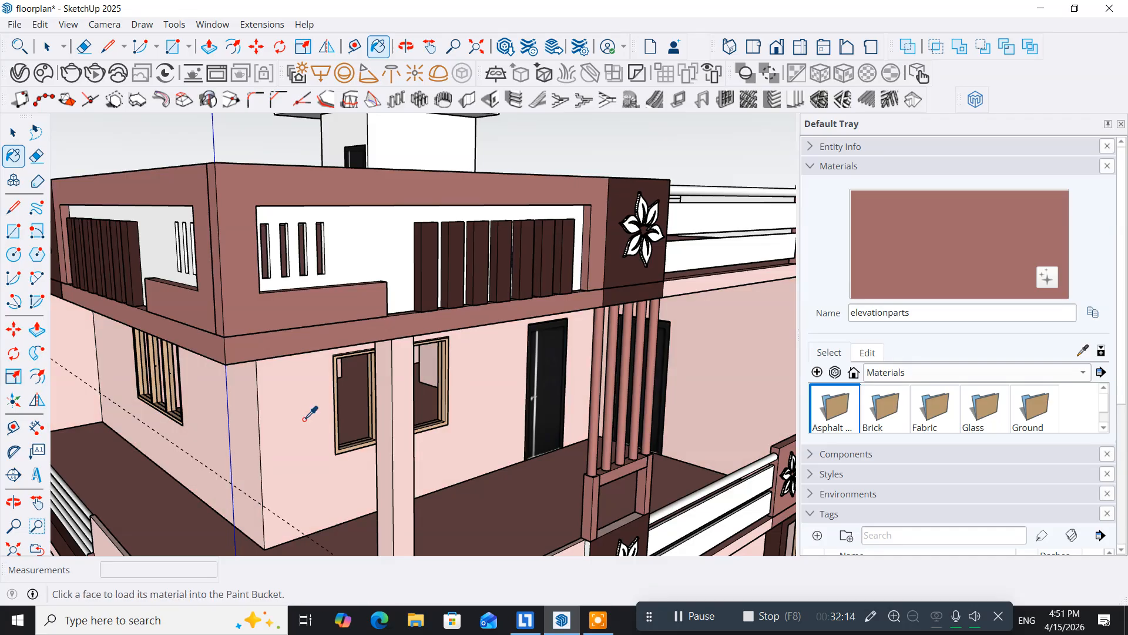
click(304, 417)
key(ctrl+z)
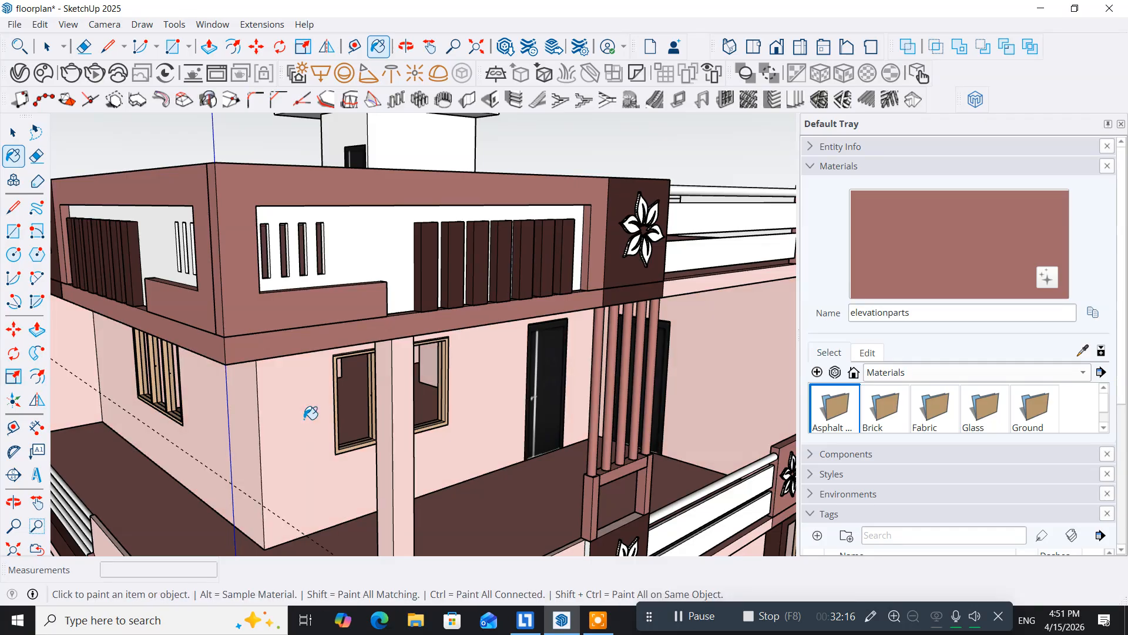
alt+click(310, 413)
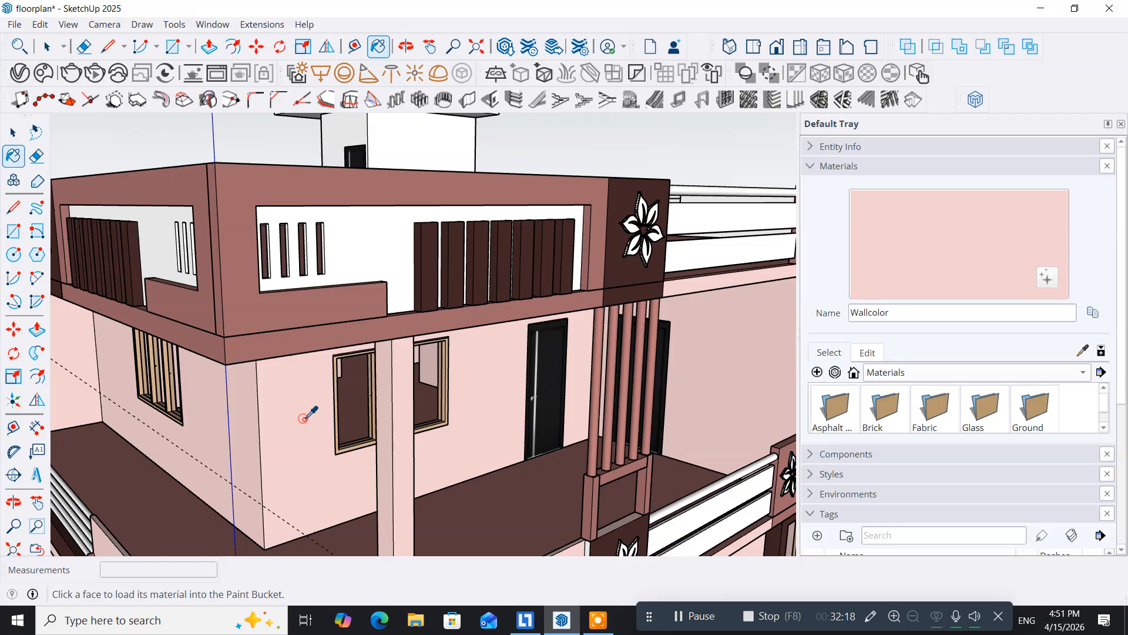
Open the front roof parapet group at the corner and paint its white recessed wall face with Wallcolor
click(13, 133)
double_click(351, 229)
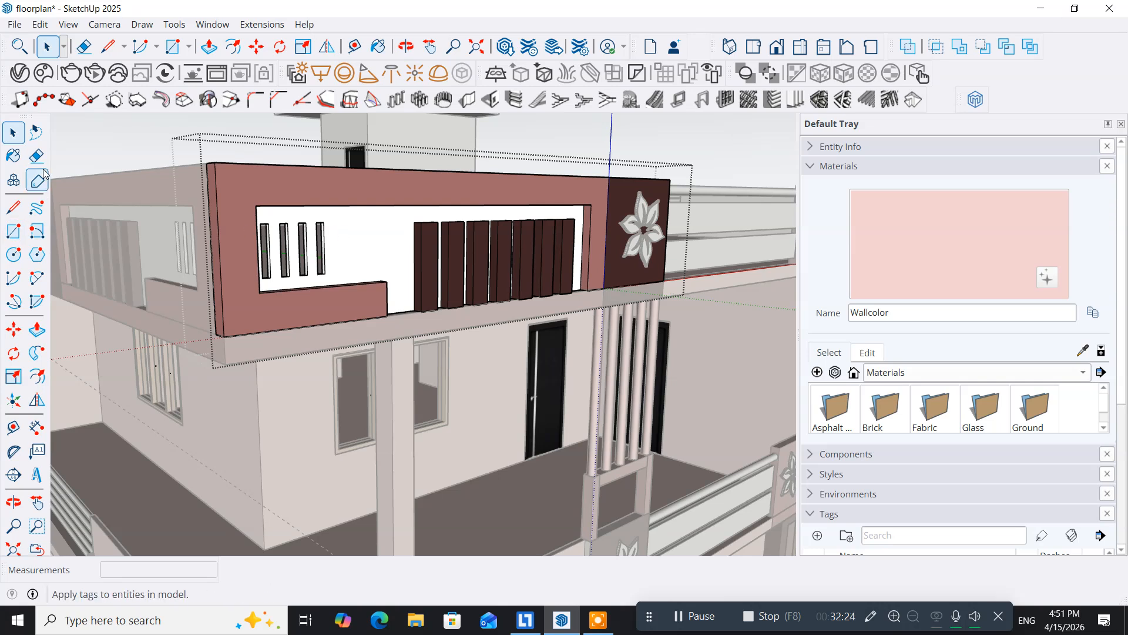
click(13, 155)
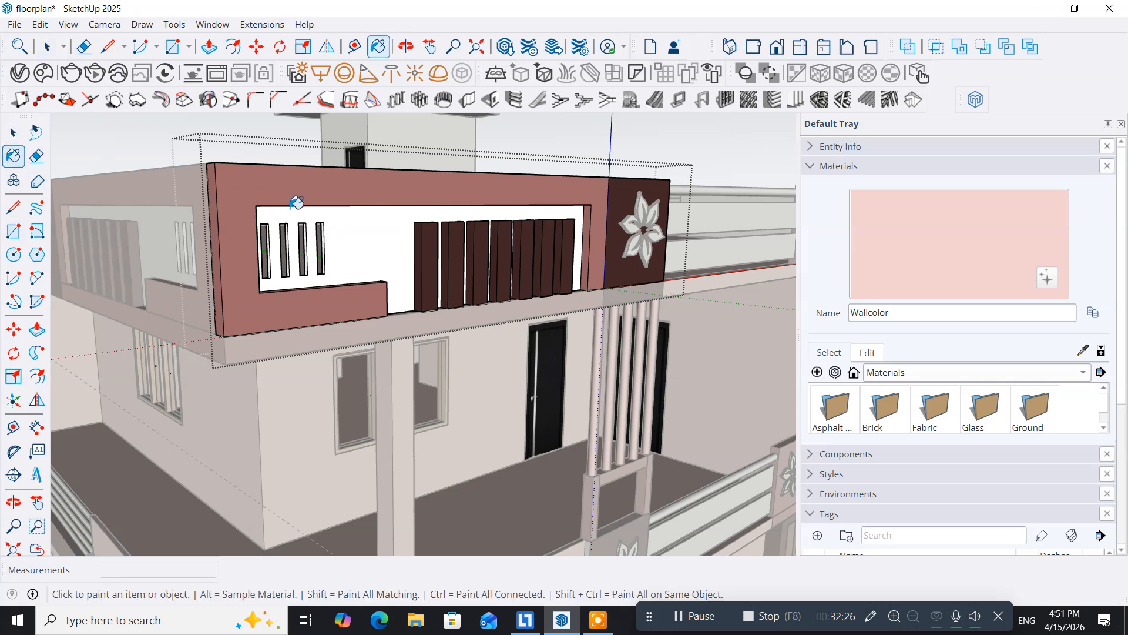
click(352, 238)
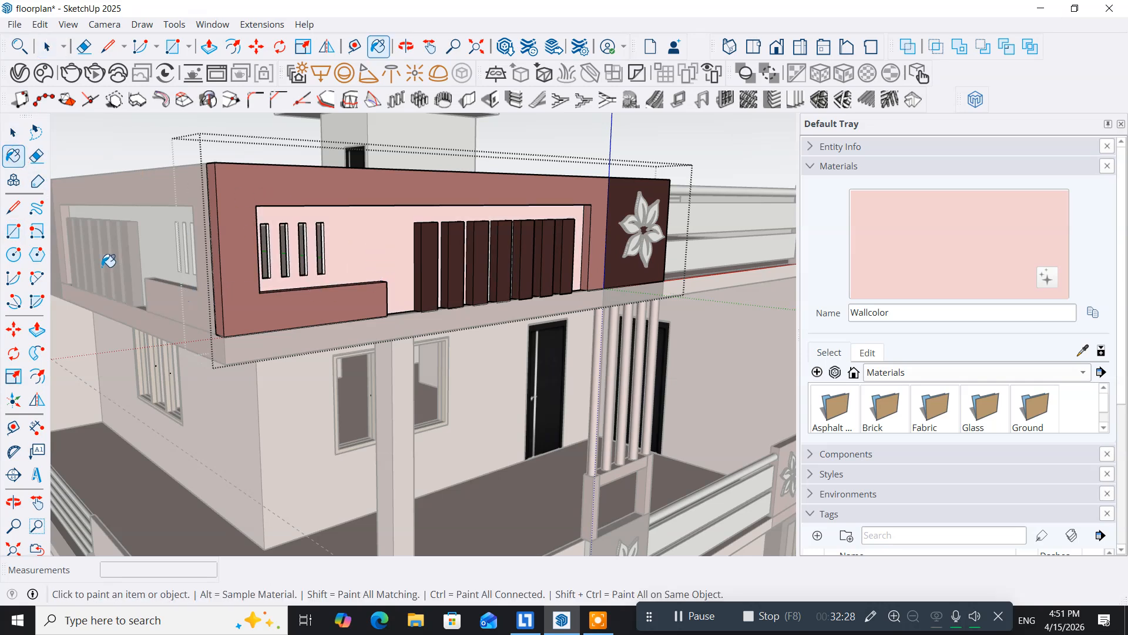
Open the adjoining side roof parapet group, paint its white recessed wall face with Wallcolor, and exit the group
click(13, 133)
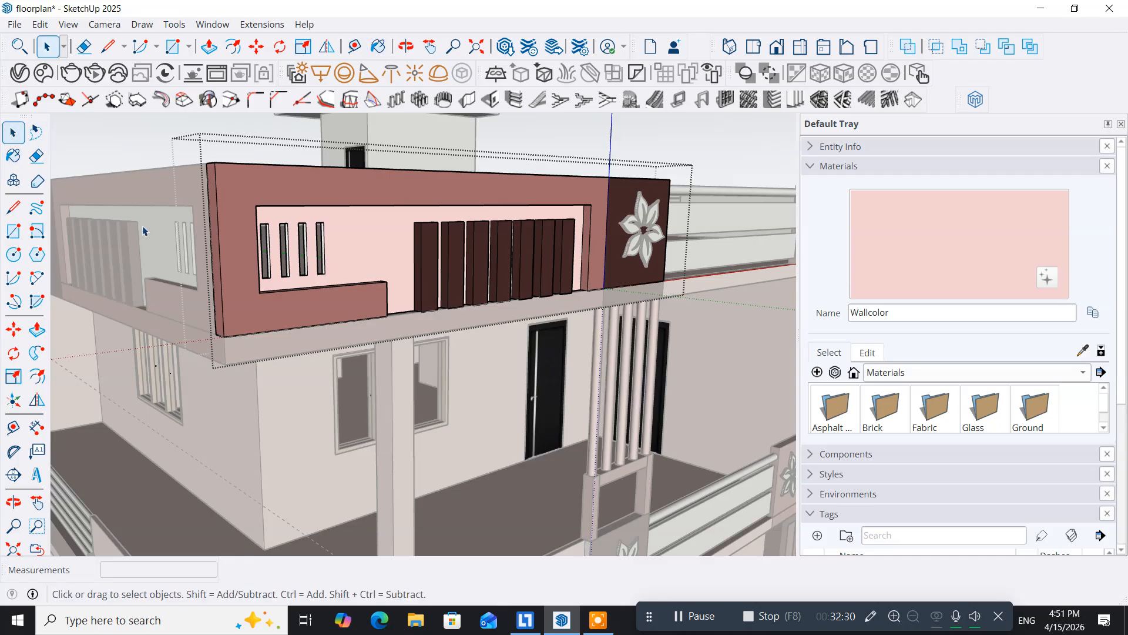
middle_drag(150, 319, 239, 313)
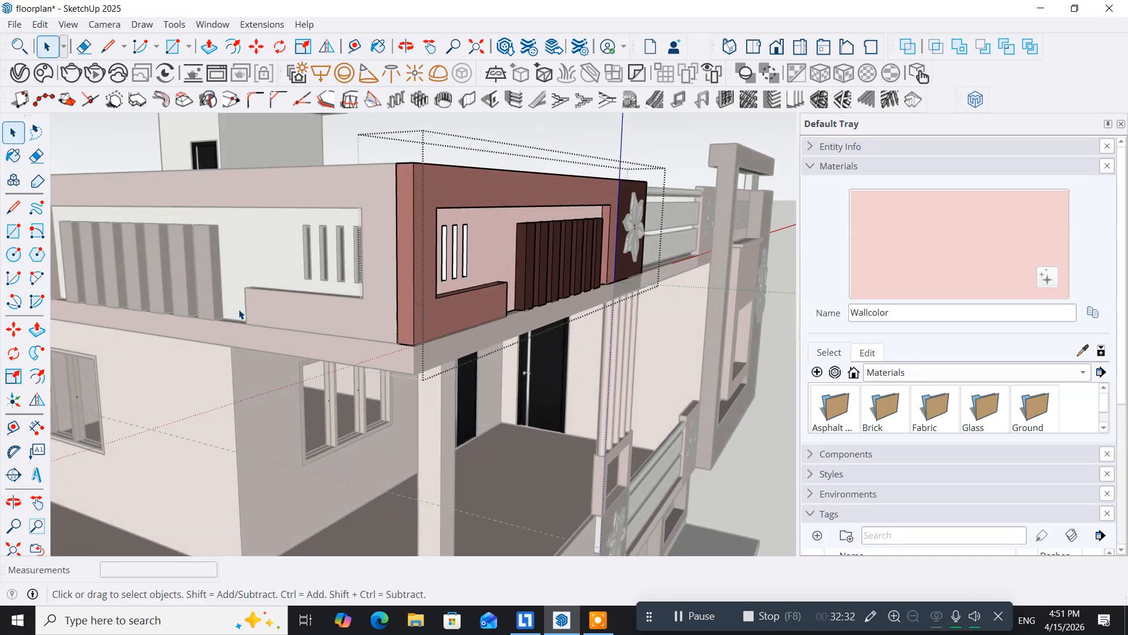
triple_click(259, 262)
click(258, 260)
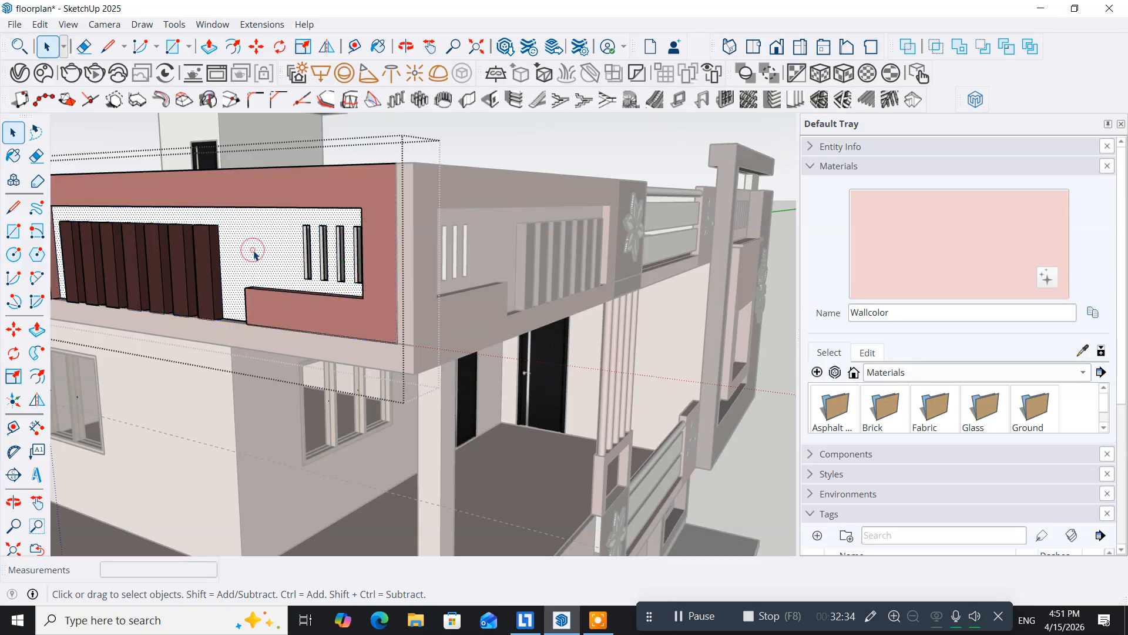
click(13, 156)
click(253, 245)
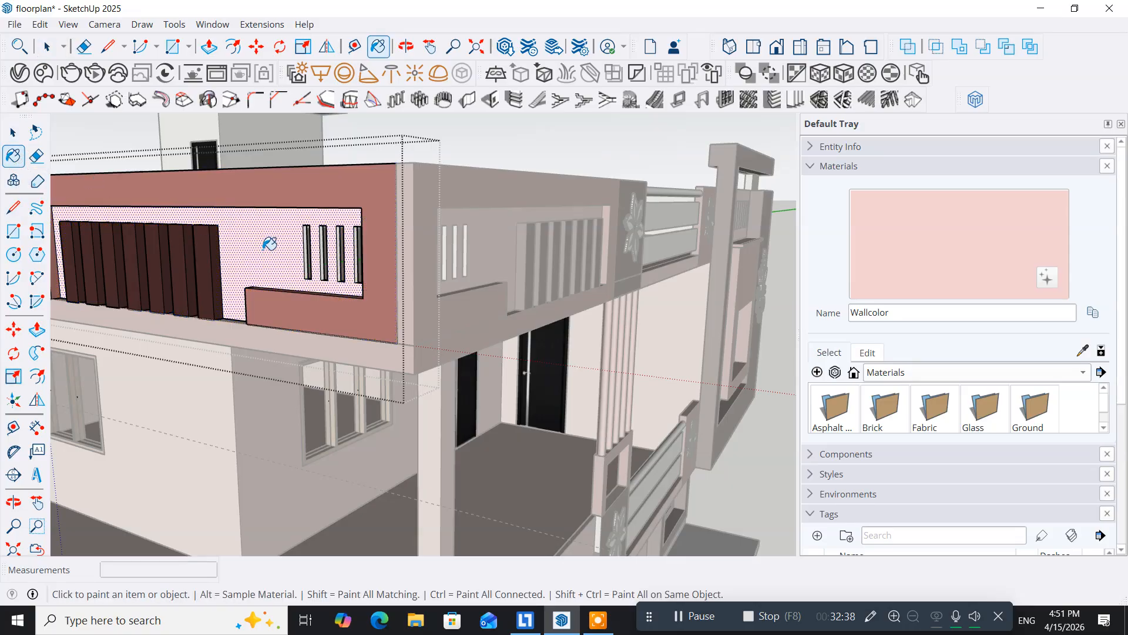
scroll(295, 268, down, 2)
scroll(295, 268, down, 3)
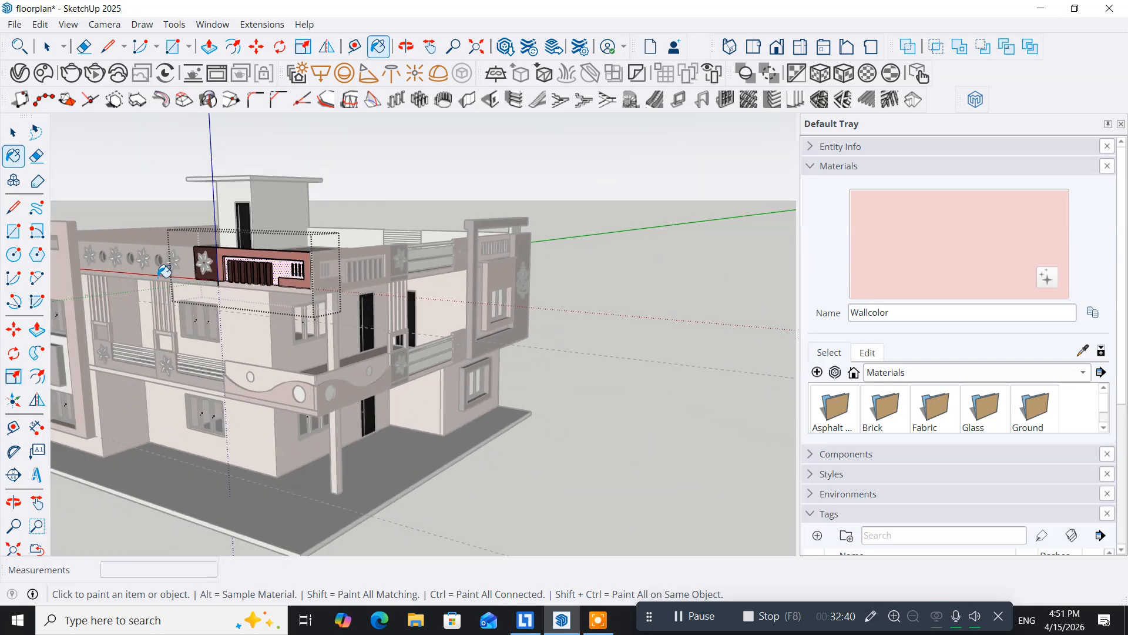
click(13, 133)
click(14, 134)
click(132, 157)
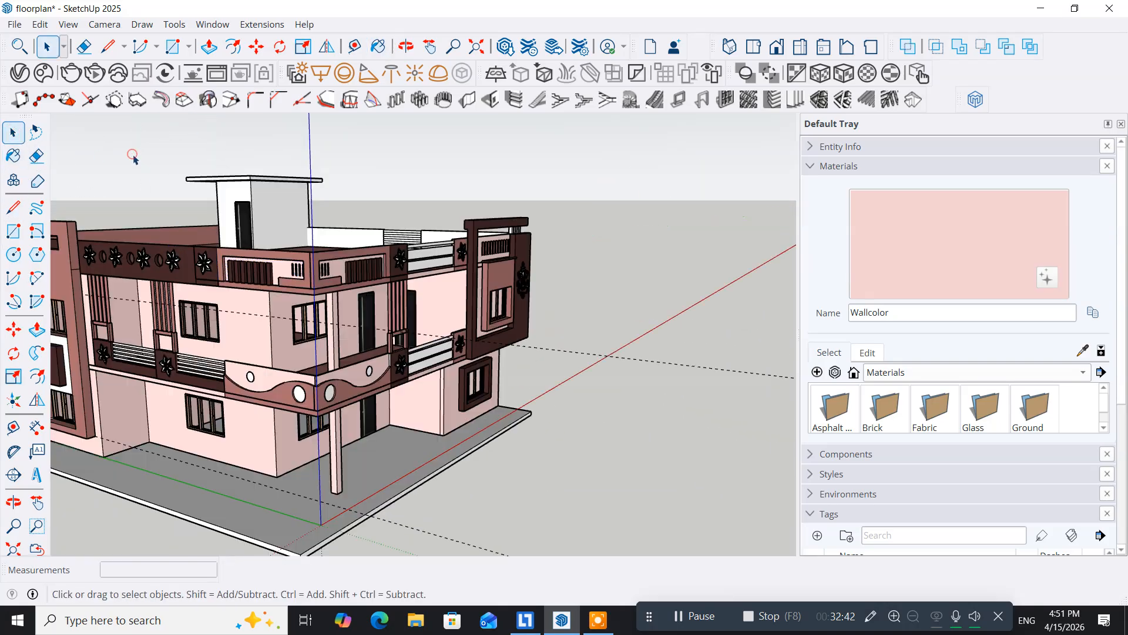
Select the upper white infill panel of the roof railing between the two flower-decorated pillars
middle_drag(322, 466, 291, 412)
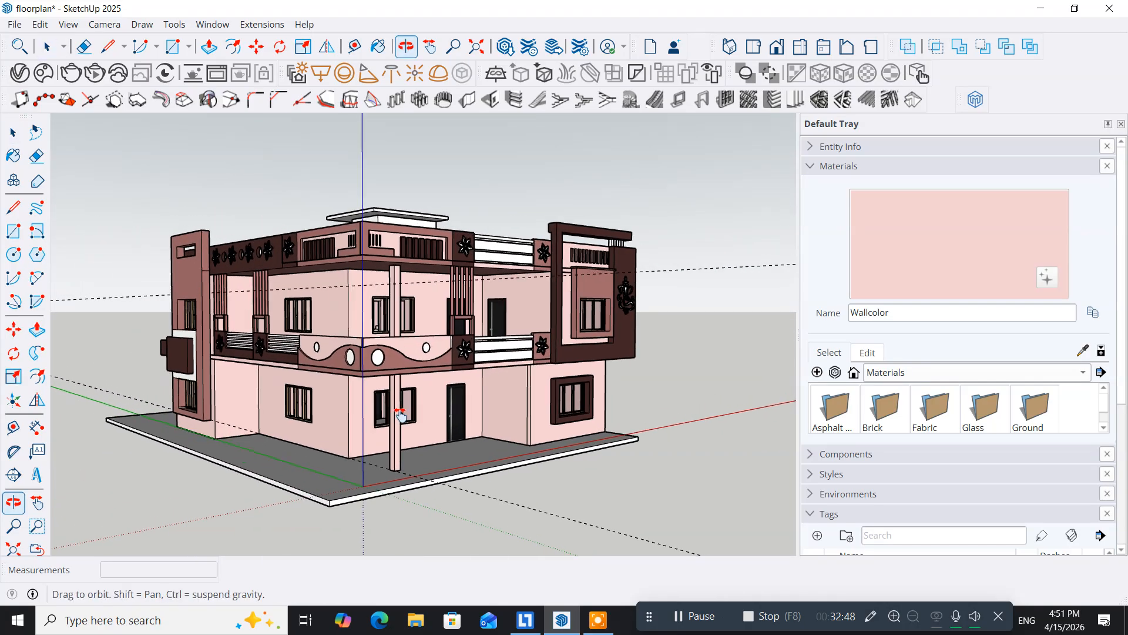
middle_drag(405, 418, 255, 422)
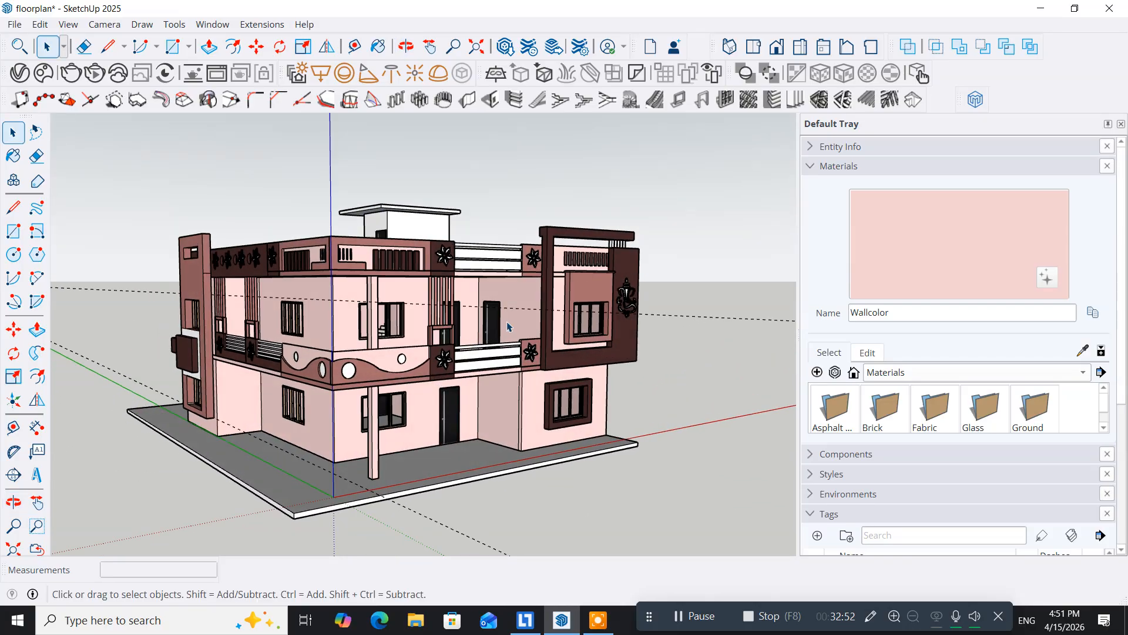
scroll(506, 327, up, 3)
scroll(509, 326, up, 4)
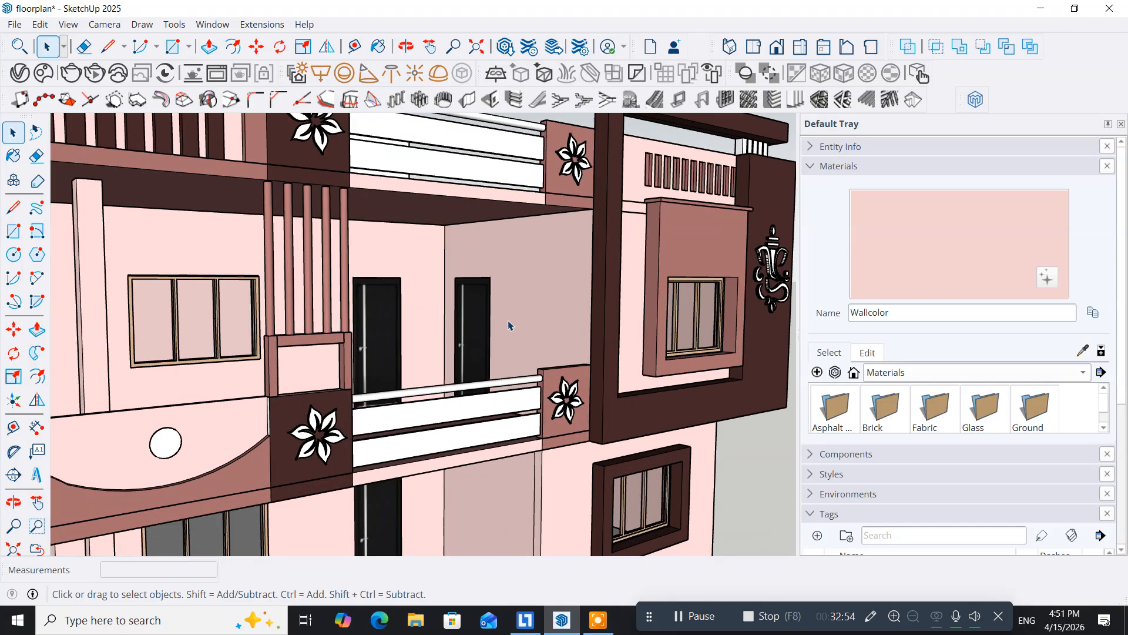
middle_drag(509, 325, 390, 322)
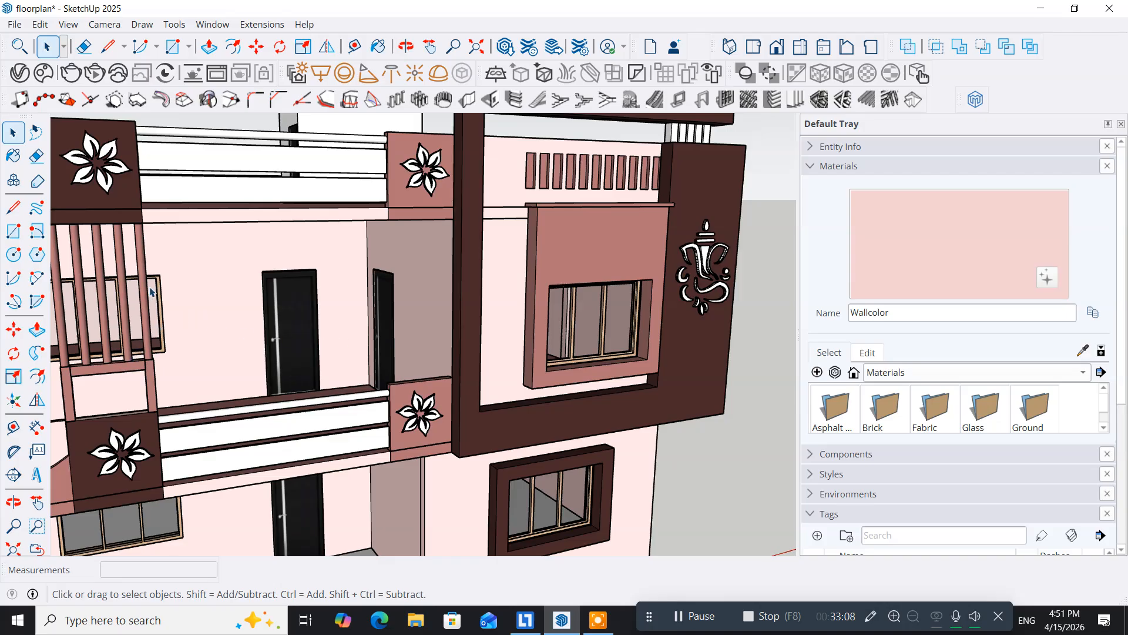
middle_drag(151, 290, 262, 340)
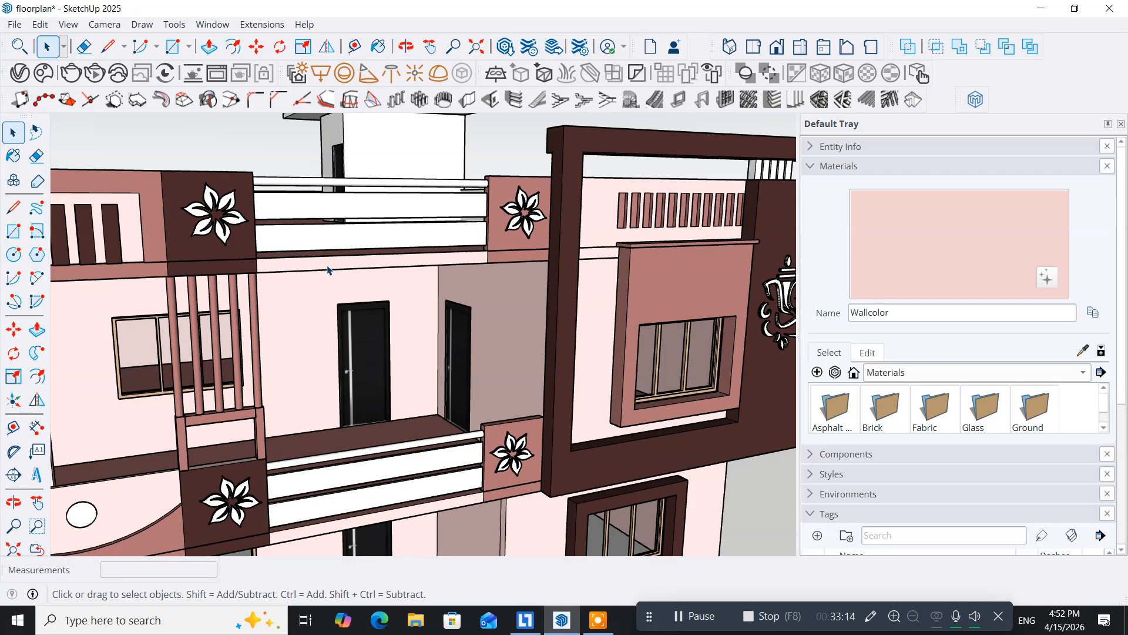
middle_drag(328, 270, 238, 272)
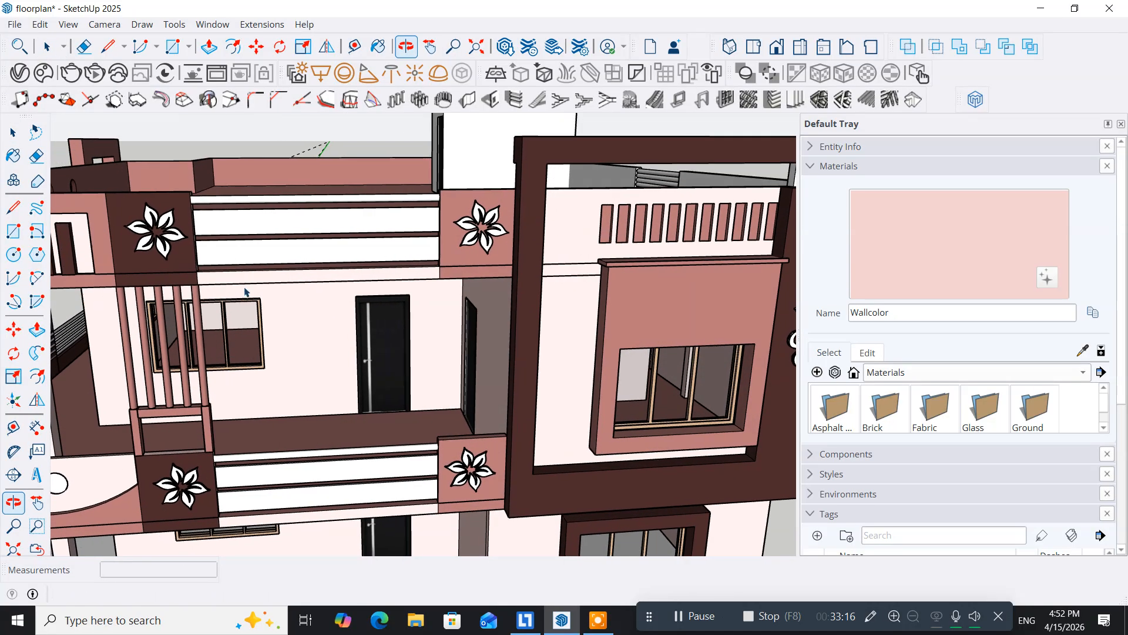
scroll(229, 247, up, 1)
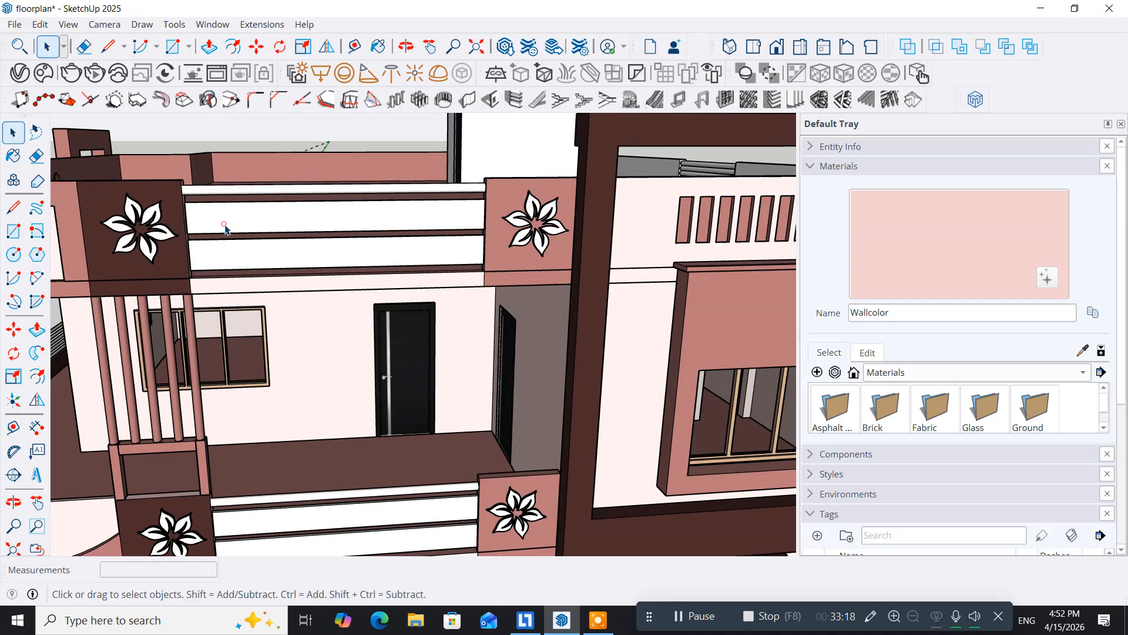
click(225, 228)
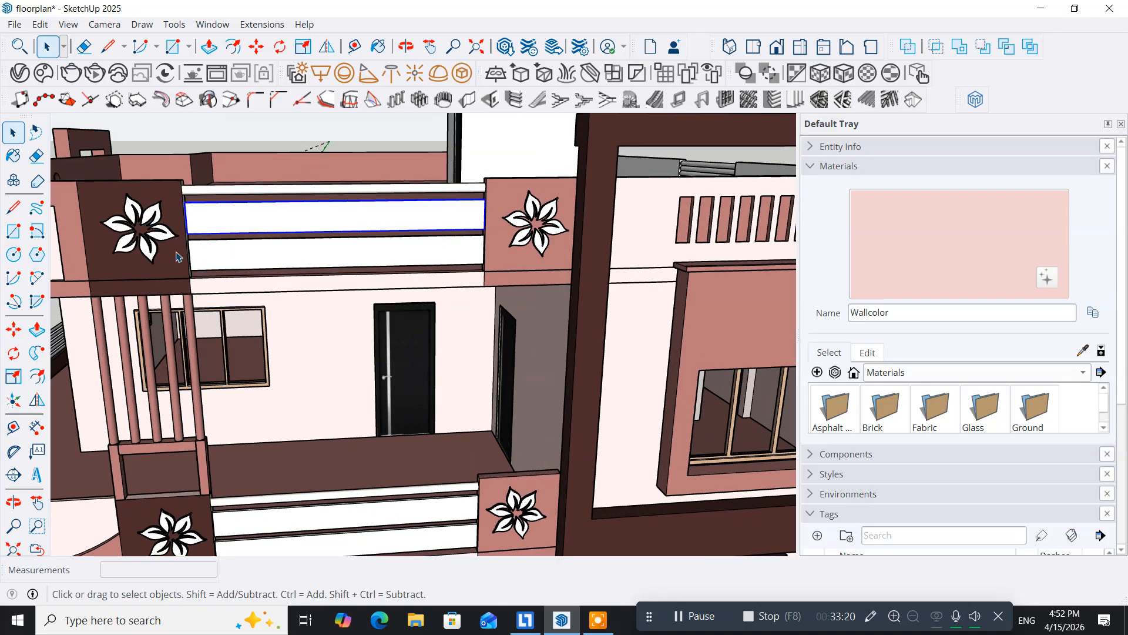
Create a new generic V-Ray material and lighten its diffuse colour to light grey
click(19, 72)
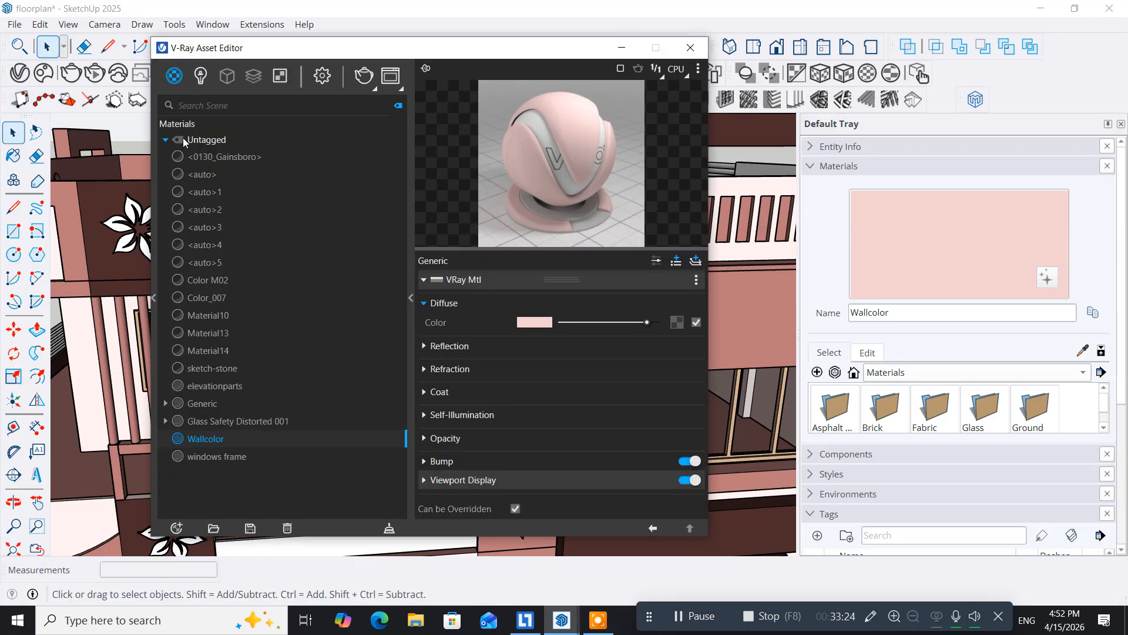
mouse_move(178, 77)
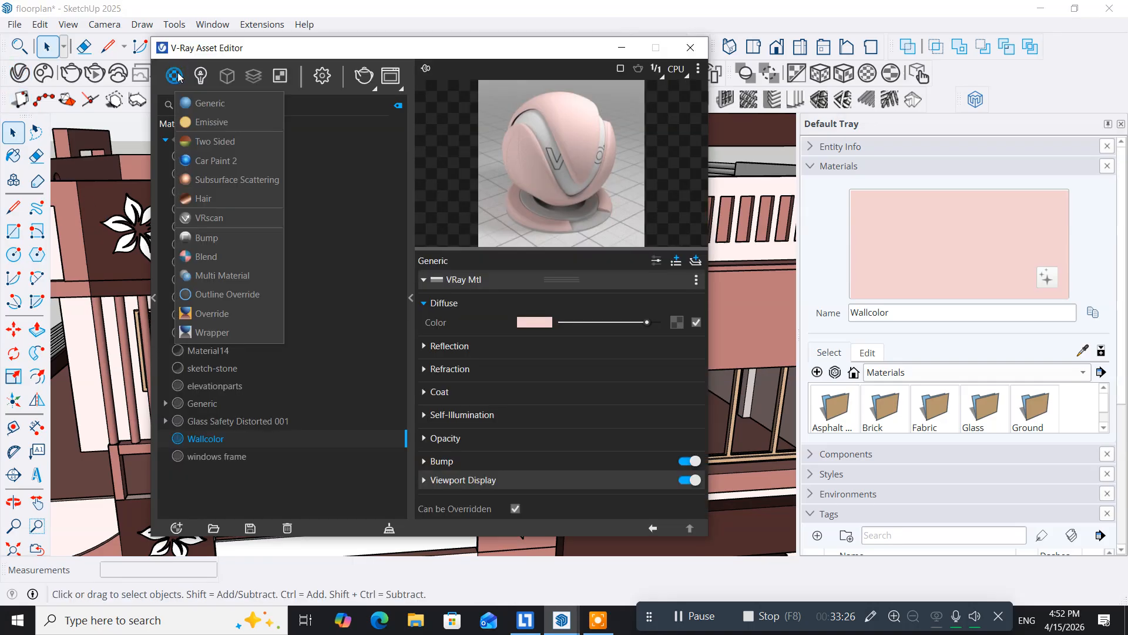
click(206, 103)
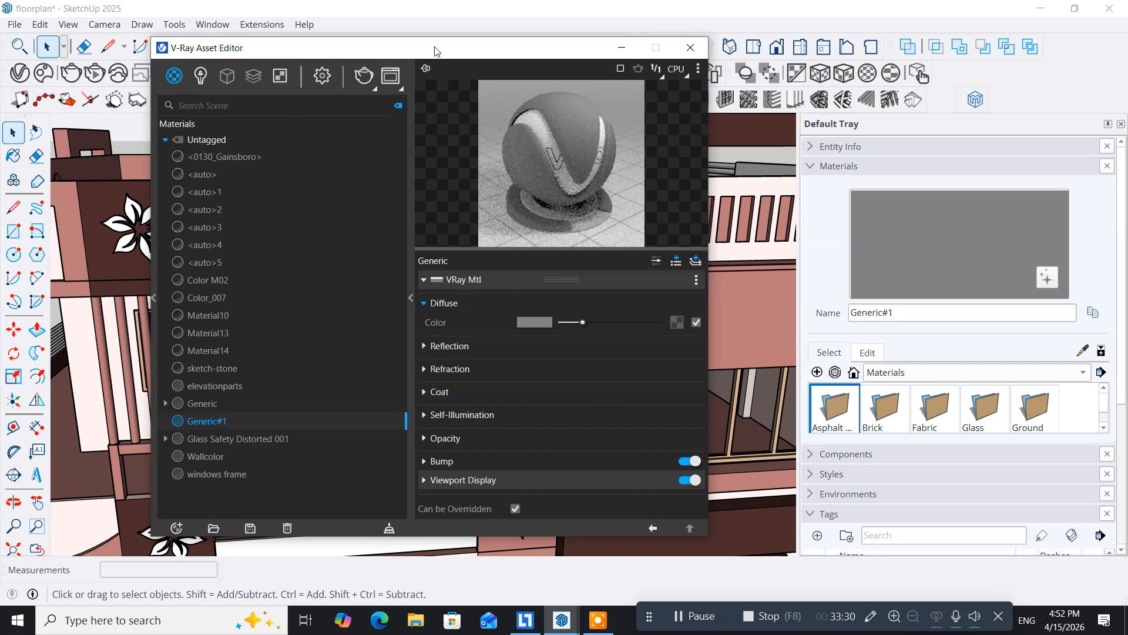
drag(421, 47, 237, 41)
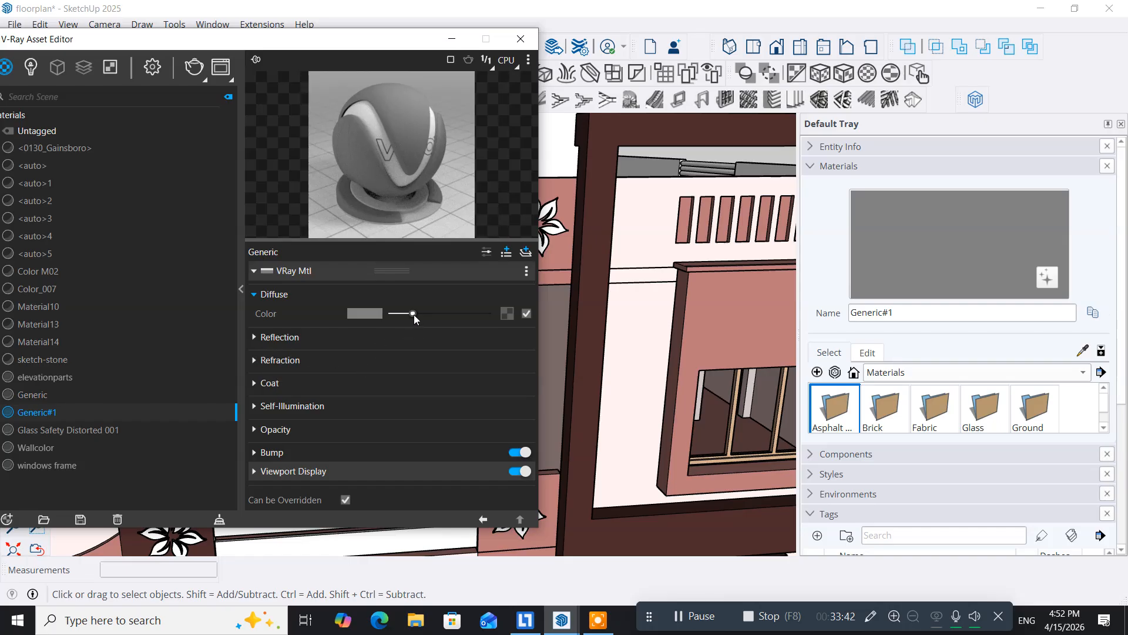
mouse_move(414, 315)
mouse_down()
mouse_move(449, 316)
mouse_move(432, 315)
mouse_up()
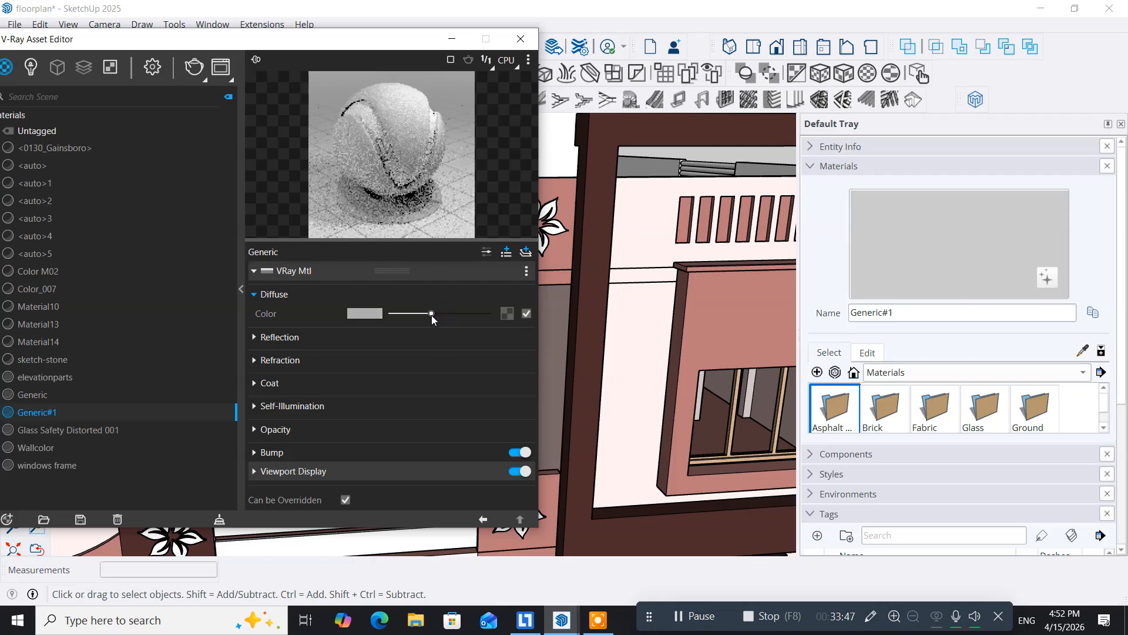
Set the new material's reflection and refraction colours to full white and enable its separate Reflection IOR at 1.6
click(253, 336)
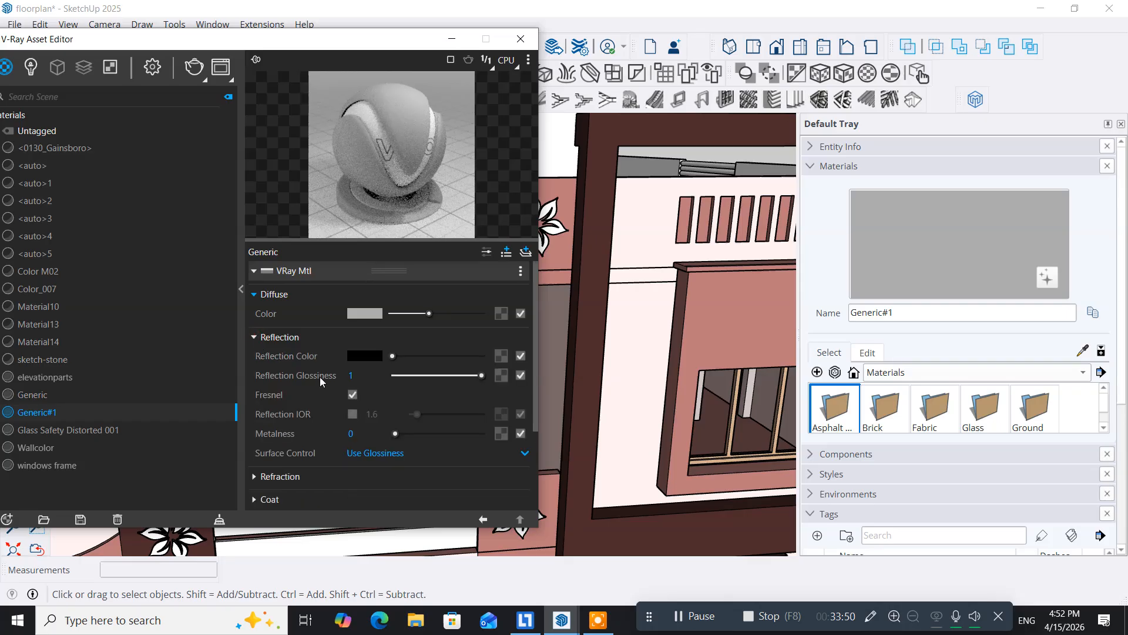
drag(400, 356, 501, 361)
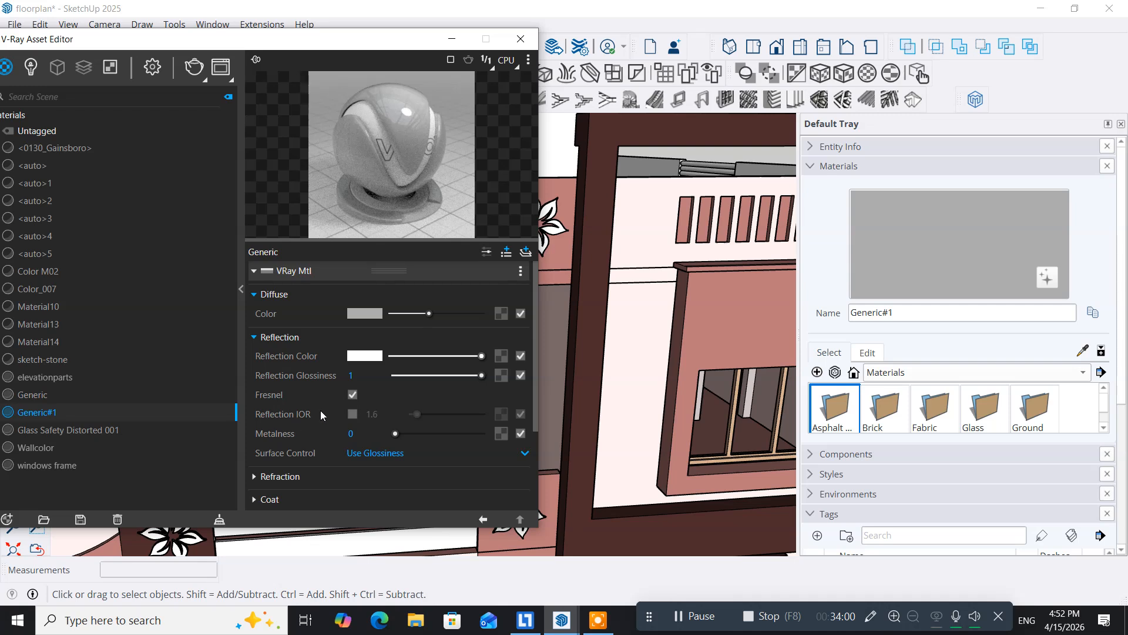
click(353, 414)
scroll(319, 460, down, 3)
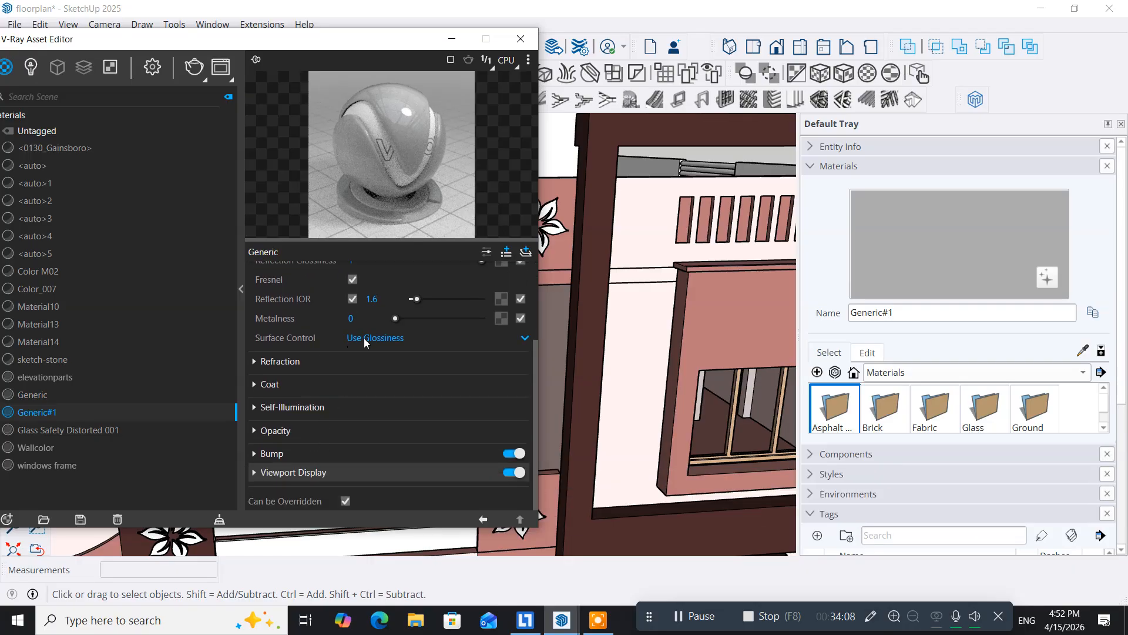
click(380, 340)
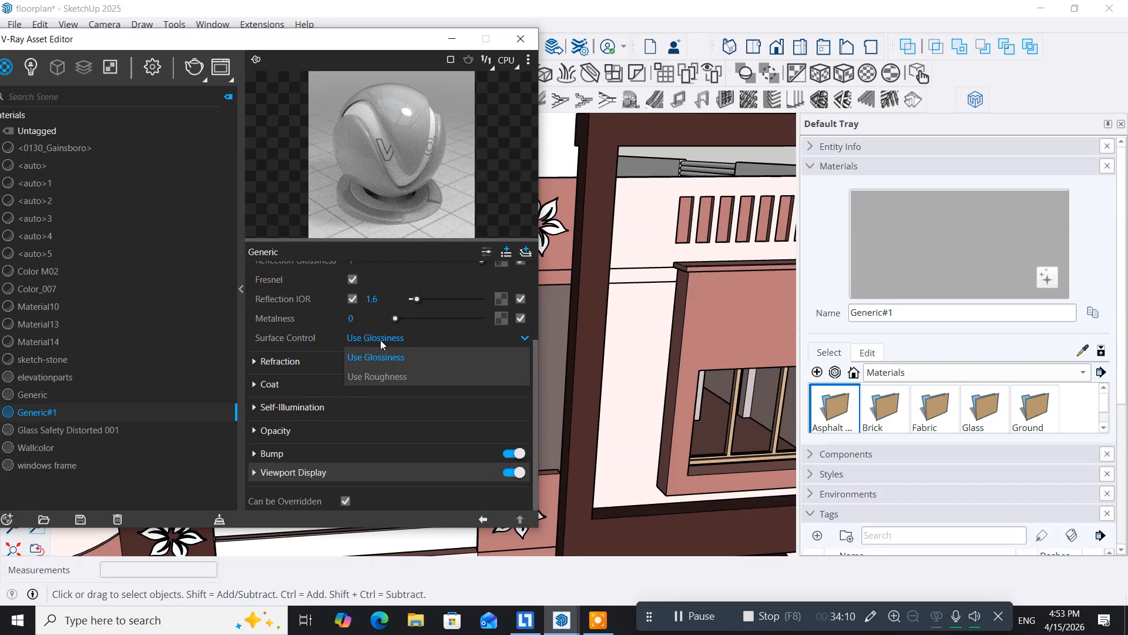
click(380, 340)
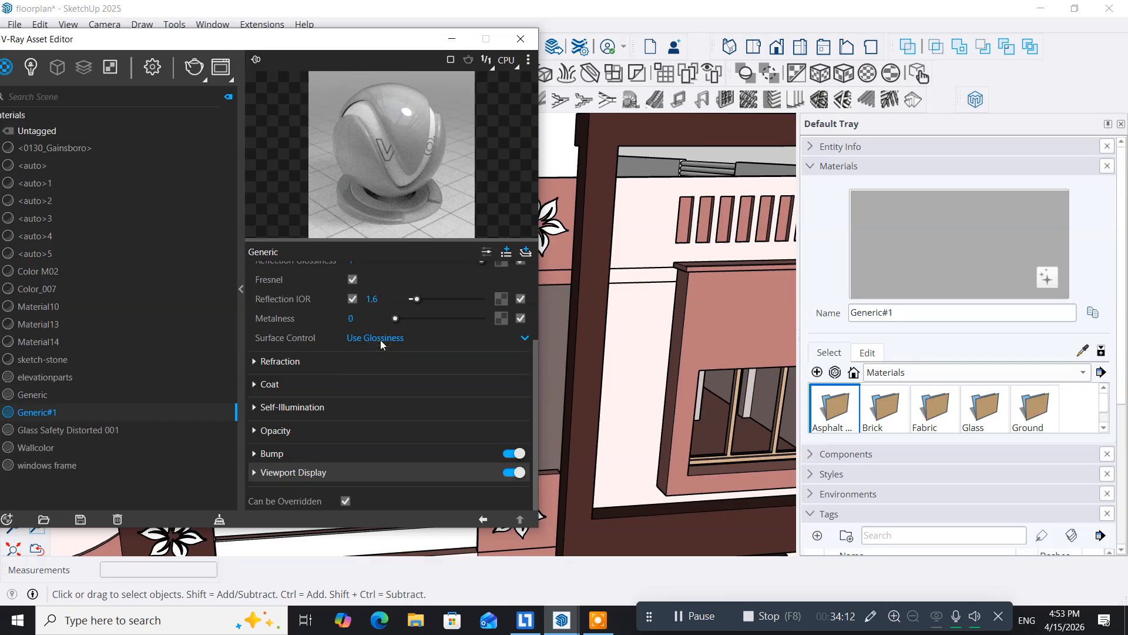
click(255, 362)
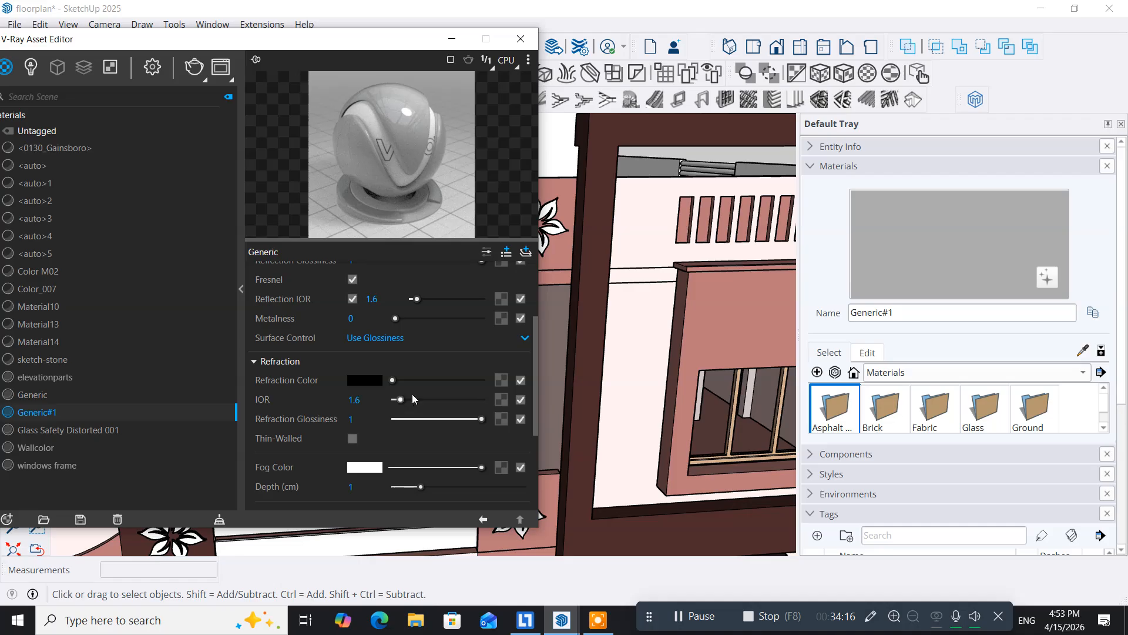
drag(396, 382, 494, 383)
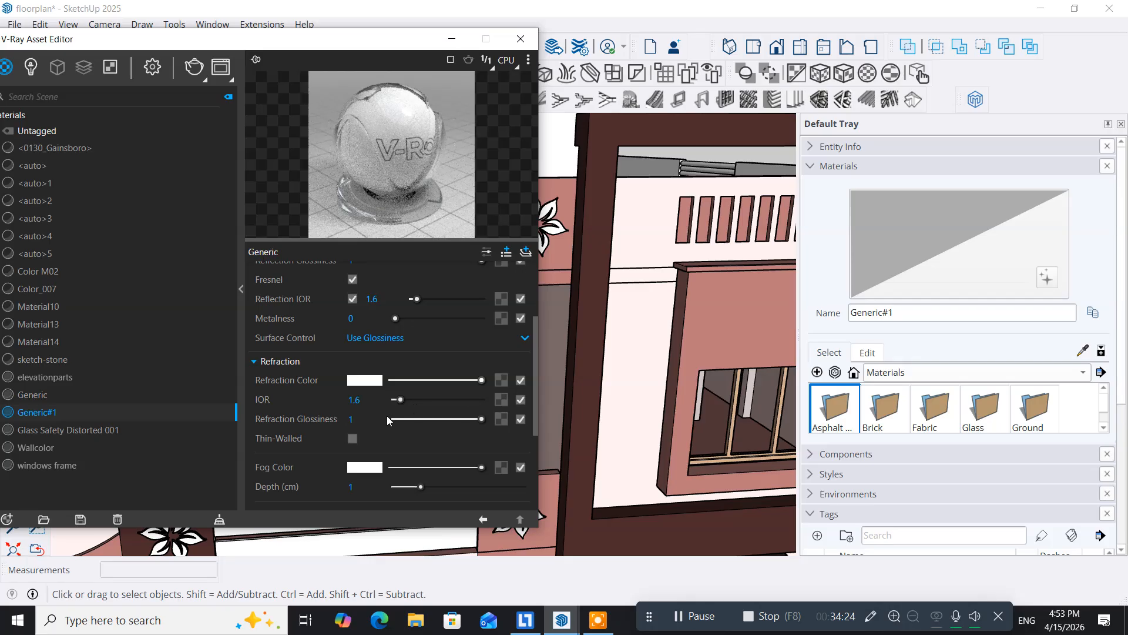
click(353, 442)
scroll(404, 432, down, 3)
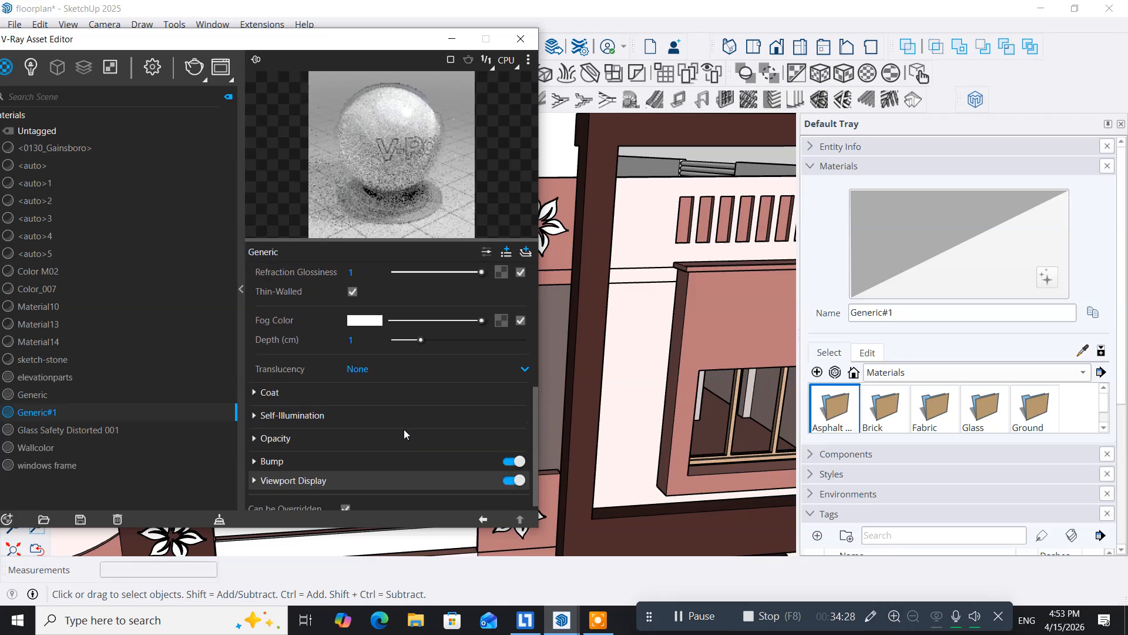
scroll(404, 434, up, 2)
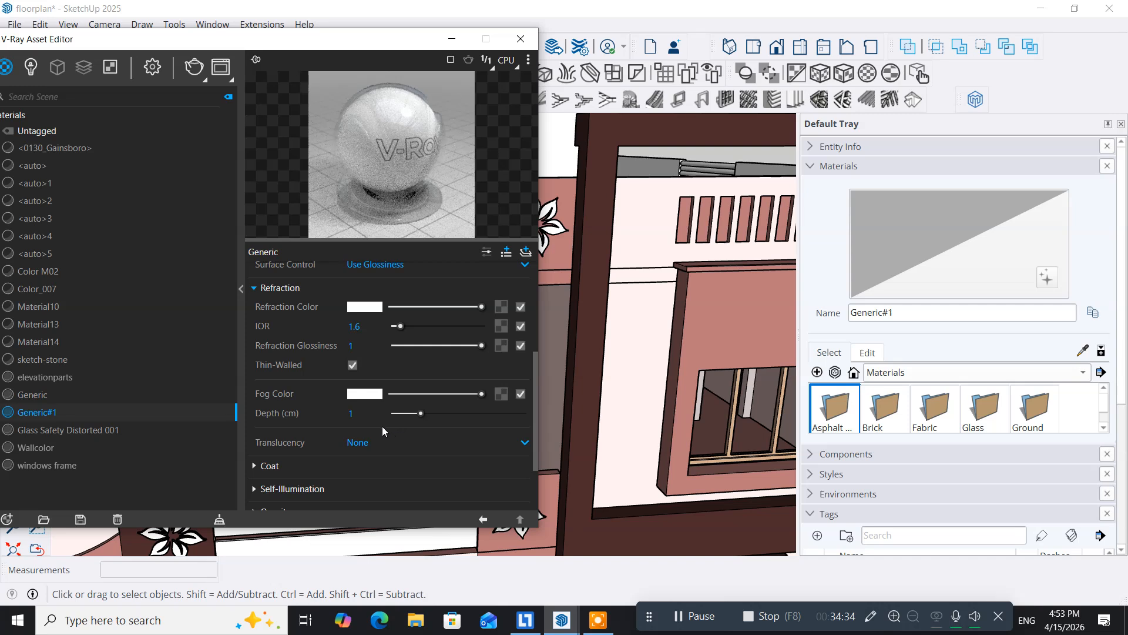
click(352, 367)
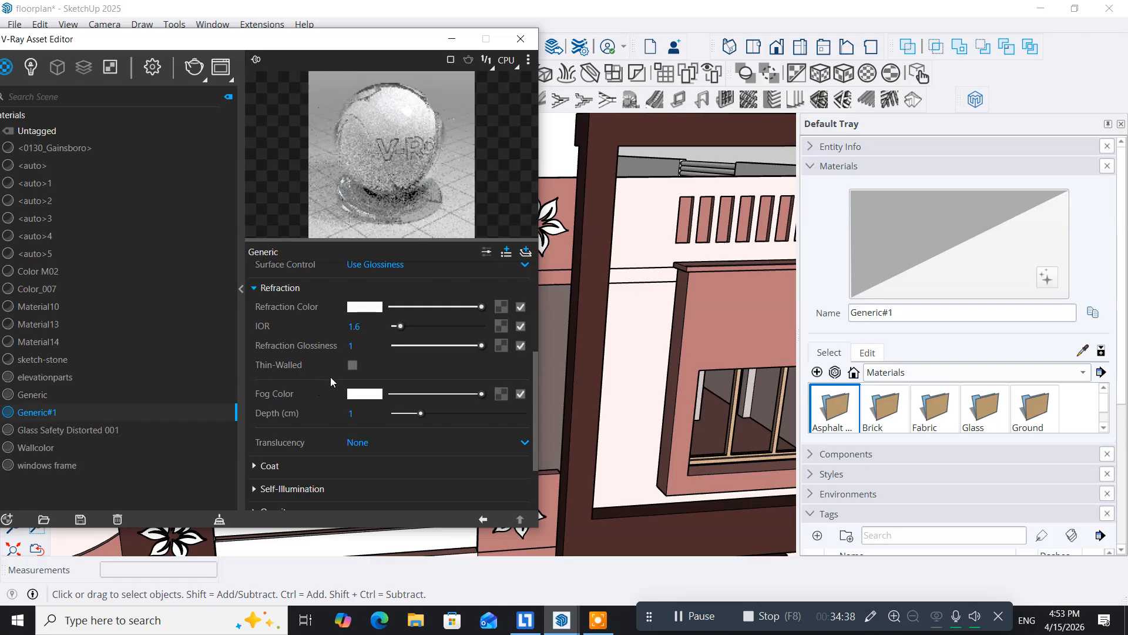
Review the new glass-like material's refraction, reflection and diffuse settings and close the V-Ray Asset Editor
scroll(407, 358, down, 2)
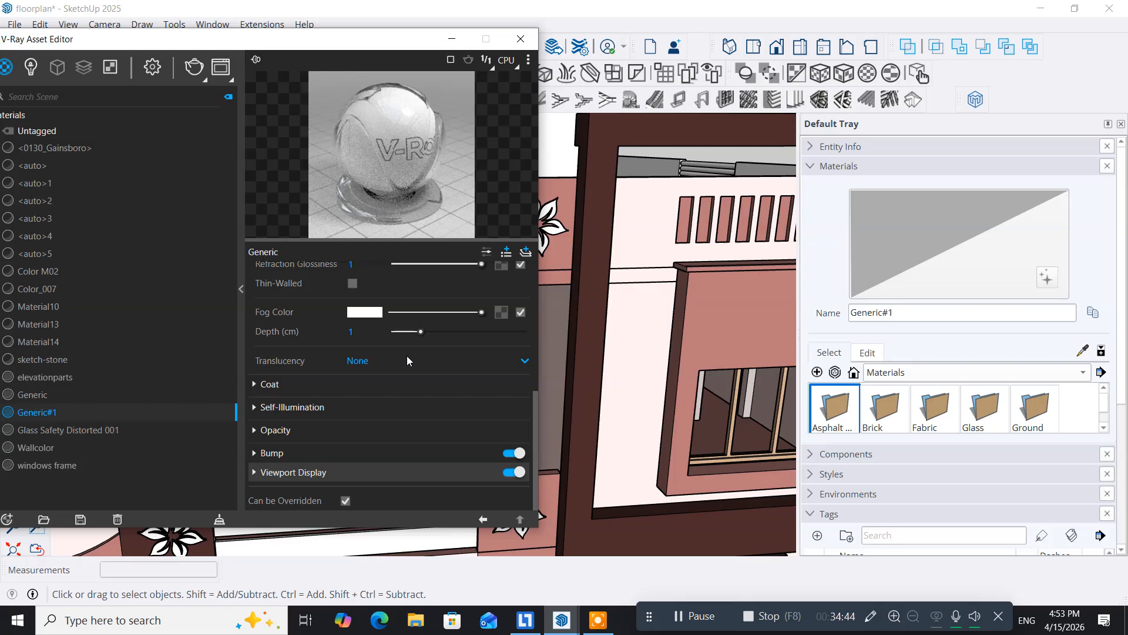
scroll(406, 355, up, 5)
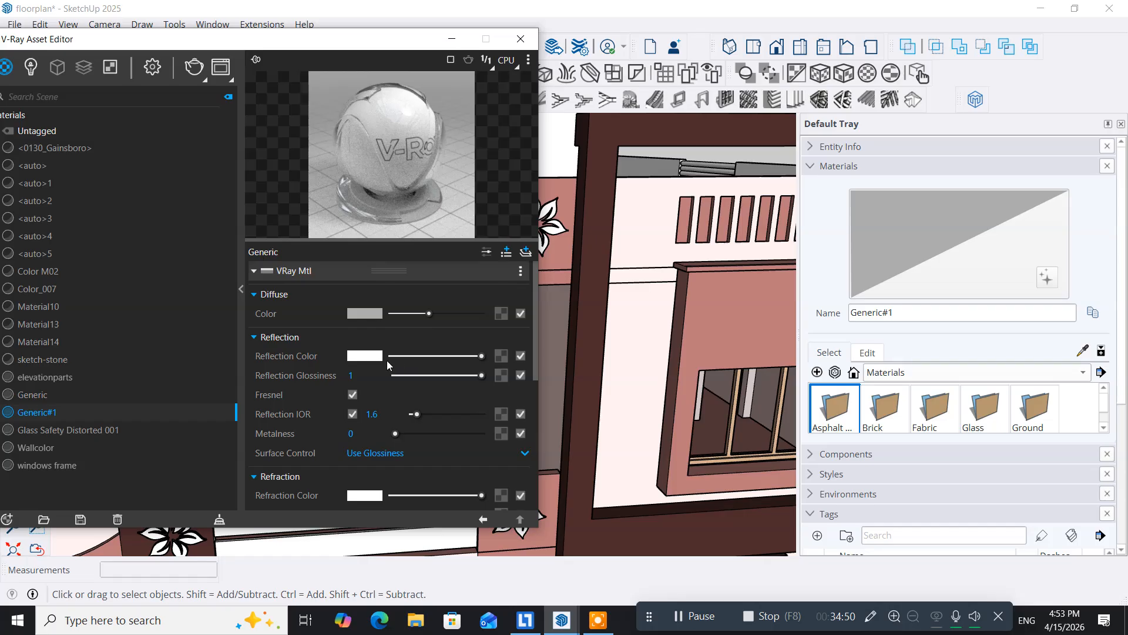
click(520, 40)
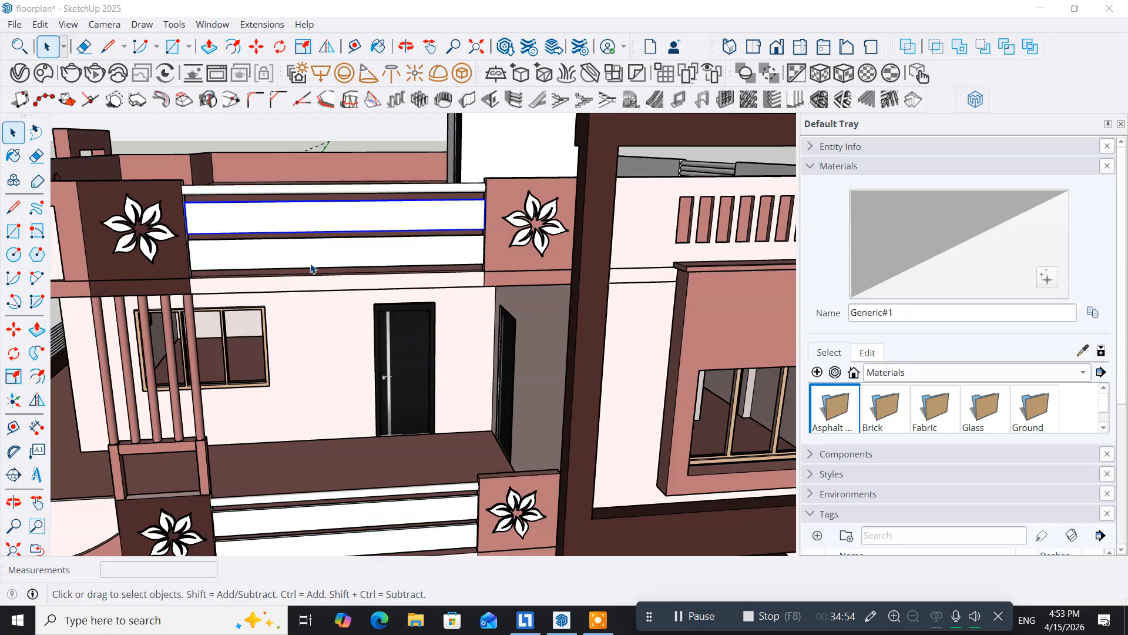
Paint both infill panels of the roof railing between the flower-decorated pillars with the Generic#1 material
click(13, 158)
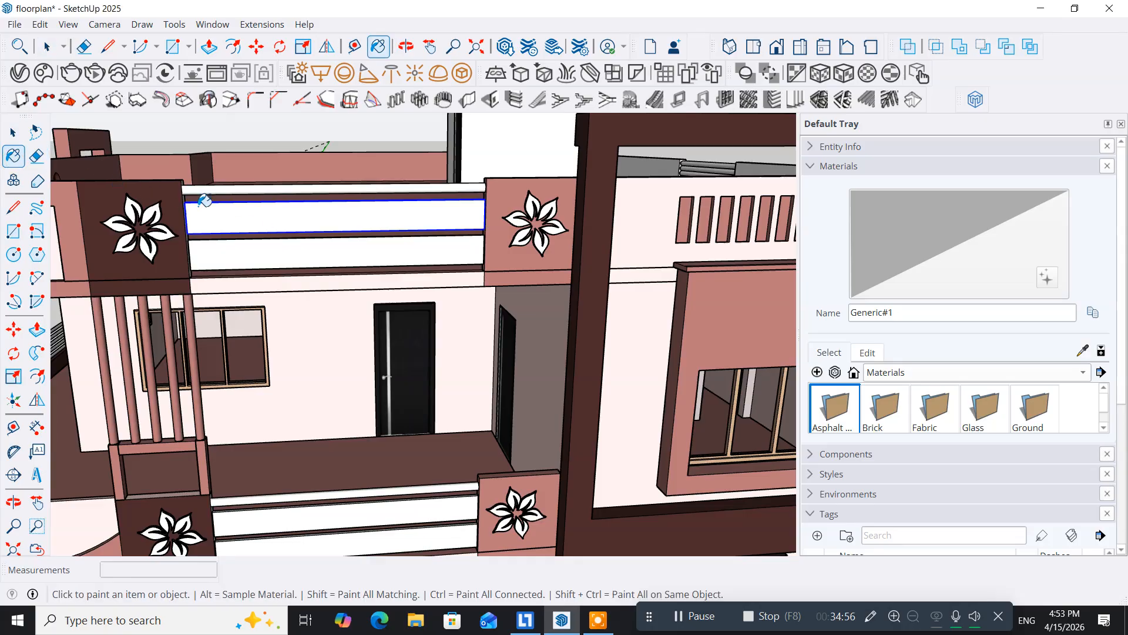
click(263, 223)
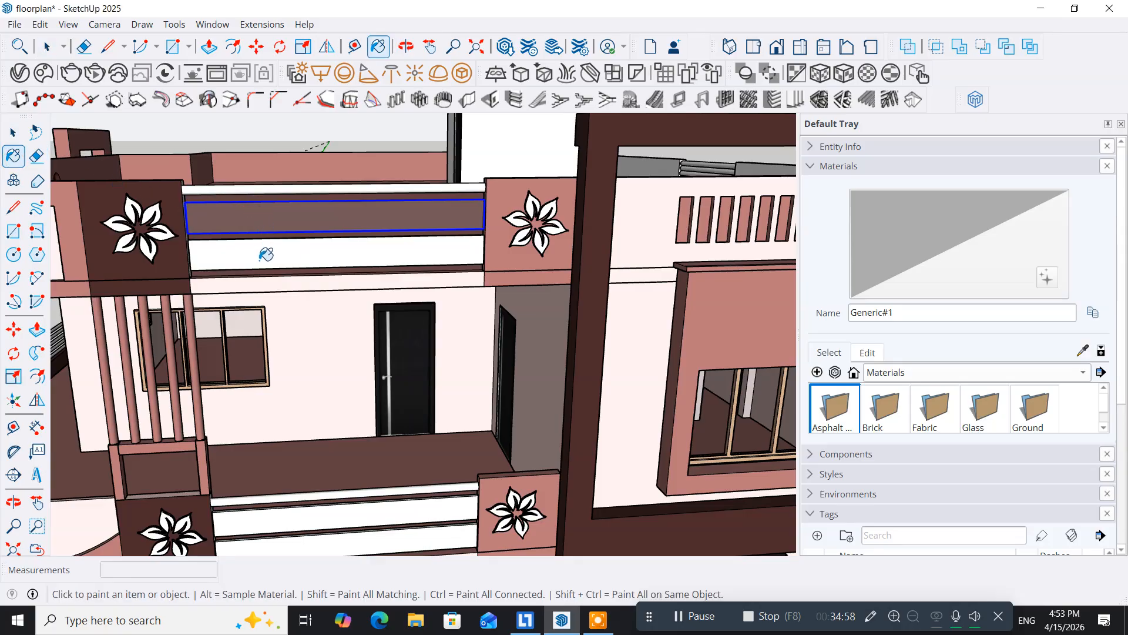
click(264, 256)
Paint the upper and lower infill panels of the first-floor balcony railing with the Generic#1 material
mouse_move(263, 260)
middle_down()
mouse_move(365, 335)
mouse_move(764, 351)
mouse_move(831, 270)
mouse_move(750, 286)
middle_up()
scroll(697, 265, up, 3)
mouse_move(568, 253)
middle_down()
mouse_move(723, 269)
mouse_move(670, 197)
mouse_move(625, 249)
mouse_move(624, 214)
mouse_move(624, 228)
mouse_move(494, 249)
mouse_move(220, 244)
mouse_move(207, 254)
mouse_move(345, 260)
middle_up()
mouse_move(331, 428)
middle_down()
mouse_move(323, 335)
mouse_move(337, 253)
middle_up()
click(338, 248)
click(347, 287)
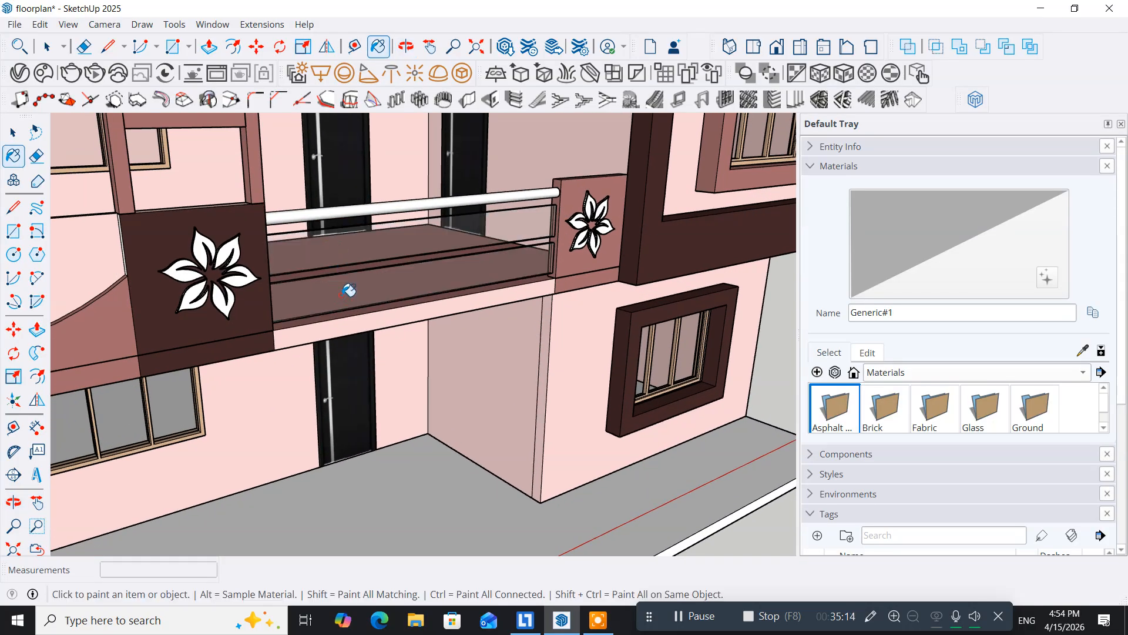
Examine the painted roof and balcony railing panels on the front facade from a distance and close up
scroll(347, 288, down, 5)
scroll(349, 289, down, 3)
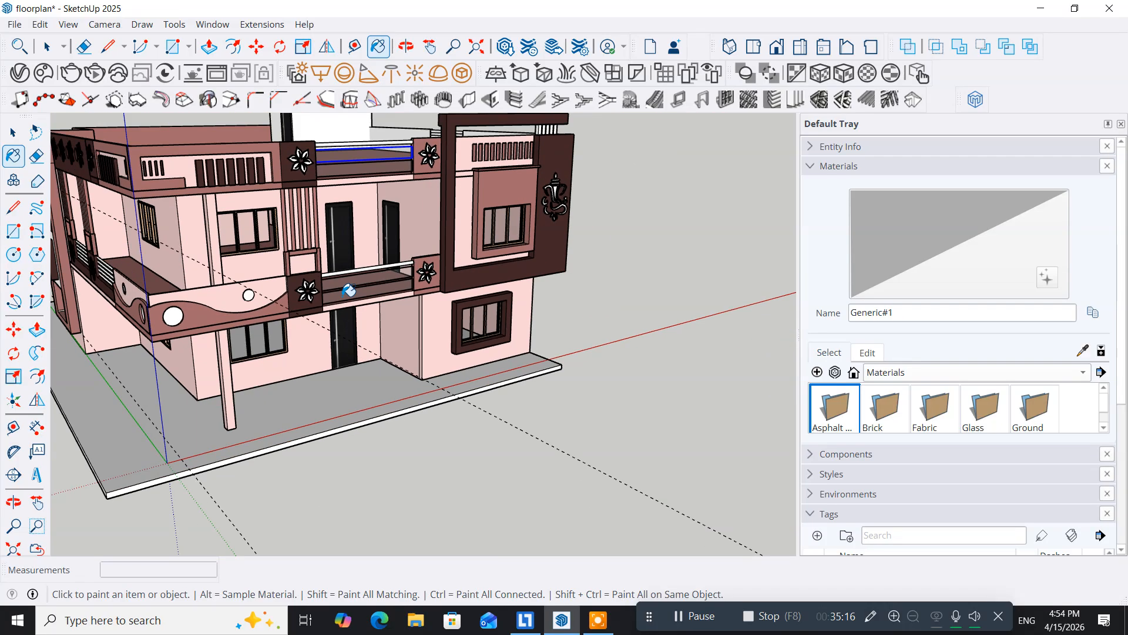
middle_drag(348, 289, 400, 327)
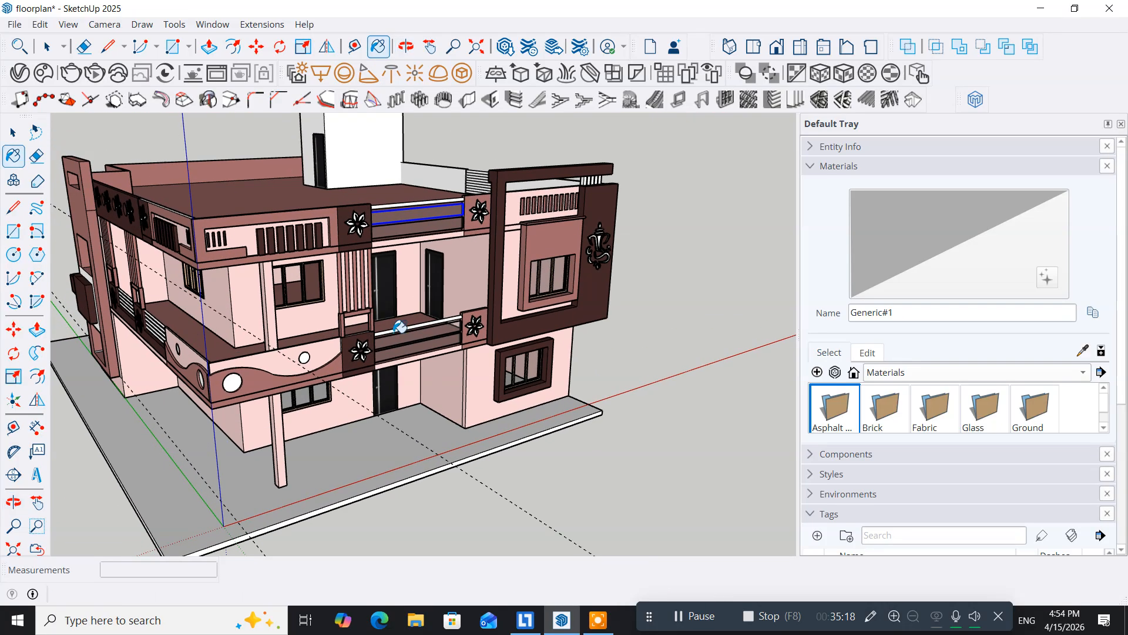
scroll(404, 228, up, 3)
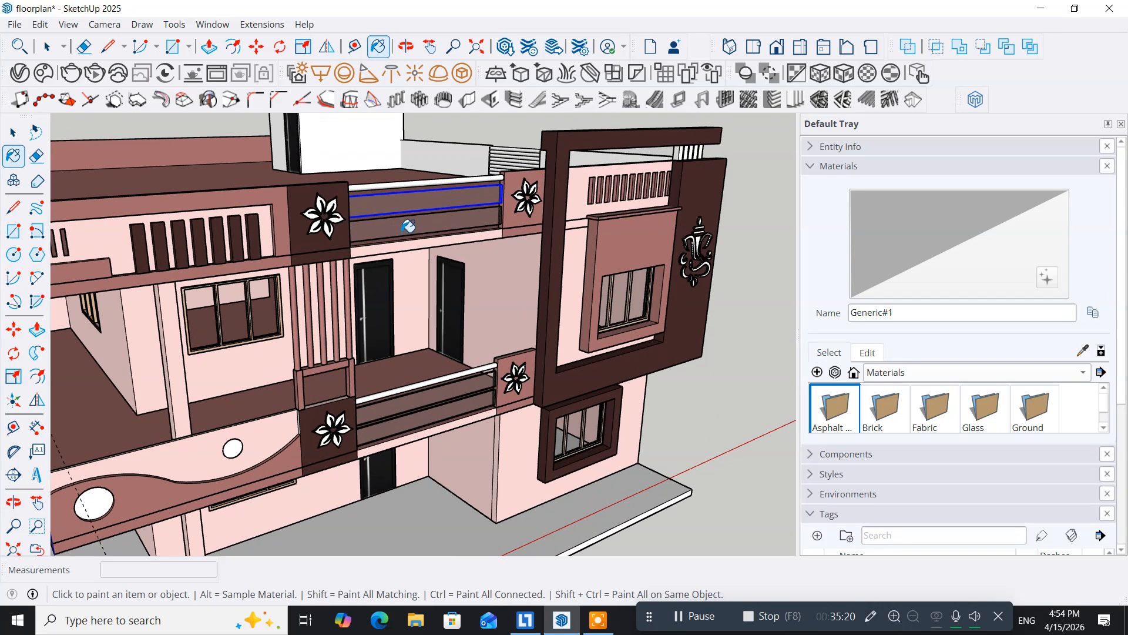
scroll(408, 226, up, 2)
mouse_move(408, 224)
middle_down()
mouse_move(328, 296)
mouse_move(382, 305)
middle_up()
key(space)
click(14, 135)
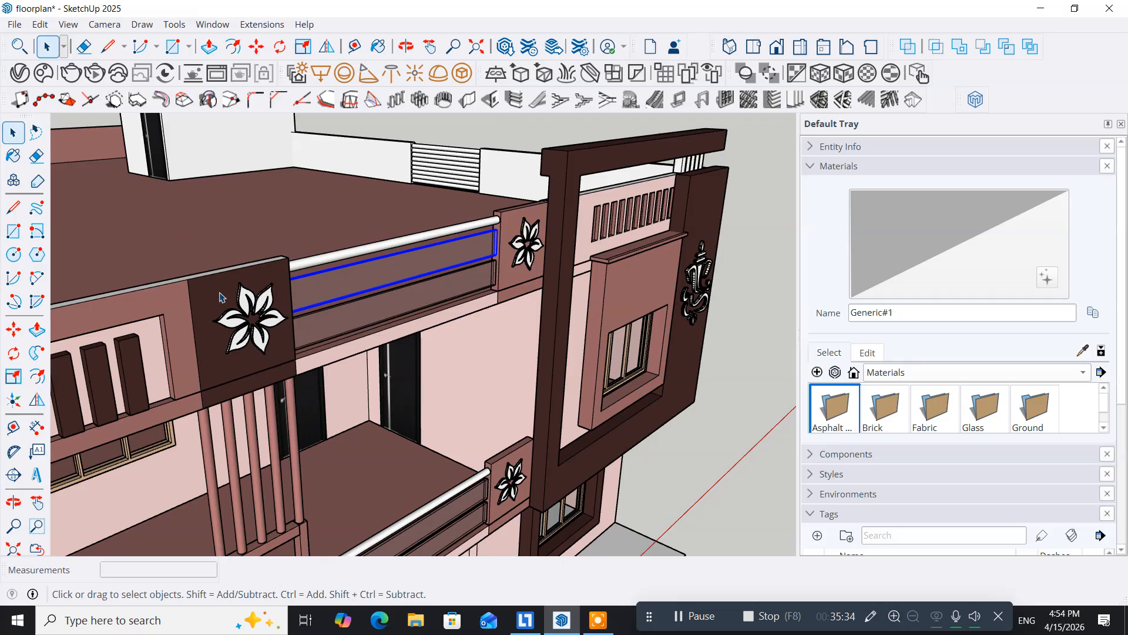
Sample the Wallcolor material from the upper-floor wall beside the balcony door
scroll(243, 222, down, 4)
middle_drag(225, 213, 308, 260)
click(457, 360)
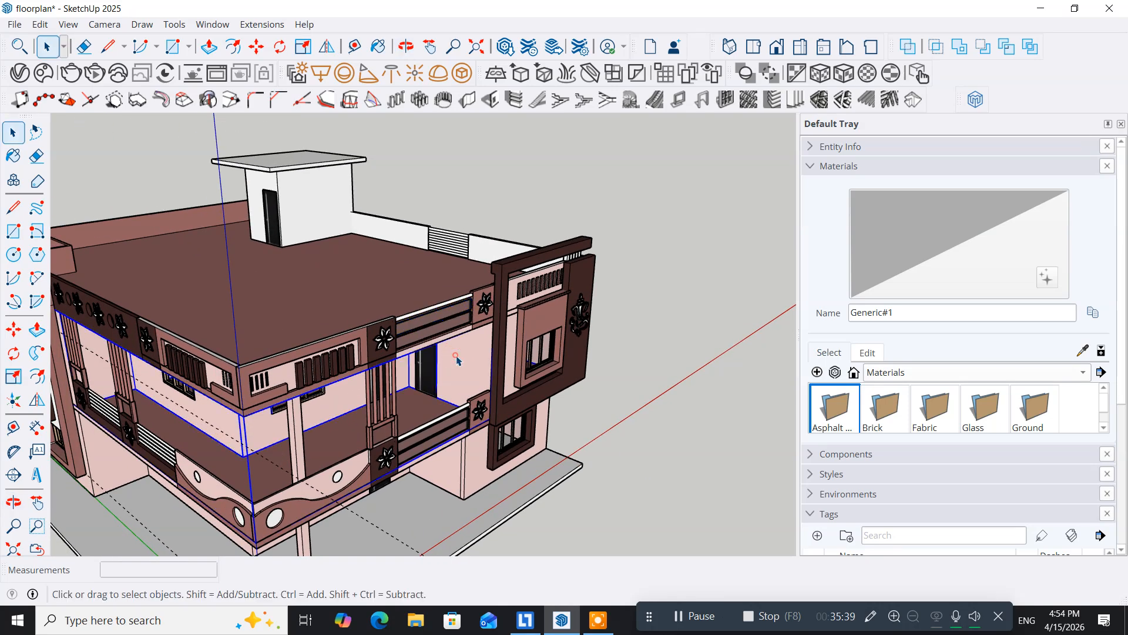
click(13, 155)
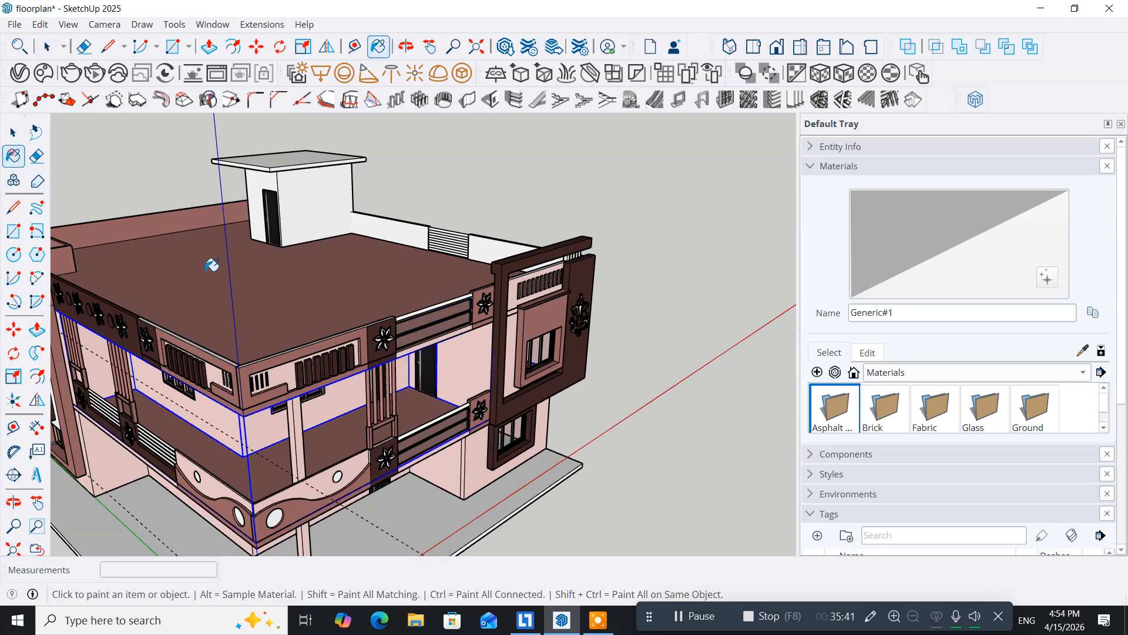
alt+click(478, 356)
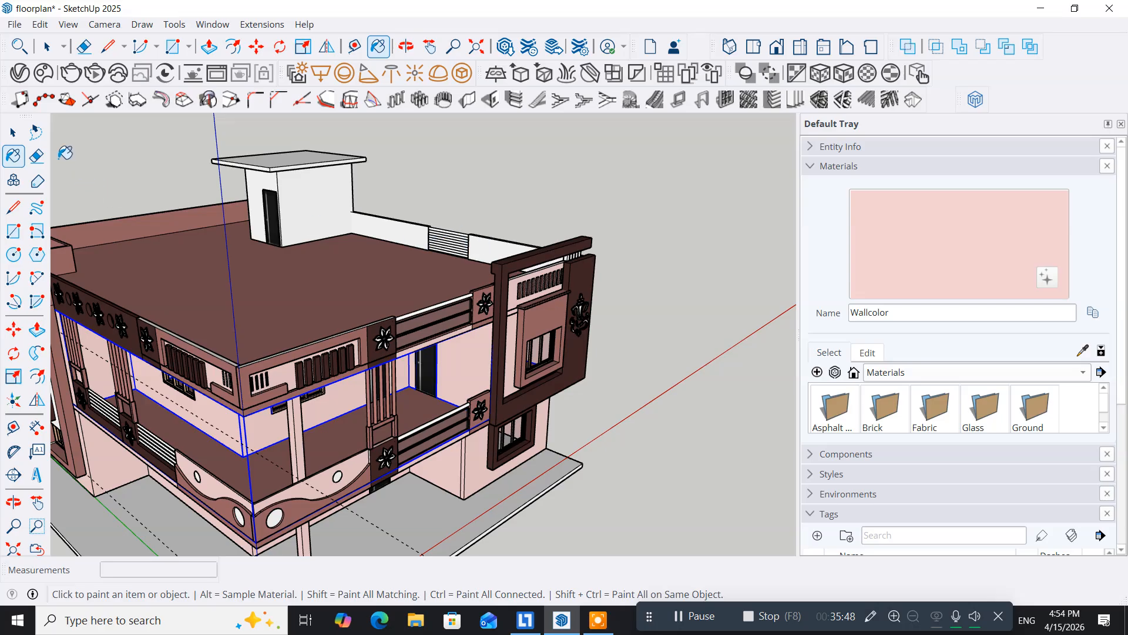
Open the white roof parapet group between the louvred railing and the corner, and paint its inner face with Wallcolor
click(13, 132)
middle_drag(184, 265, 519, 277)
click(413, 238)
double_click(413, 238)
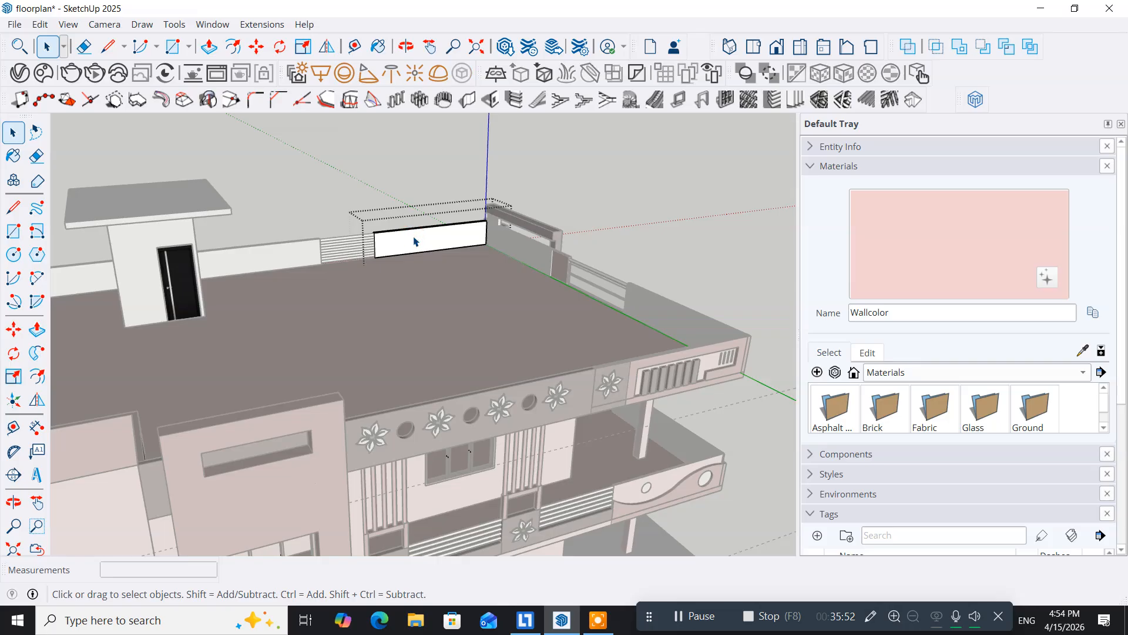
click(413, 238)
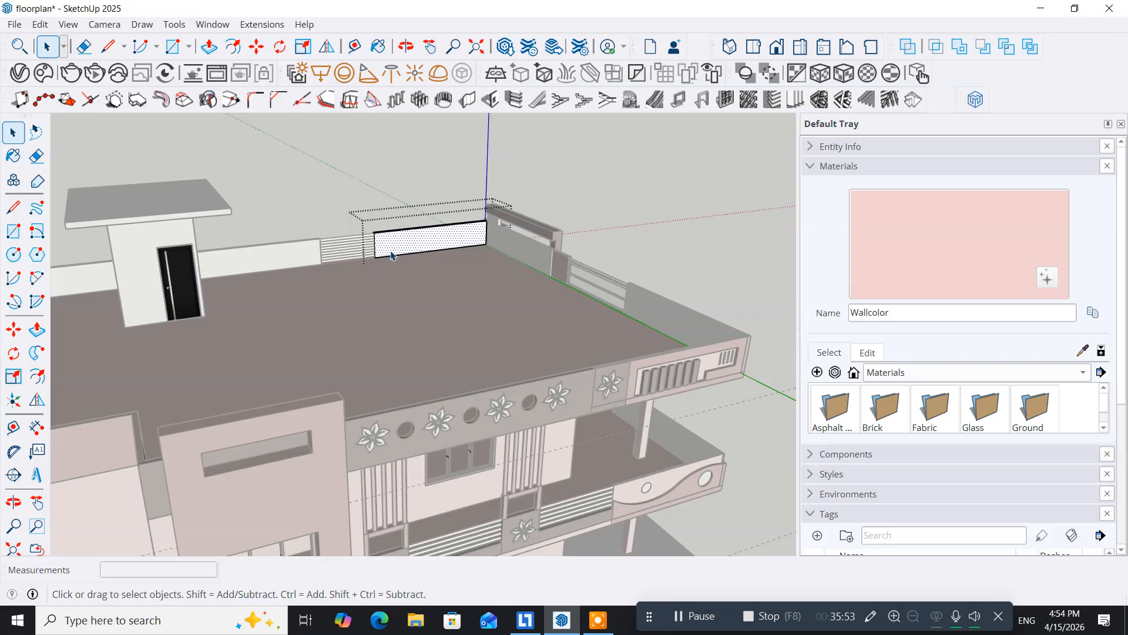
click(13, 156)
click(416, 235)
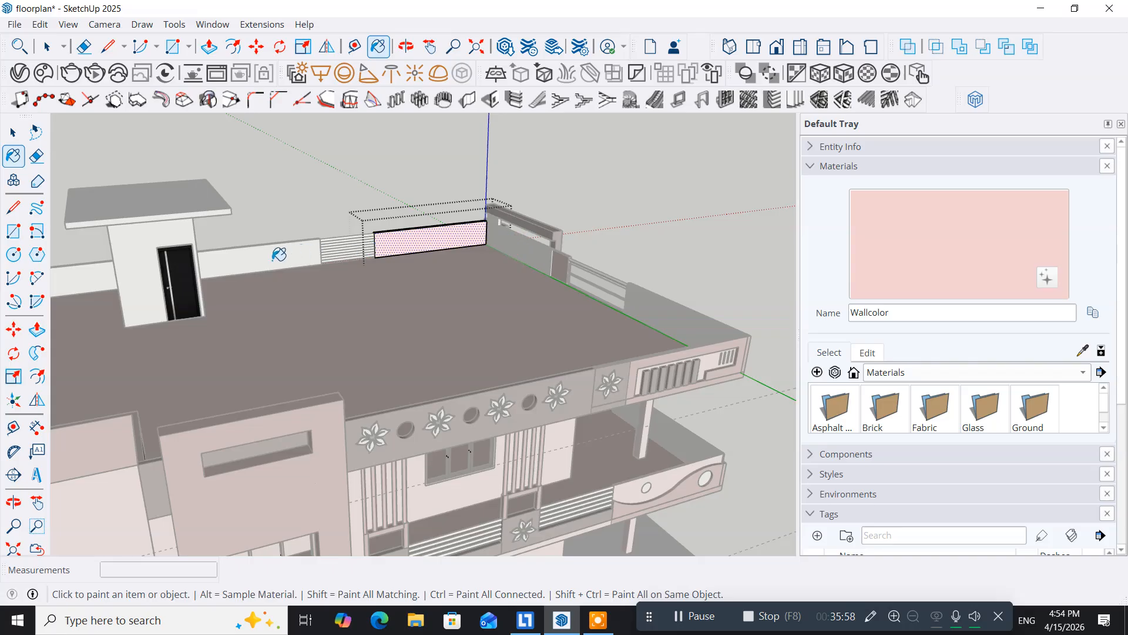
click(7, 136)
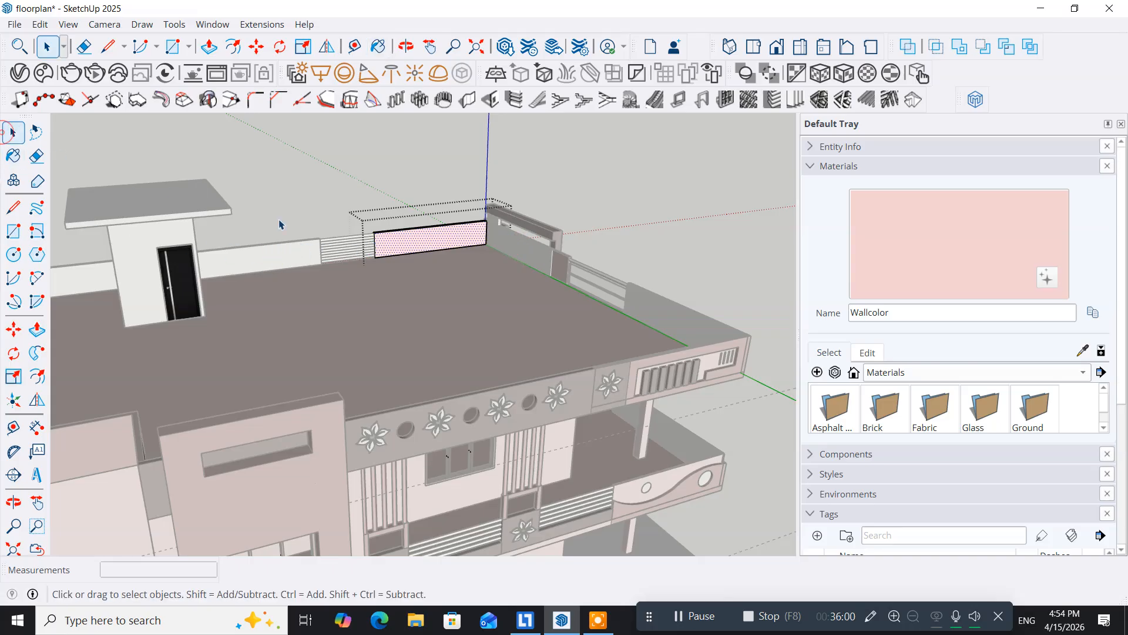
Paint the inner face of the adjoining corner parapet below the dark projecting frame with Wallcolor
middle_drag(512, 256, 483, 279)
click(436, 247)
triple_click(436, 246)
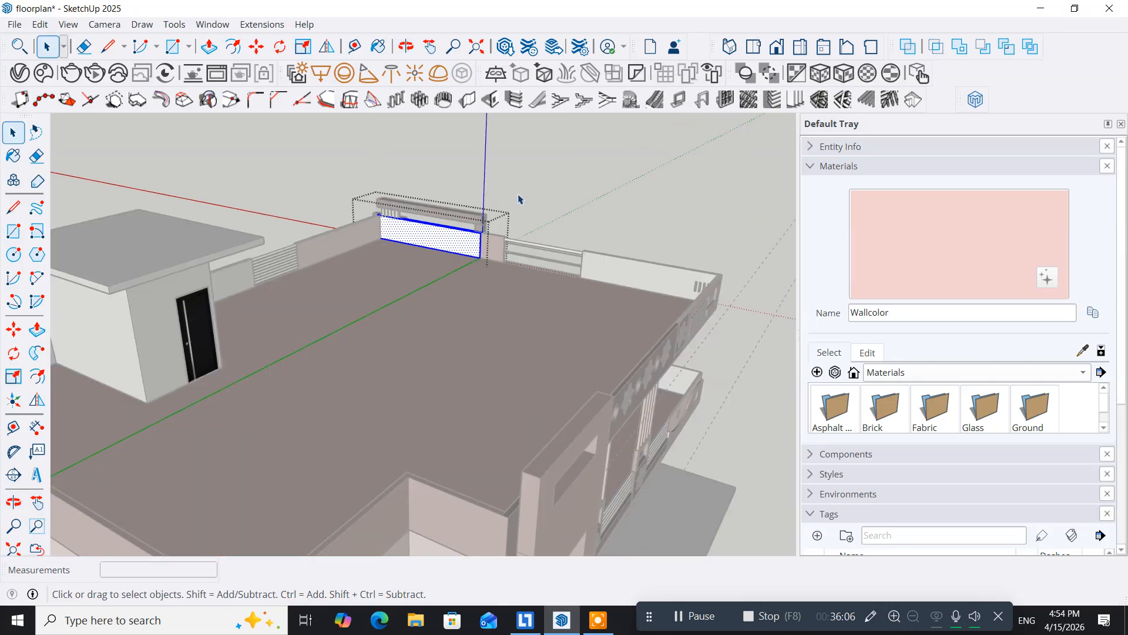
scroll(520, 198, up, 5)
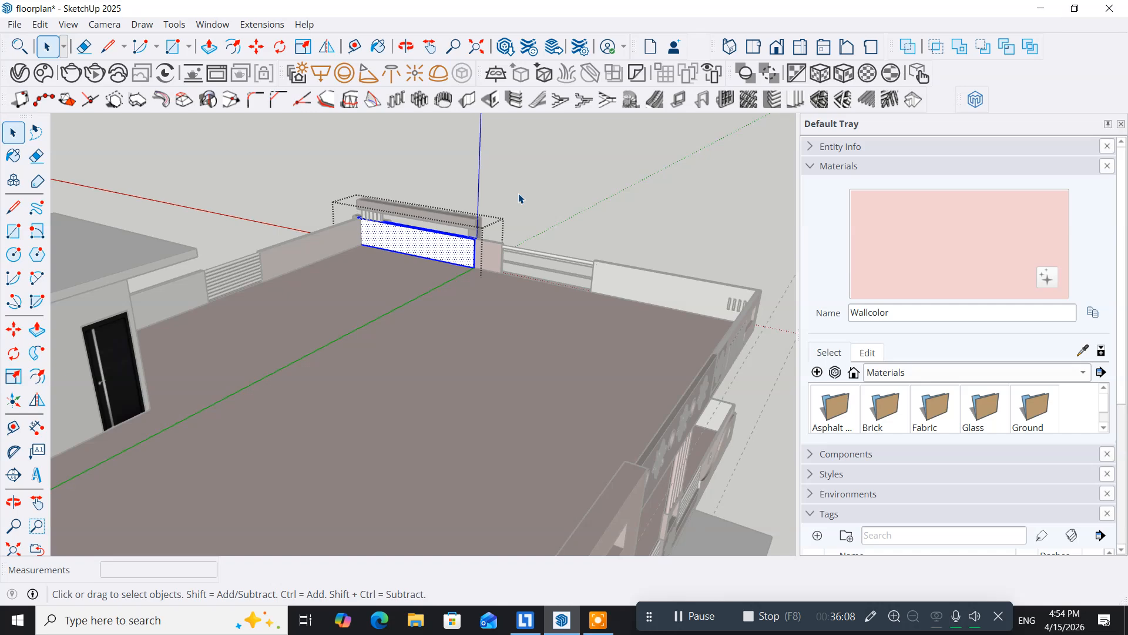
click(520, 199)
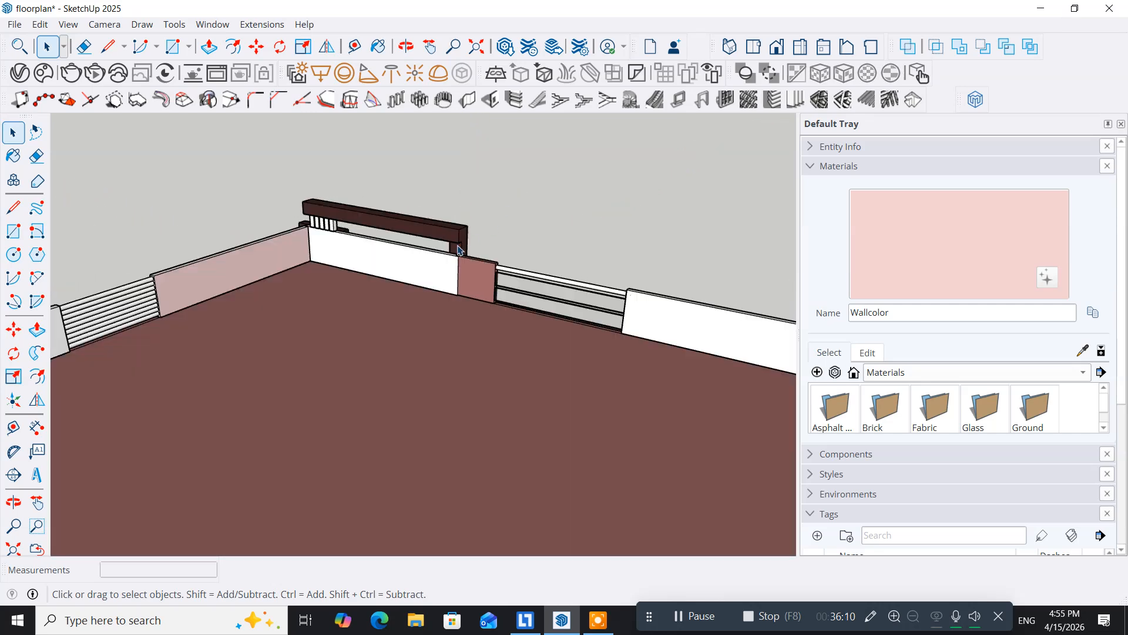
double_click(413, 269)
click(405, 262)
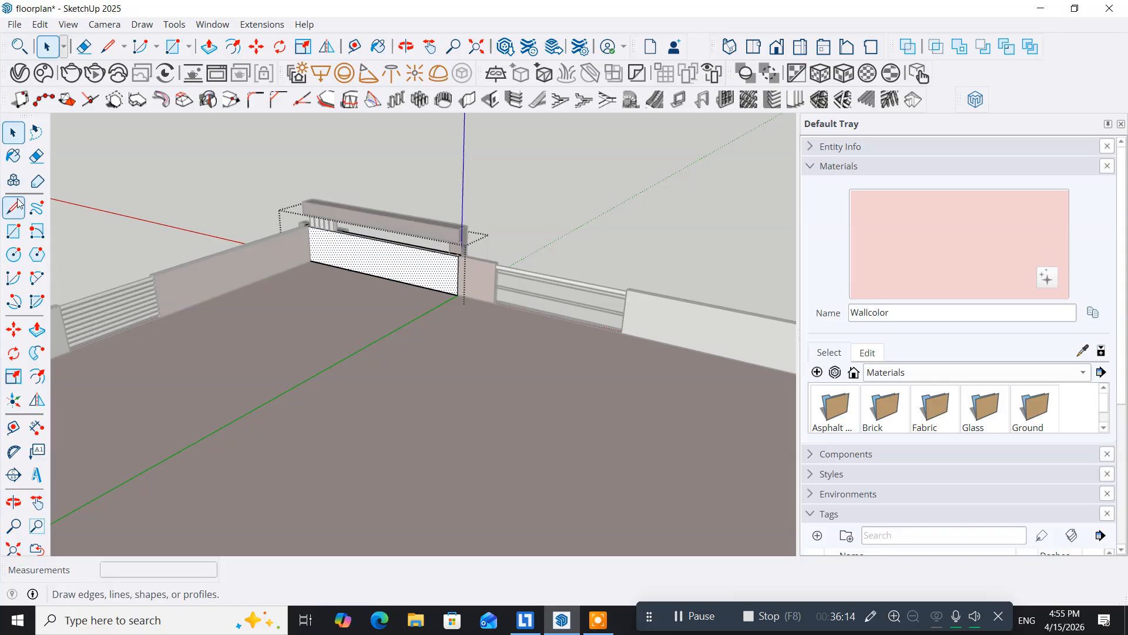
click(15, 160)
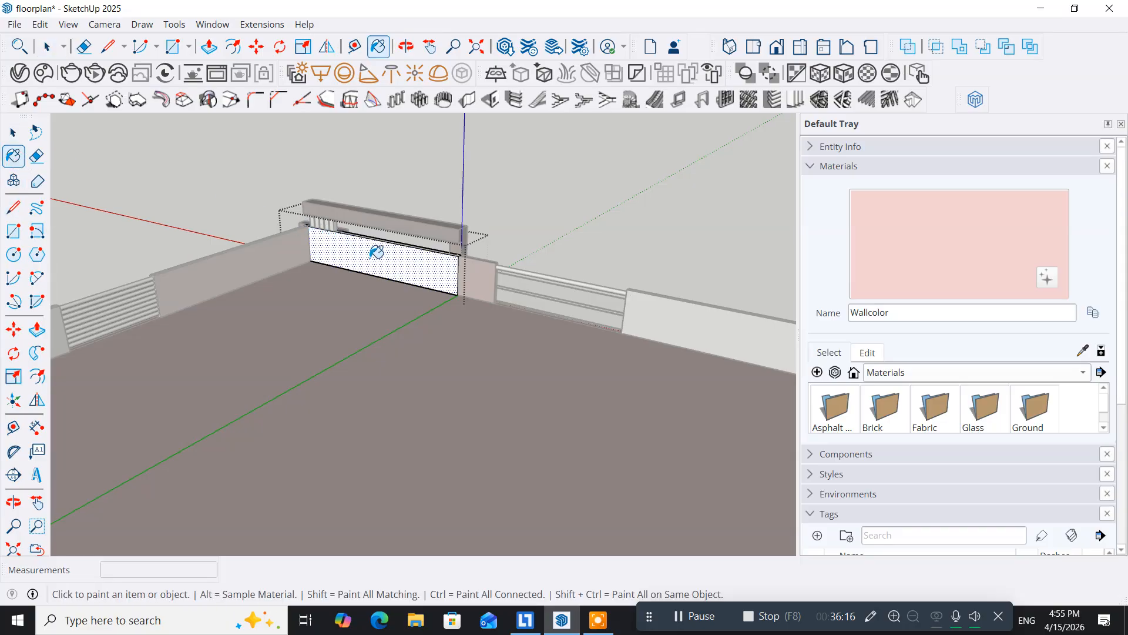
click(375, 252)
click(12, 134)
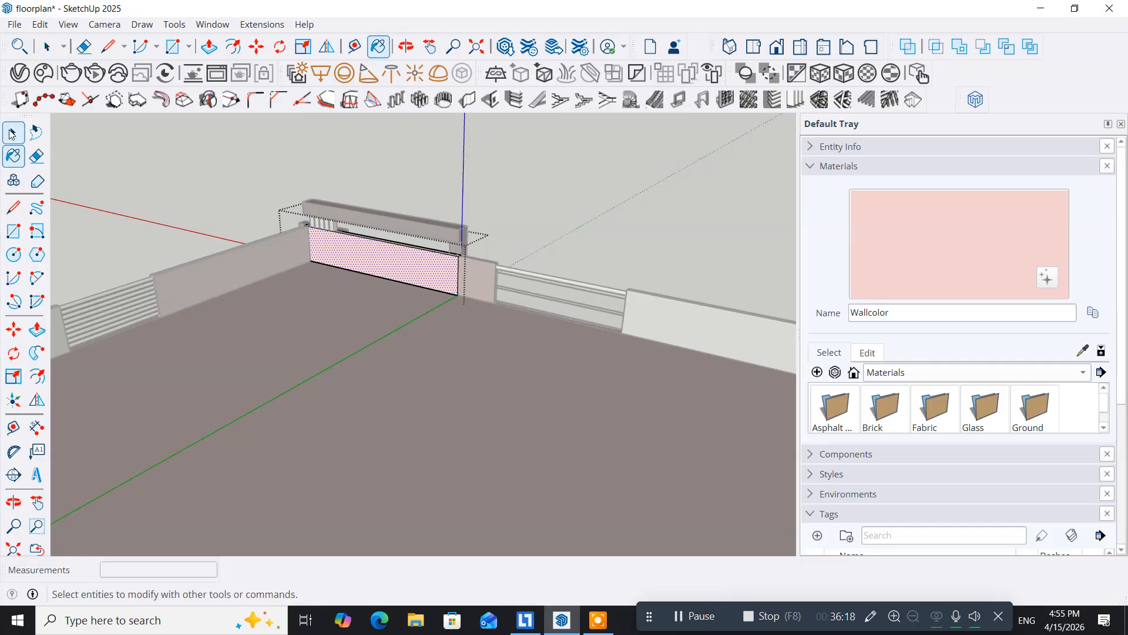
click(15, 134)
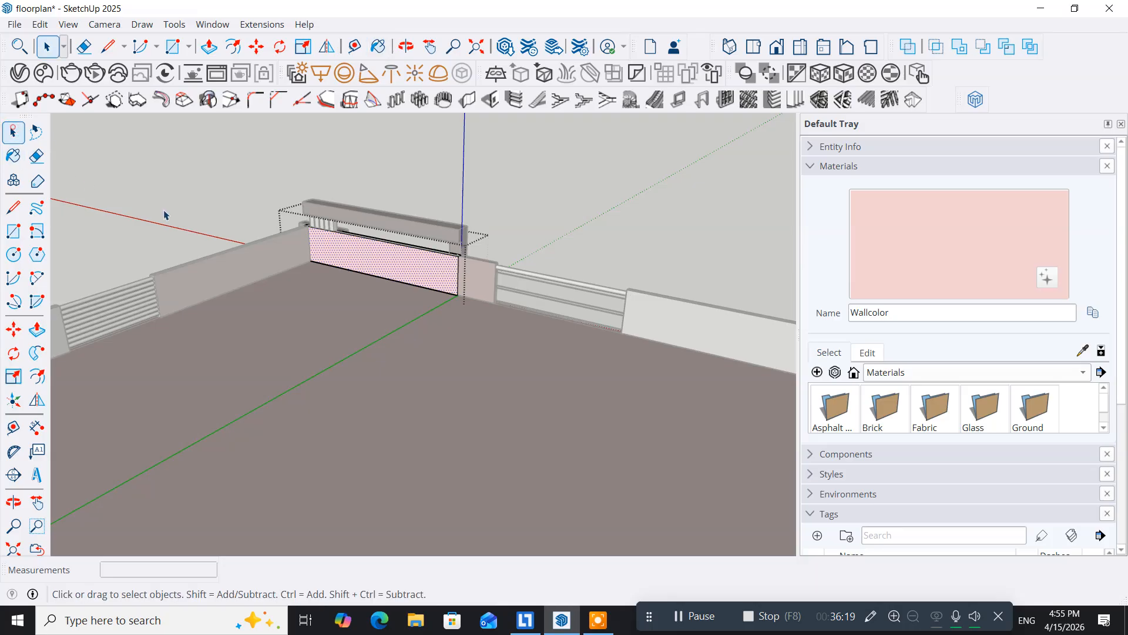
Open the parapet group with four vertical slots beyond the glass railing and paint its inner face with Wallcolor
double_click(658, 318)
click(658, 318)
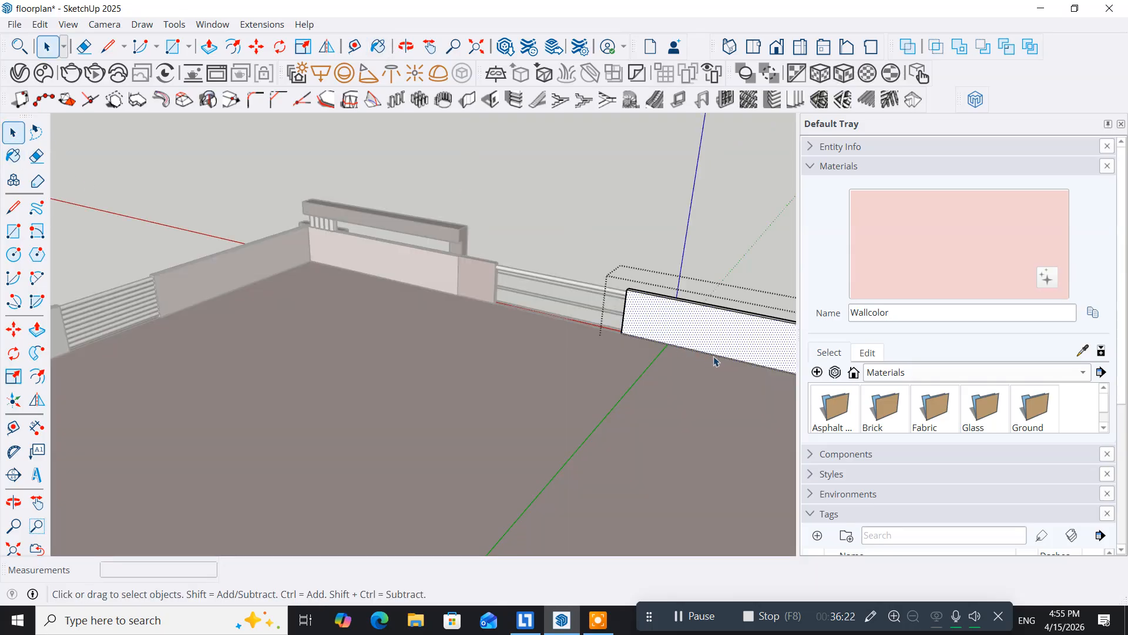
middle_drag(733, 379, 537, 289)
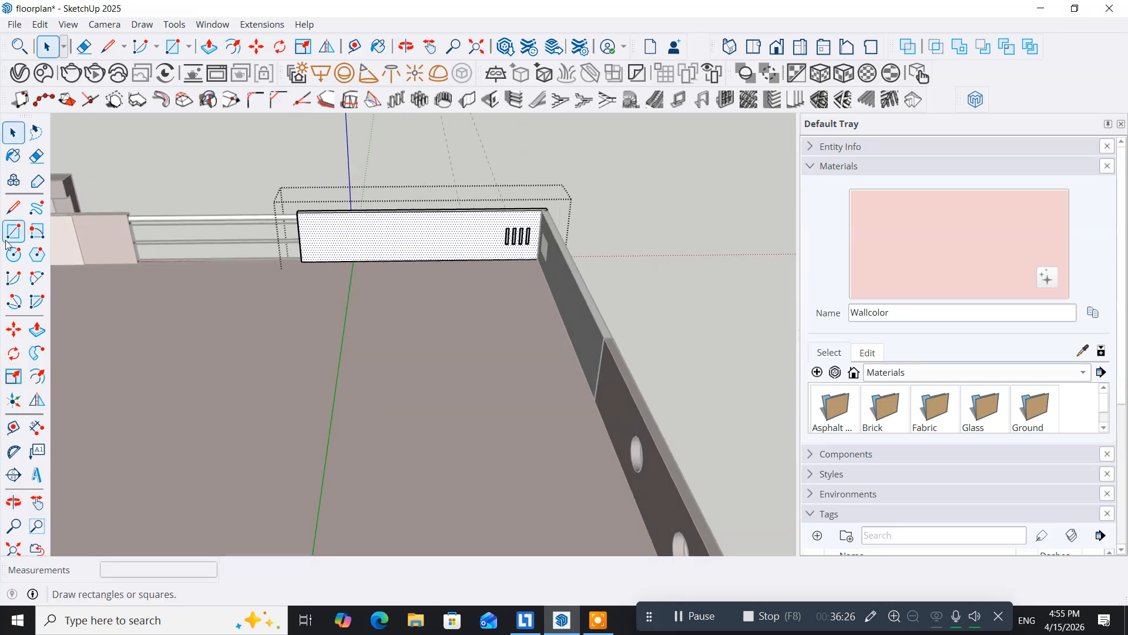
click(13, 156)
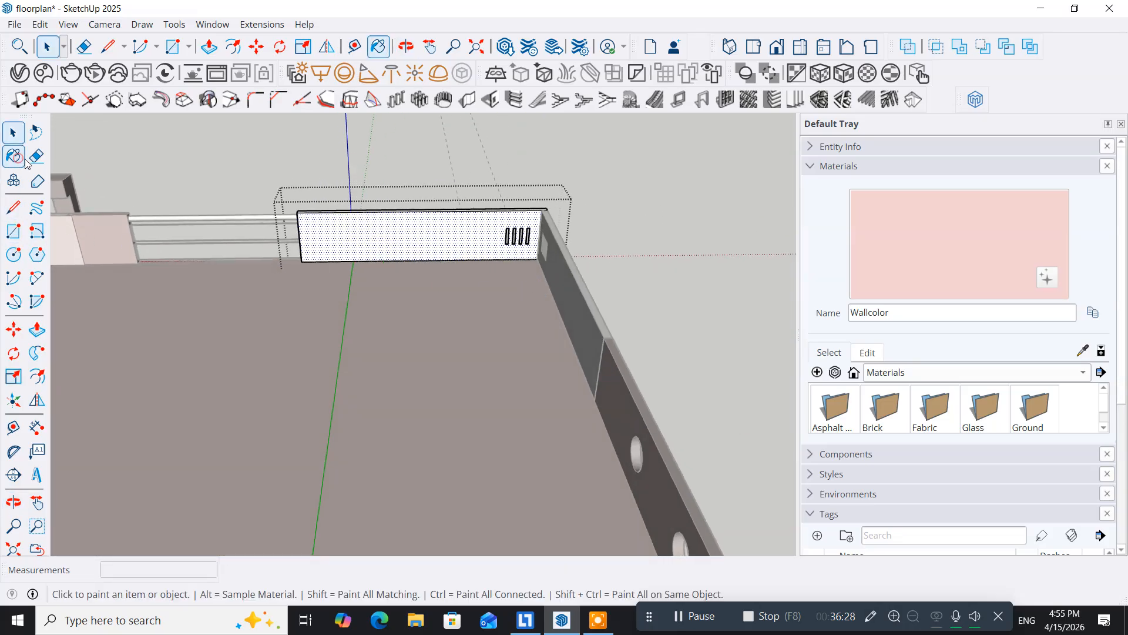
click(382, 237)
mouse_move(385, 333)
middle_down()
mouse_move(612, 320)
mouse_move(688, 284)
mouse_move(424, 308)
mouse_move(501, 327)
middle_up()
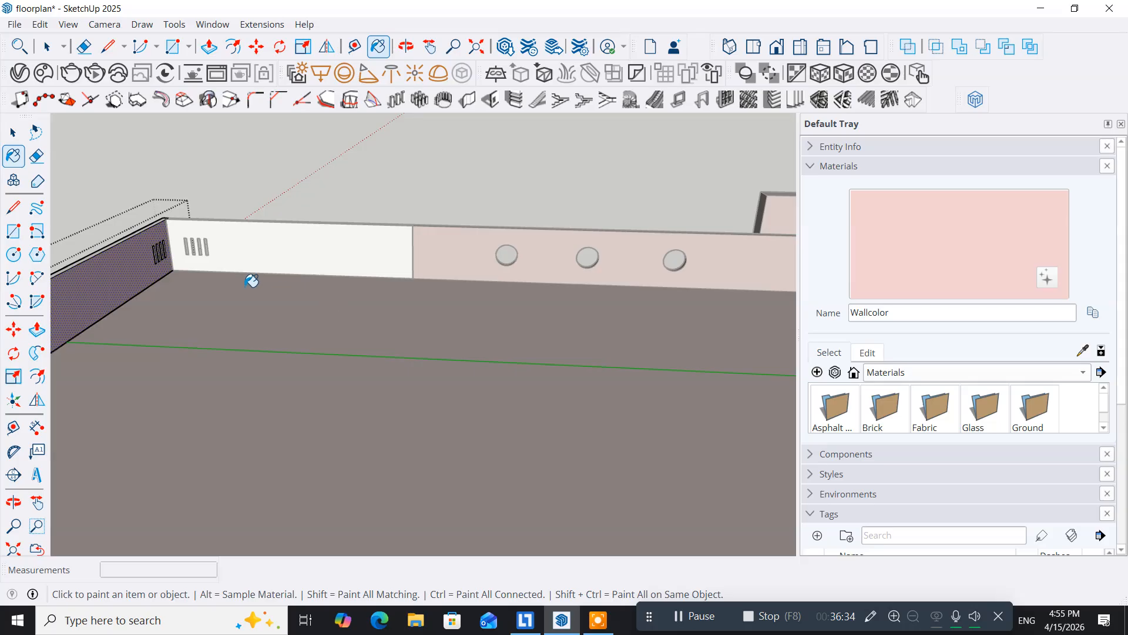
click(13, 133)
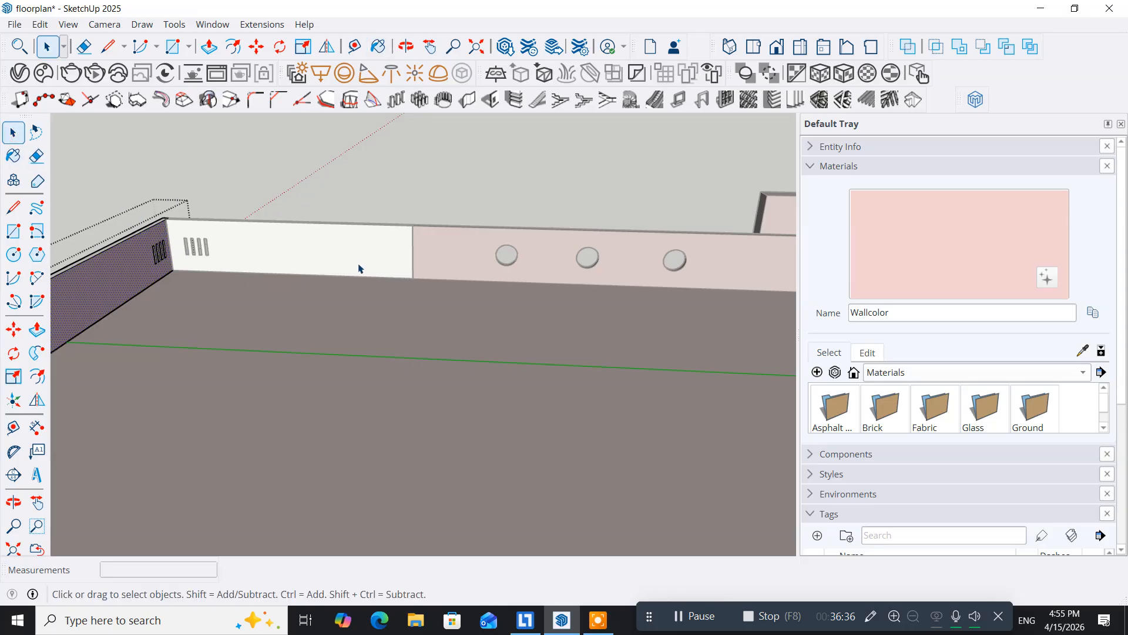
Open the white parapet group with the four slots and paint its inner face with the Wallcolor material
click(348, 262)
double_click(348, 263)
click(349, 267)
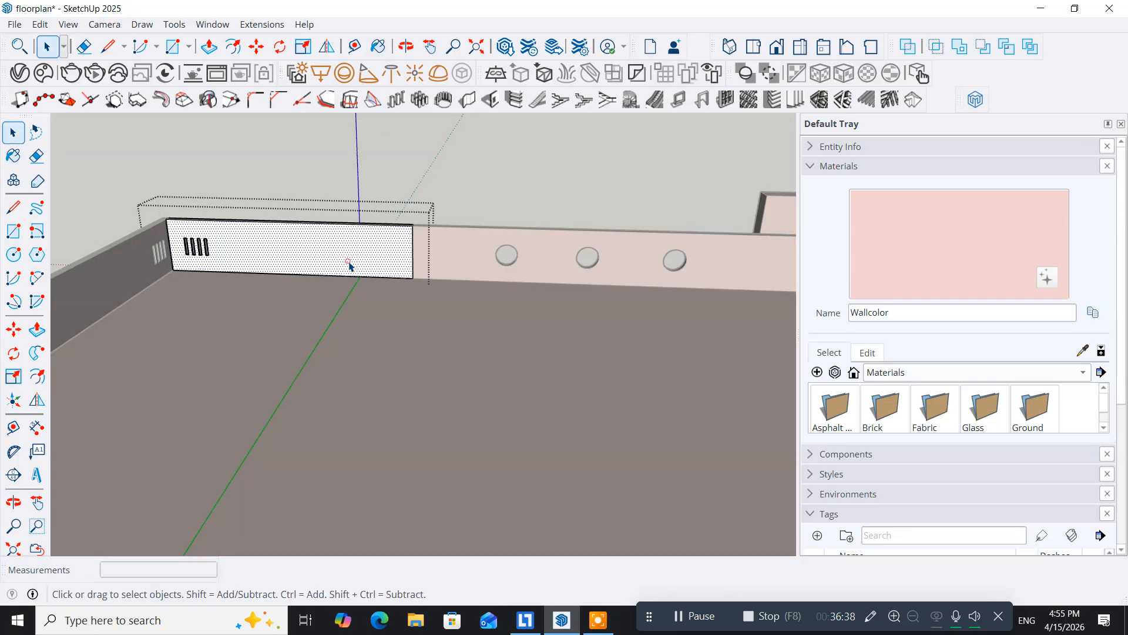
click(10, 157)
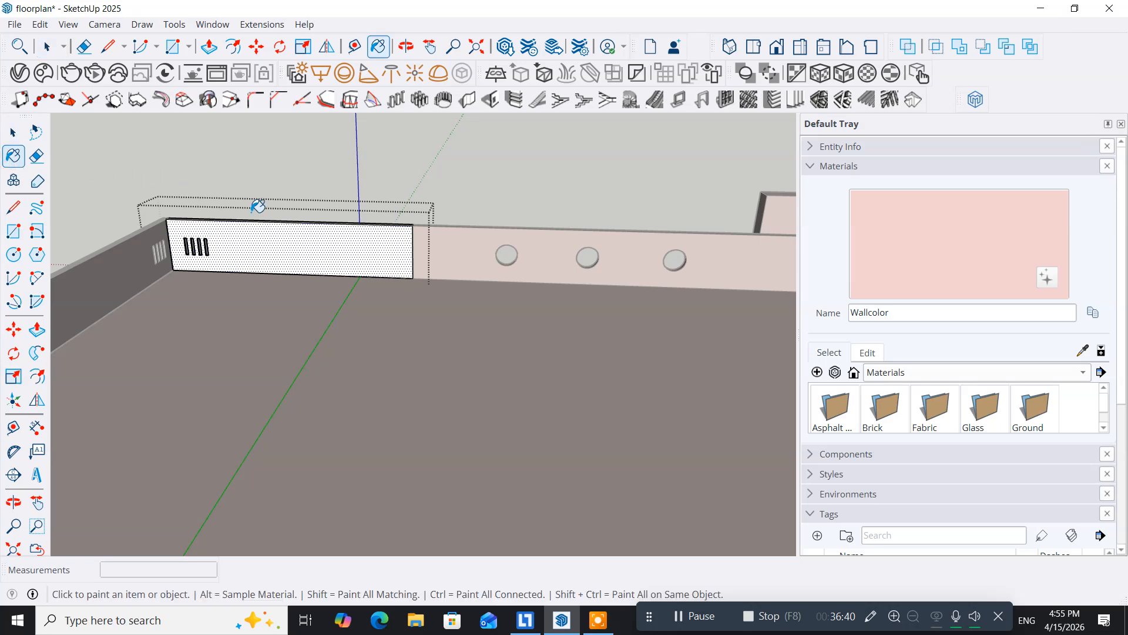
click(299, 236)
Paint the top face of the same slotted parapet with Wallcolor
middle_drag(252, 348, 584, 361)
mouse_move(605, 297)
middle_down()
mouse_move(360, 300)
mouse_move(423, 353)
mouse_move(453, 330)
middle_up()
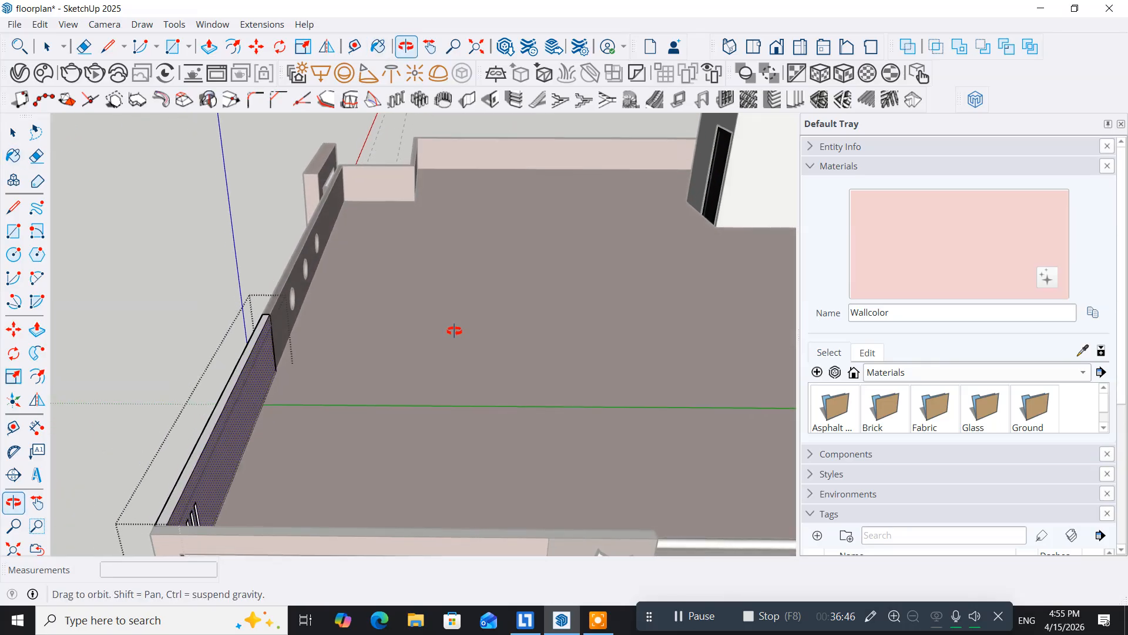
scroll(334, 399, up, 2)
scroll(334, 399, up, 2)
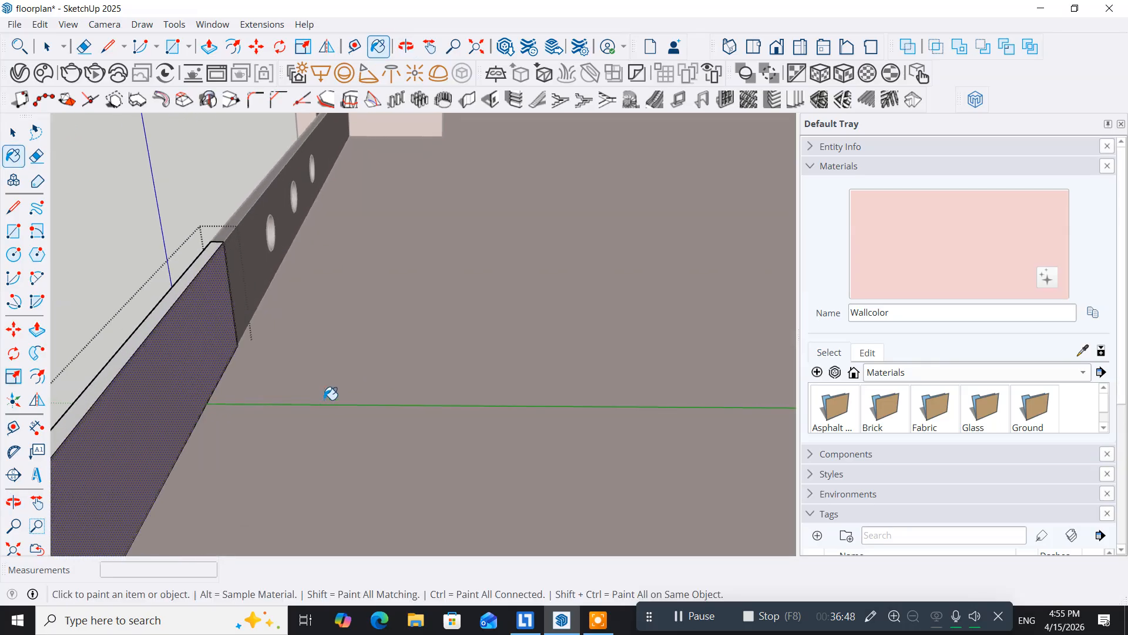
click(147, 325)
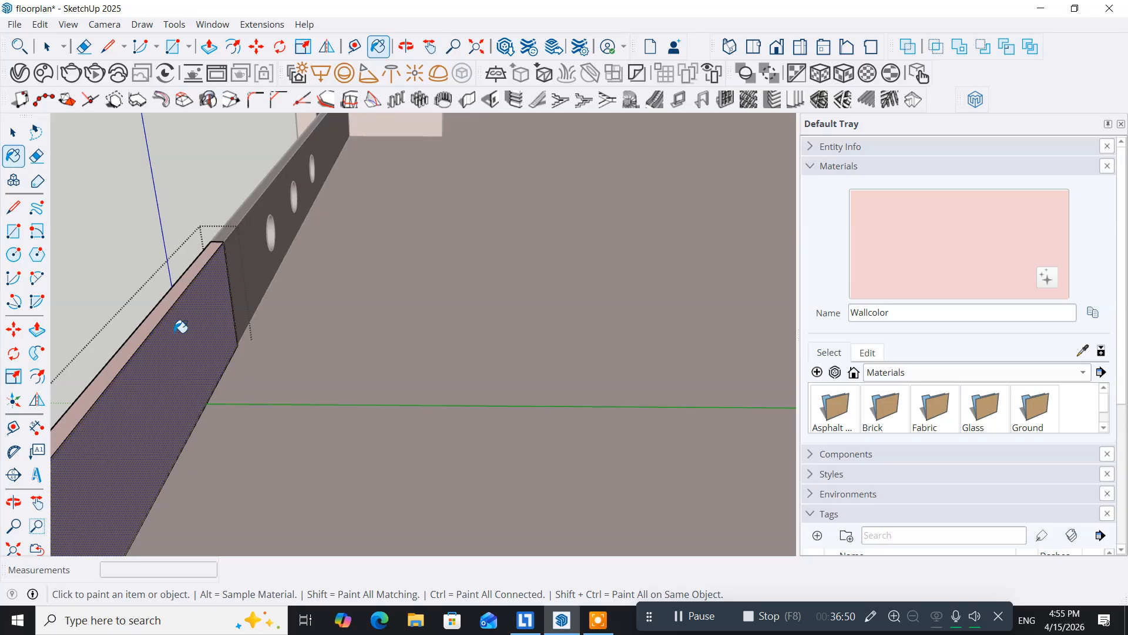
Paint the top face of the adjoining corner parapet with the flower panel using Wallcolor
scroll(253, 324, down, 3)
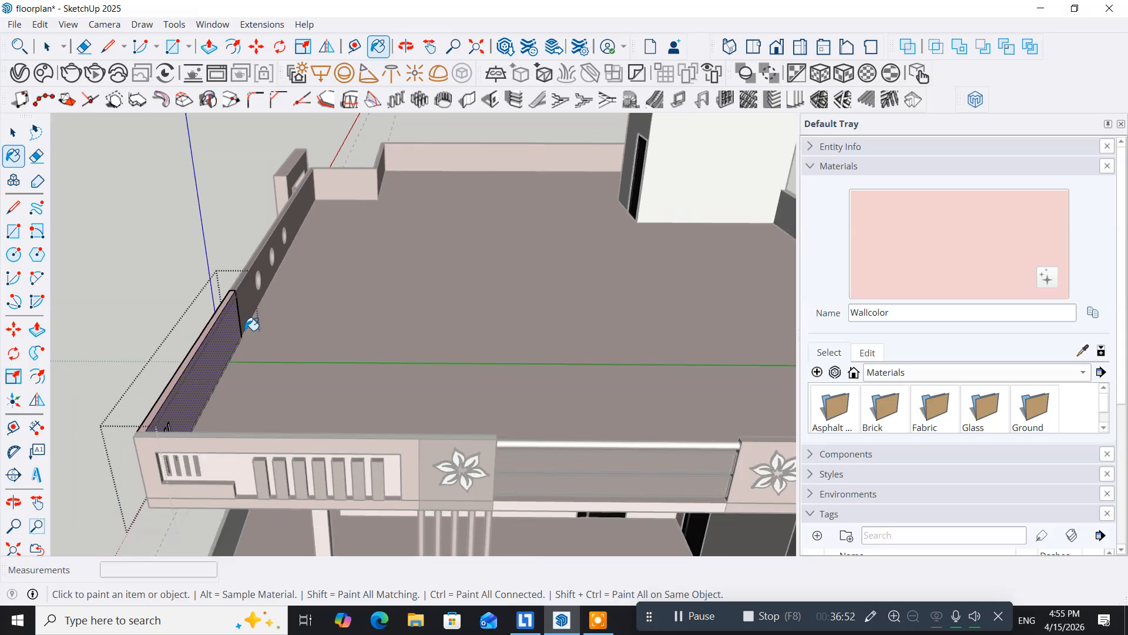
mouse_move(253, 323)
middle_down()
mouse_move(267, 265)
mouse_move(231, 360)
mouse_move(247, 310)
mouse_move(247, 217)
mouse_move(242, 287)
middle_up()
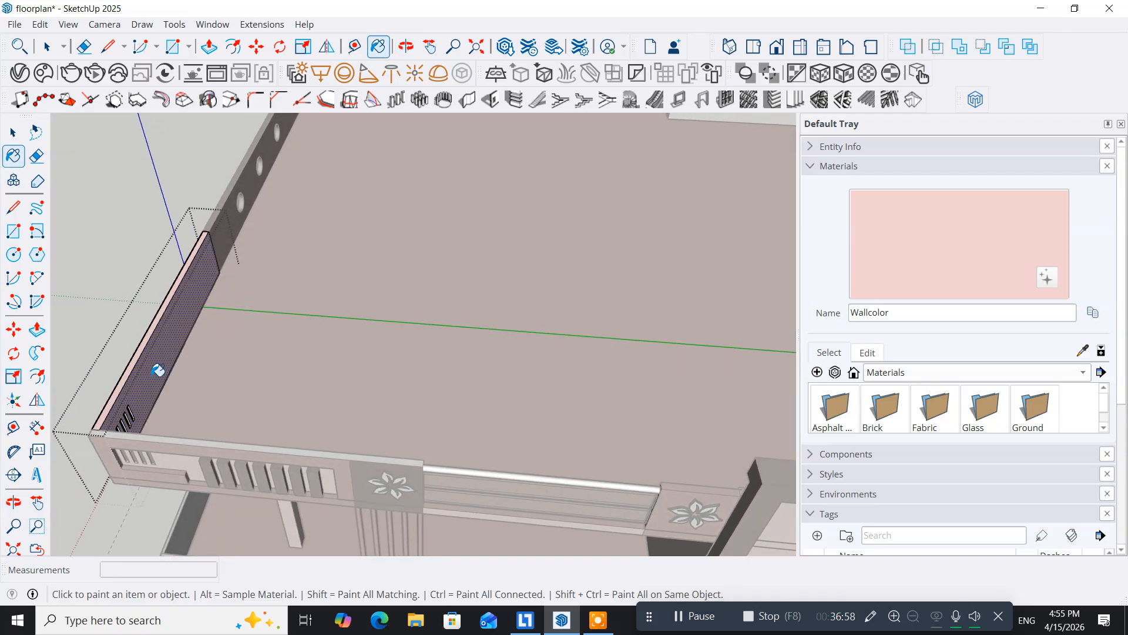
scroll(161, 414, up, 3)
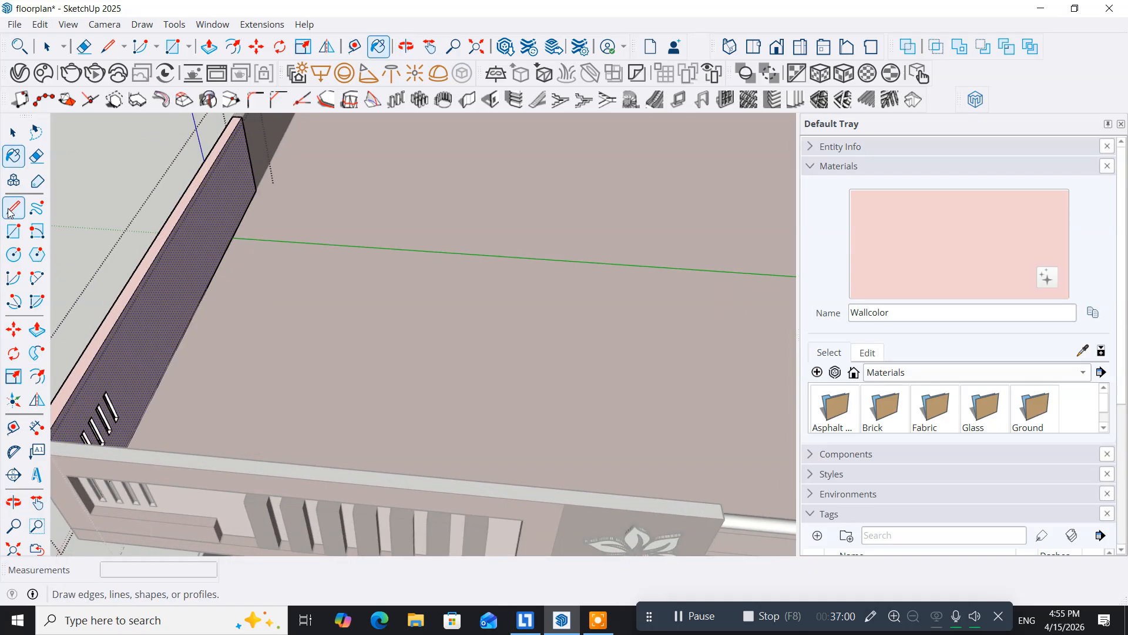
click(13, 132)
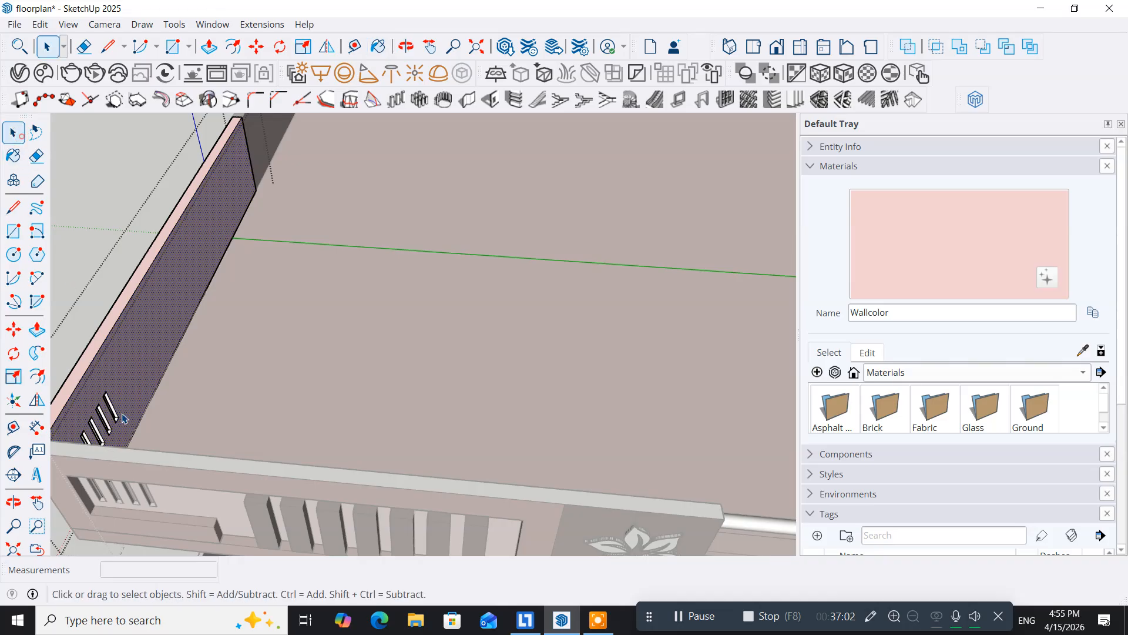
click(166, 461)
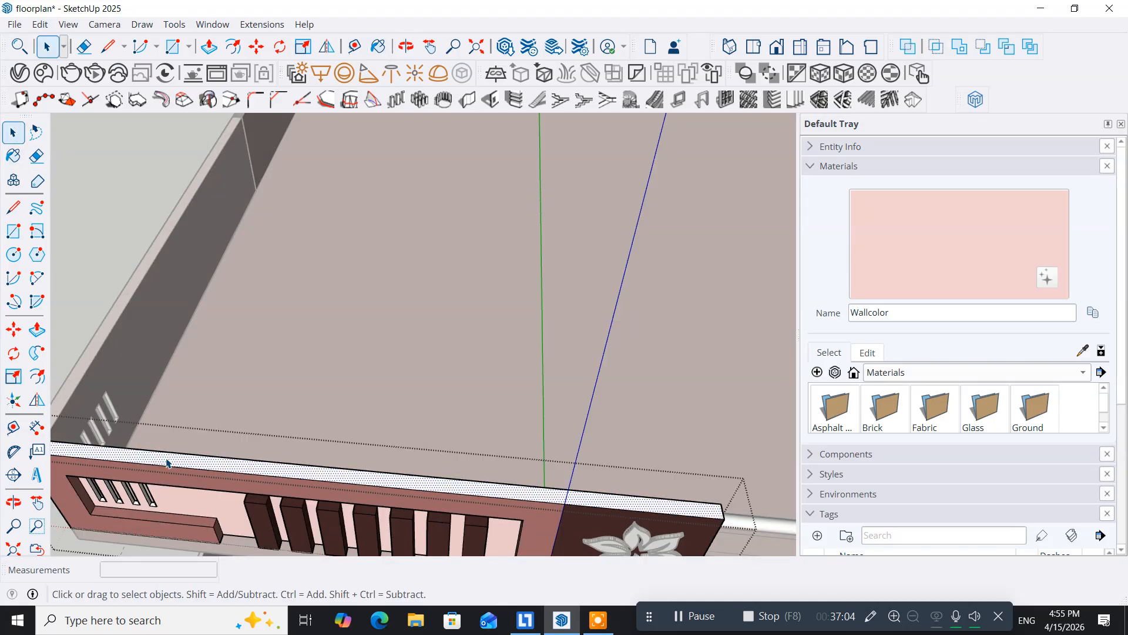
click(13, 156)
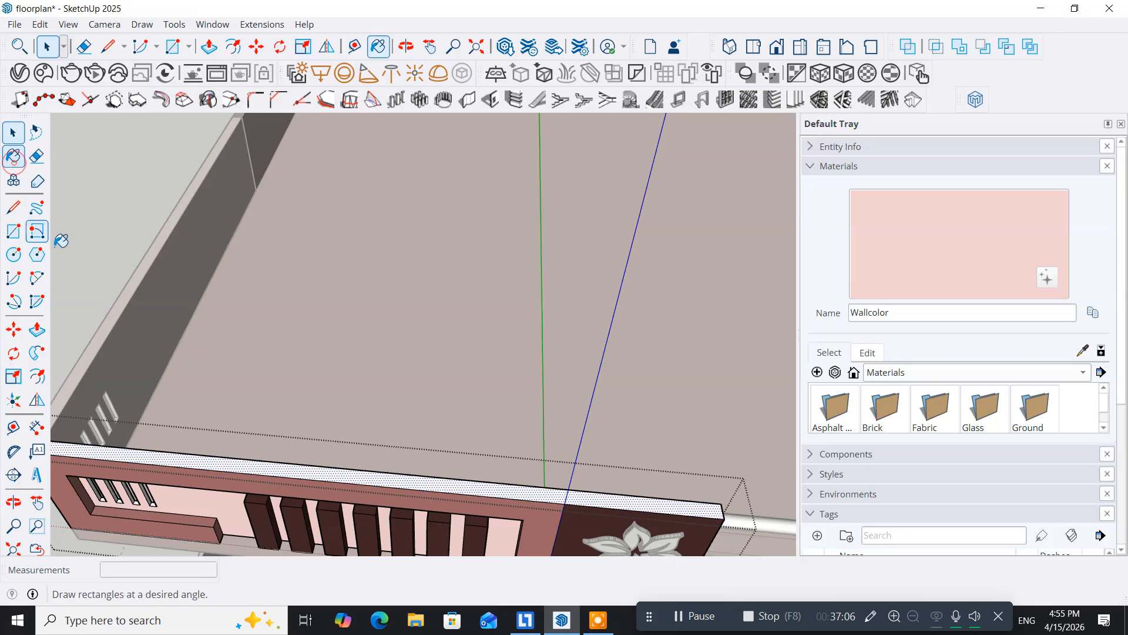
click(194, 456)
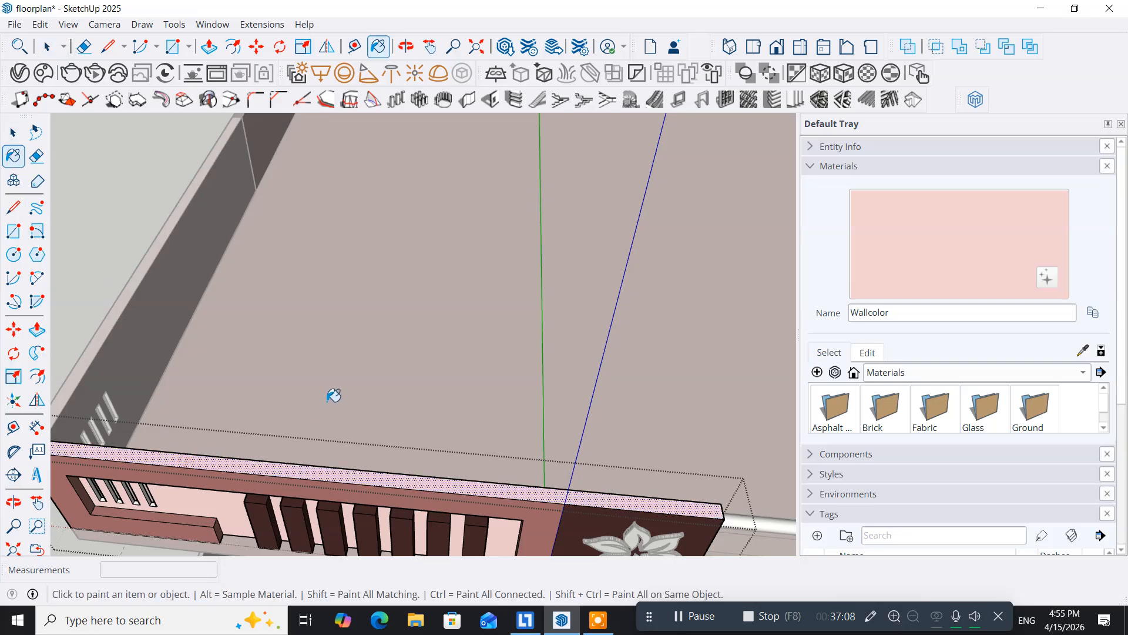
Open the white parapet group between the rooftop stair room and the railing and paint its inner face with Wallcolor
scroll(331, 391, down, 5)
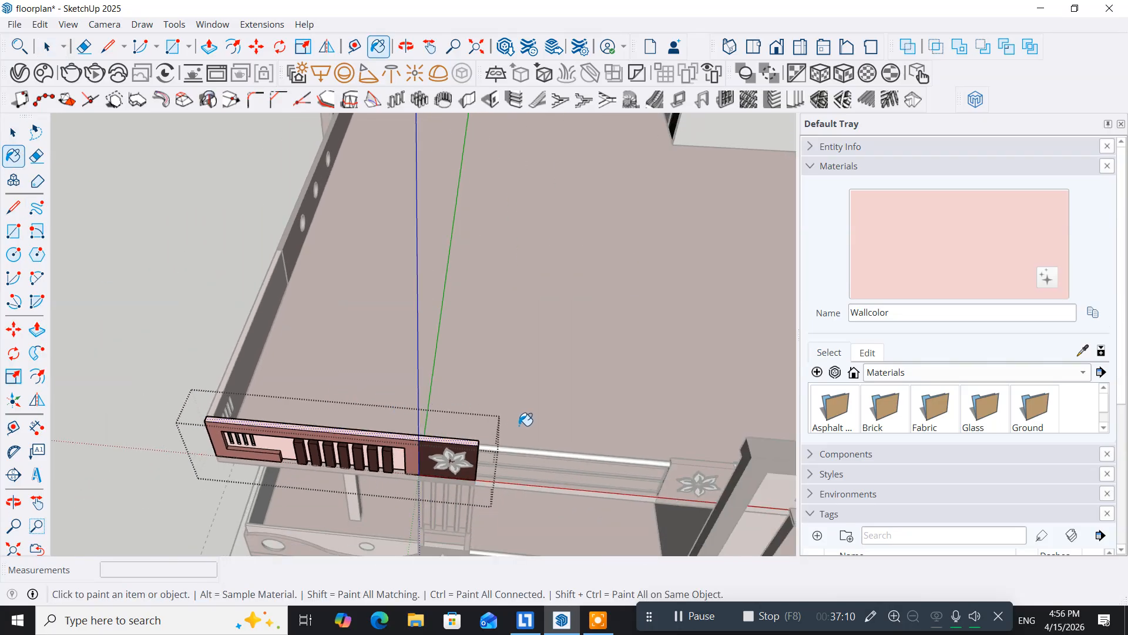
mouse_move(305, 267)
middle_down()
mouse_move(365, 323)
mouse_move(265, 386)
mouse_move(266, 295)
middle_up()
mouse_move(320, 259)
shift+middle_down()
mouse_move(202, 313)
mouse_move(290, 254)
mouse_move(440, 255)
mouse_move(459, 244)
shift+middle_up()
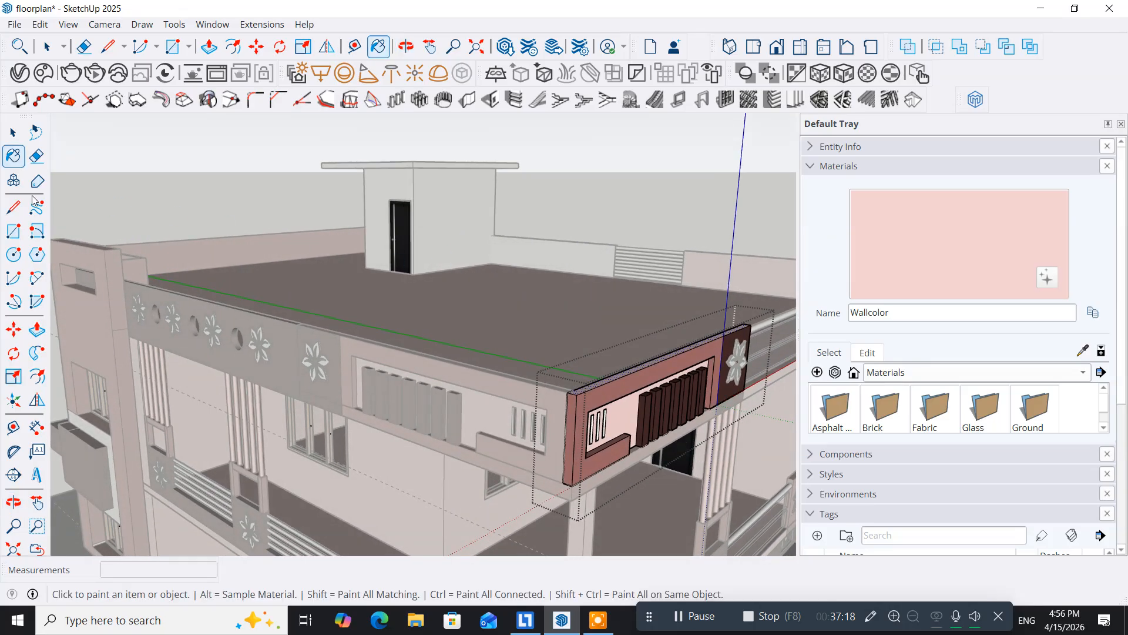
click(13, 133)
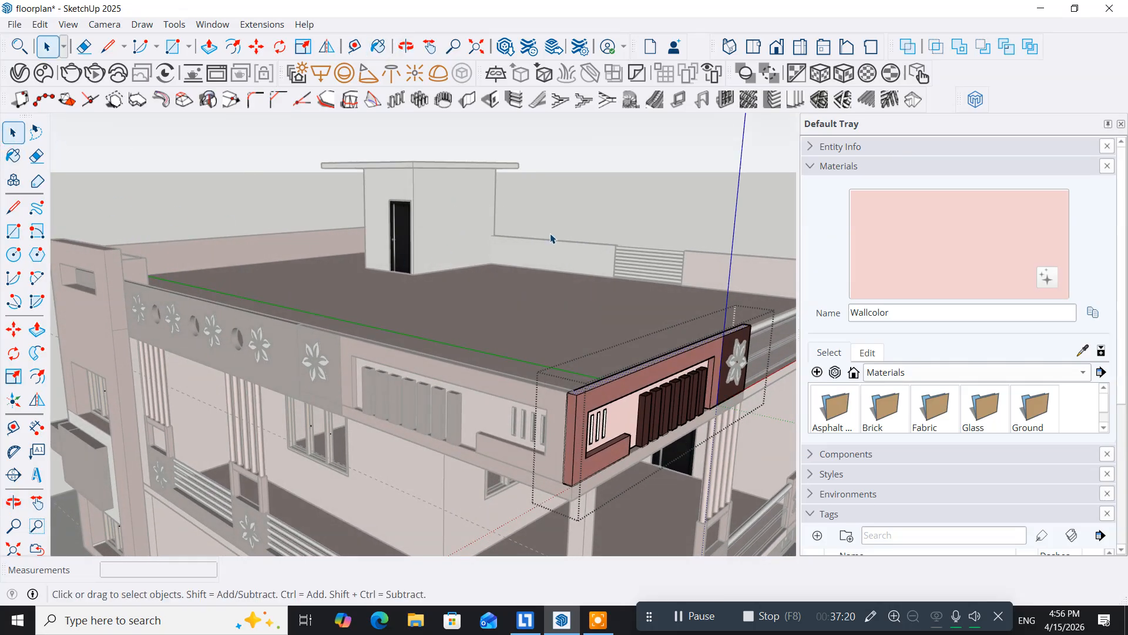
double_click(553, 254)
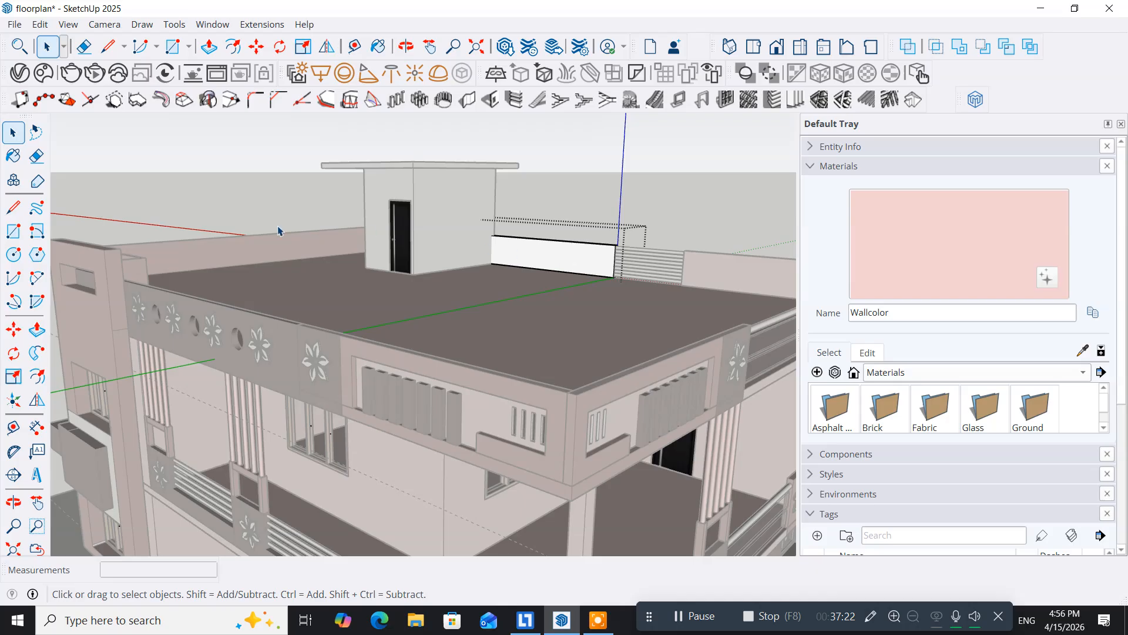
click(515, 251)
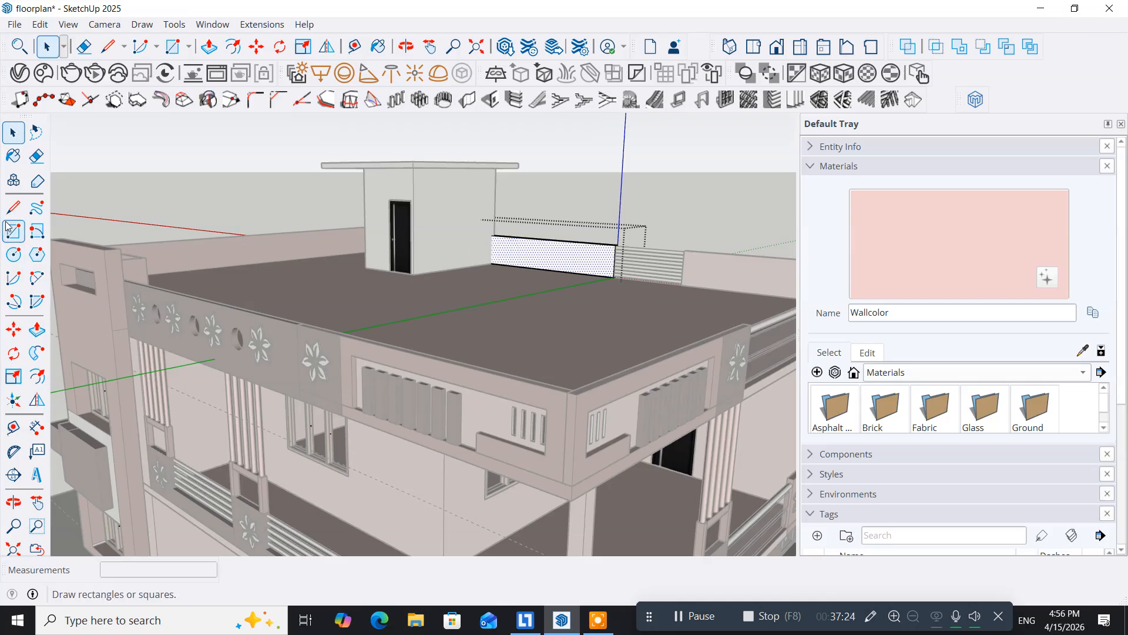
click(5, 158)
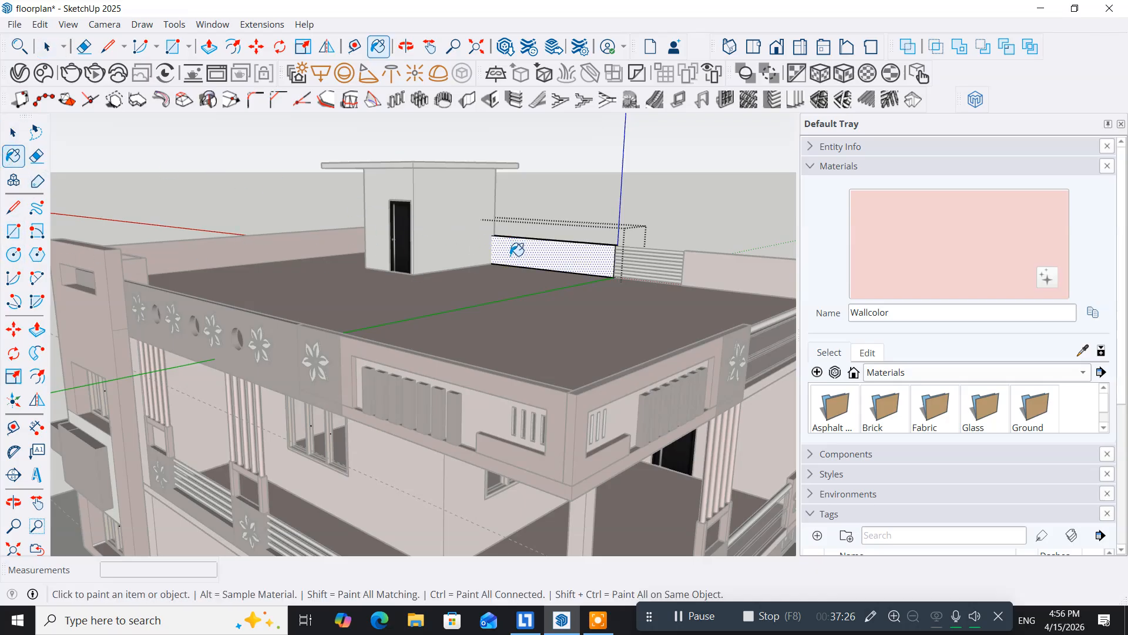
click(534, 259)
Leave the parapet group, select the rooftop stair room and paint its walls with Wallcolor
click(13, 133)
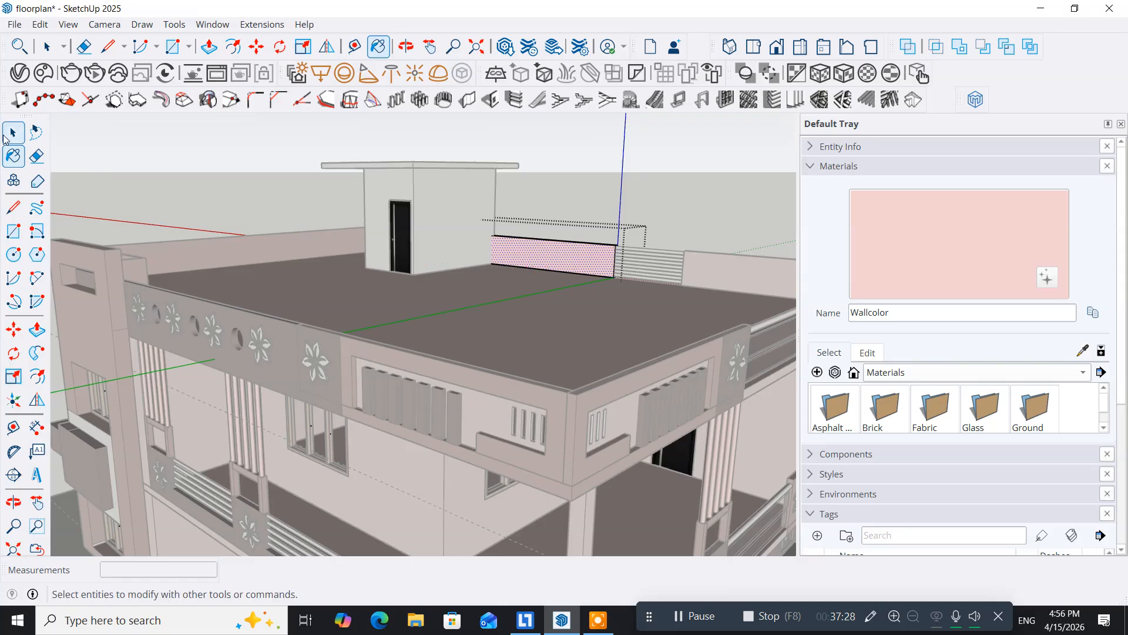
click(268, 165)
click(432, 222)
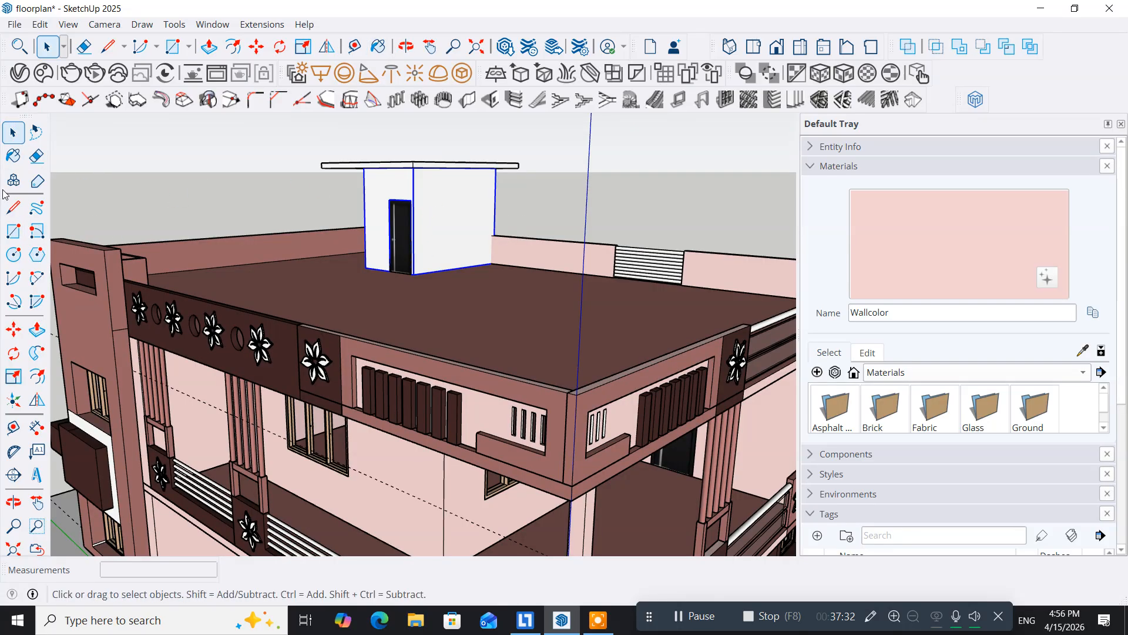
click(13, 155)
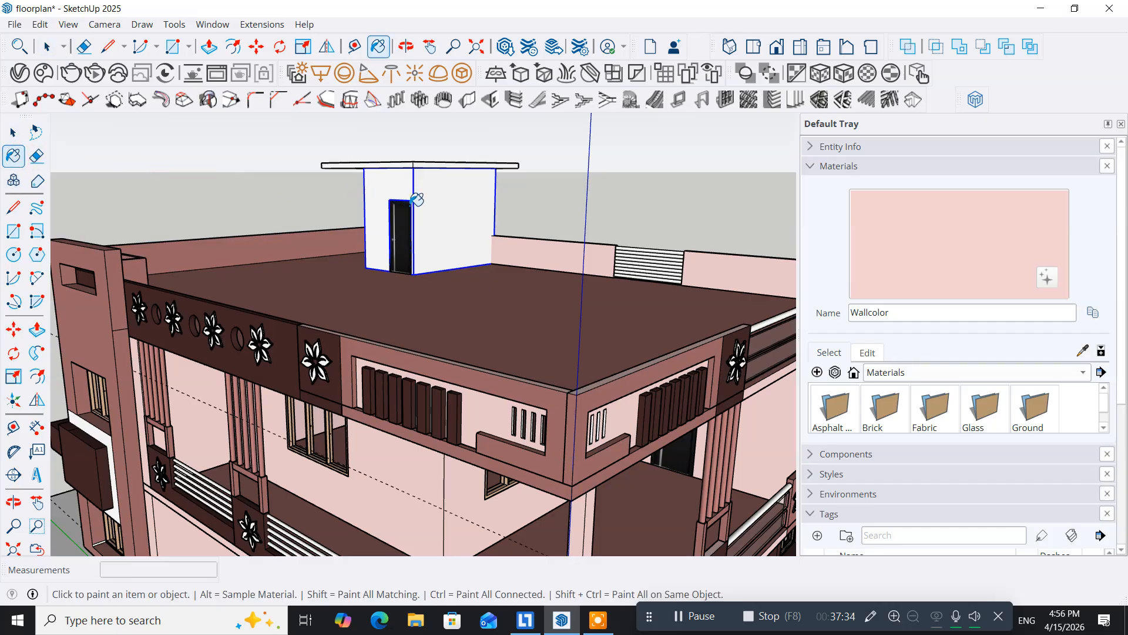
click(437, 203)
mouse_move(482, 256)
middle_down()
mouse_move(312, 219)
mouse_move(88, 233)
mouse_move(121, 344)
mouse_move(280, 337)
middle_up()
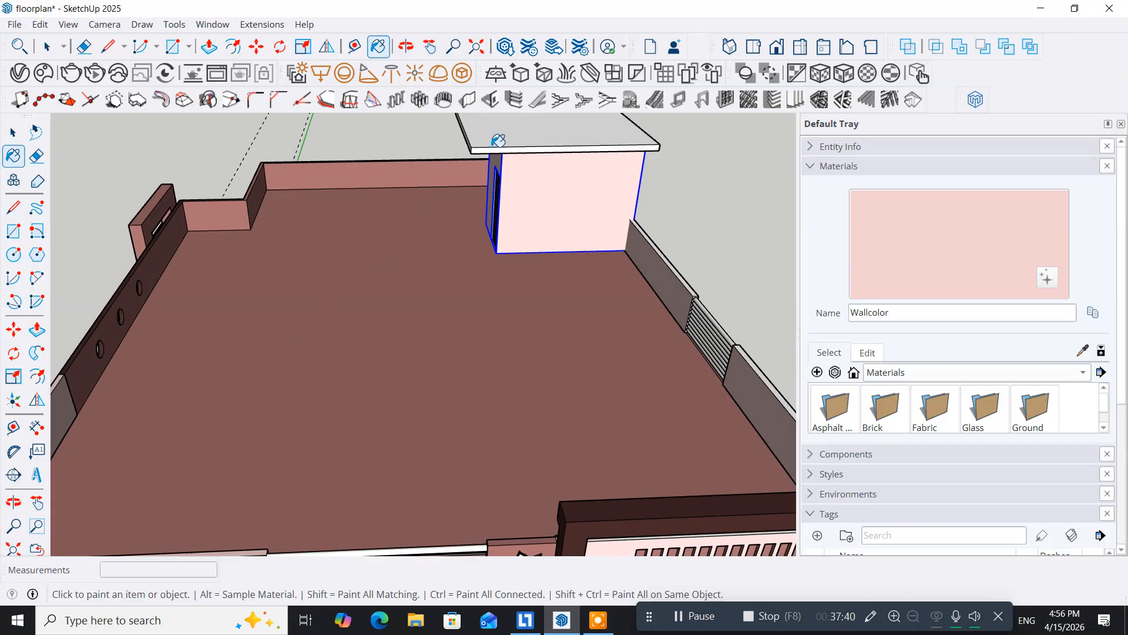
Sample the dark brown windows frame material from the parapet and paint the top of the stair room's roof slab with it
click(13, 132)
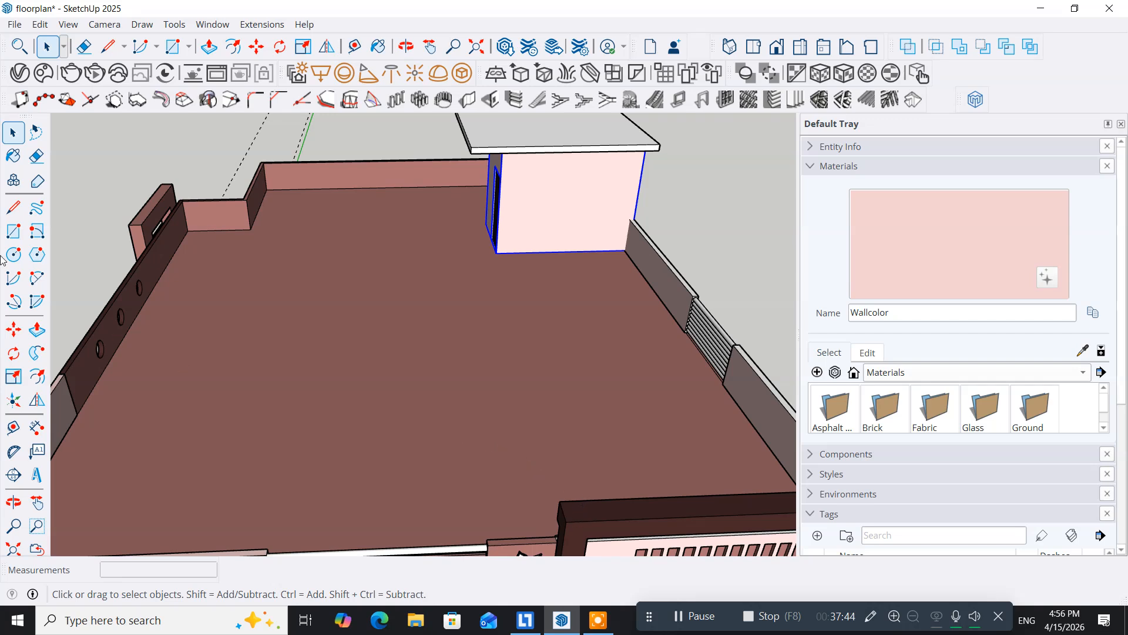
click(13, 156)
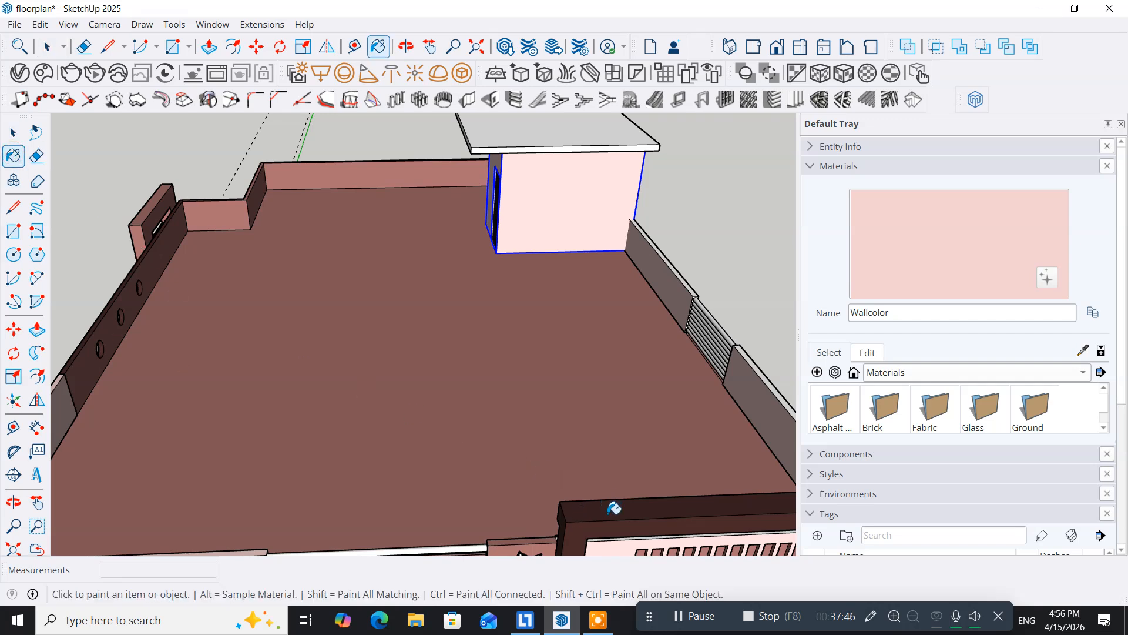
key(alt)
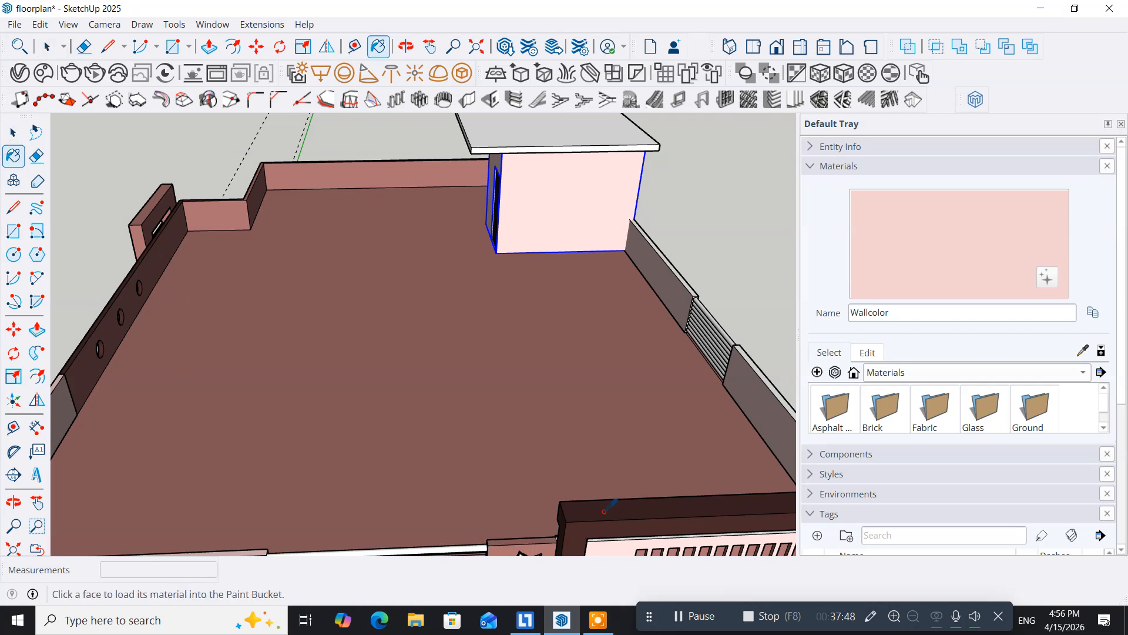
alt+click(603, 510)
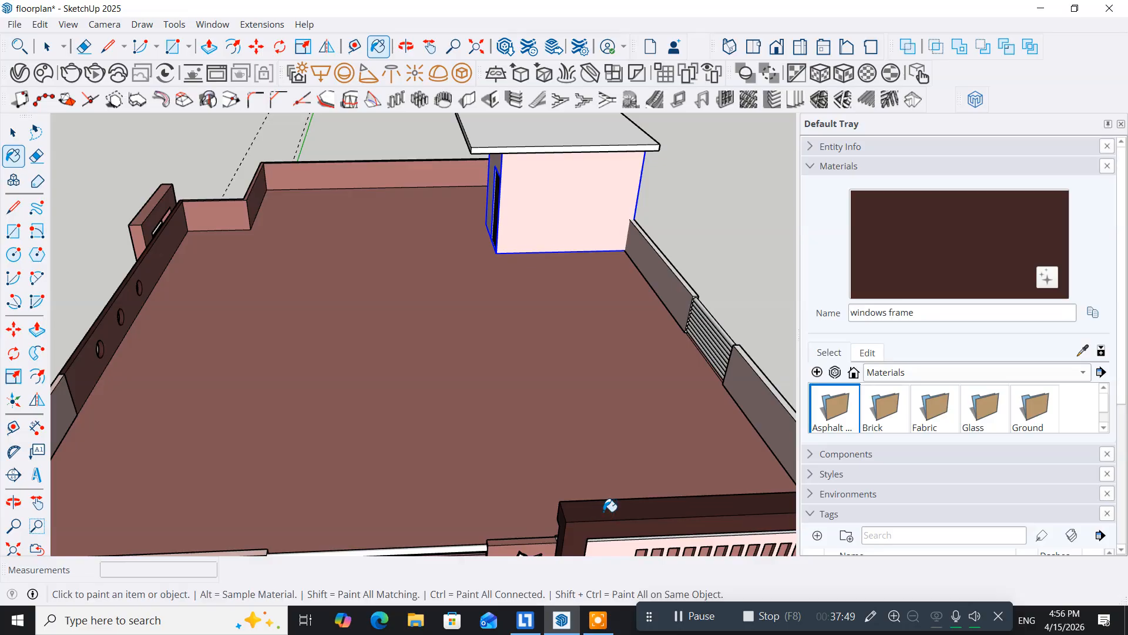
click(506, 140)
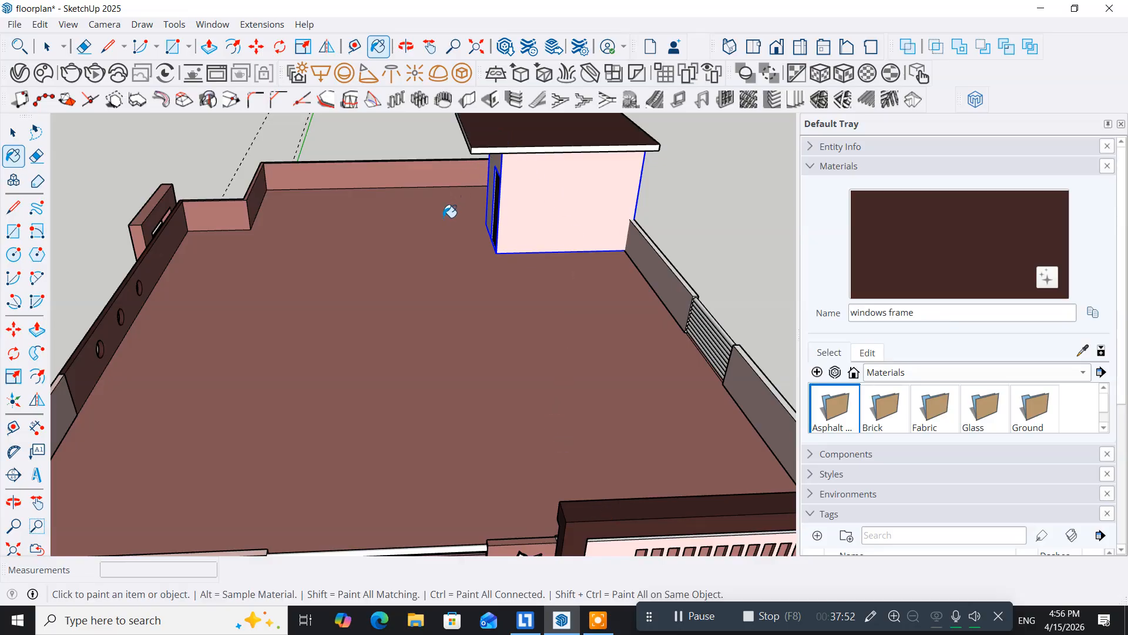
Paint two adjoining edges of the stair room's roof slab and its underside with the windows frame material
mouse_move(422, 248)
middle_down()
mouse_move(486, 226)
mouse_move(398, 322)
mouse_move(430, 232)
middle_up()
scroll(411, 241, up, 3)
scroll(411, 240, up, 2)
click(379, 224)
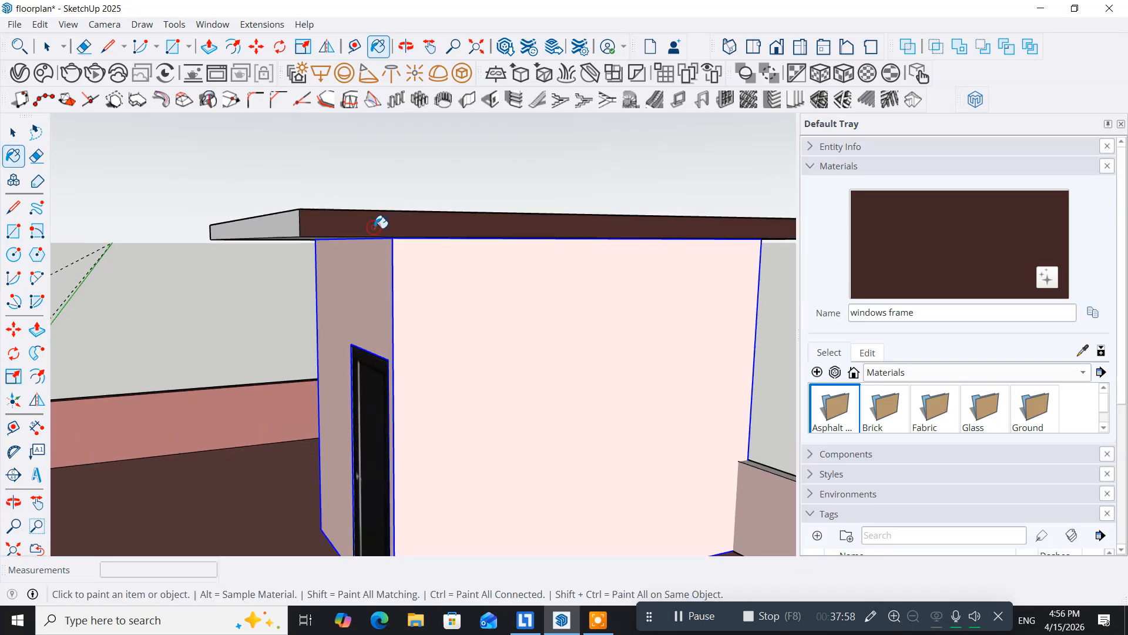
click(281, 224)
mouse_move(324, 313)
middle_down()
mouse_move(315, 318)
mouse_move(348, 229)
mouse_move(327, 176)
middle_up()
click(326, 170)
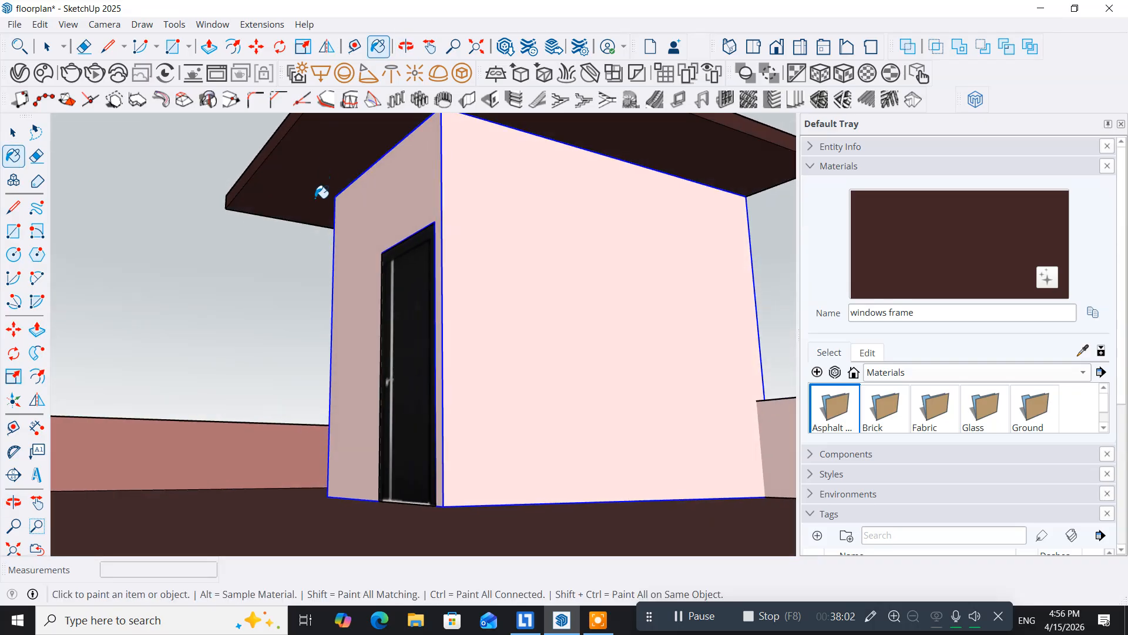
Paint the remaining two edges of the stair room's roof slab with the windows frame material
mouse_move(267, 251)
middle_down()
mouse_move(605, 327)
mouse_move(327, 213)
middle_up()
click(362, 176)
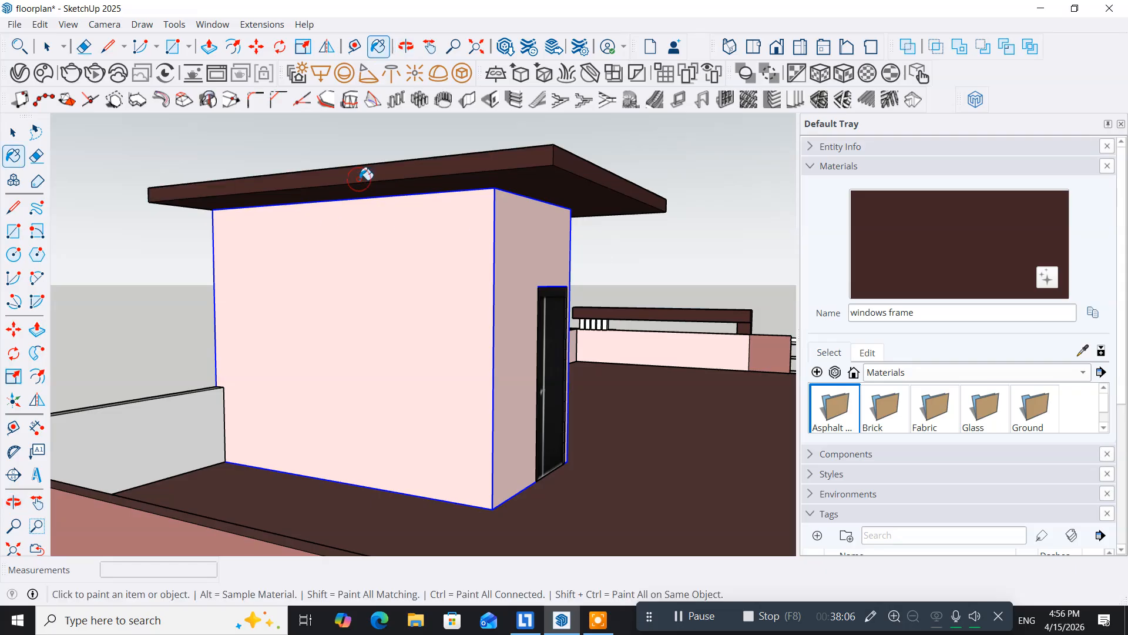
mouse_move(164, 254)
middle_down()
mouse_move(435, 302)
mouse_move(579, 298)
middle_up()
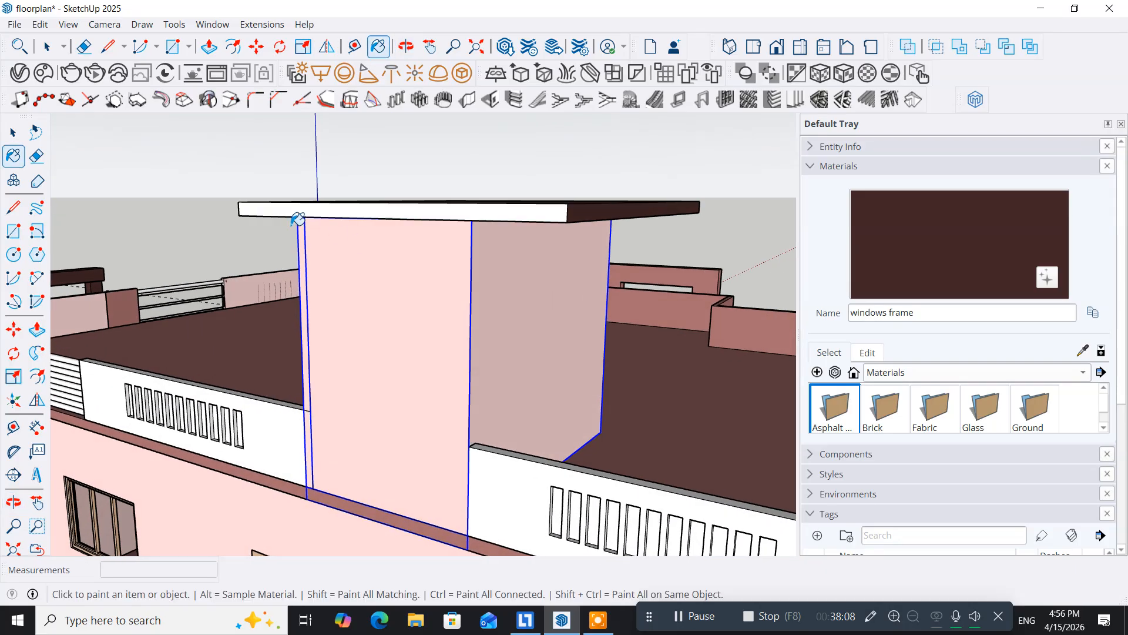
click(346, 205)
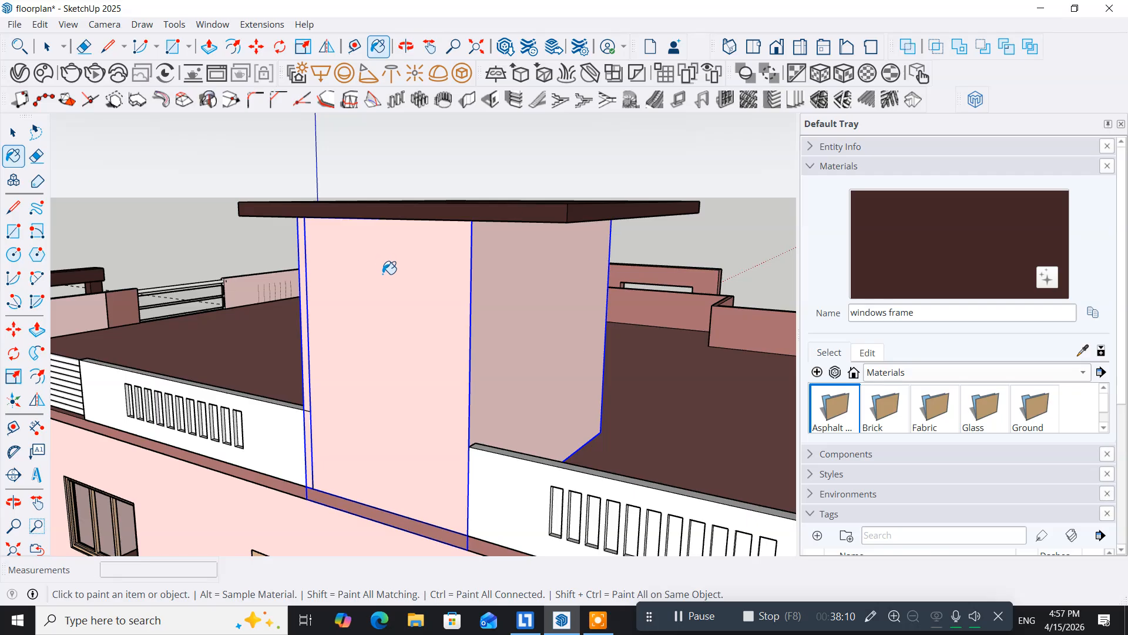
Inspect the painted stair room, rooftop parapets and balconies from the rear, side and front of the house
scroll(388, 266, down, 3)
scroll(389, 267, down, 2)
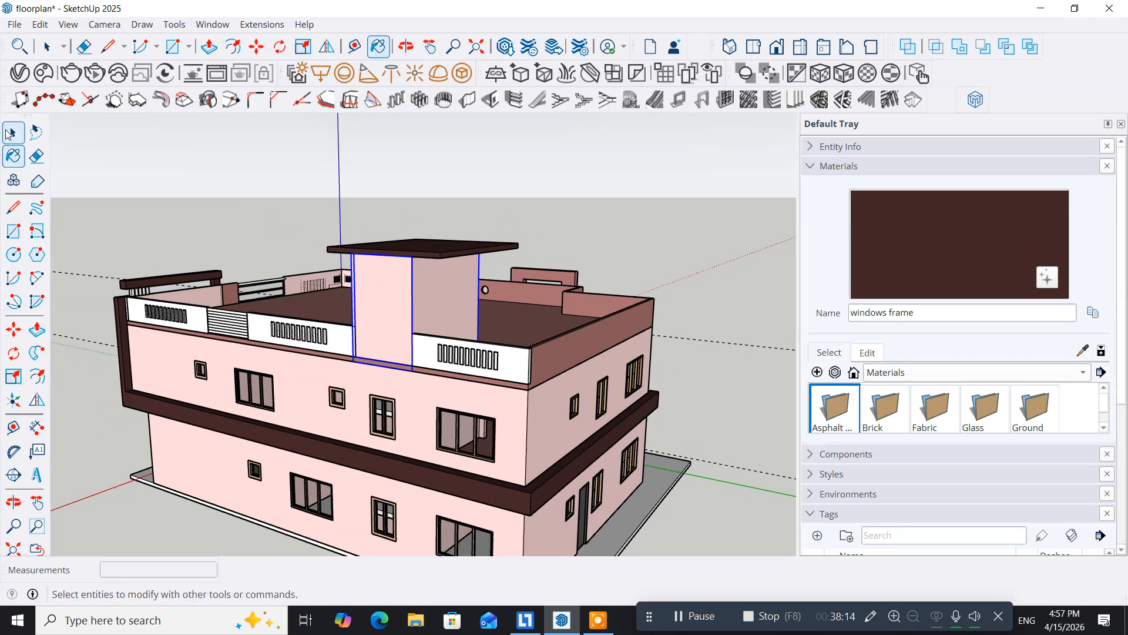
click(10, 134)
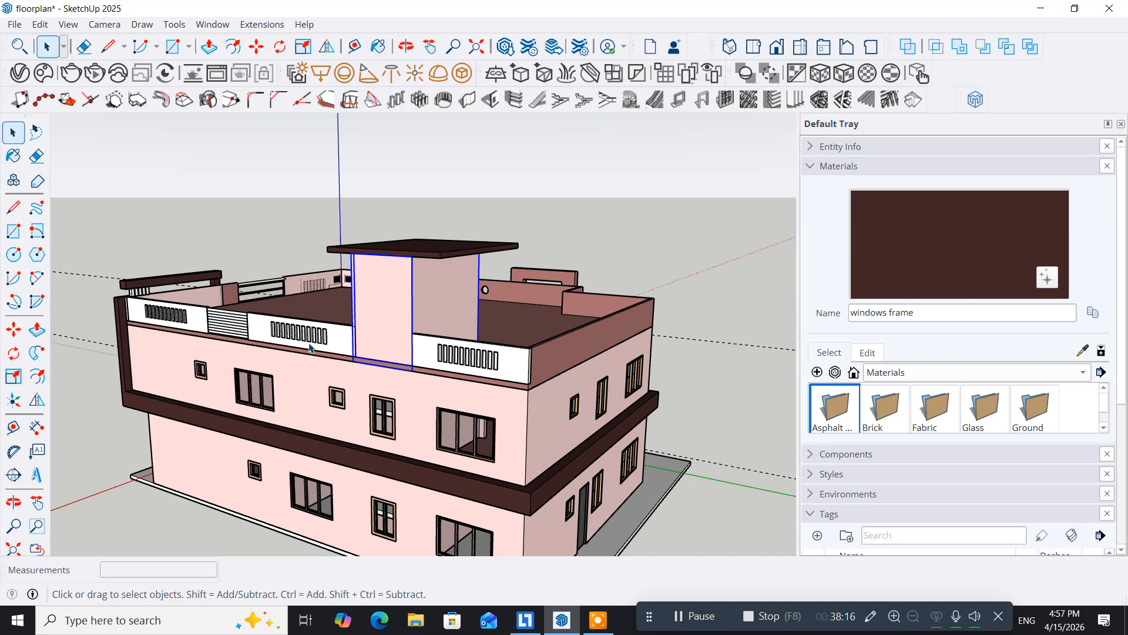
scroll(331, 375, up, 4)
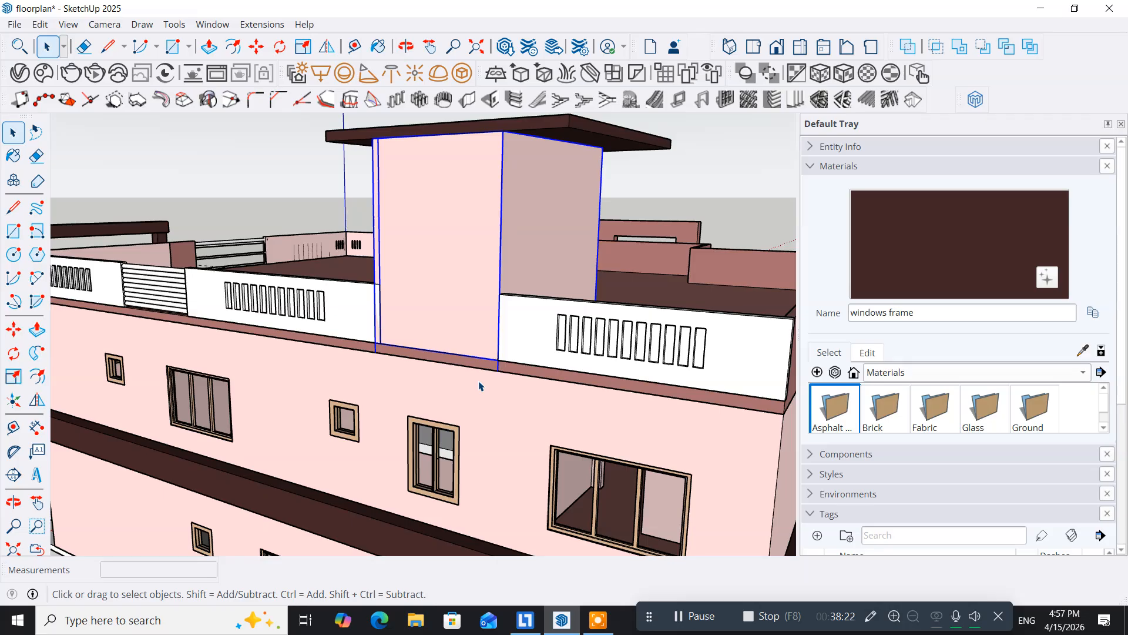
scroll(479, 386, down, 3)
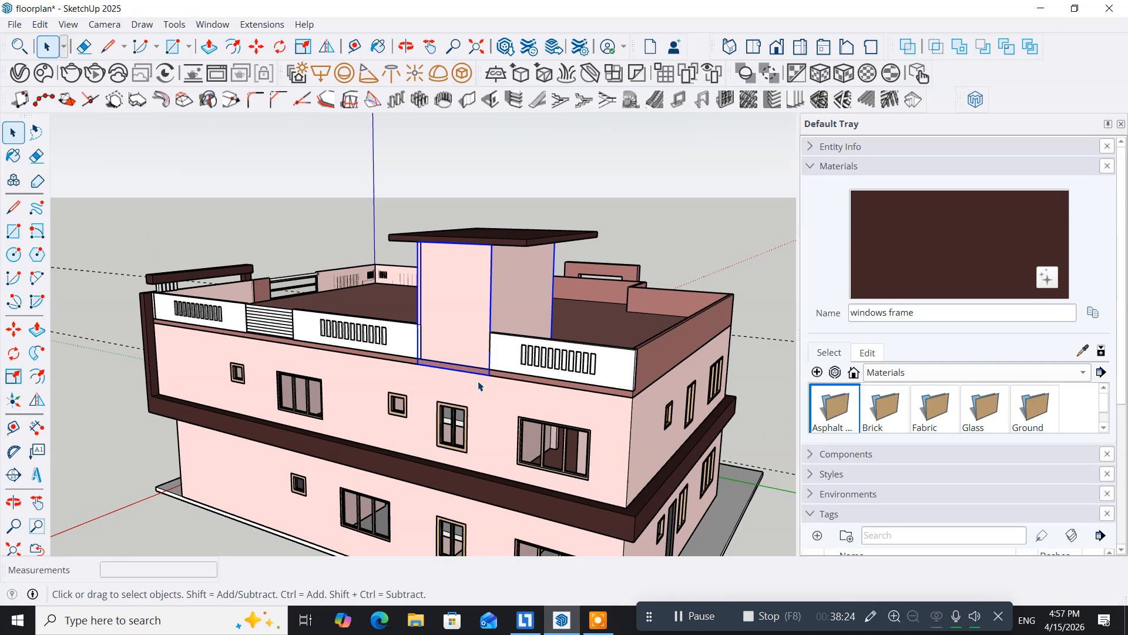
scroll(479, 386, down, 2)
middle_drag(579, 385, 85, 399)
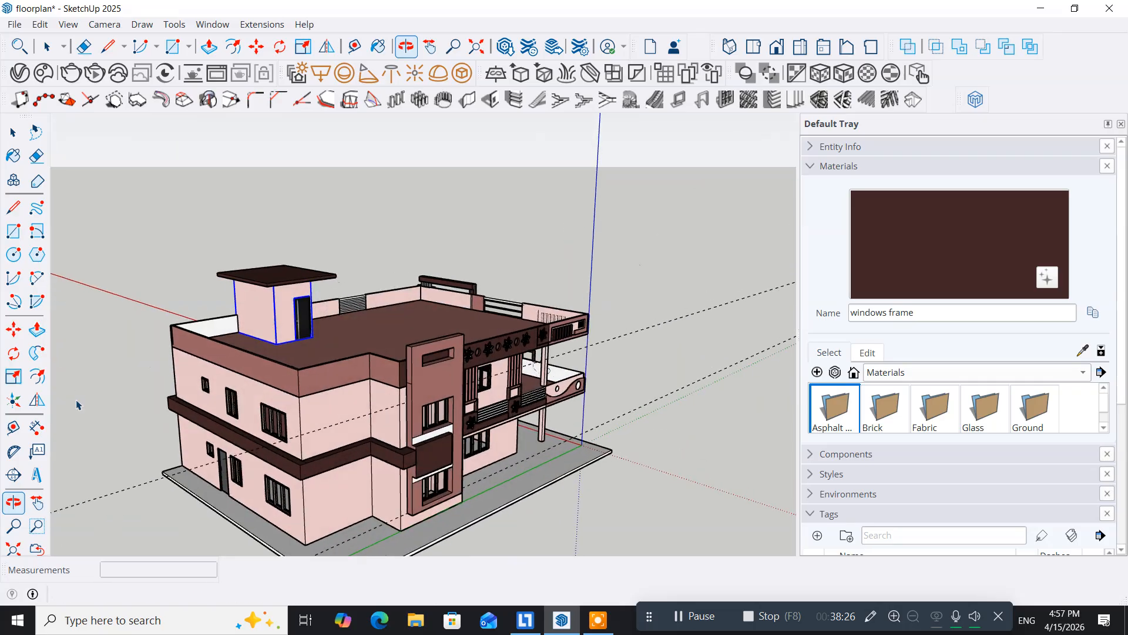
middle_drag(664, 359, 622, 371)
drag(623, 371, 223, 313)
key(space)
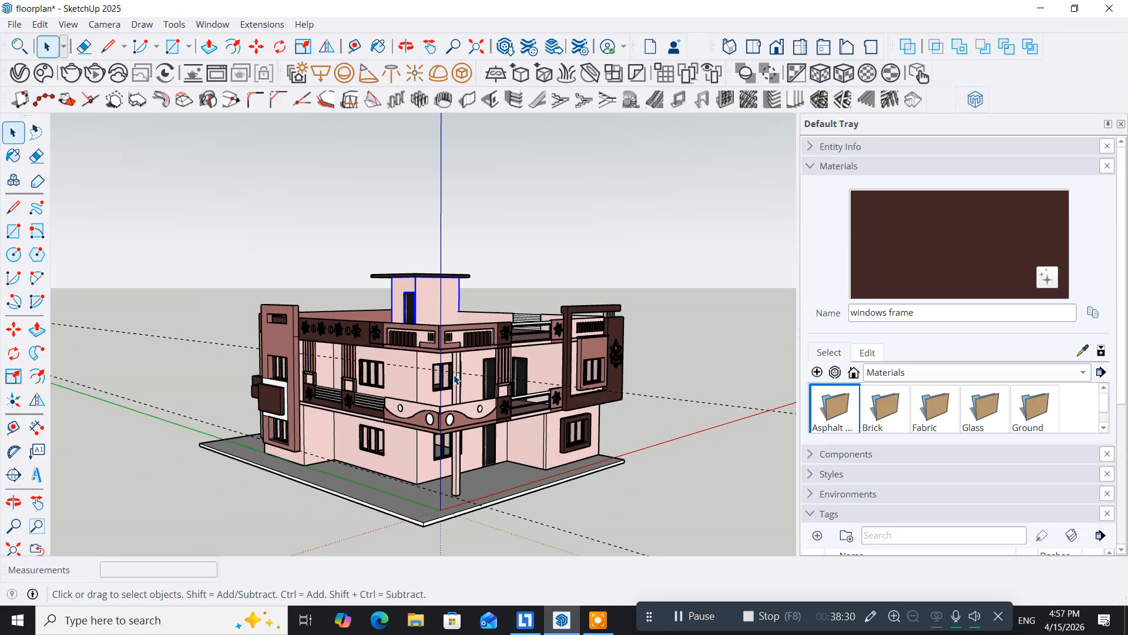
scroll(488, 400, up, 3)
middle_drag(490, 399, 349, 329)
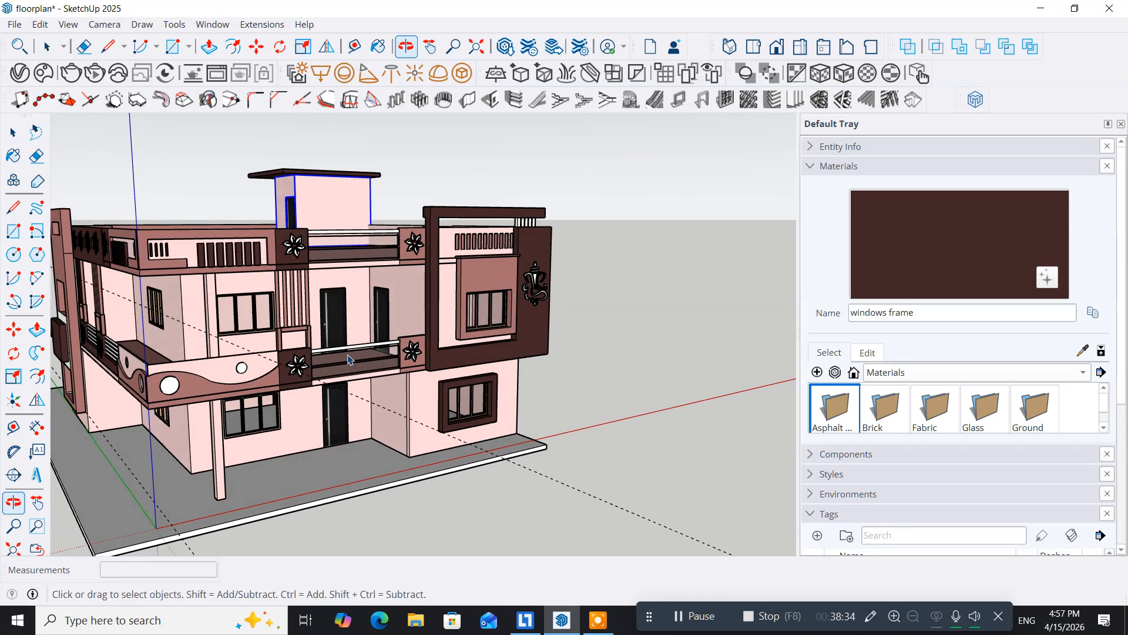
scroll(347, 252, up, 5)
scroll(347, 252, up, 2)
middle_drag(346, 253, 334, 286)
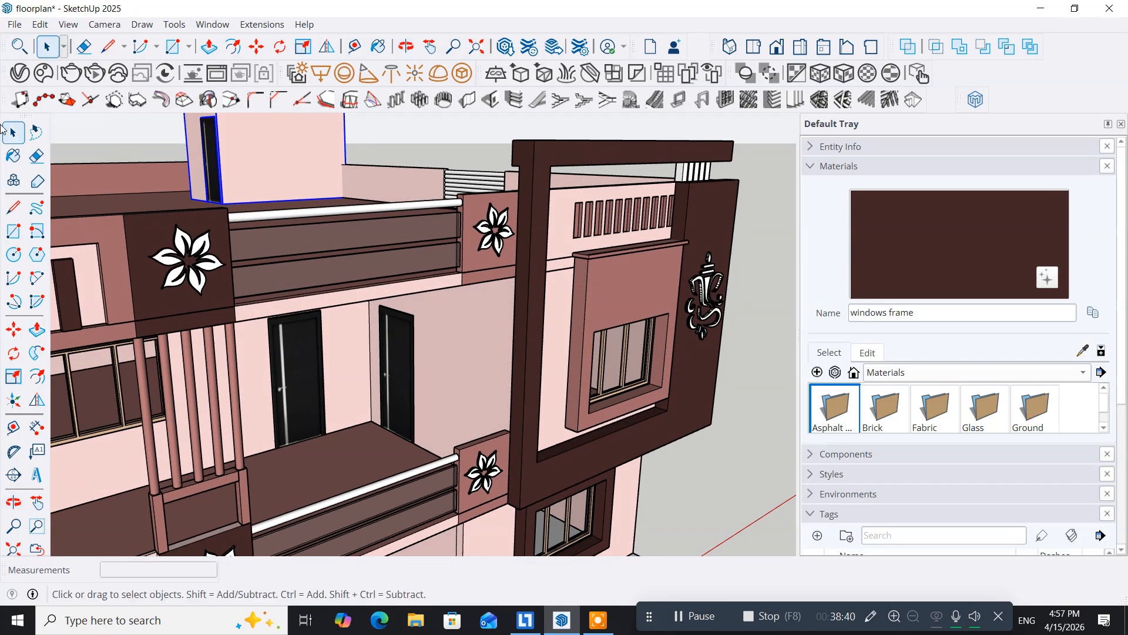
Open the V-Ray Asset Editor and expand its material library beside the scene's material list
click(20, 72)
drag(210, 43, 586, 29)
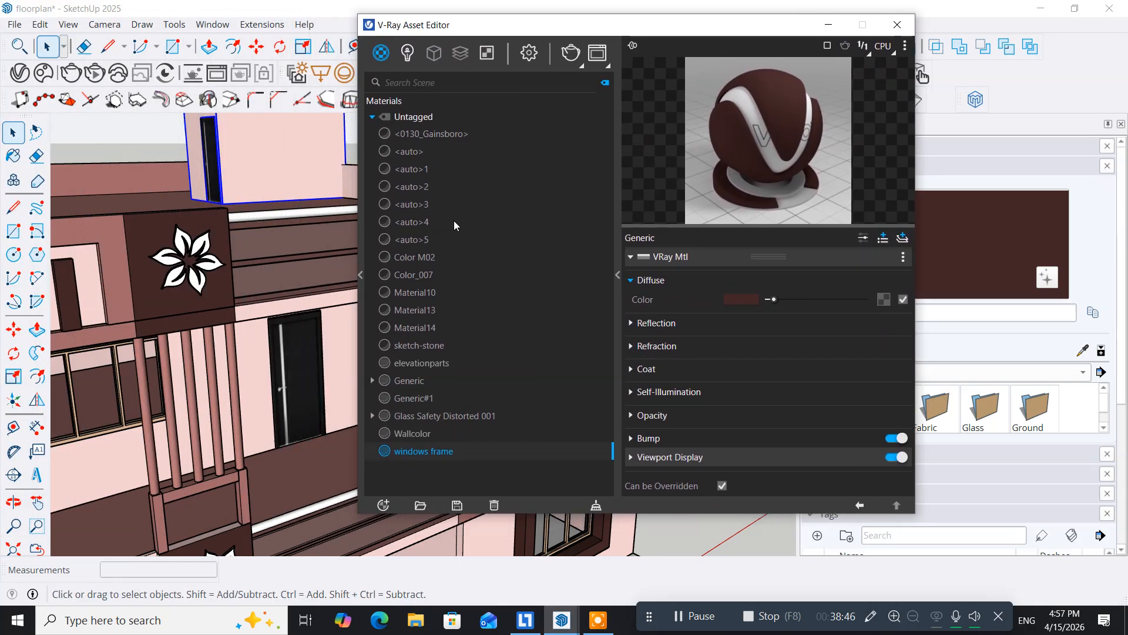
click(360, 275)
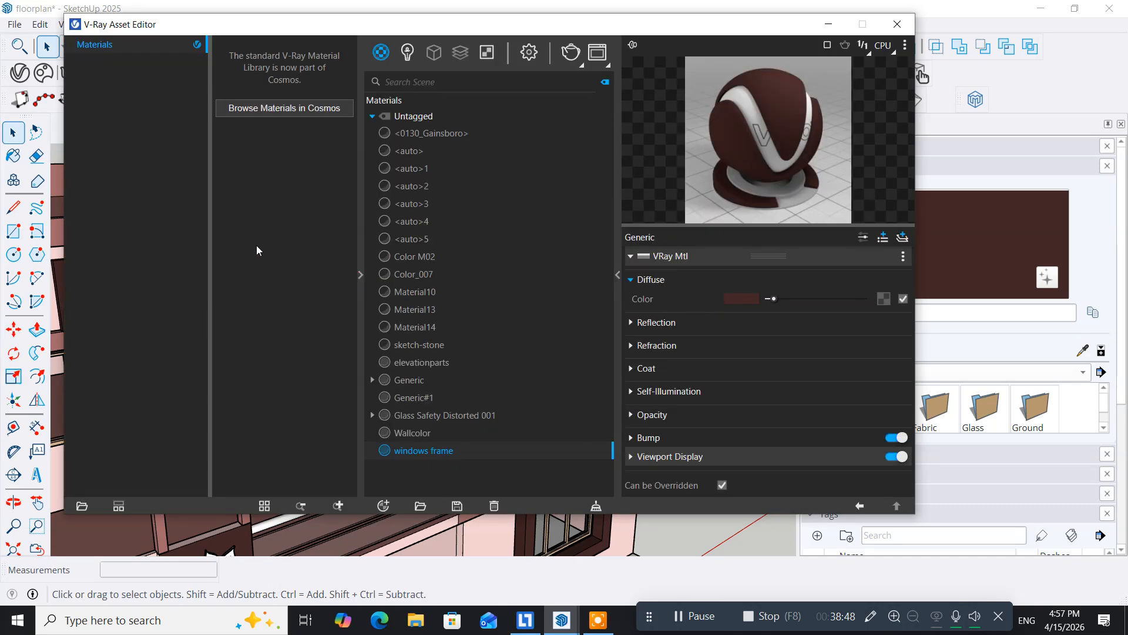
Try to browse the V-Ray material library in Chaos Cosmos
click(251, 109)
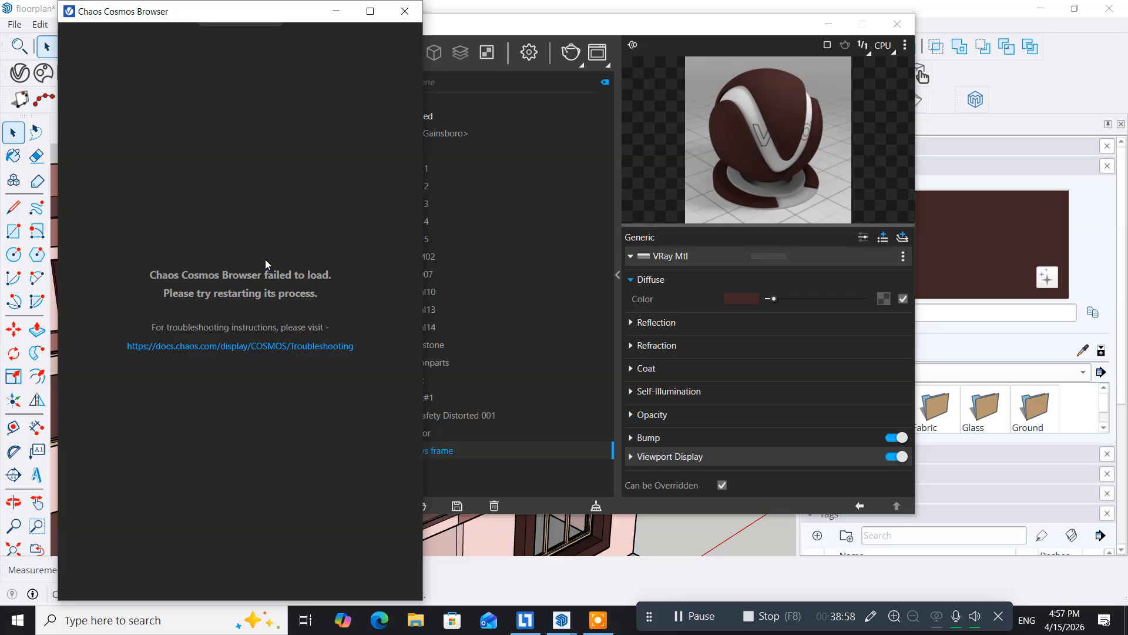
click(405, 11)
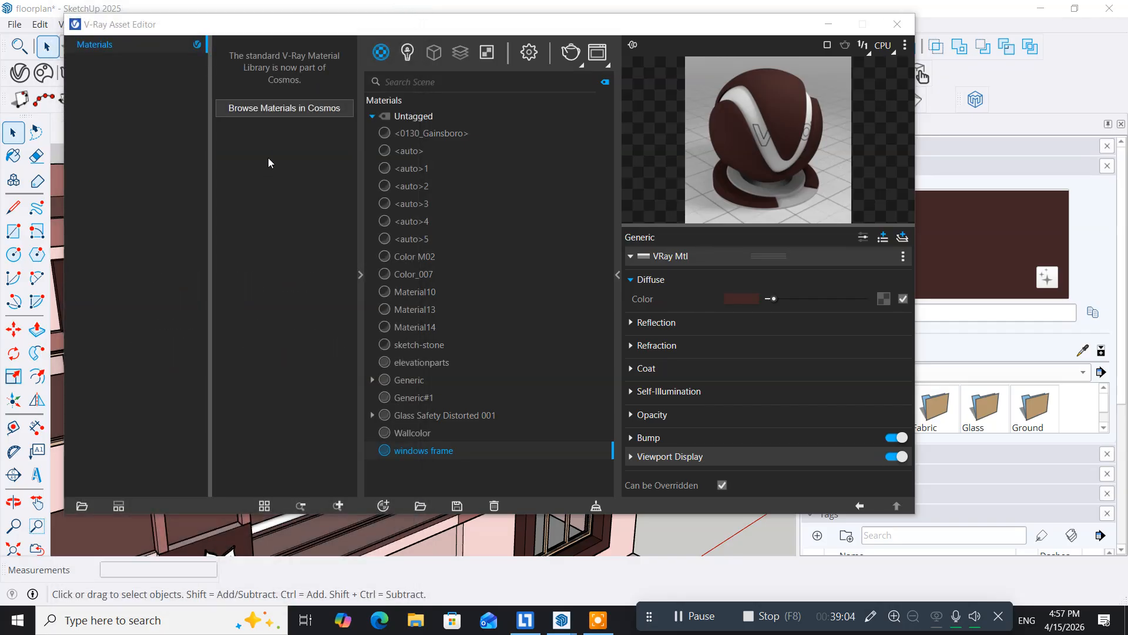
Add the Bricks folder from vraymaterials on New Volume (D:) to the V-Ray material library
drag(258, 33, 418, 34)
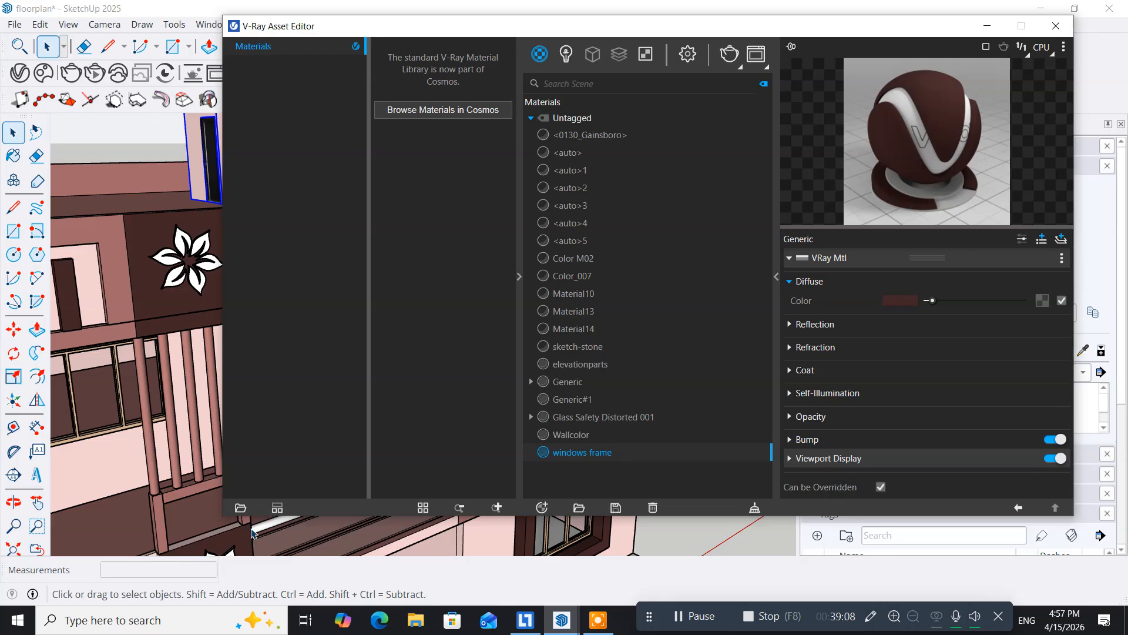
click(240, 508)
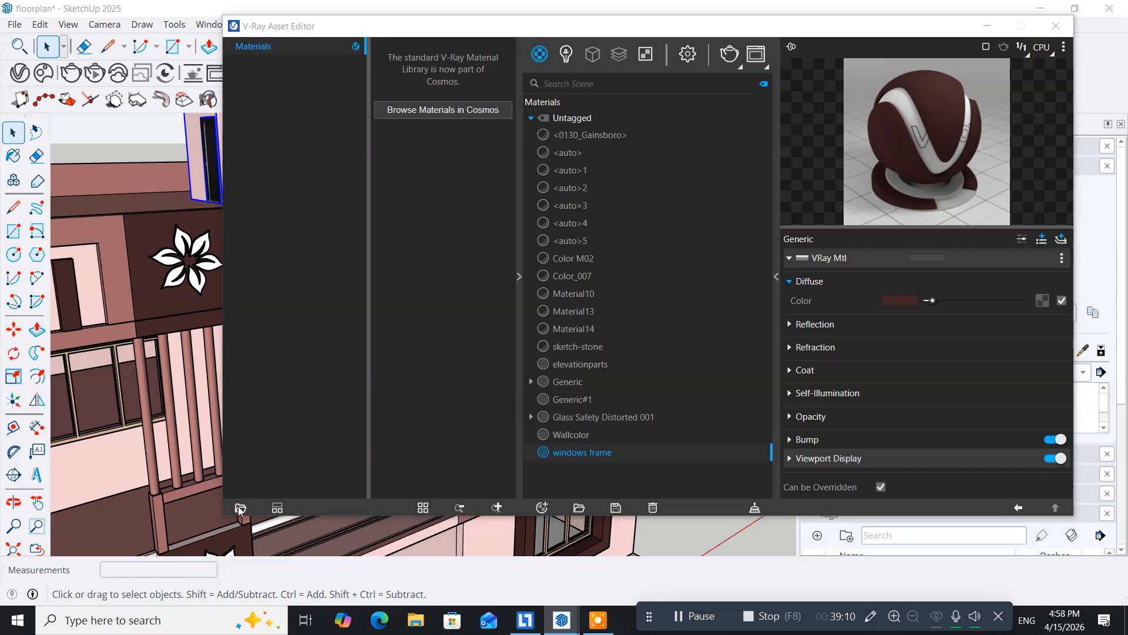
scroll(277, 293, down, 4)
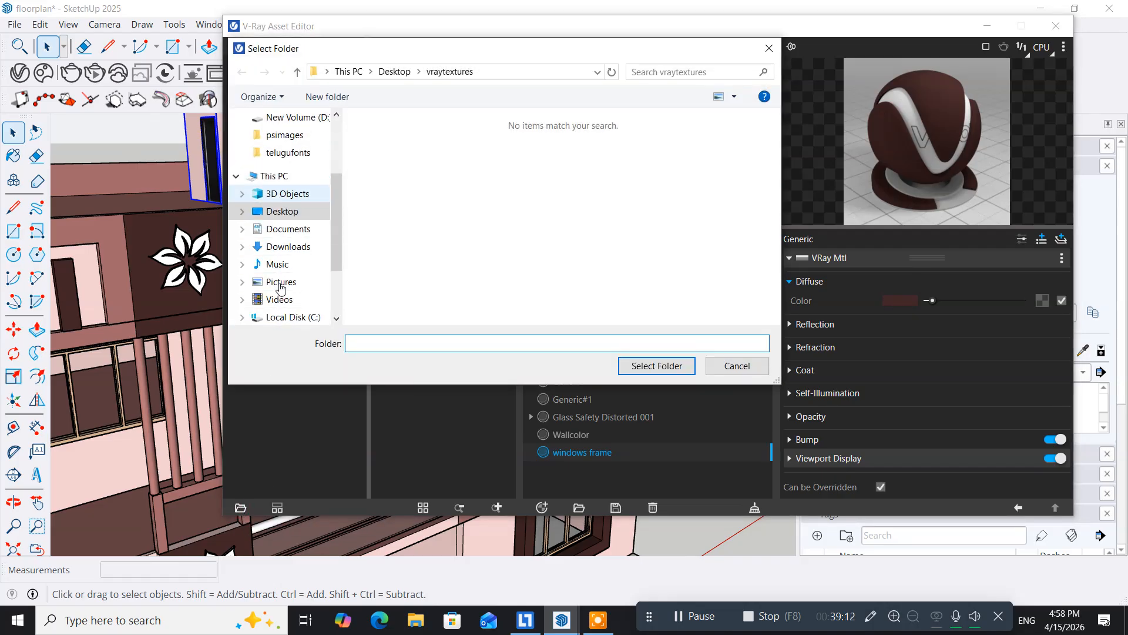
click(290, 242)
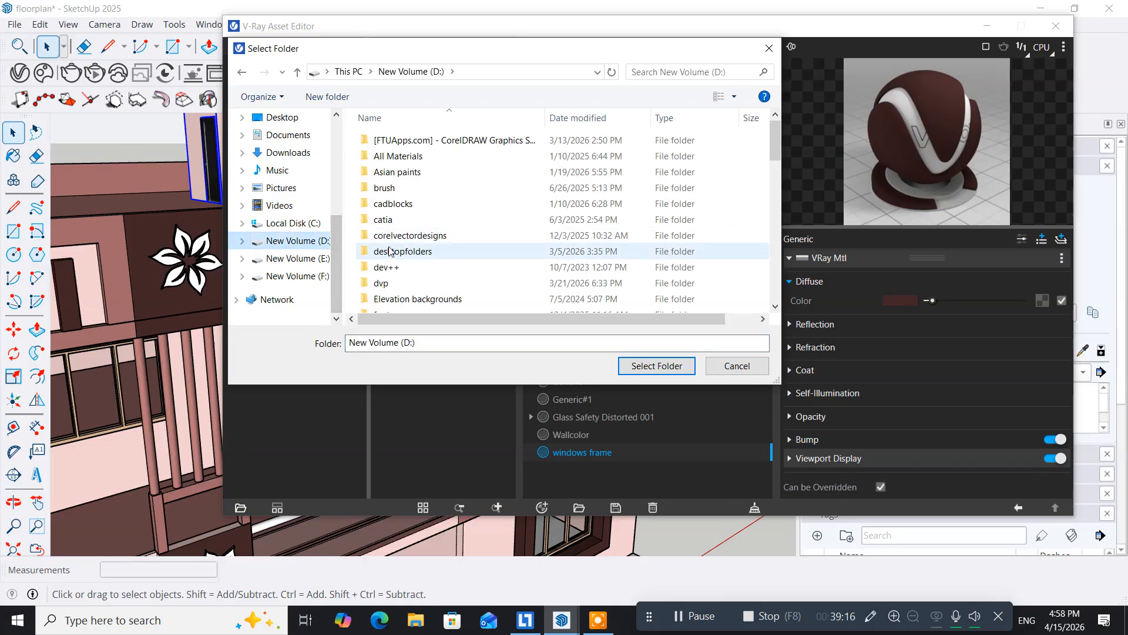
scroll(395, 257, down, 6)
scroll(395, 257, down, 5)
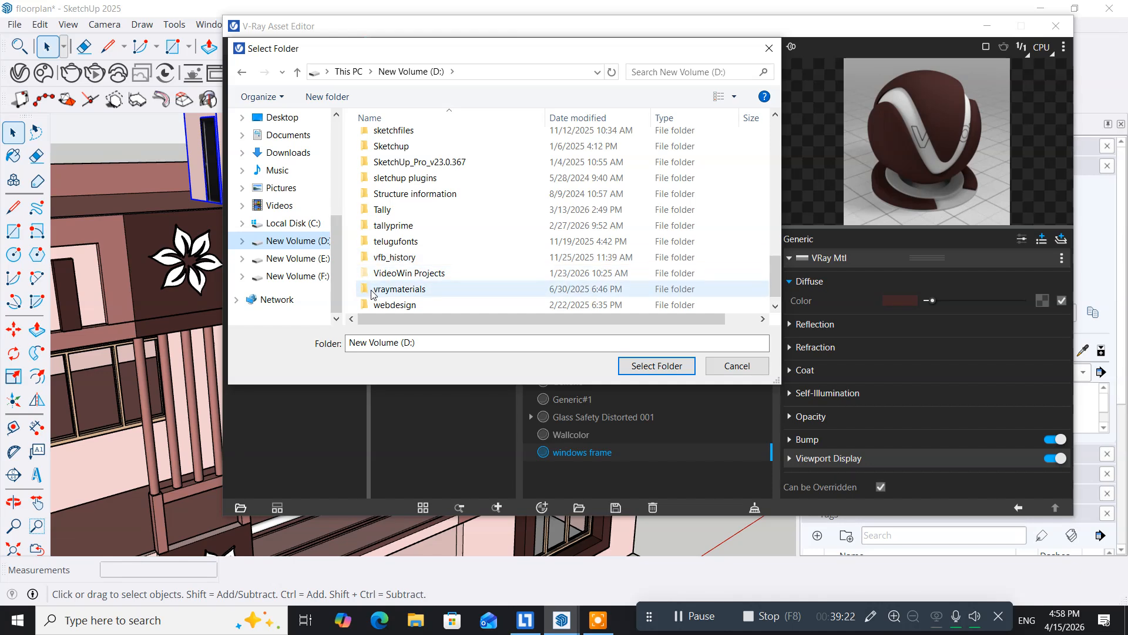
scroll(411, 282, down, 1)
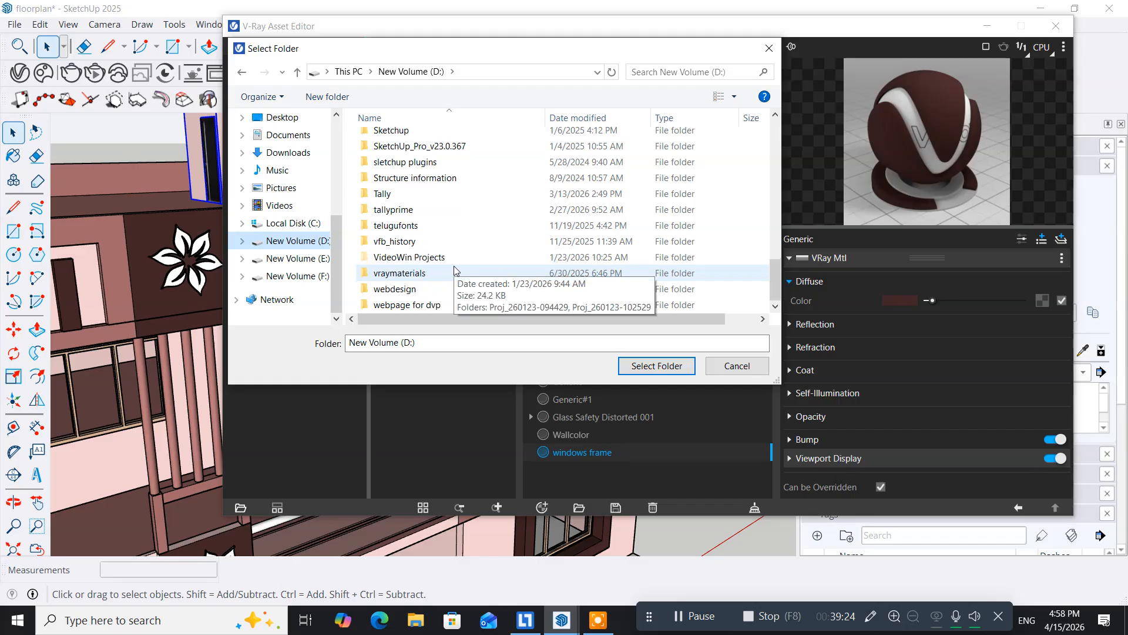
double_click(399, 273)
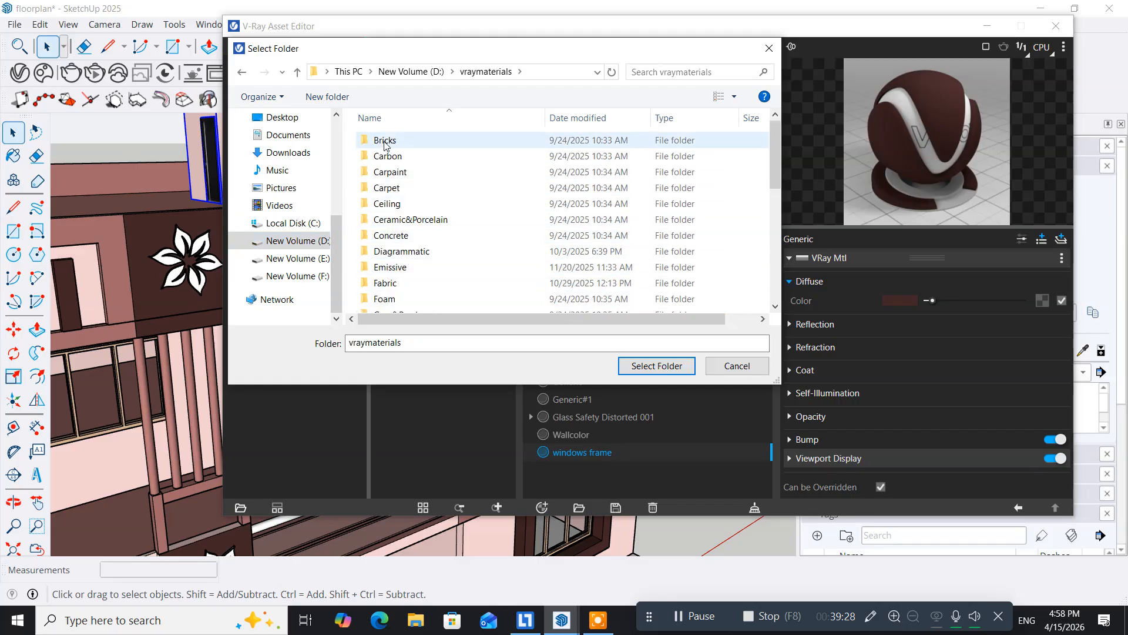
click(387, 142)
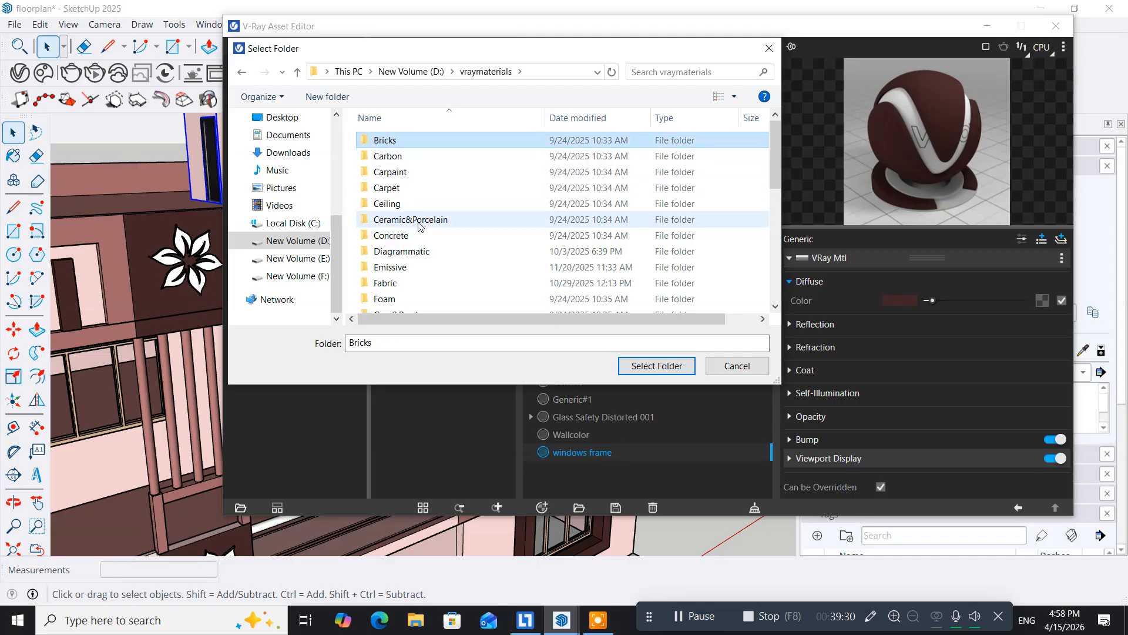
click(639, 366)
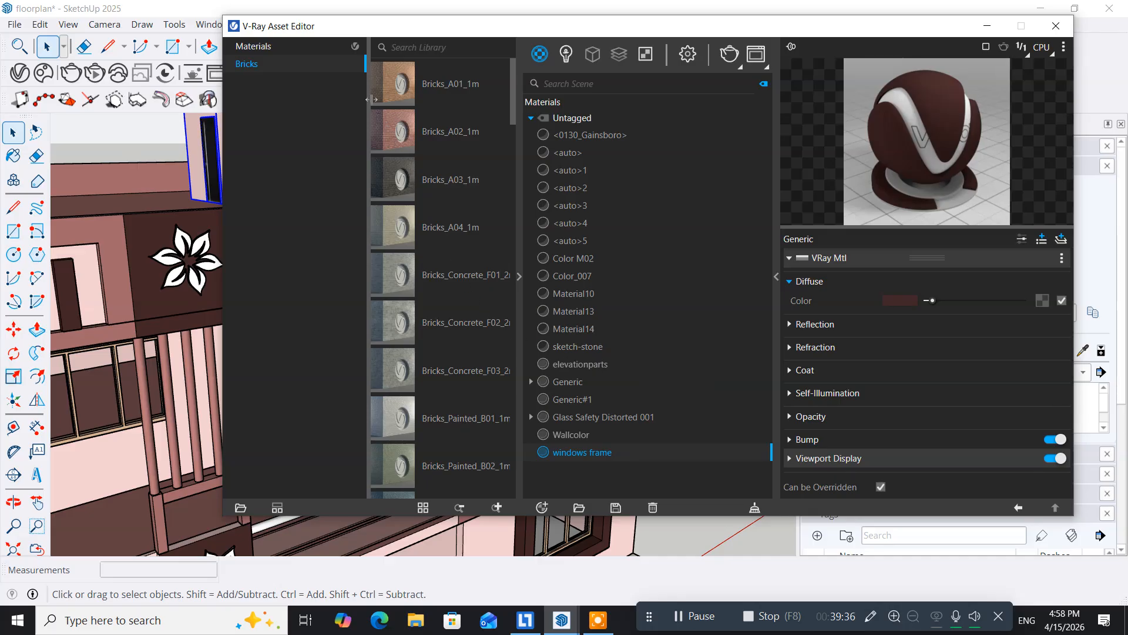
Add the Carbon folder from vraymaterials to the V-Ray material library
click(237, 508)
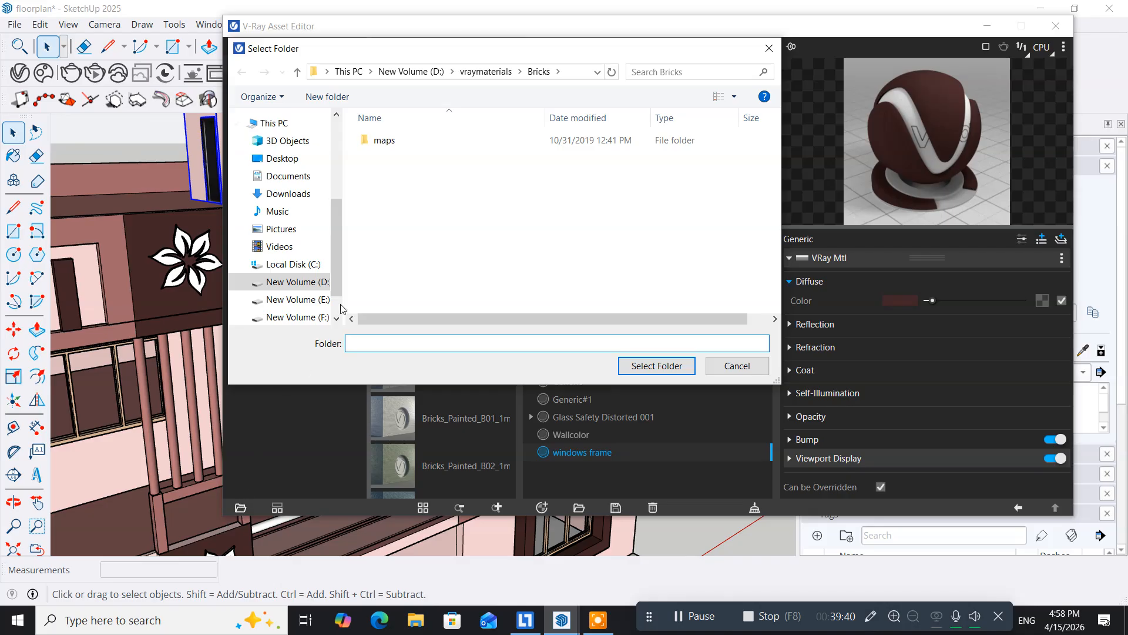
click(479, 72)
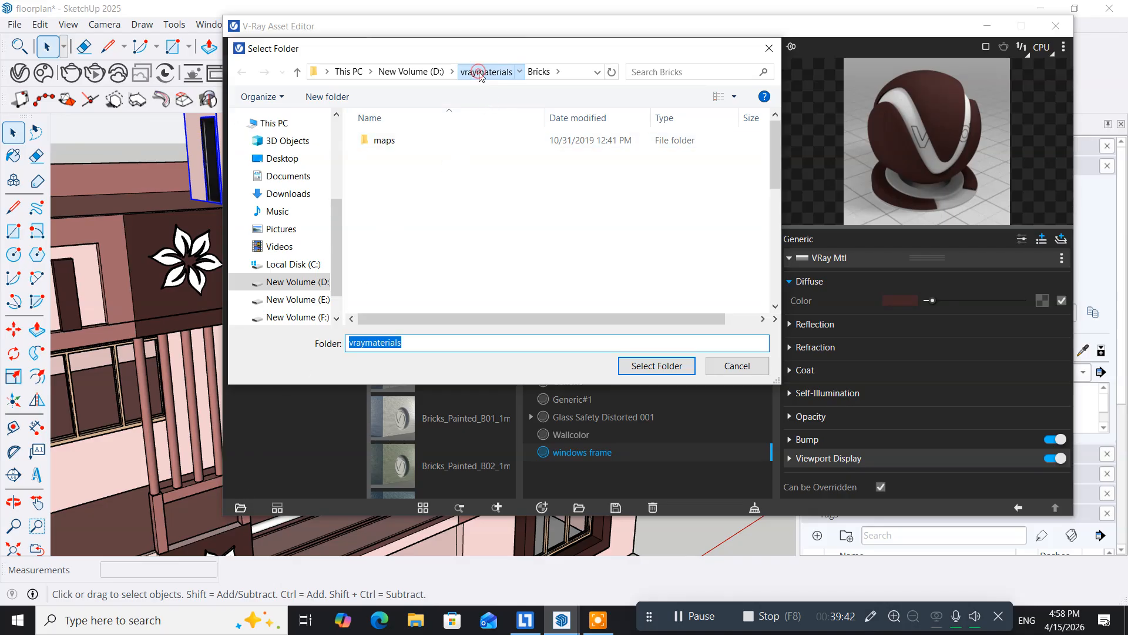
click(453, 156)
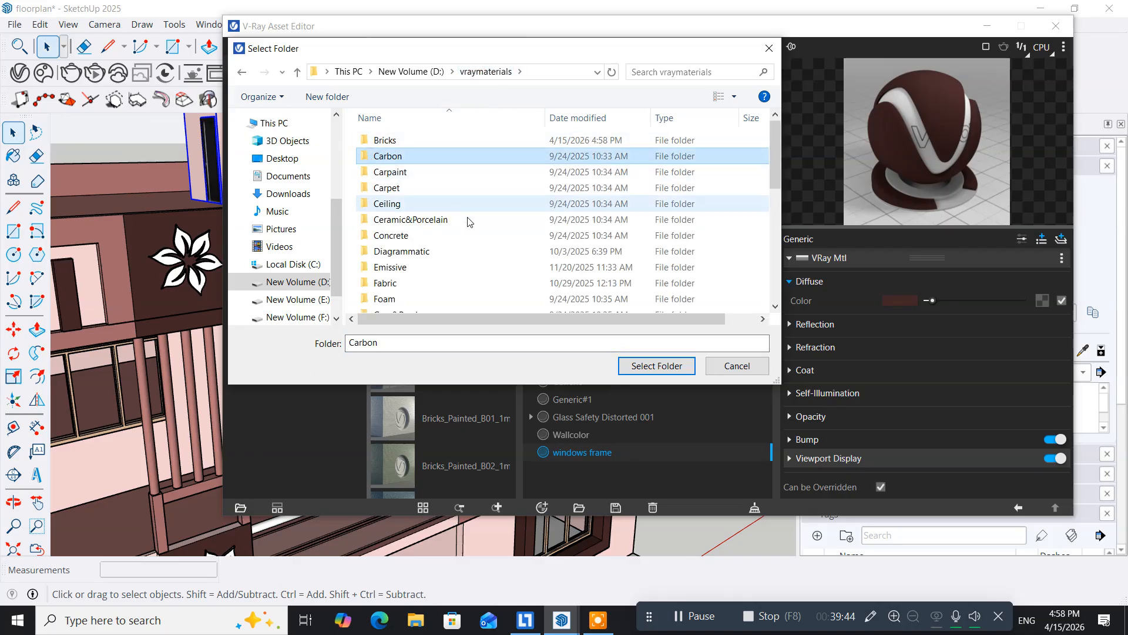
click(647, 366)
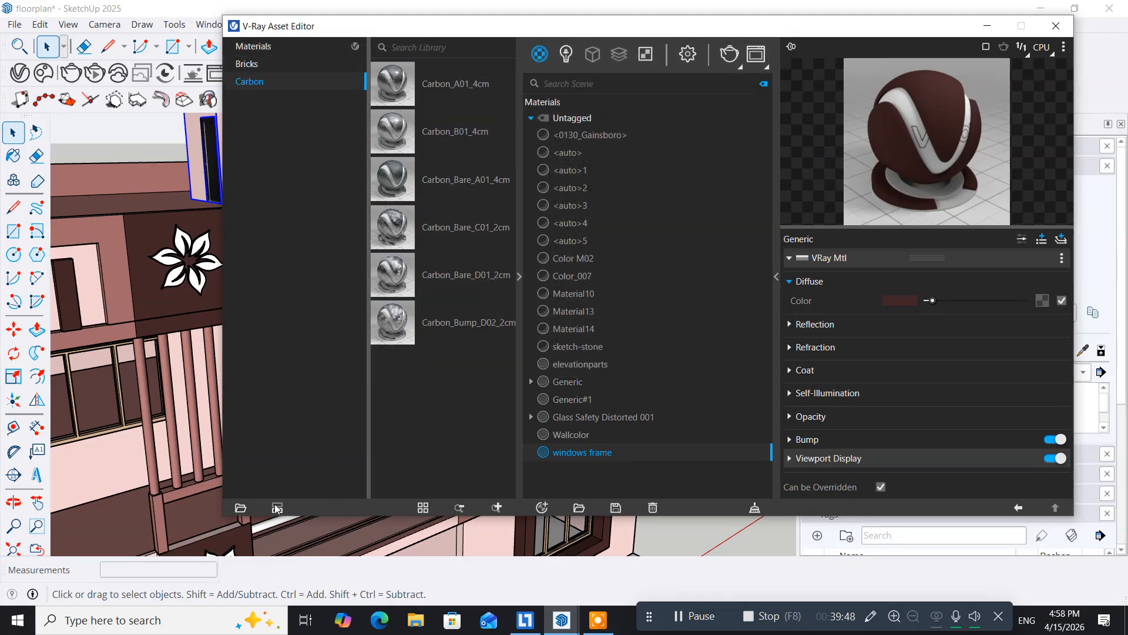
Add the Carpaint folder from vraymaterials to the V-Ray material library
click(241, 509)
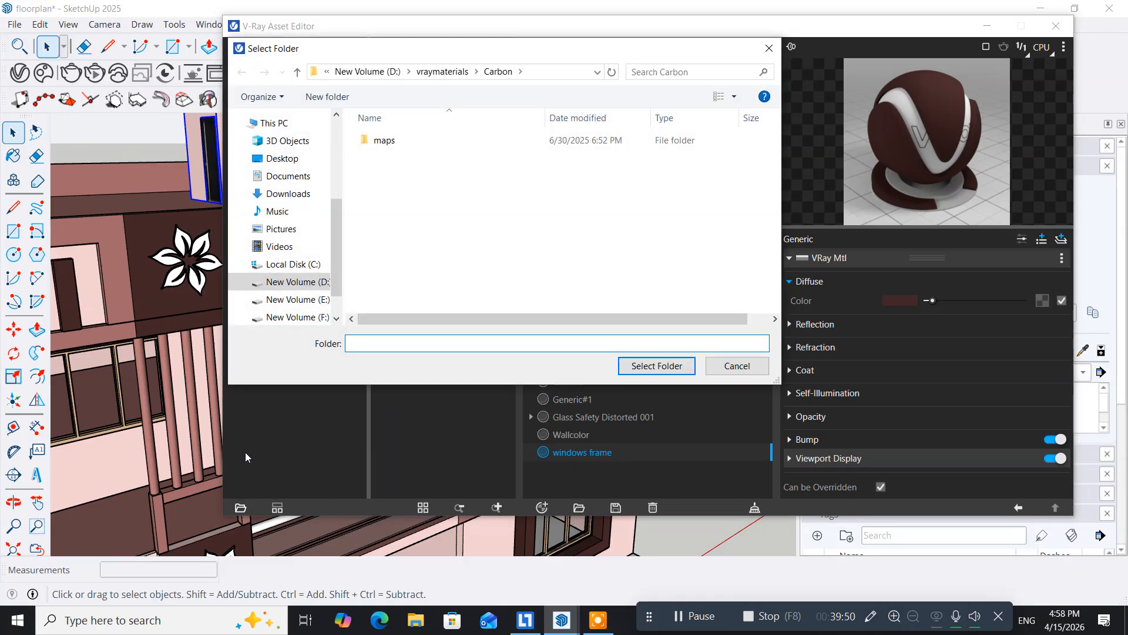
click(438, 71)
click(389, 172)
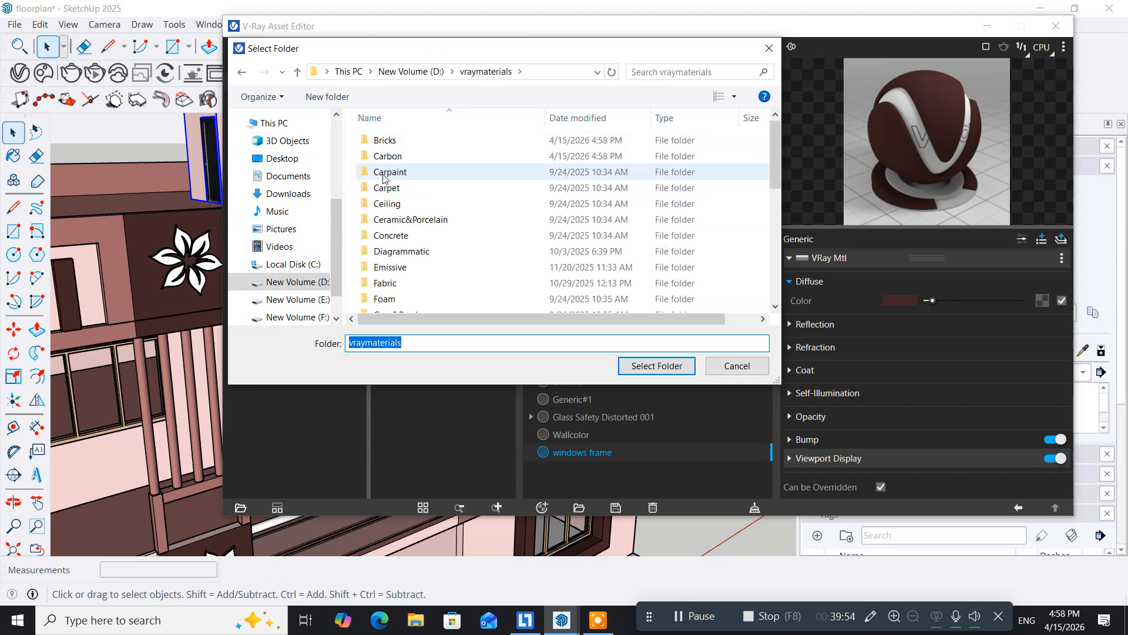
click(650, 368)
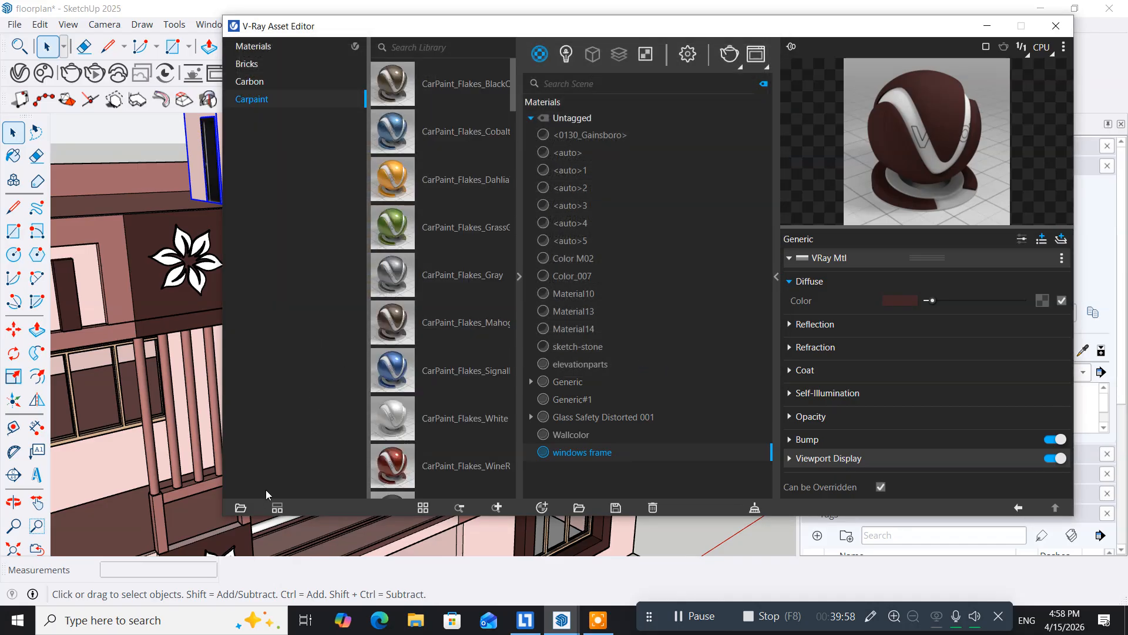
Add the Carpet folder from vraymaterials to the V-Ray material library
click(241, 507)
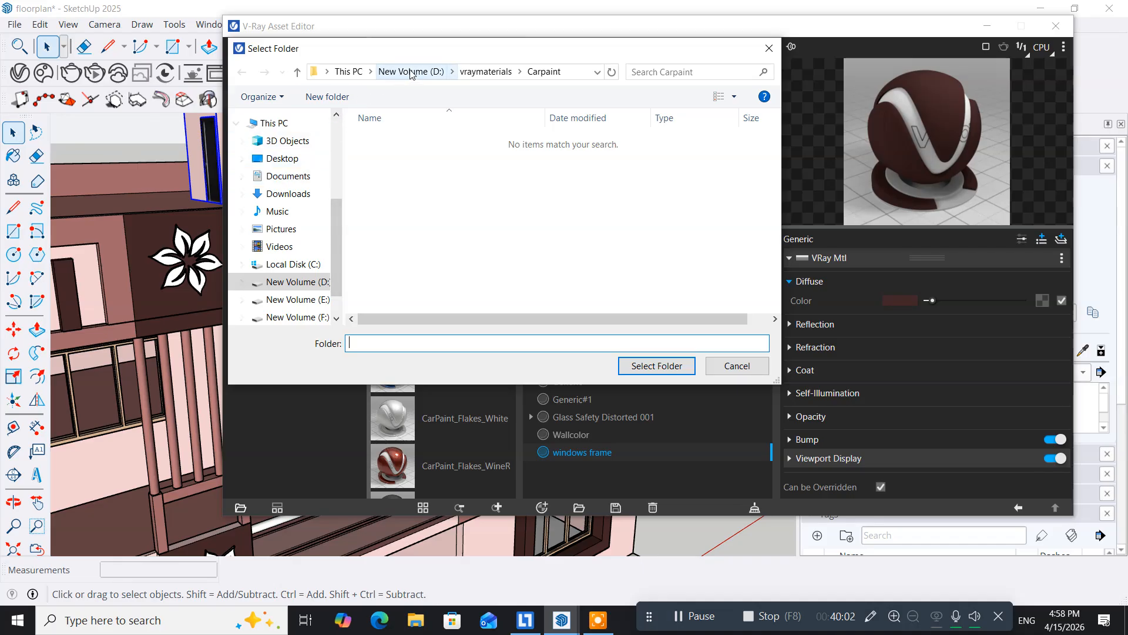
click(485, 72)
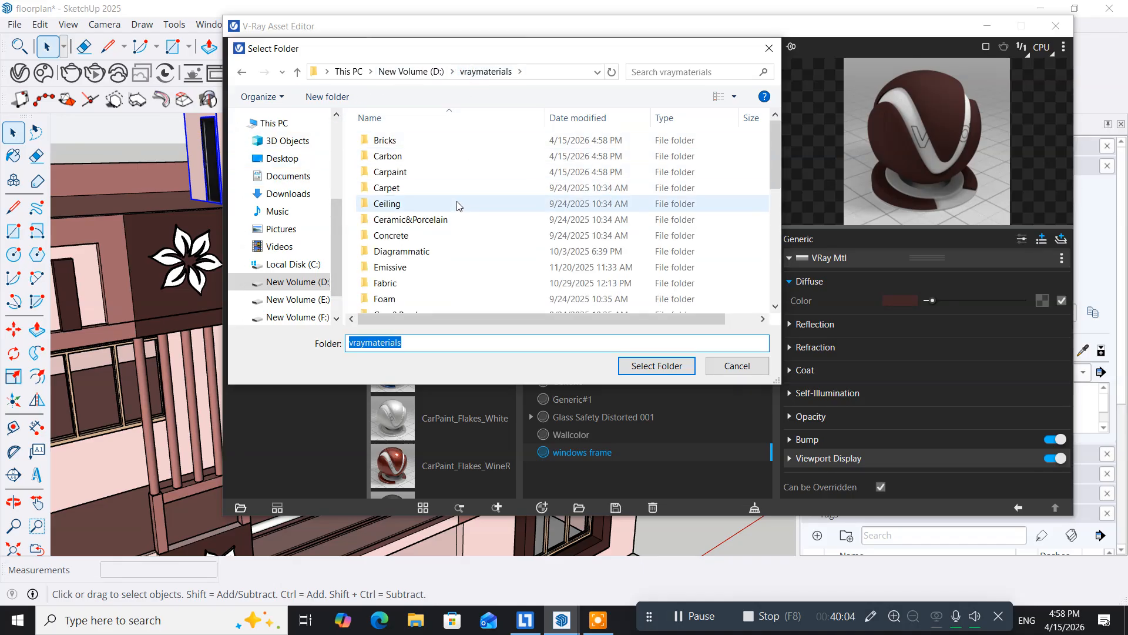
click(389, 189)
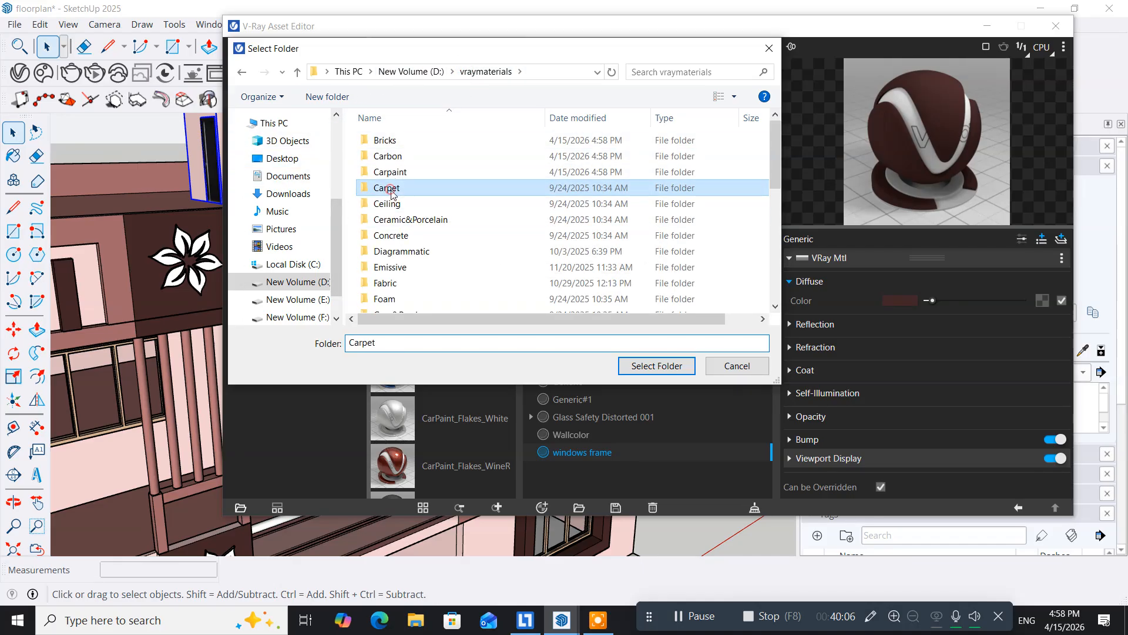
click(656, 365)
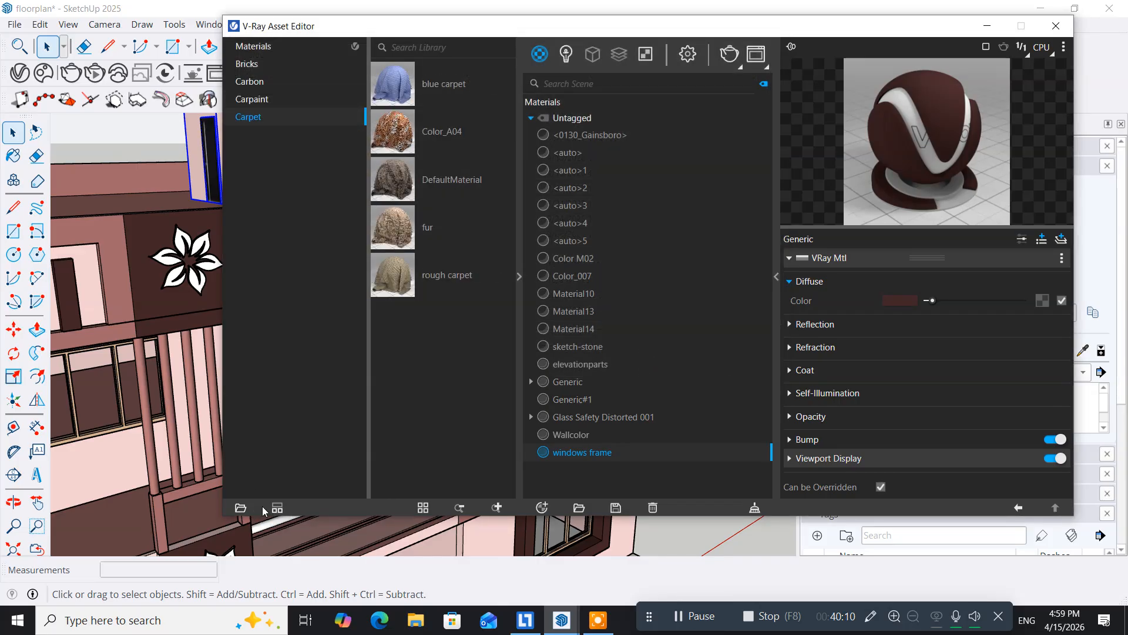
Add the Ceiling folder from vraymaterials to the V-Ray material library
click(240, 508)
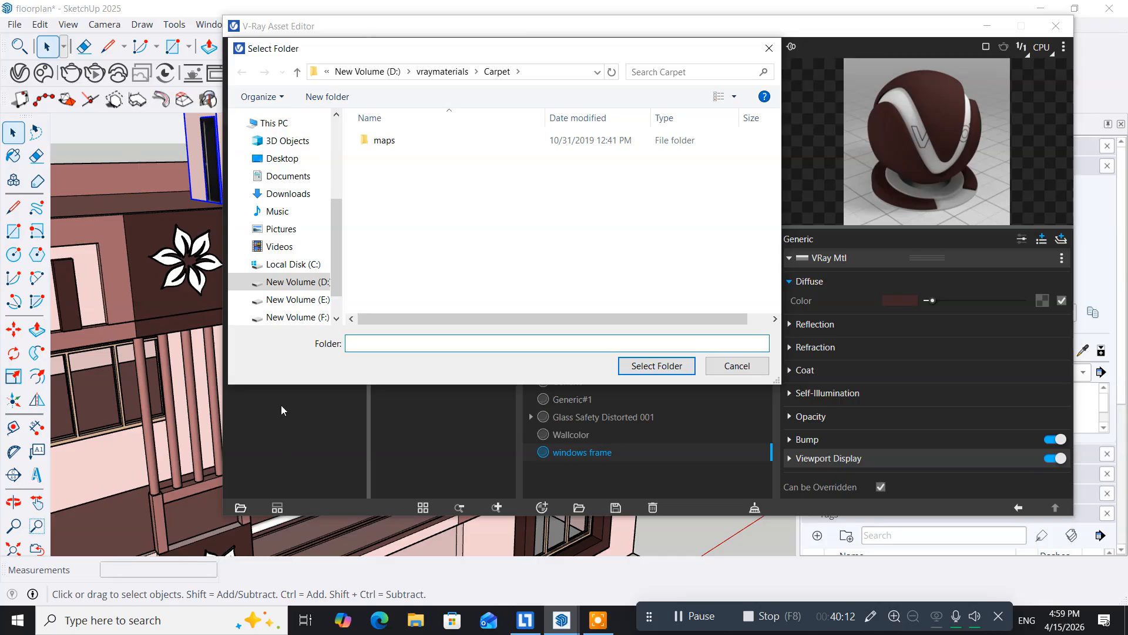
click(426, 71)
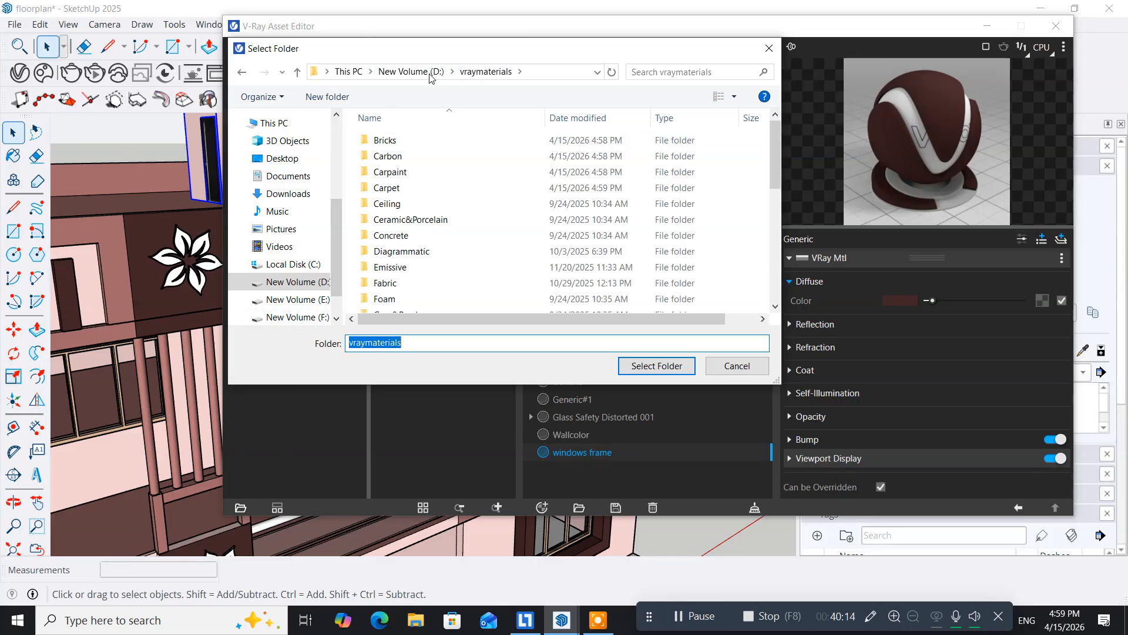
click(389, 204)
click(655, 366)
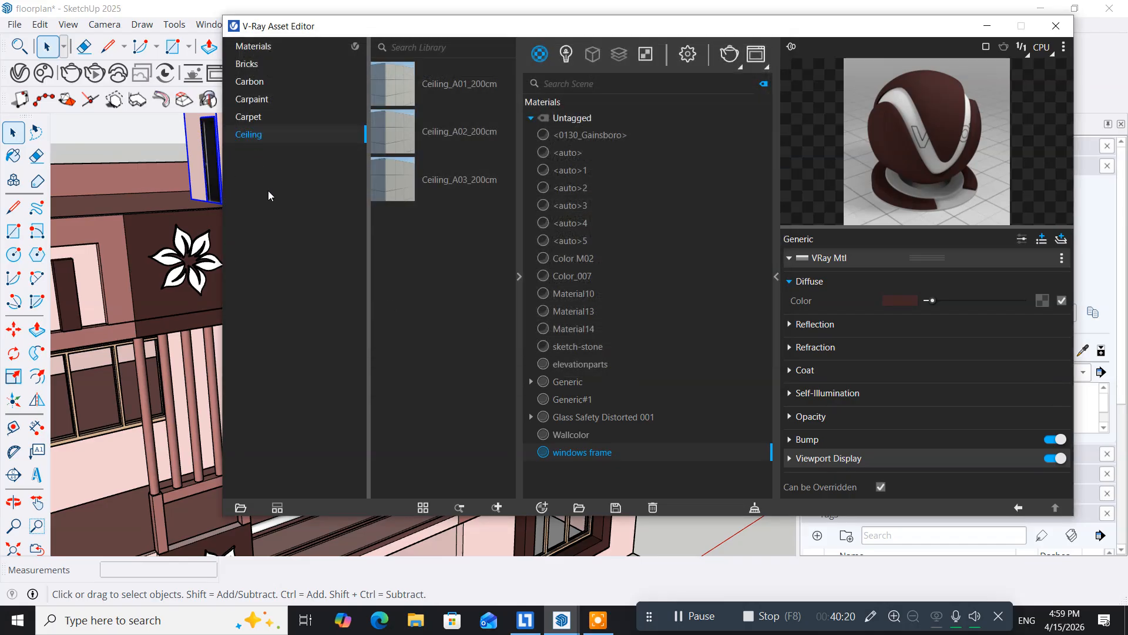
Add the Ceramic&Porcelain folder from vraymaterials to the V-Ray material library
click(241, 507)
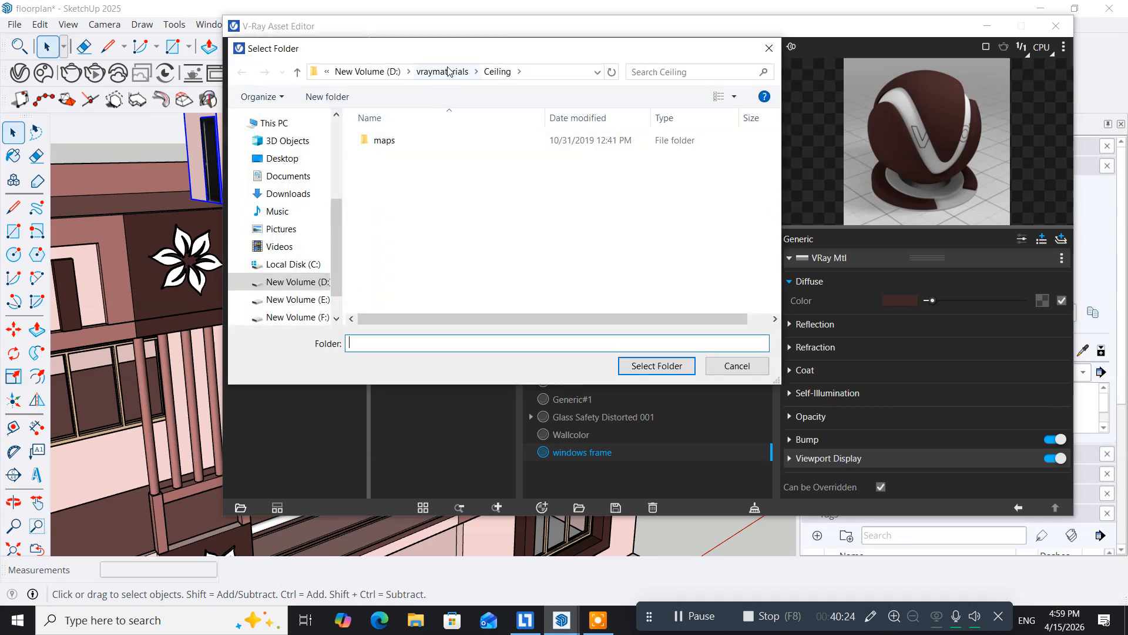
click(442, 72)
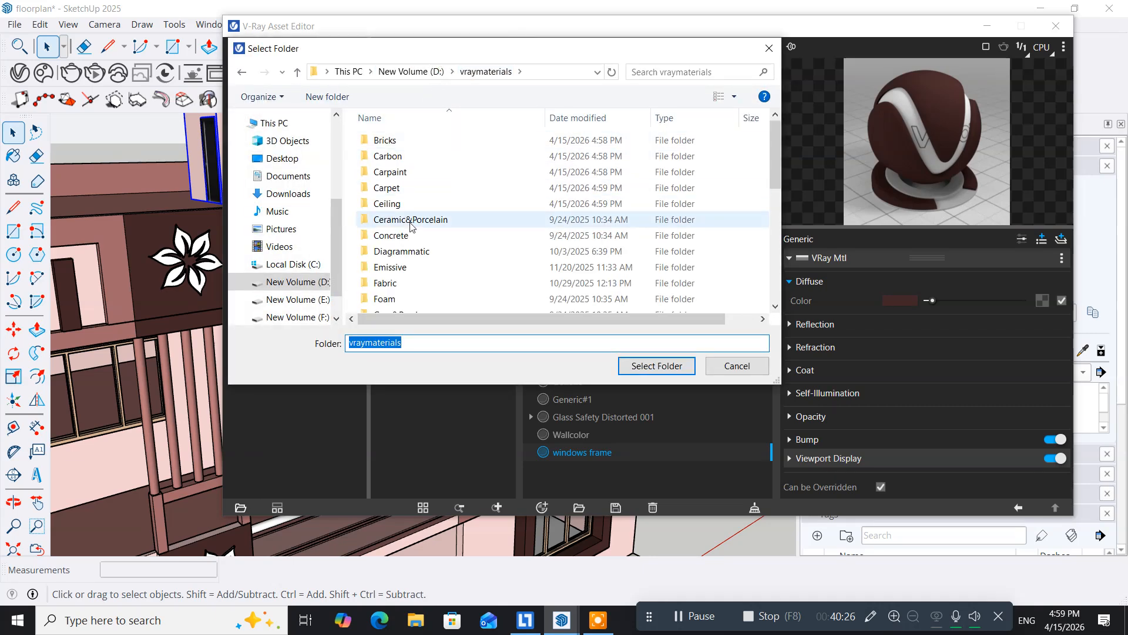
click(385, 221)
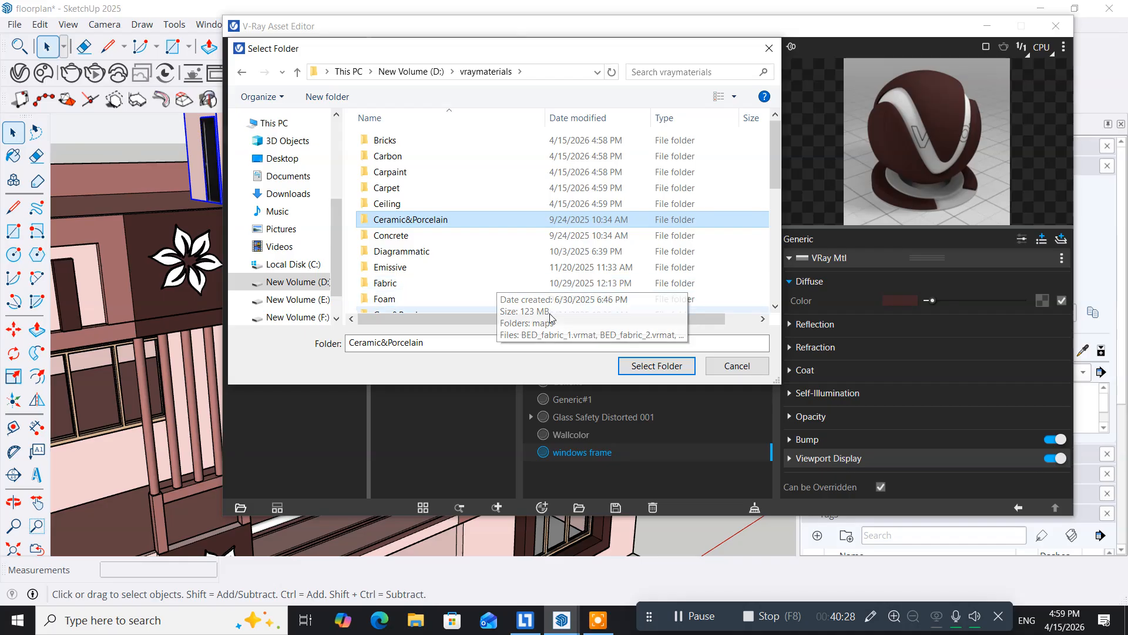
click(638, 367)
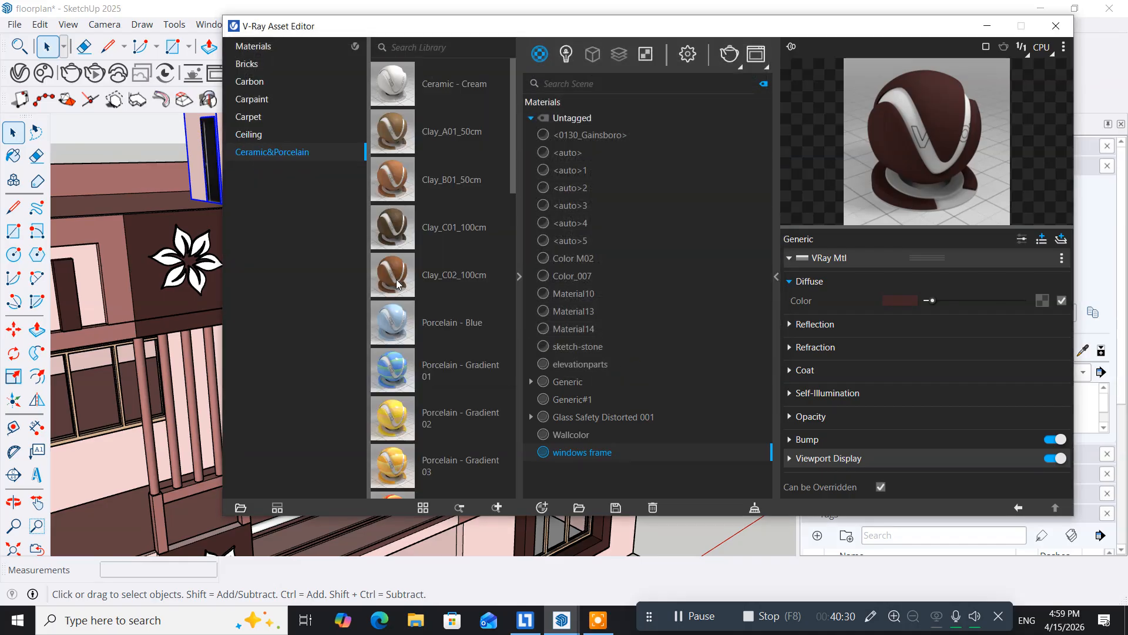
Add the Concrete folder from vraymaterials to the V-Ray material library
click(240, 508)
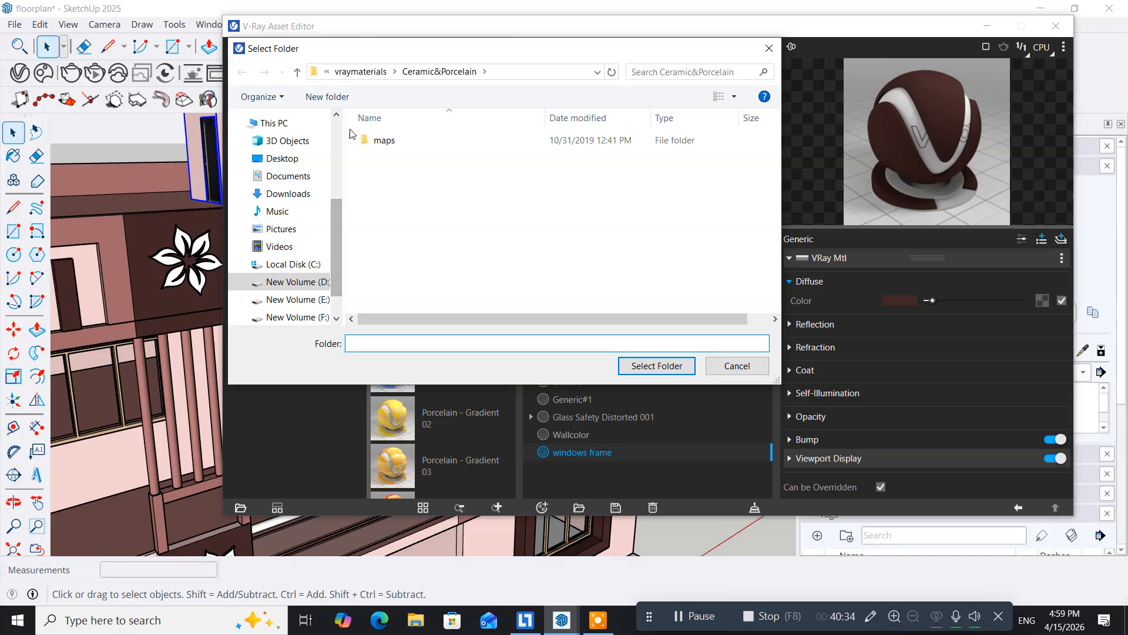
click(428, 71)
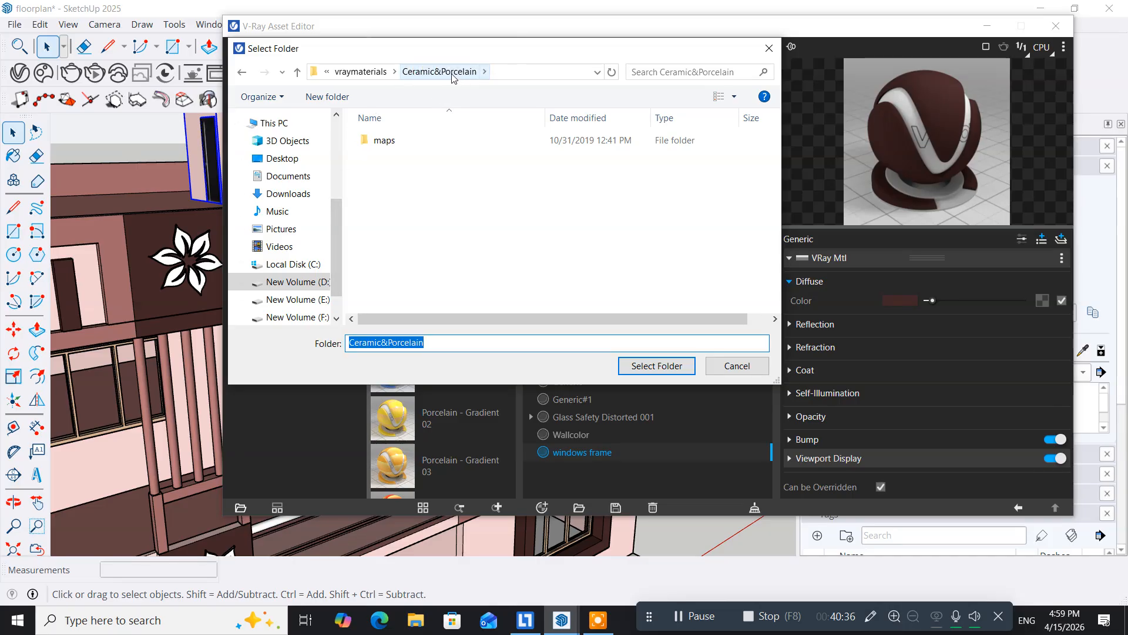
click(369, 74)
click(398, 237)
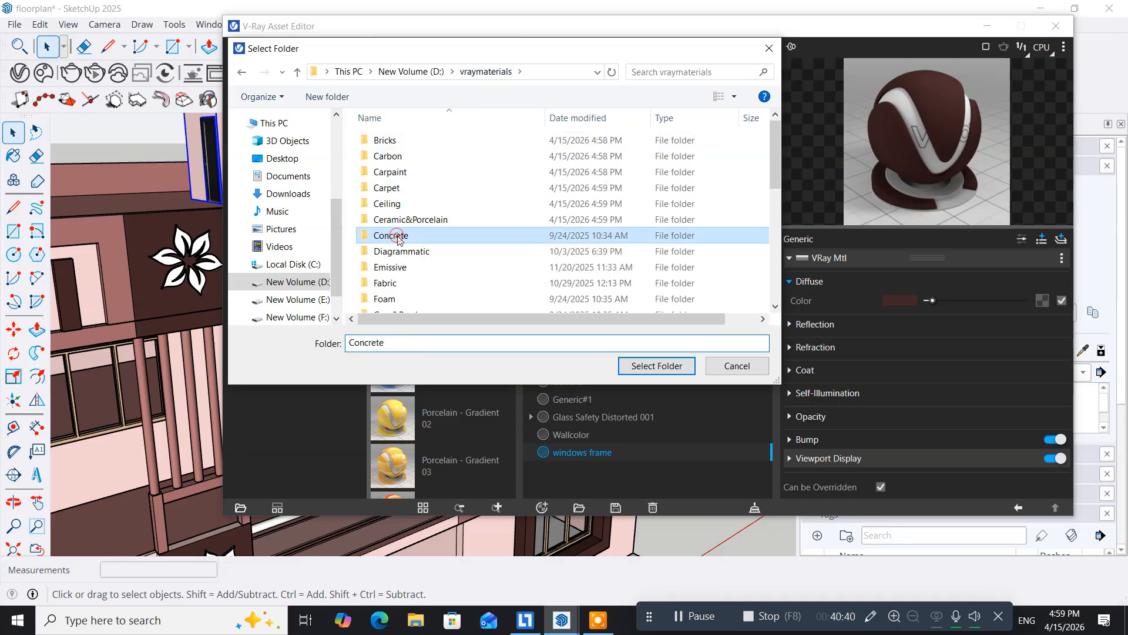
click(639, 365)
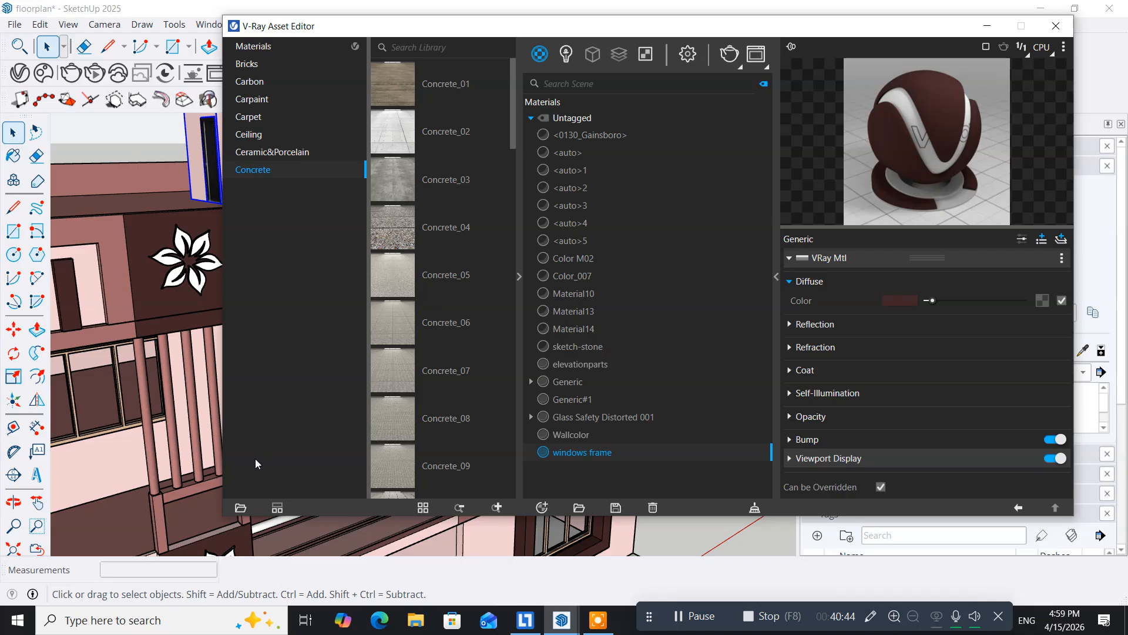
Add the Diagrammatic folder from vraymaterials to the V-Ray material library
click(241, 507)
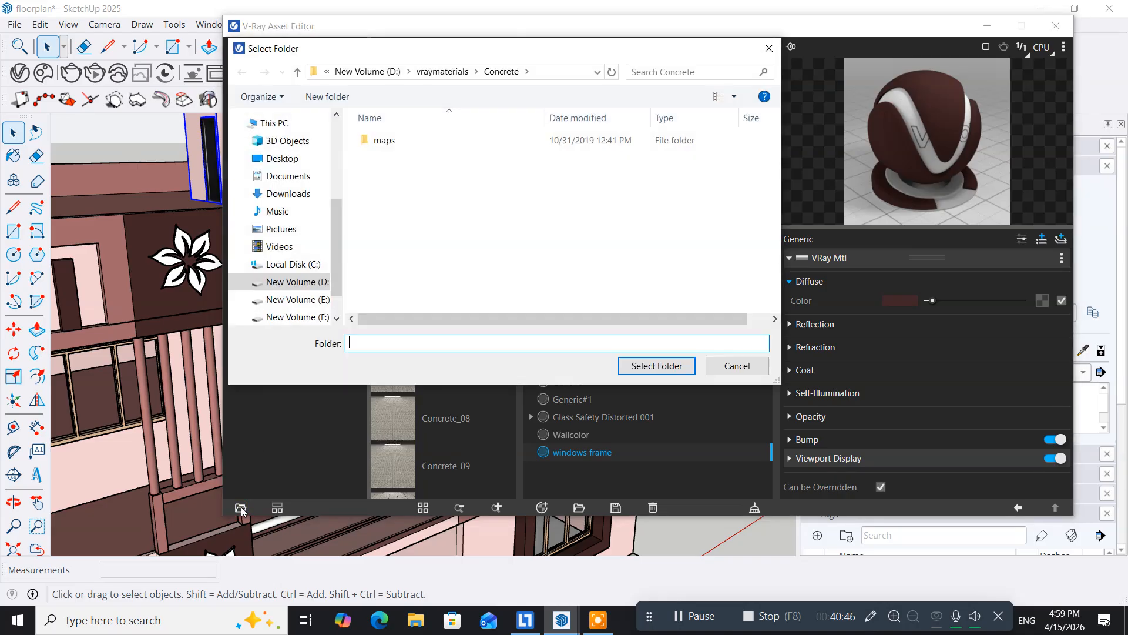
click(442, 71)
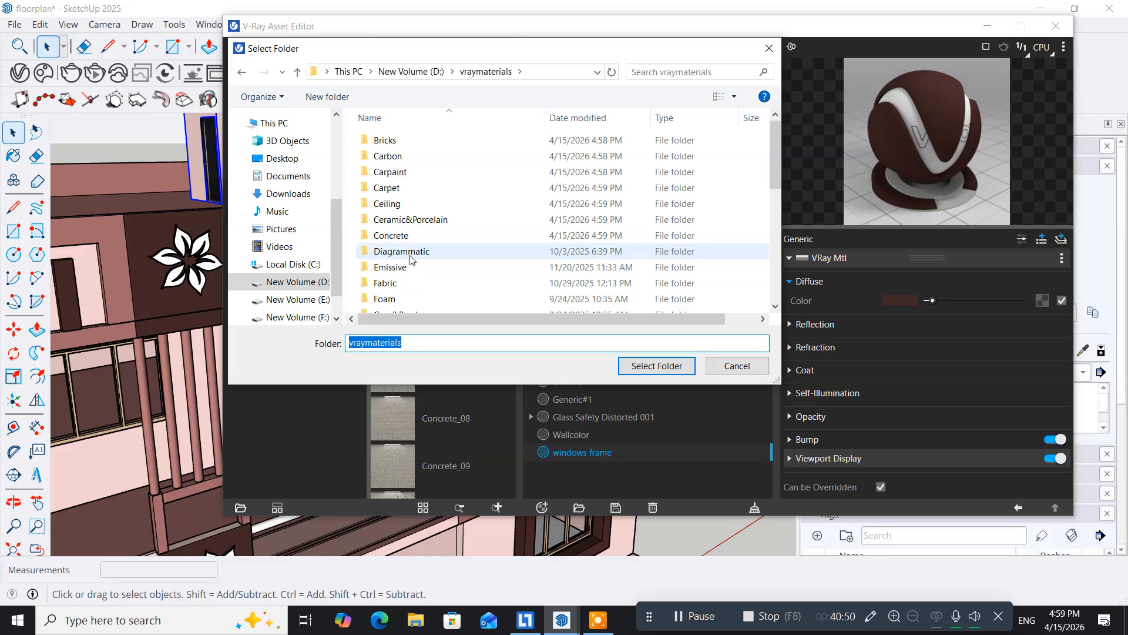
click(412, 259)
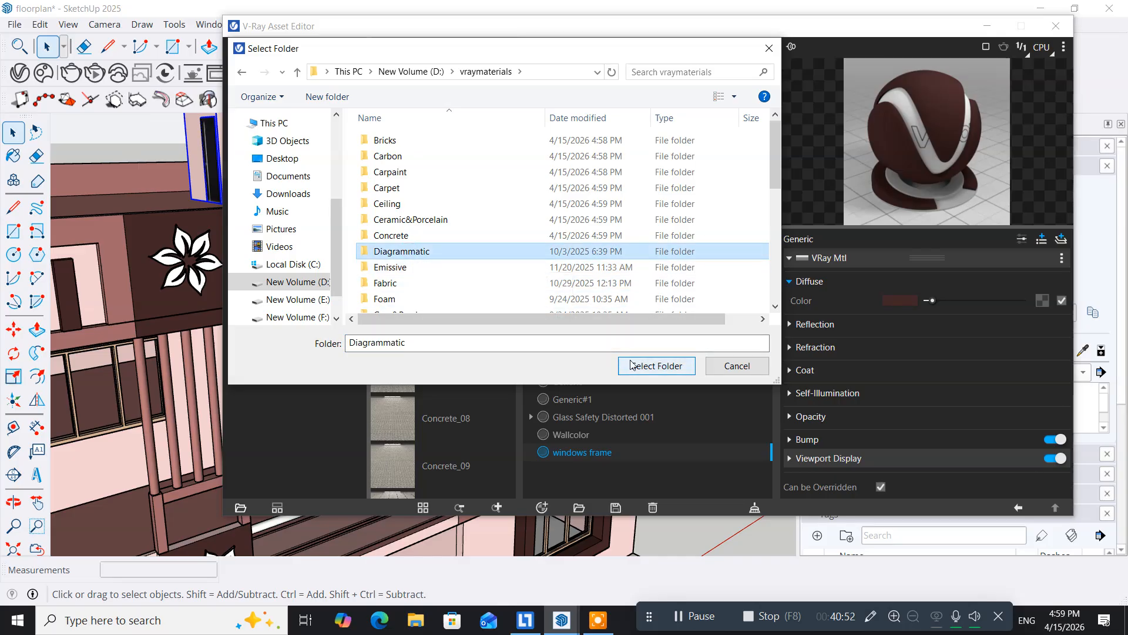
click(657, 365)
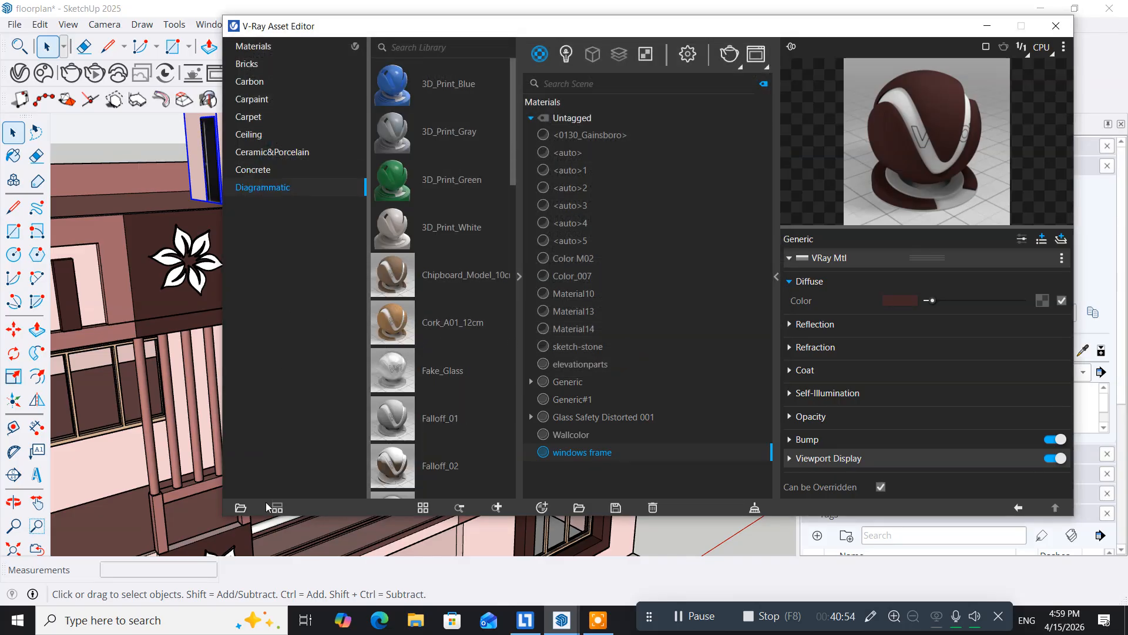
Add the Emissive folder from vraymaterials to the V-Ray material library
click(240, 508)
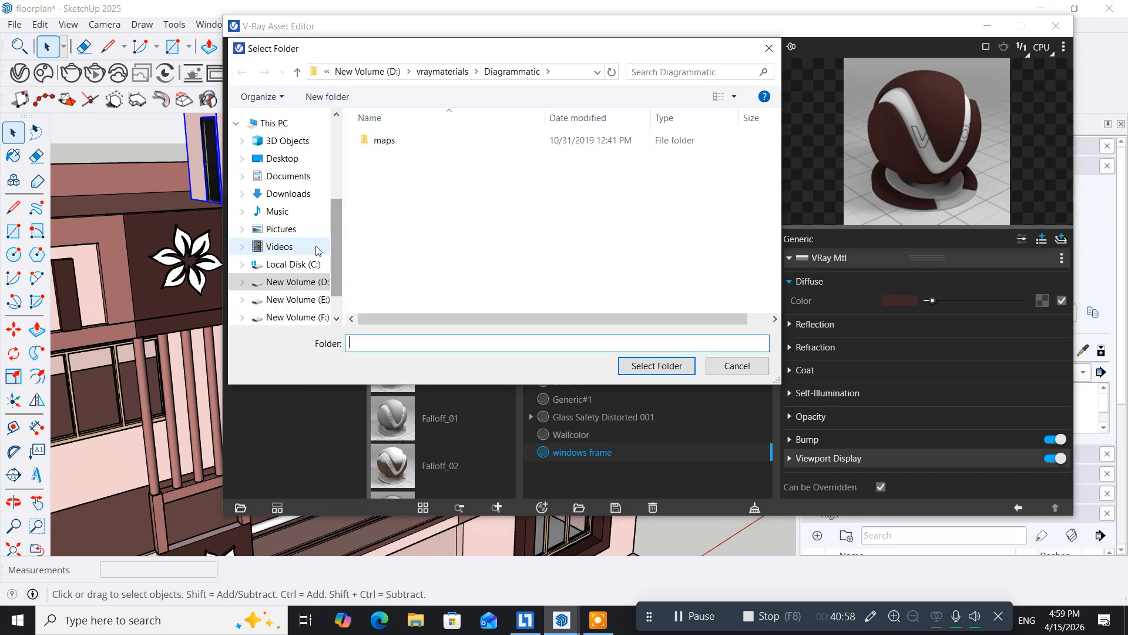
click(438, 72)
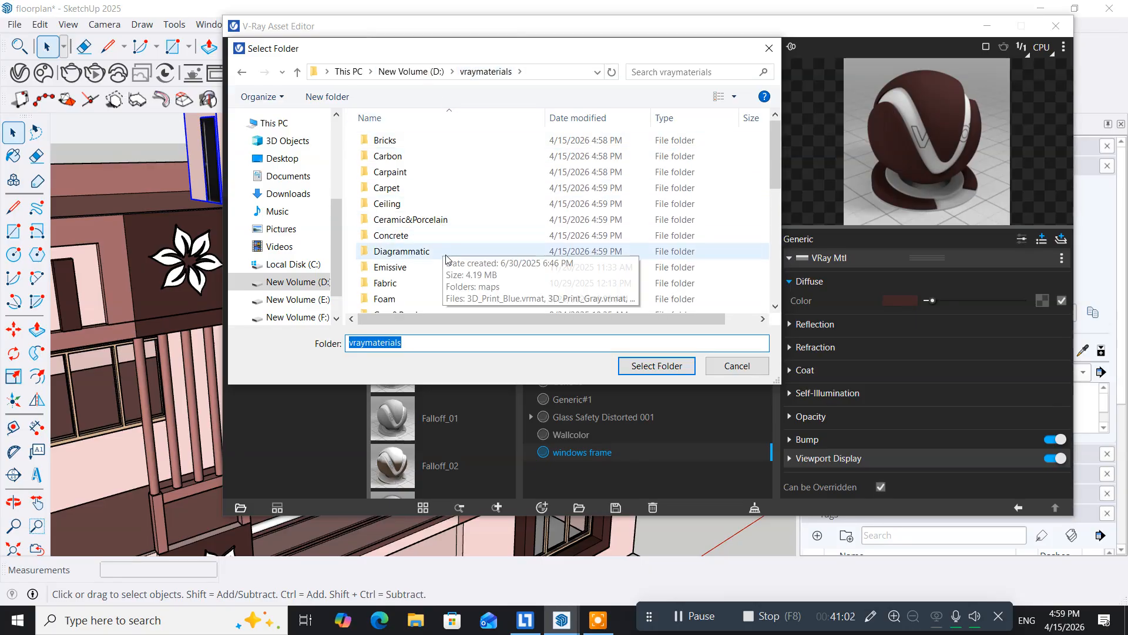
drag(352, 55, 475, 35)
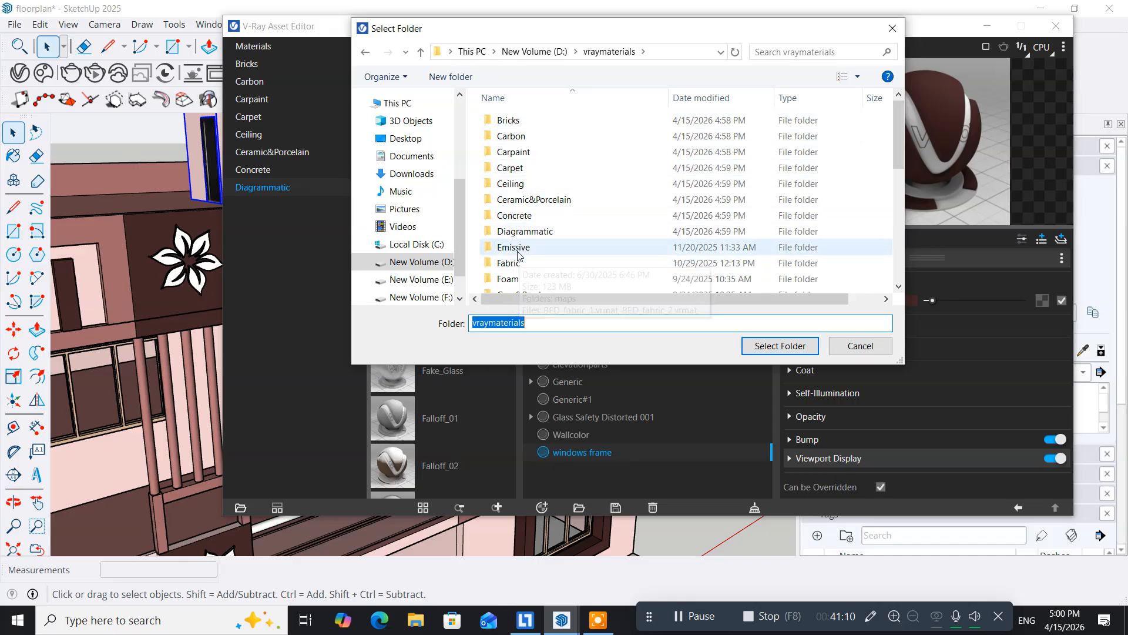
click(516, 247)
click(769, 344)
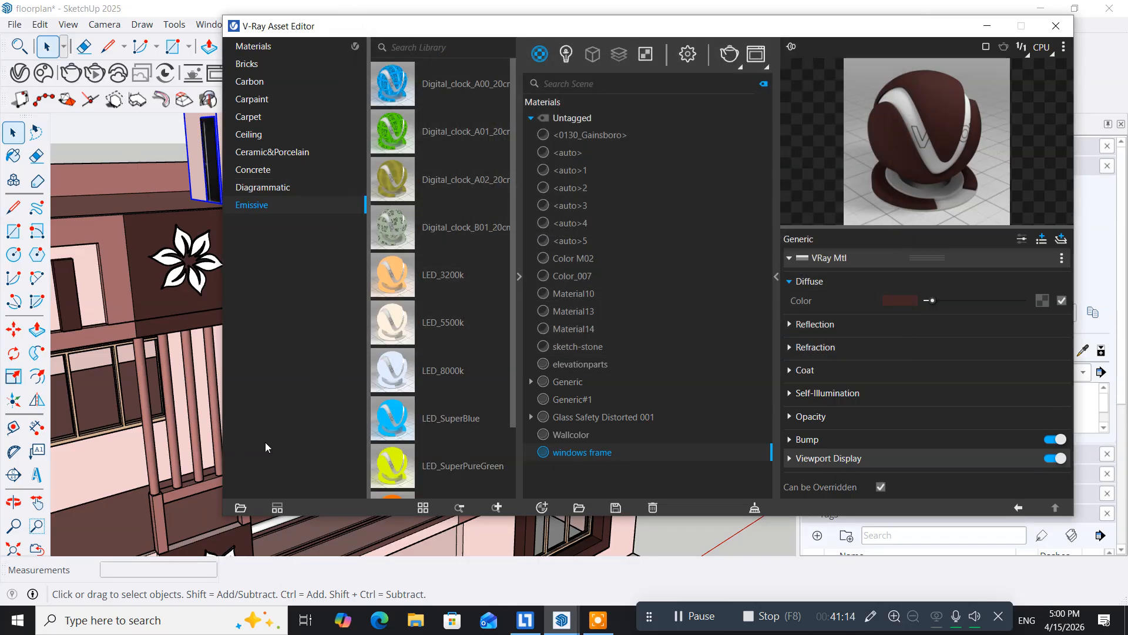
Add the Fabric folder from vraymaterials to the V-Ray material library
click(238, 507)
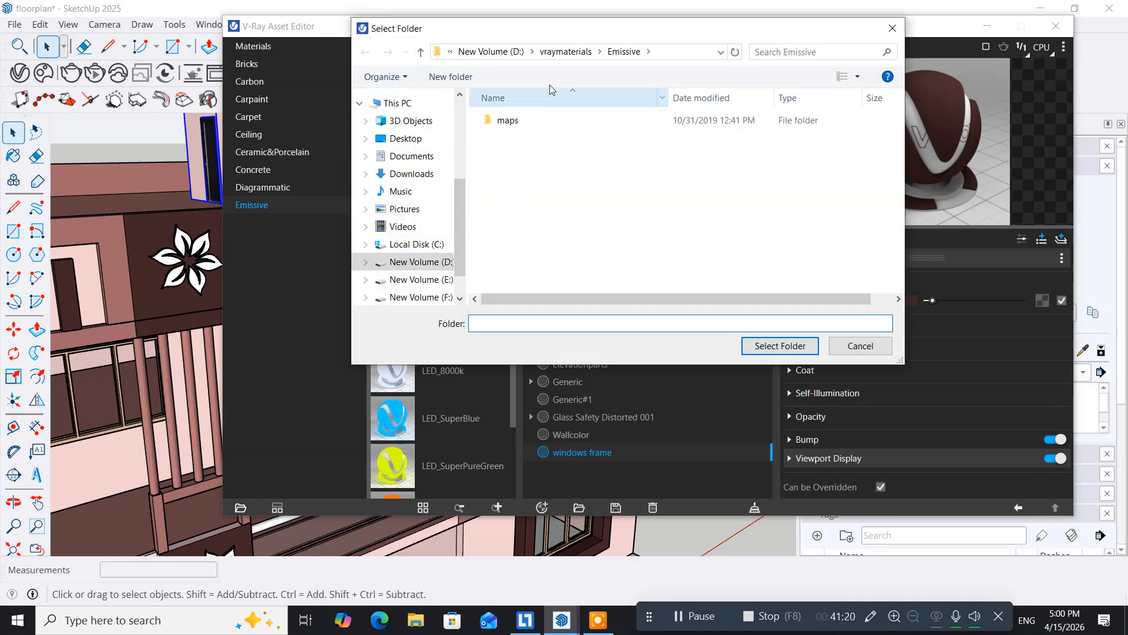
click(566, 52)
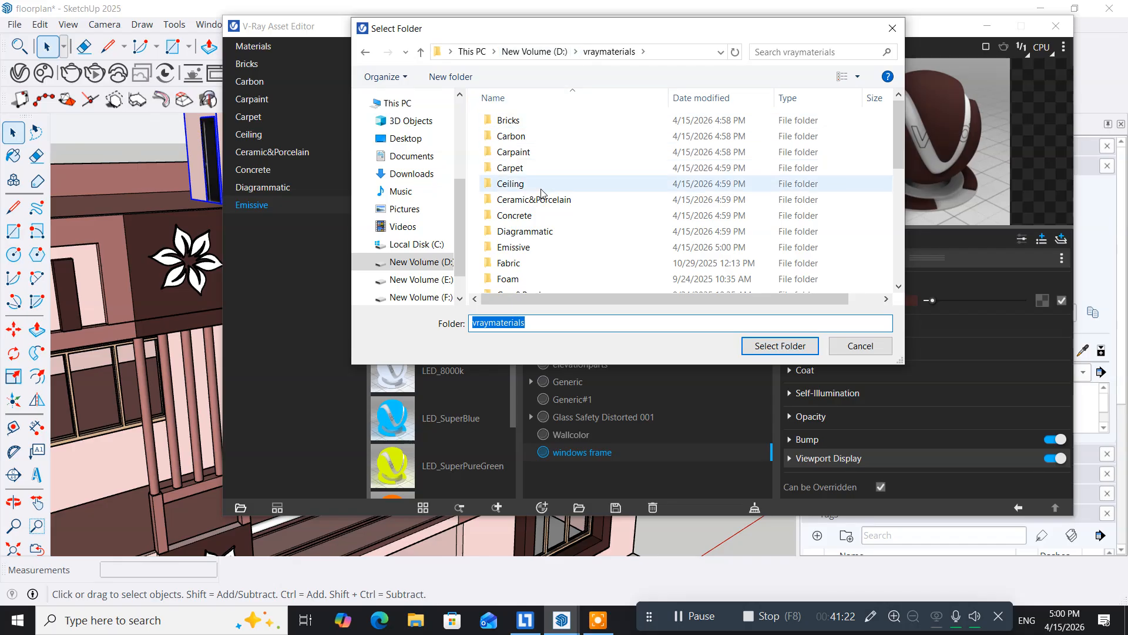
click(520, 264)
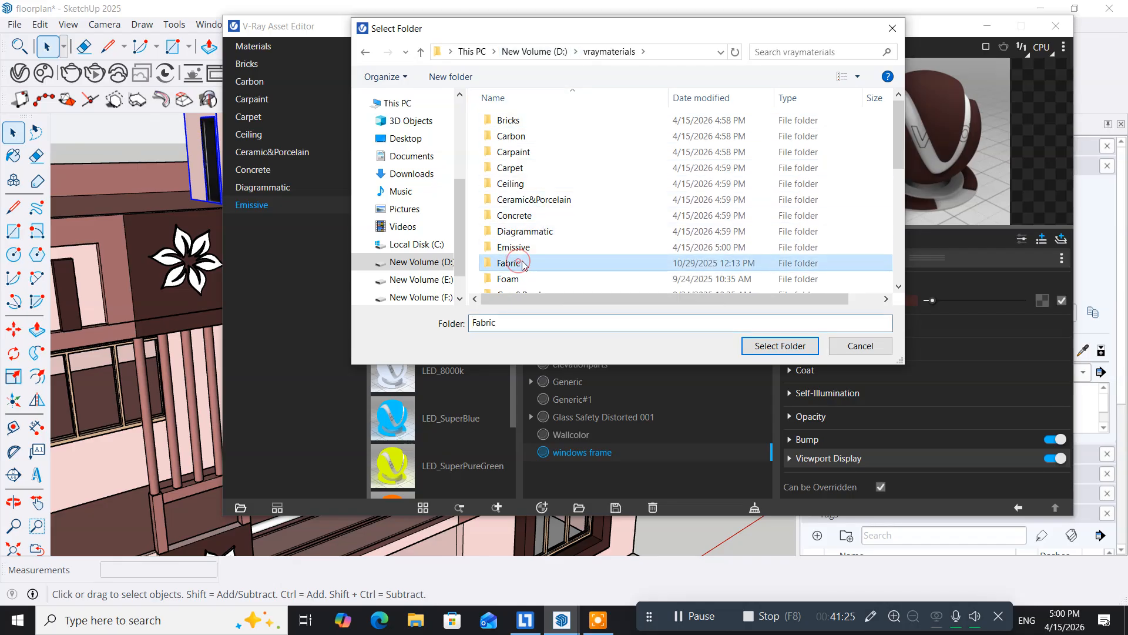
click(773, 352)
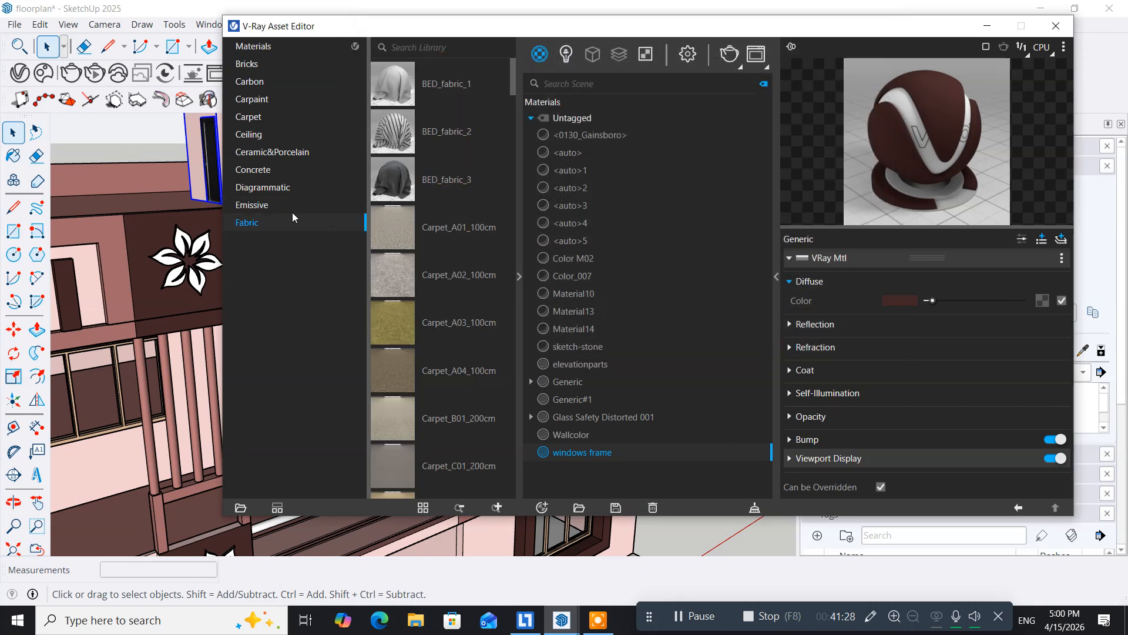
Add the Foam folder from vraymaterials to the V-Ray material library
click(240, 508)
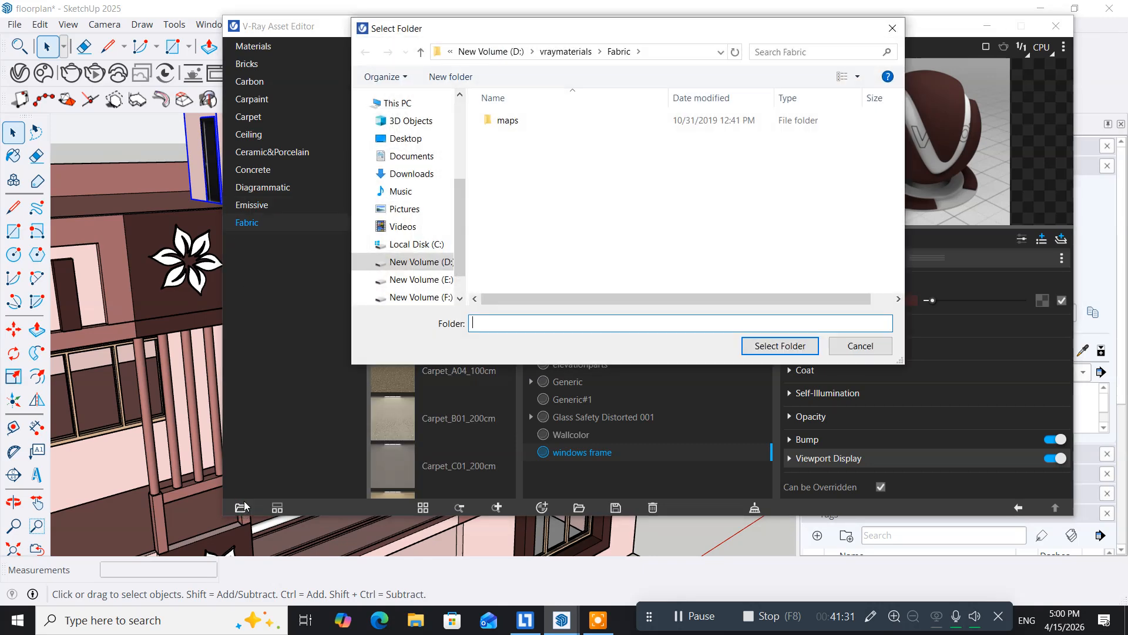
click(565, 52)
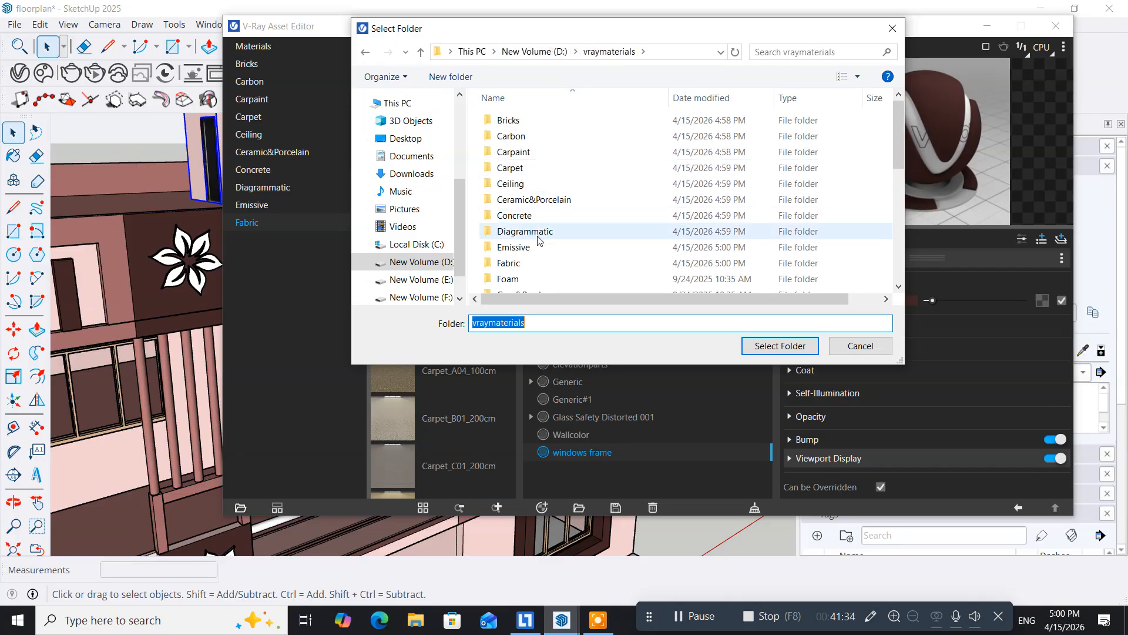
click(509, 280)
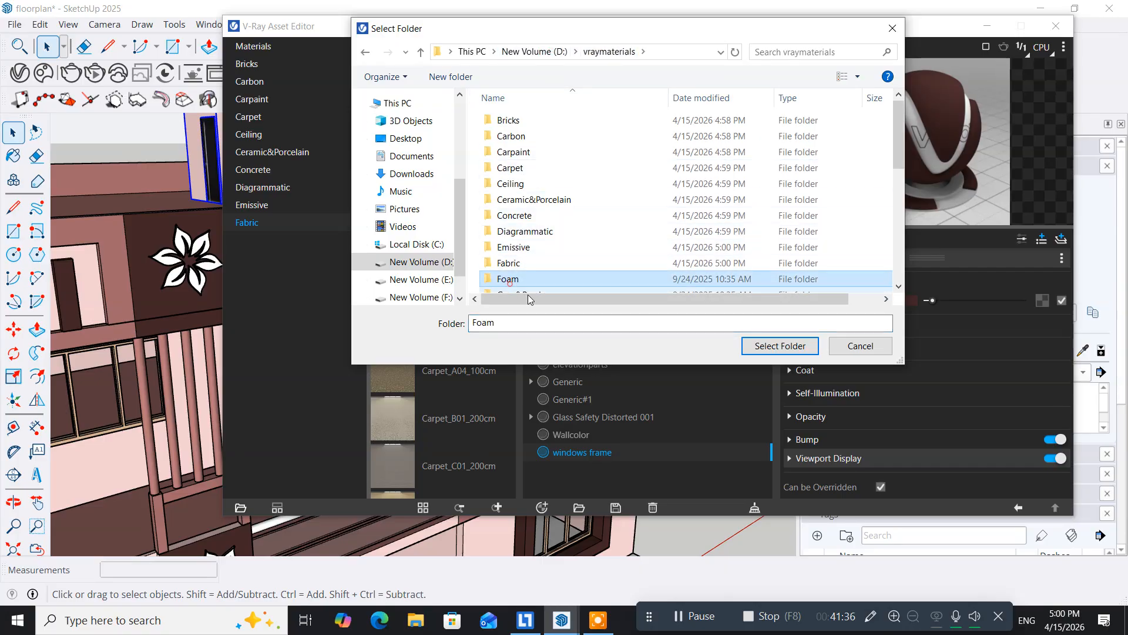
click(750, 342)
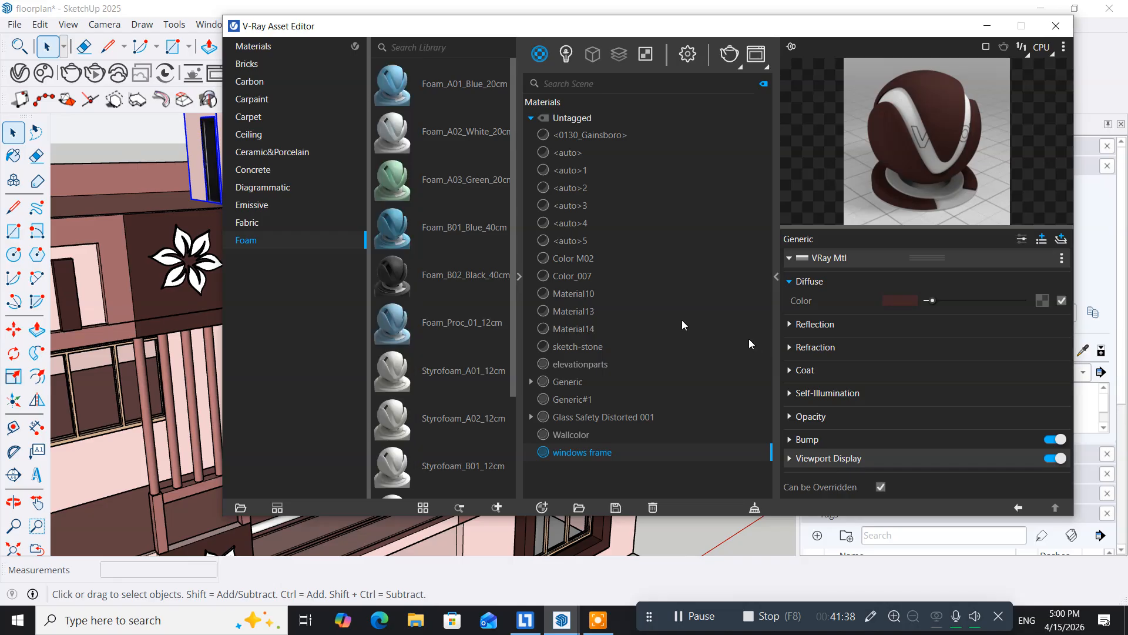
Add the Gem&Pearl folder from vraymaterials to the V-Ray material library
click(239, 508)
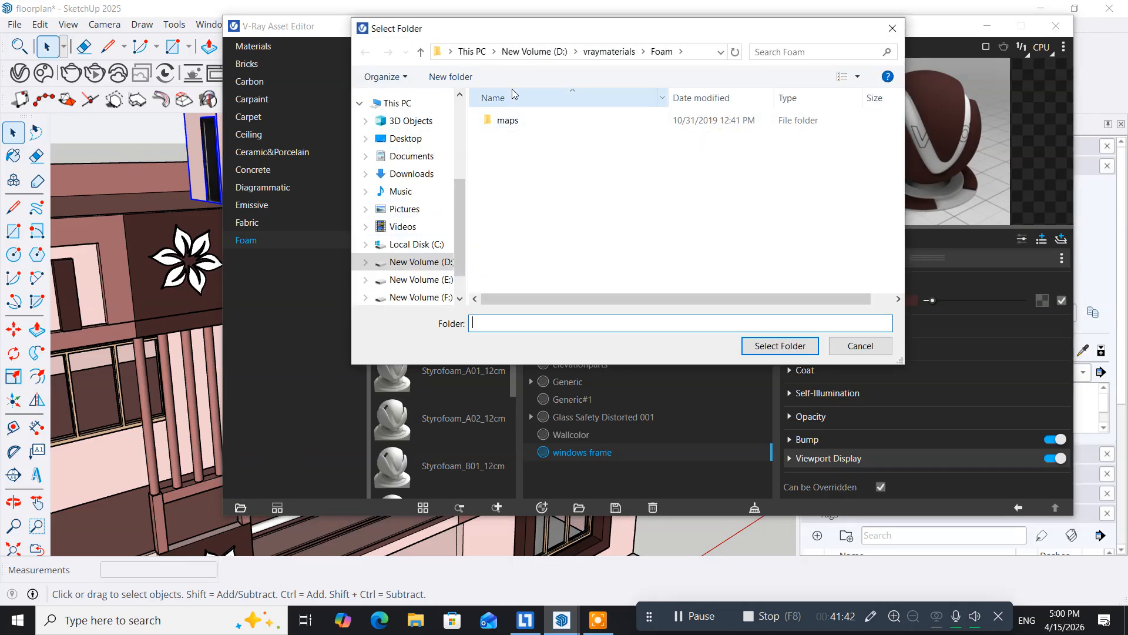
click(580, 52)
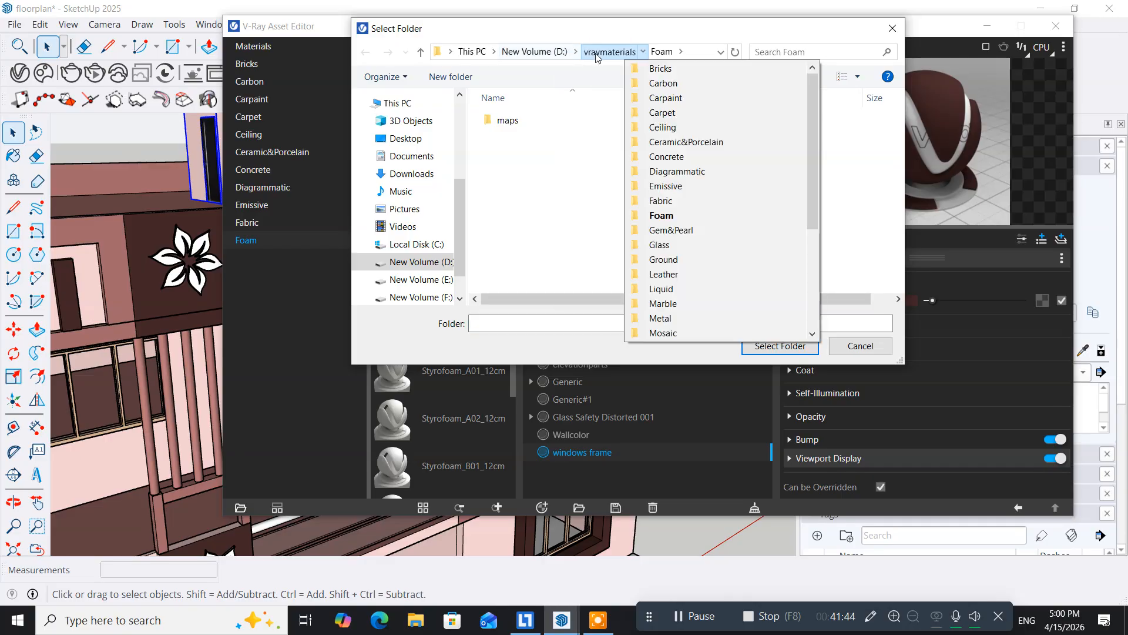
click(600, 53)
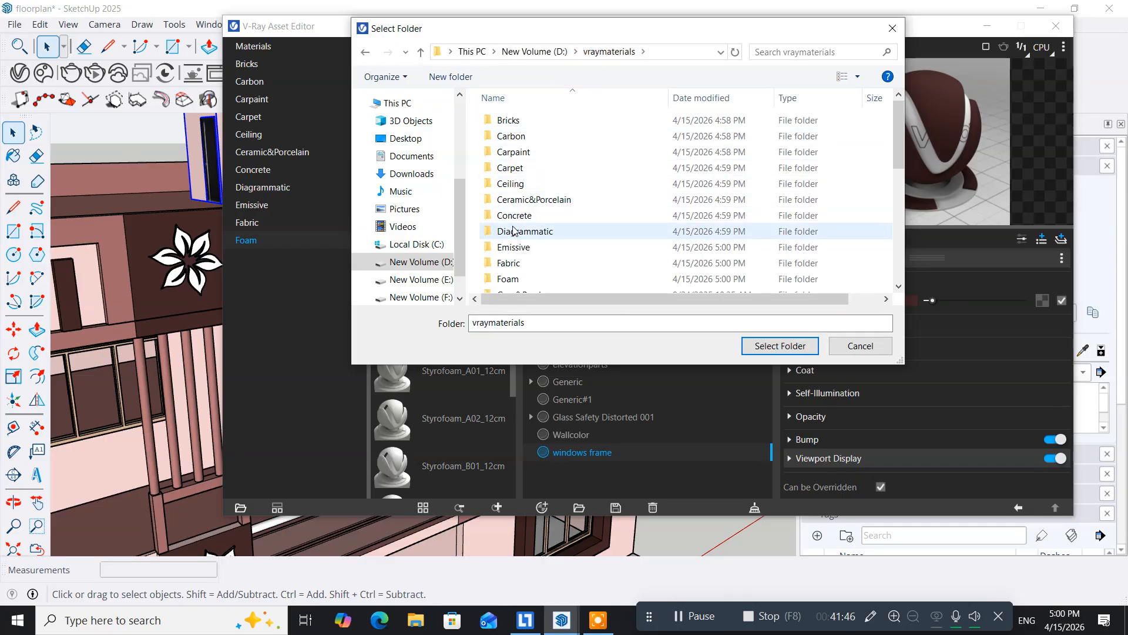
scroll(513, 229, down, 2)
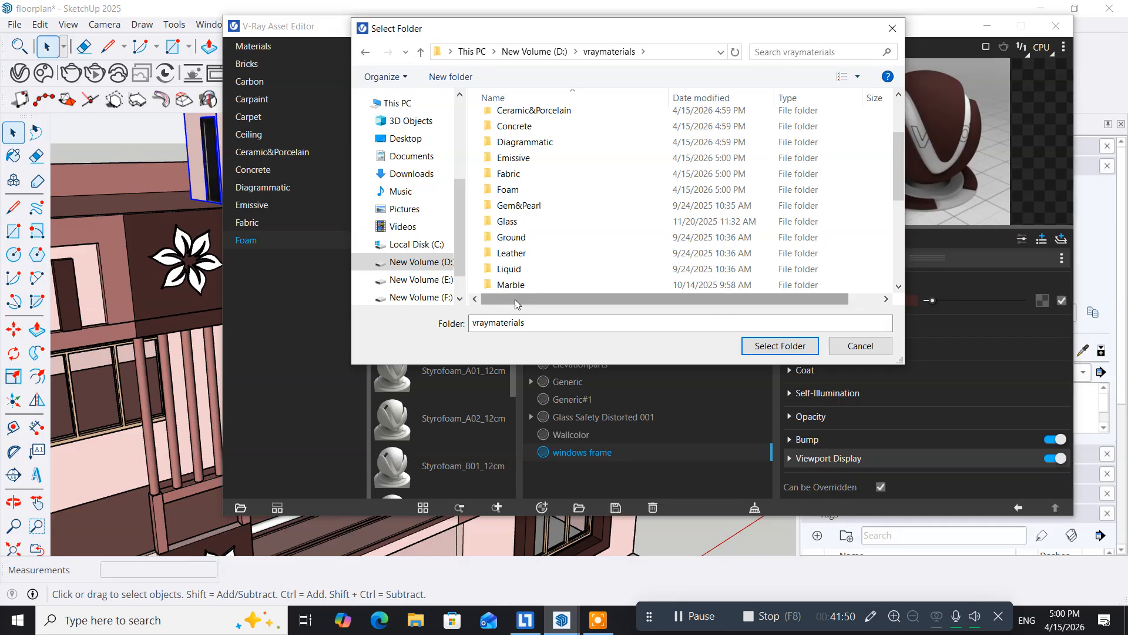
click(516, 206)
click(762, 347)
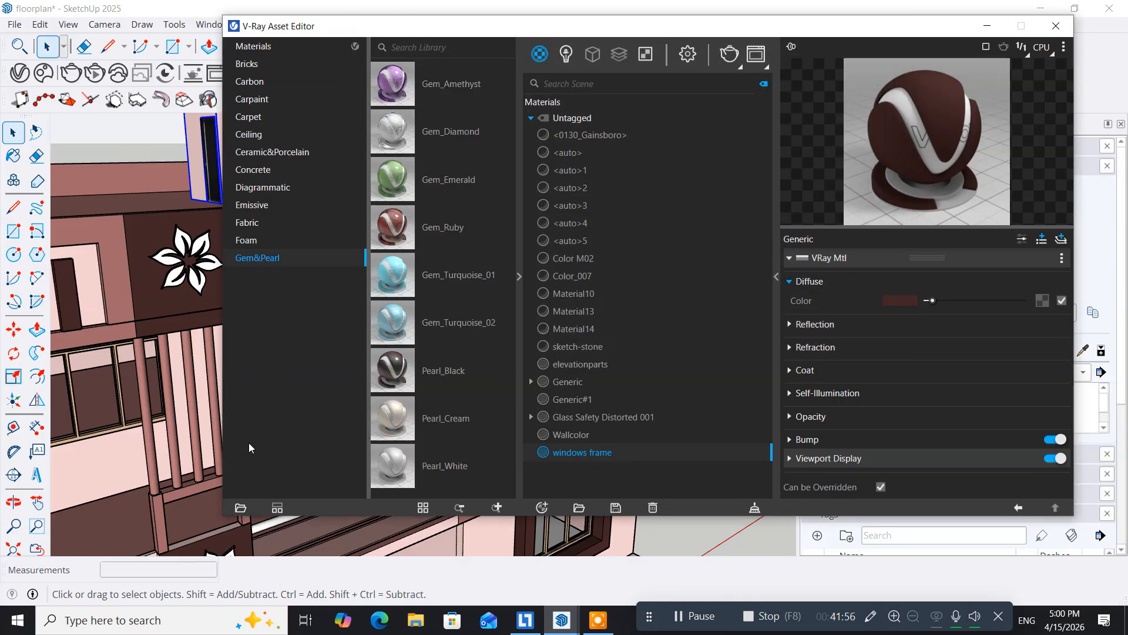
Add the Glass folder from vraymaterials to the V-Ray material library
click(239, 508)
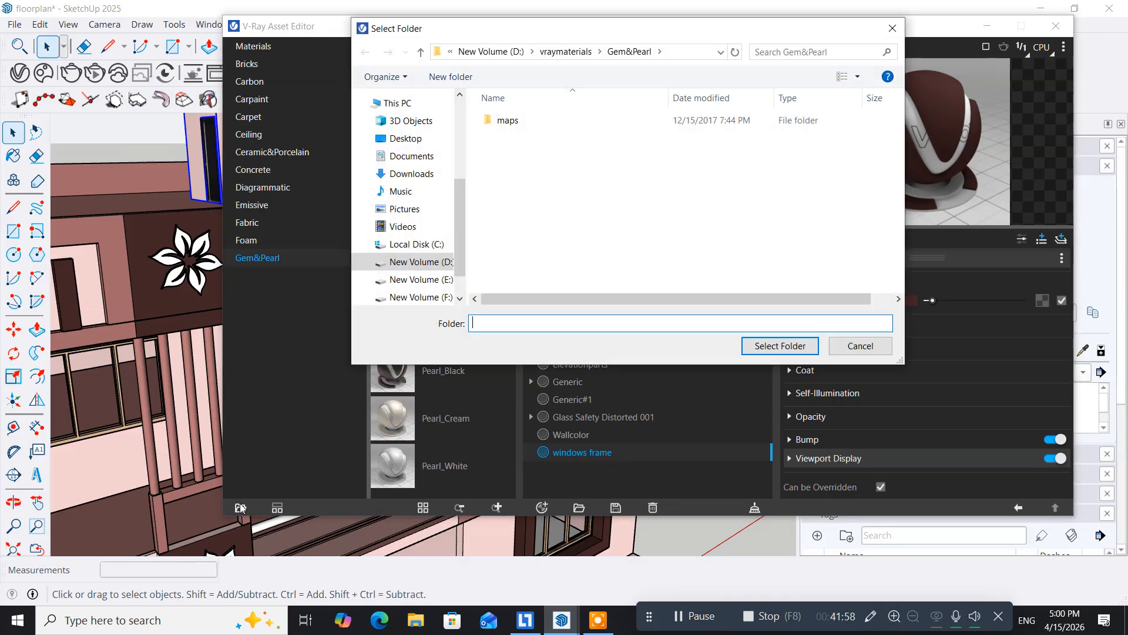
click(584, 53)
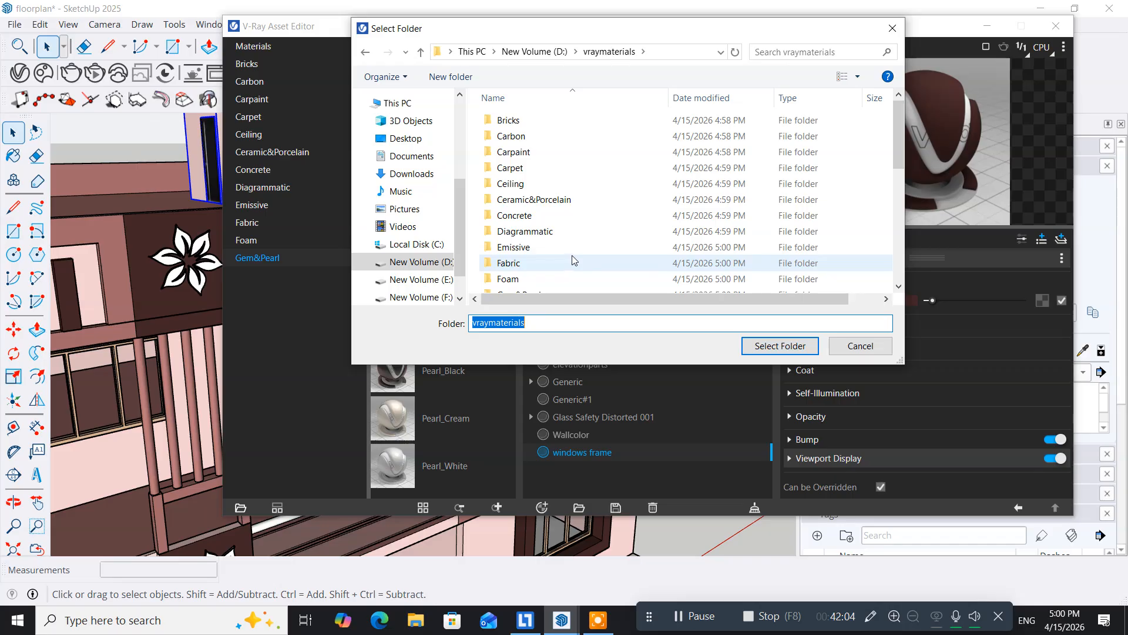
scroll(573, 259, down, 2)
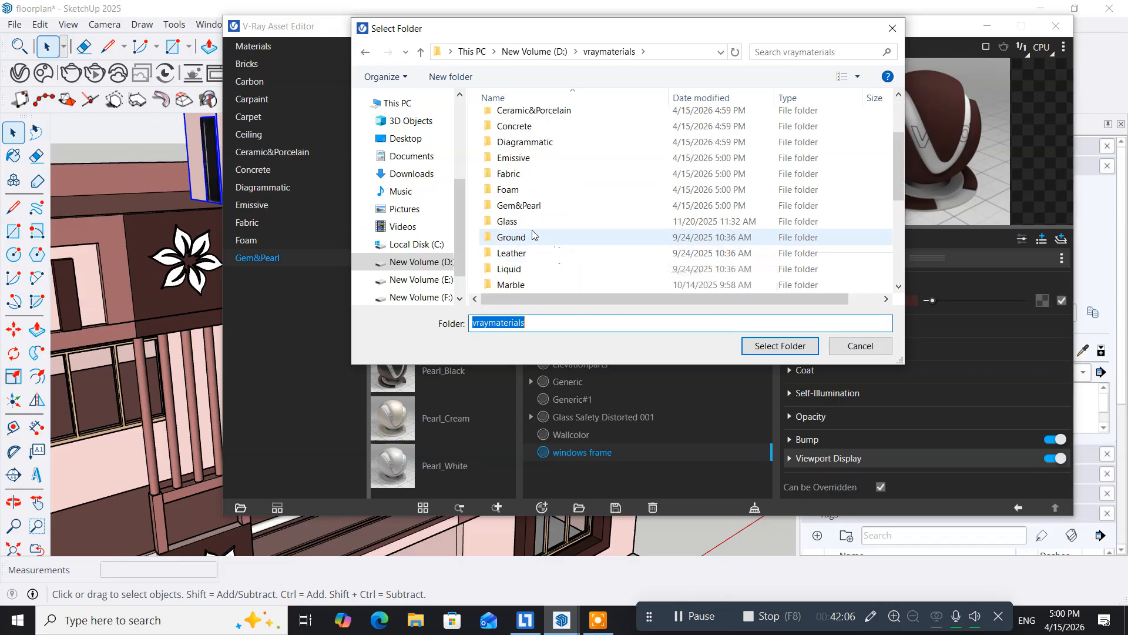
click(509, 222)
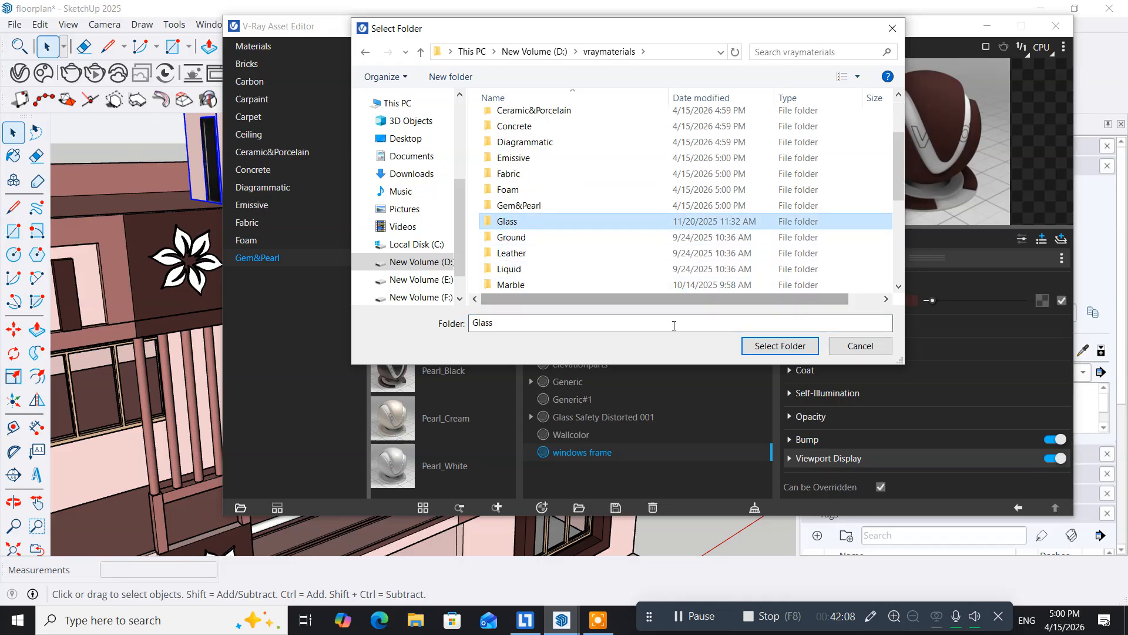
click(758, 347)
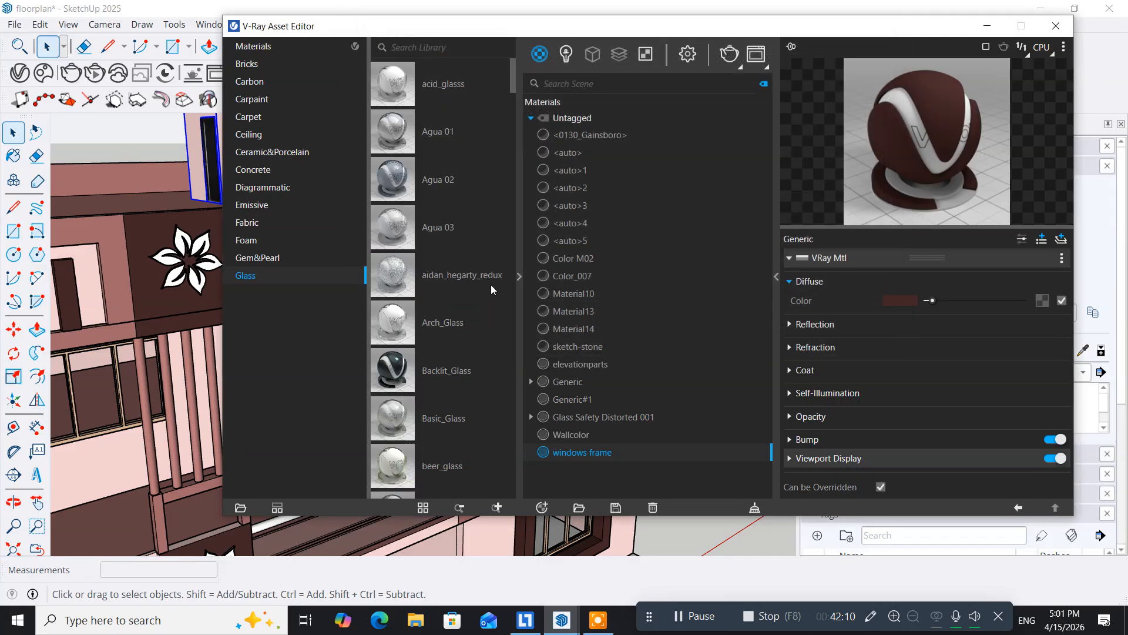
Add the Ground folder from vraymaterials to the V-Ray material library
click(240, 508)
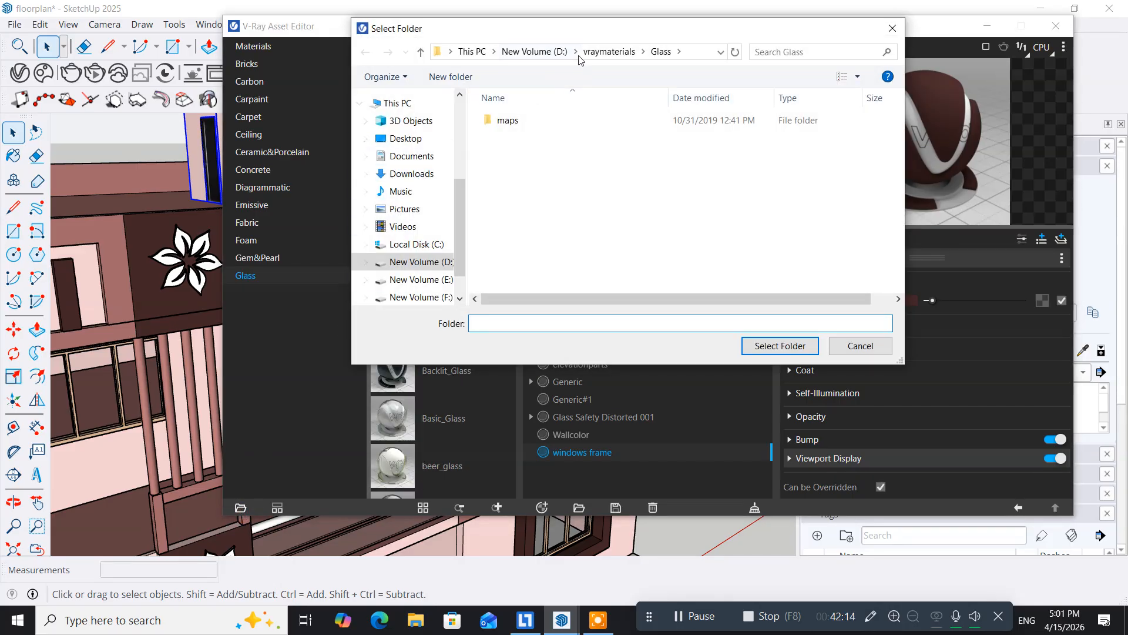
click(588, 52)
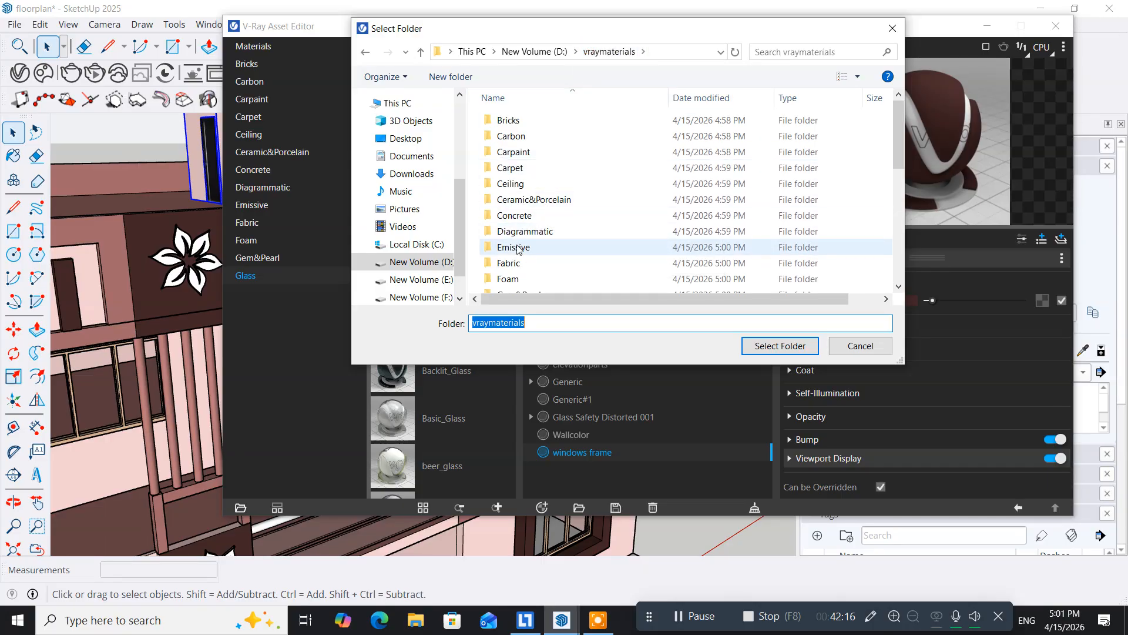
scroll(517, 249, down, 2)
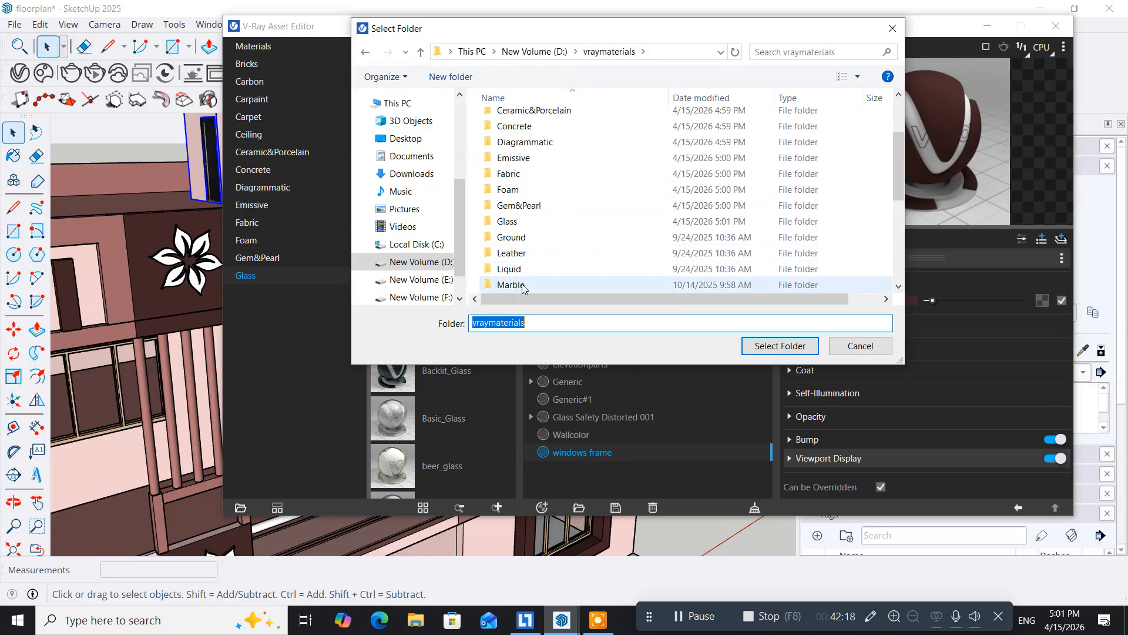
scroll(520, 285, down, 1)
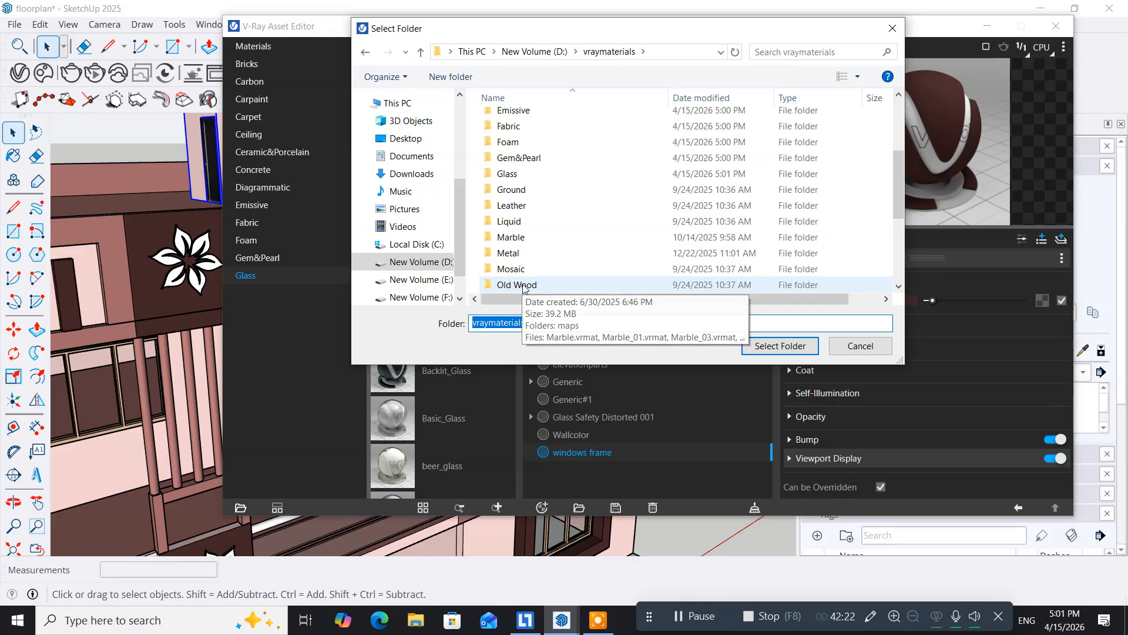
click(516, 189)
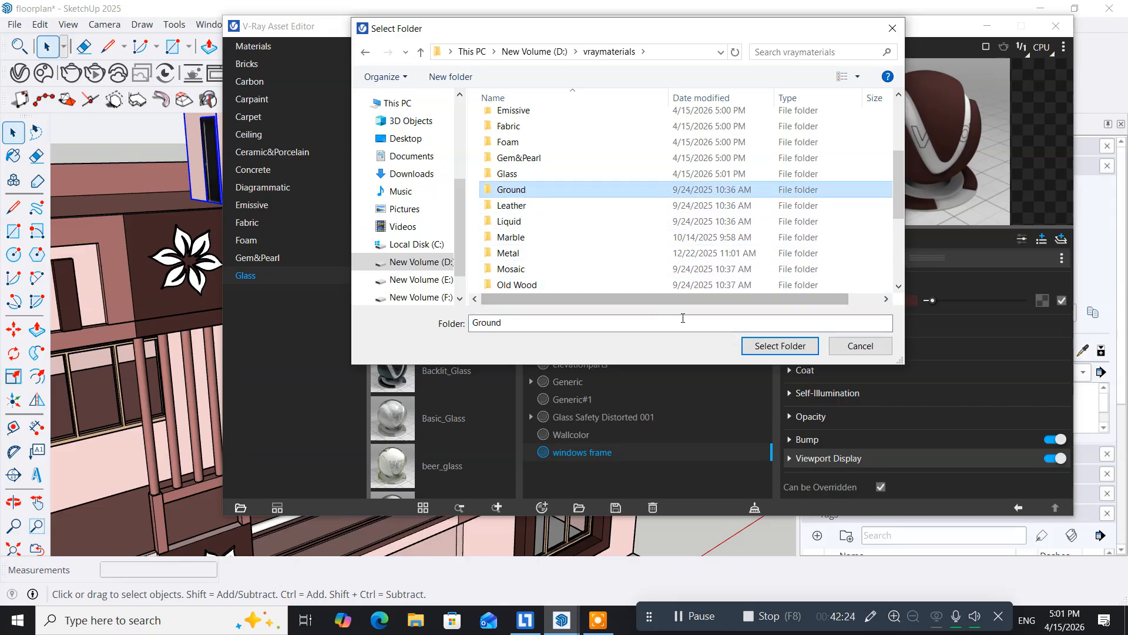
click(773, 346)
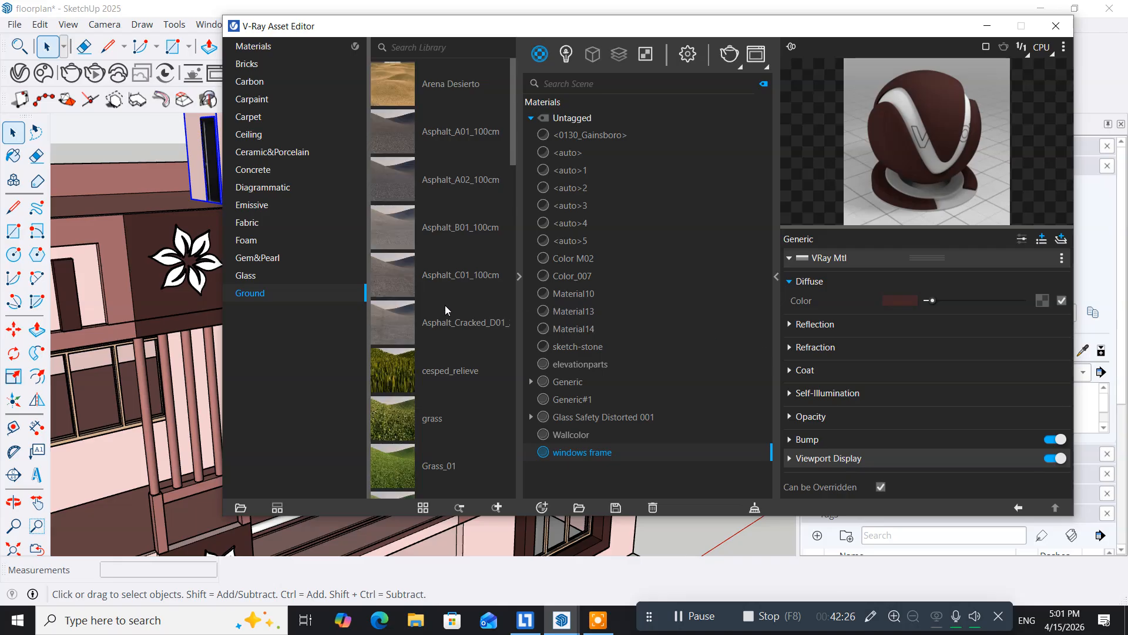
Add the Leather folder from vraymaterials to the V-Ray material library
click(241, 508)
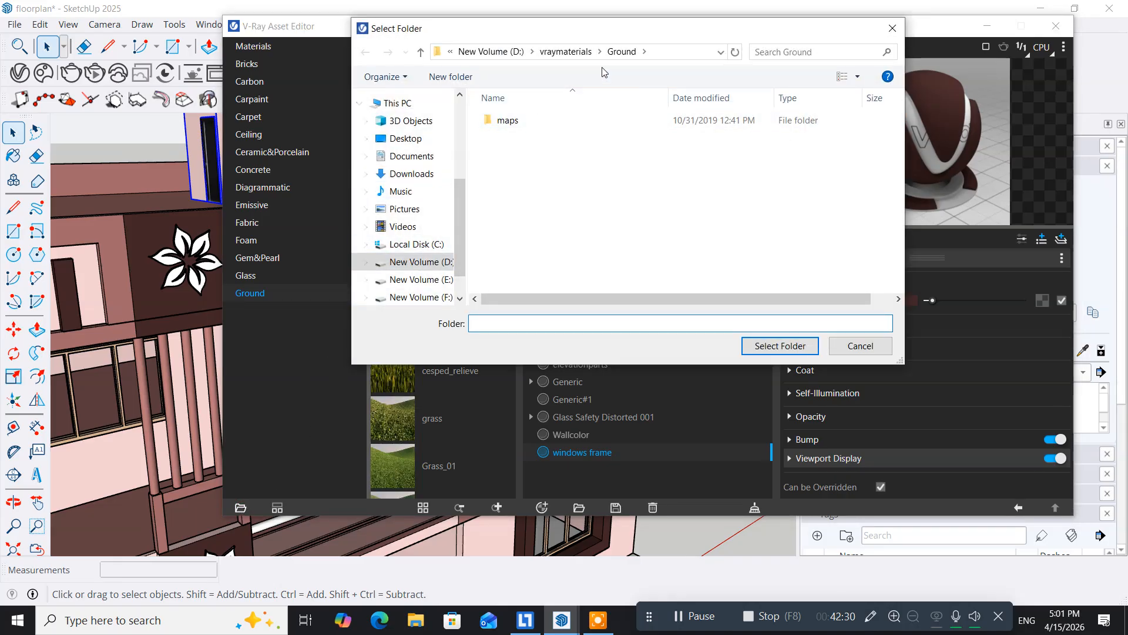
click(566, 51)
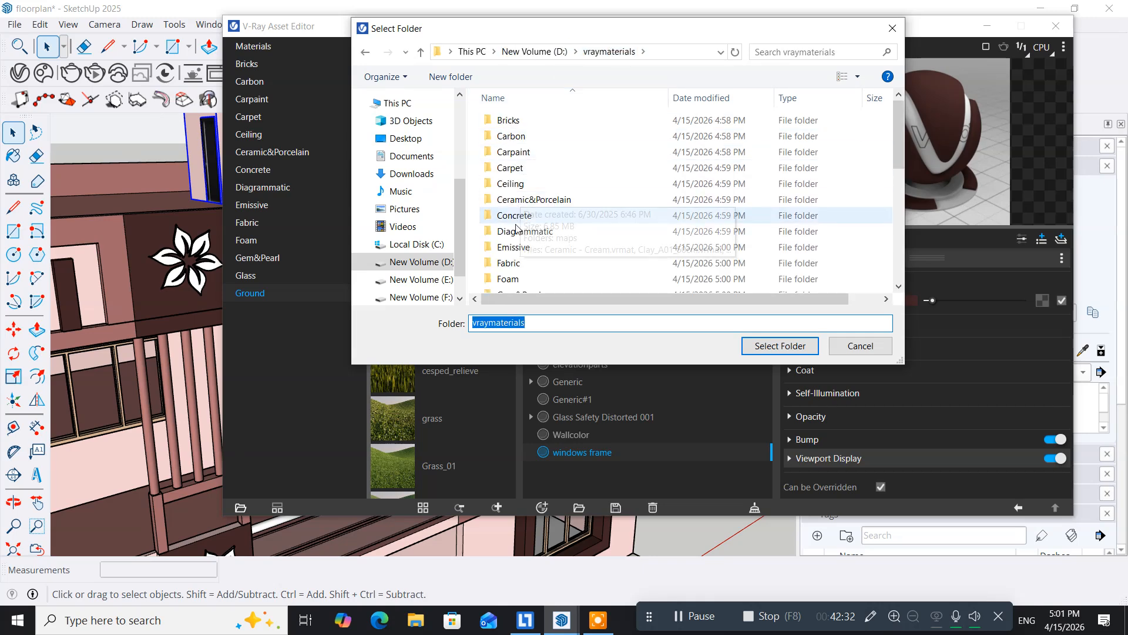
scroll(515, 254, down, 3)
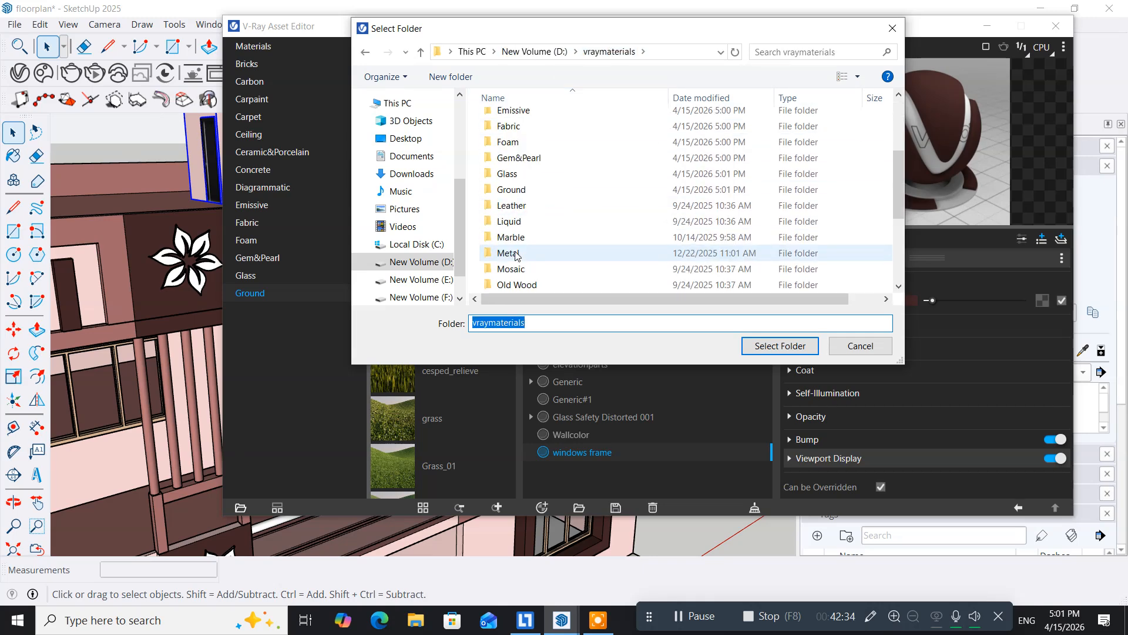
click(514, 207)
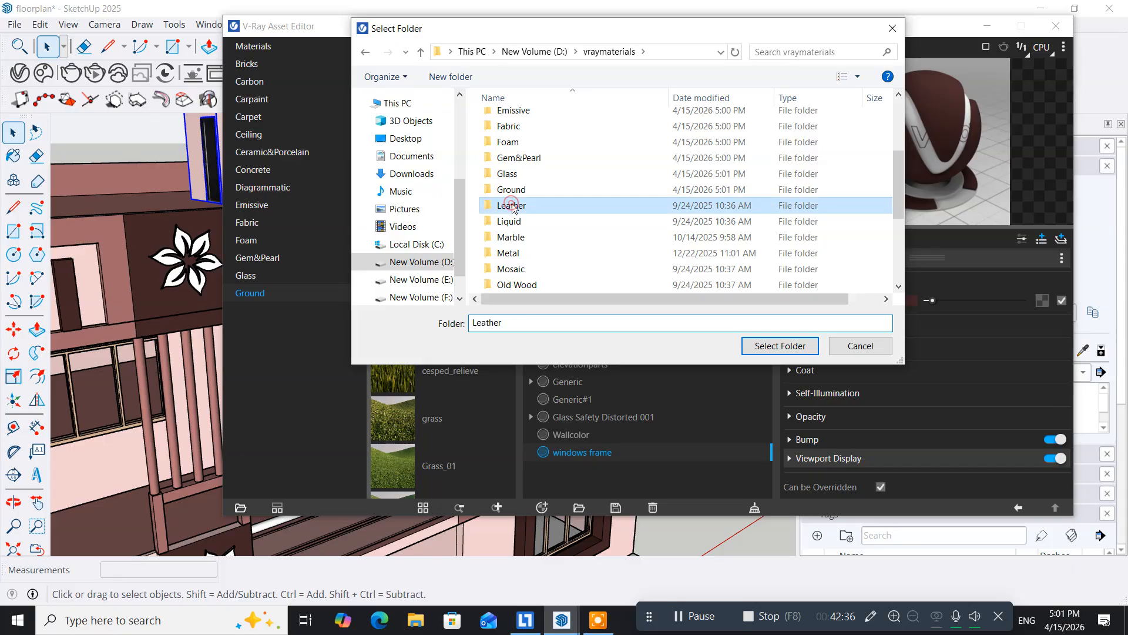
click(781, 346)
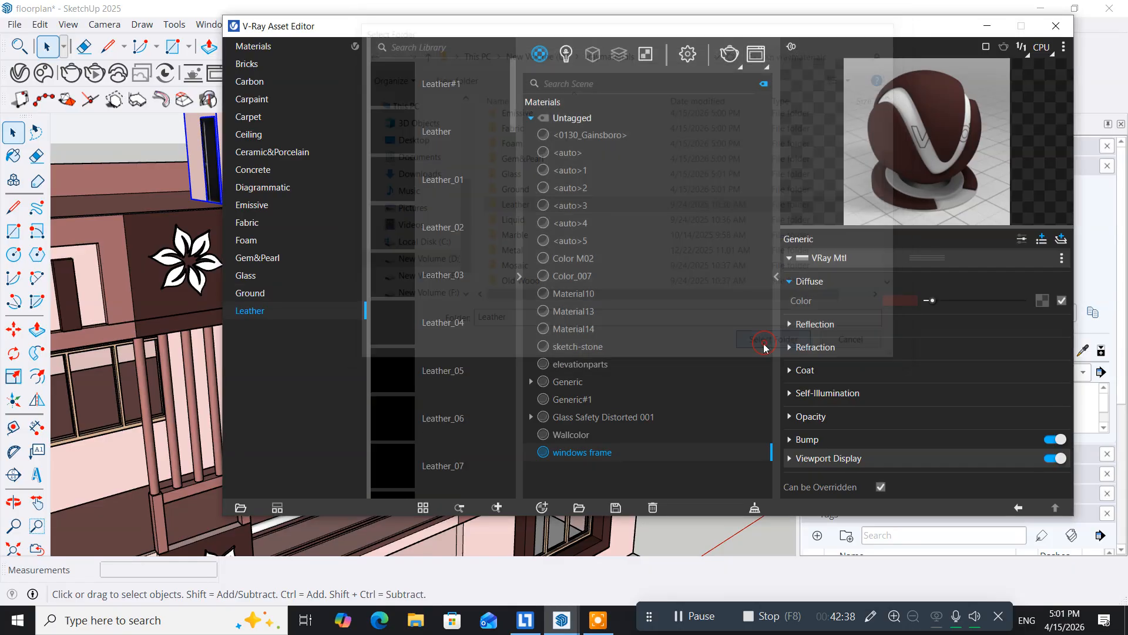
Add the Liquid folder from vraymaterials to the V-Ray material library
click(240, 508)
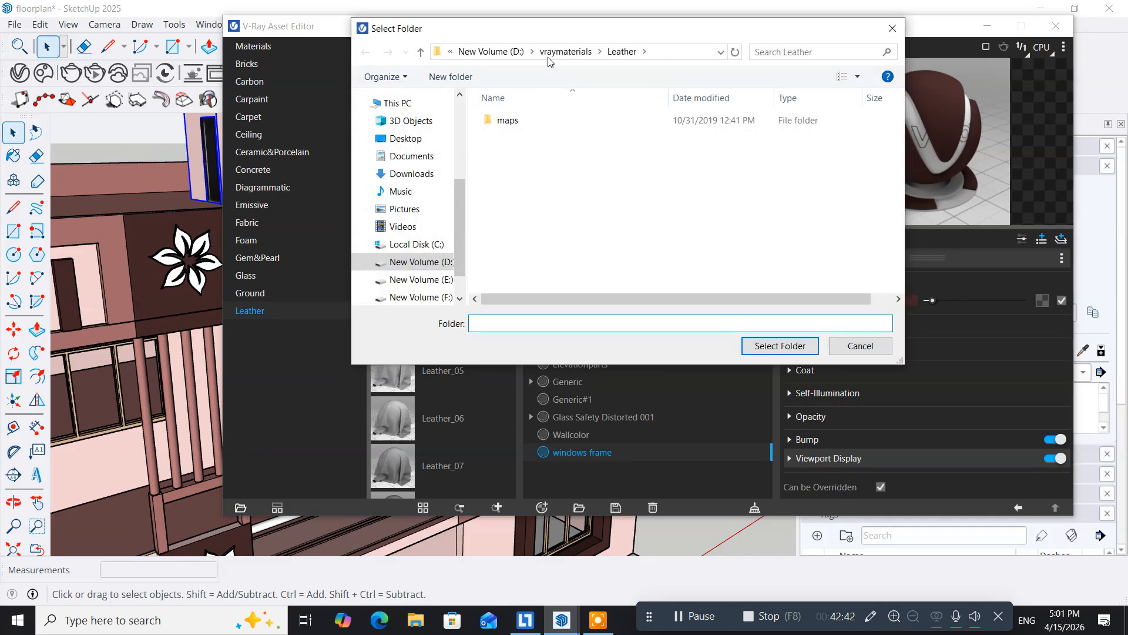
click(563, 52)
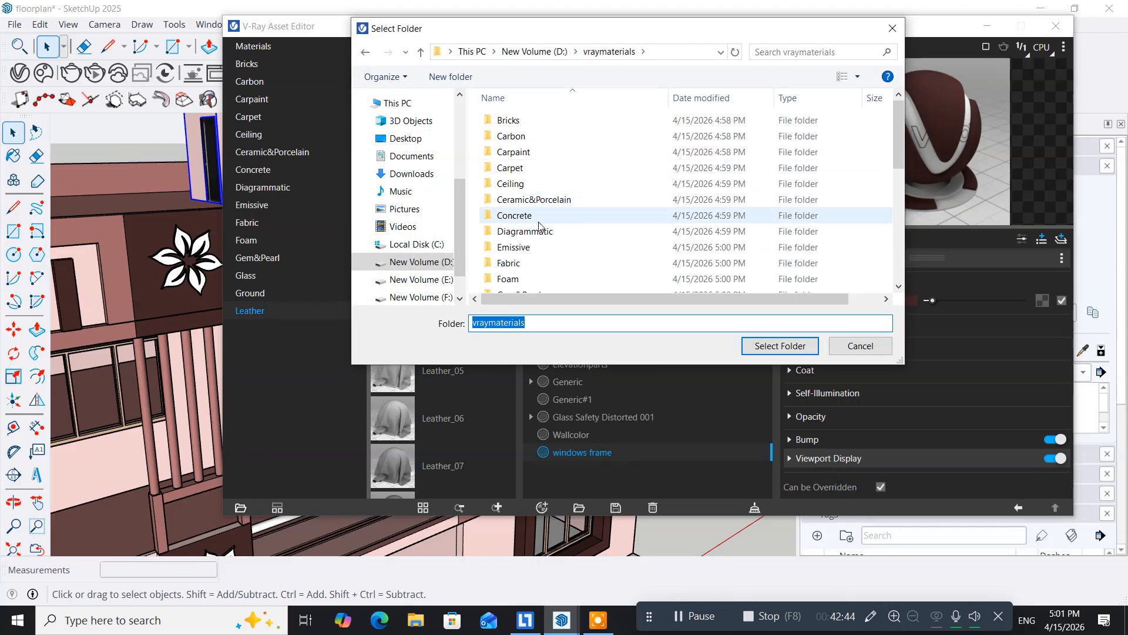
scroll(532, 249, down, 3)
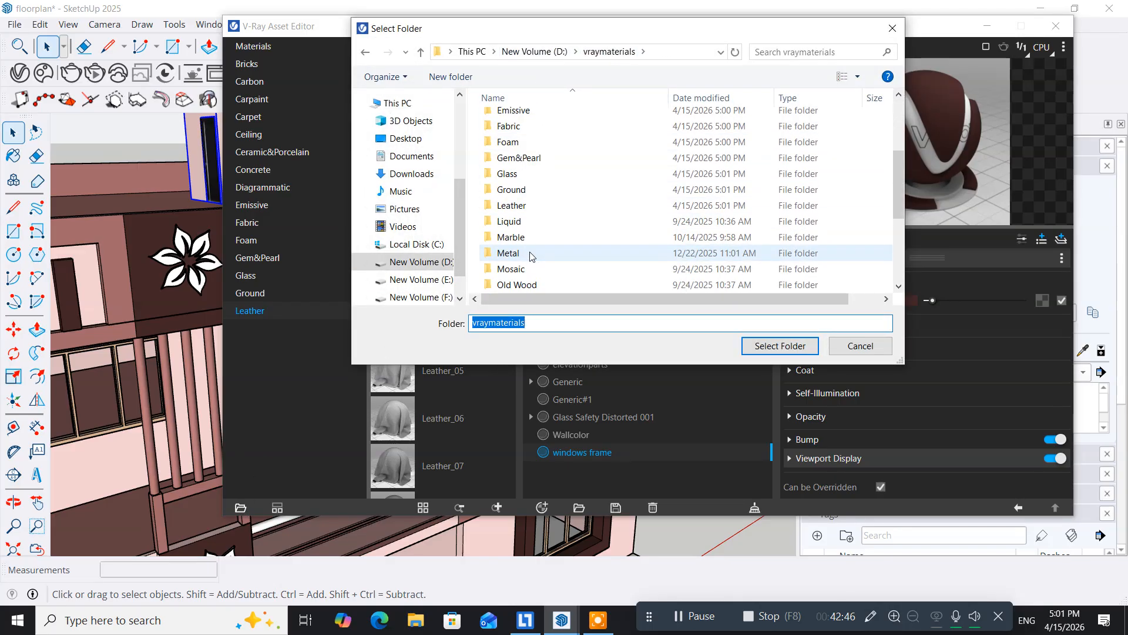
click(505, 226)
click(758, 348)
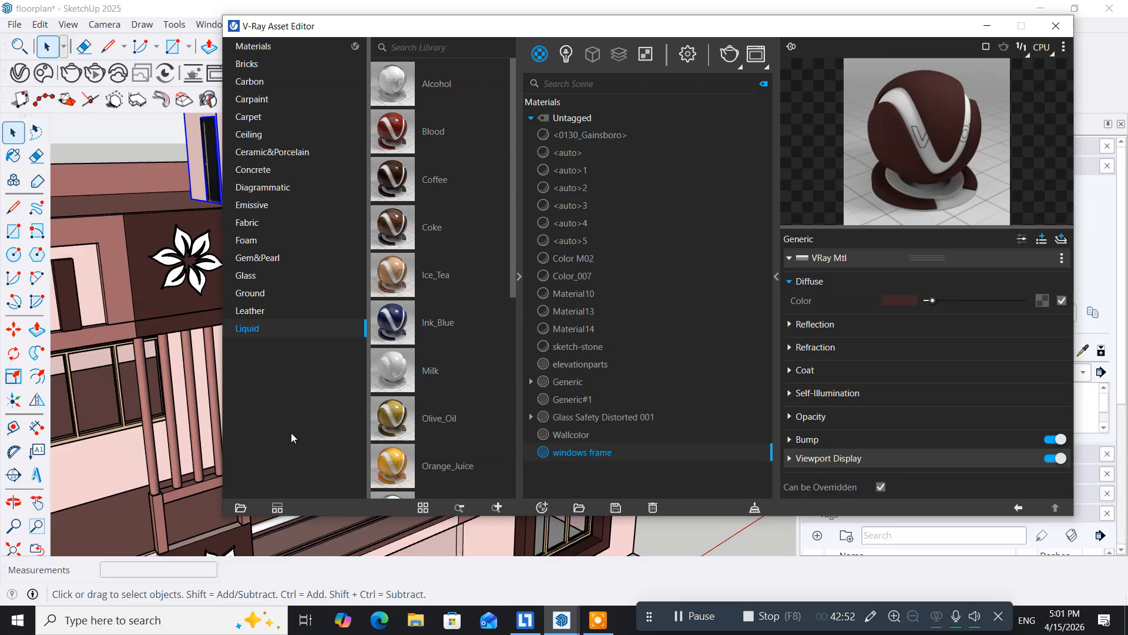
Add the Marble folder from vraymaterials to the V-Ray material library
click(240, 509)
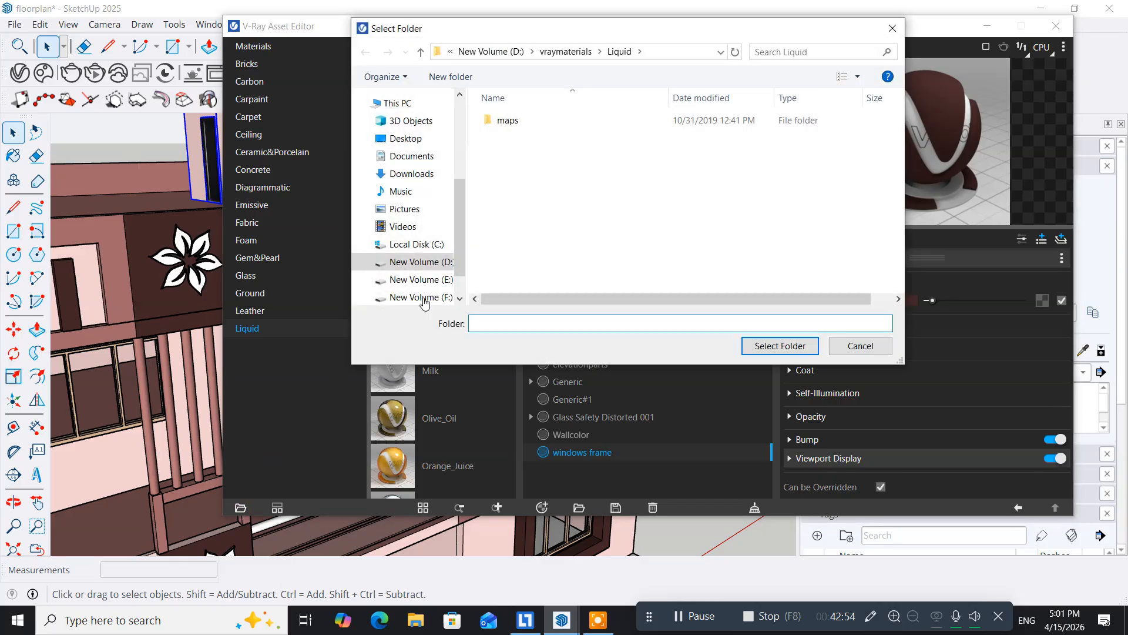
click(555, 53)
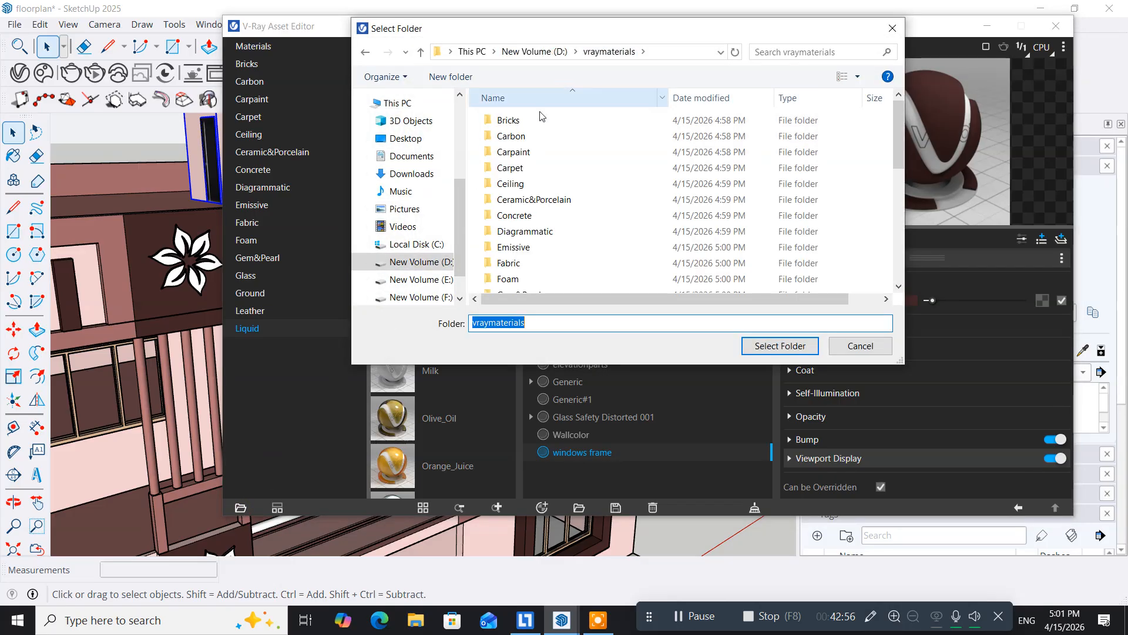
scroll(516, 200, down, 3)
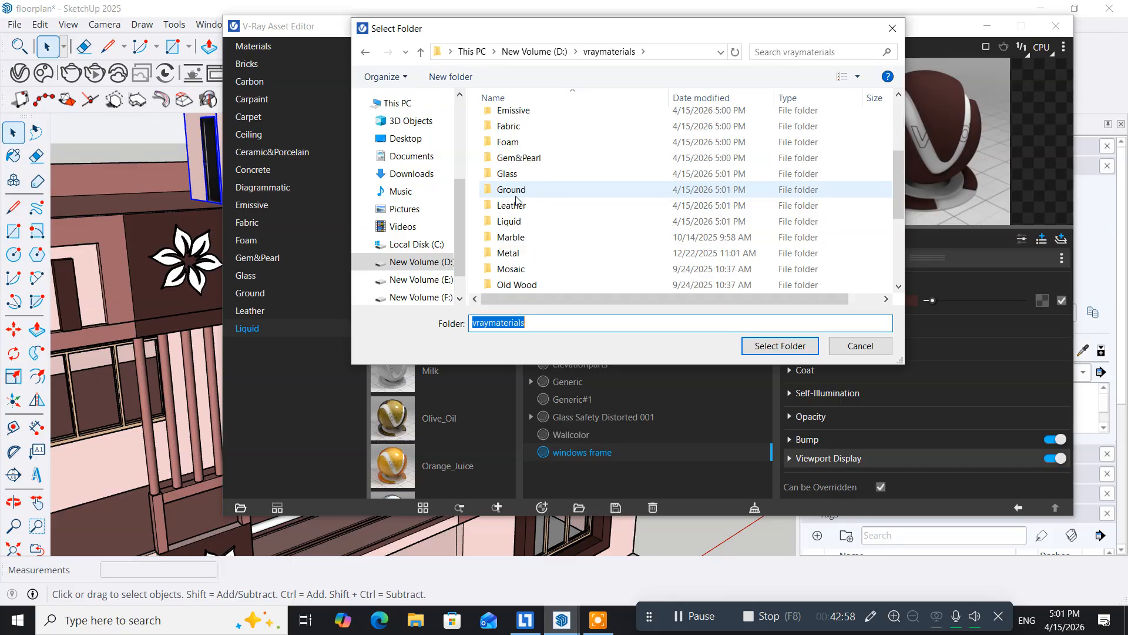
click(512, 238)
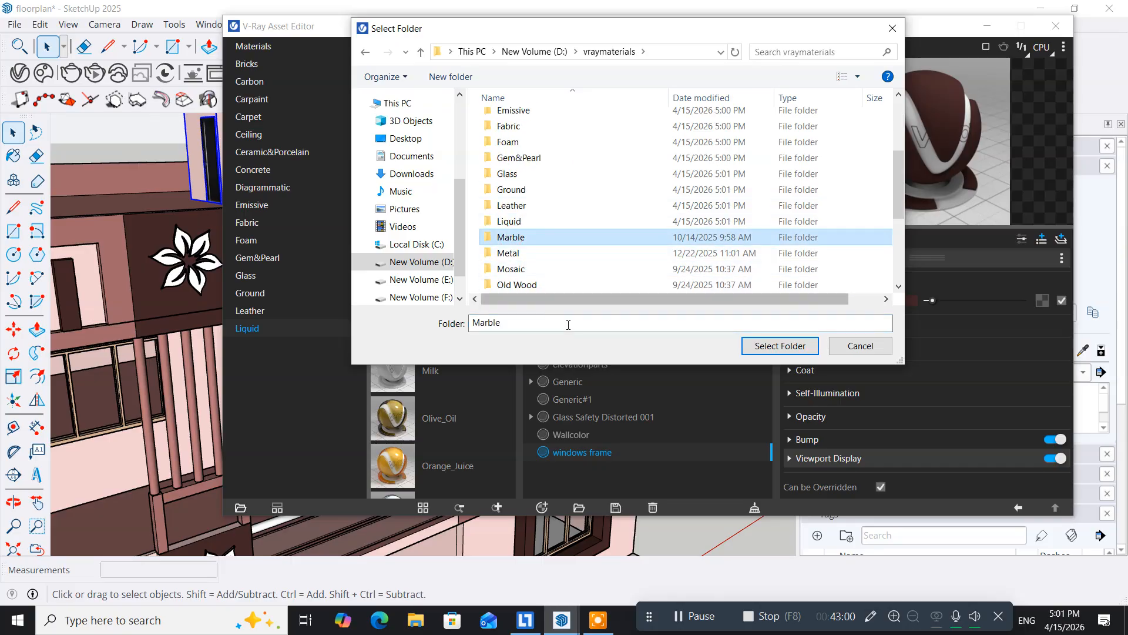
click(779, 347)
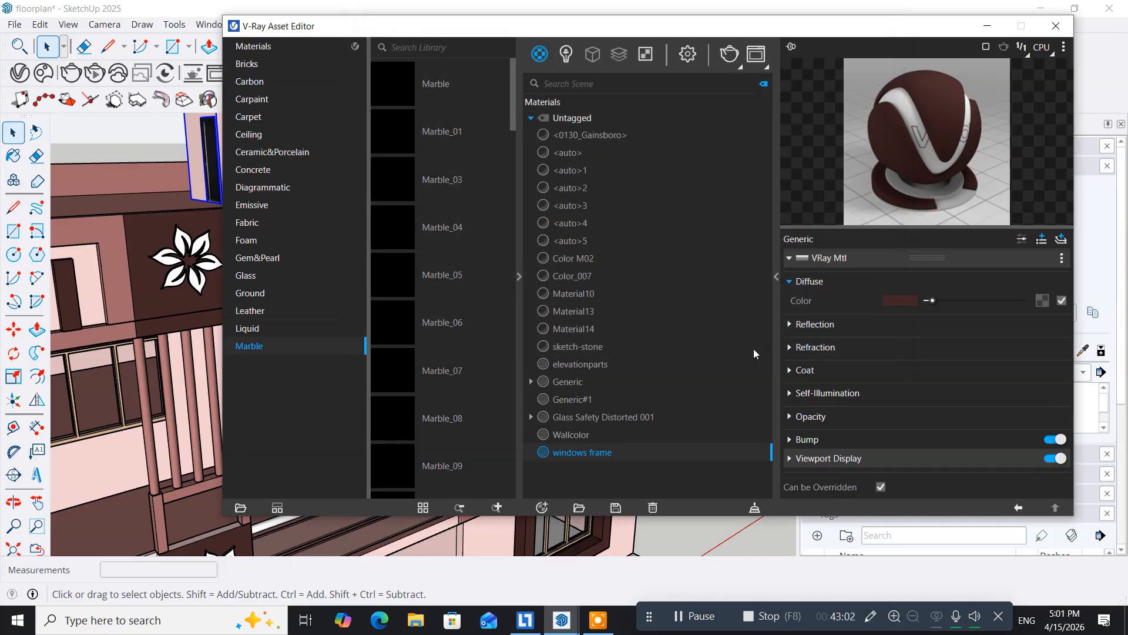
Add the Metal folder from vraymaterials to the V-Ray material library
click(234, 510)
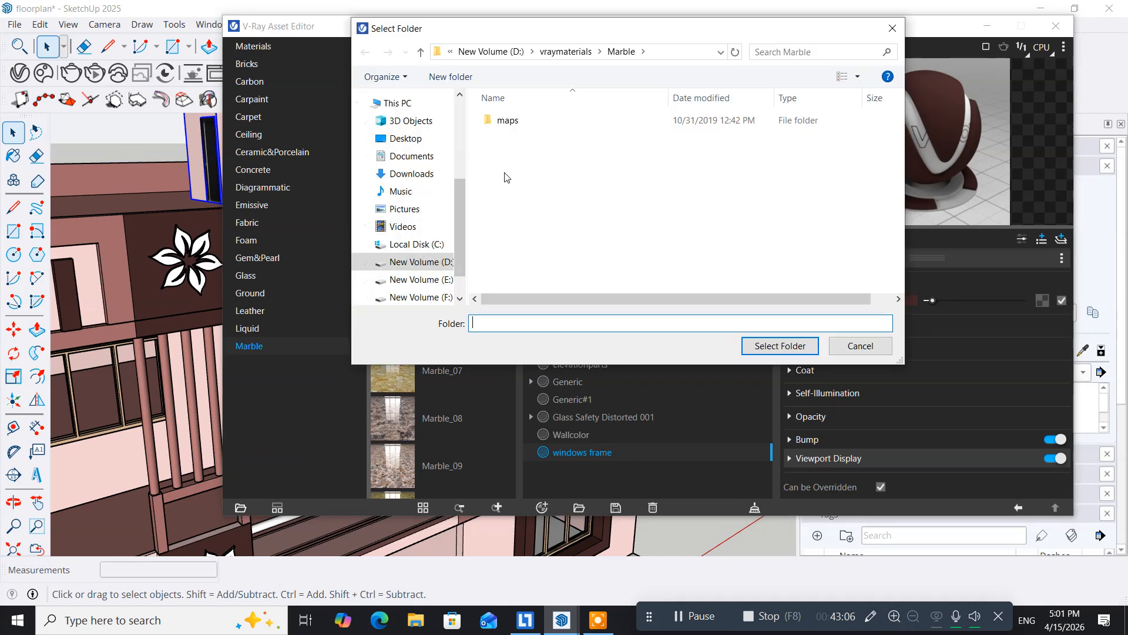
click(545, 53)
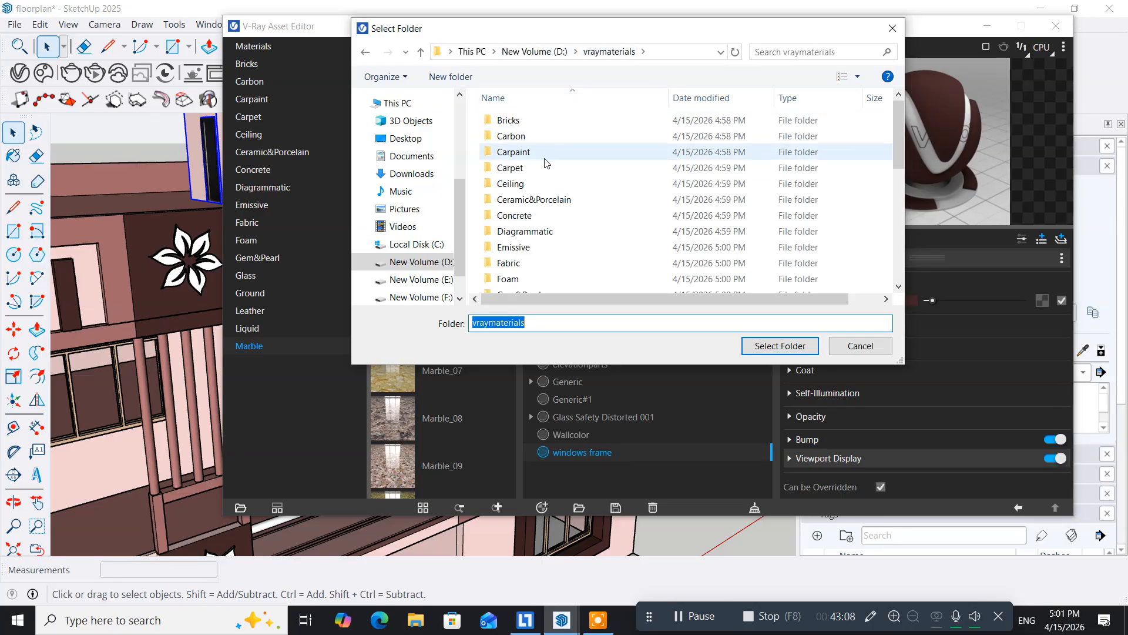
scroll(538, 235, down, 3)
scroll(536, 243, down, 1)
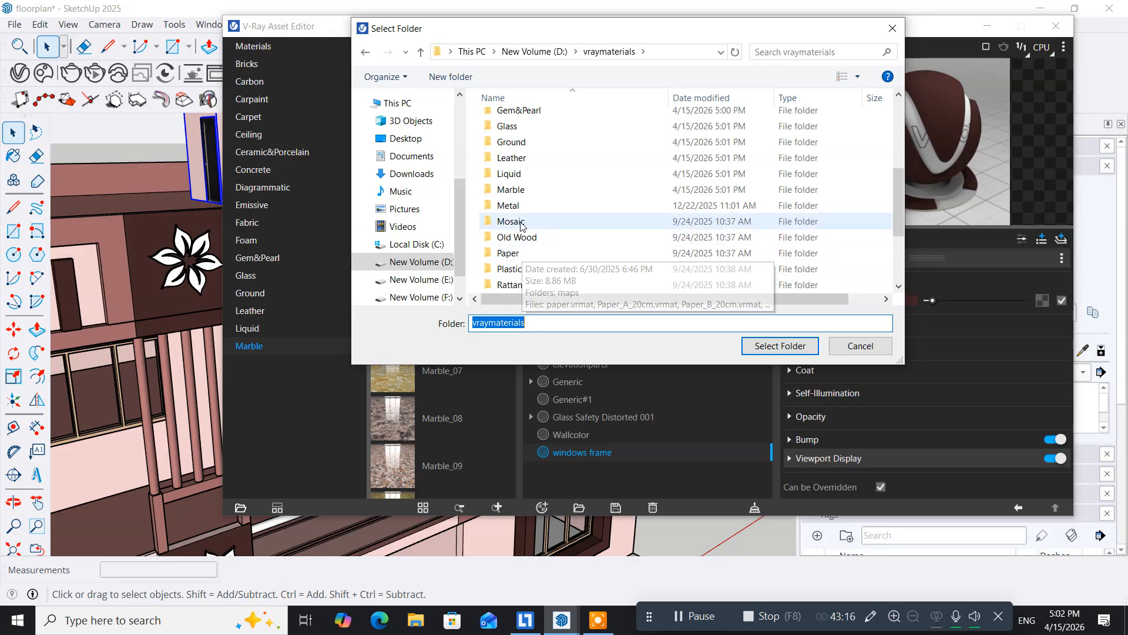
click(506, 207)
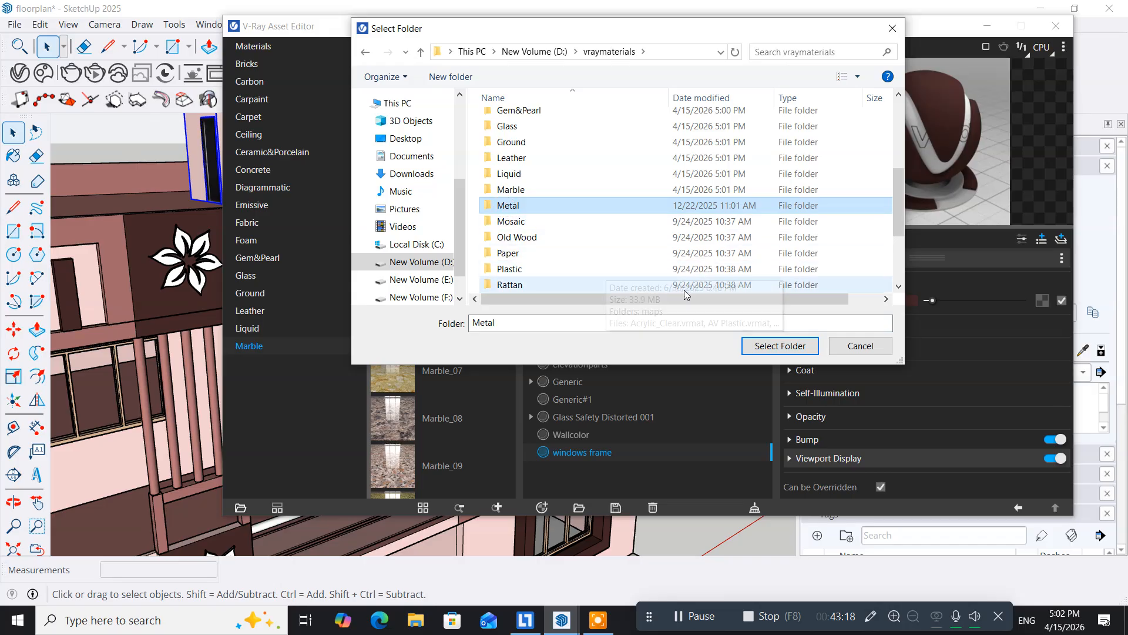
click(777, 345)
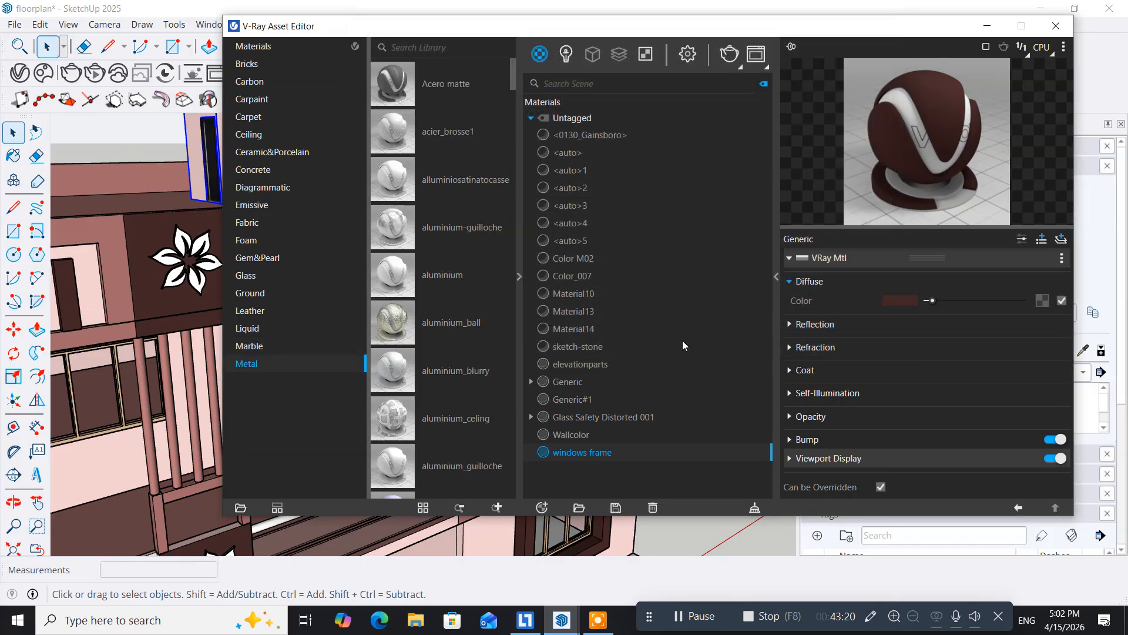
Add the Mosaic folder from vraymaterials to the V-Ray material library
click(240, 508)
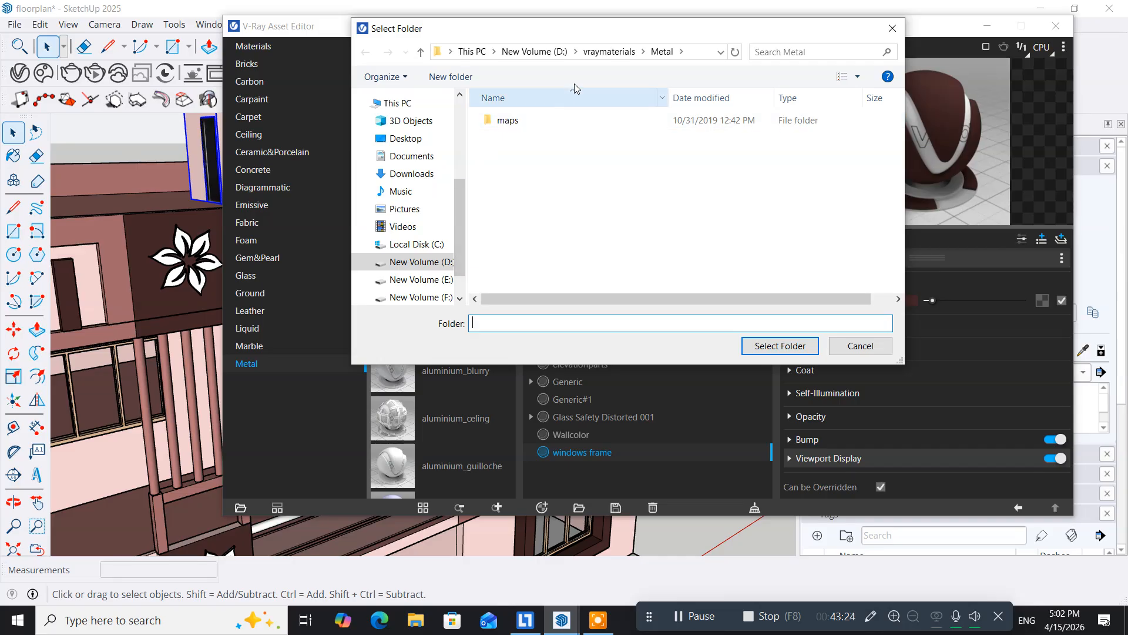
click(599, 53)
scroll(530, 249, down, 4)
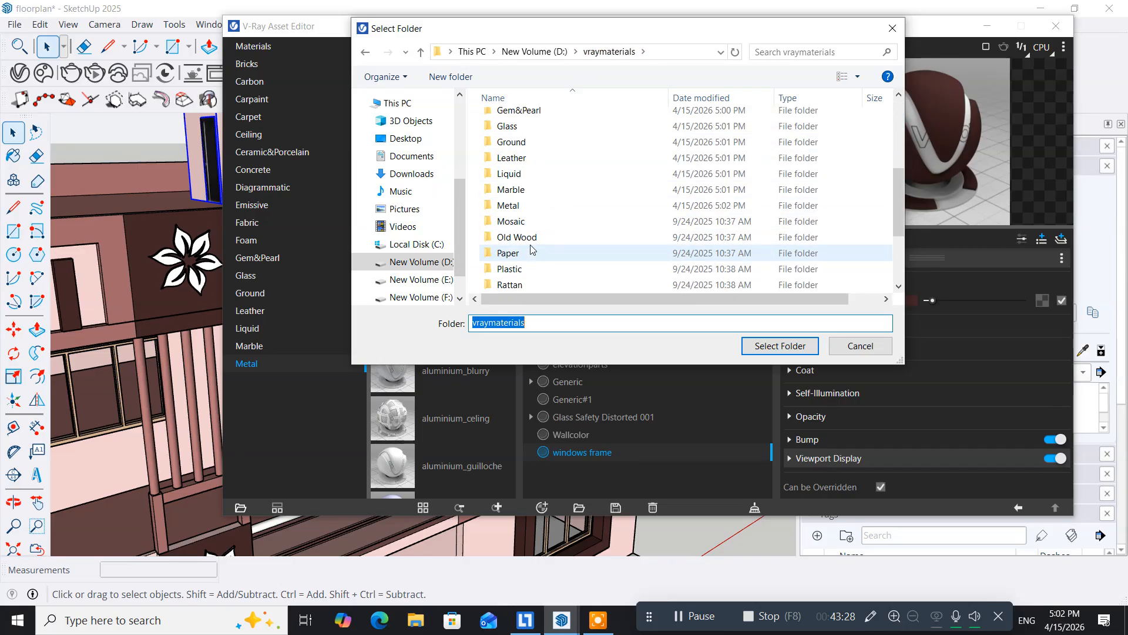
click(506, 226)
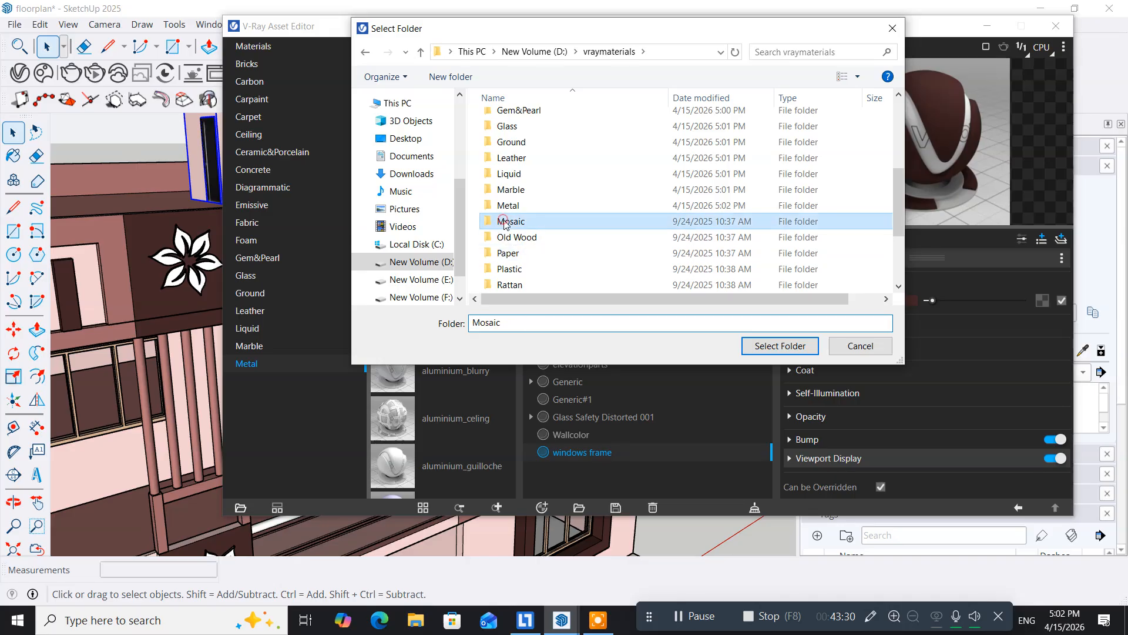
click(769, 345)
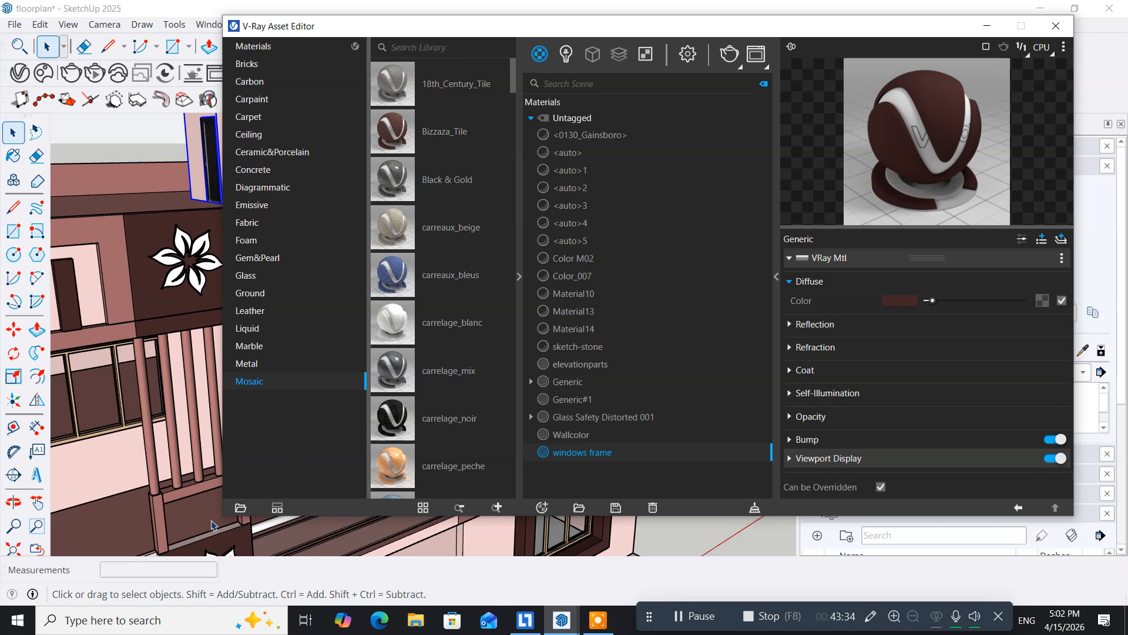
Add the Old Wood folder from vraymaterials to the V-Ray material library
click(240, 507)
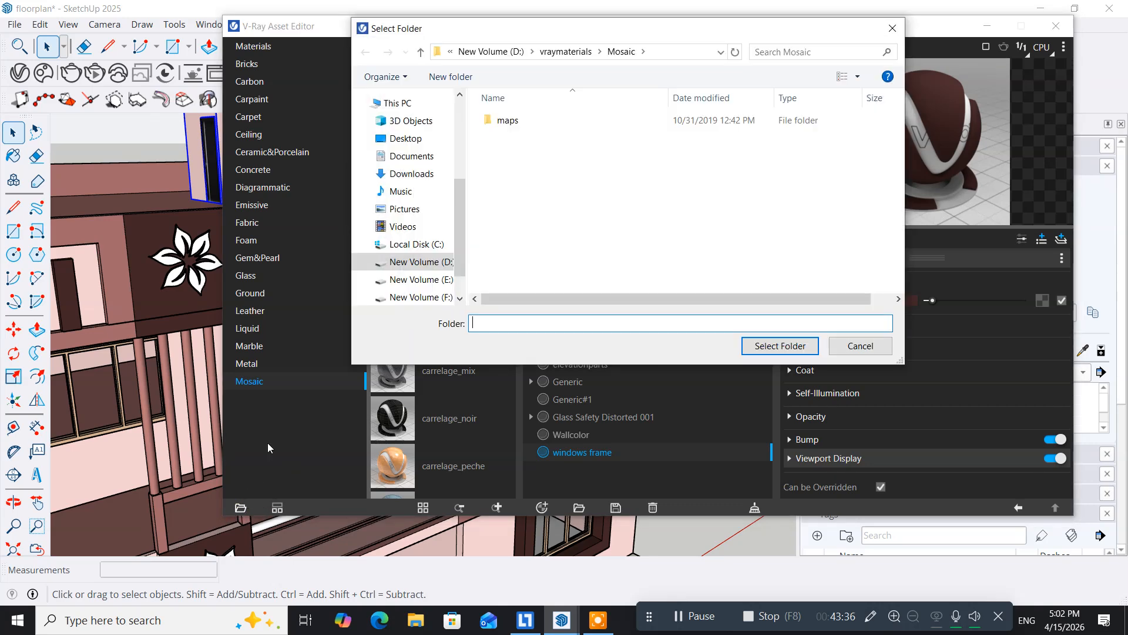
click(557, 51)
scroll(504, 247, down, 3)
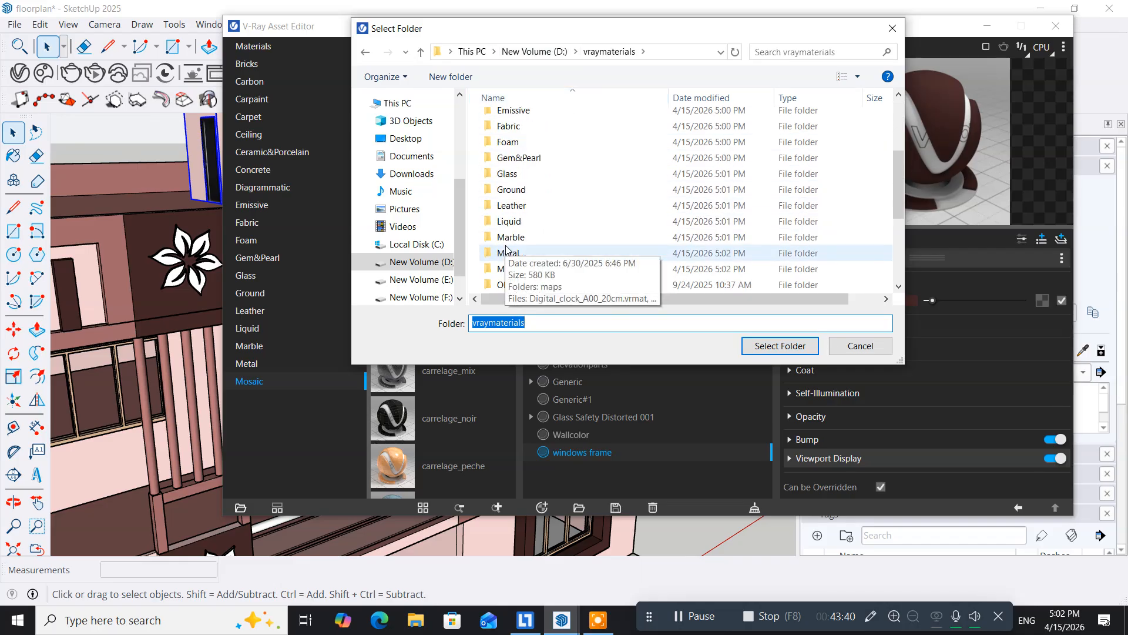
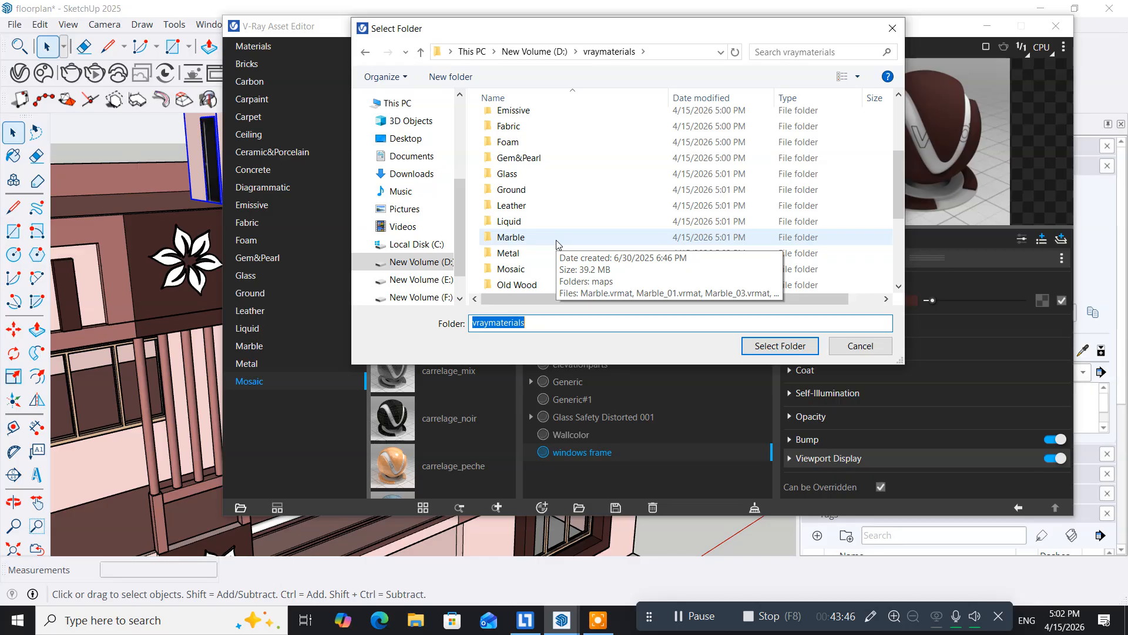
click(525, 286)
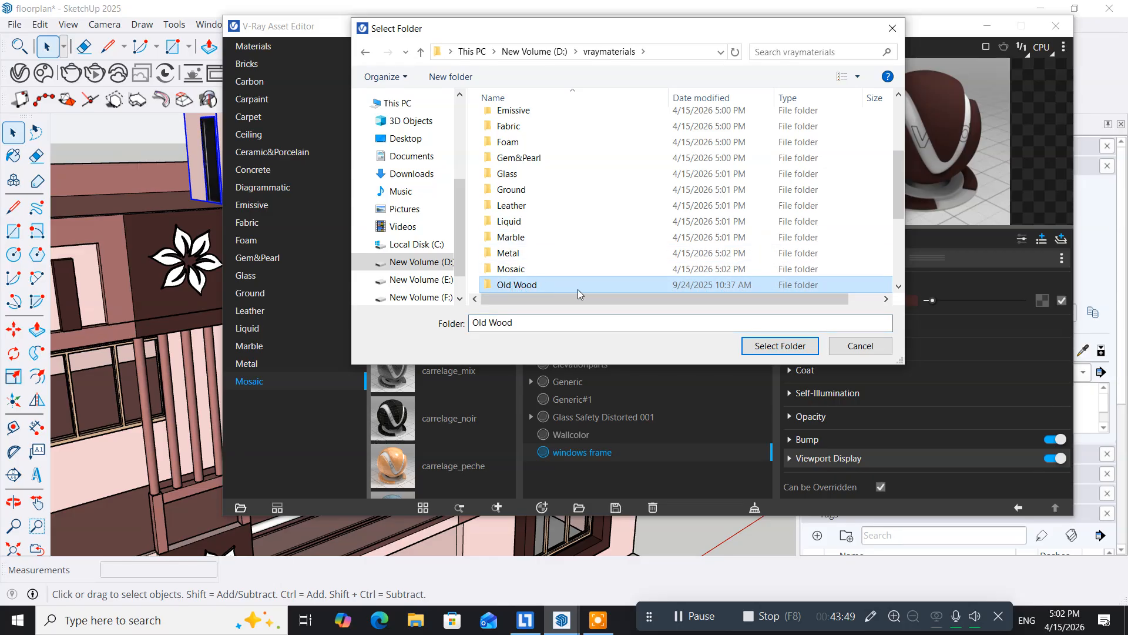
click(767, 345)
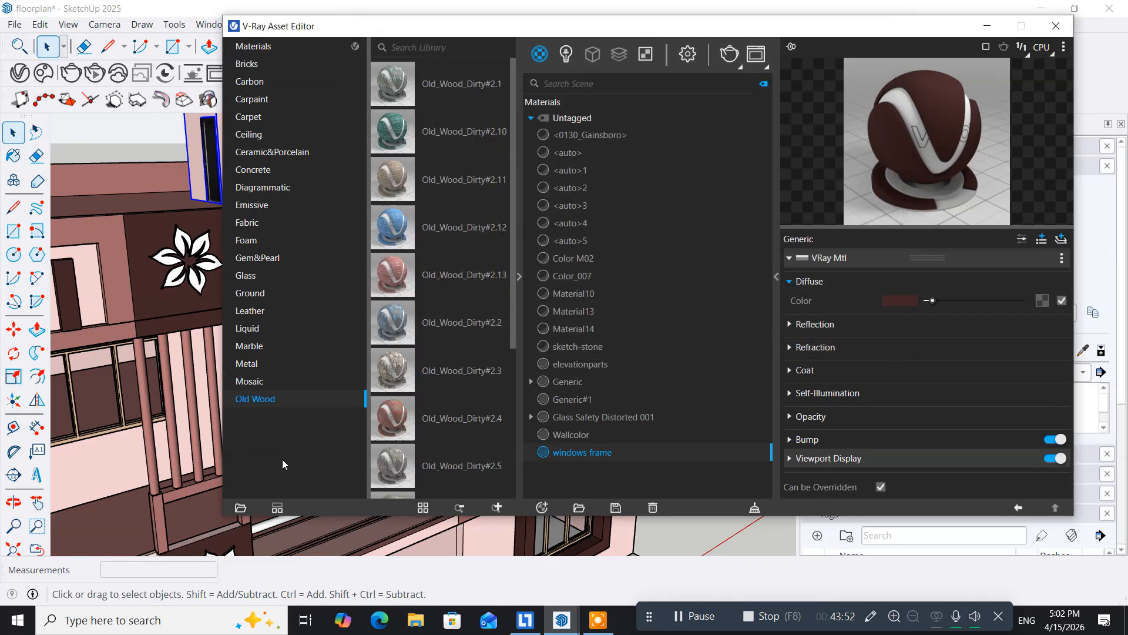
Add the Paper folder from vraymaterials to the V-Ray material library
click(240, 507)
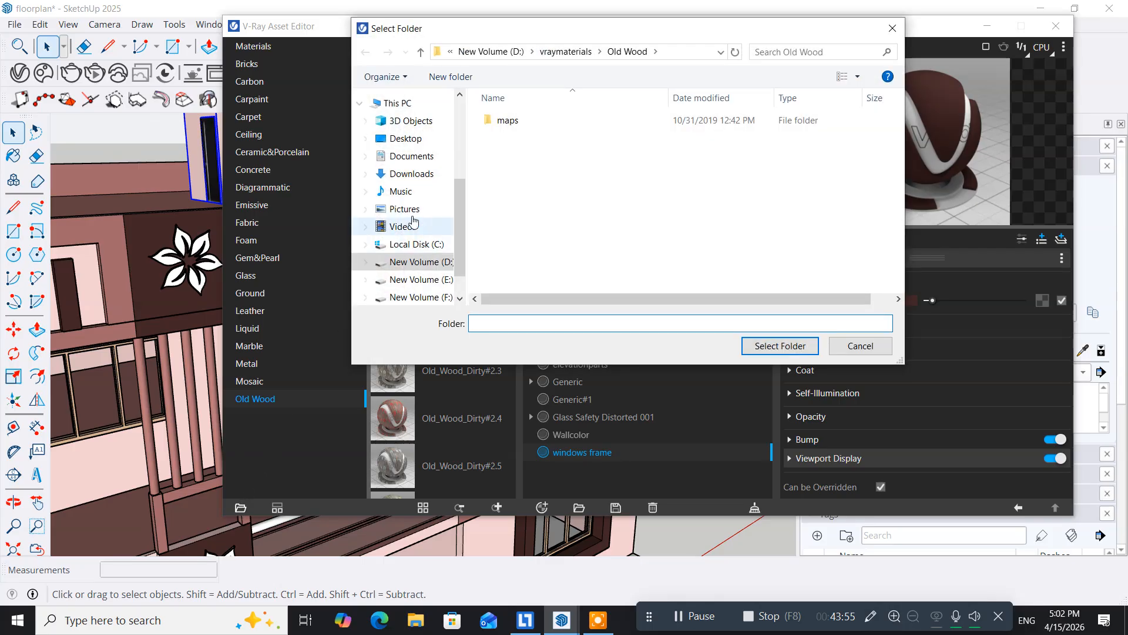
click(561, 52)
scroll(519, 229, down, 4)
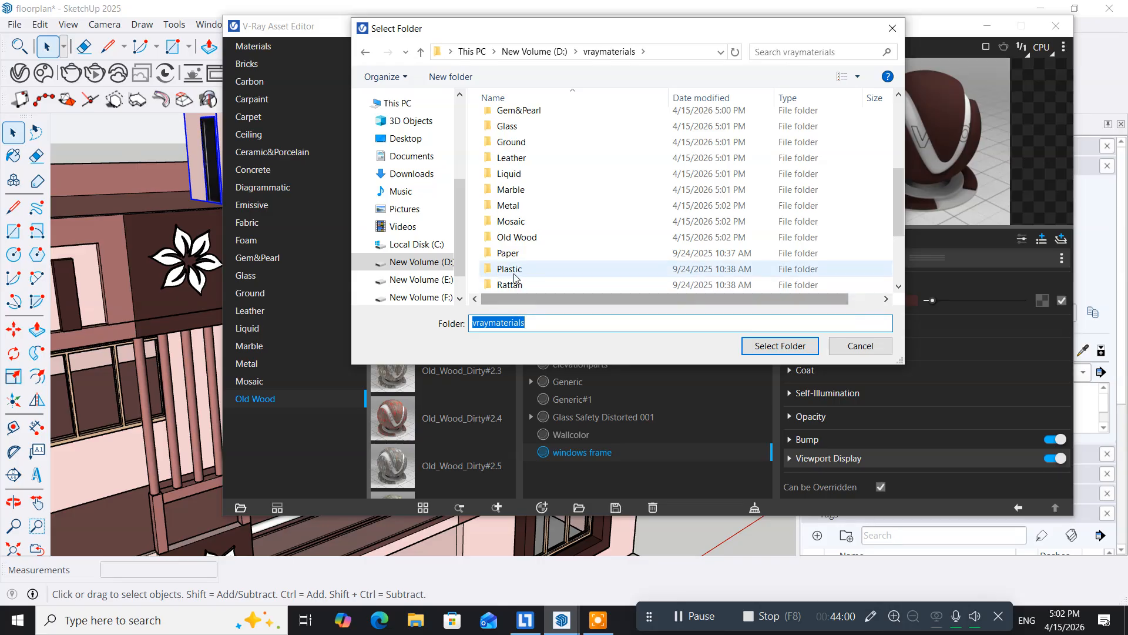
click(517, 254)
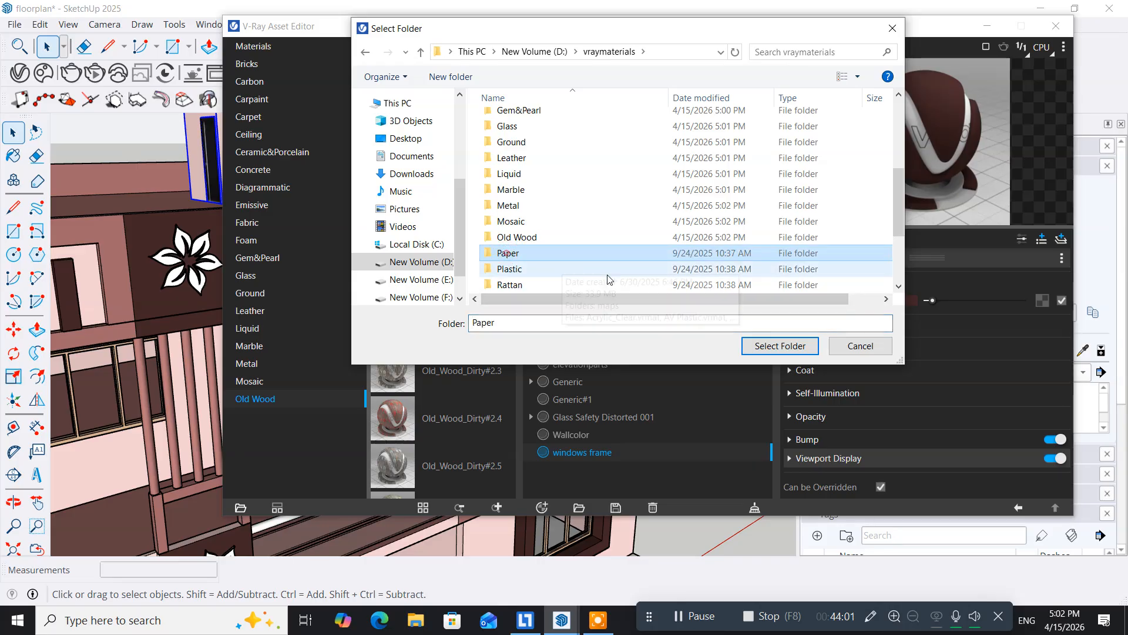
click(772, 350)
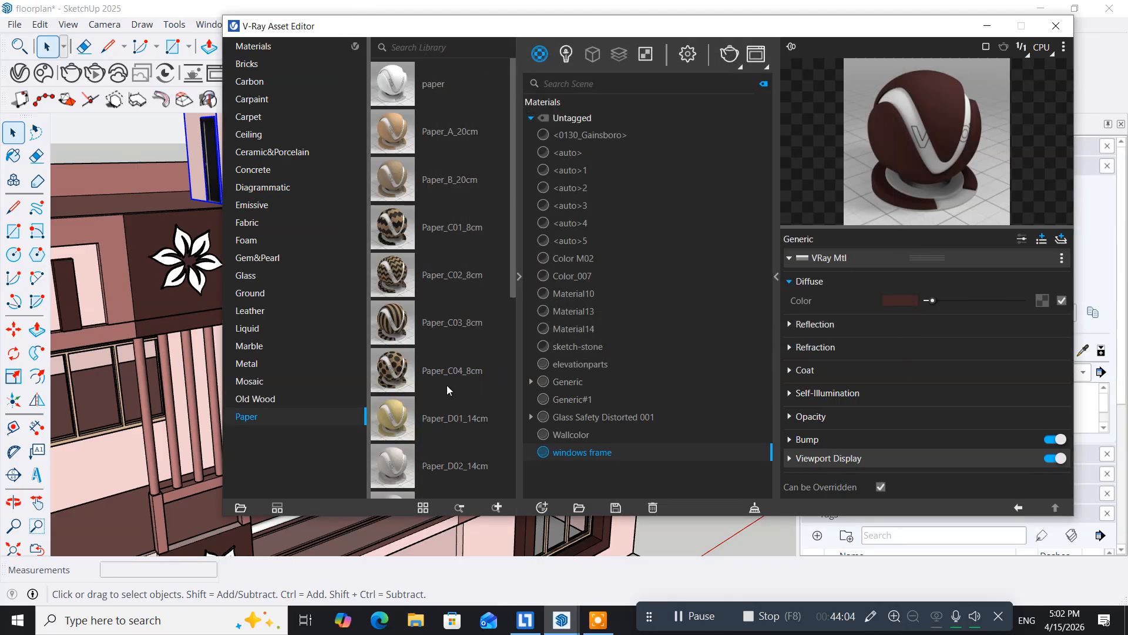
Add the Plastic folder from vraymaterials to the V-Ray material library
click(236, 509)
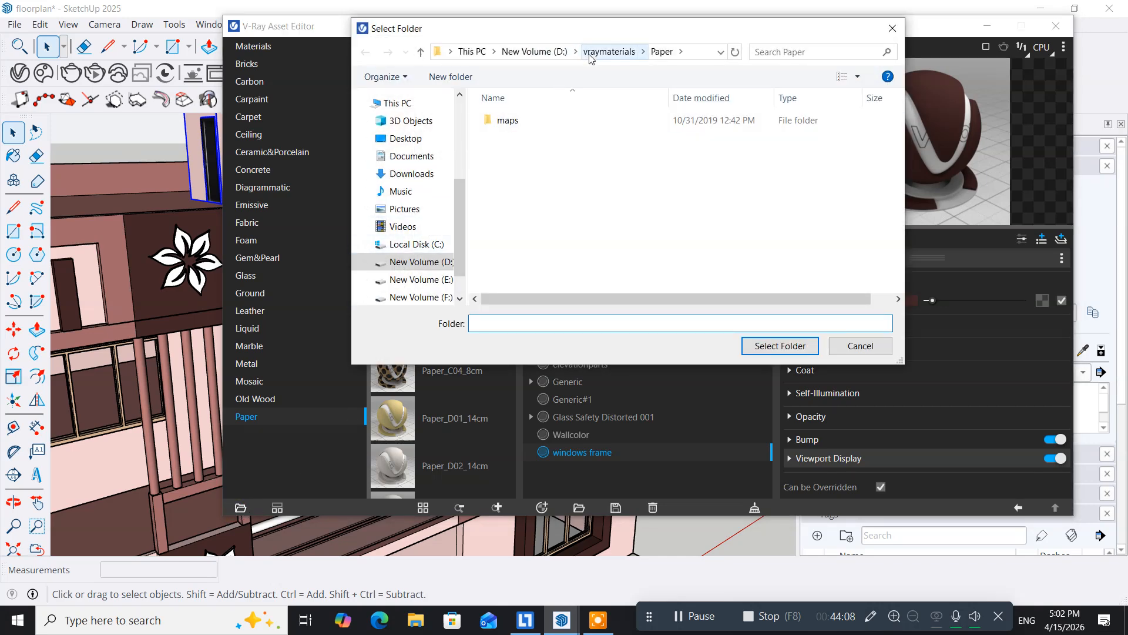
click(599, 53)
scroll(510, 271, down, 2)
scroll(510, 273, down, 3)
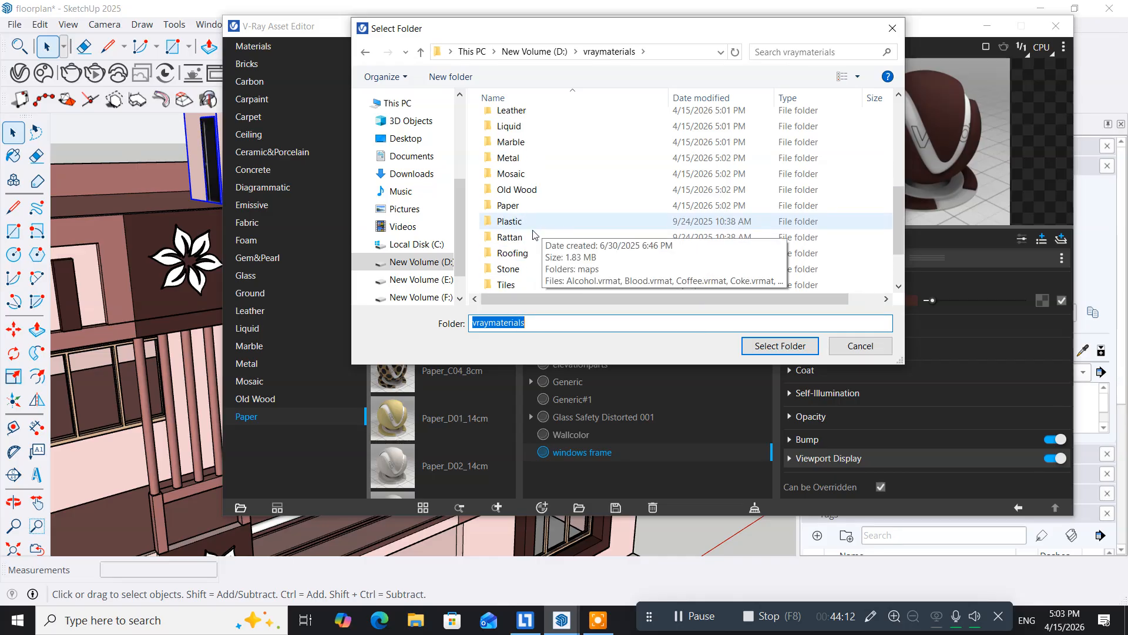
click(510, 222)
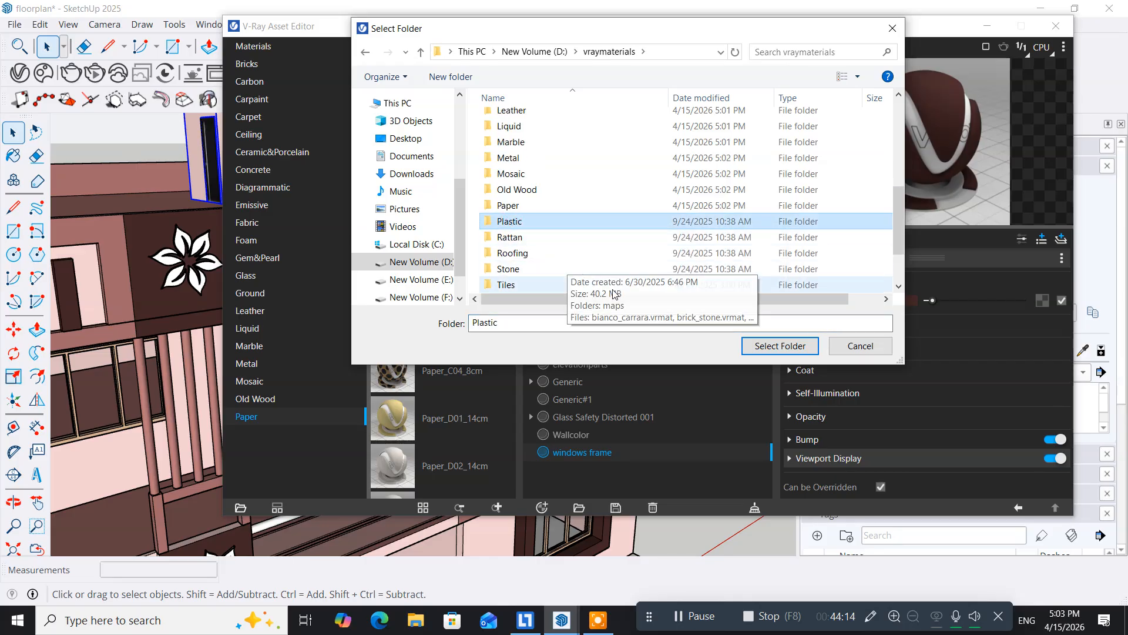
click(760, 346)
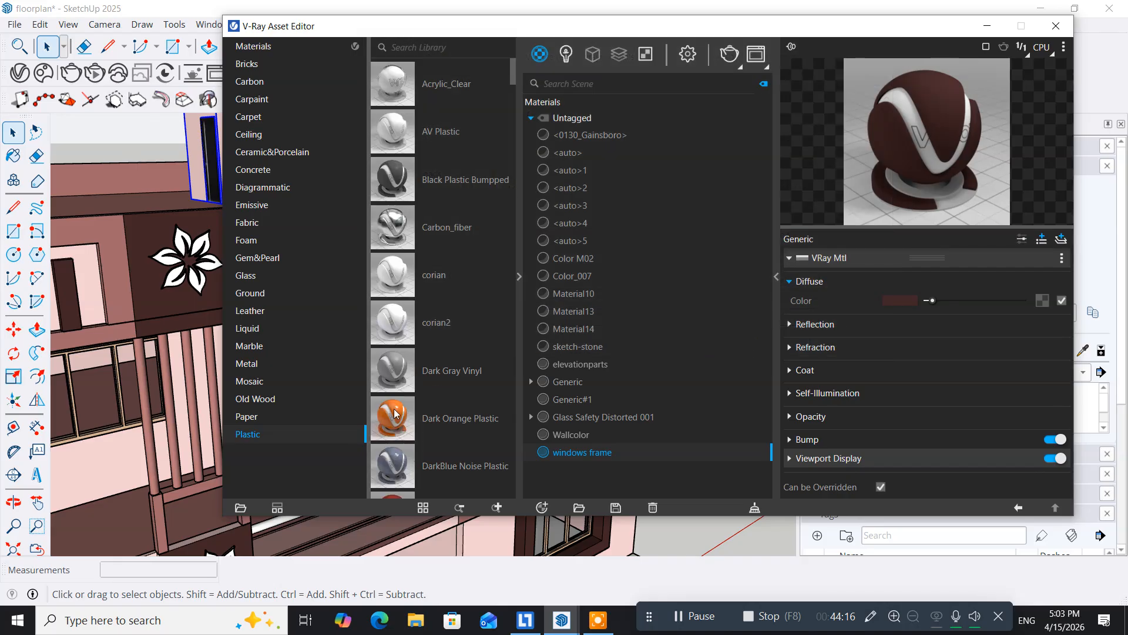
Add the Rattan folder from vraymaterials to the V-Ray material library
click(240, 509)
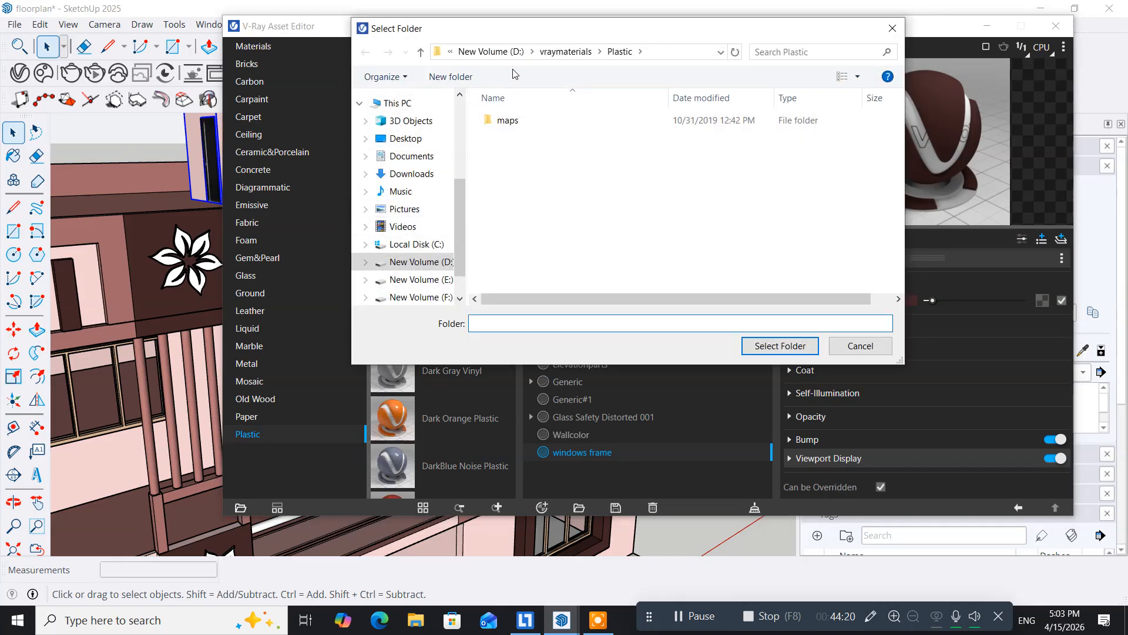
click(564, 52)
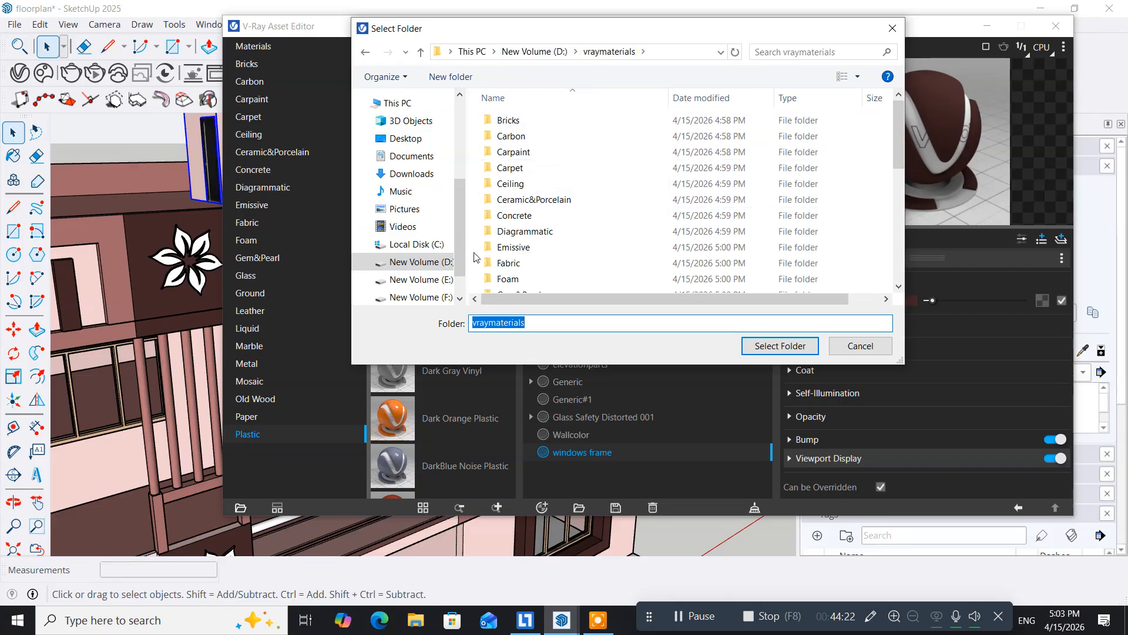
scroll(545, 253, down, 6)
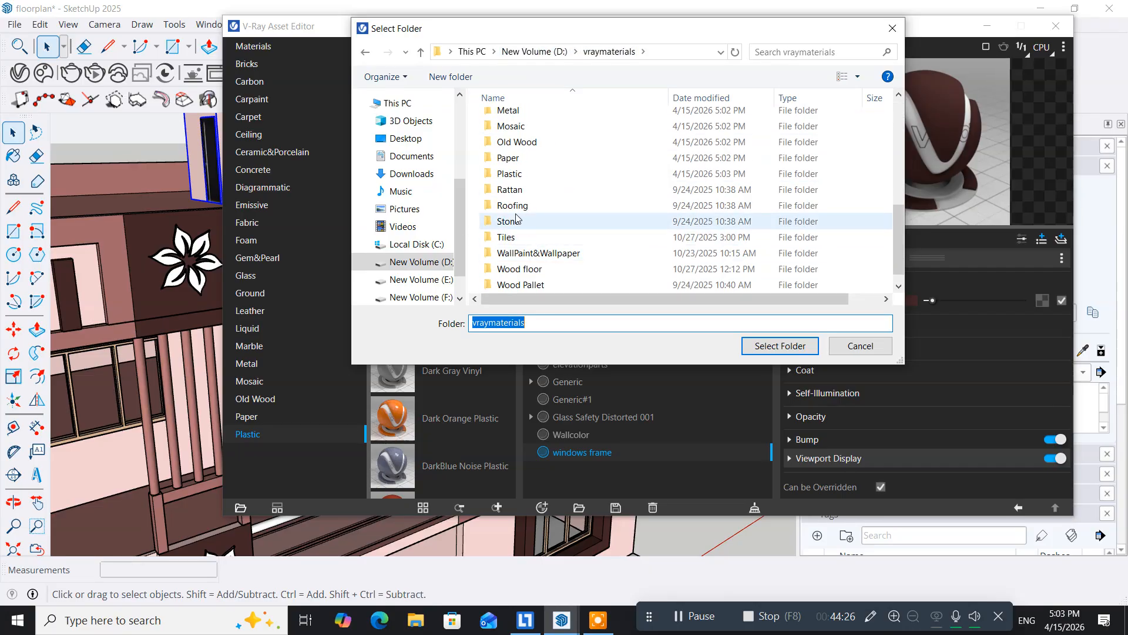
click(508, 193)
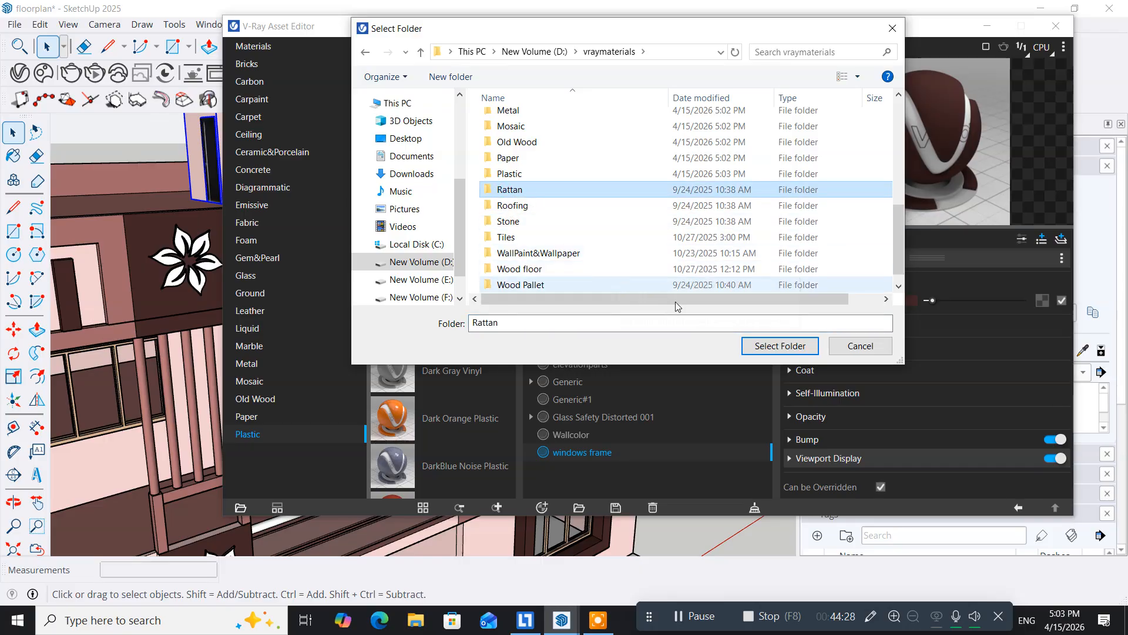
click(752, 346)
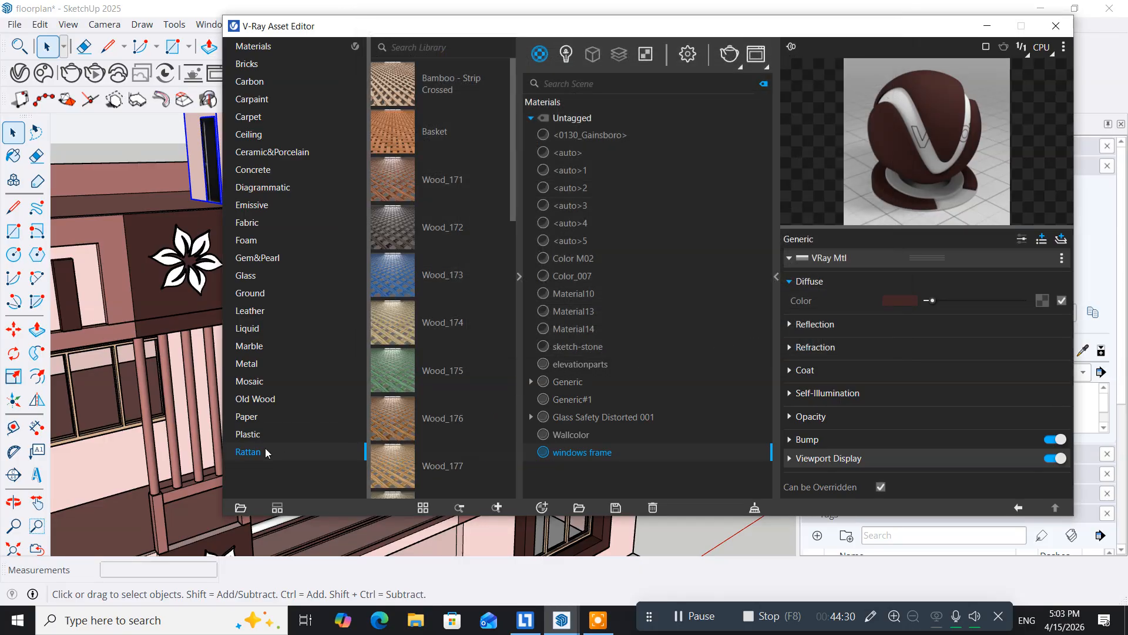
Add the Roofing folder from vraymaterials to the V-Ray material library
click(239, 507)
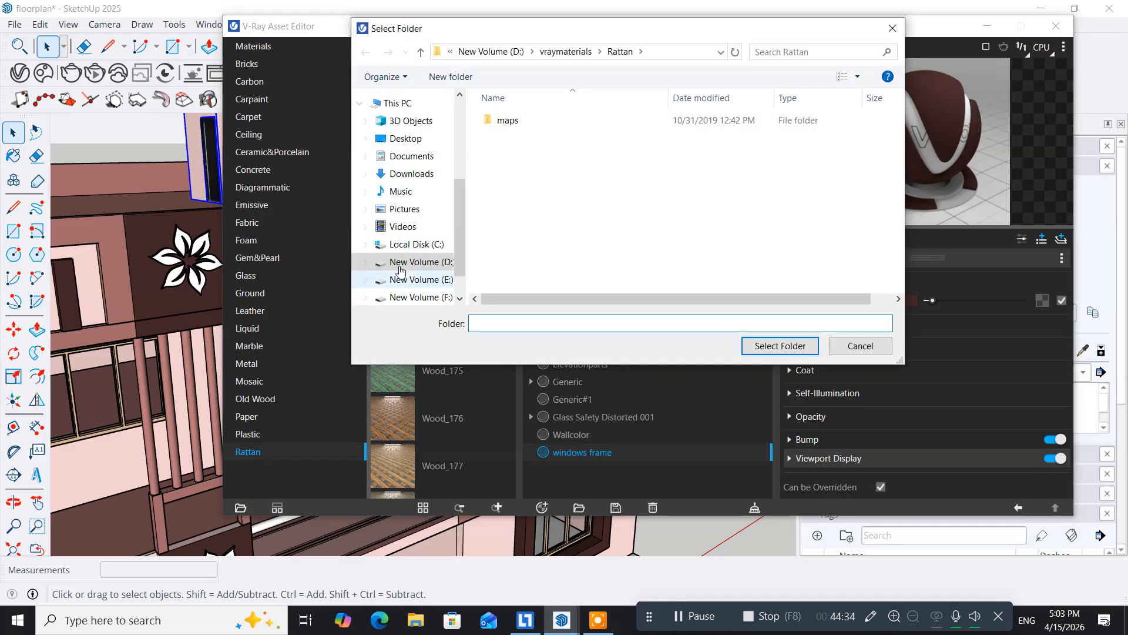
click(563, 52)
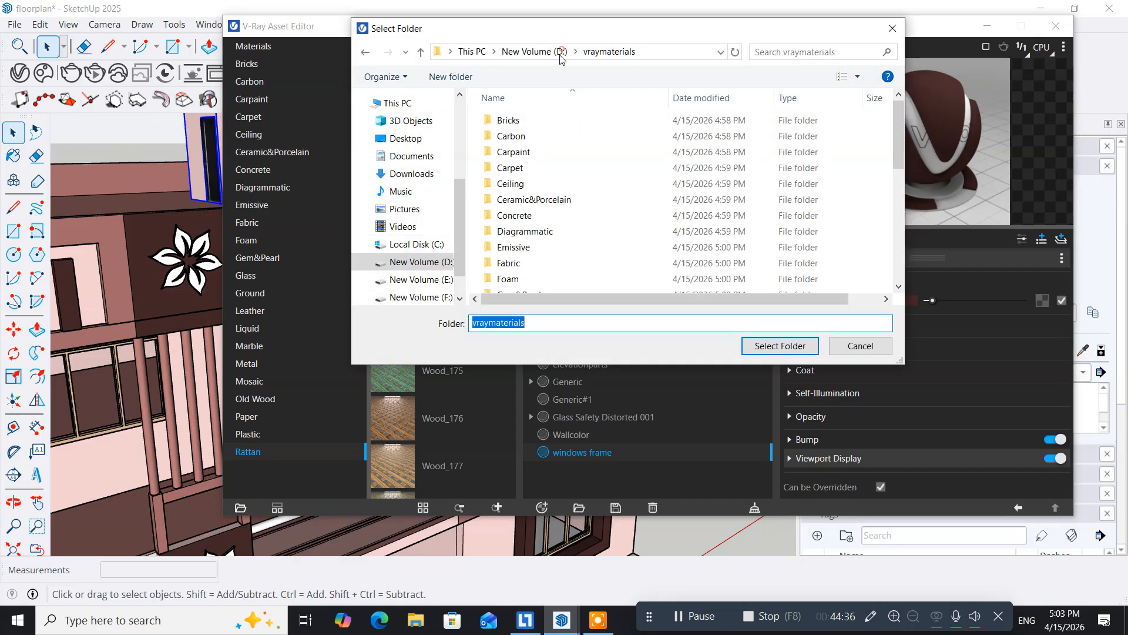
scroll(481, 238, down, 1)
scroll(493, 237, down, 5)
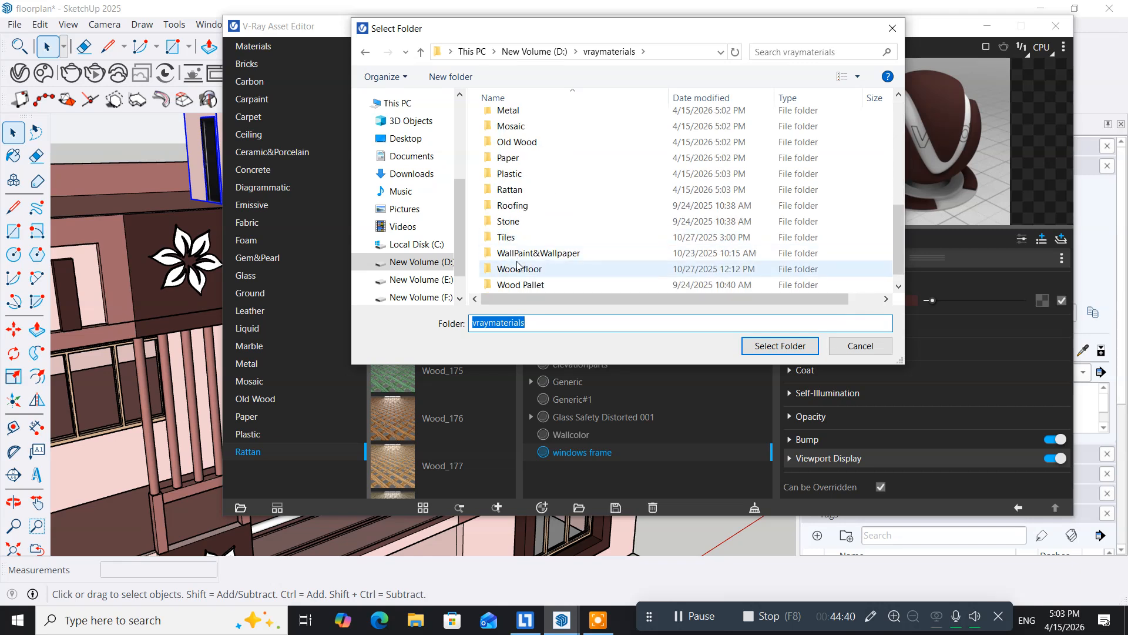
click(526, 206)
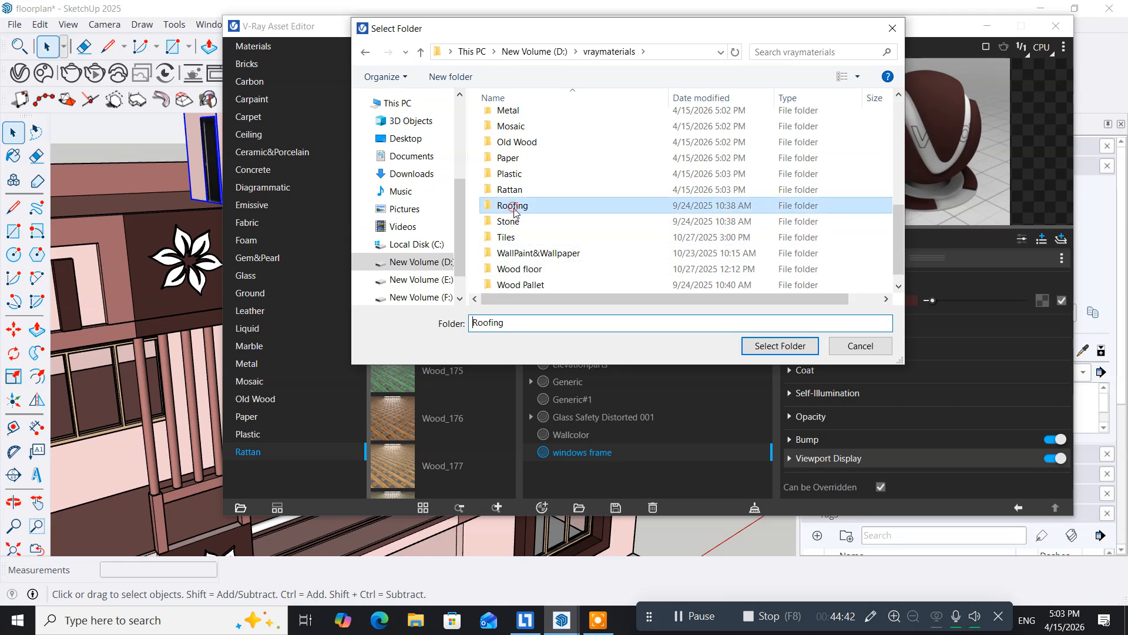
click(761, 345)
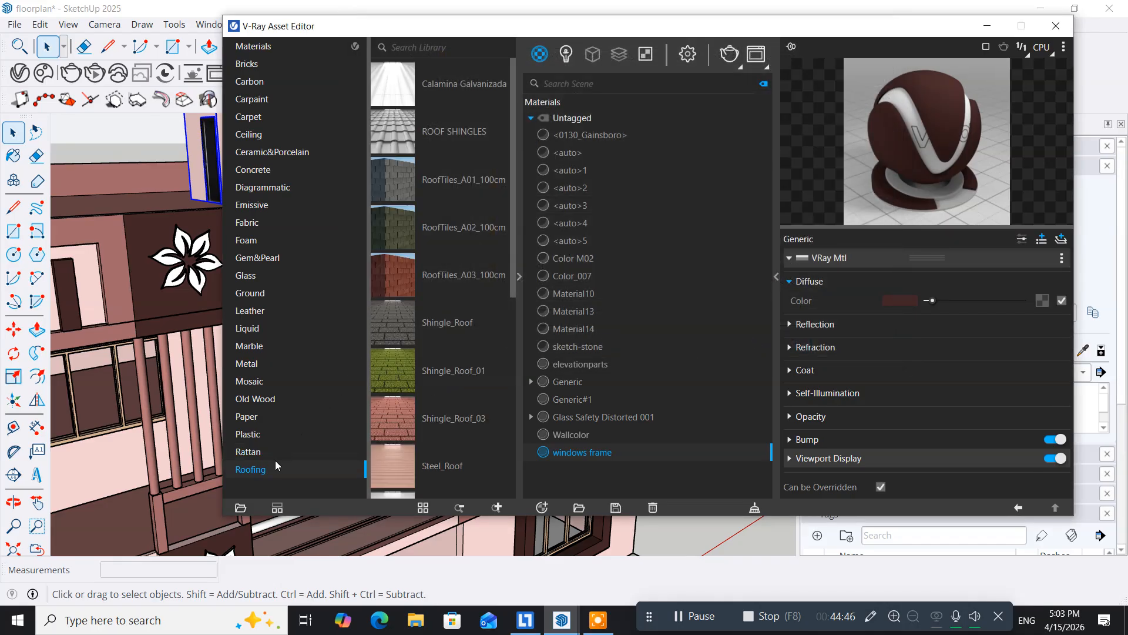
Add the Stone folder from vraymaterials to the V-Ray material library
click(241, 509)
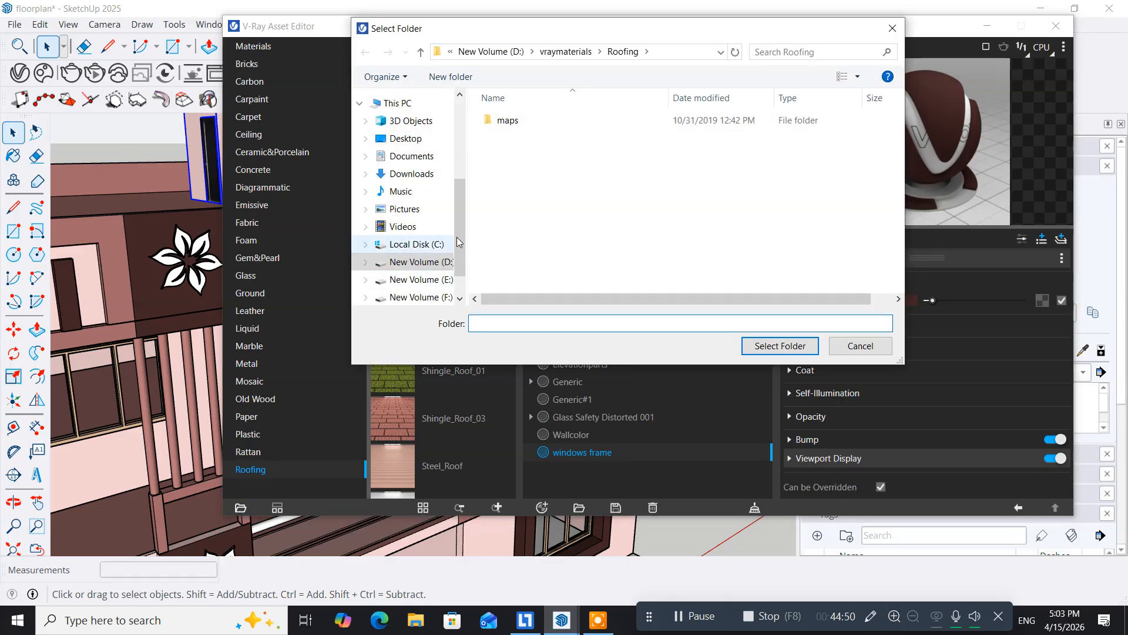
click(566, 52)
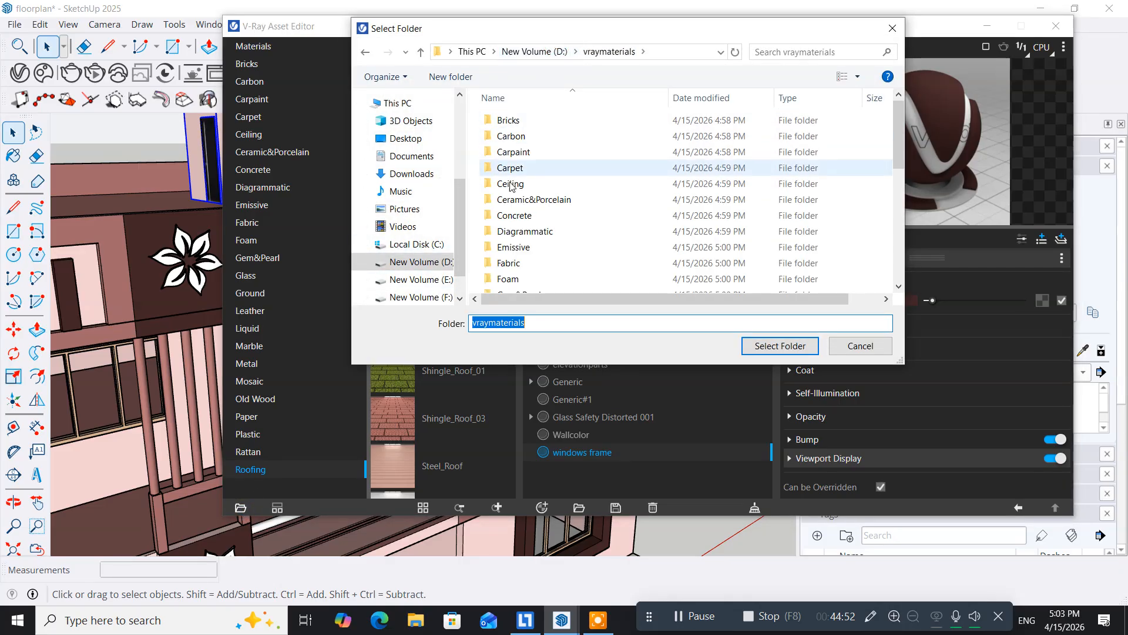
scroll(519, 247, down, 4)
scroll(520, 247, down, 1)
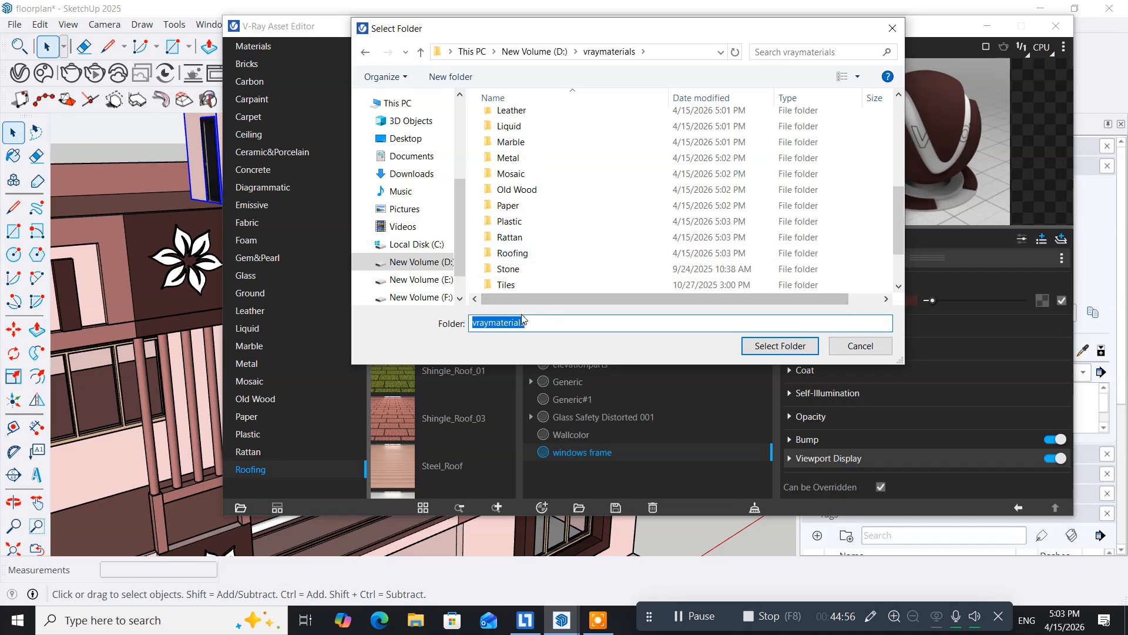
click(490, 268)
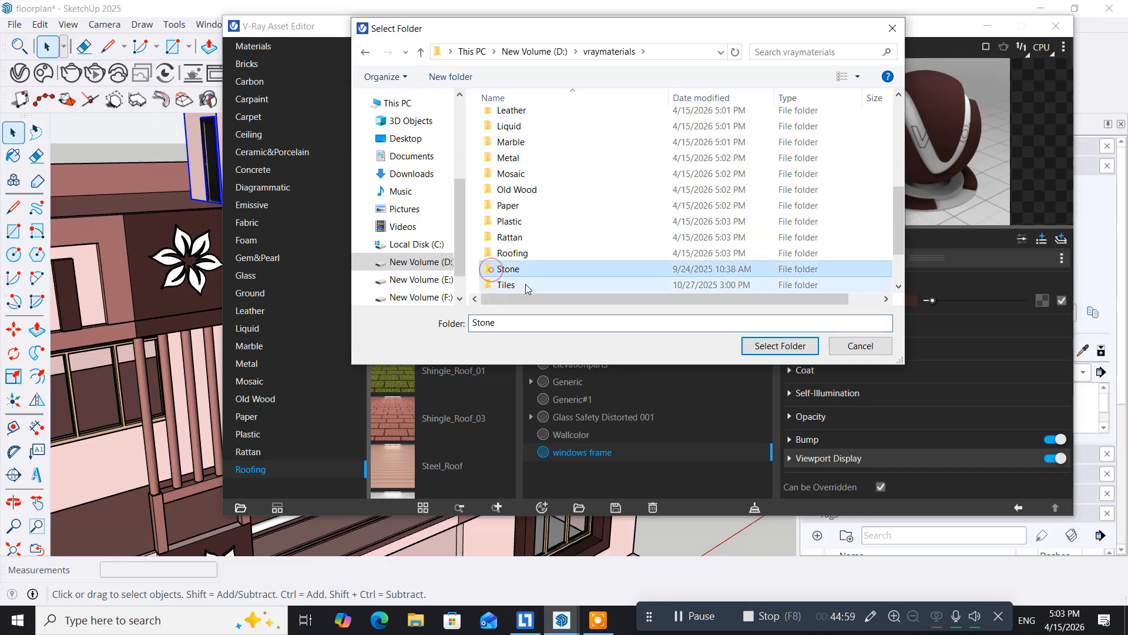
click(767, 346)
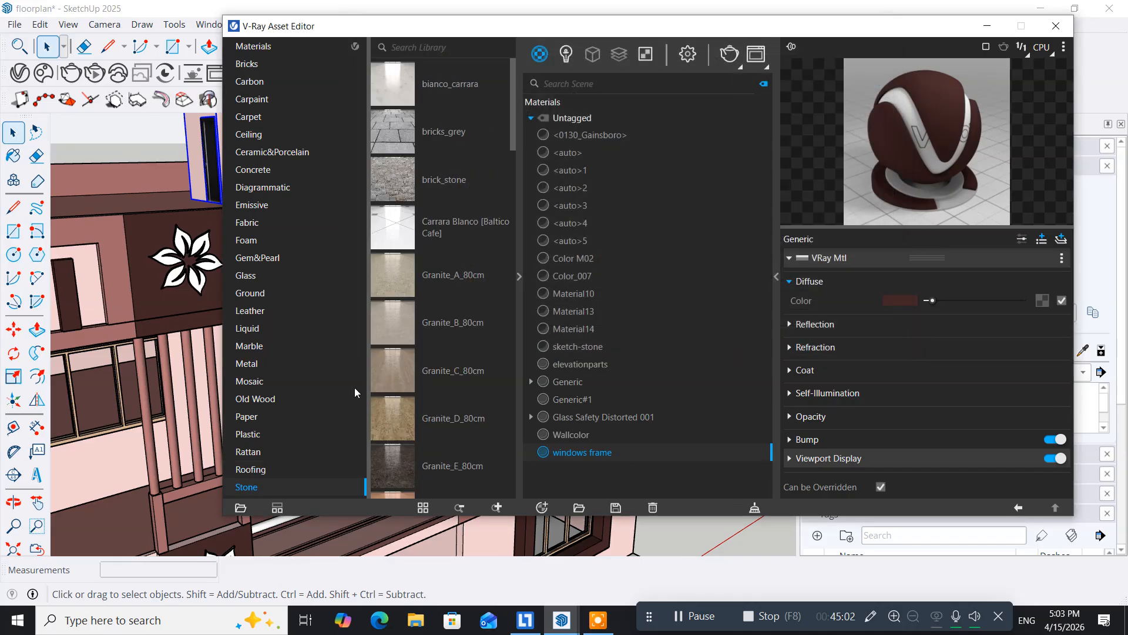
Add the Tiles folder from vraymaterials to the V-Ray material library
click(240, 509)
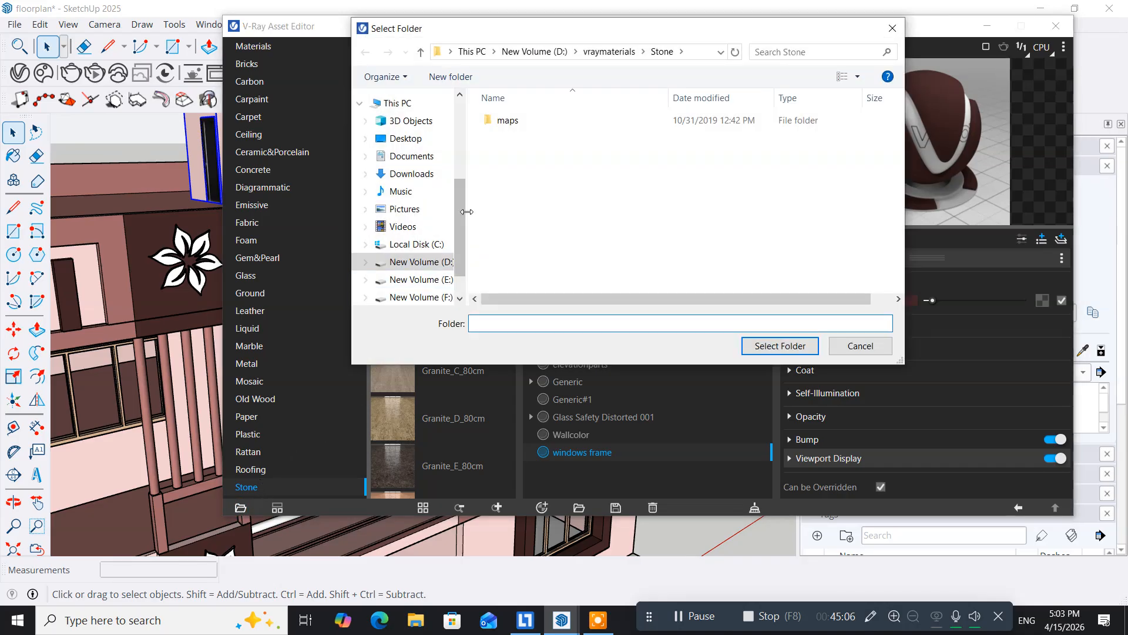
click(609, 52)
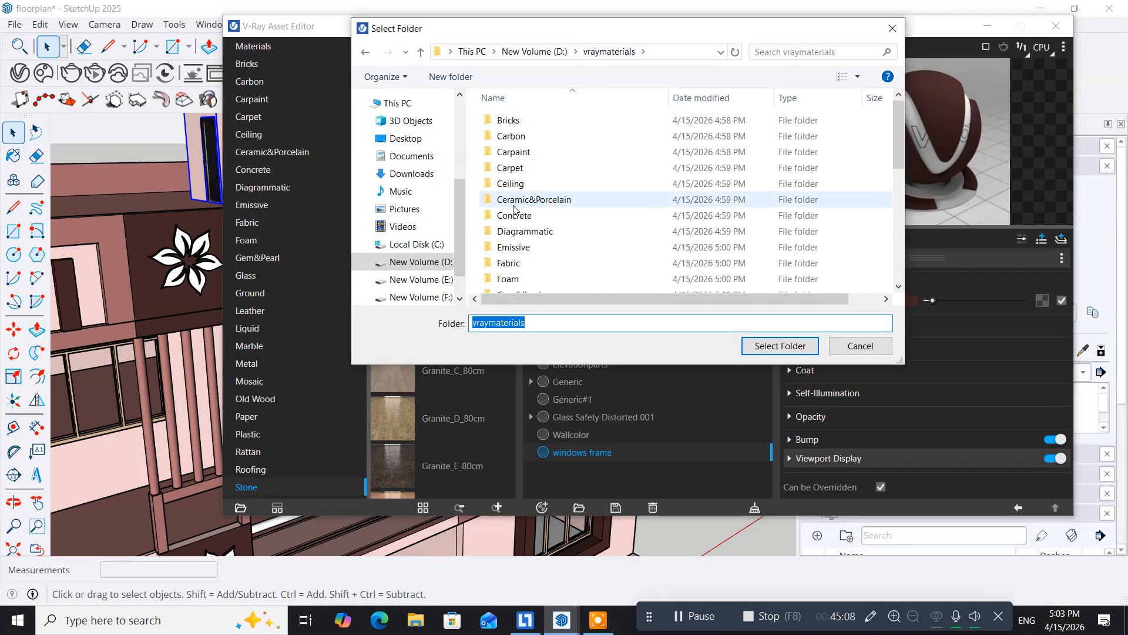
scroll(514, 209, down, 6)
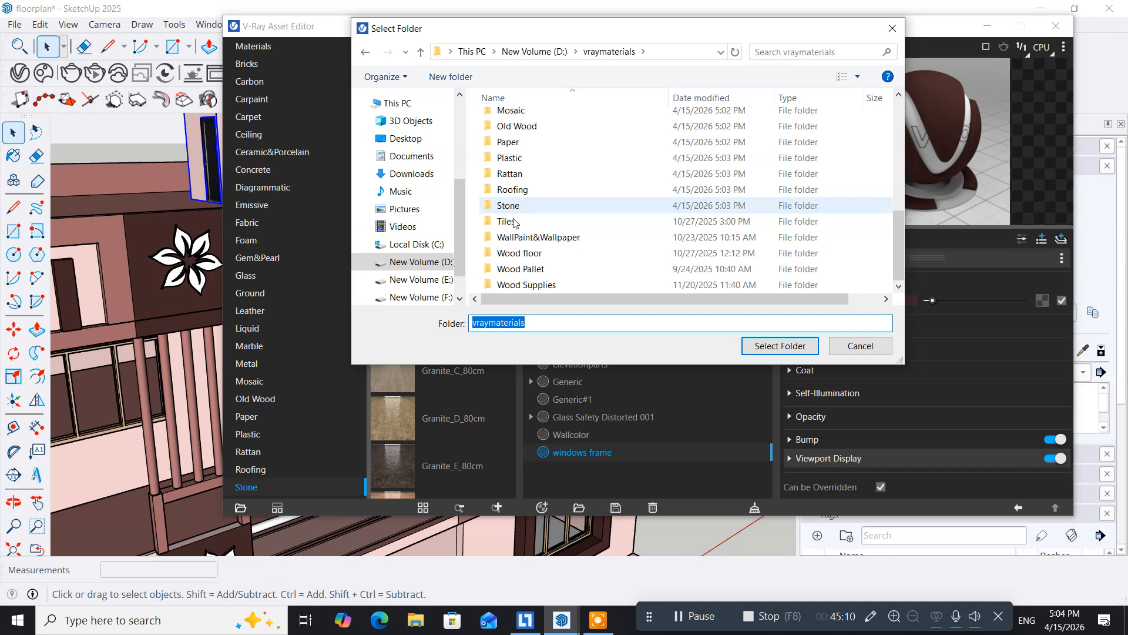
click(511, 221)
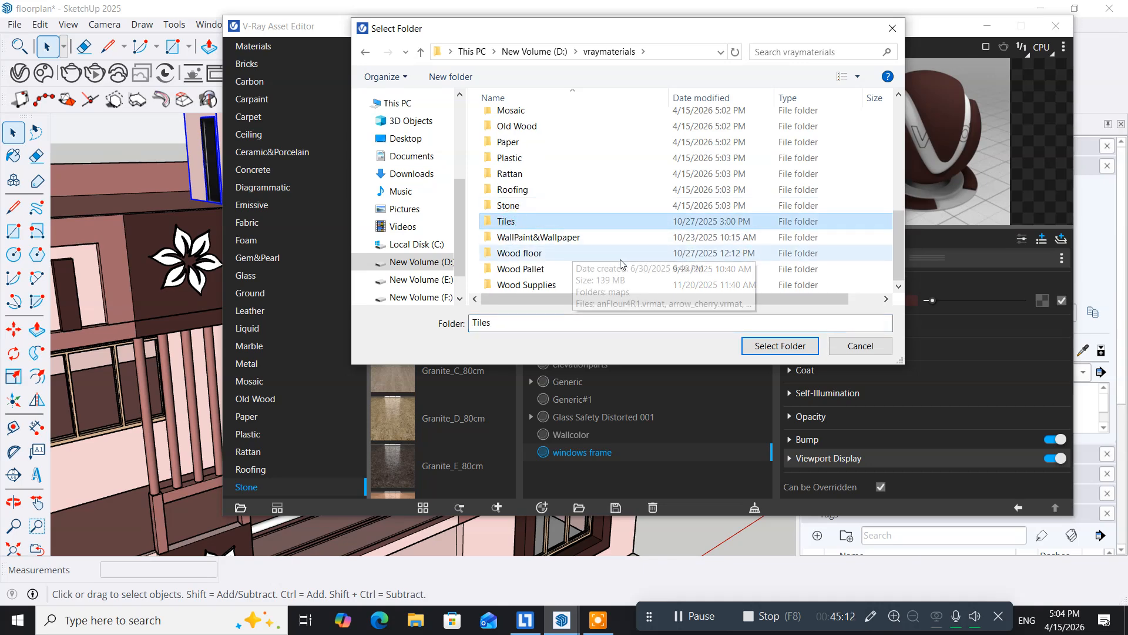
click(780, 345)
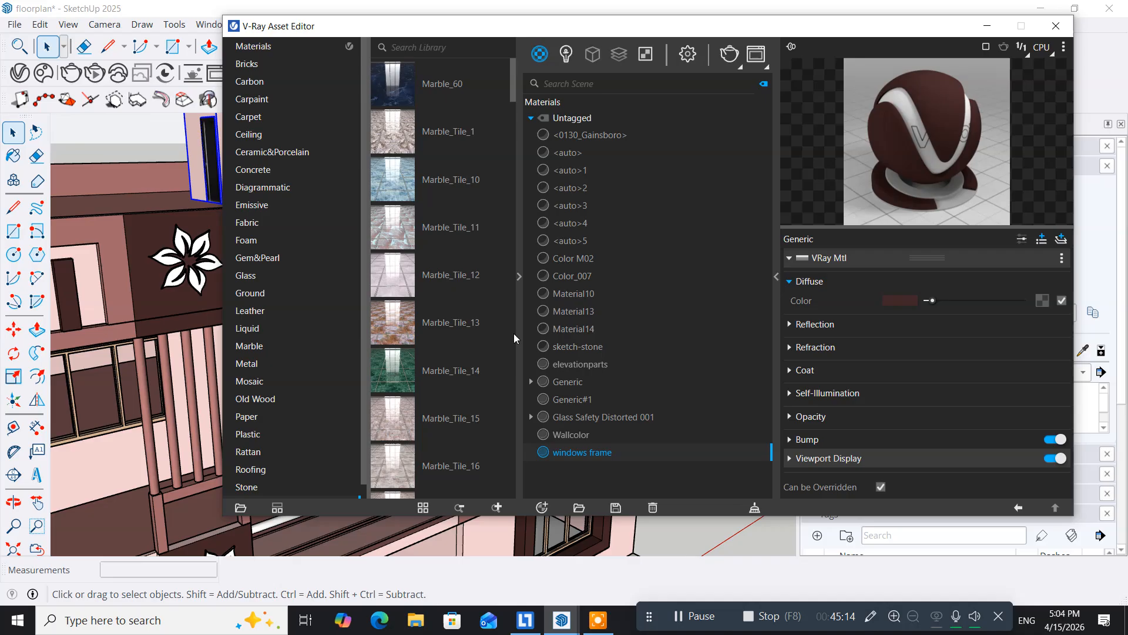
Add the WallPaint&Wallpaper folder from vraymaterials to the V-Ray material library
click(241, 509)
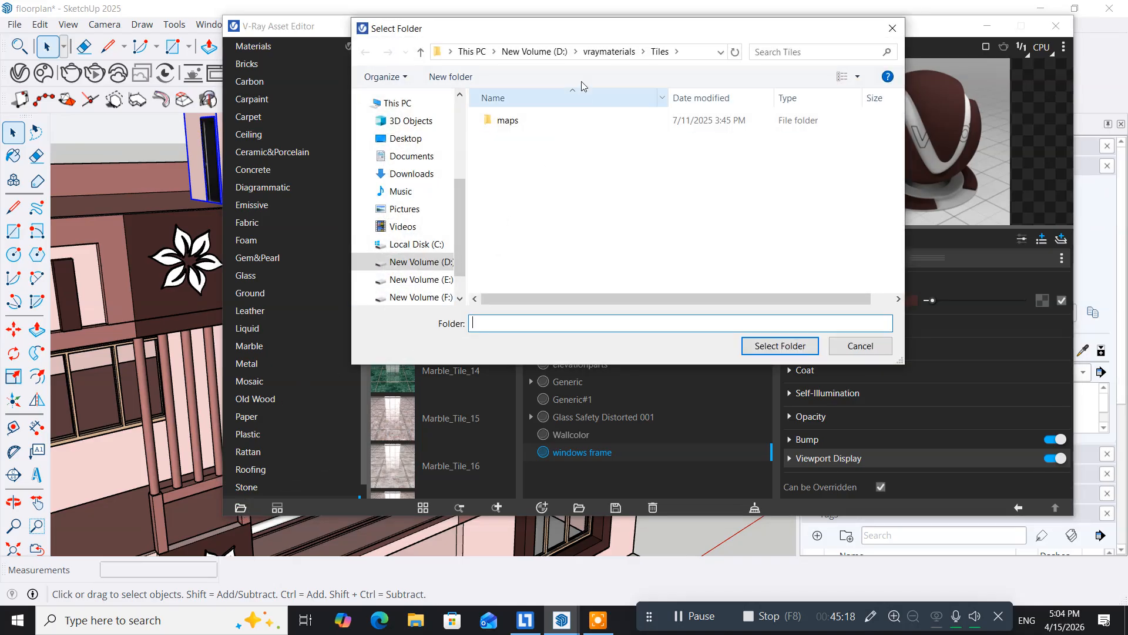
click(605, 52)
scroll(556, 179, down, 5)
scroll(552, 184, down, 2)
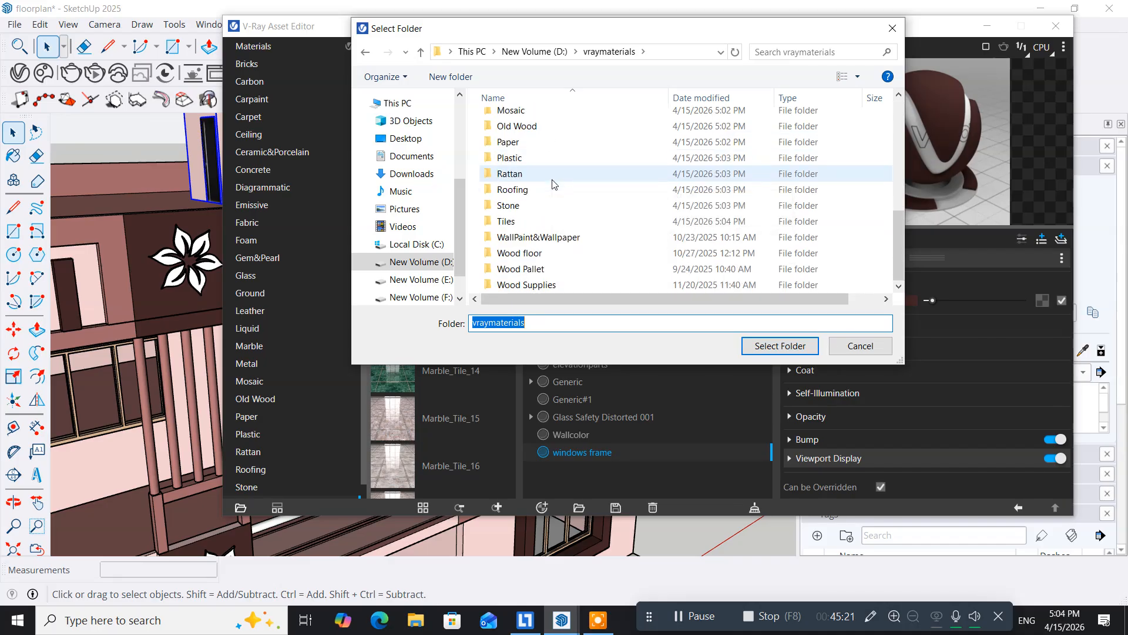
click(509, 237)
click(773, 348)
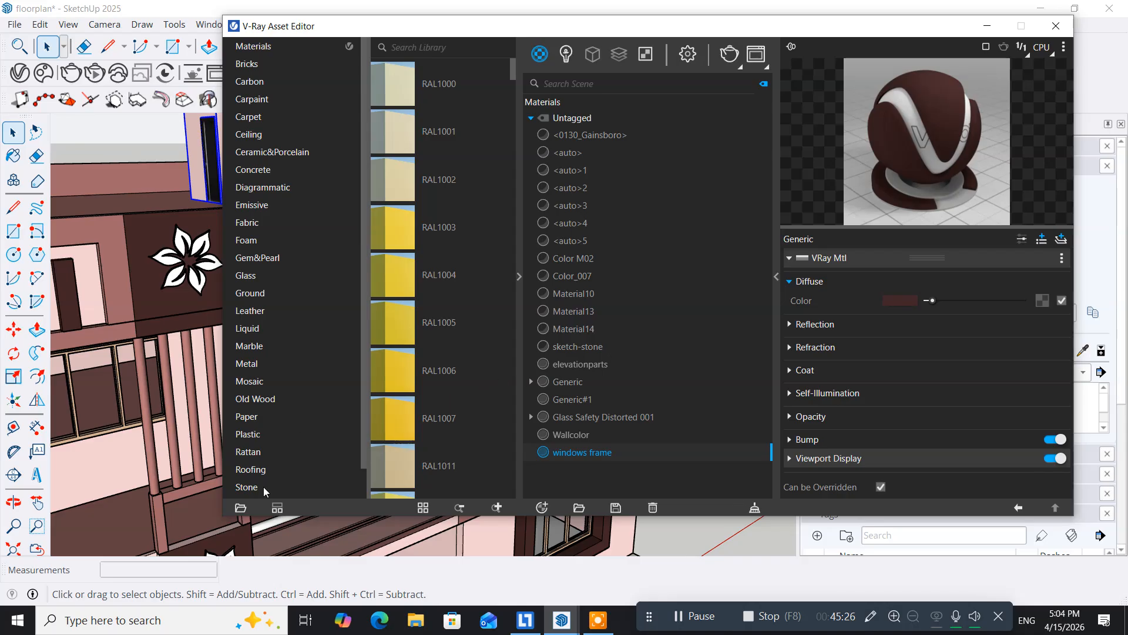
Add the Wood floor folder from vraymaterials to the V-Ray material library
click(240, 508)
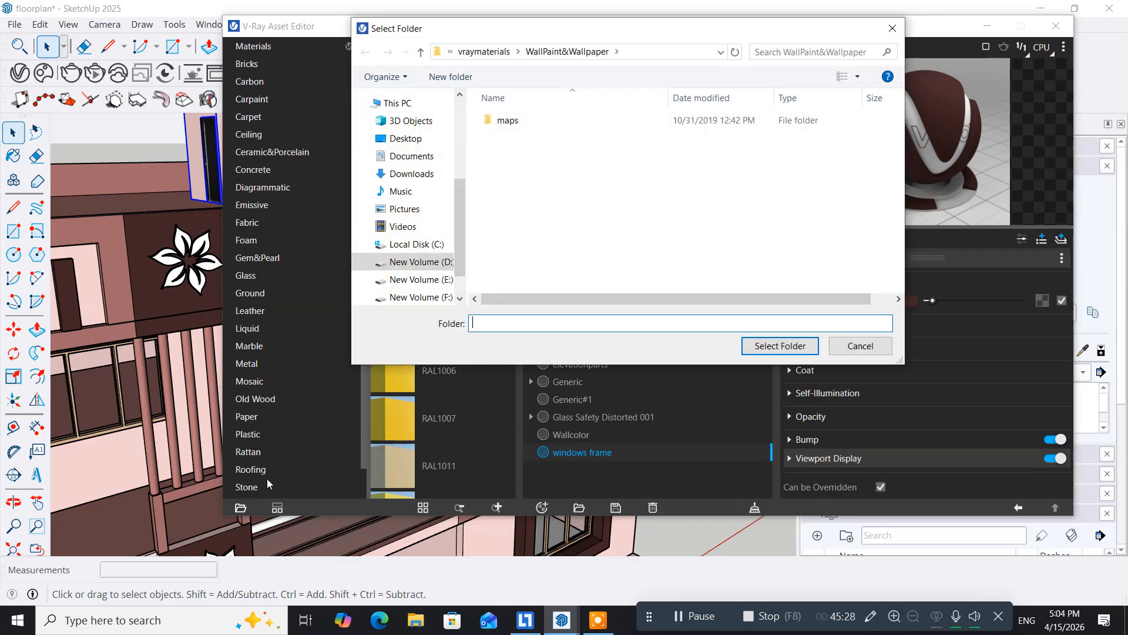
click(548, 53)
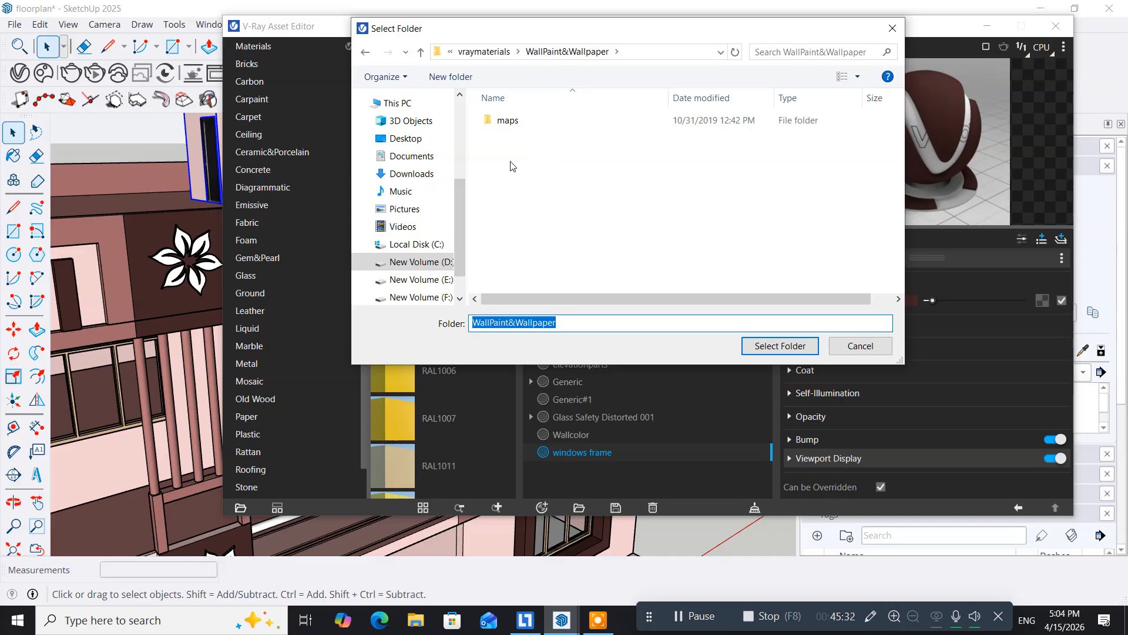
click(484, 52)
scroll(519, 209, down, 6)
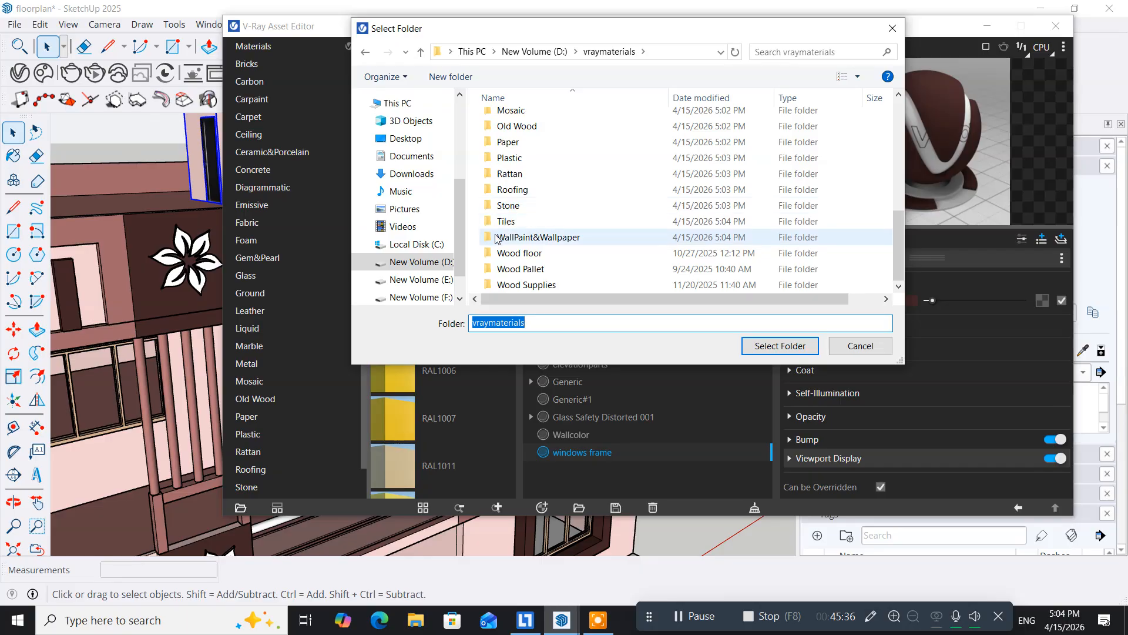
click(515, 254)
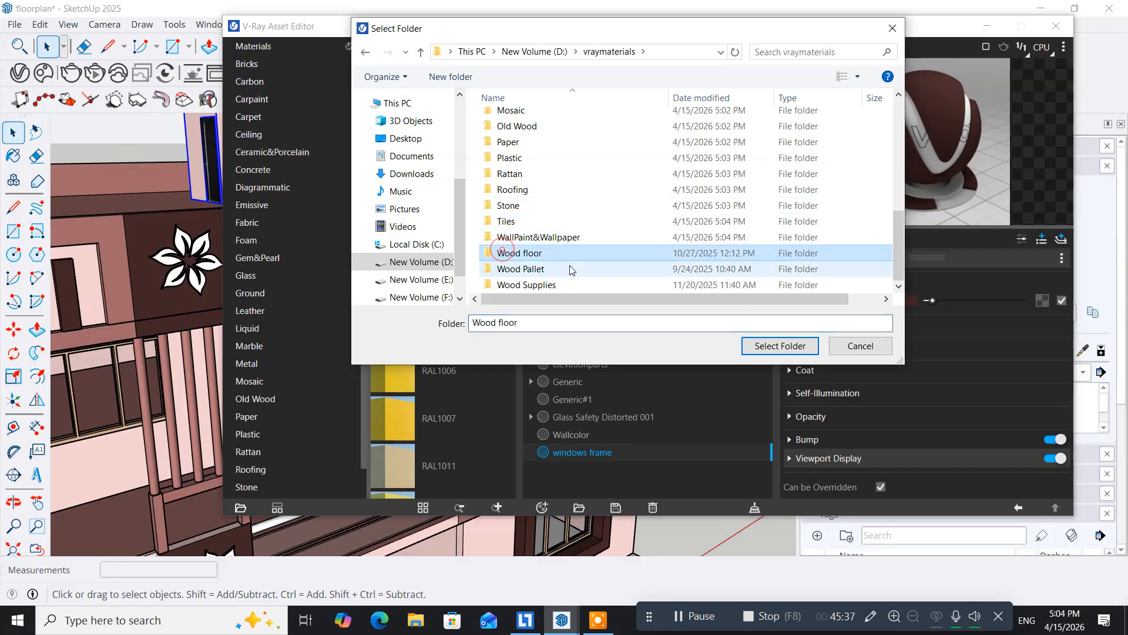
click(780, 345)
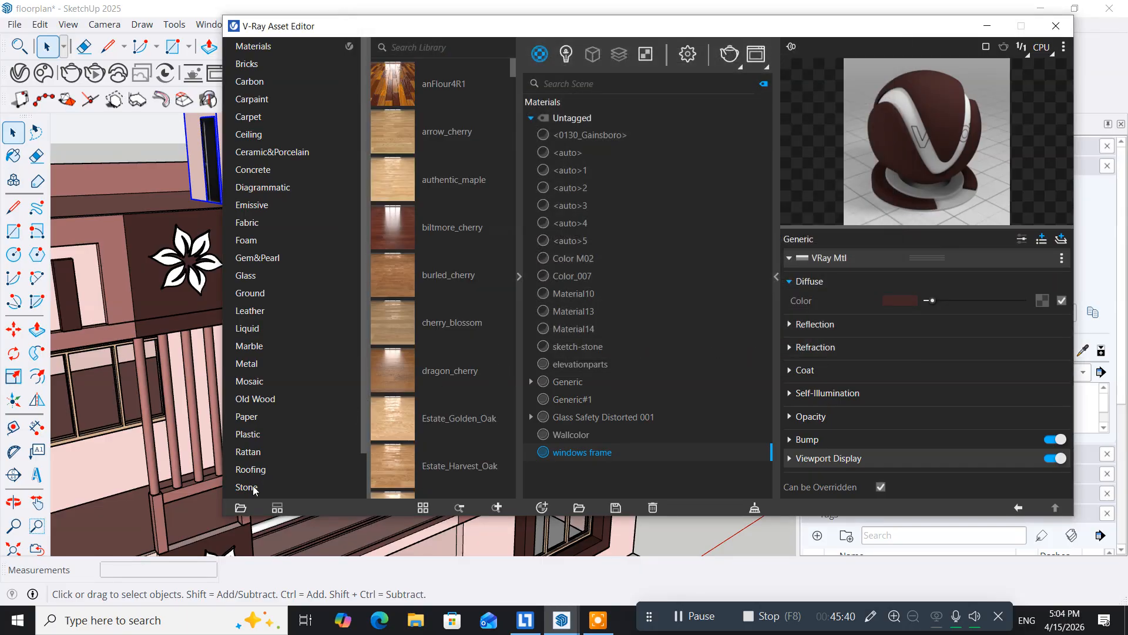
Add the Wood Pallet folder from vraymaterials to the V-Ray material library
click(240, 507)
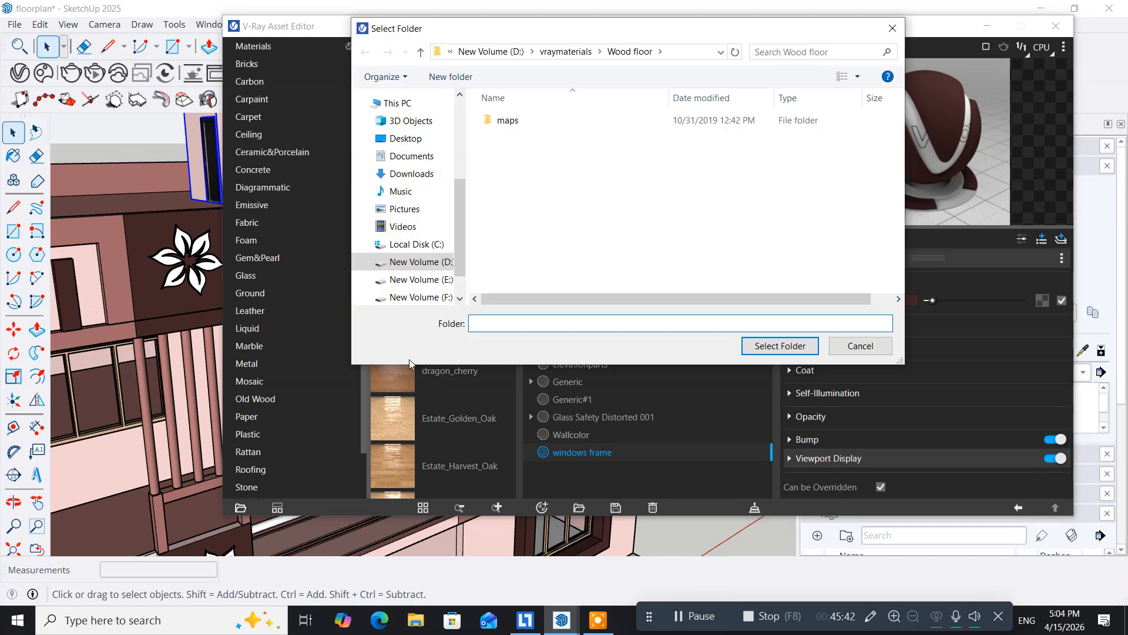
click(609, 51)
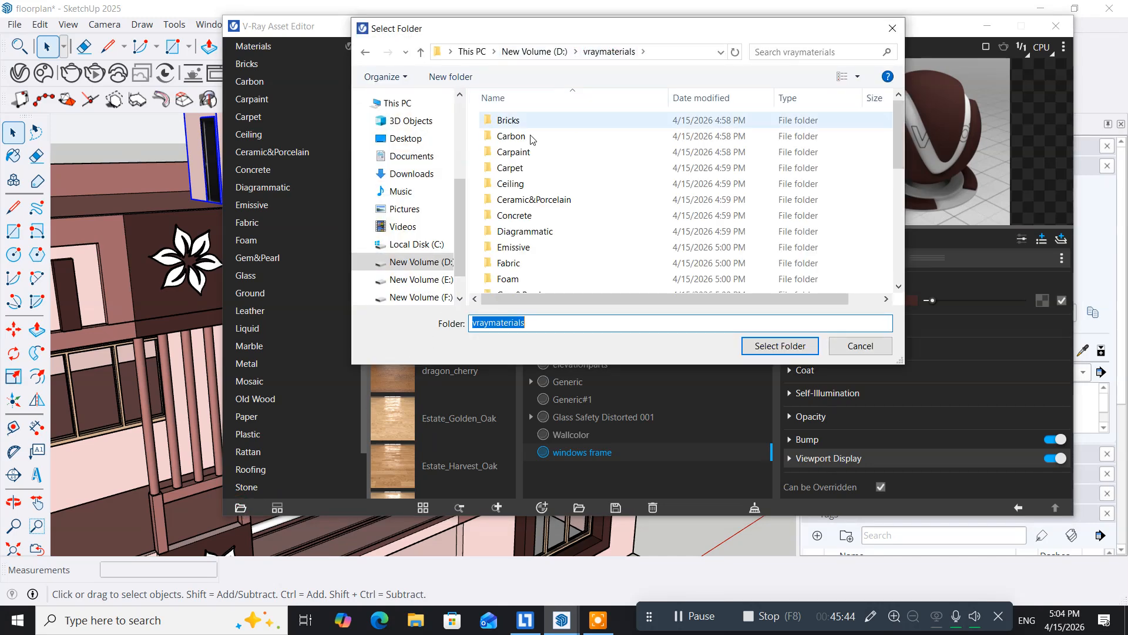
scroll(517, 231, down, 6)
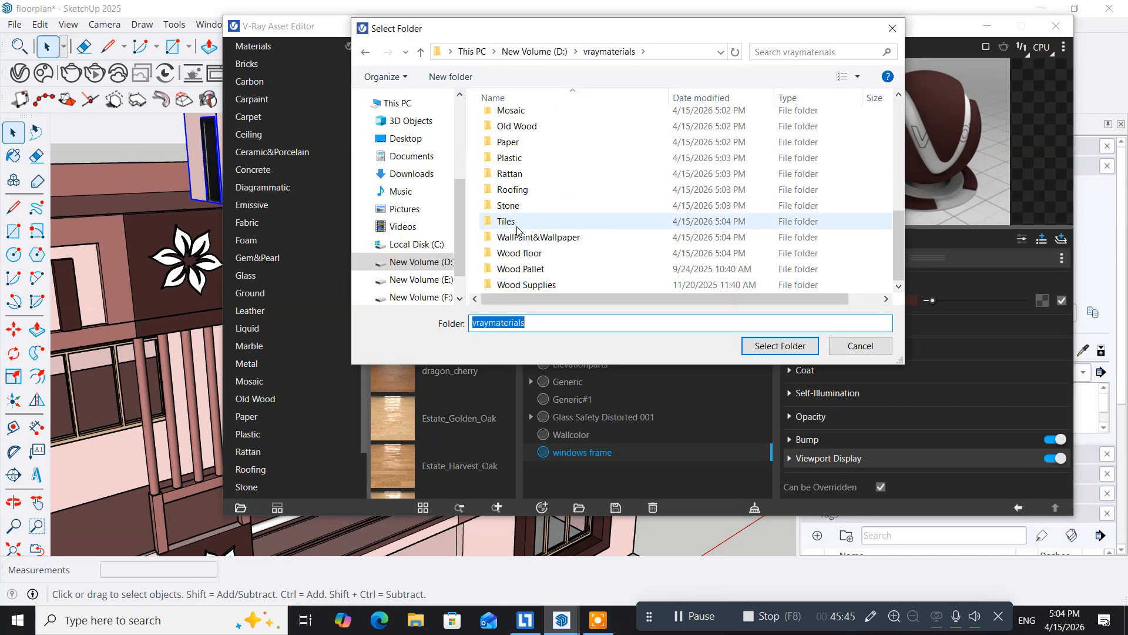
click(512, 273)
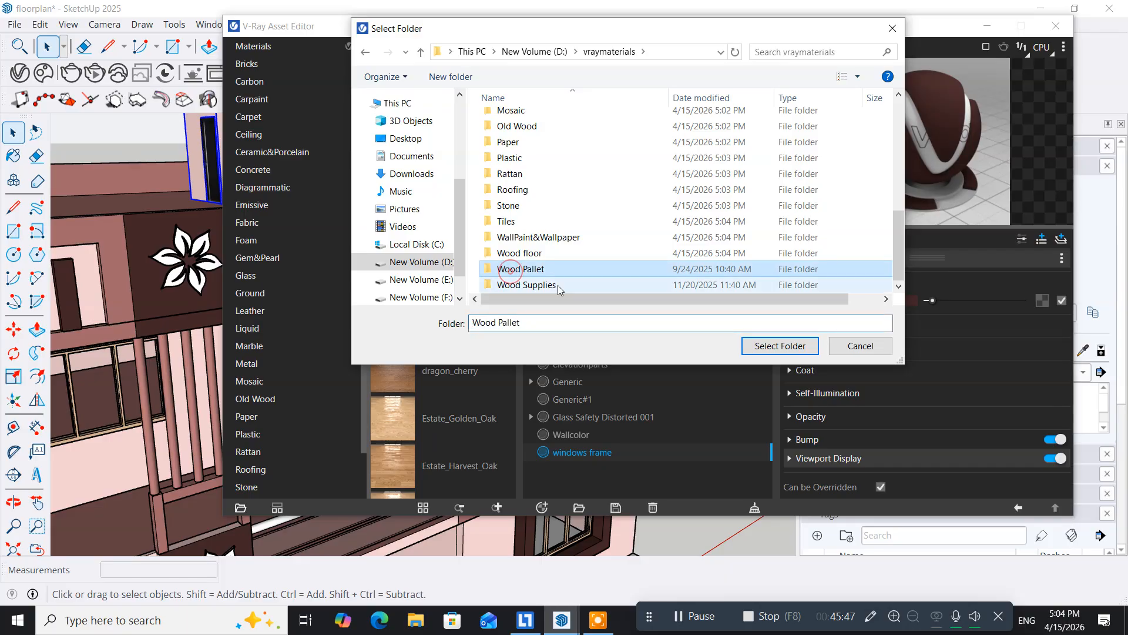
click(758, 348)
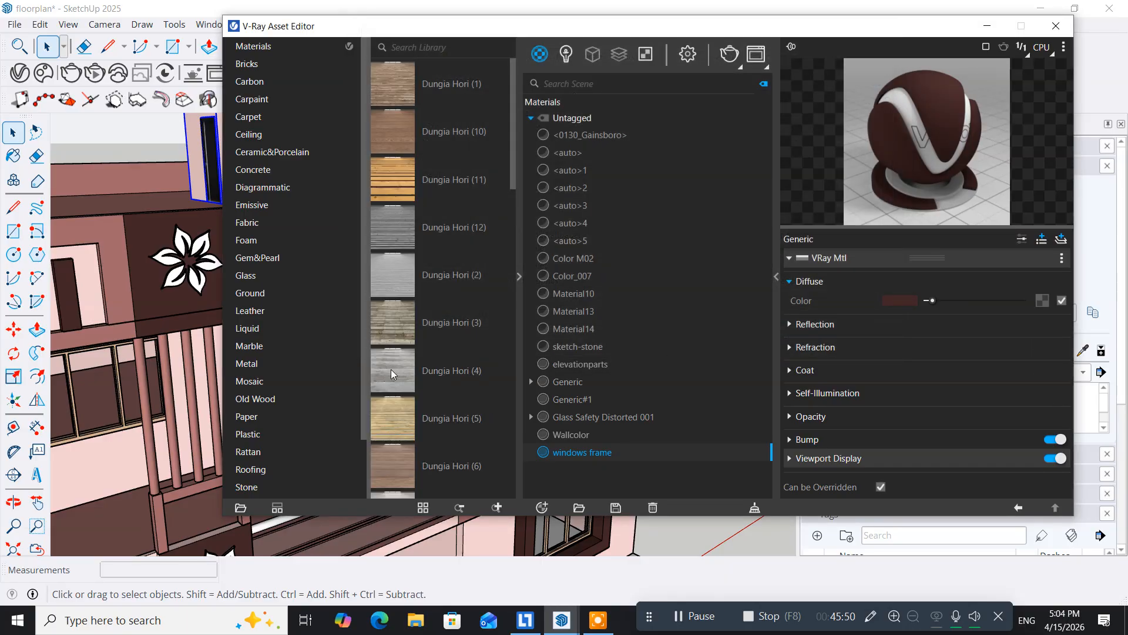
Add the Wood Supplies folder from vraymaterials to the V-Ray material library
click(241, 508)
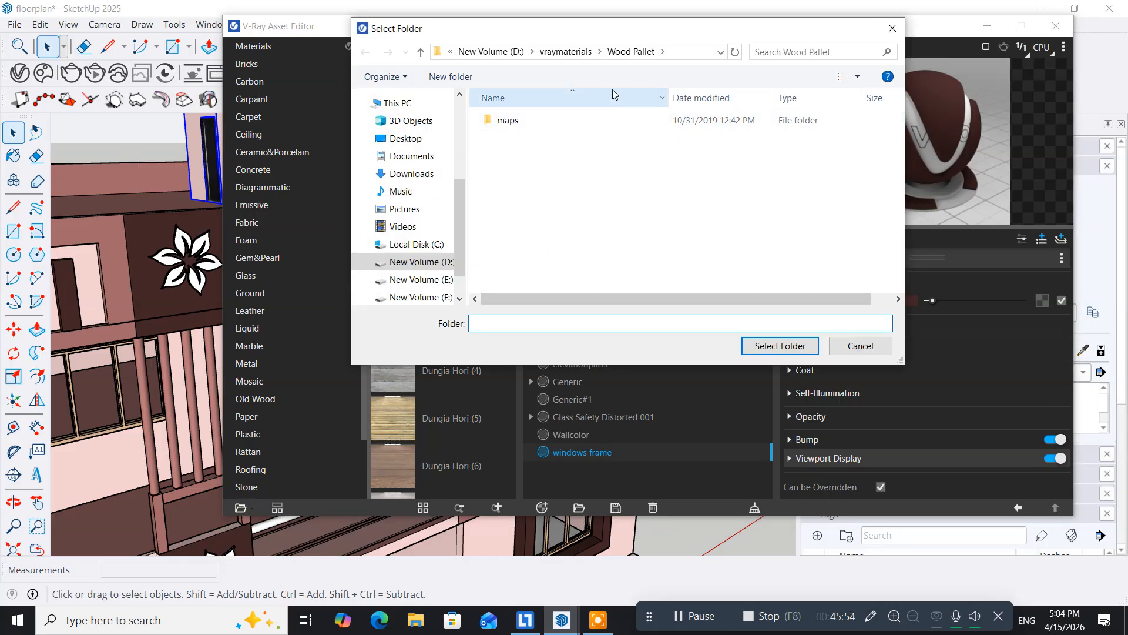
click(566, 51)
scroll(510, 200, down, 6)
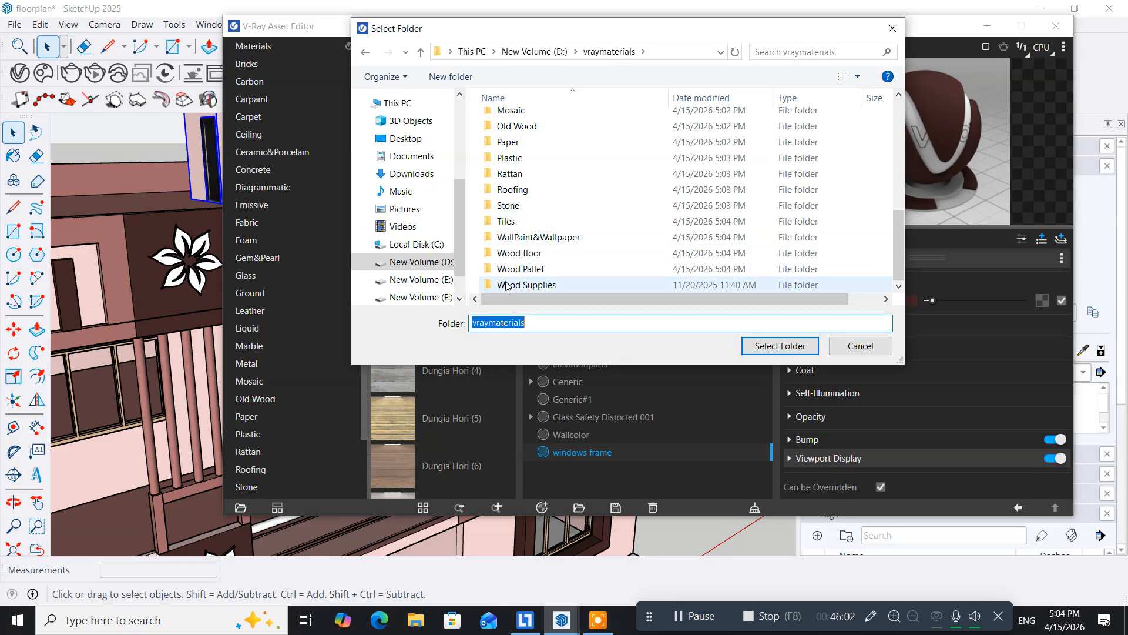
click(507, 286)
click(768, 347)
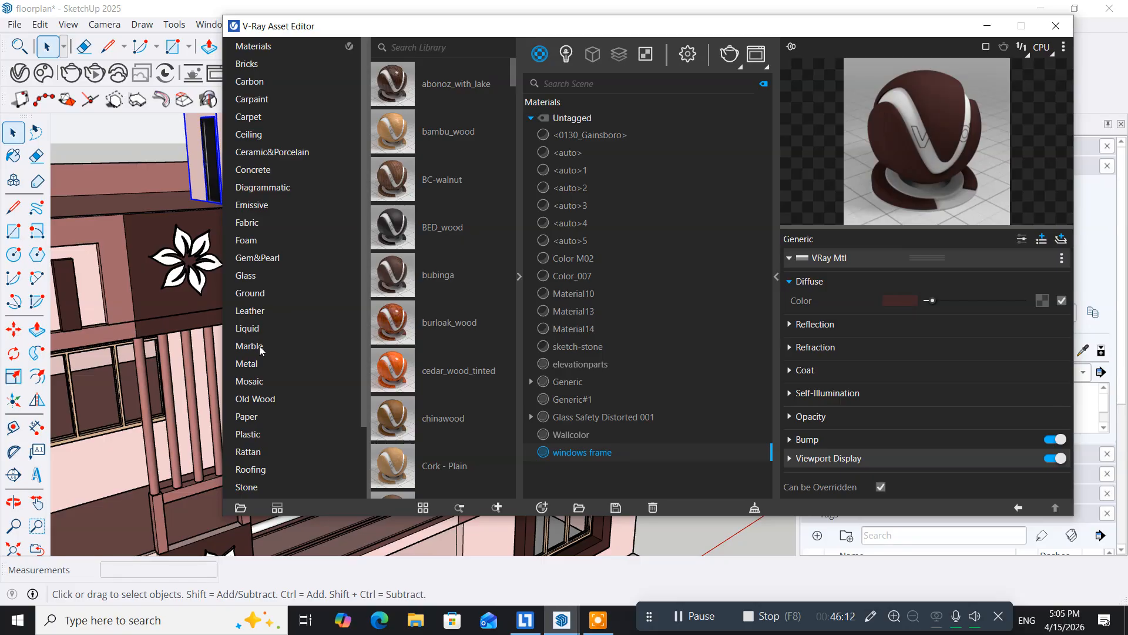
Add the Aluminum_Bumpy_5cm material from the library's Metal category to the scene, and collapse the library pane
click(252, 364)
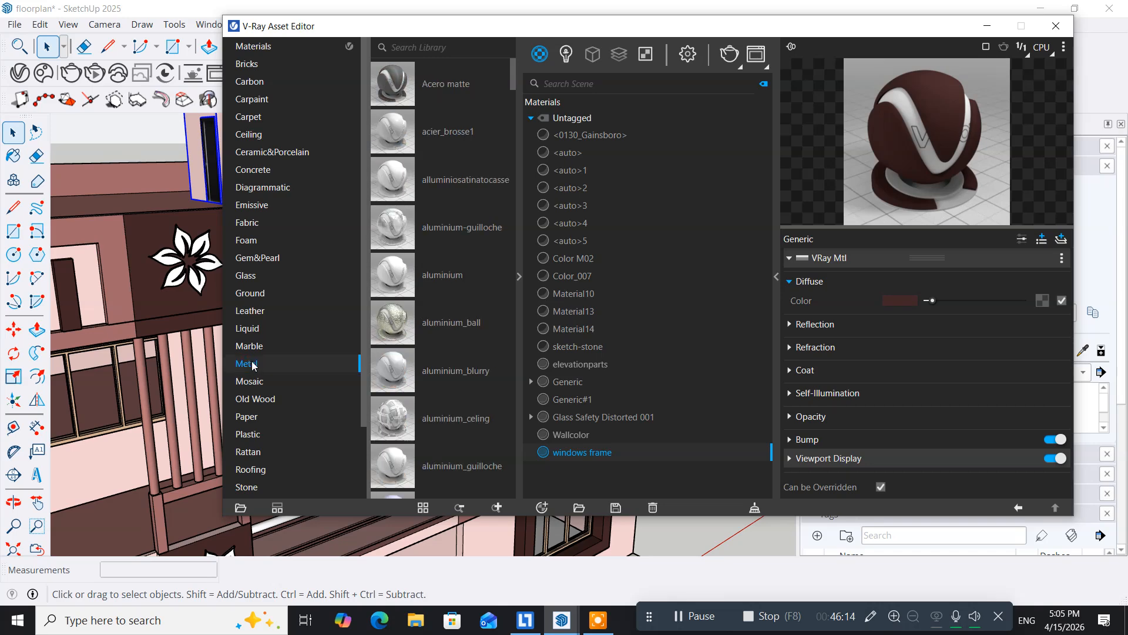
scroll(439, 260, down, 5)
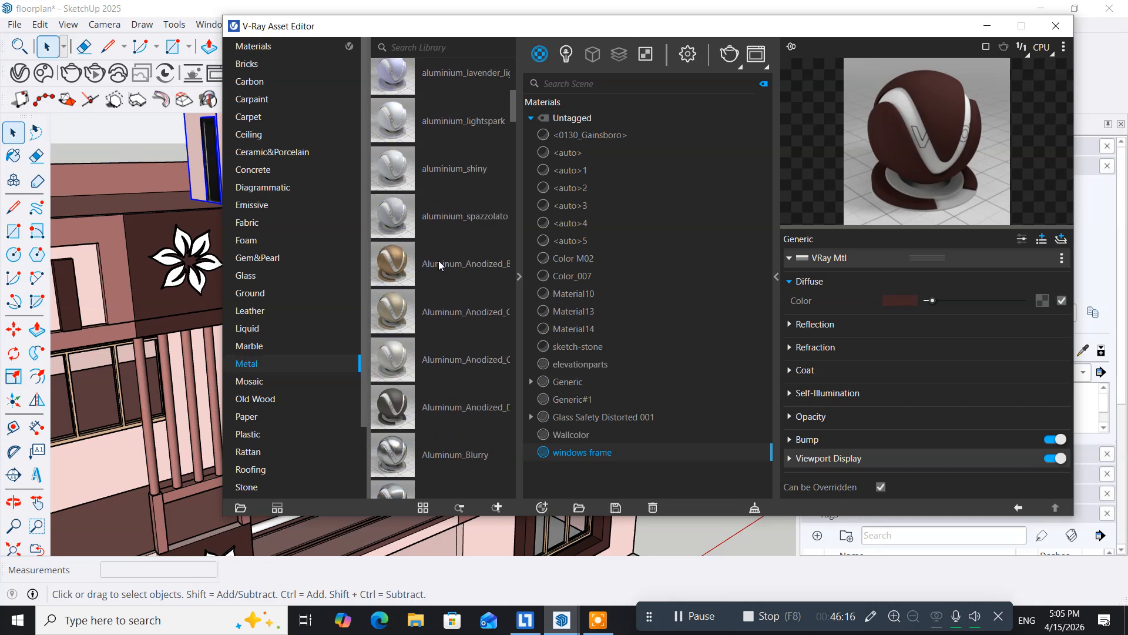
scroll(438, 265, down, 3)
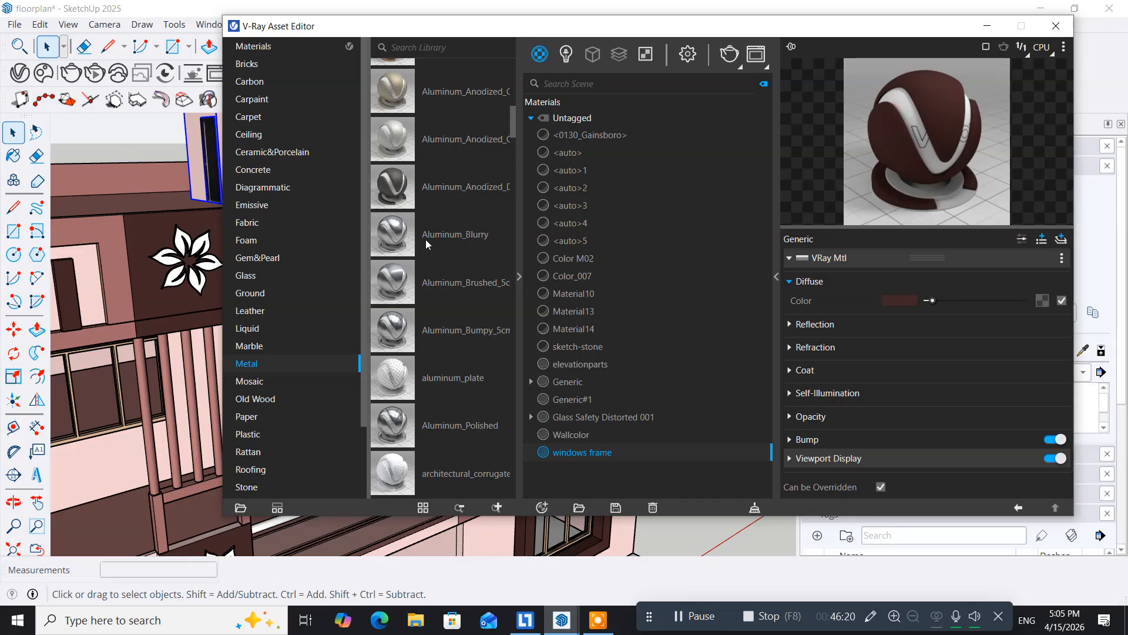
click(442, 186)
right_click(435, 336)
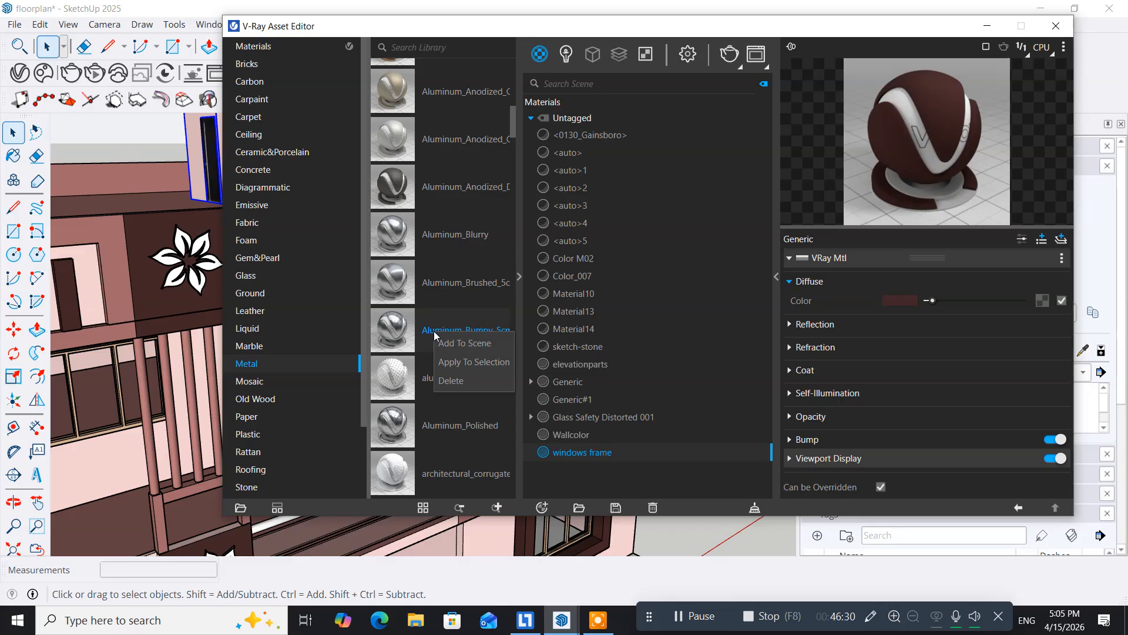
click(448, 344)
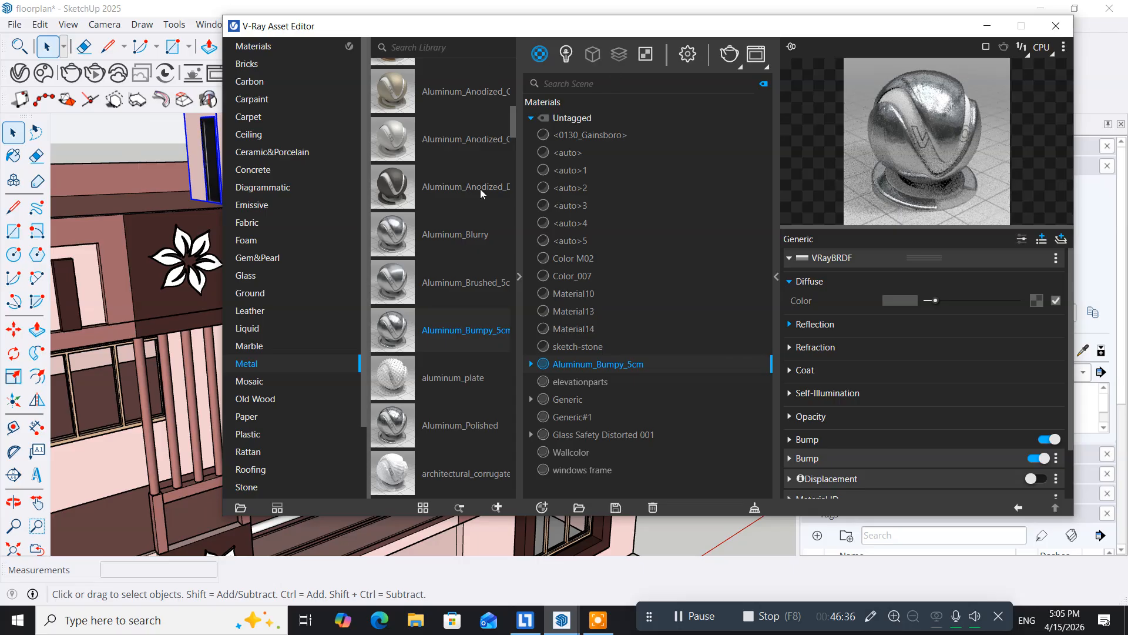
click(520, 274)
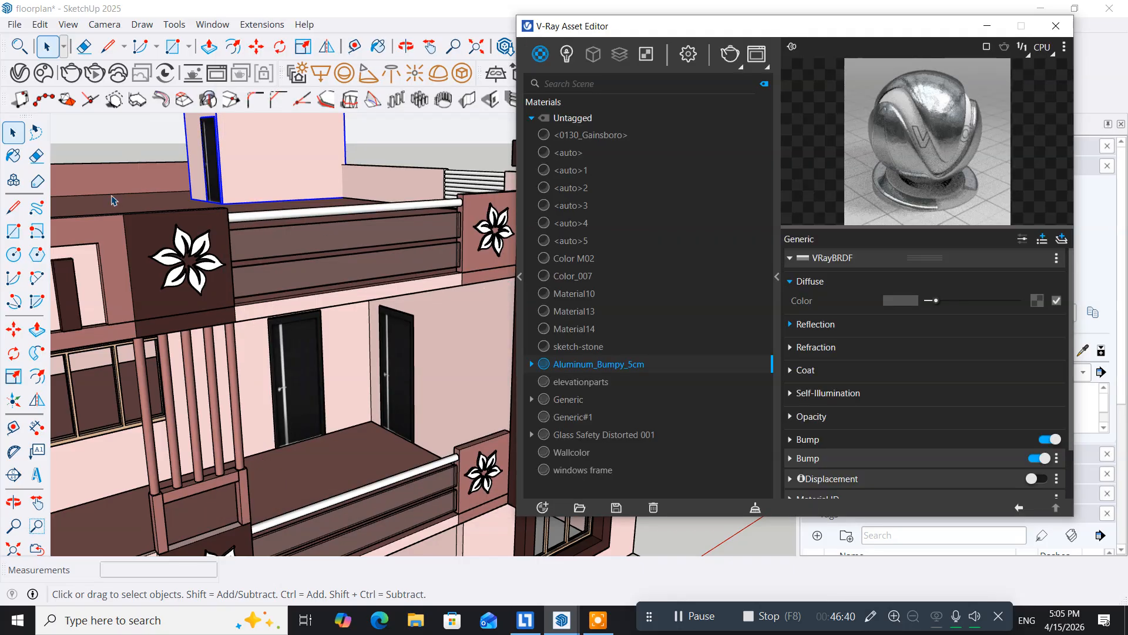
Paint the handrails of the front roof parapet and the first-floor front balcony with Aluminum_Bumpy_5cm
click(15, 155)
scroll(364, 218, up, 3)
scroll(364, 218, up, 1)
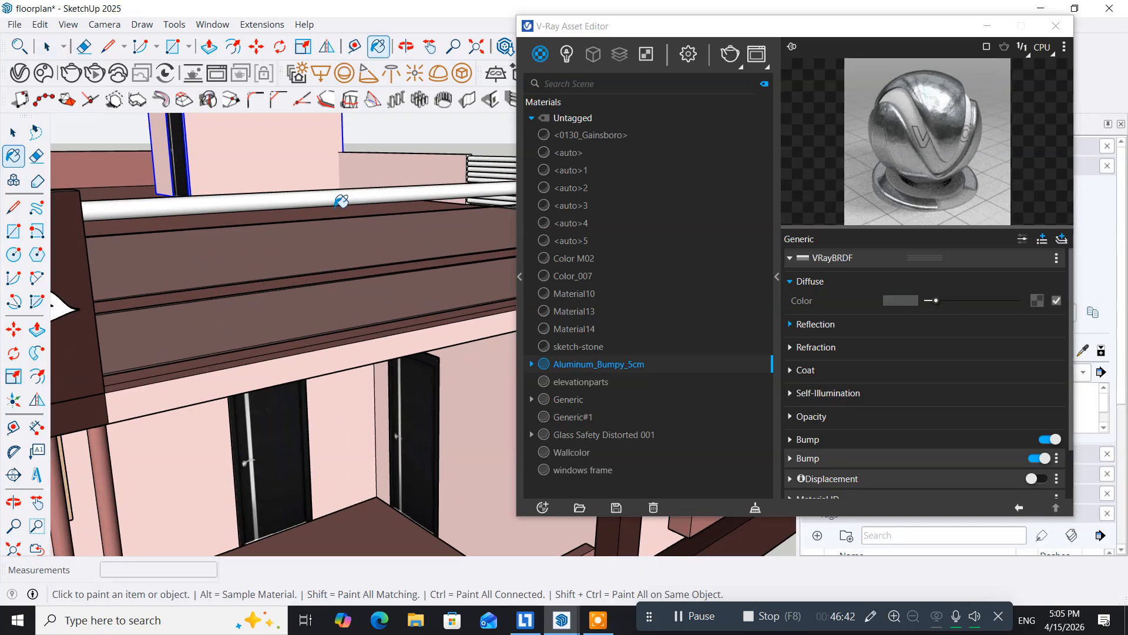
click(325, 194)
scroll(331, 274, down, 4)
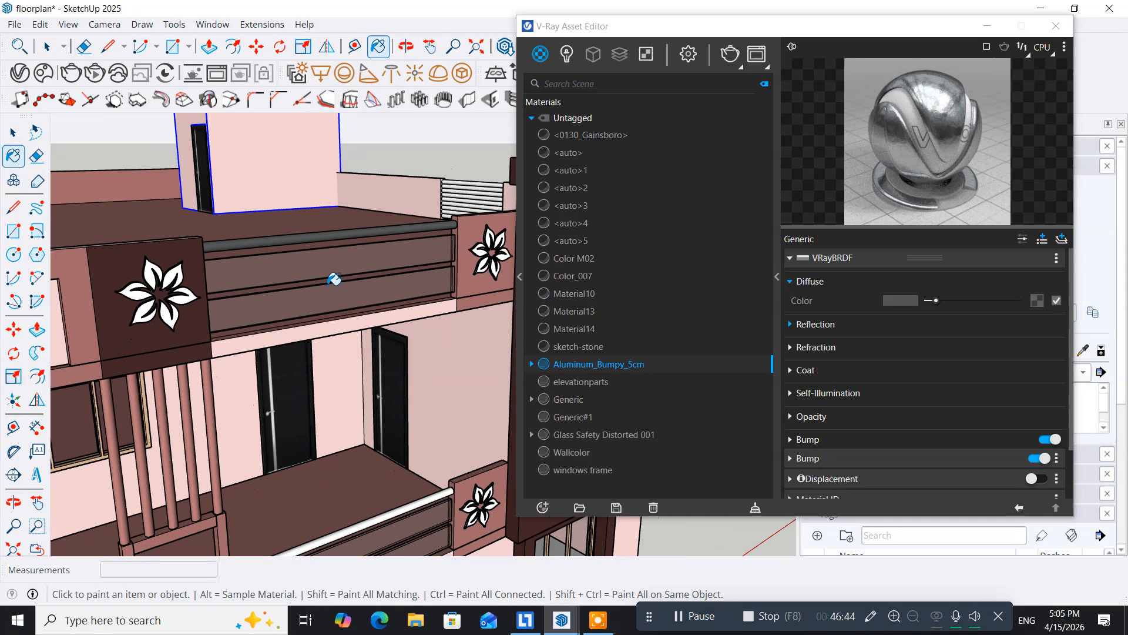
middle_drag(335, 461, 330, 340)
scroll(310, 354, up, 3)
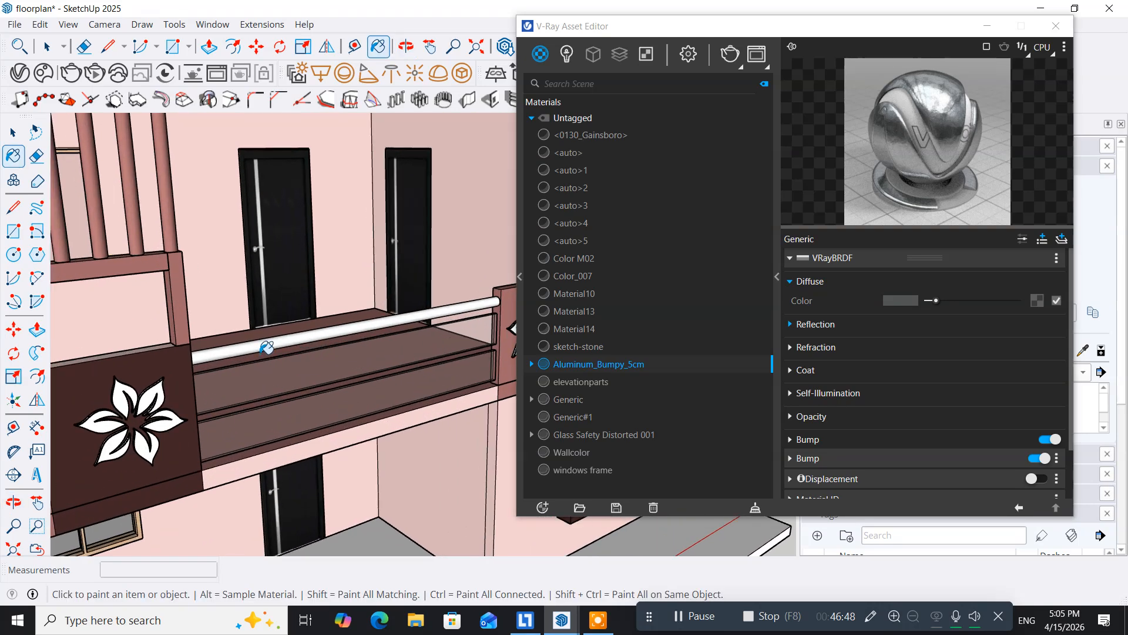
click(284, 342)
scroll(303, 342, down, 5)
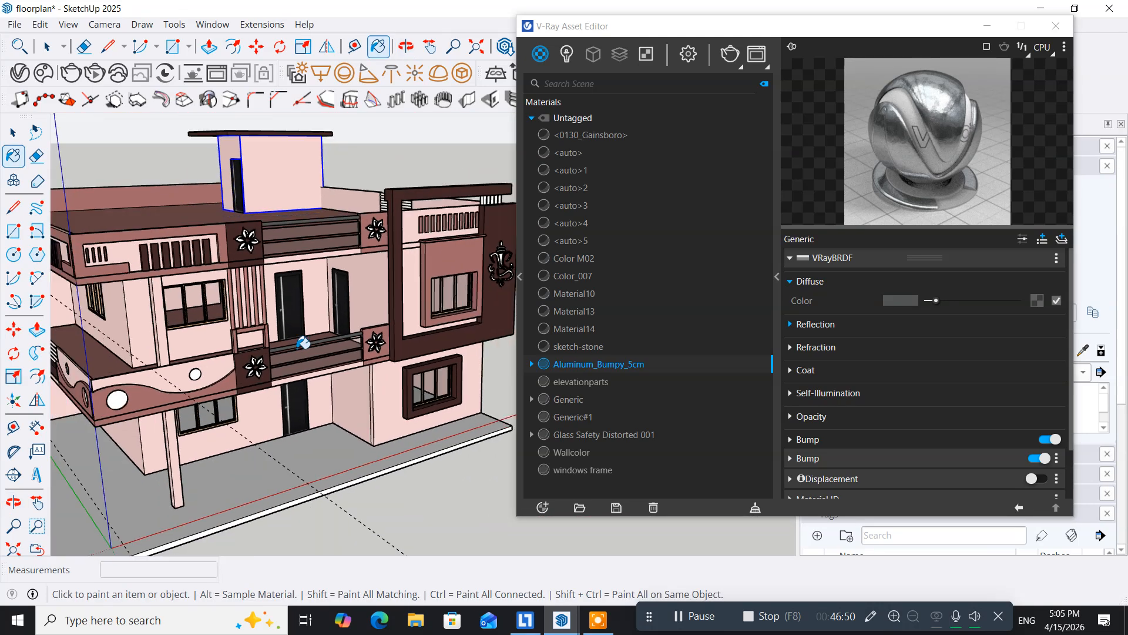
Paint all the horizontal bars of the side balcony railing with Aluminum_Bumpy_5cm, and close the V-Ray Asset Editor
mouse_move(312, 353)
middle_down()
mouse_move(355, 395)
mouse_move(303, 374)
middle_up()
scroll(303, 374, up, 5)
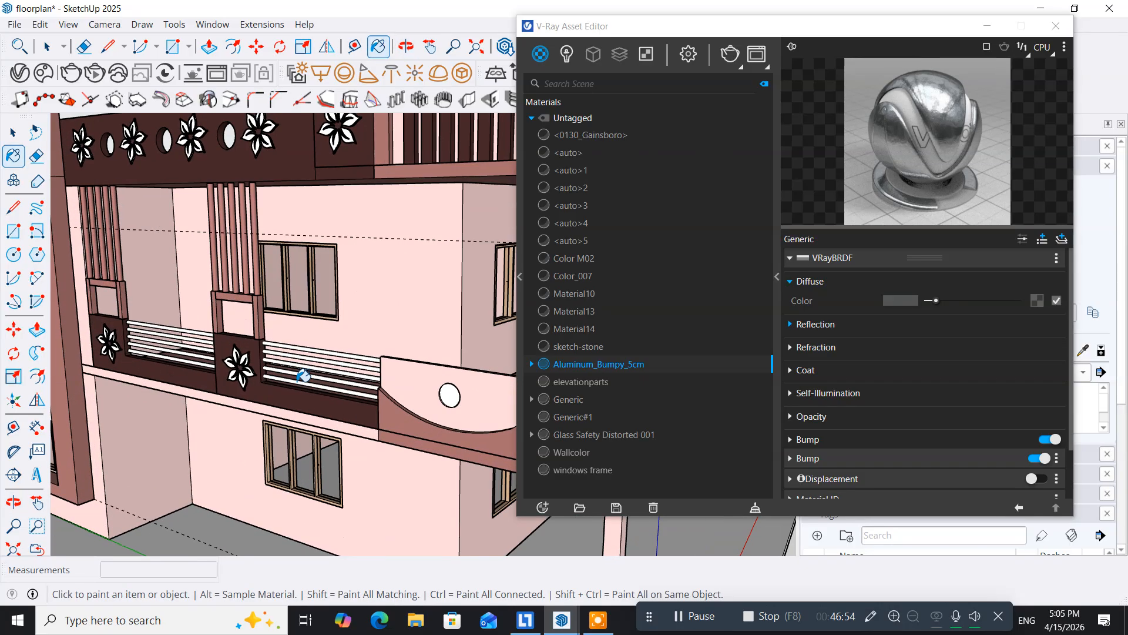
click(273, 376)
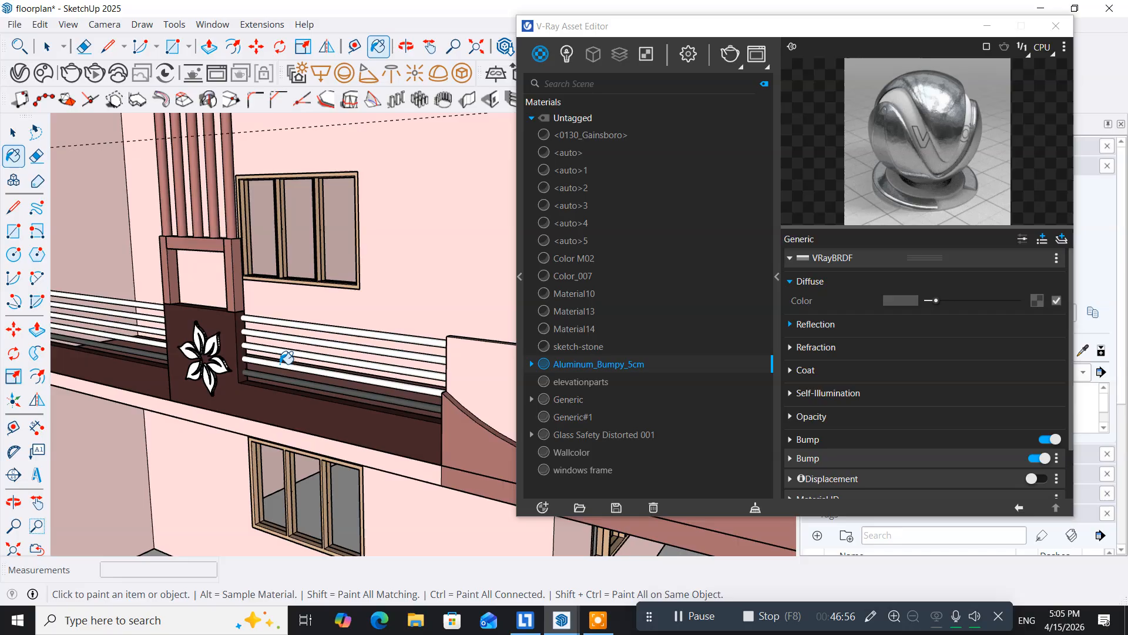
click(281, 362)
click(281, 347)
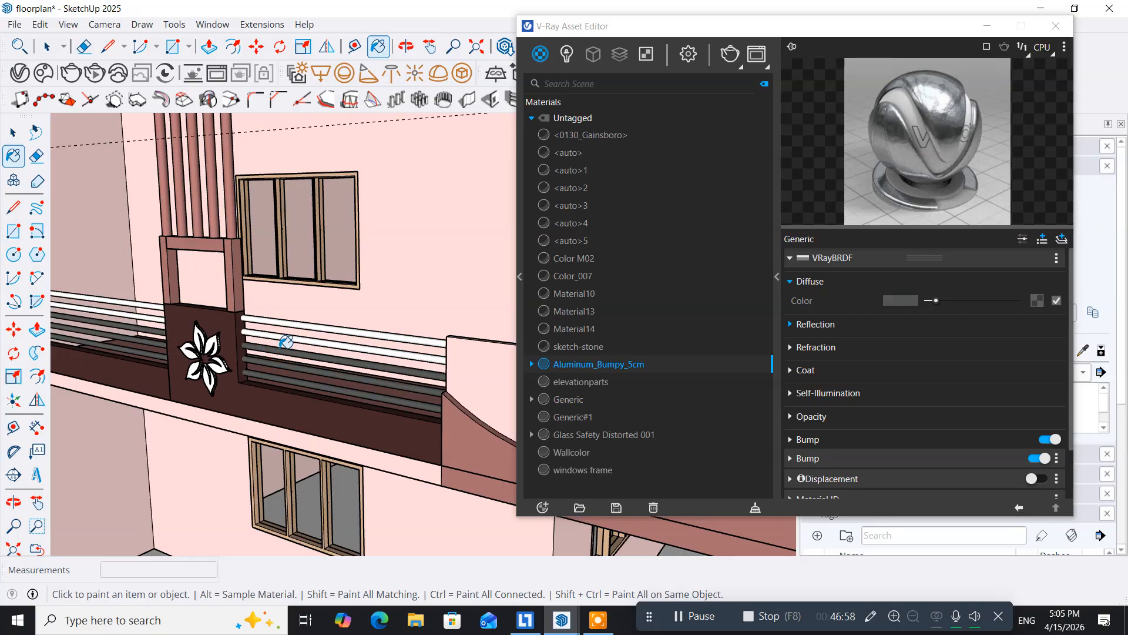
click(287, 335)
click(302, 319)
scroll(375, 335, down, 6)
mouse_move(374, 335)
middle_down()
mouse_move(304, 323)
mouse_move(172, 358)
middle_up()
scroll(232, 421, up, 3)
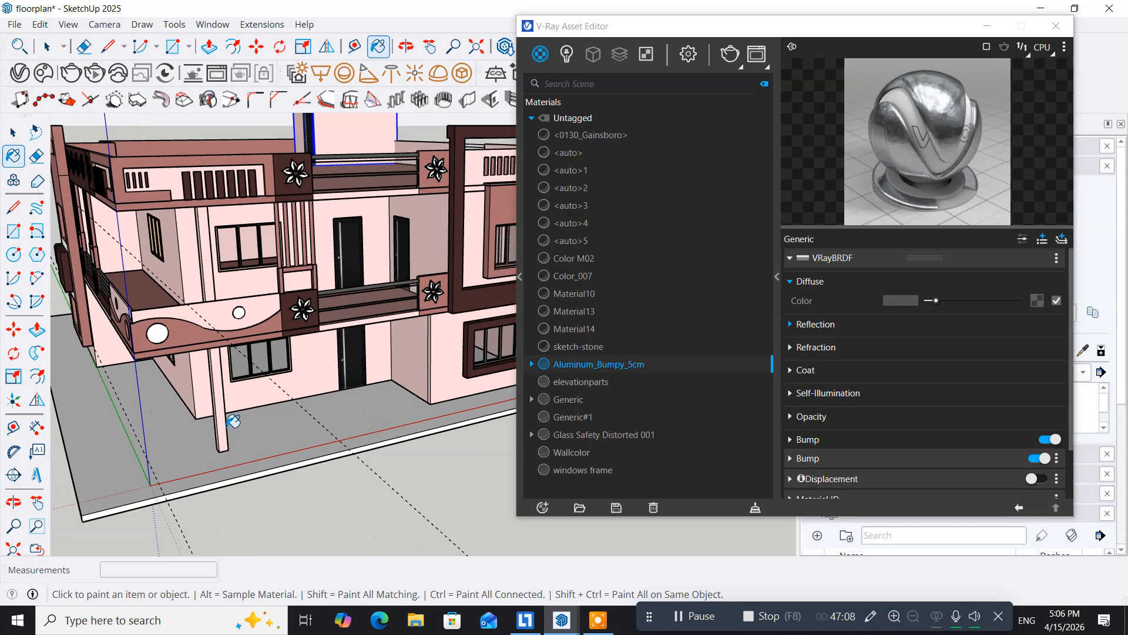
mouse_move(232, 421)
middle_down()
mouse_move(317, 350)
mouse_move(356, 388)
mouse_move(425, 350)
middle_up()
scroll(325, 322, down, 5)
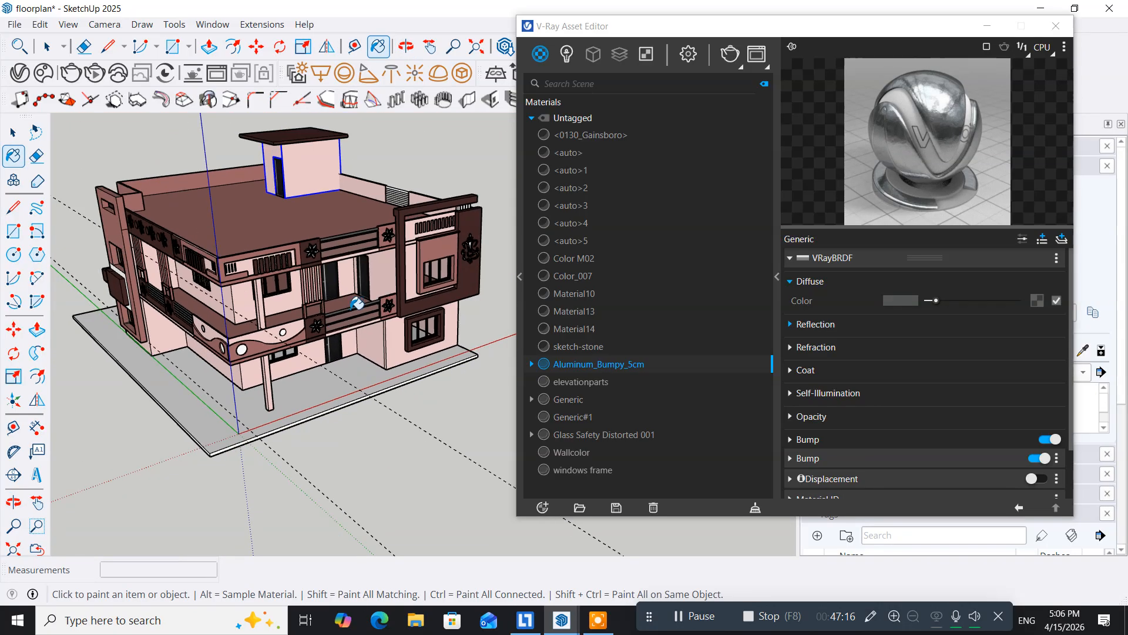
click(1055, 26)
Open the ground slab group for editing and select all of its connected faces and edges
mouse_move(230, 463)
middle_down()
mouse_move(252, 403)
mouse_move(250, 421)
middle_up()
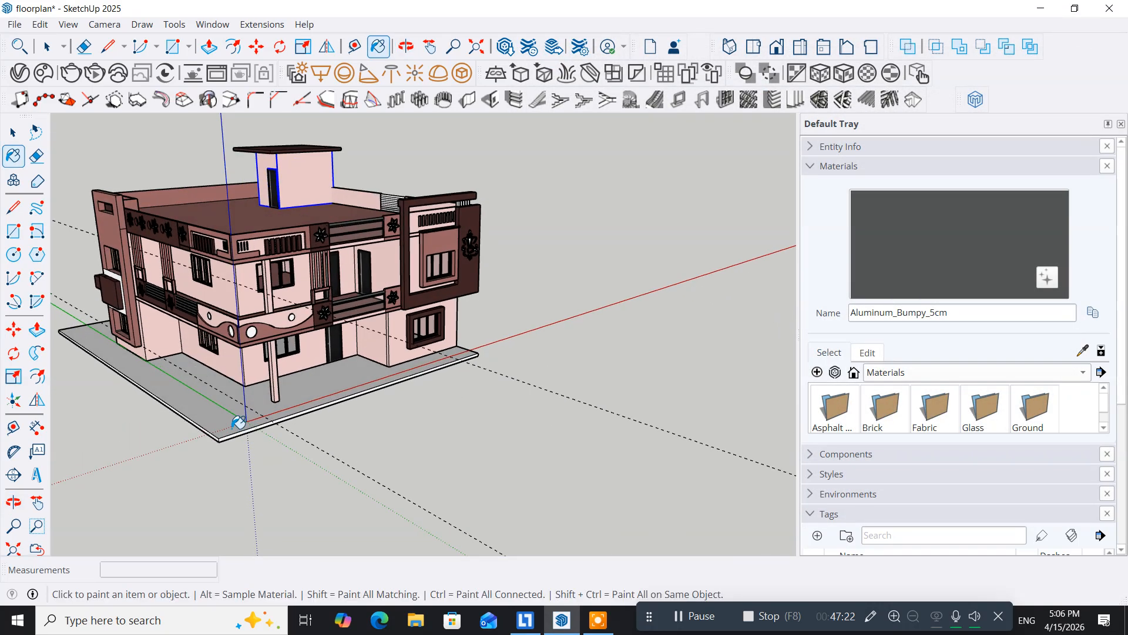
scroll(215, 411, up, 4)
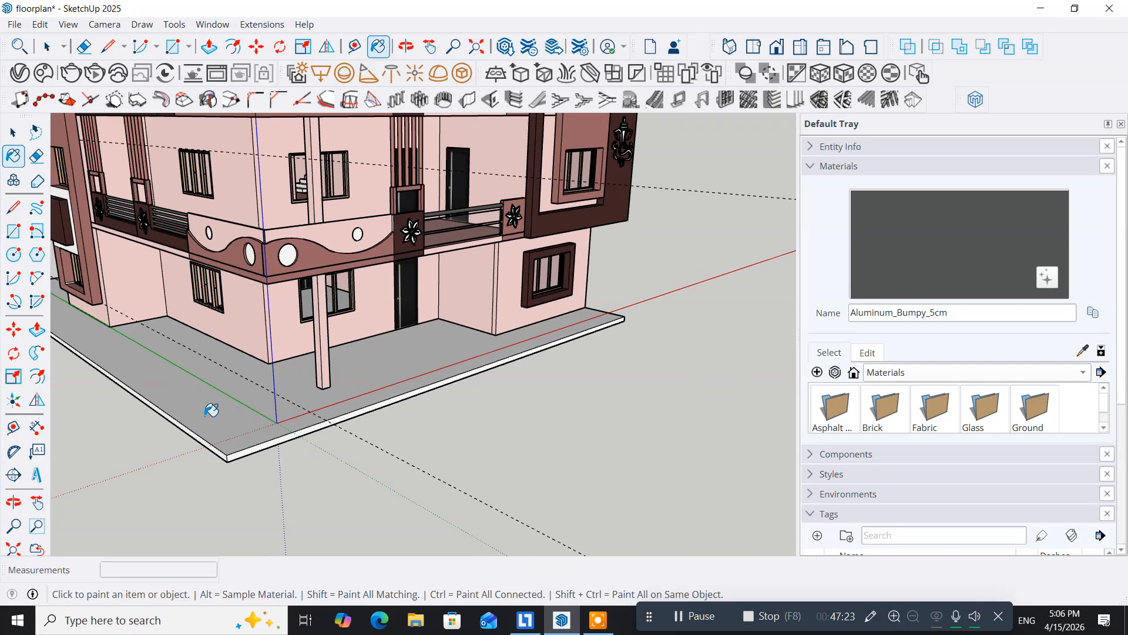
click(13, 133)
click(390, 471)
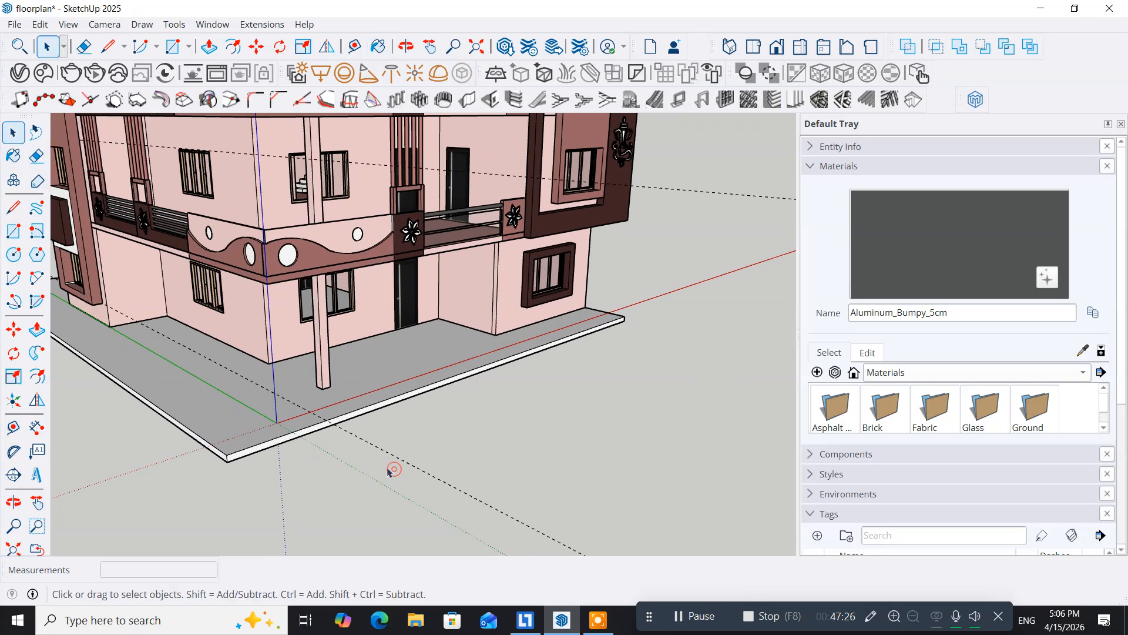
click(211, 406)
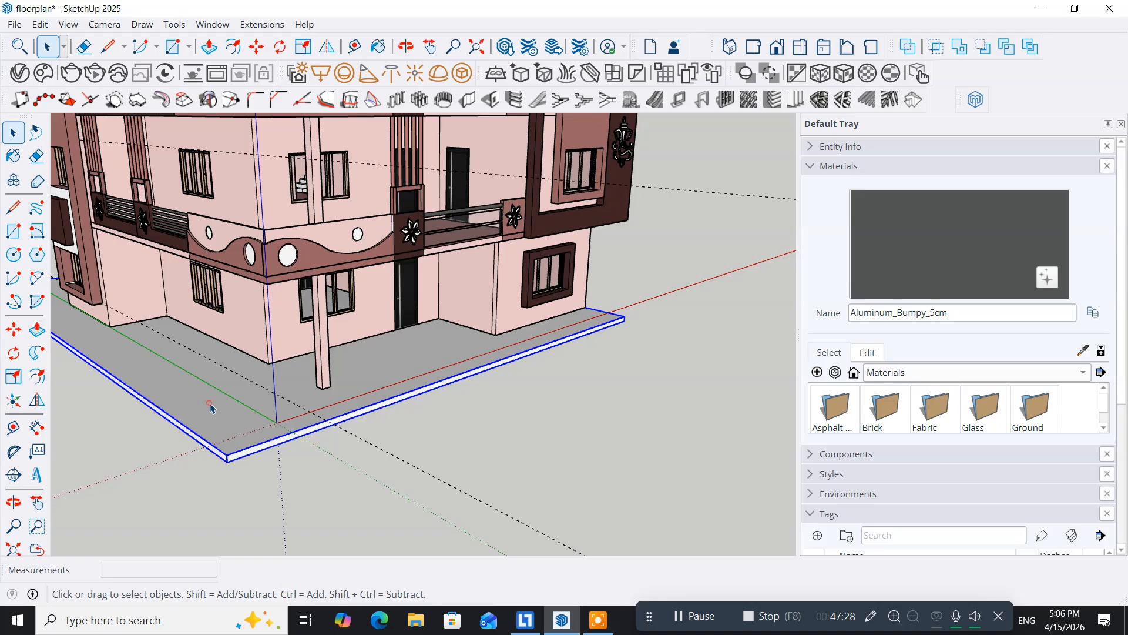
double_click(210, 406)
click(210, 405)
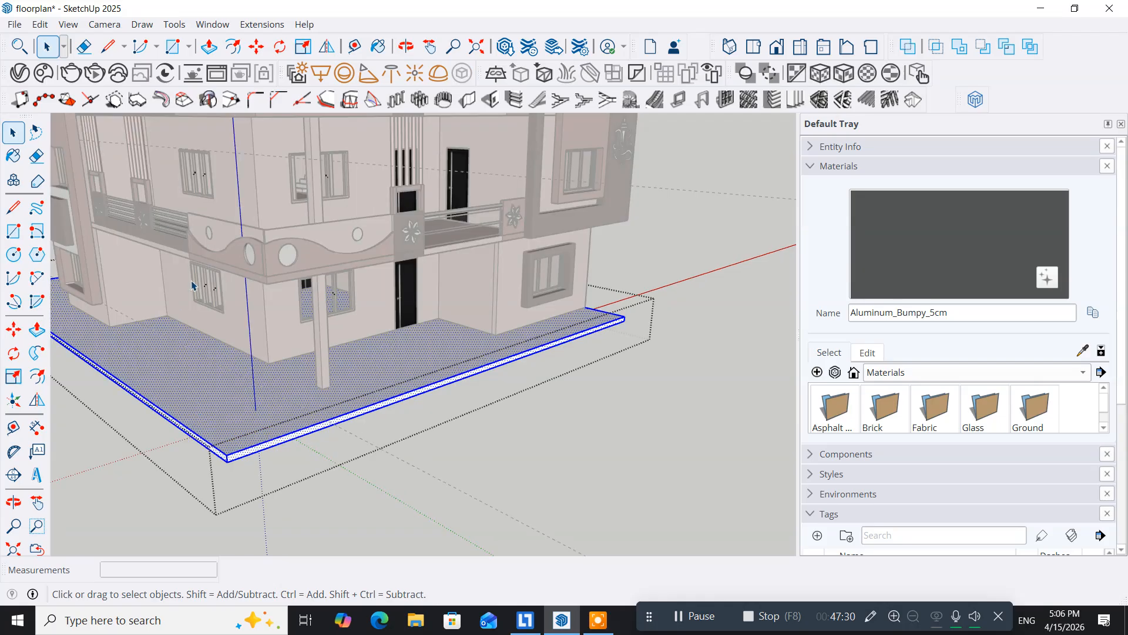
Add the Granite_D_80cm material from the V-Ray library's Stone category to the scene, and close the V-Ray Asset Editor
click(19, 73)
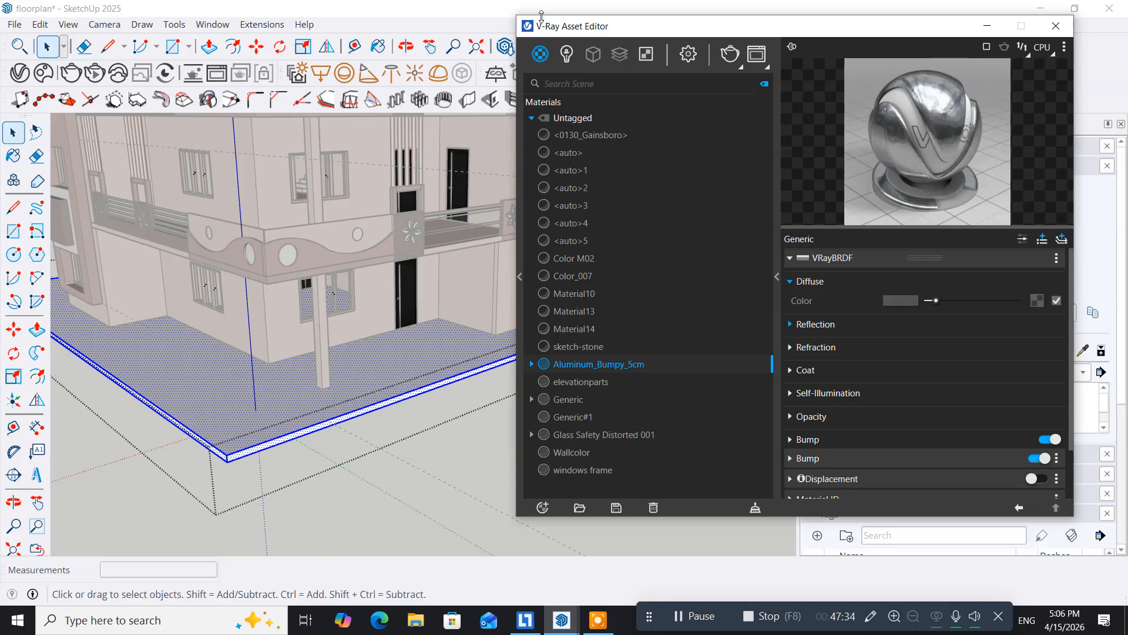
mouse_move(552, 28)
mouse_down()
mouse_move(439, 113)
mouse_move(338, 36)
mouse_move(367, 36)
mouse_up()
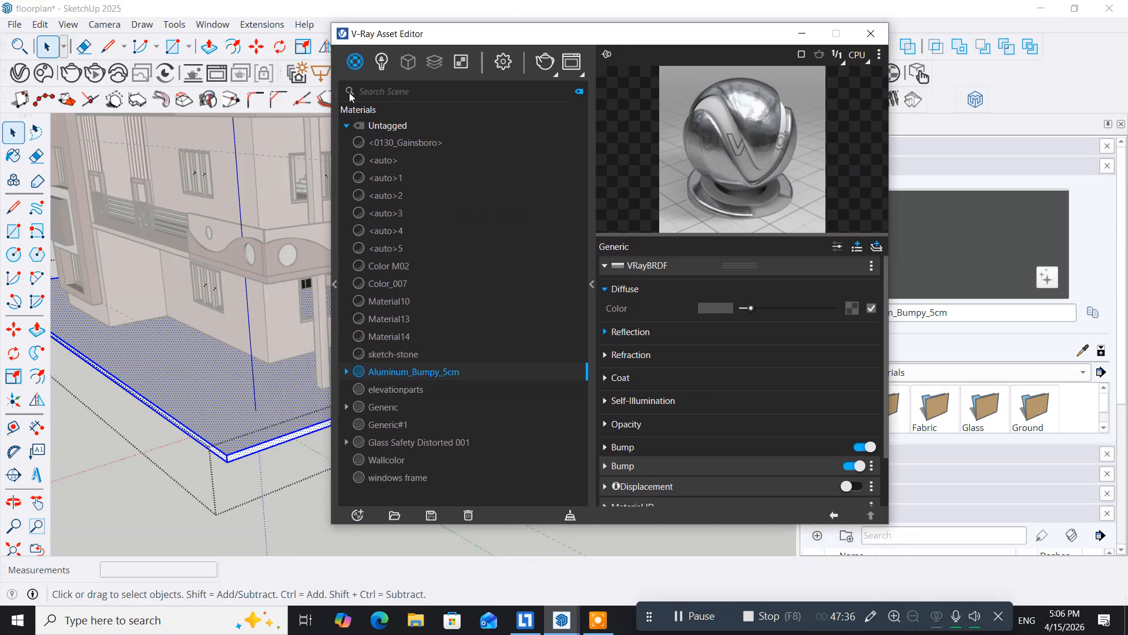
click(336, 285)
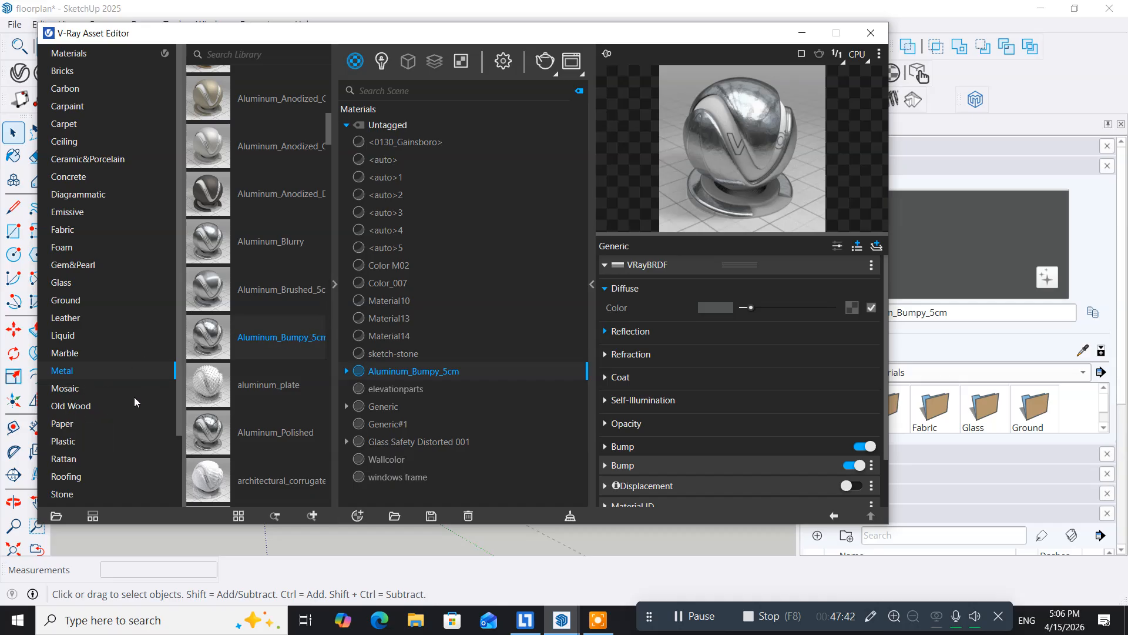
scroll(73, 408, down, 2)
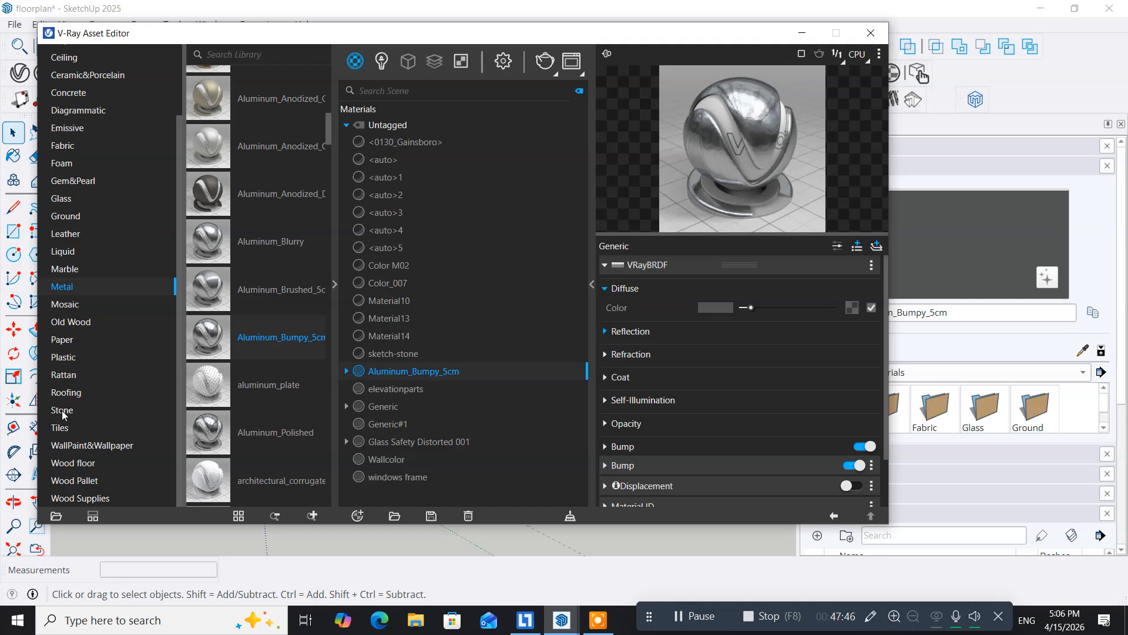
click(63, 411)
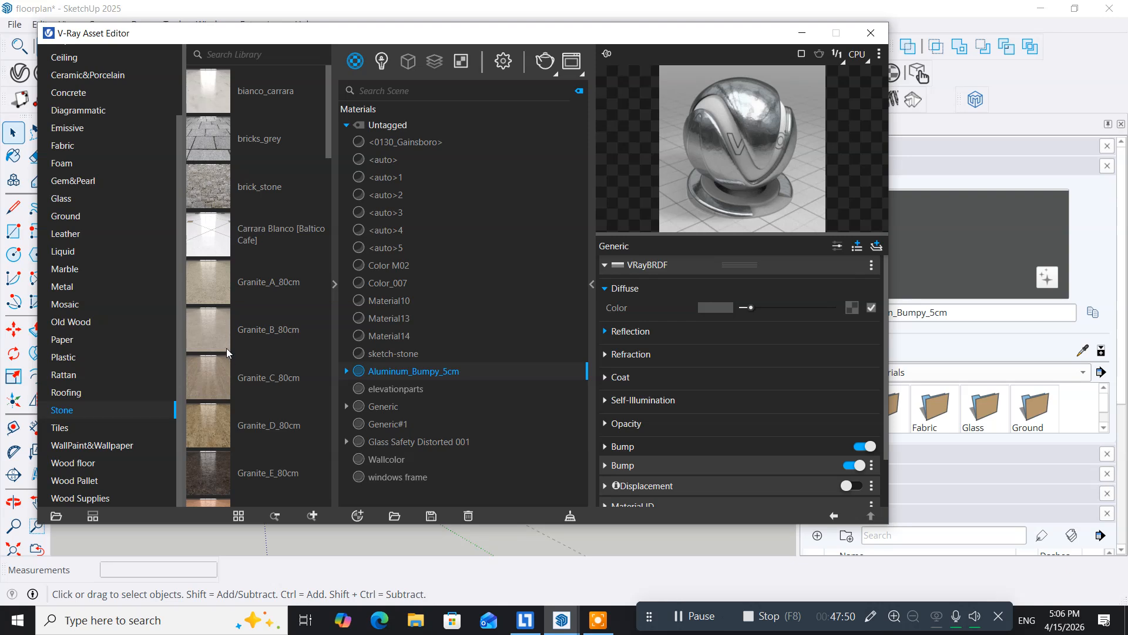
right_click(255, 136)
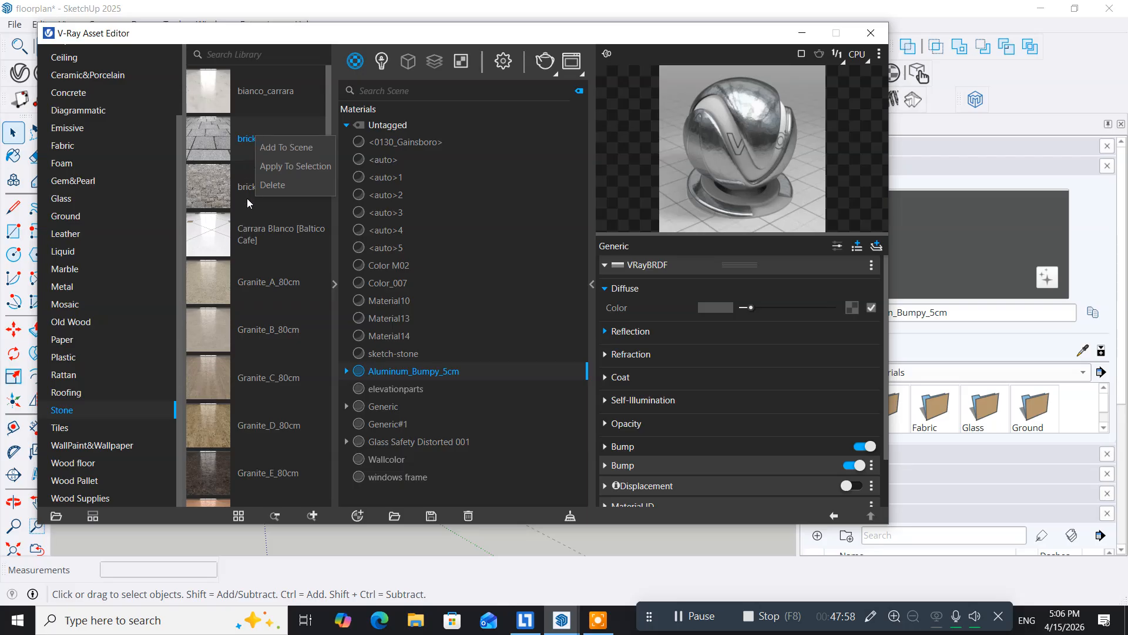
click(249, 437)
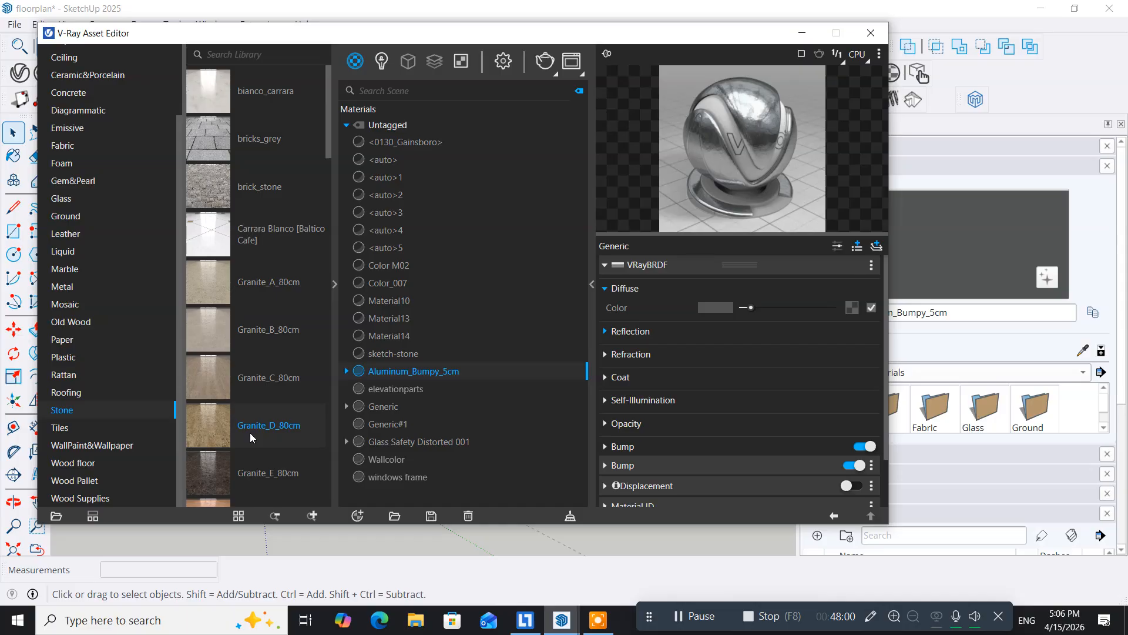
right_click(249, 433)
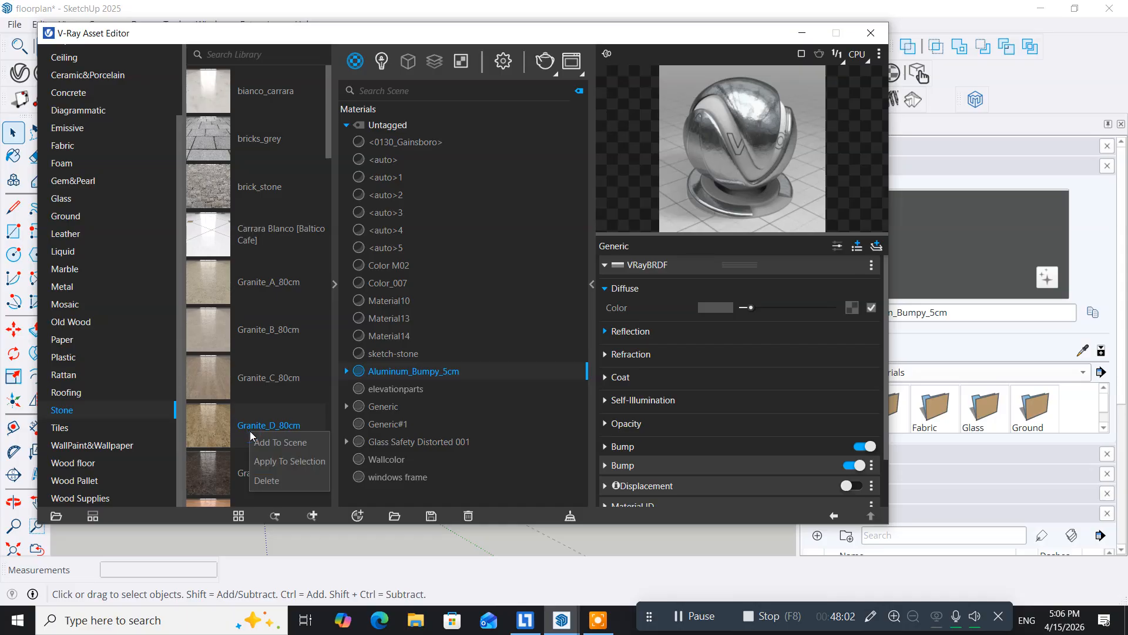
click(265, 443)
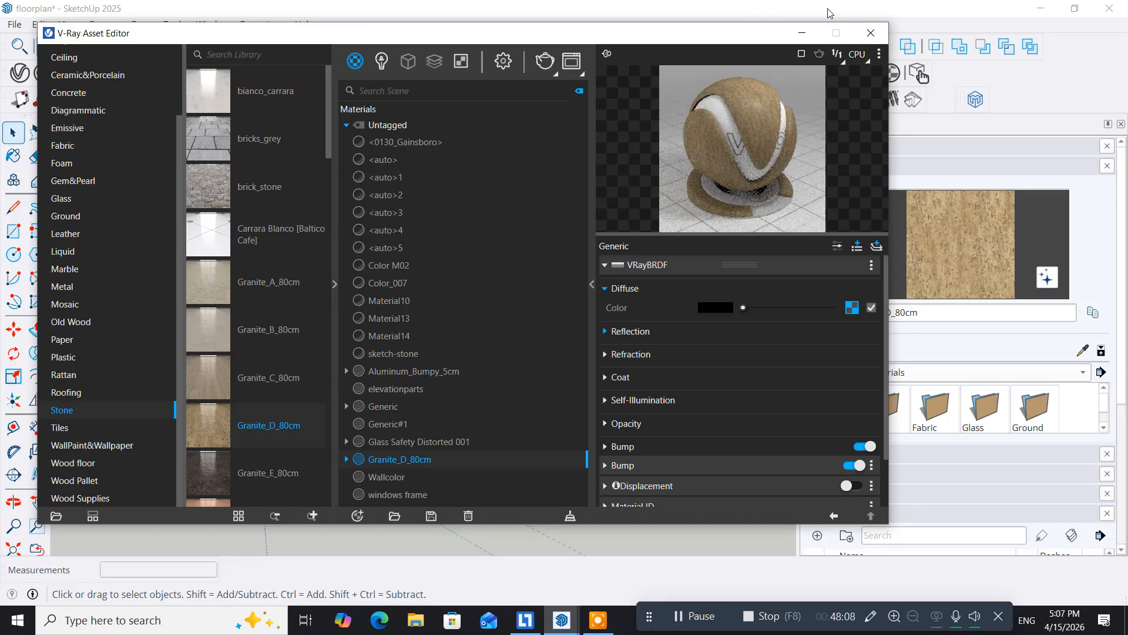
click(870, 33)
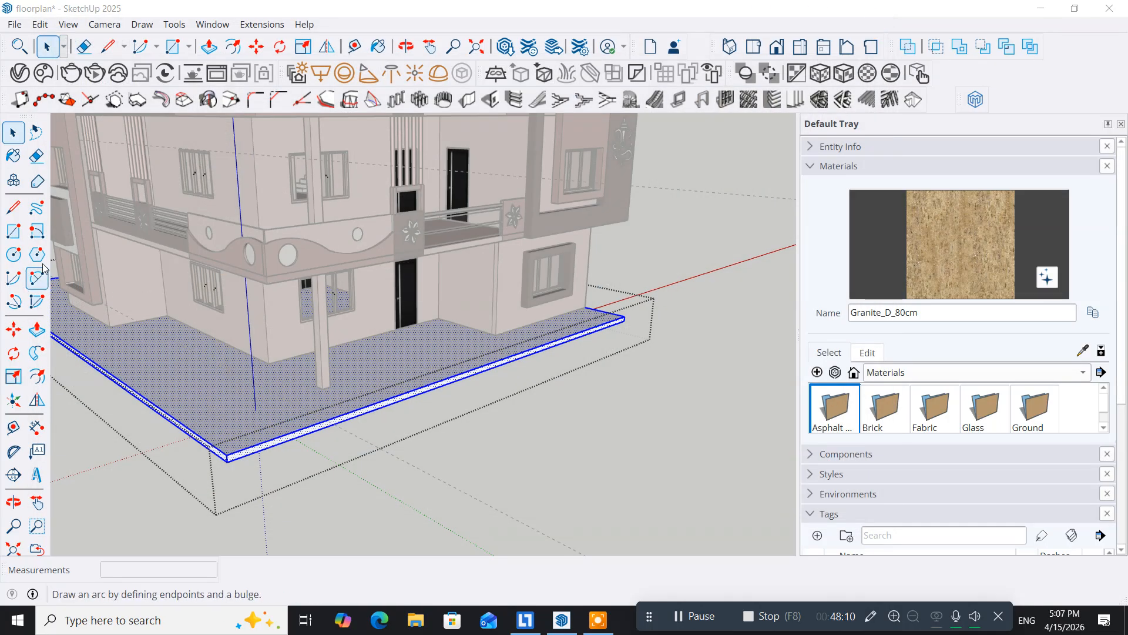
Paint the selected ground slab faces with Granite_D_80cm, and leave the slab group
click(13, 155)
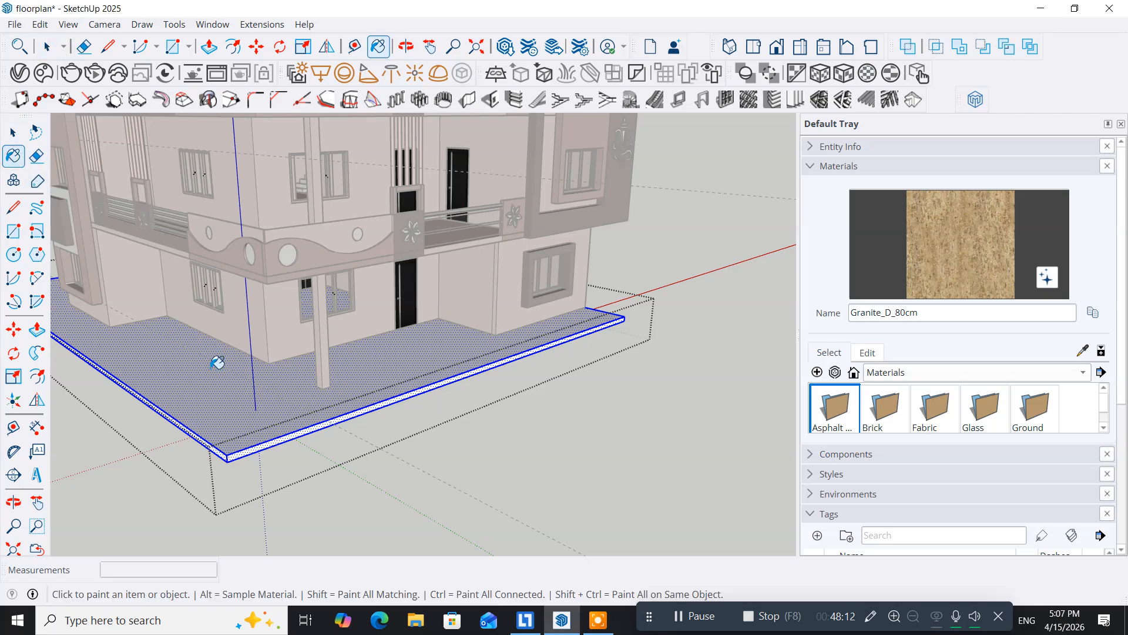
click(225, 379)
mouse_move(224, 383)
middle_down()
mouse_move(212, 445)
mouse_move(307, 391)
mouse_move(249, 327)
mouse_move(284, 332)
middle_up()
scroll(313, 383, up, 3)
click(13, 132)
click(72, 156)
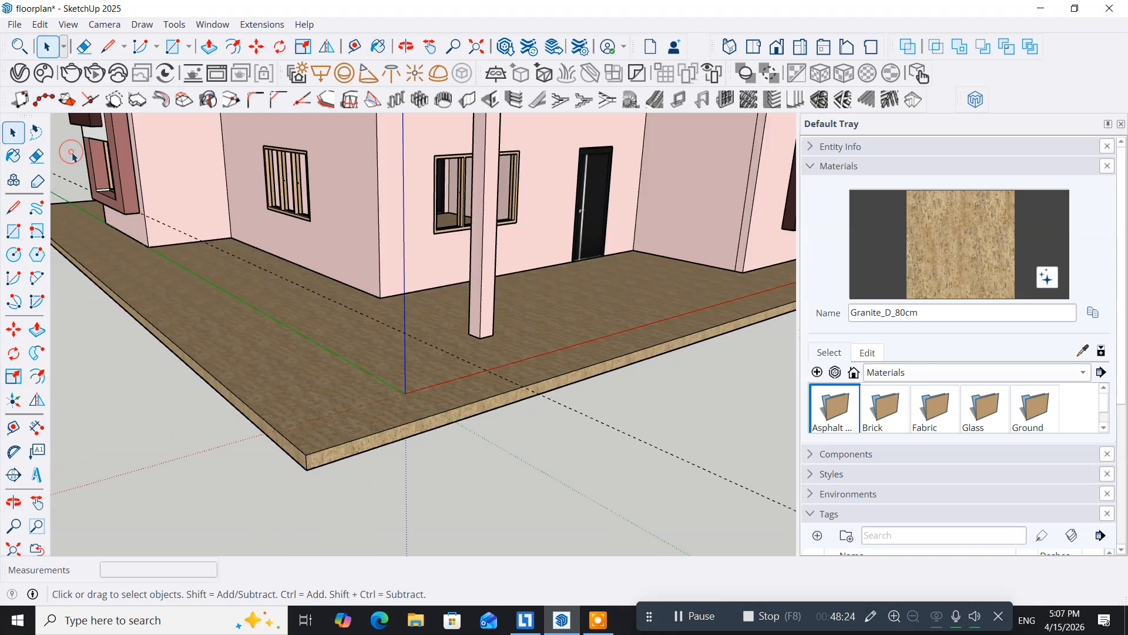
scroll(311, 333, down, 3)
middle_drag(311, 335, 305, 398)
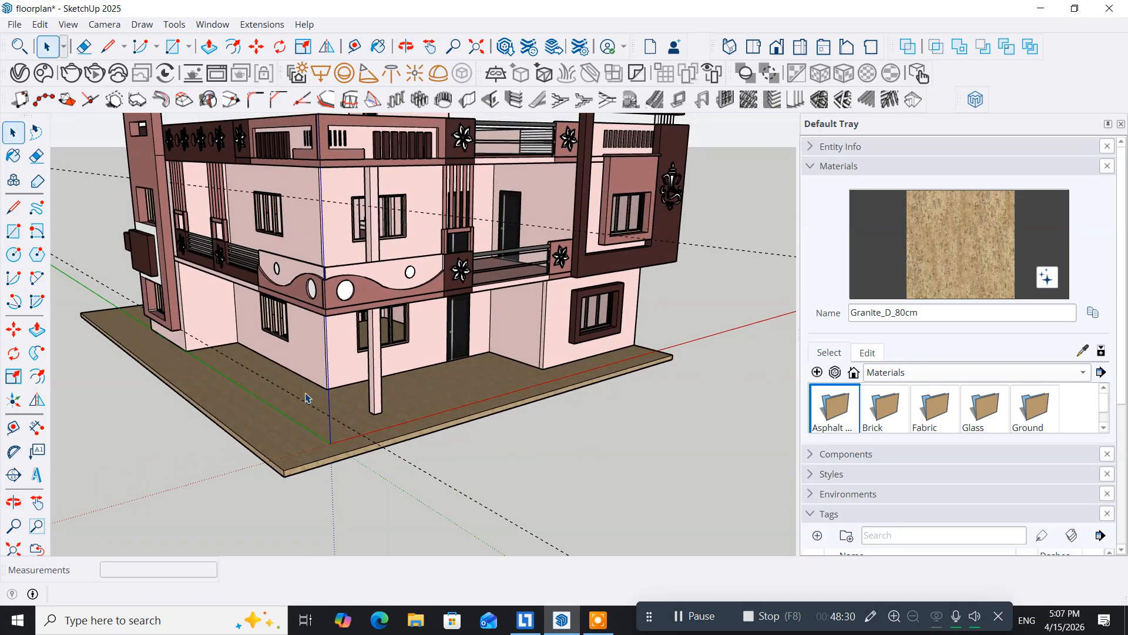
Add the Marble_C_150cm material from the V-Ray library's Stone category to the scene, and close the V-Ray Asset Editor
click(19, 75)
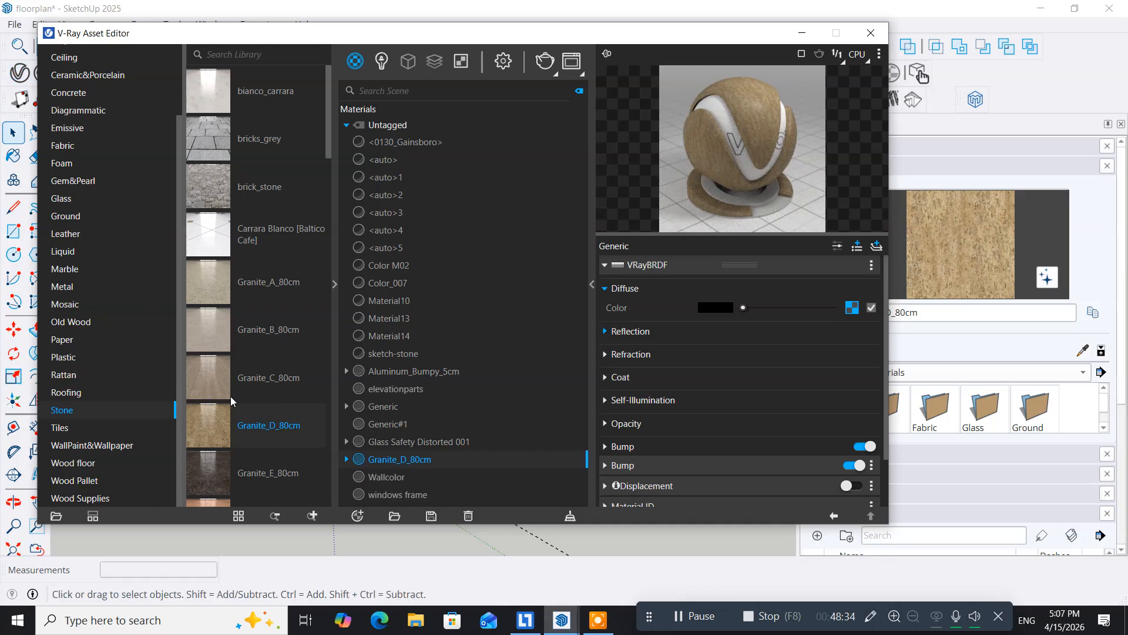
scroll(230, 396, down, 6)
scroll(230, 396, down, 5)
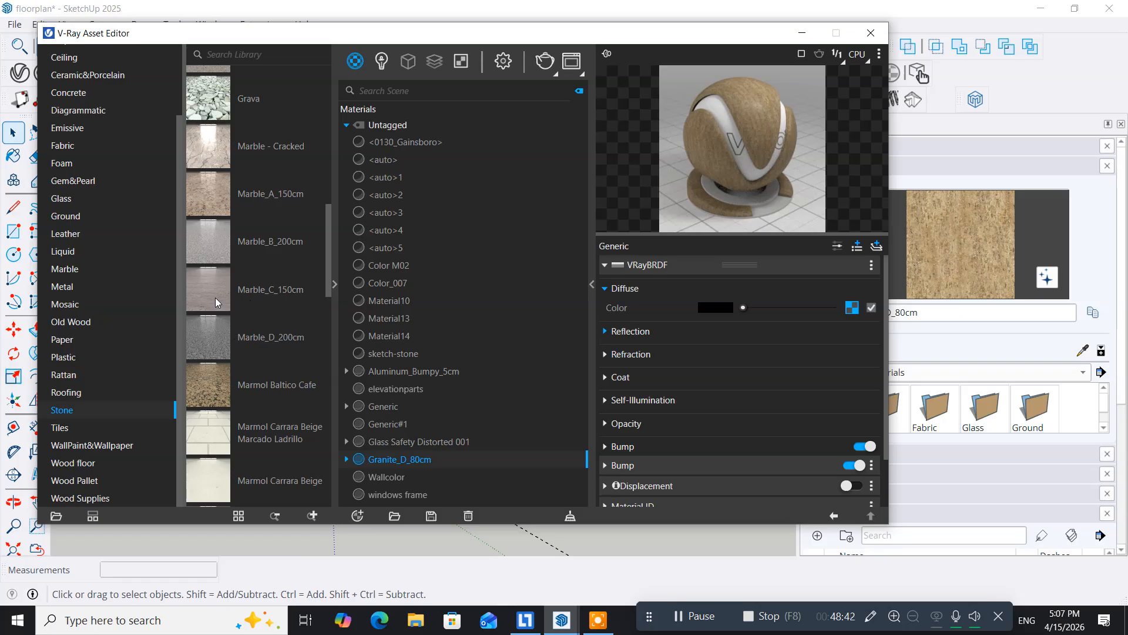
click(240, 286)
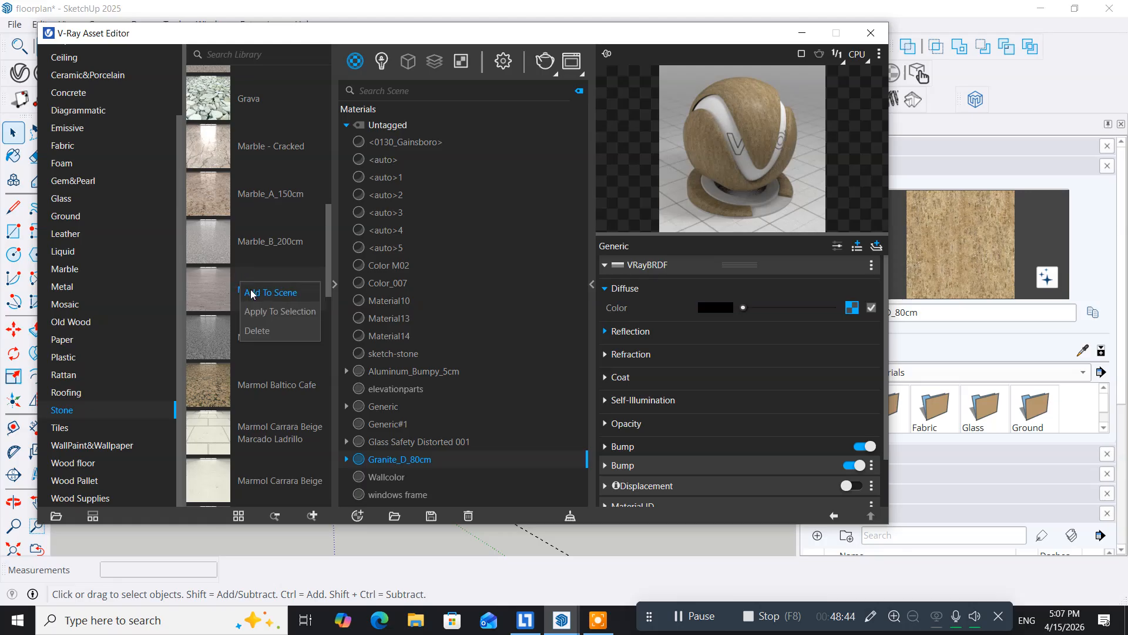
click(250, 294)
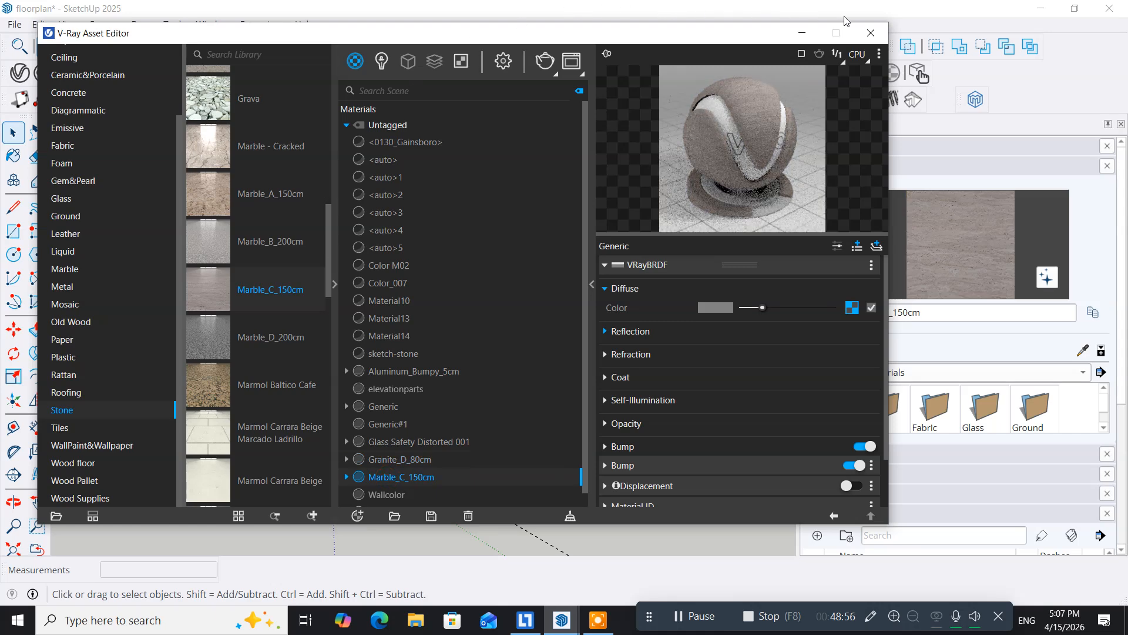
click(879, 32)
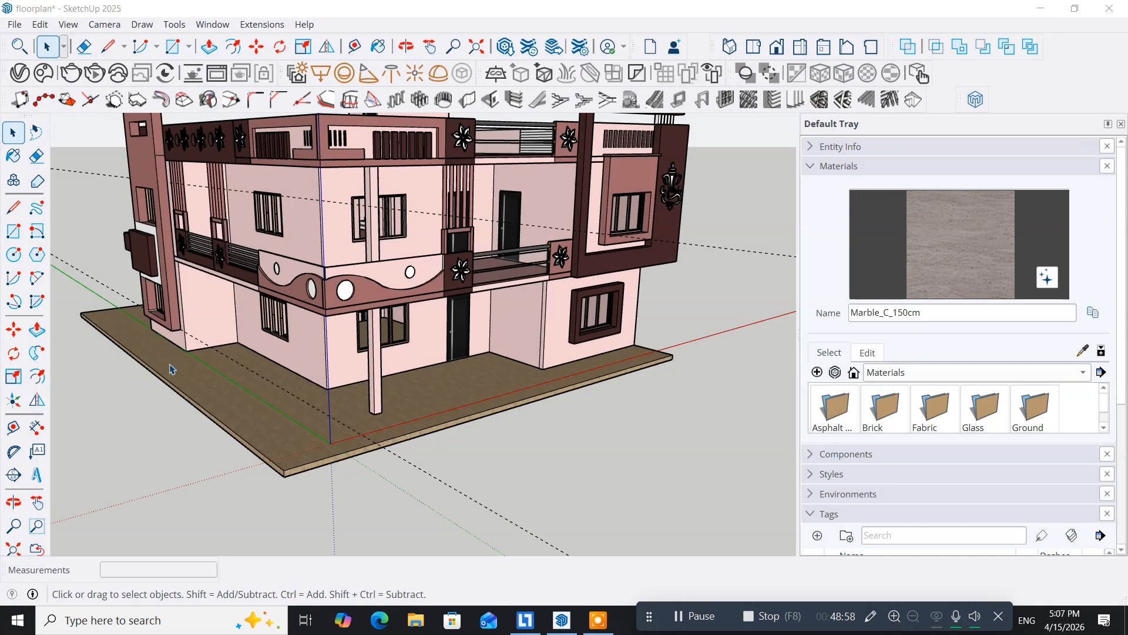
Paint only the top face of the ground slab with Marble_C_150cm inside its group, and leave the group
click(12, 155)
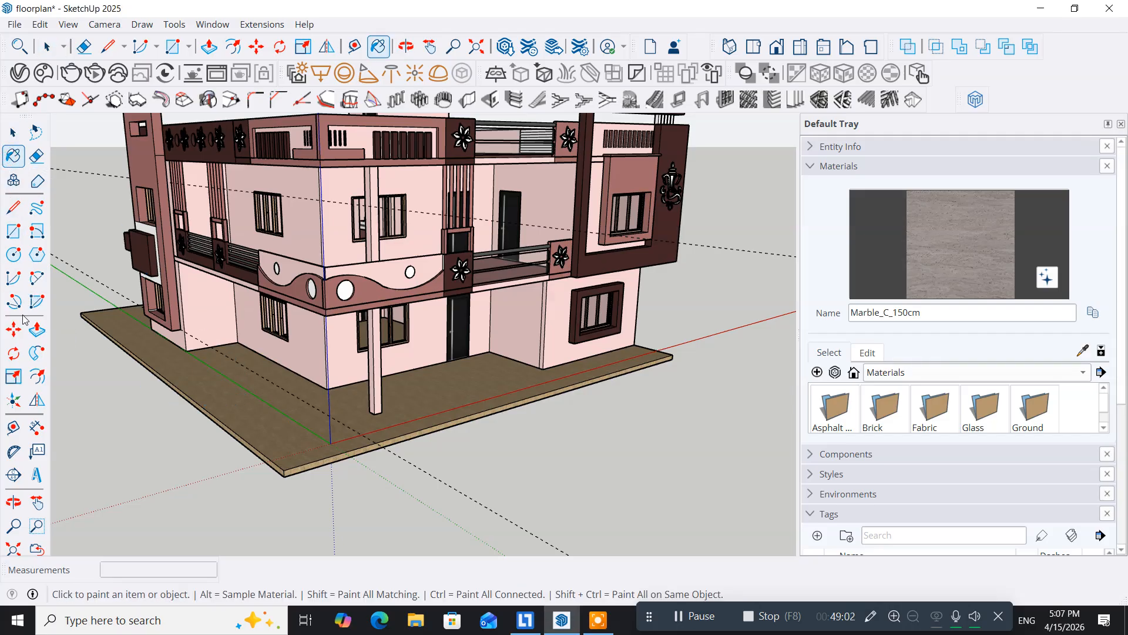
click(13, 132)
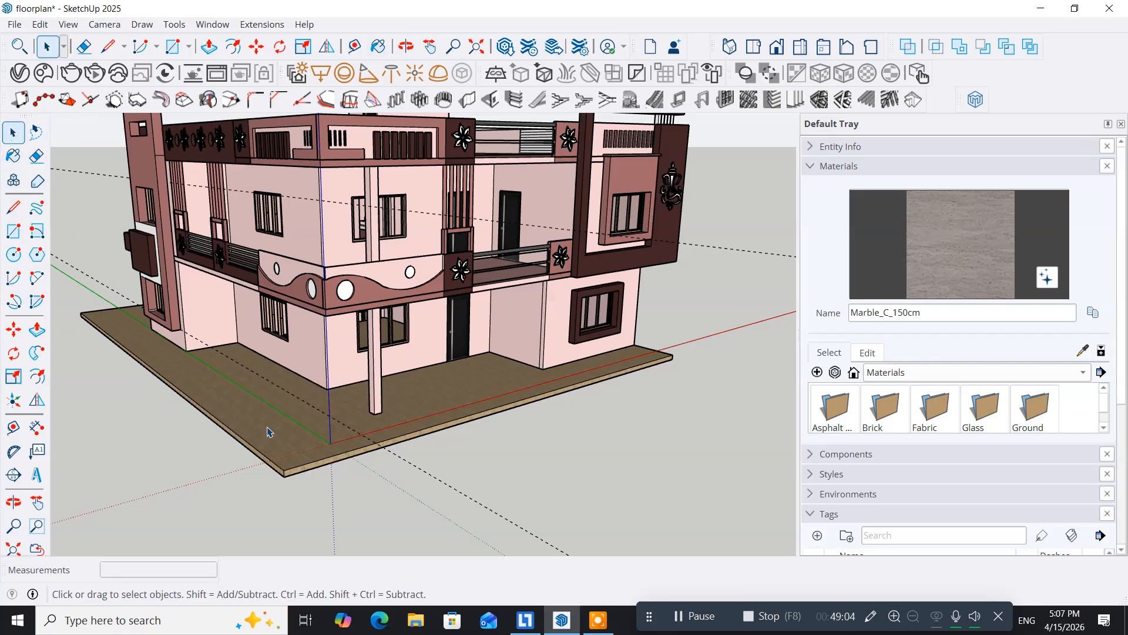
click(267, 431)
click(267, 428)
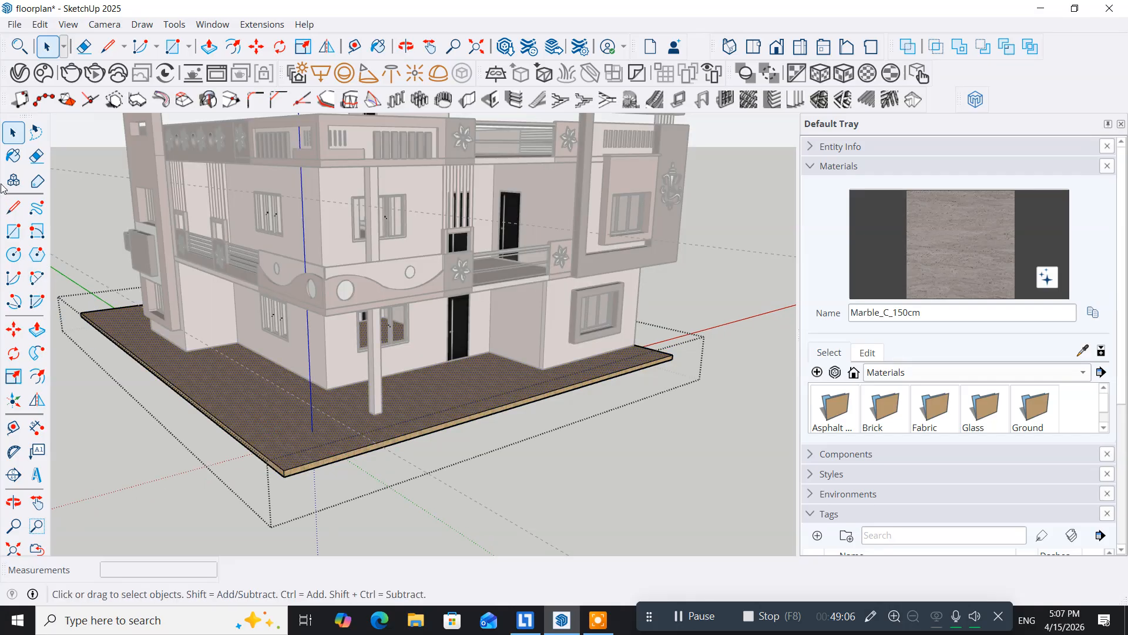
click(15, 155)
click(270, 411)
middle_drag(265, 422, 240, 416)
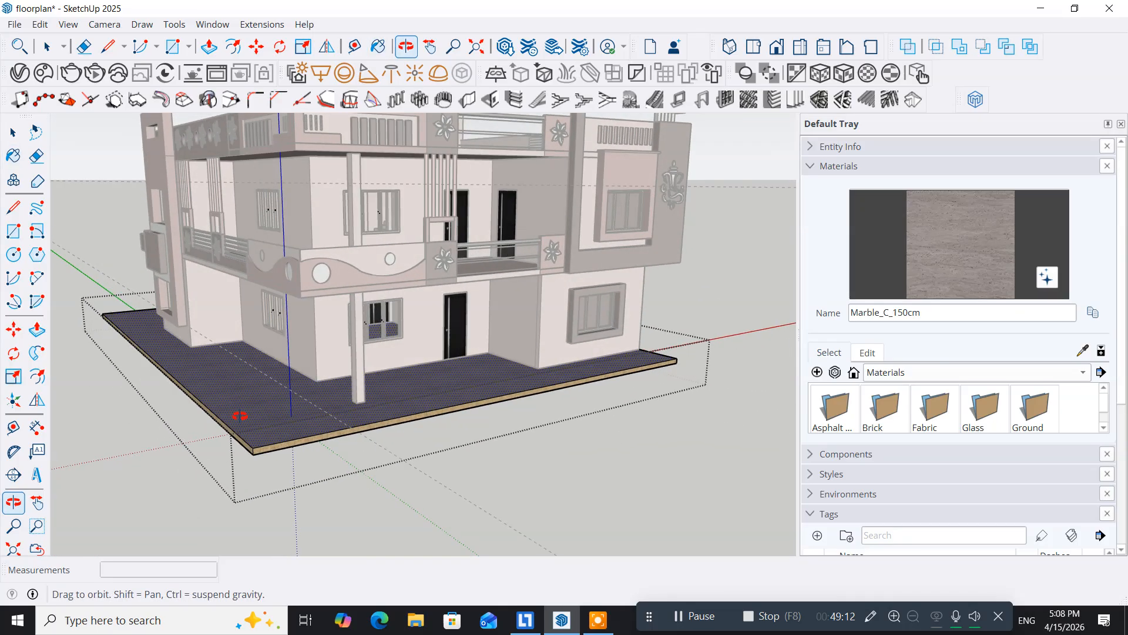
click(13, 134)
click(85, 416)
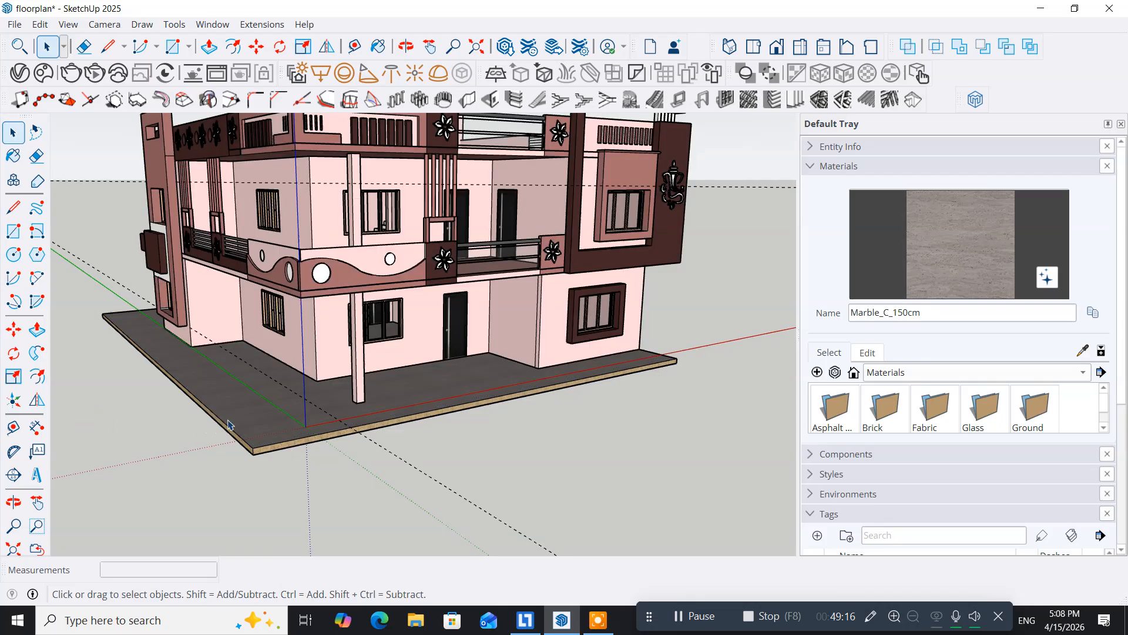
Position the camera on the ground in front of the house with a 5' 6" height offset, and pull back to frame the whole building
middle_drag(252, 410, 267, 442)
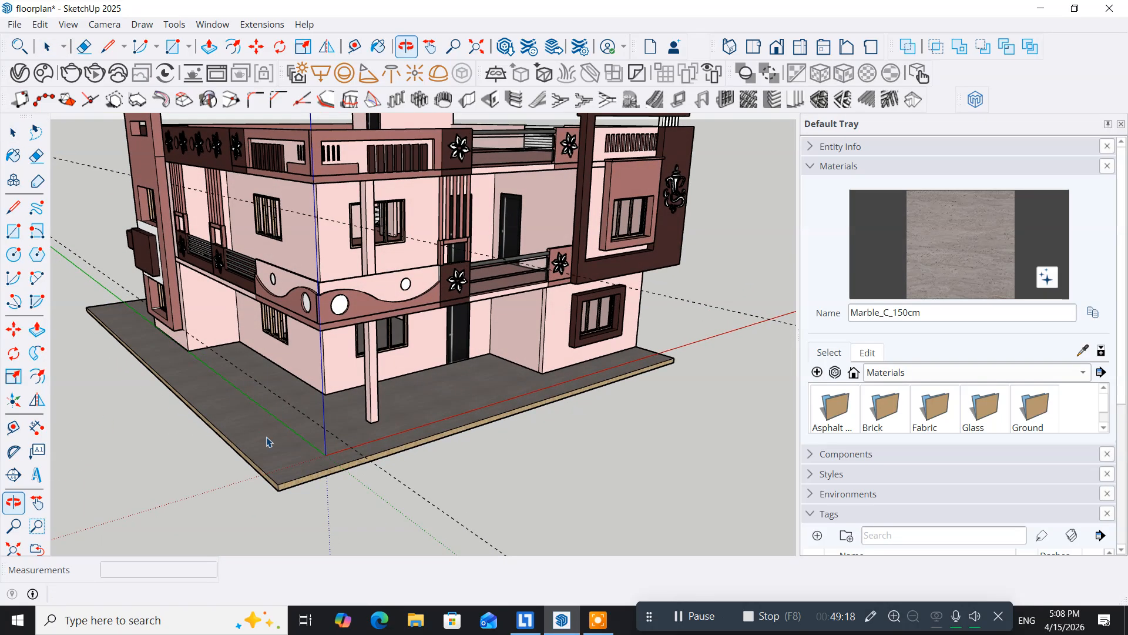
scroll(320, 405, down, 3)
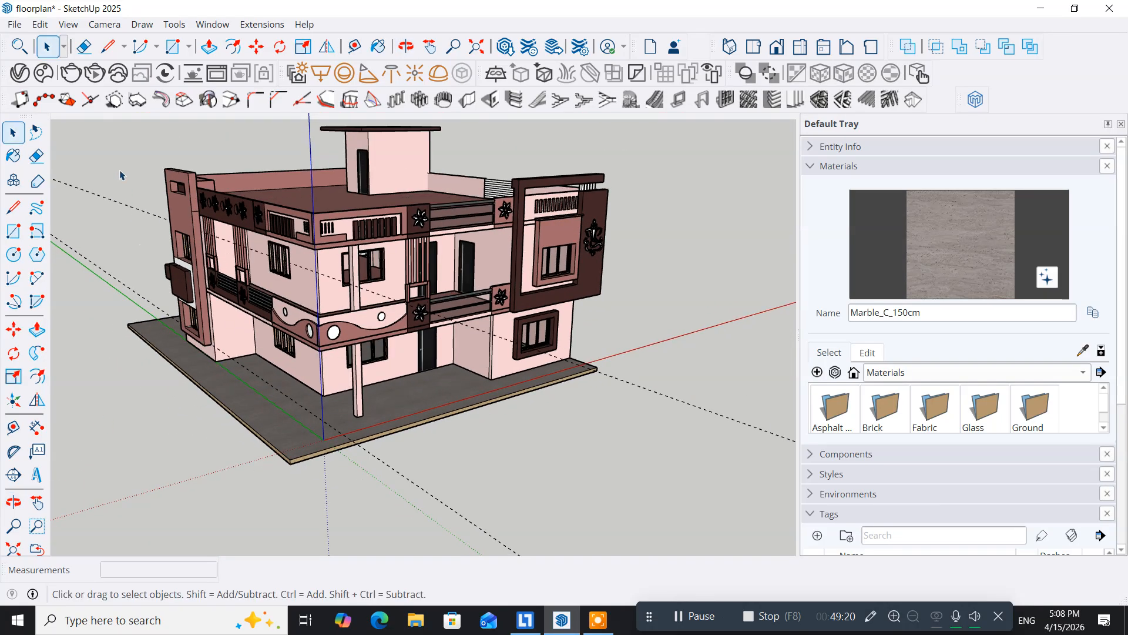
scroll(261, 388, down, 2)
middle_drag(297, 470, 197, 342)
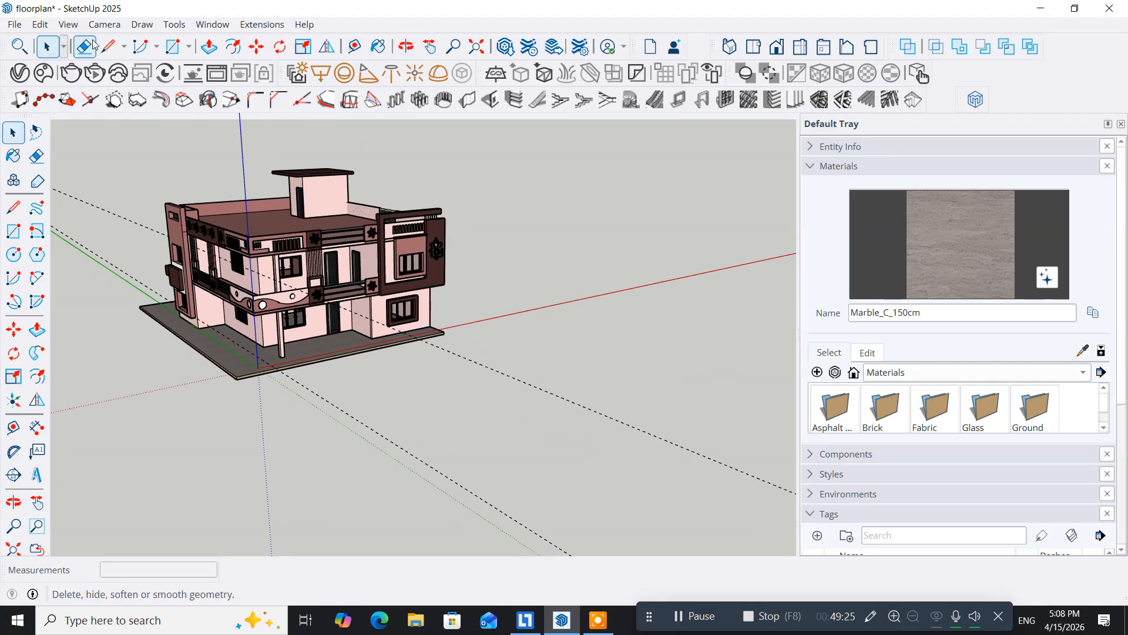
click(70, 25)
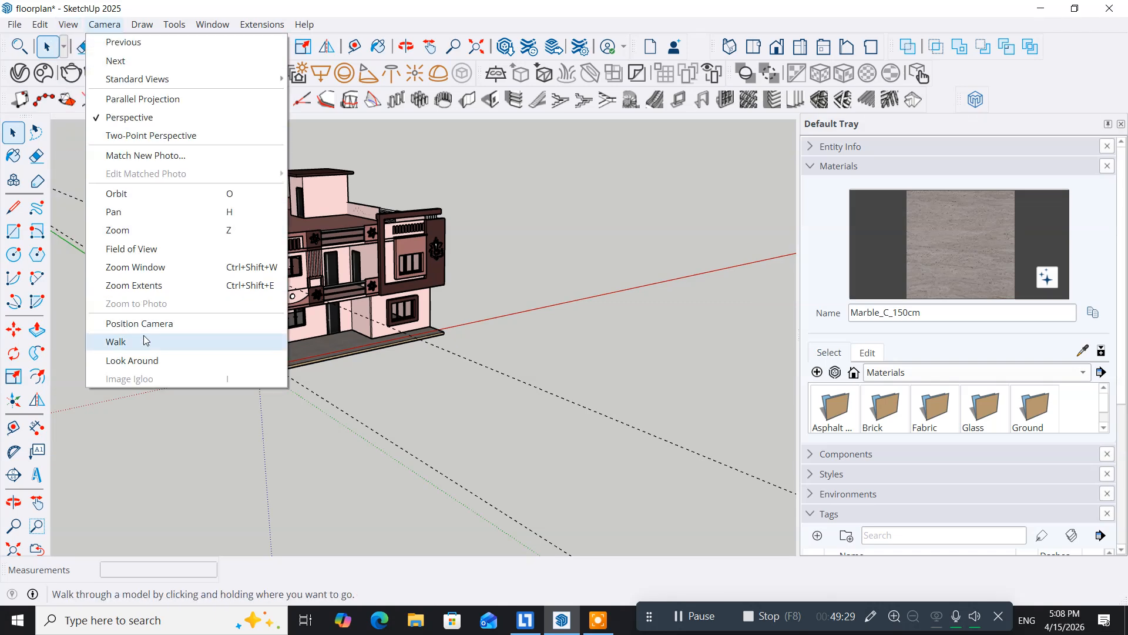
click(153, 324)
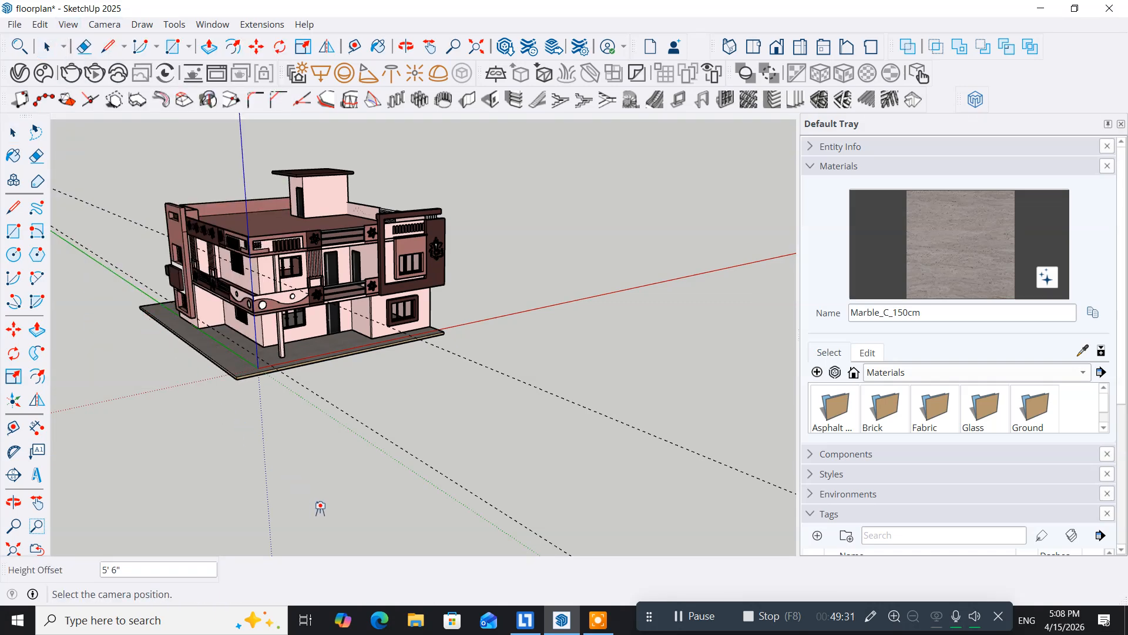
click(319, 506)
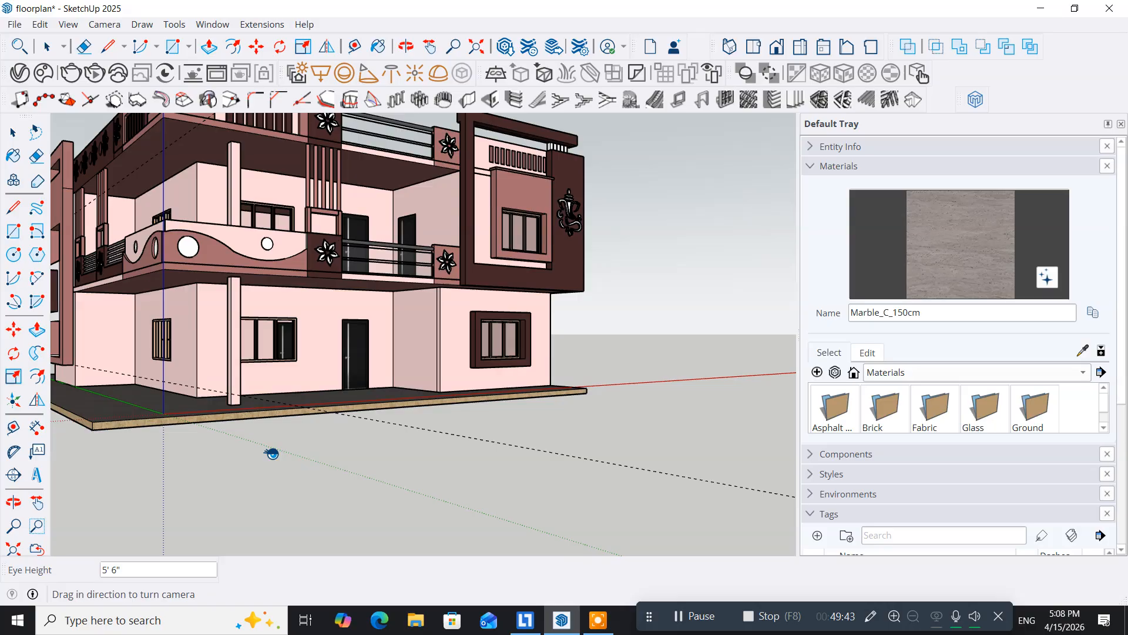
scroll(272, 453, down, 6)
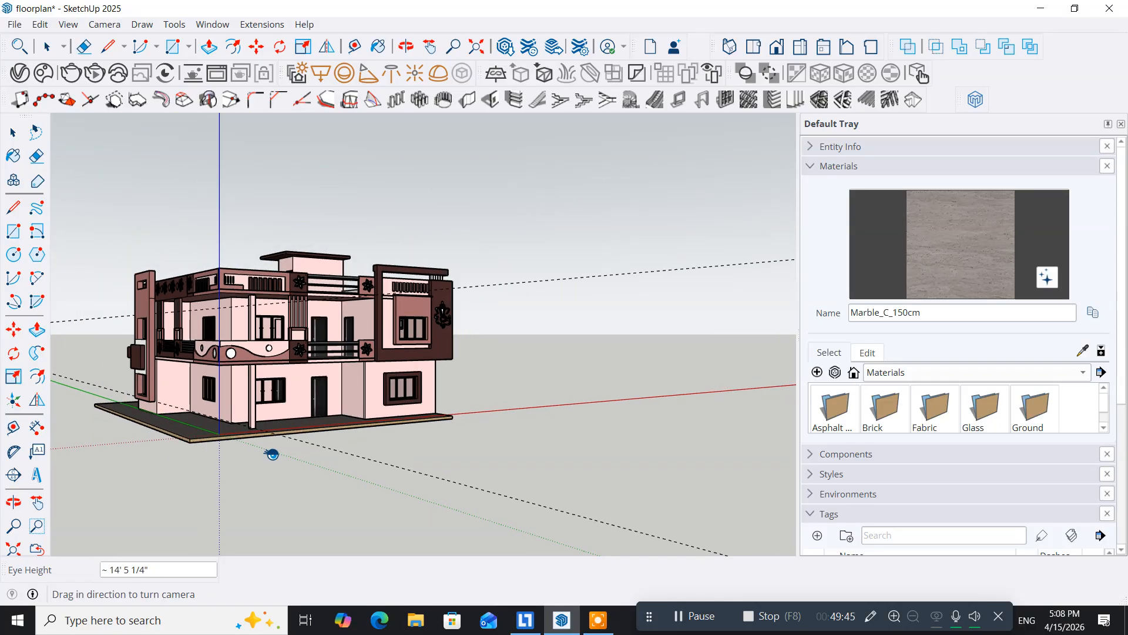
Reposition the camera on the ground farther in front of the house with a 5' 6" height offset, and turn the view to frame the whole building
middle_drag(265, 474, 252, 375)
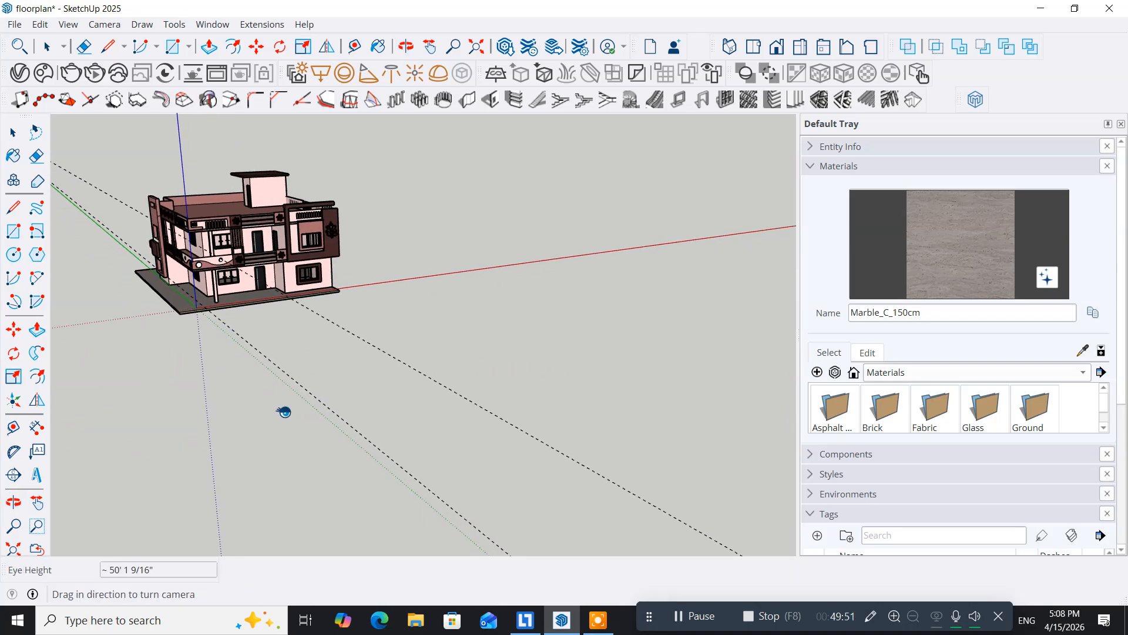
click(66, 25)
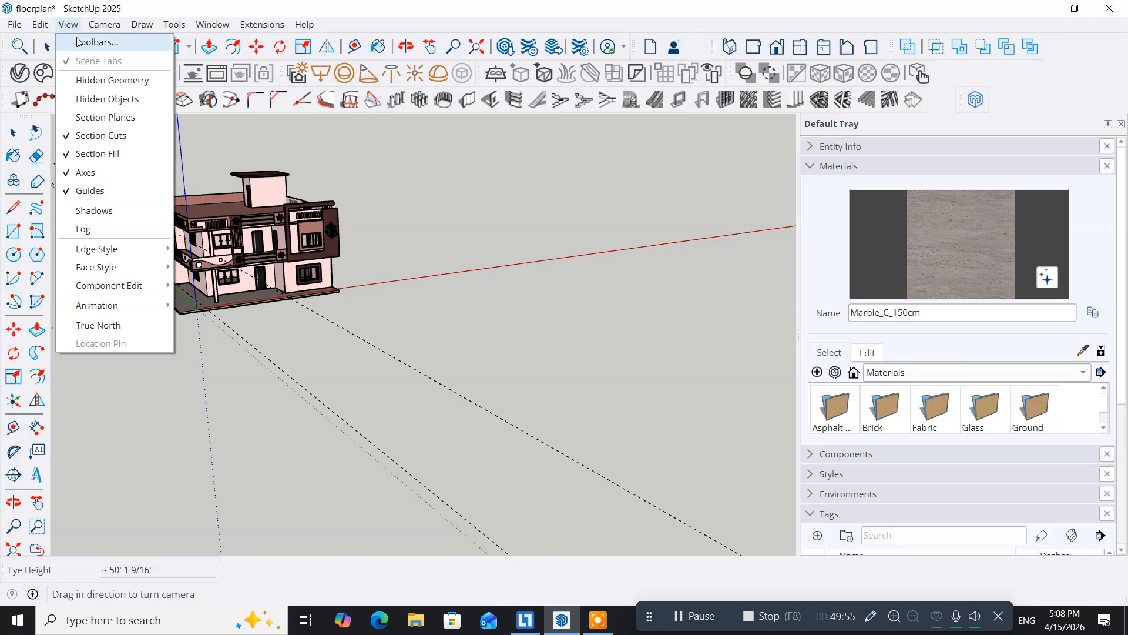
mouse_move(107, 28)
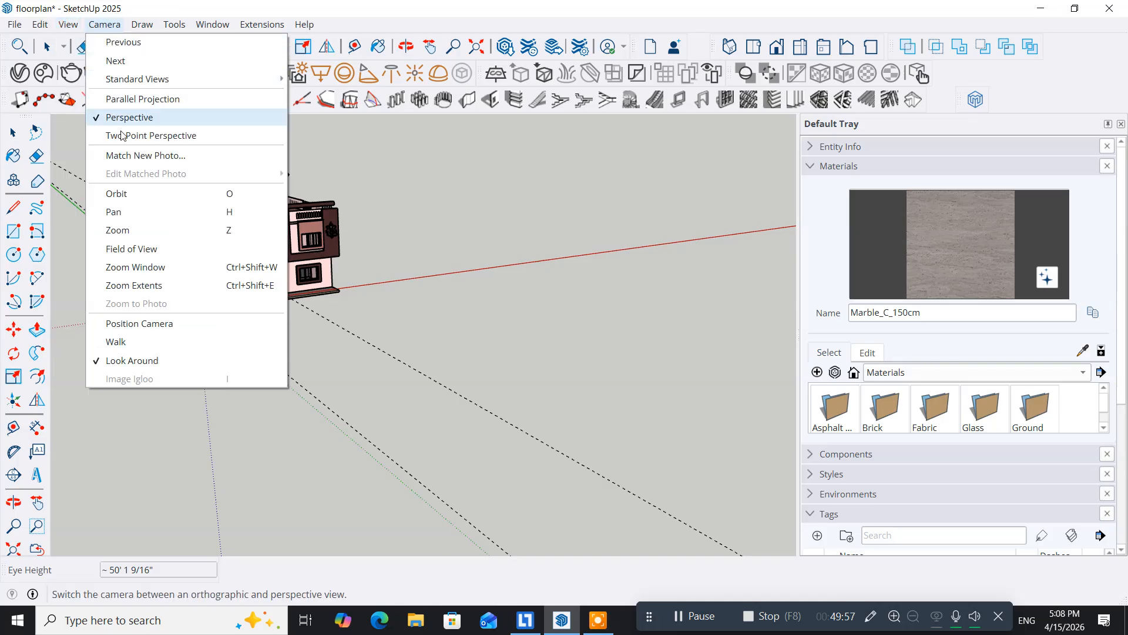
click(155, 323)
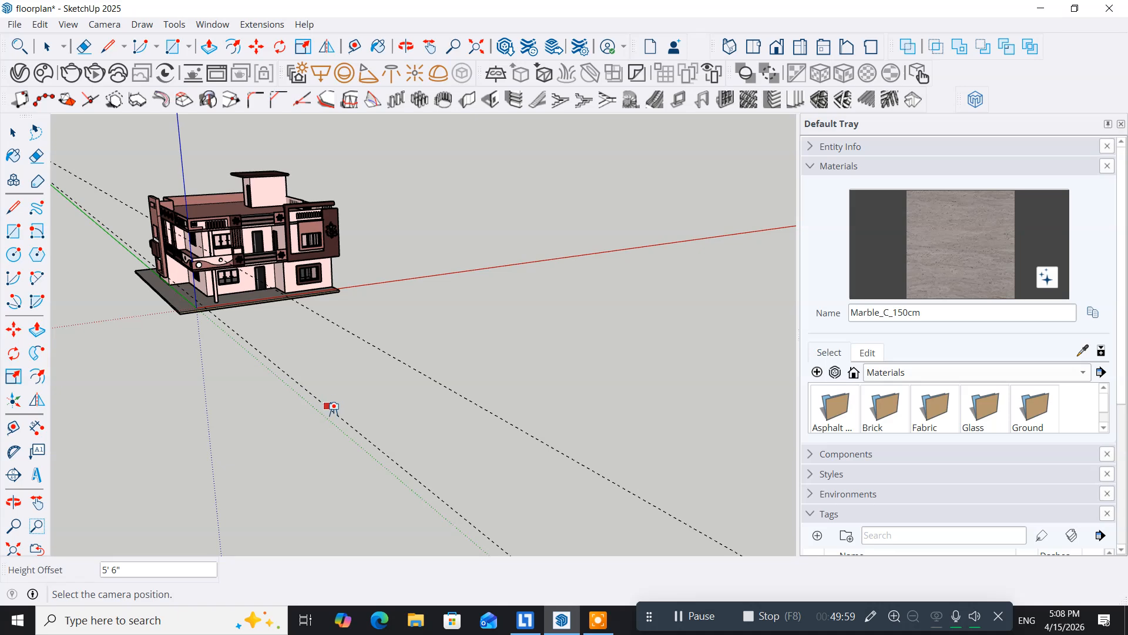
click(332, 506)
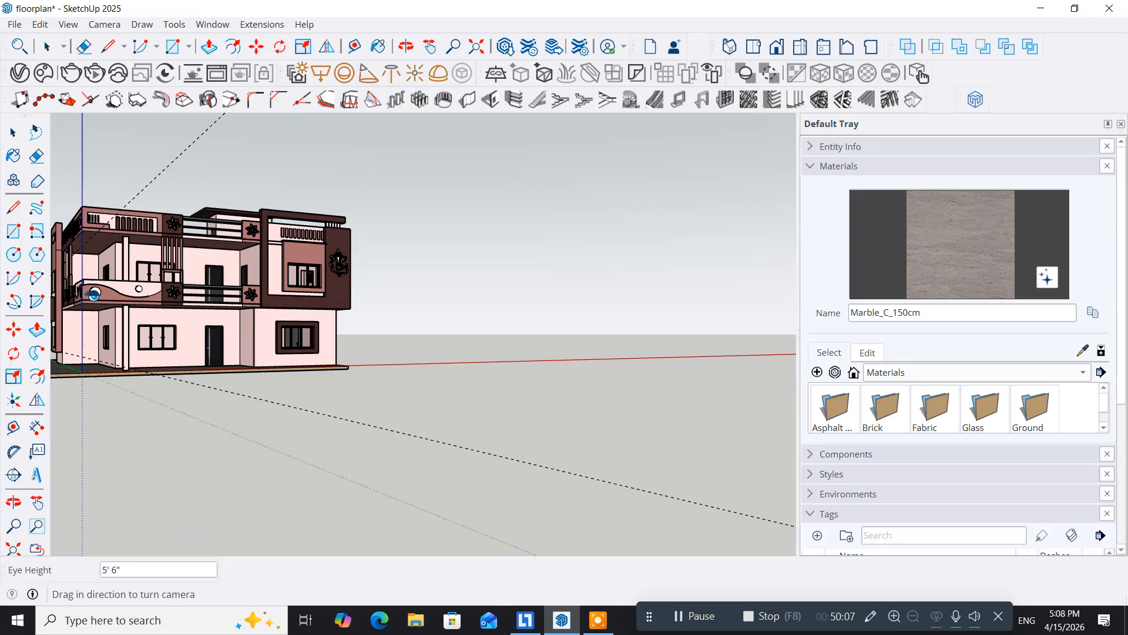
middle_drag(123, 418, 501, 443)
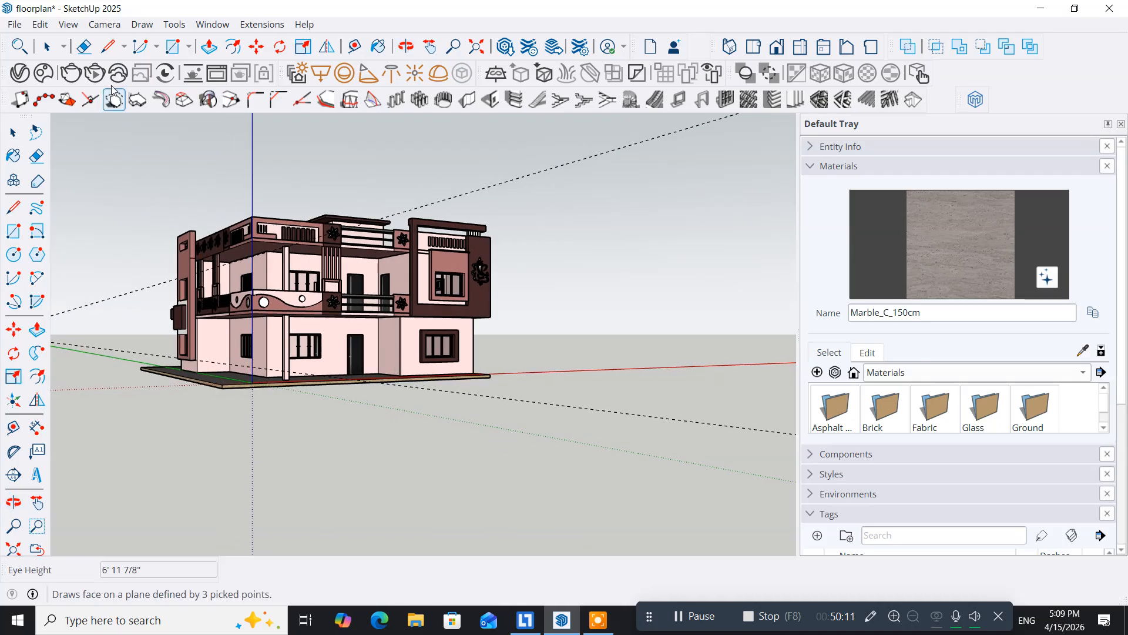
Switch the camera to two-point perspective and bring the house closer so it fills more of the view
click(94, 24)
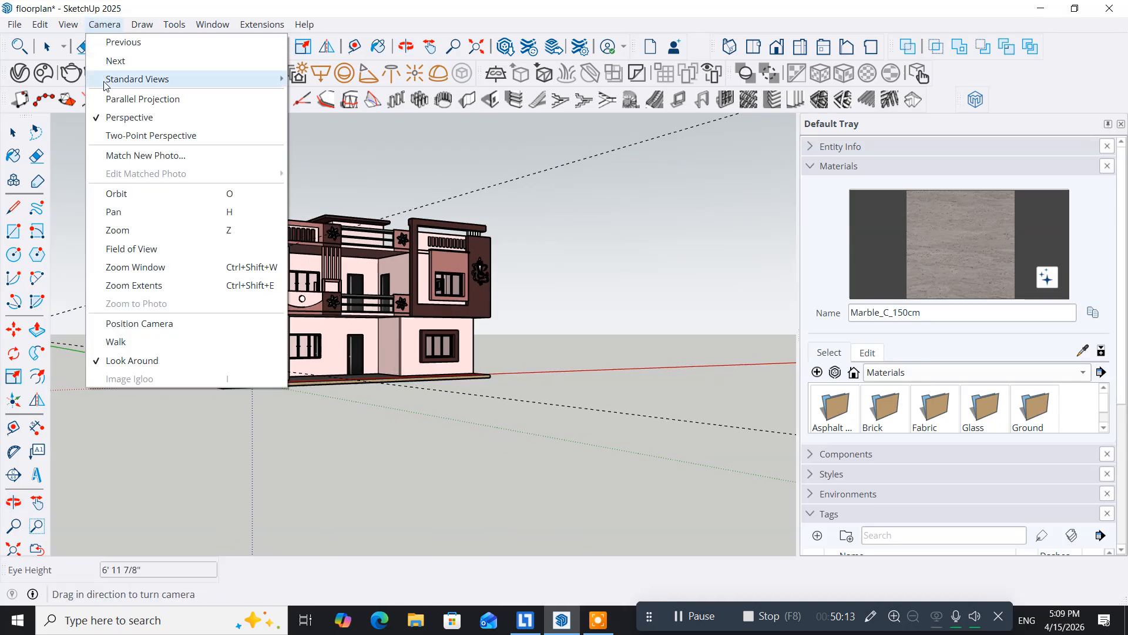
click(120, 136)
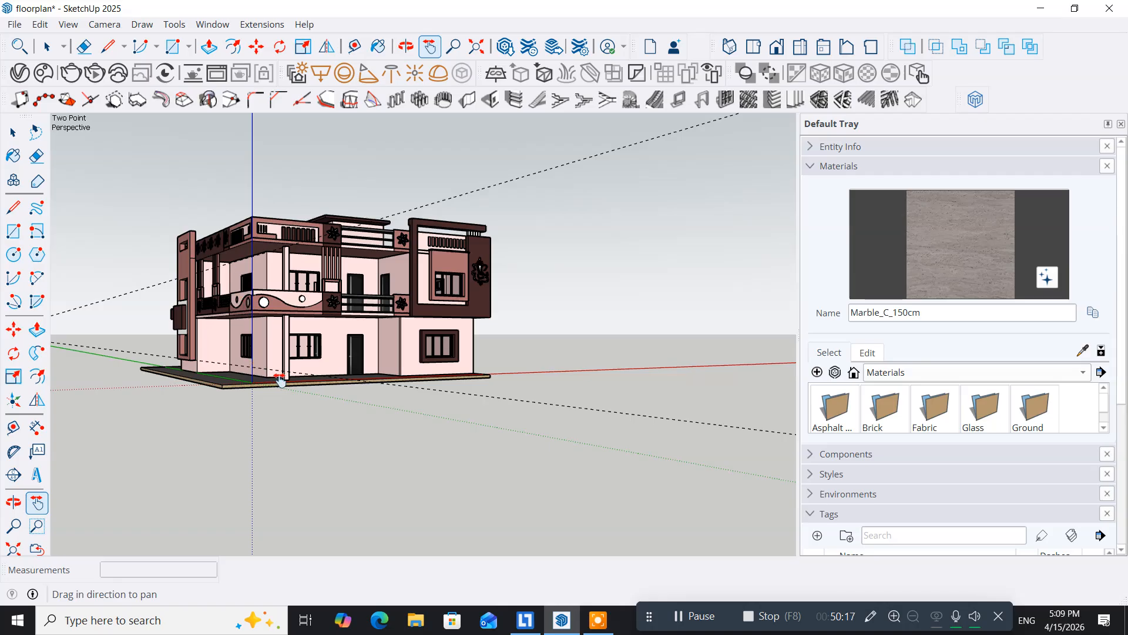
scroll(328, 352, up, 5)
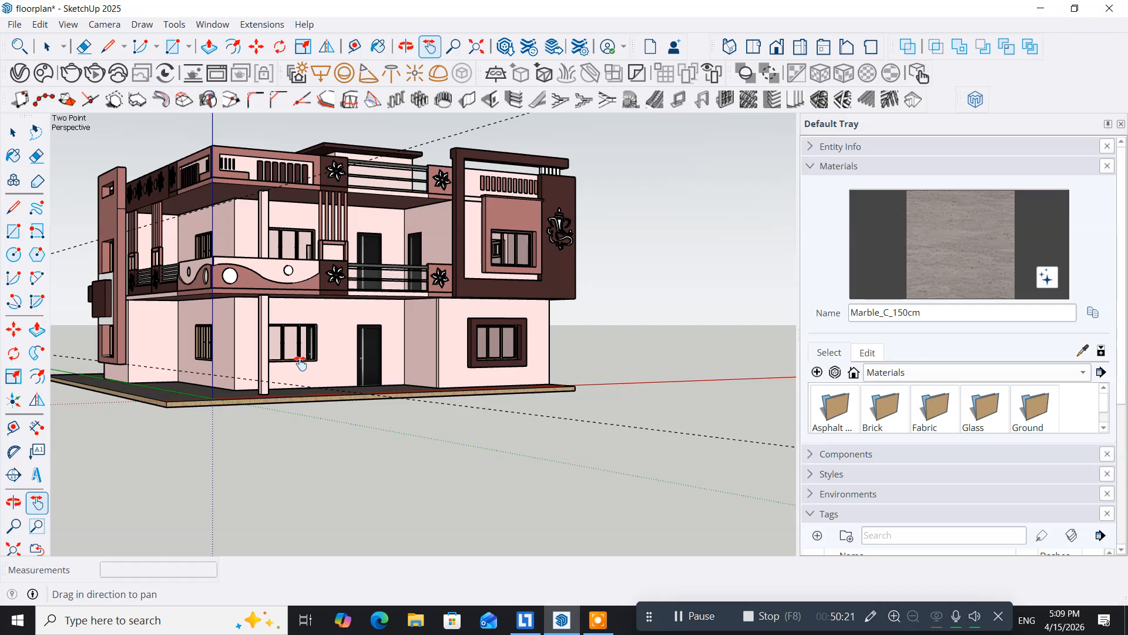
shift+middle_drag(275, 368, 329, 406)
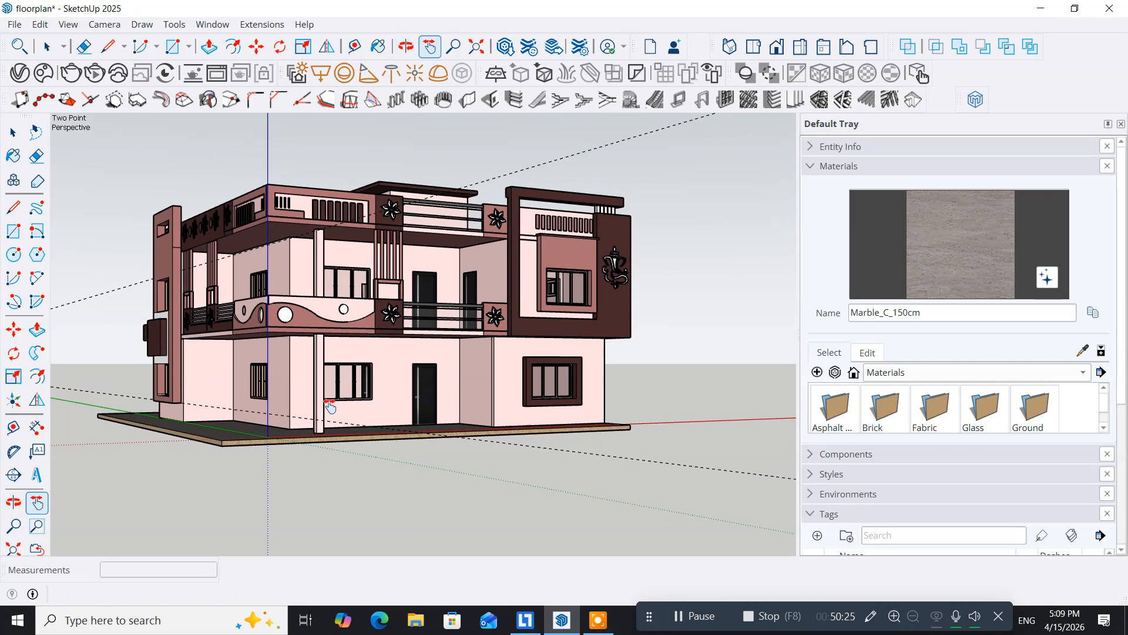
scroll(329, 406, up, 1)
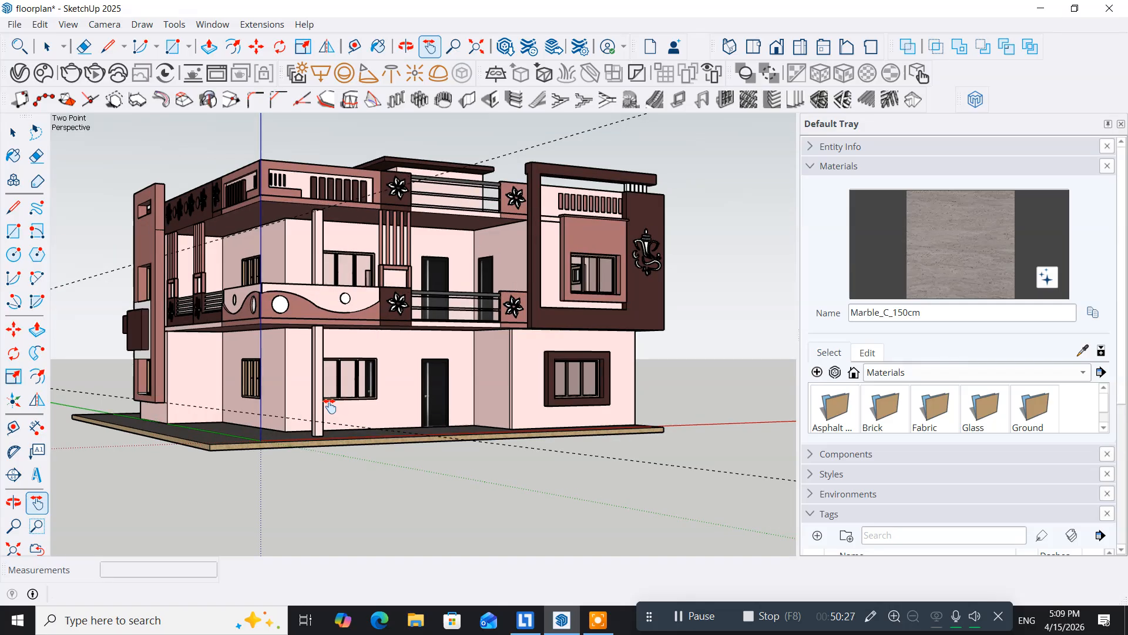
Raise the viewpoint slightly to show the ground slab's top, reapply two-point perspective, and centre the house in the view
middle_drag(330, 406, 326, 438)
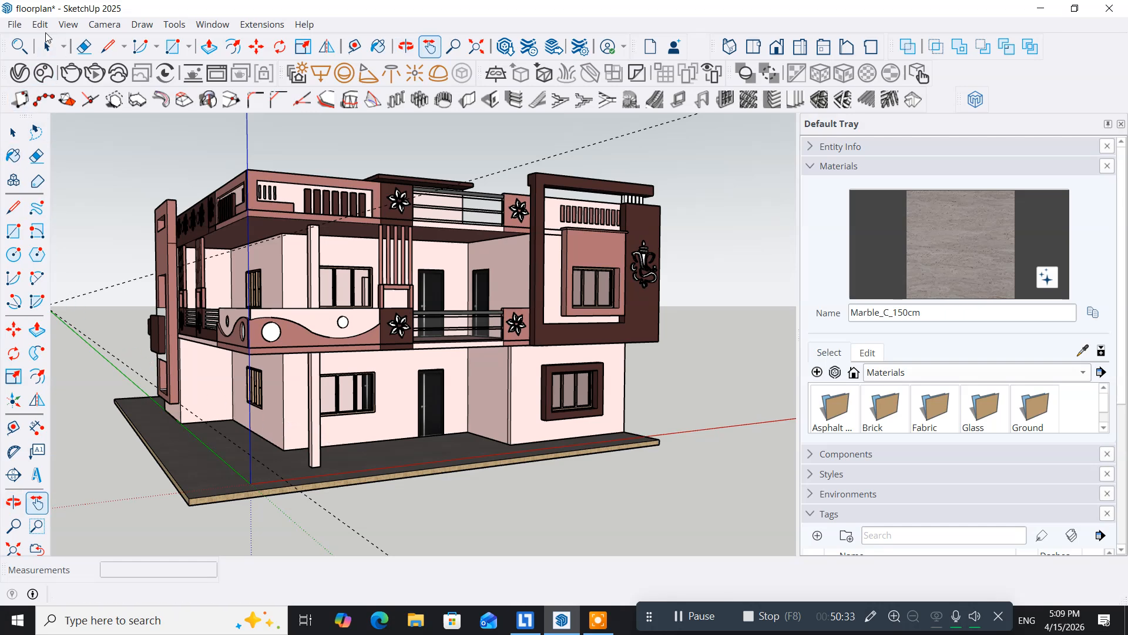
click(65, 25)
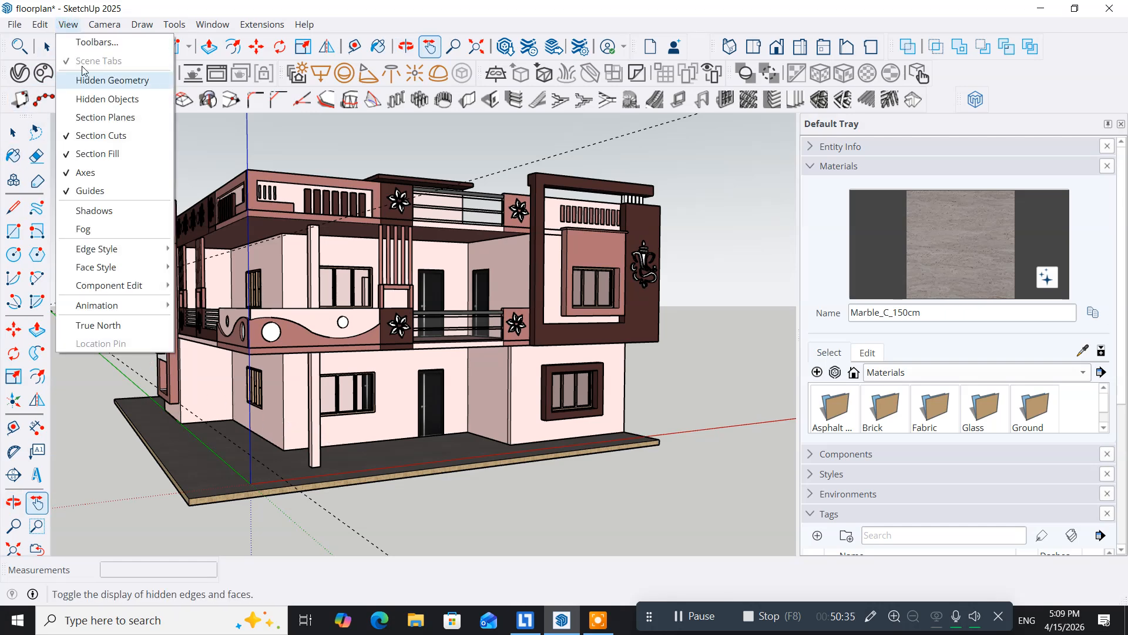
mouse_move(97, 29)
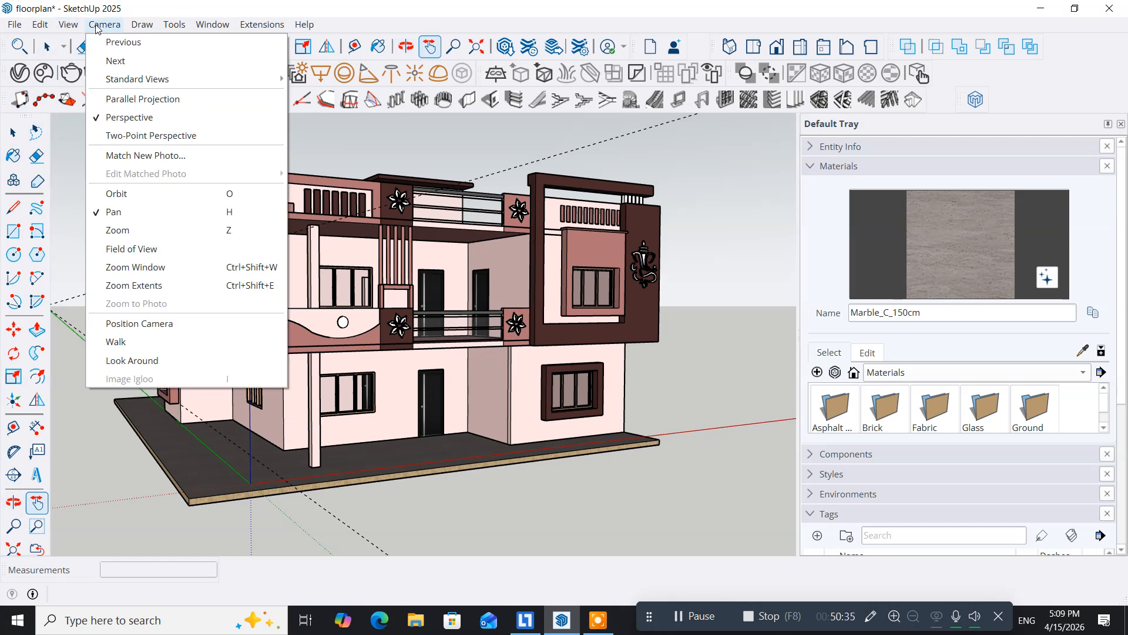
click(135, 135)
shift+middle_drag(242, 462, 253, 452)
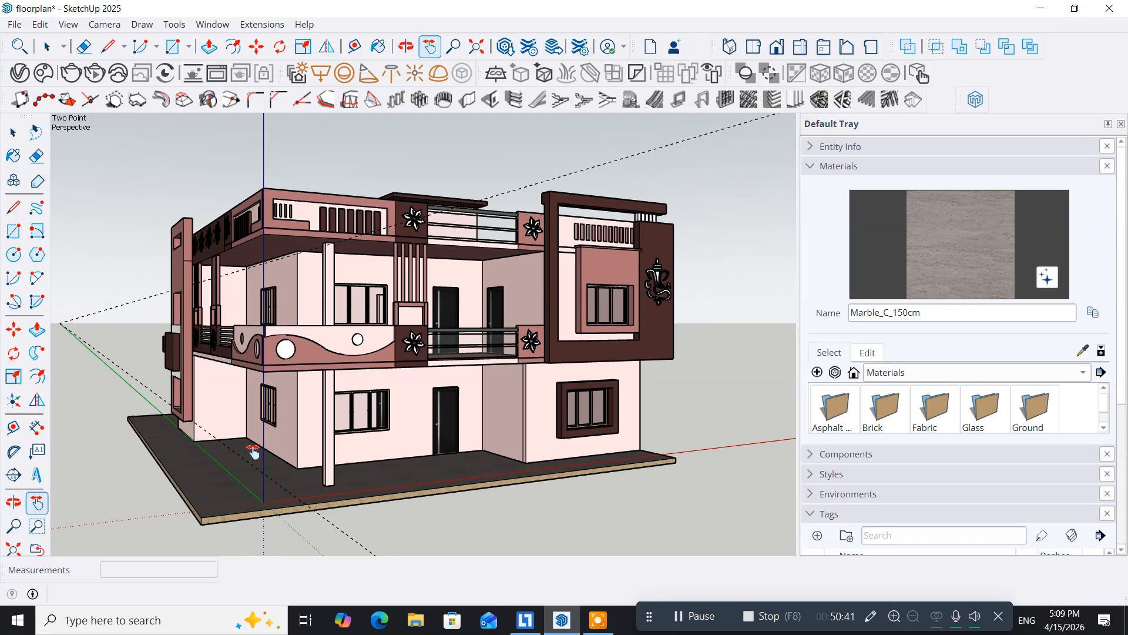
Show the render settings in the V-Ray Asset Editor with the material library collapsed, and set the denoiser to V-Ray
click(21, 73)
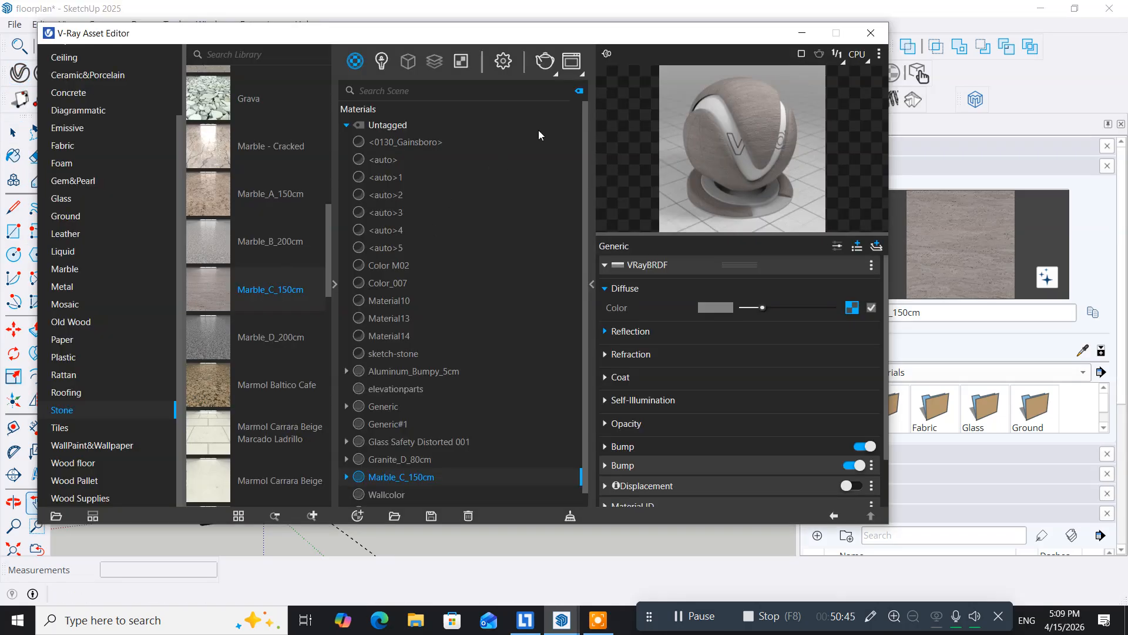
click(504, 61)
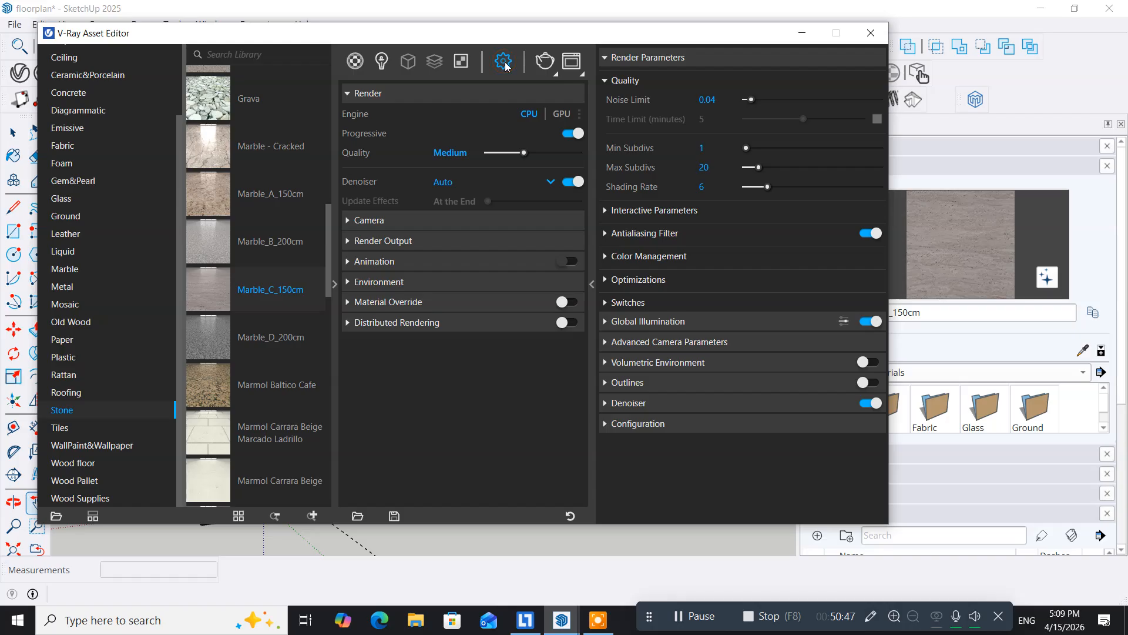
click(333, 286)
drag(399, 40, 164, 94)
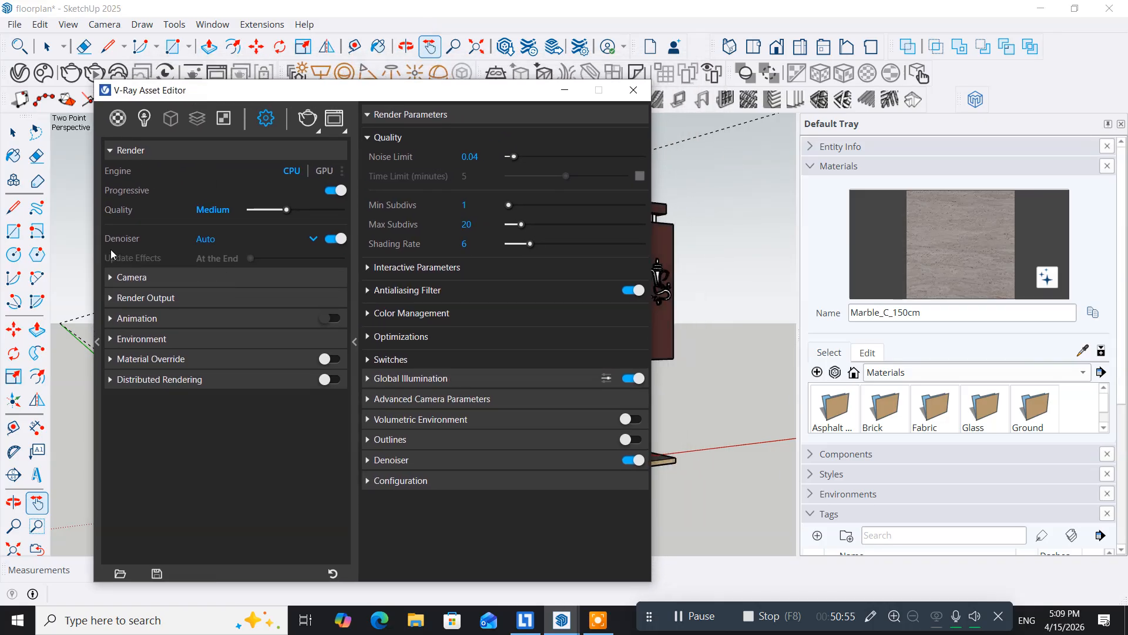
click(206, 239)
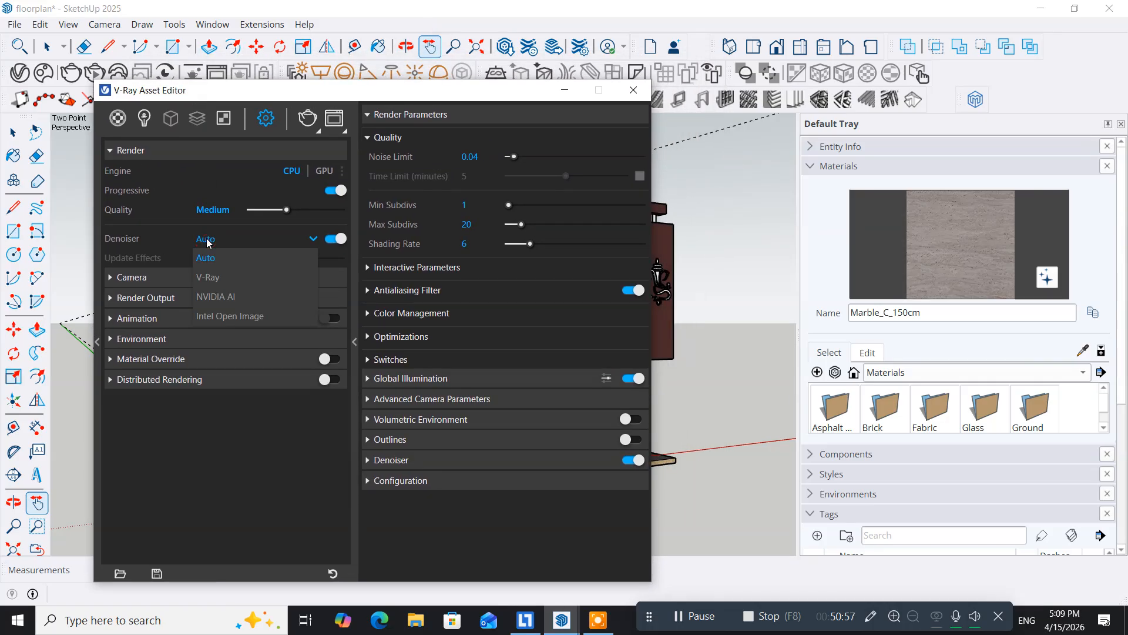
click(208, 282)
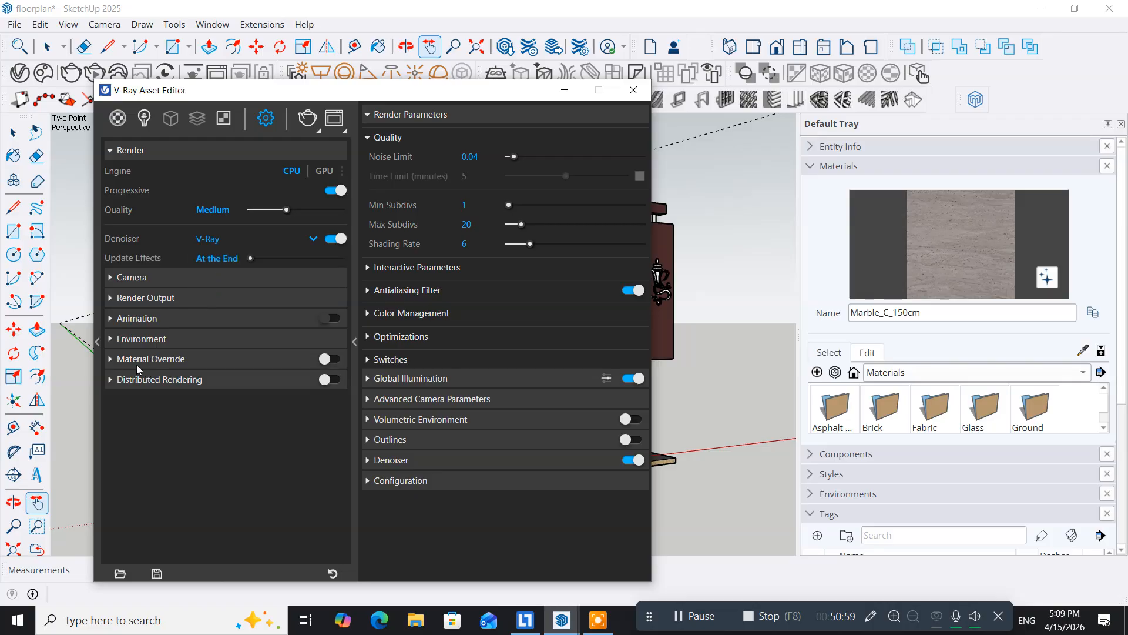
click(111, 277)
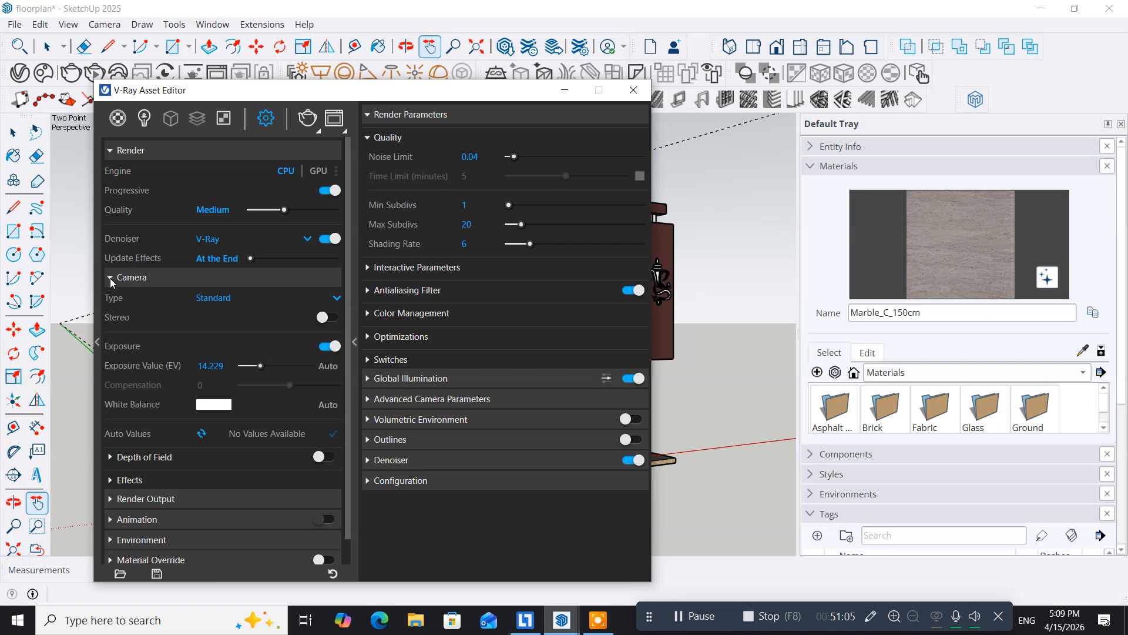
click(110, 277)
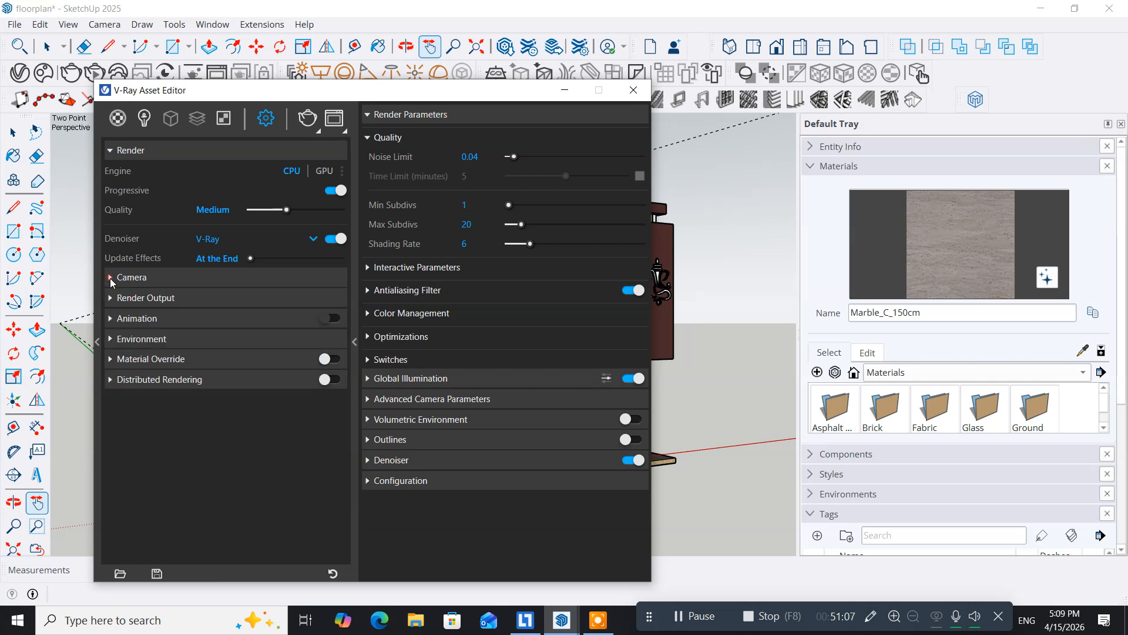
click(111, 277)
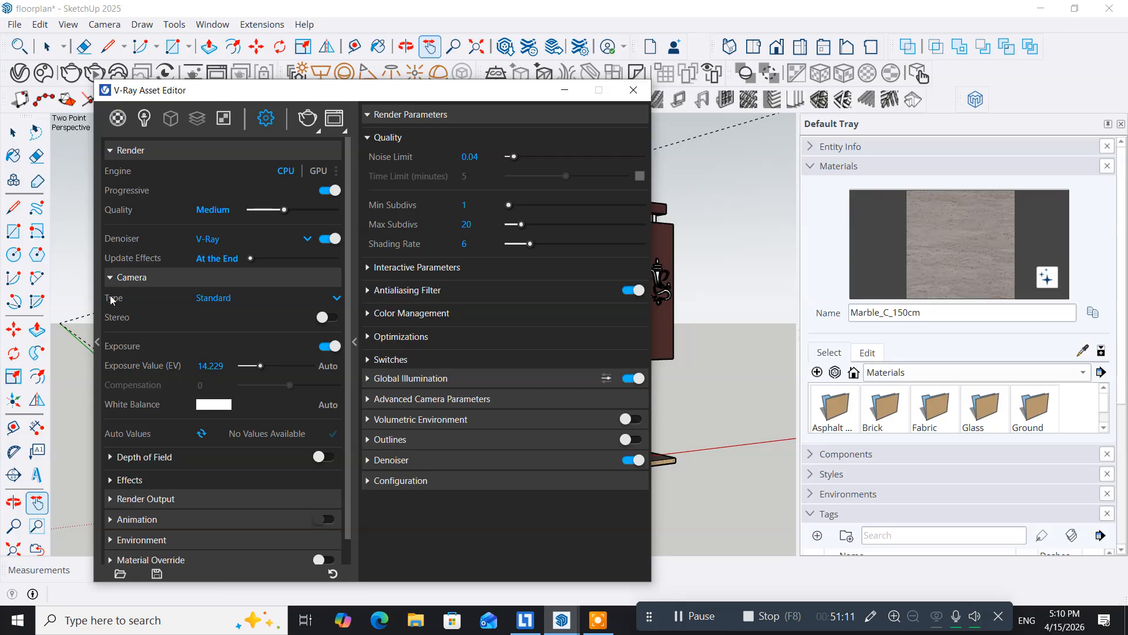
click(110, 278)
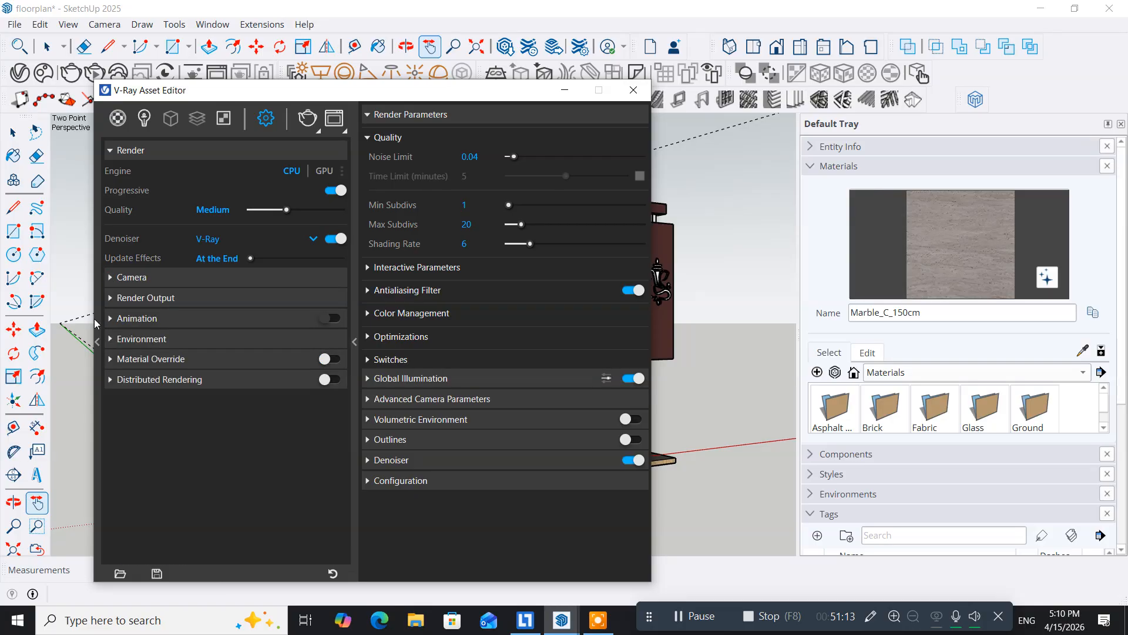
Set the render output image width to 4048 pixels
click(109, 298)
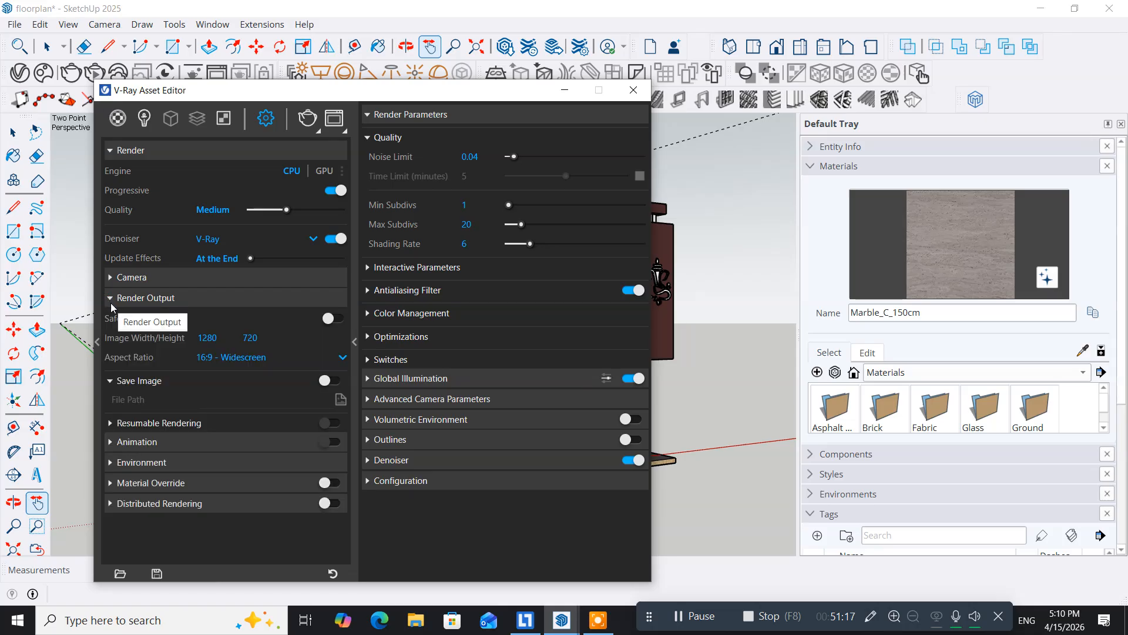
click(215, 340)
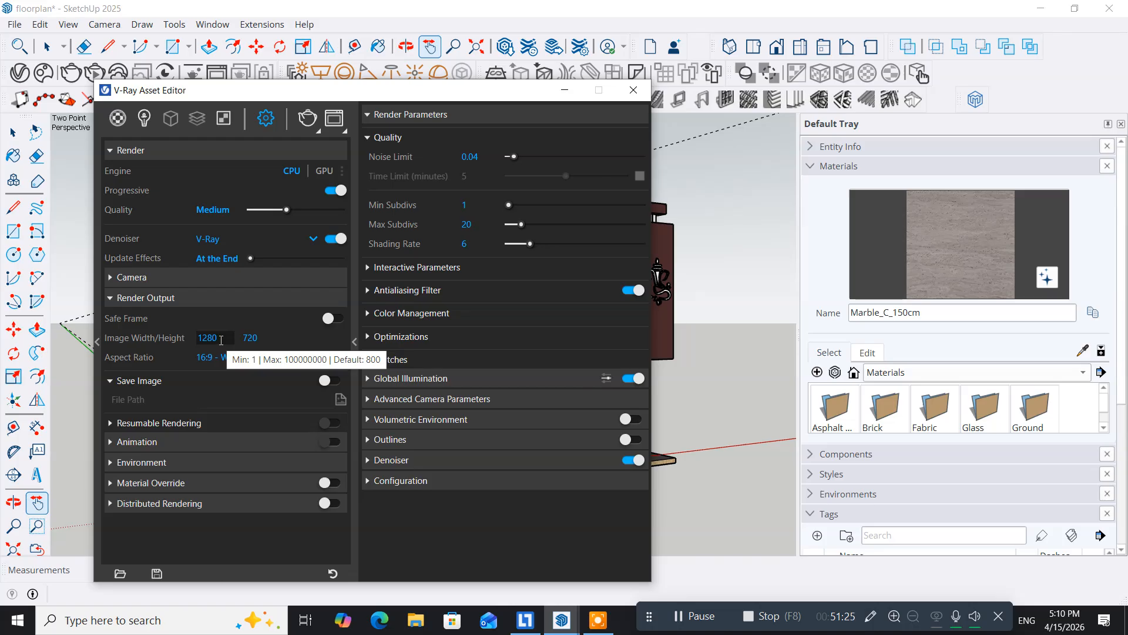
drag(219, 339, 197, 340)
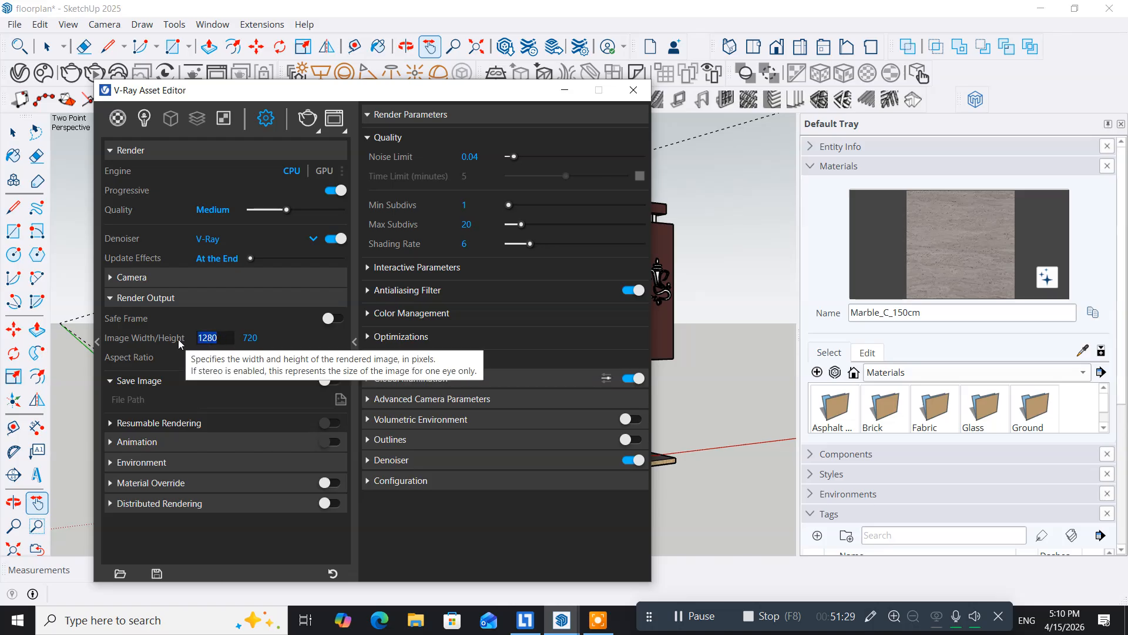
text(40)
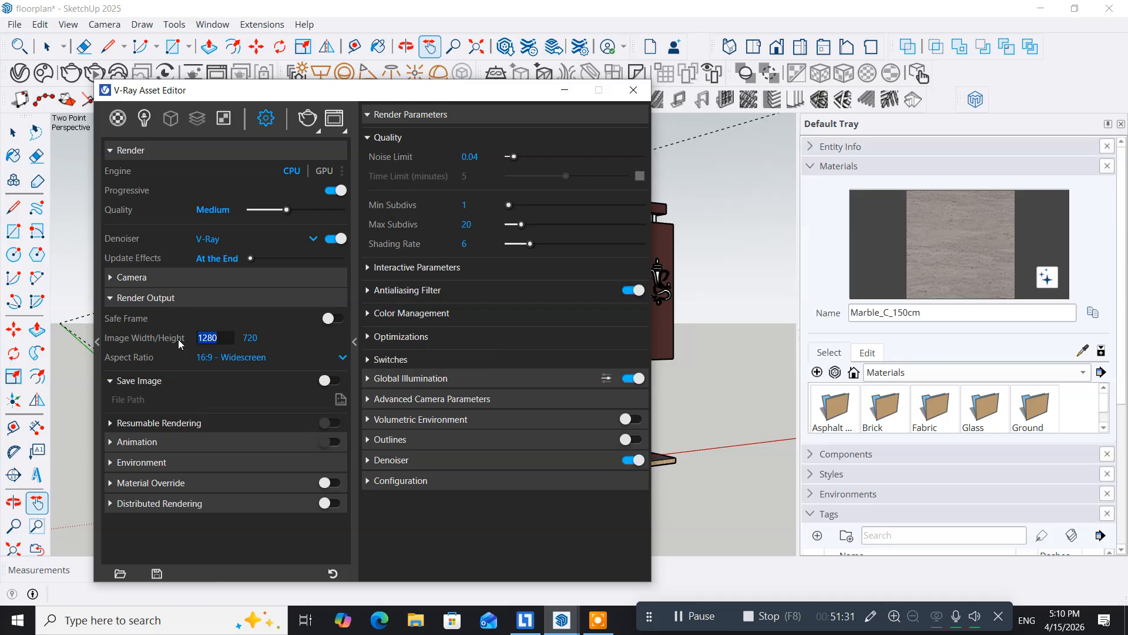
text(48)
key(Return)
Set the render output aspect ratio to 4:3 - Picture and turn on Safe Frame
click(228, 362)
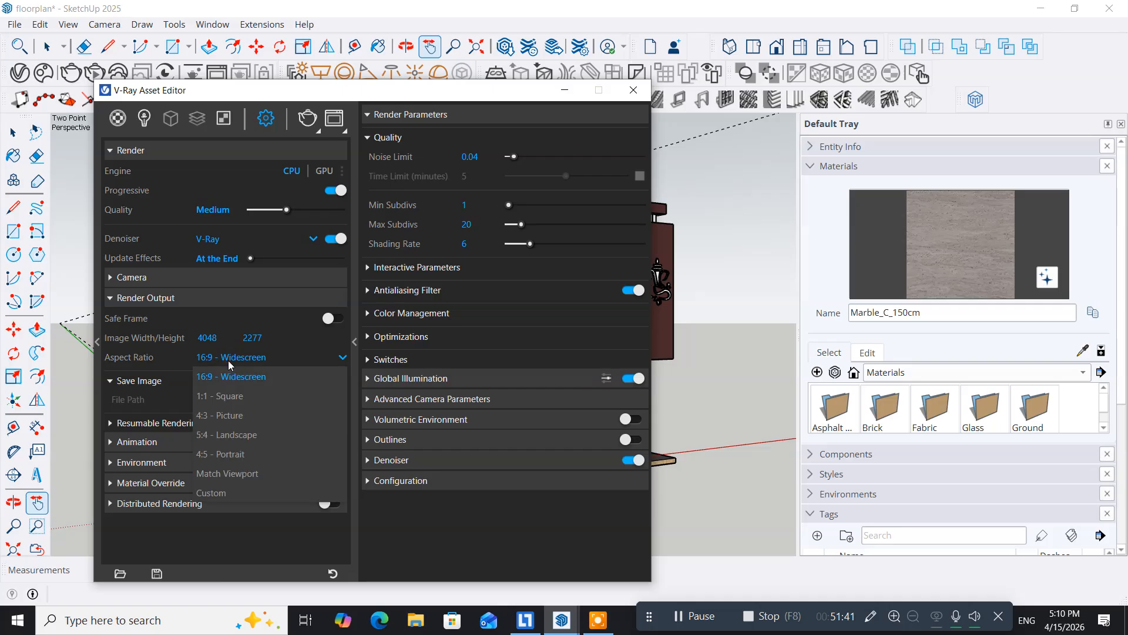
click(218, 417)
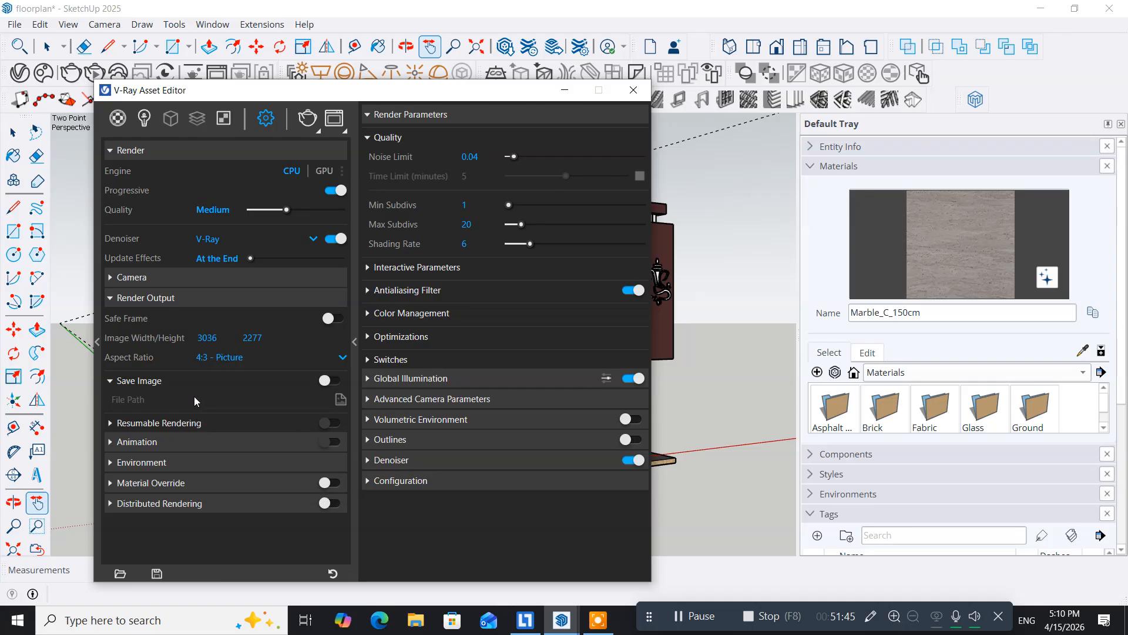
click(329, 319)
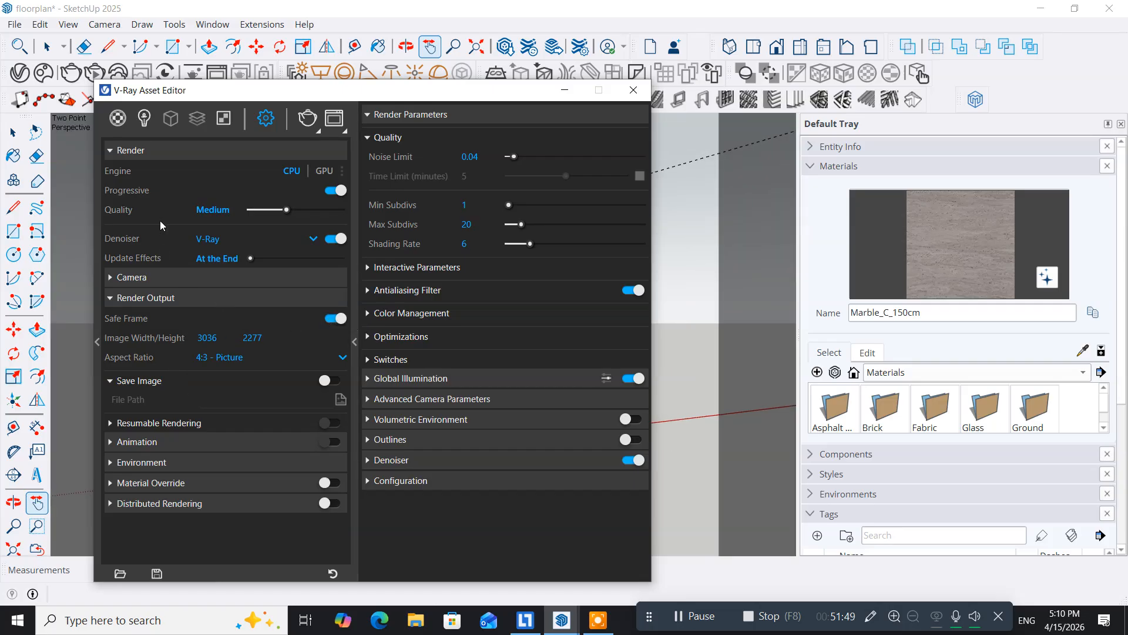
Show the render Environment settings and enable the GI, Reflection and Refractions overrides
drag(208, 93, 294, 65)
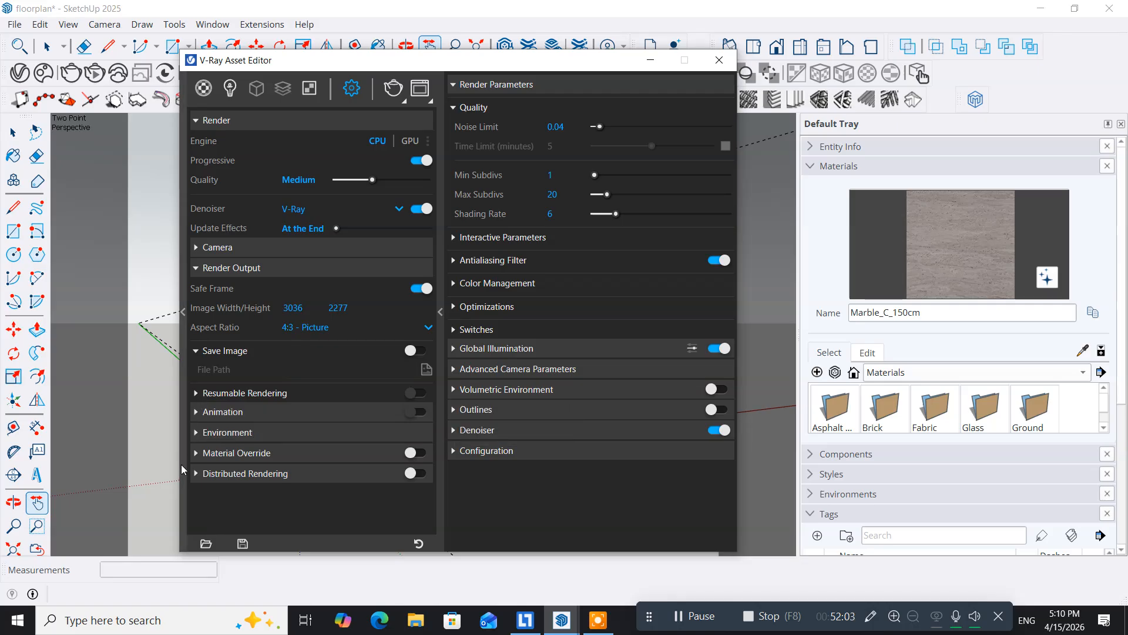
click(198, 433)
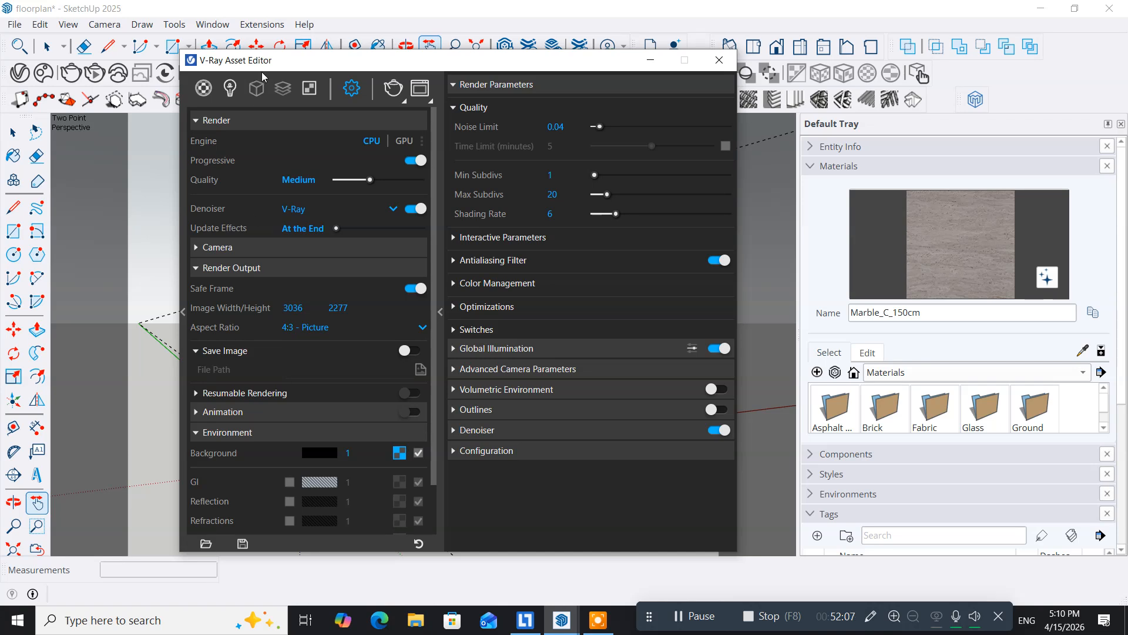
drag(265, 67, 238, 34)
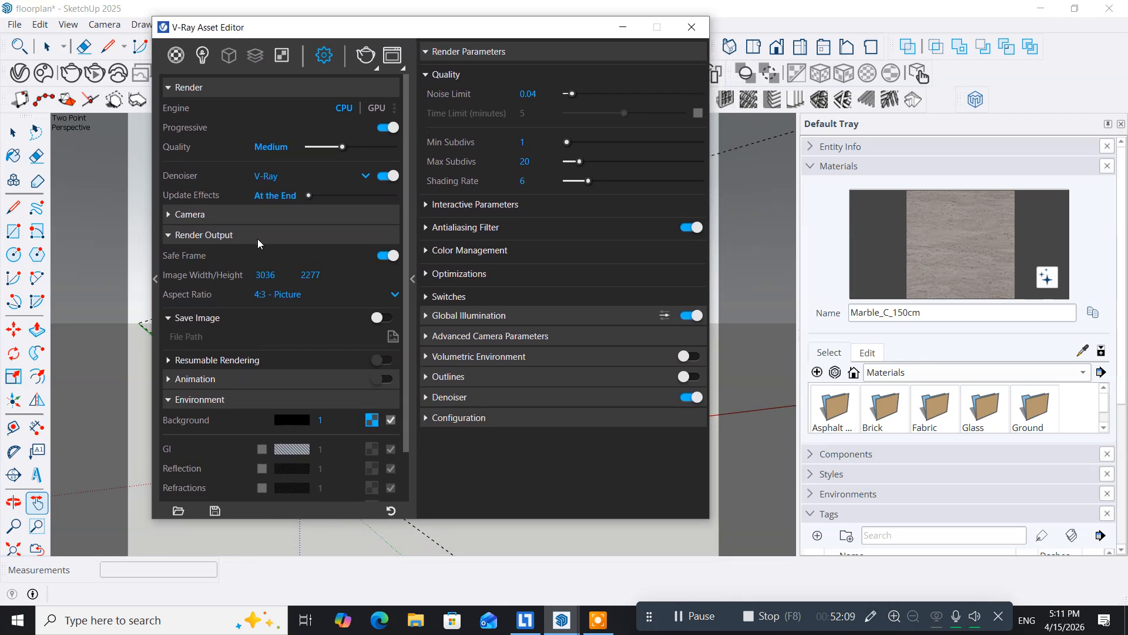
click(262, 449)
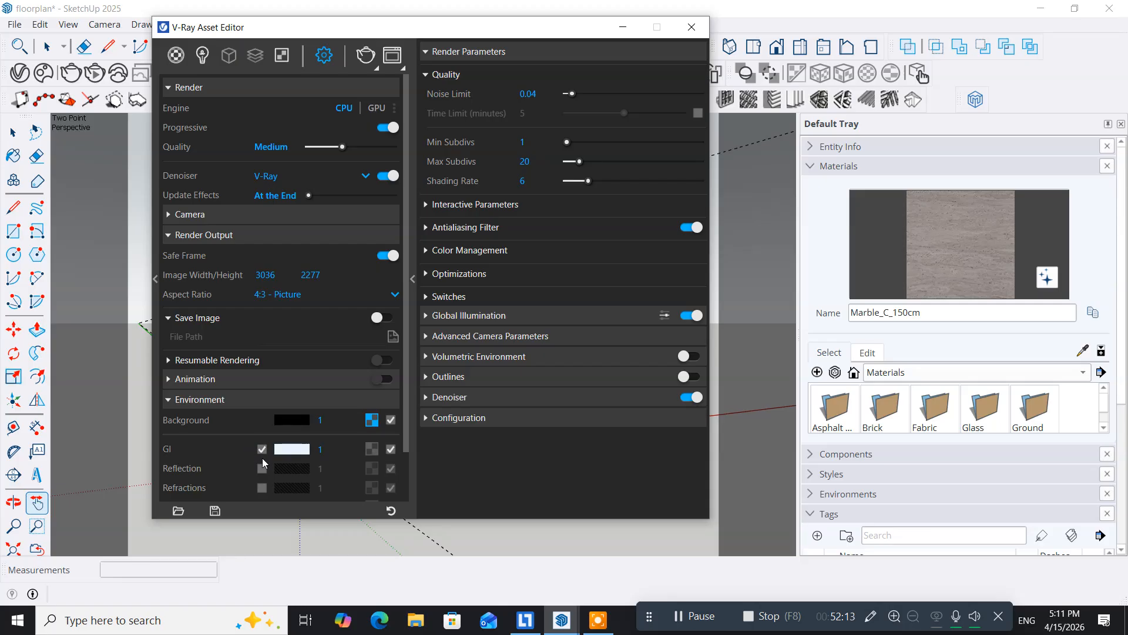
click(261, 469)
click(262, 488)
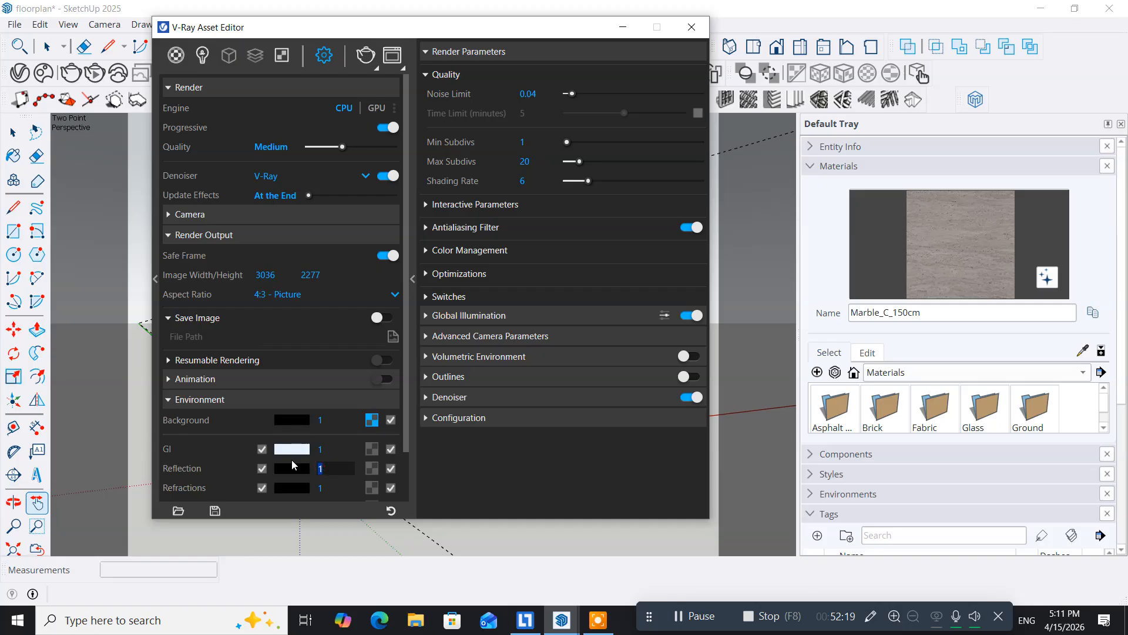
Set both the Reflection and Refractions environment override values to 2
key(Return)
click(333, 488)
scroll(317, 486, down, 1)
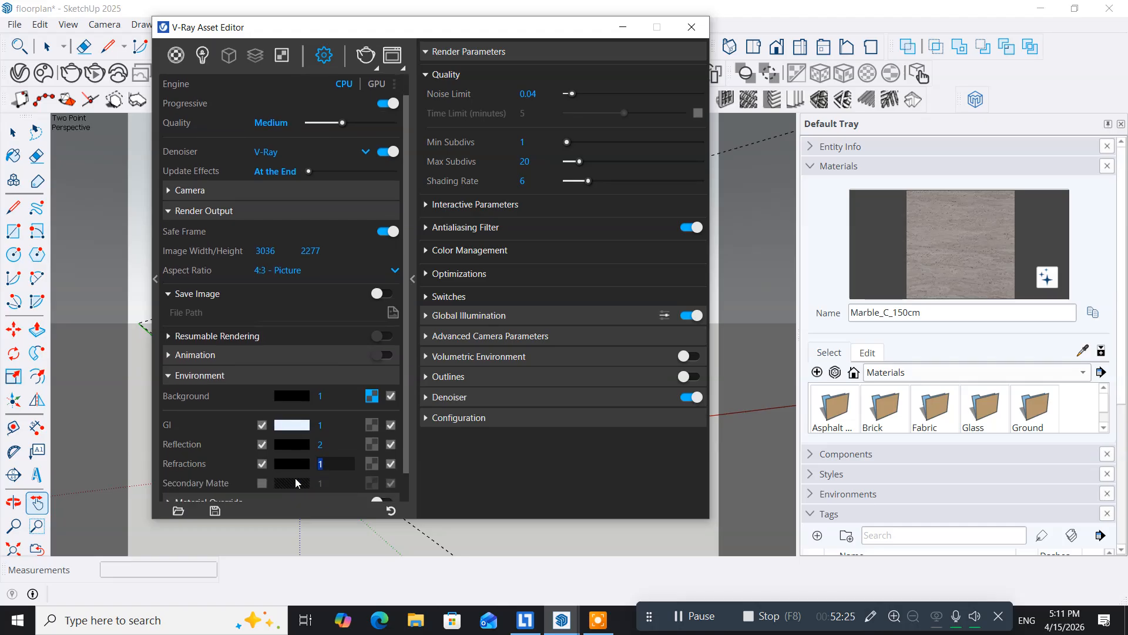
text(2)
key(Return)
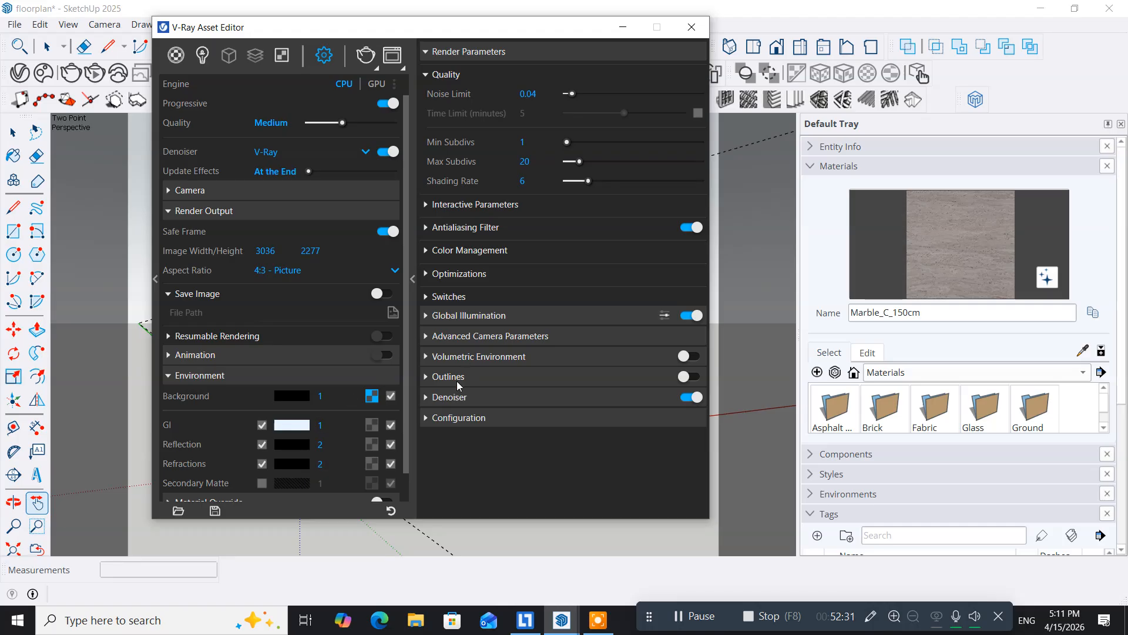
Collapse the Environment settings and set the render quality's Noise Limit to 0.02
click(168, 375)
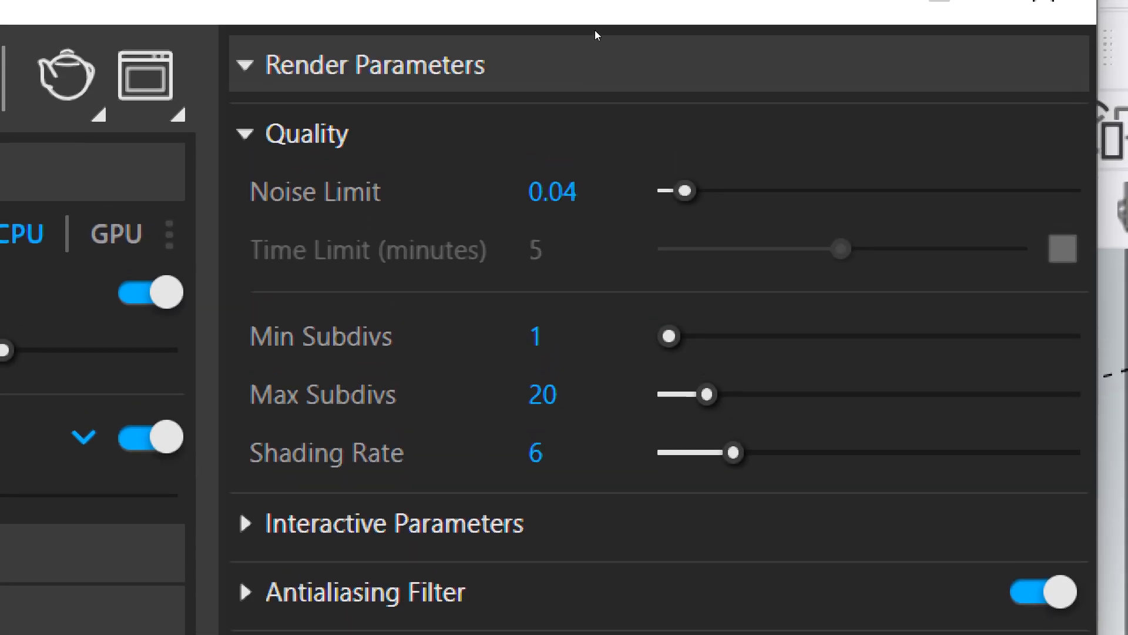
drag(563, 214, 579, 214)
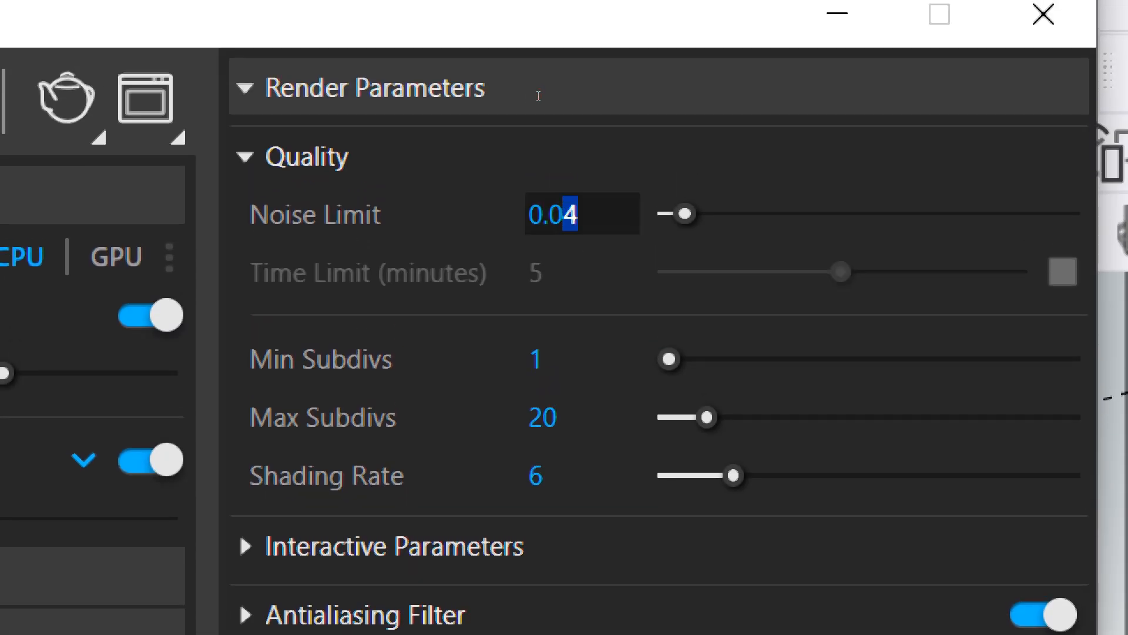
text(2)
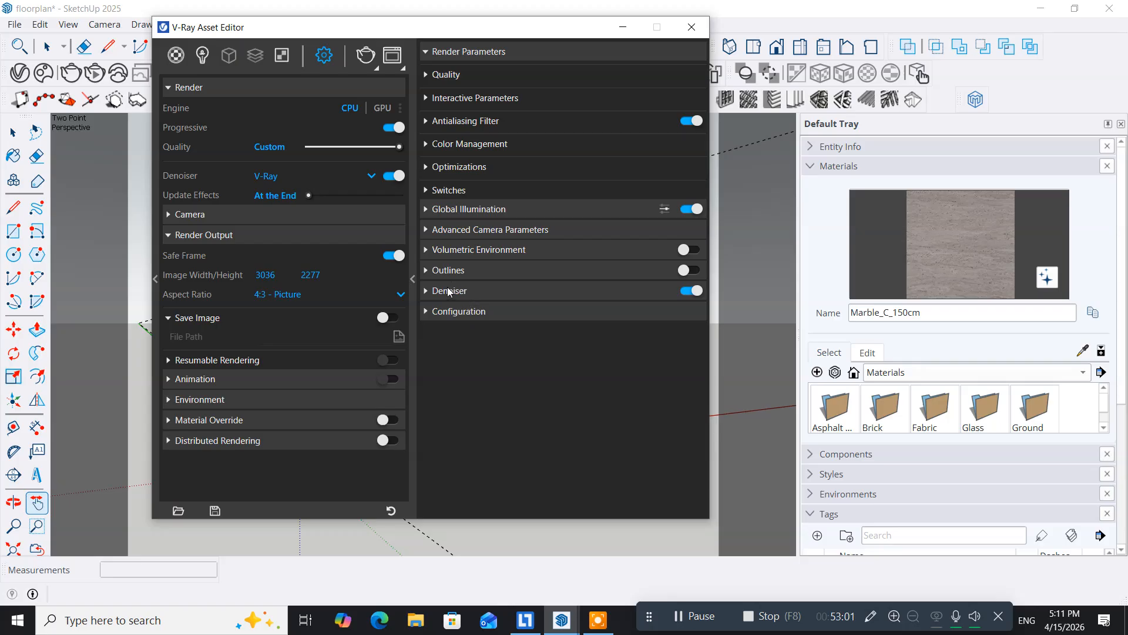
Set the Global Illumination primary rays to Irradiance map (deprecated) and collapse the section
click(427, 210)
click(521, 231)
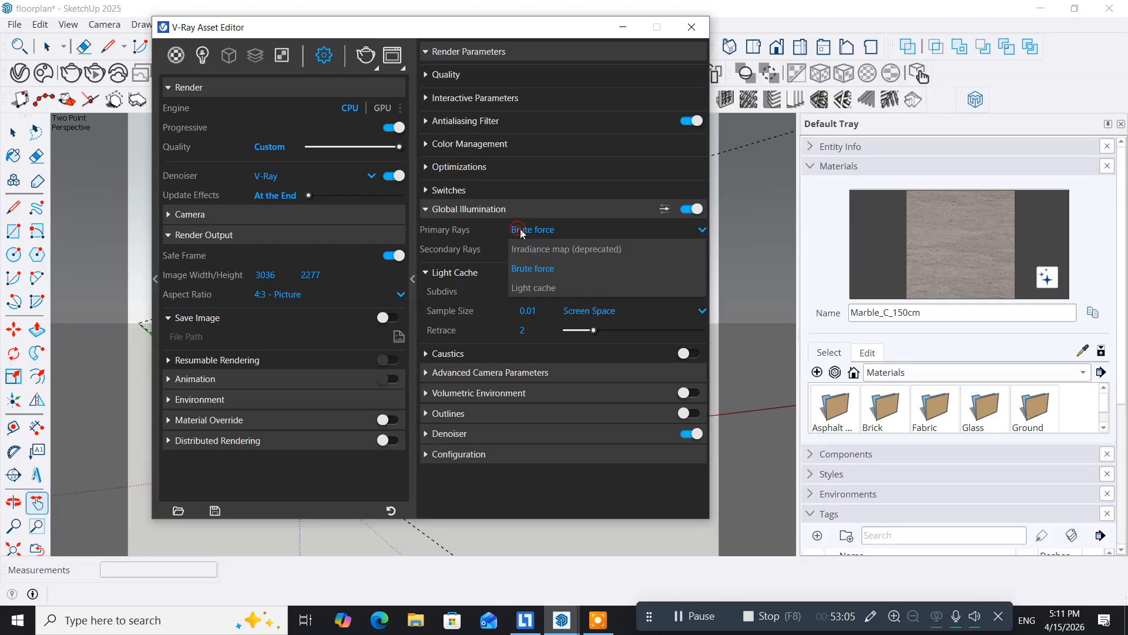
click(528, 249)
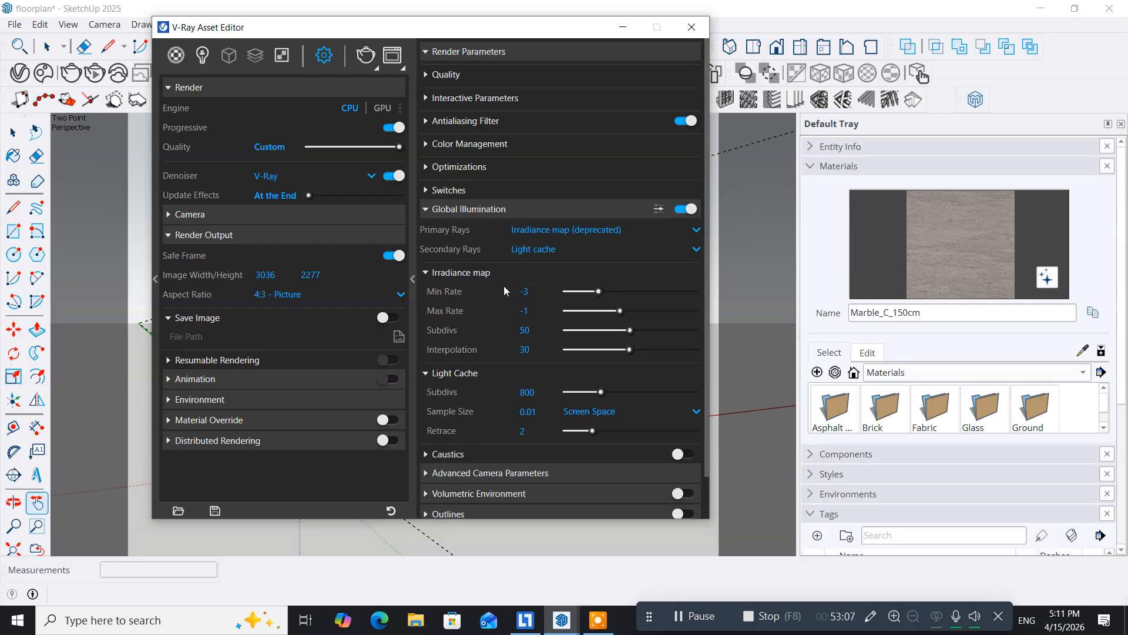
click(427, 211)
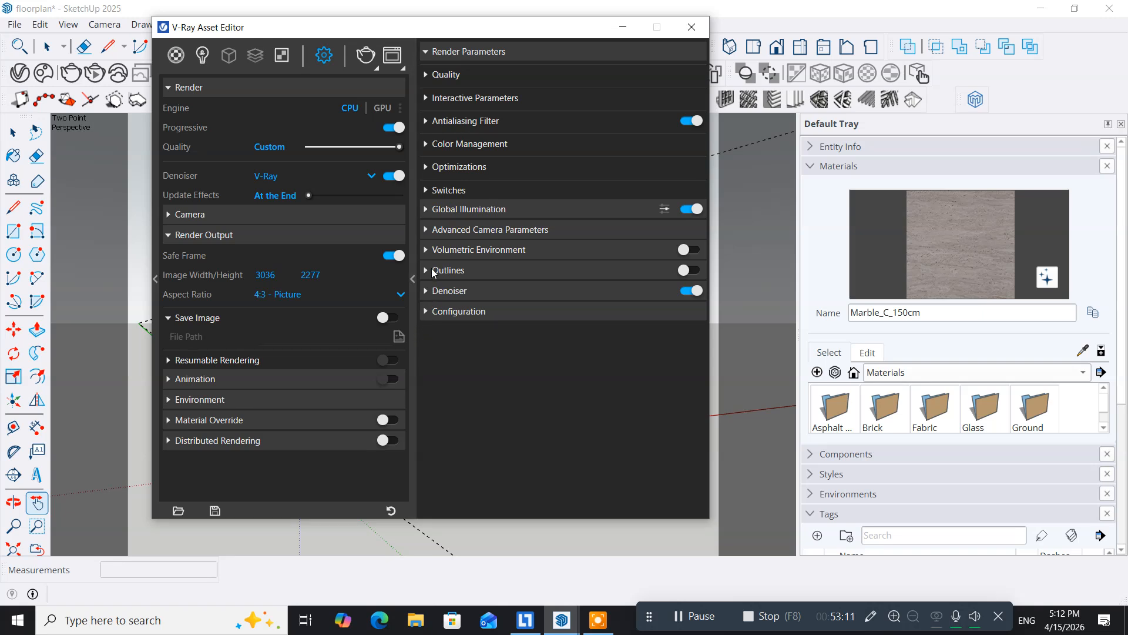
click(427, 312)
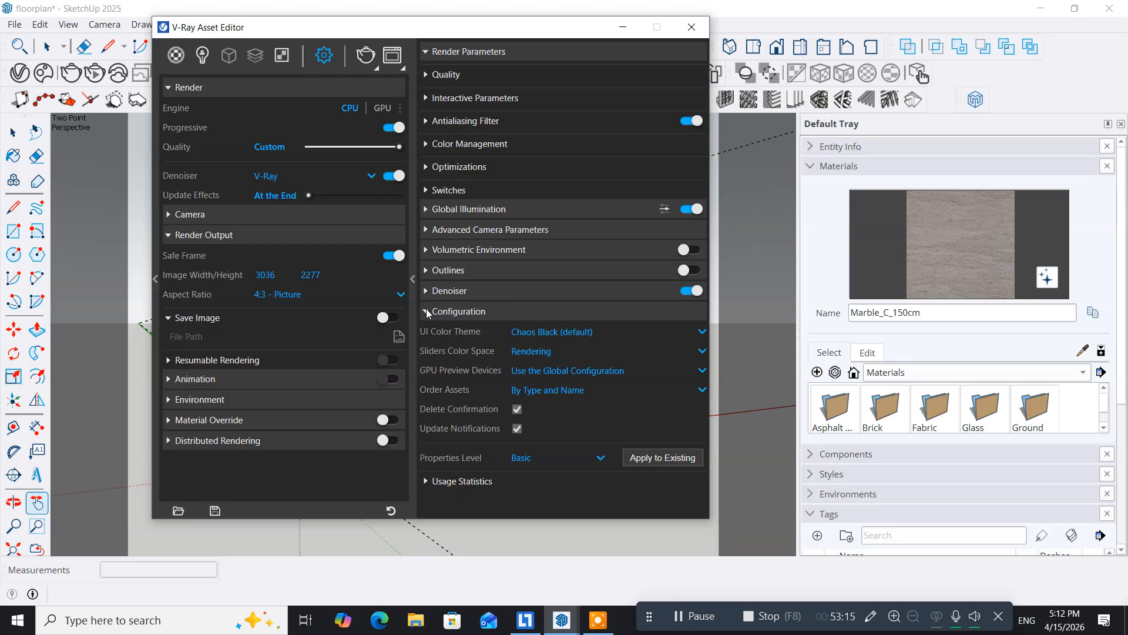
click(427, 312)
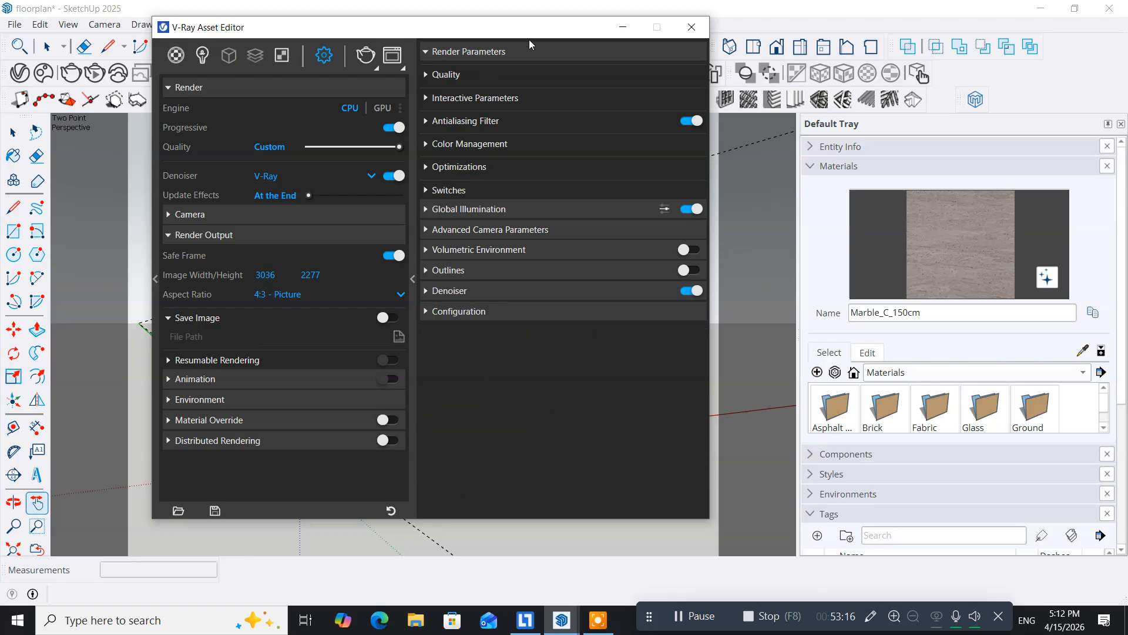
Close the V-Ray Asset Editor and render the two-point perspective view of the house
click(692, 27)
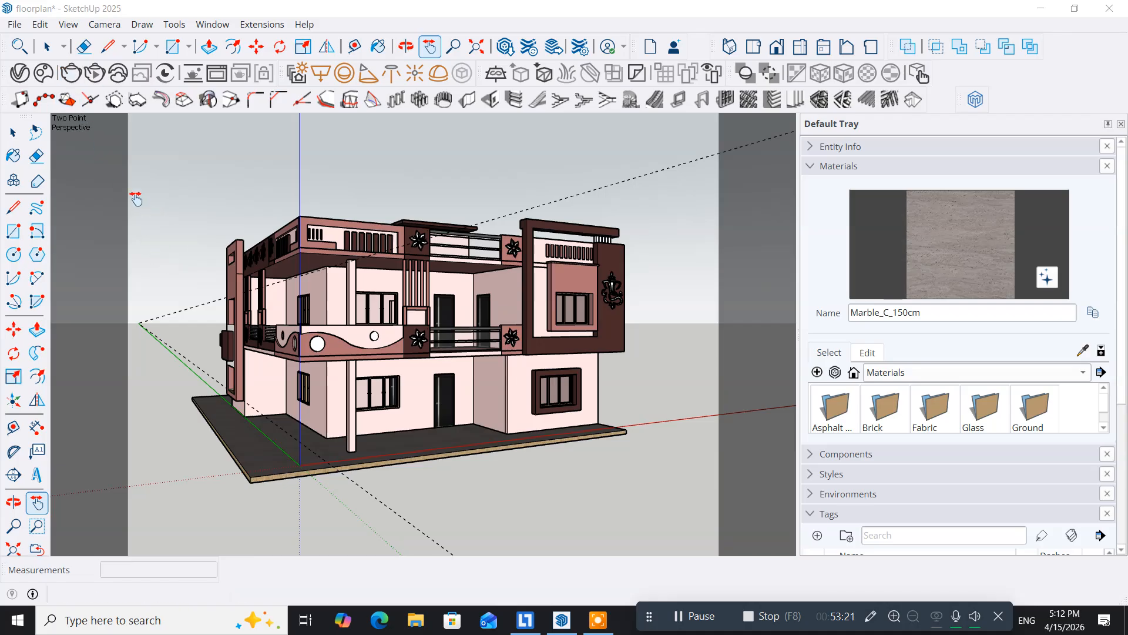
click(70, 75)
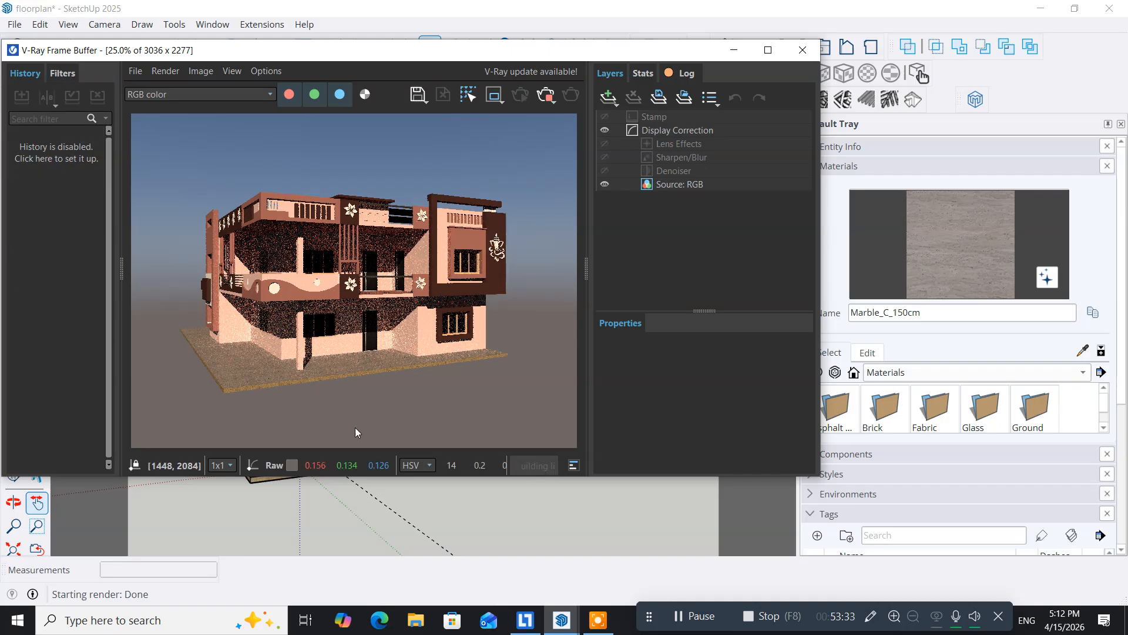
click(685, 614)
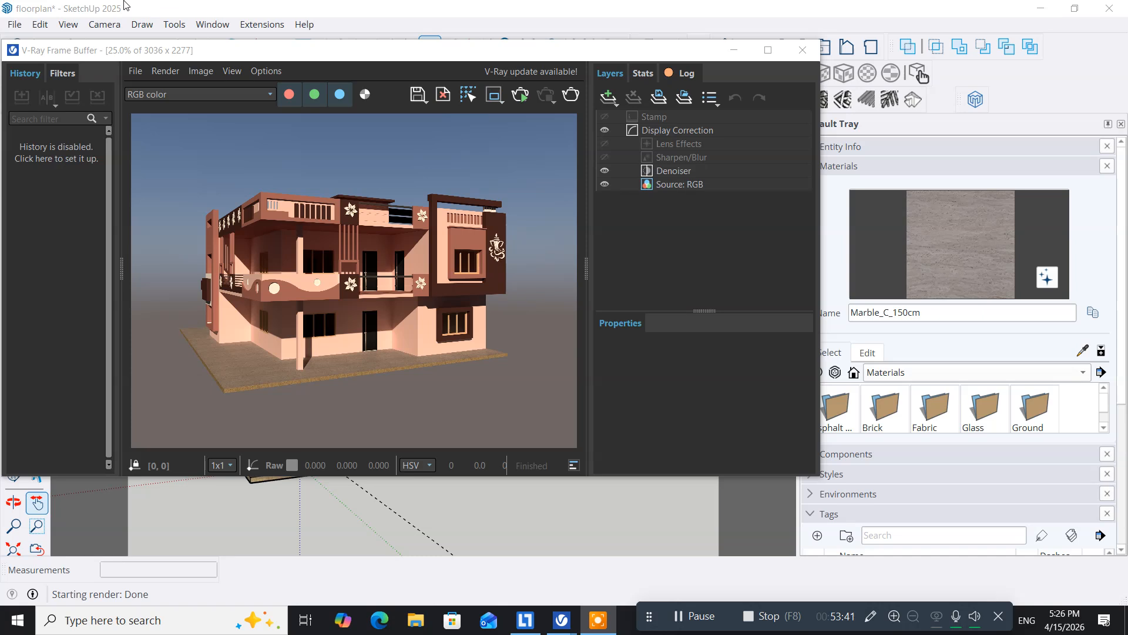
Save the current channel of the finished render to the Desktop as a PNG image named house
drag(128, 56, 160, 80)
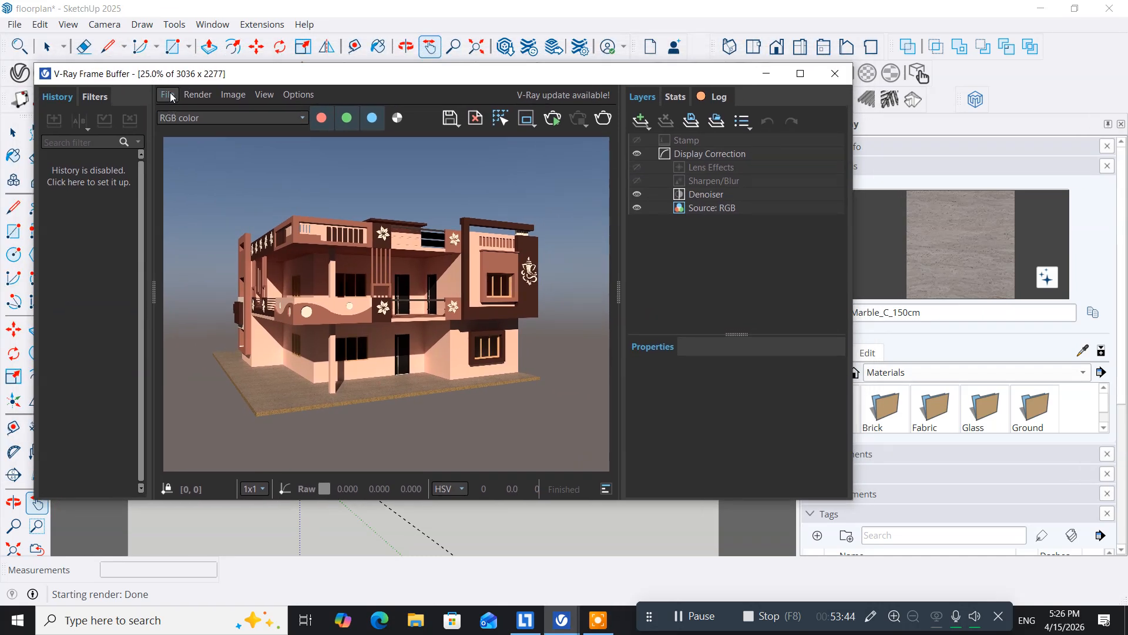
click(169, 95)
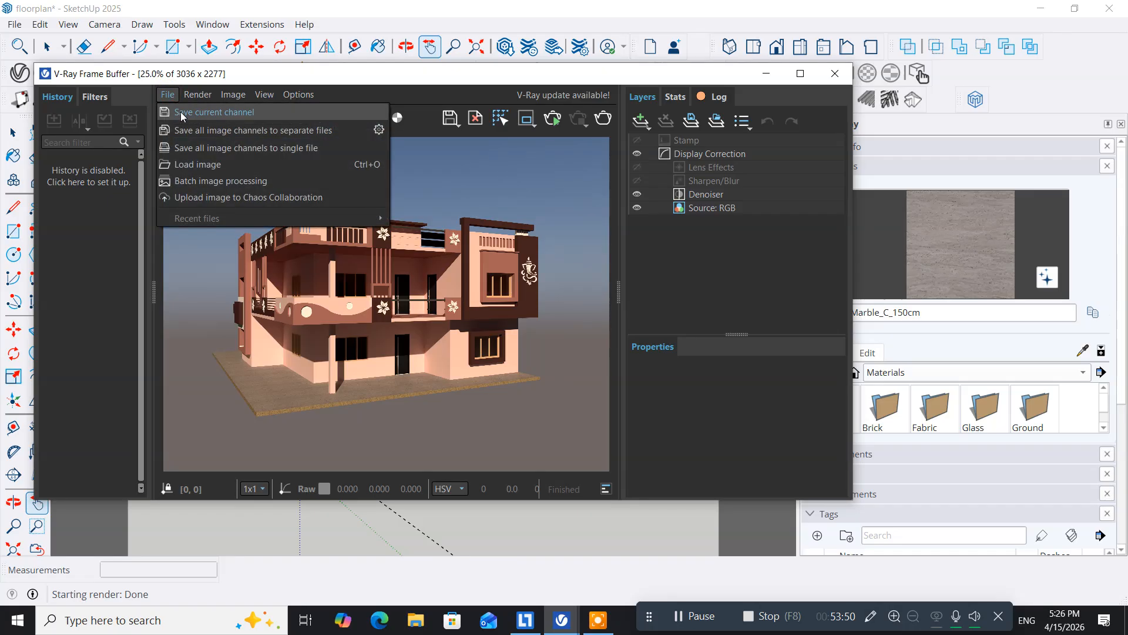
click(181, 112)
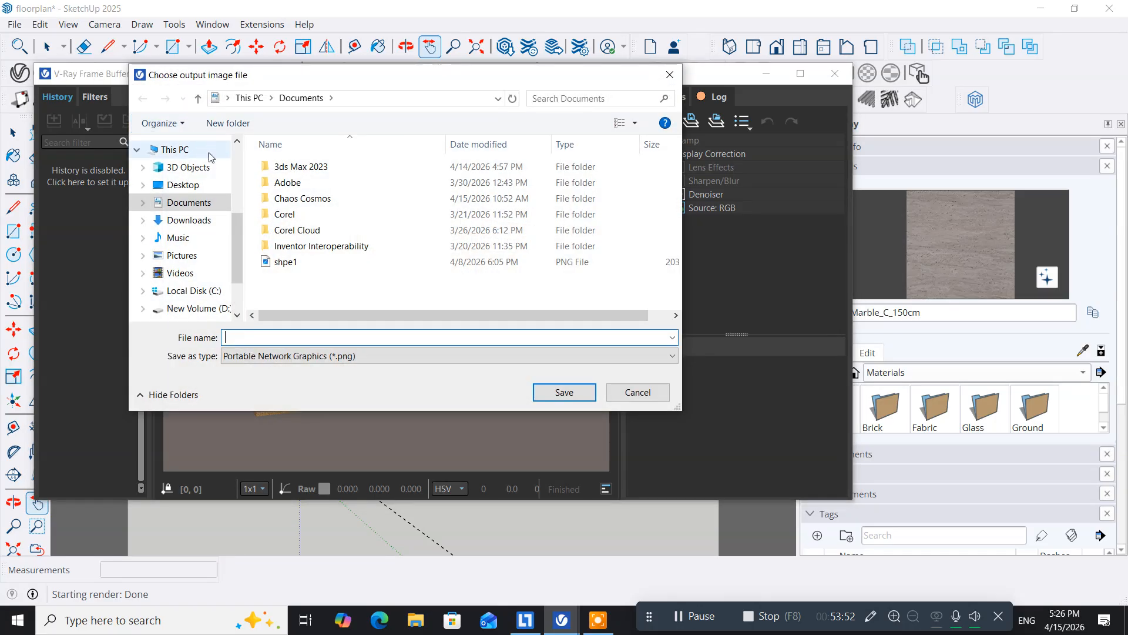
click(179, 185)
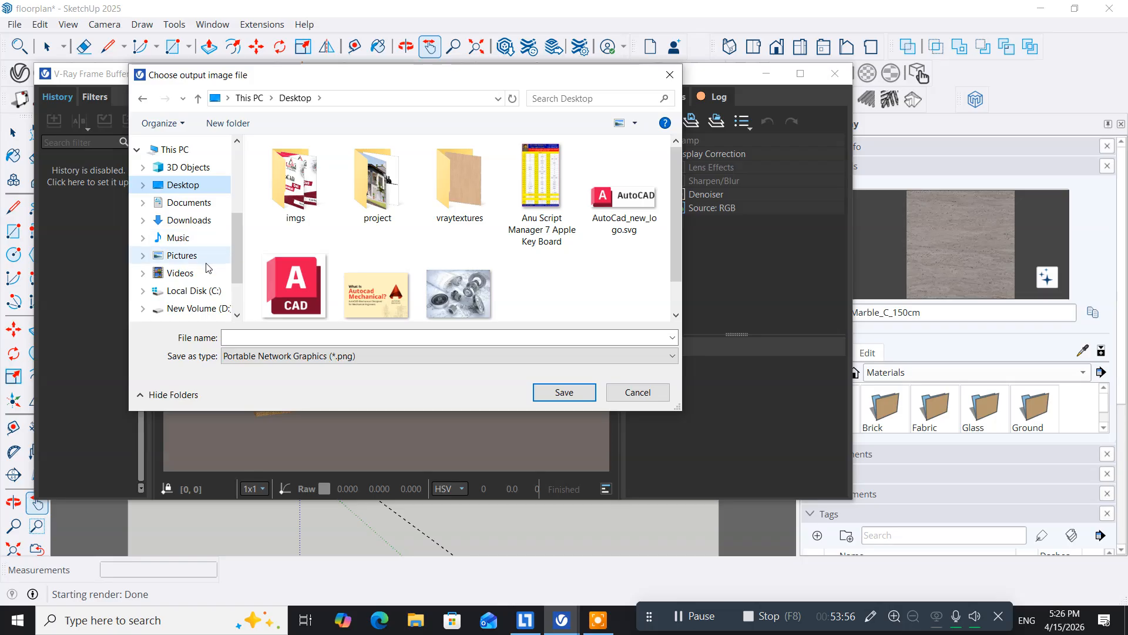
click(231, 338)
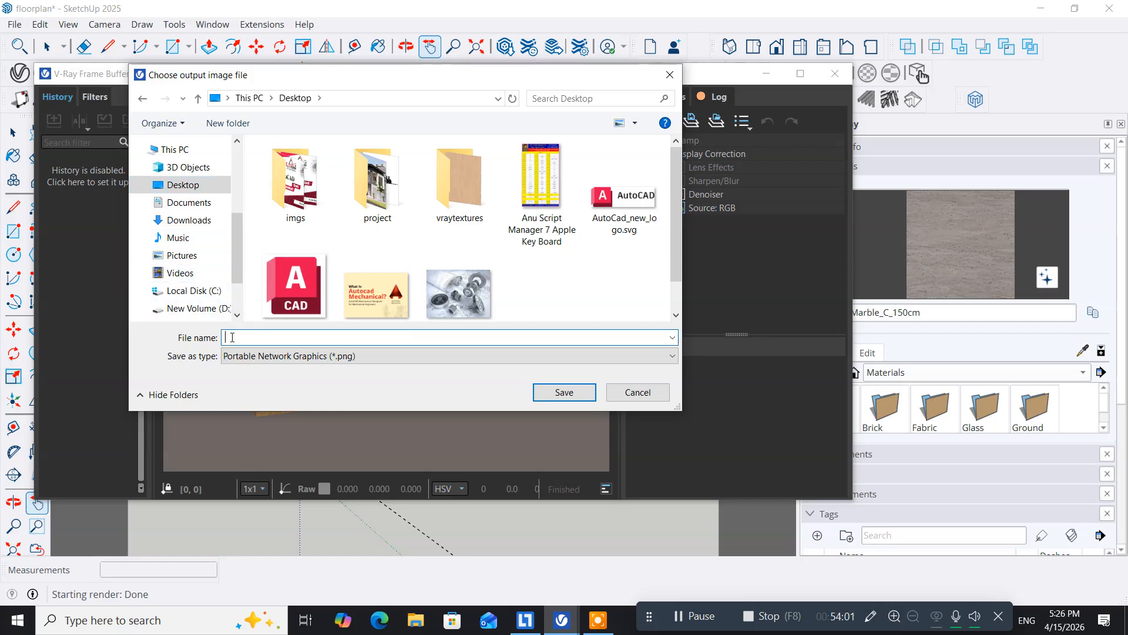
text(house)
click(403, 357)
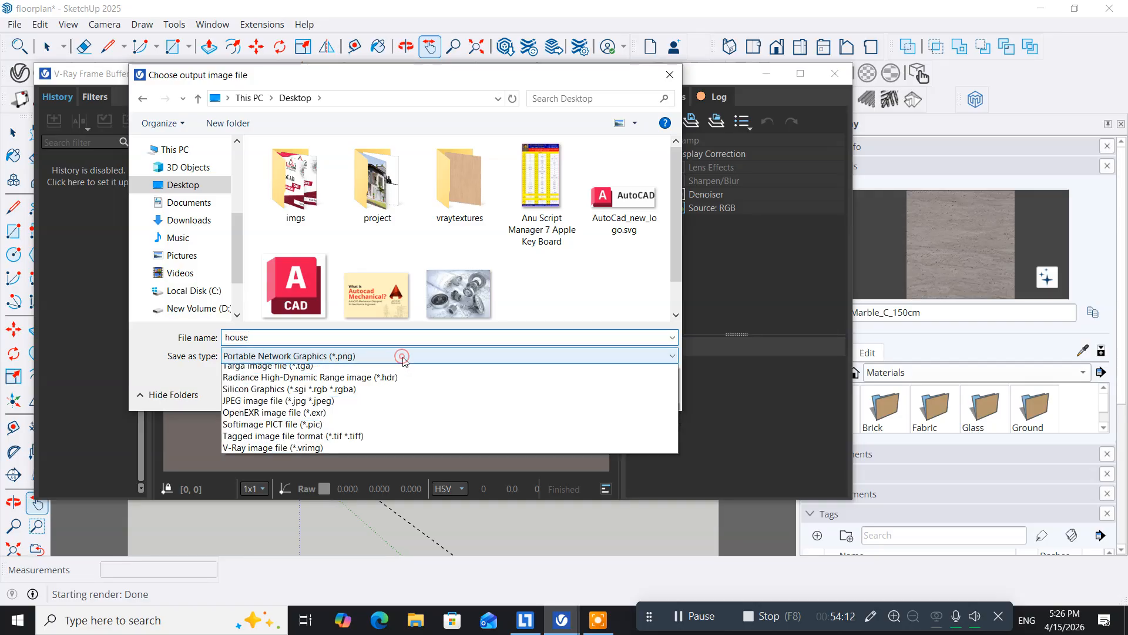
click(403, 357)
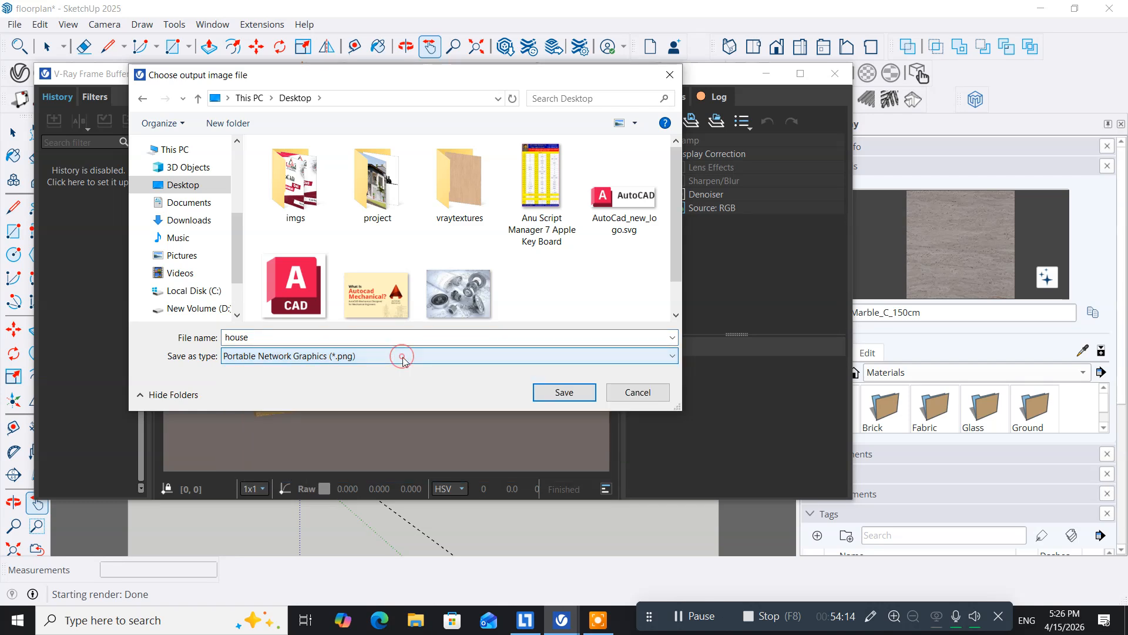
click(555, 393)
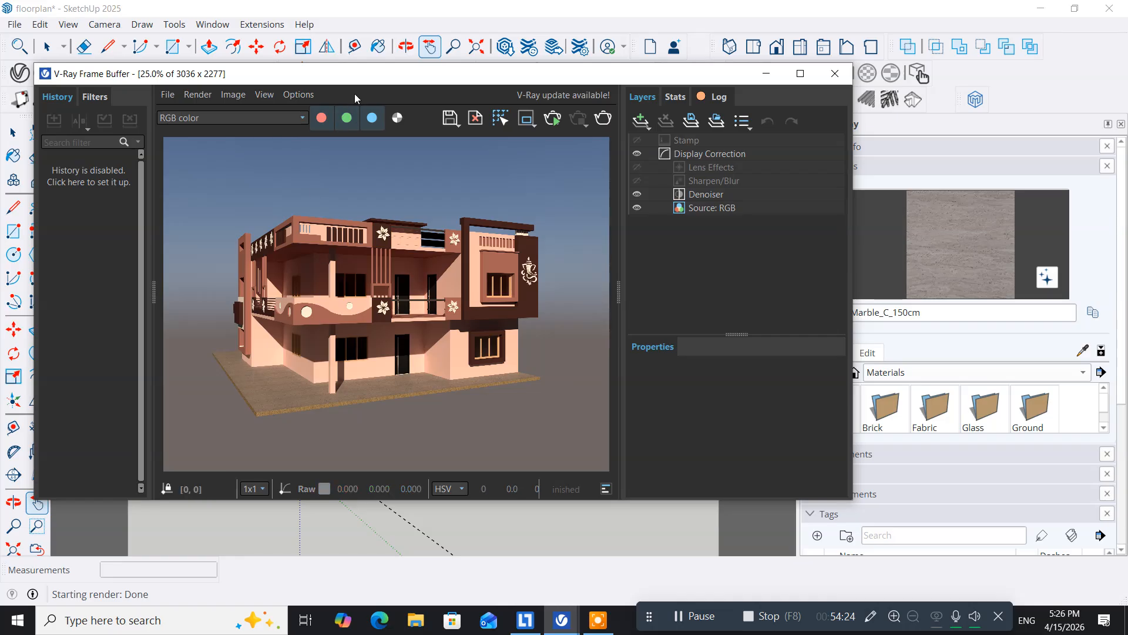
Save the current render channel again to the Desktop as a JPEG image named h1
drag(349, 82, 362, 104)
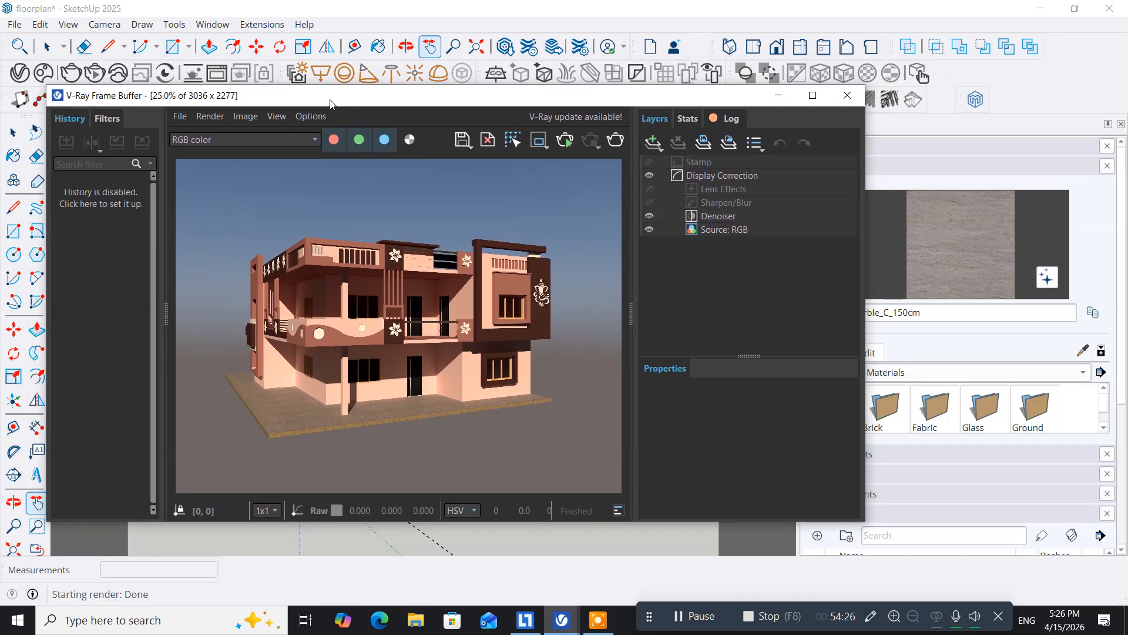
click(178, 117)
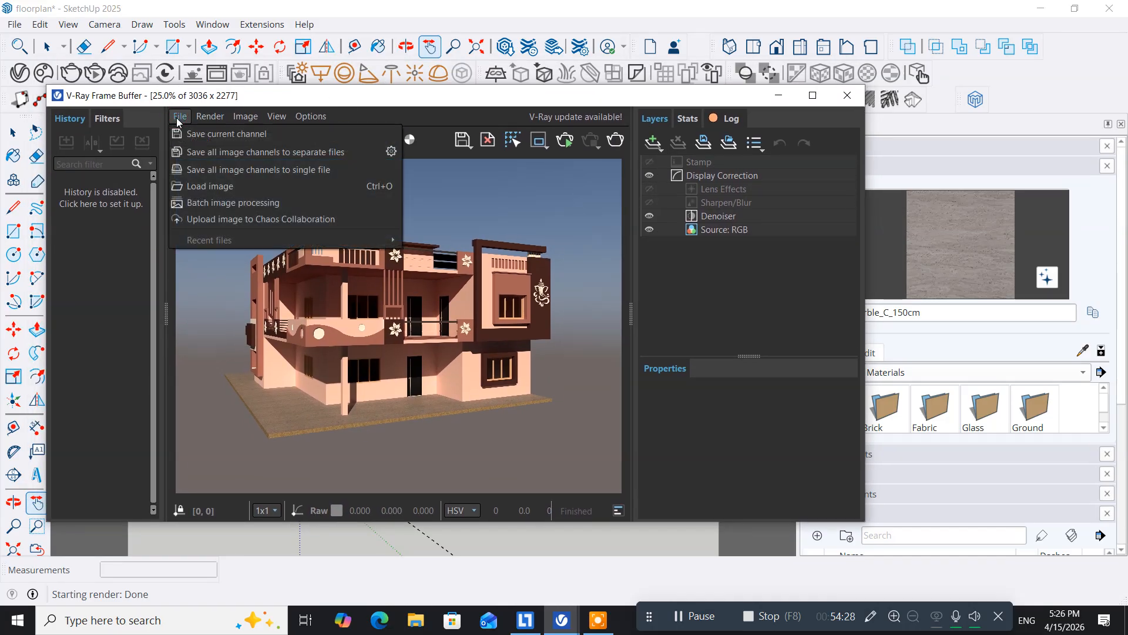
click(196, 134)
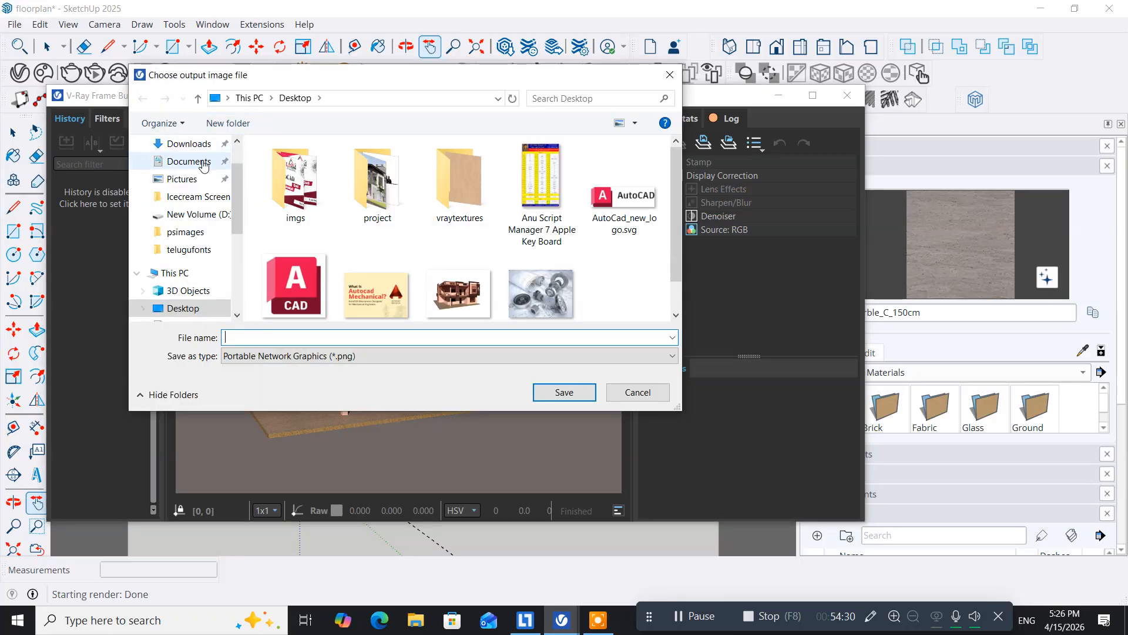
click(263, 357)
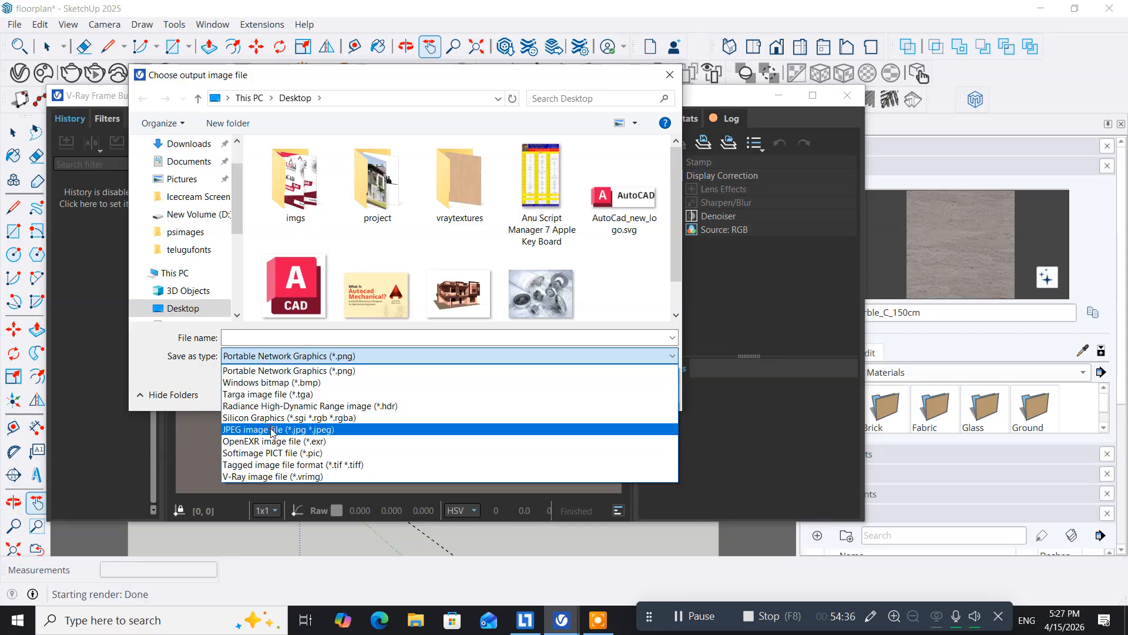
click(270, 429)
click(244, 336)
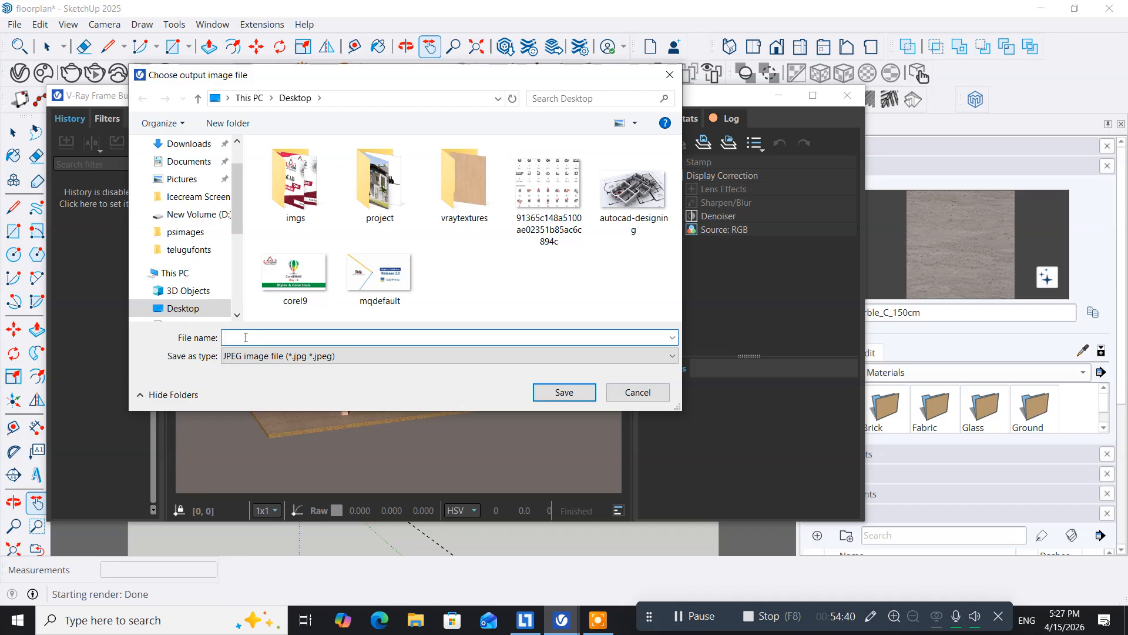
text(h1)
click(549, 392)
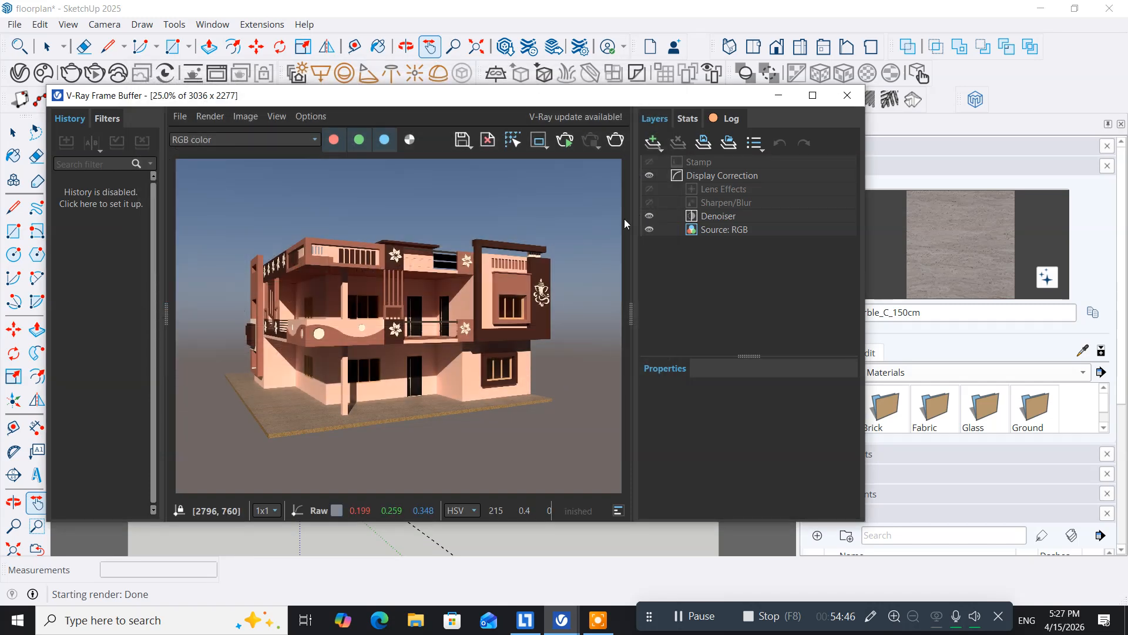